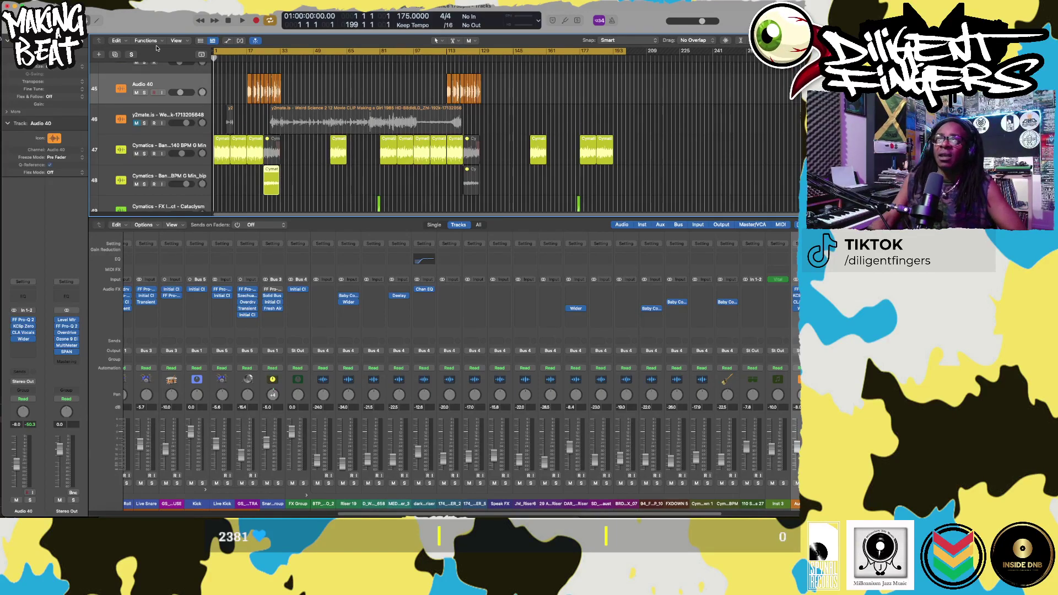
- Hide the mixer and shrink the track heights until every track fits in the arrangement view
key("x")
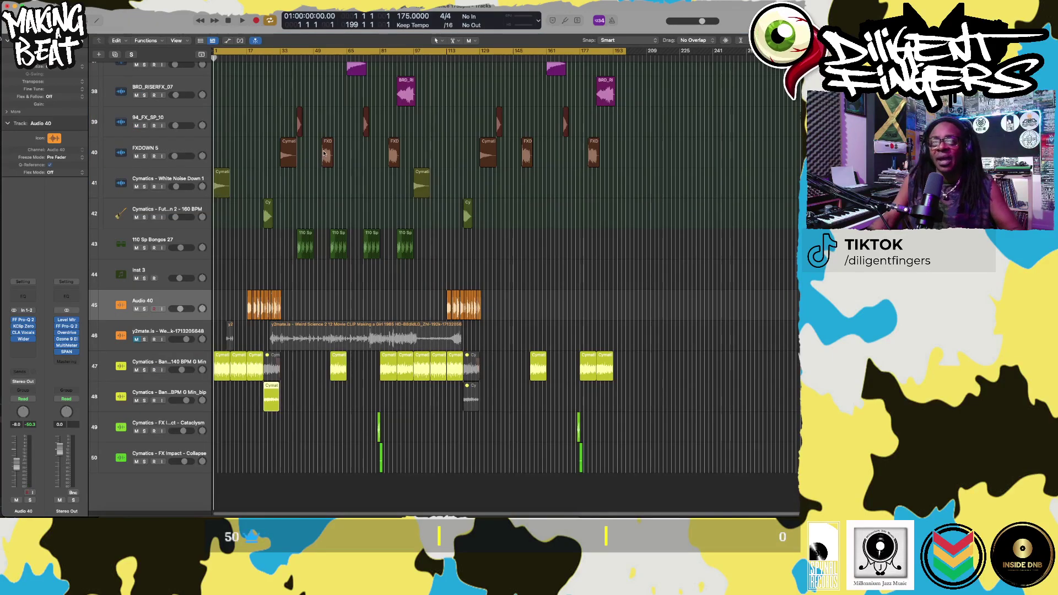
scroll(364, 174, "down", 1)
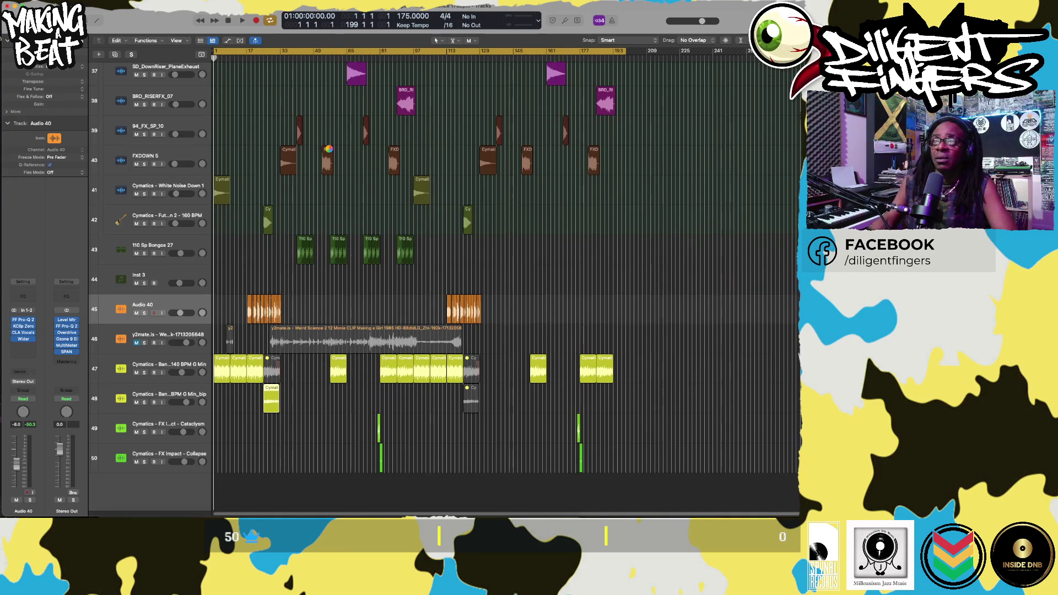
scroll(329, 148, "down", 5)
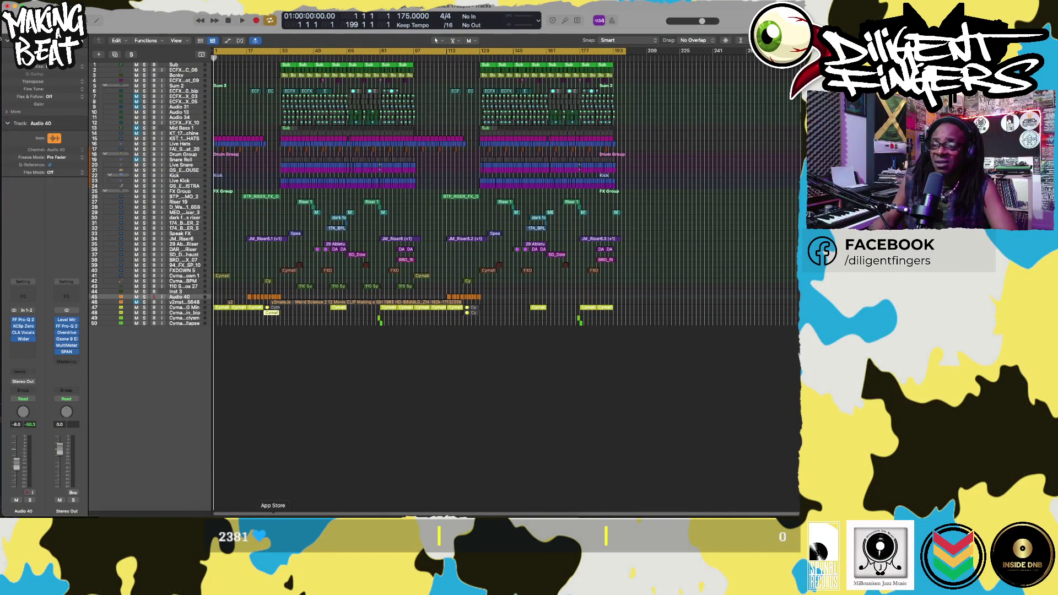
- Switch to Wave Link to check the audio routing, and return to the Logic Pro project
left_click(369, 514)
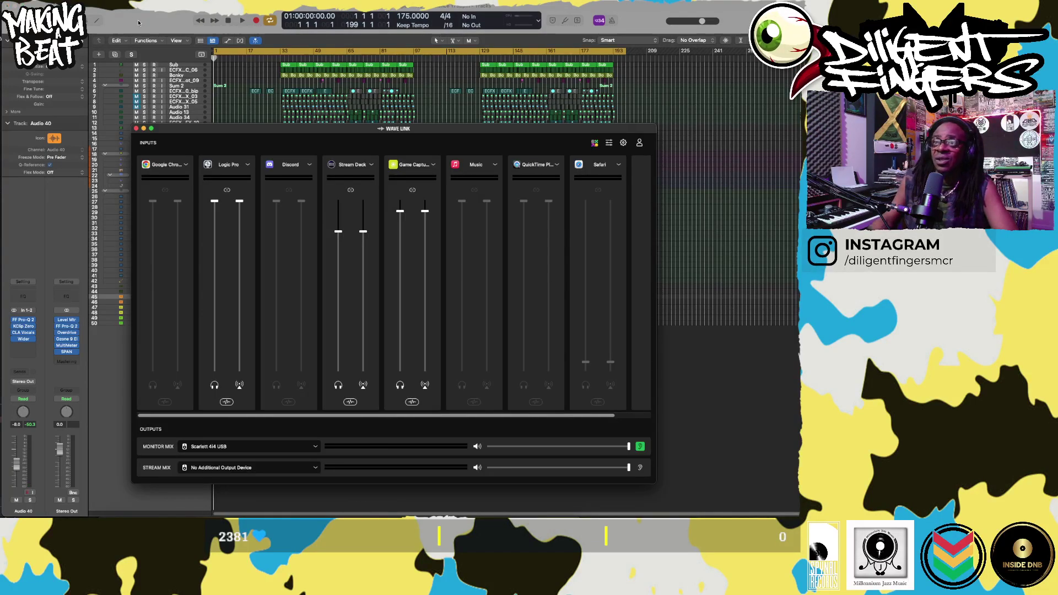
left_click(157, 23)
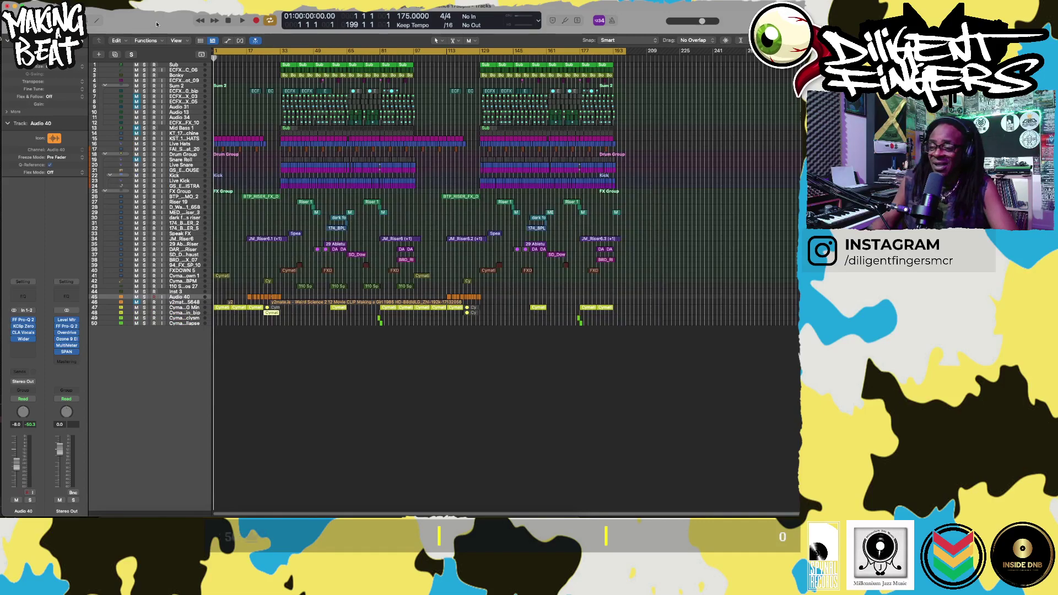
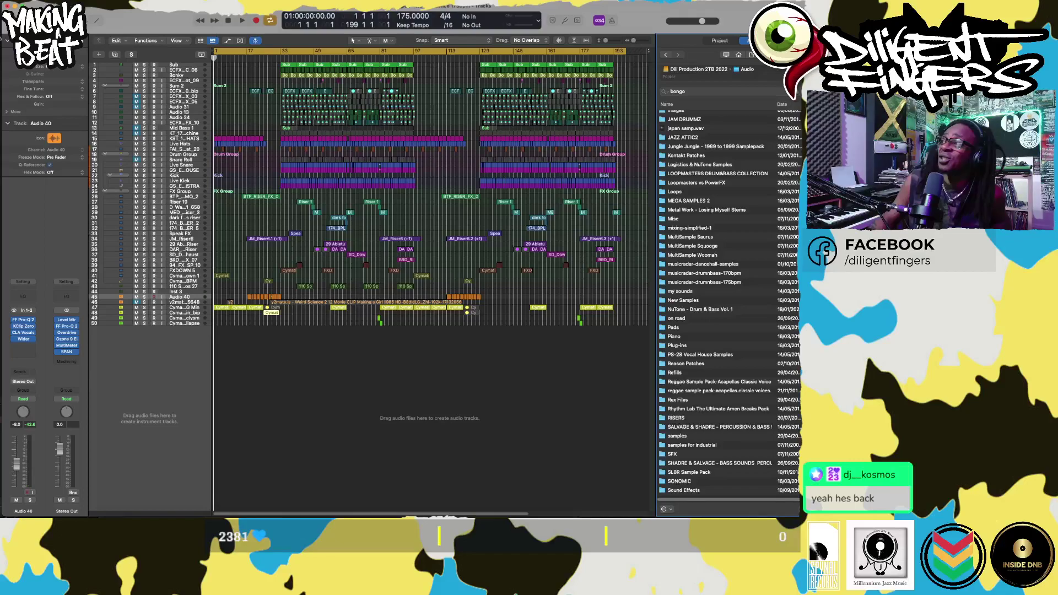
- Hide the file browser and play the 175 BPM arrangement from the start until about bar 98
key("f")
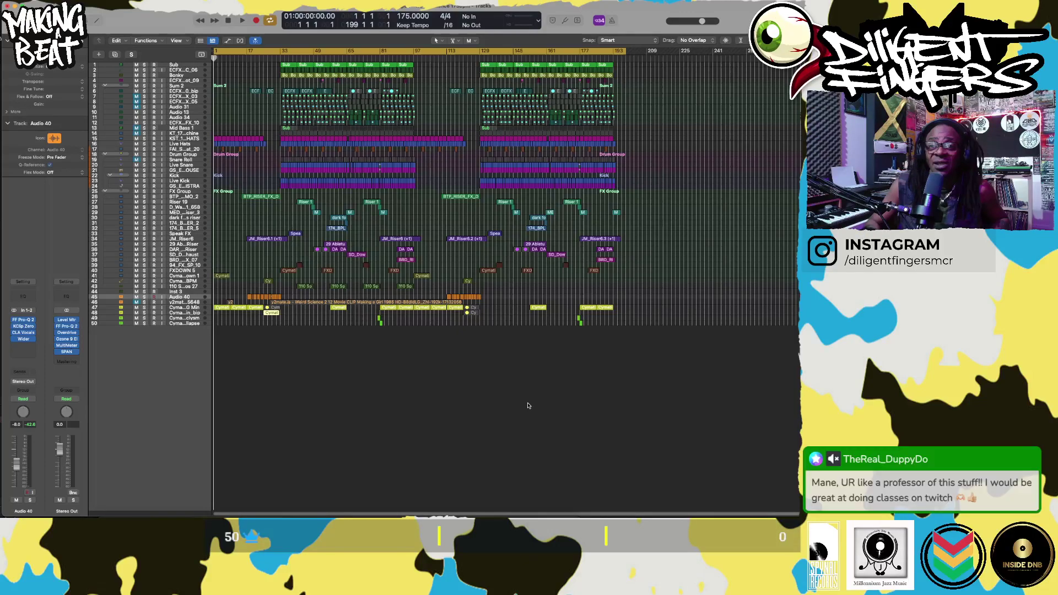
key("space")
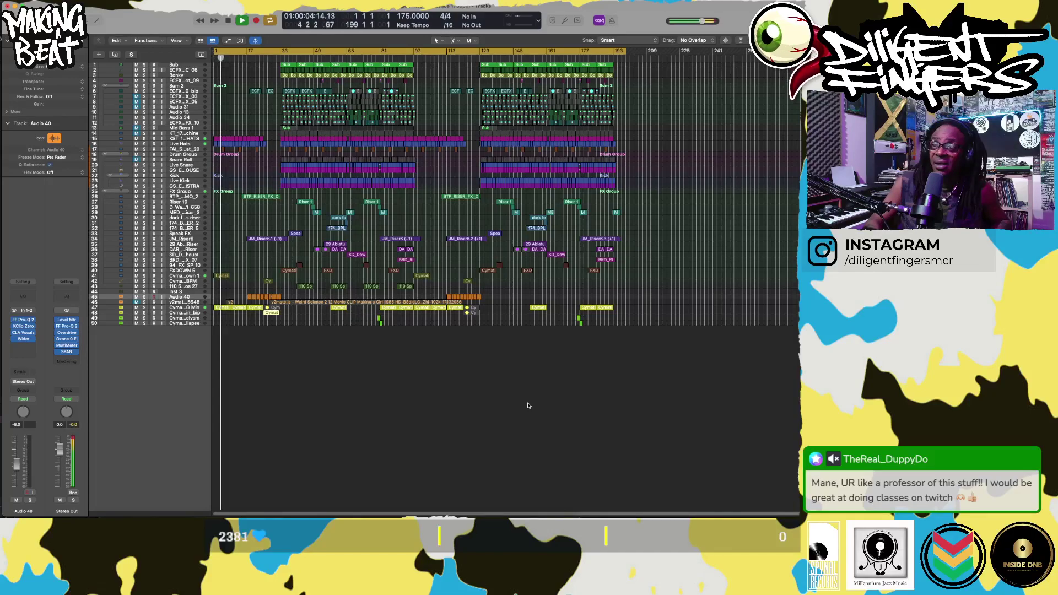
key("space")
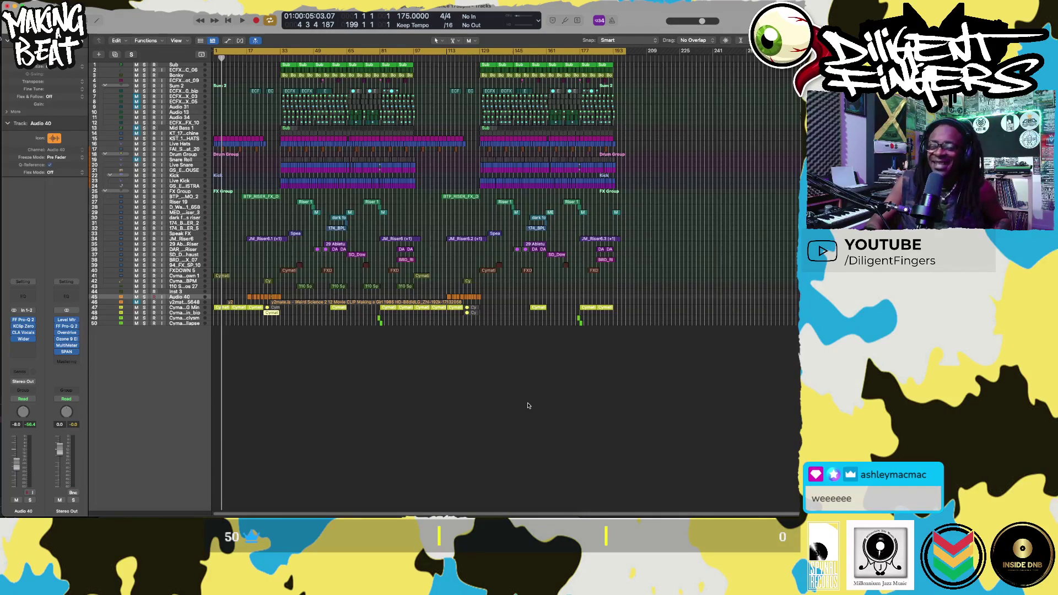
key("Return")
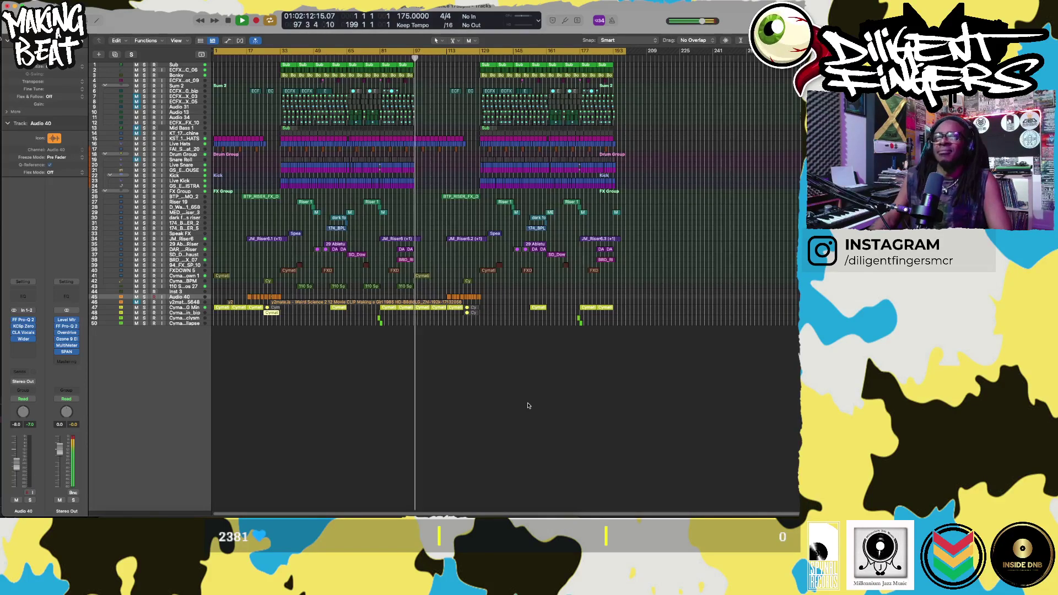
key("space")
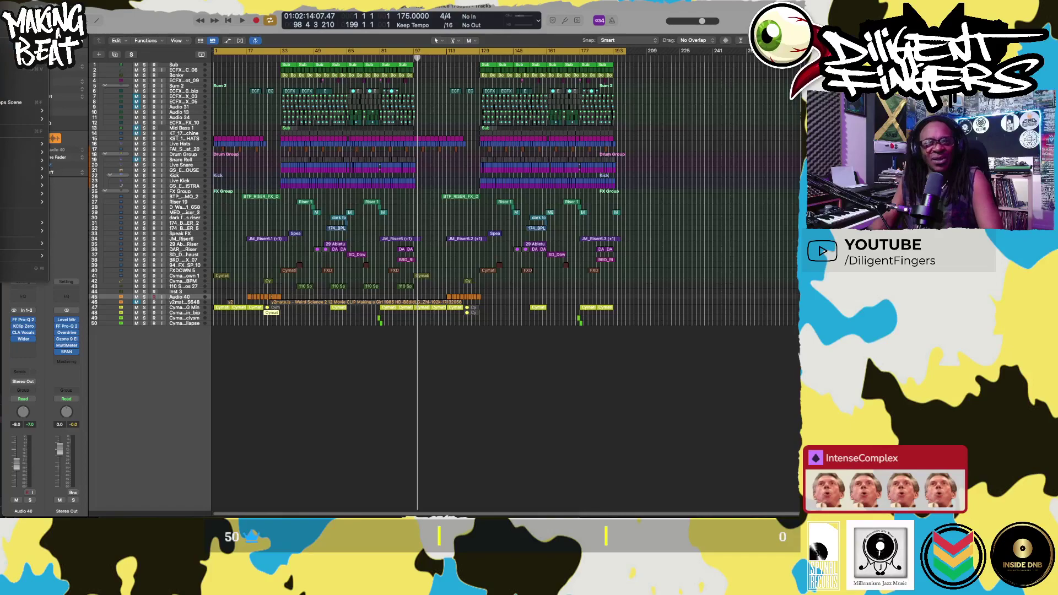
- Open the recent Eternal 85 BPM project in place of the current one
mouse_move(2, 32)
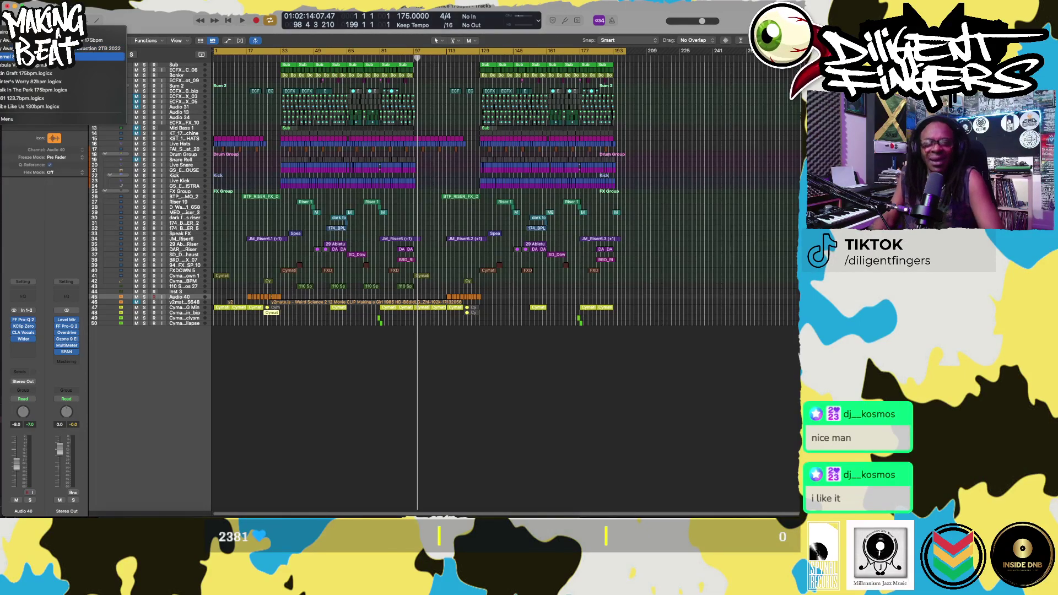
left_click(83, 57)
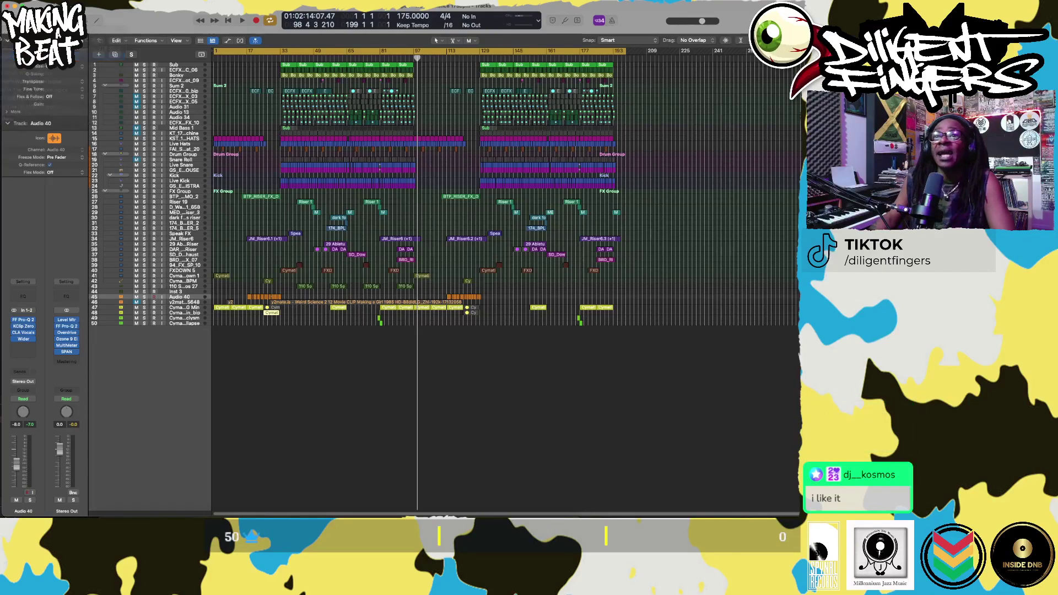
left_click(354, 183)
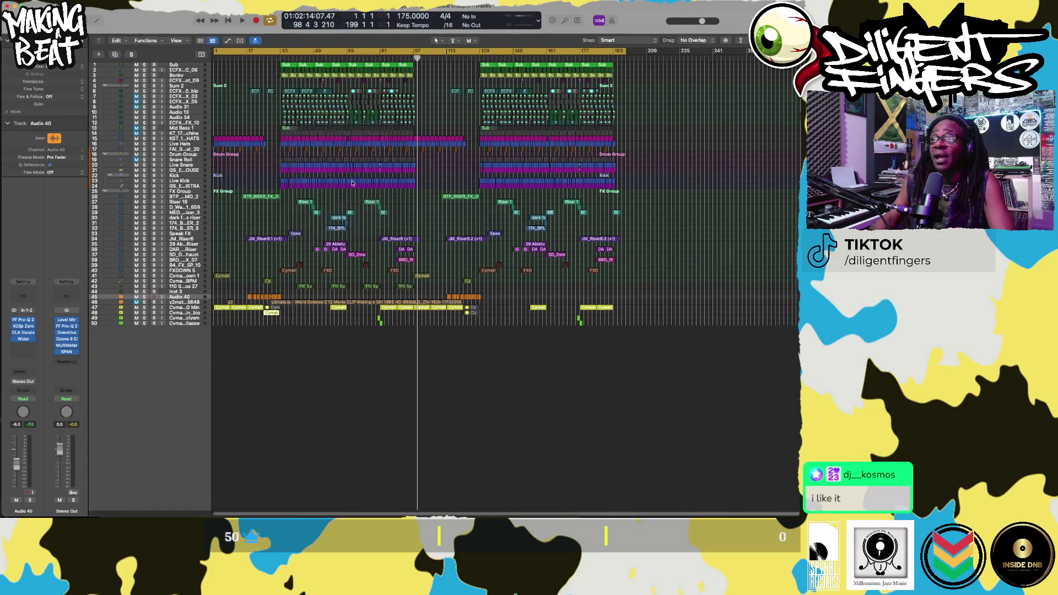
left_click(352, 184)
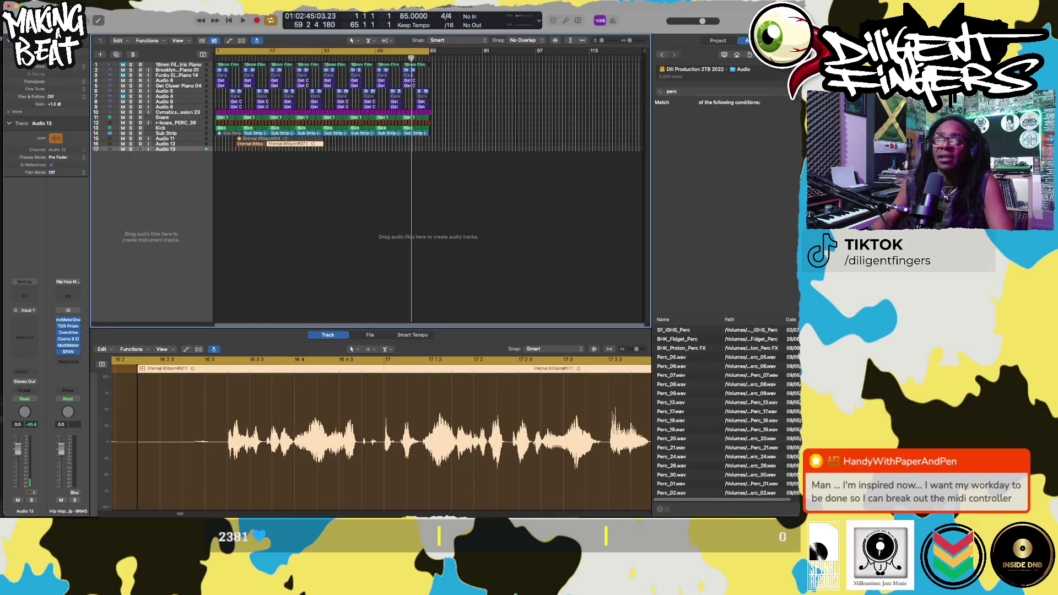
- Show the mixer with all channel strips and play the beat from the start to about bar 16
key("x")
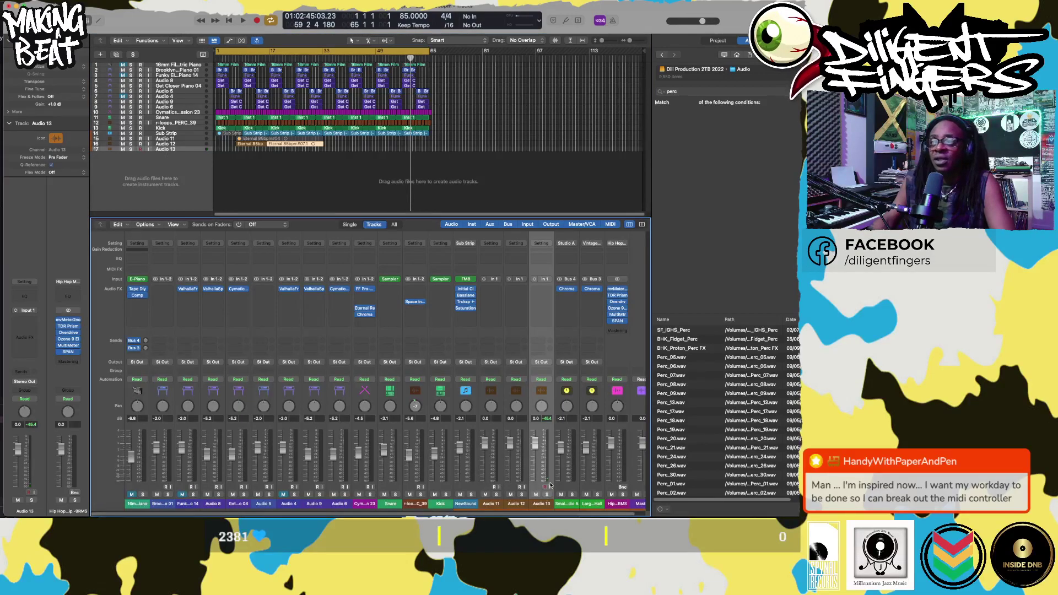
scroll(550, 474, "right", 3)
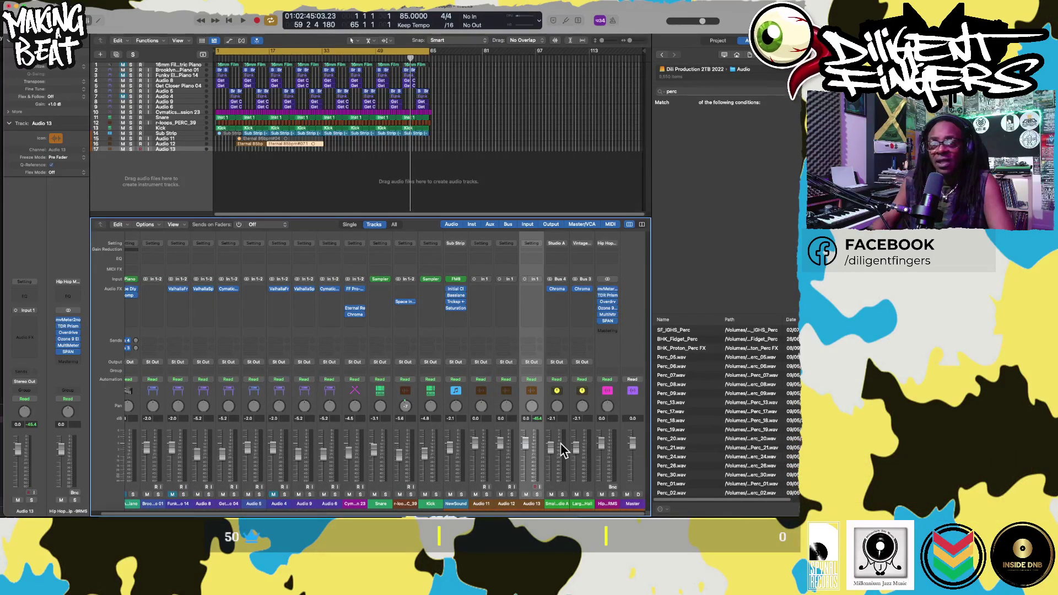
key("Return")
key("space")
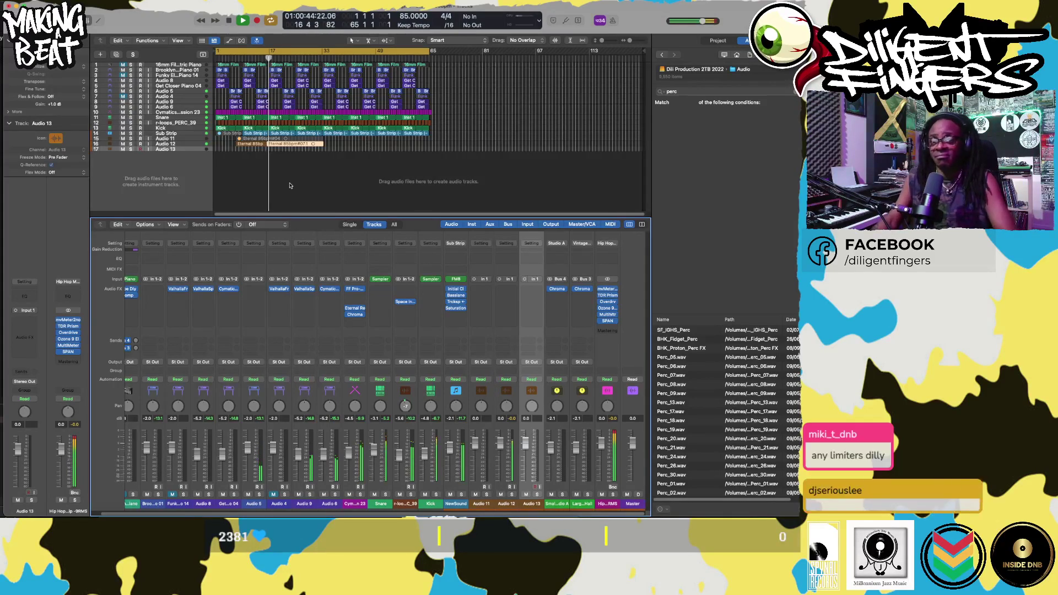
key("space")
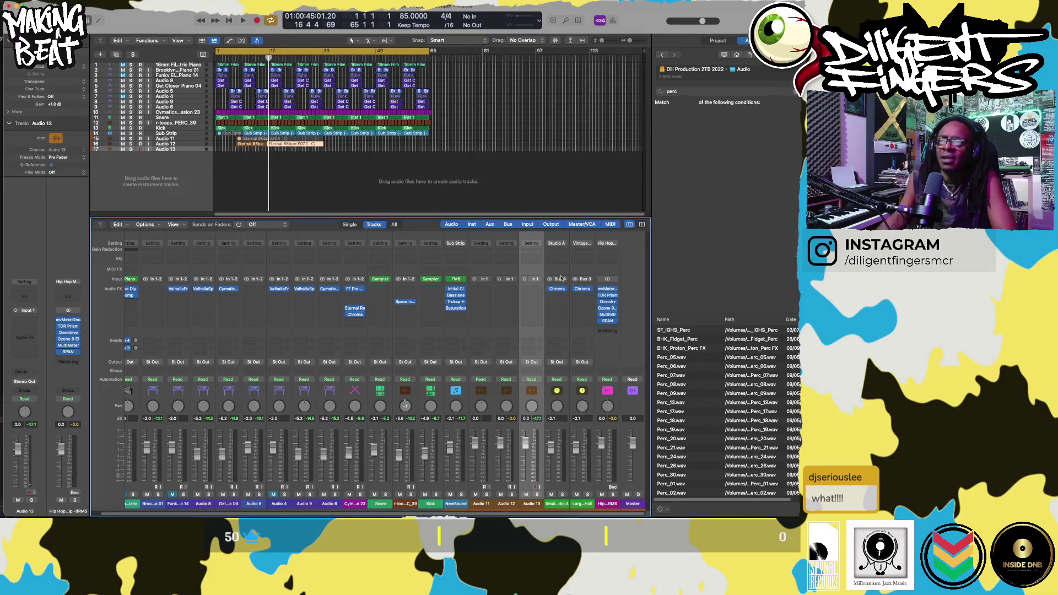
- Turn off cycle mode and continue playback from bar 16, listening to the levels across the mixer channels
left_click(280, 51)
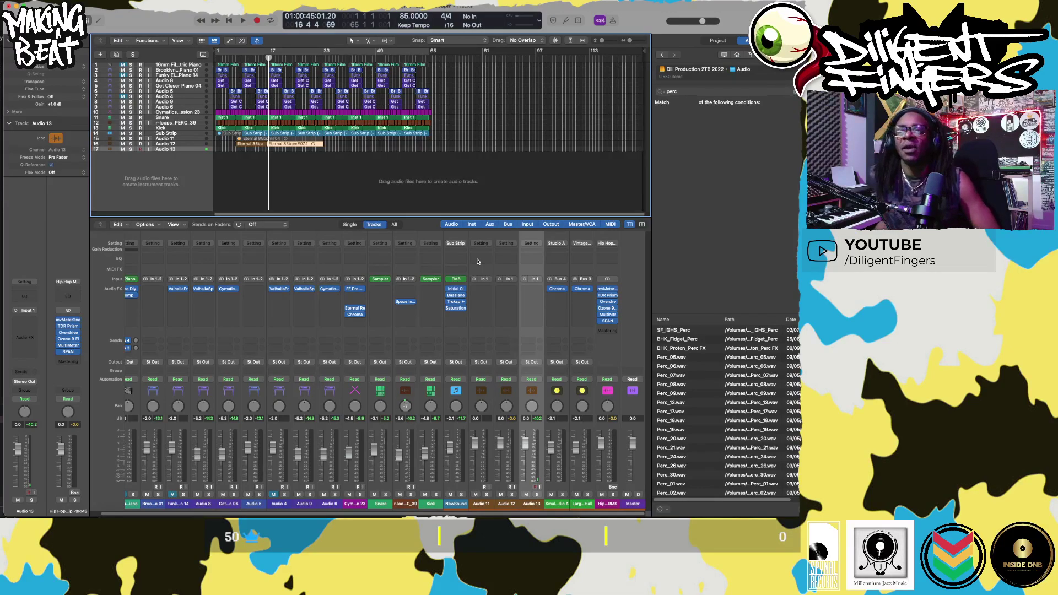
scroll(361, 298, "left", 2)
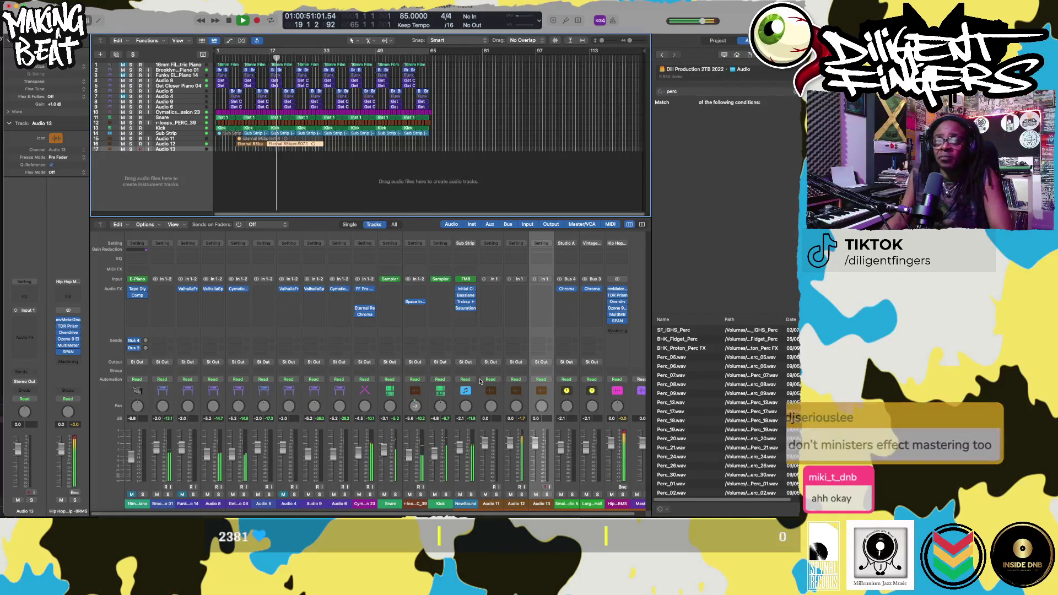
key("space")
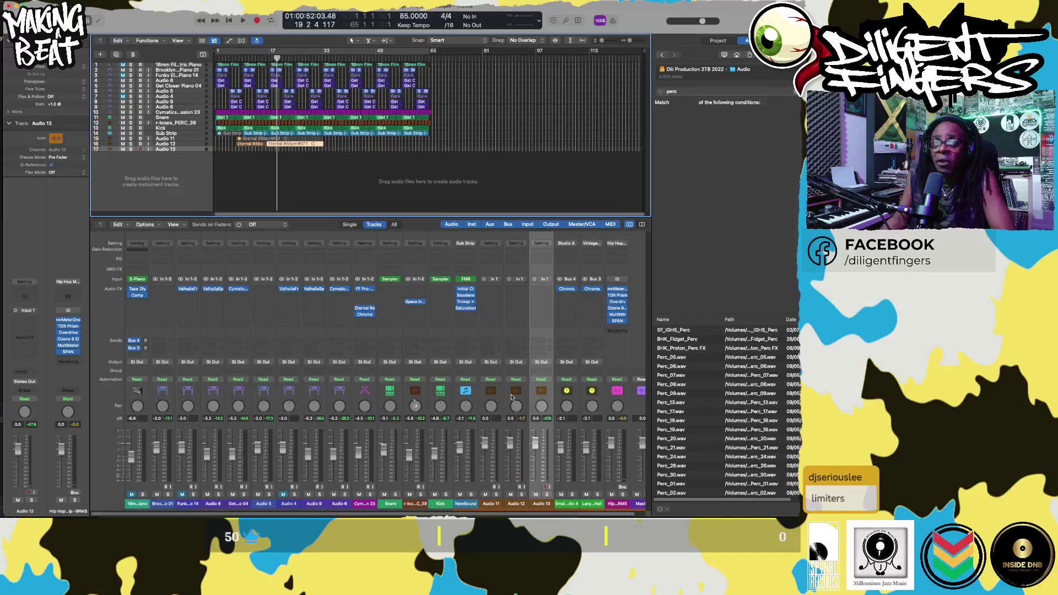
key("space")
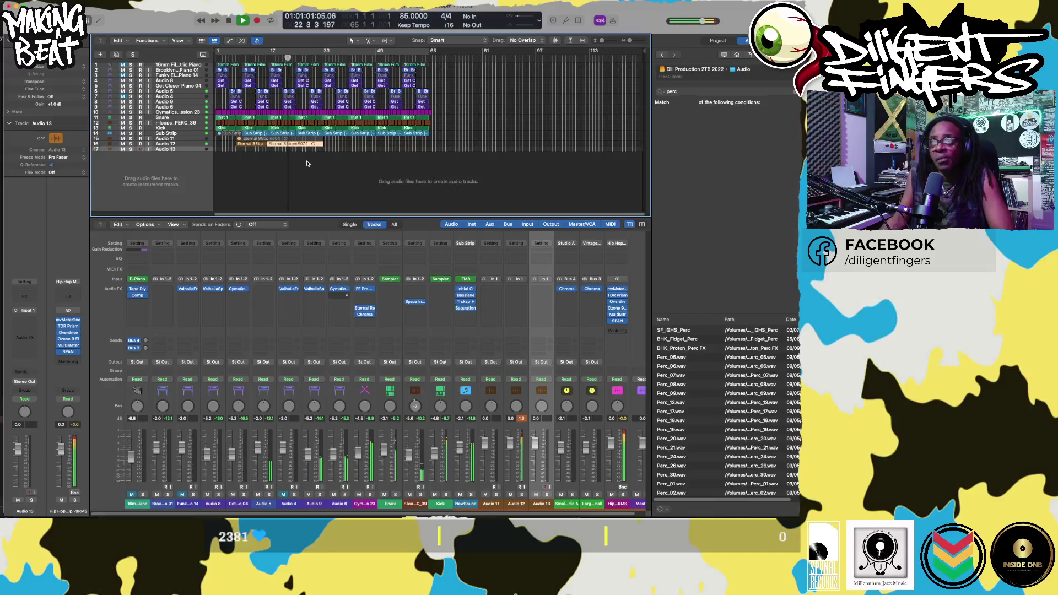
- Lower the Audio 12 track's volume to -7.4 dB and insert a mono FF Pro-Q 2 on it
left_click(186, 145)
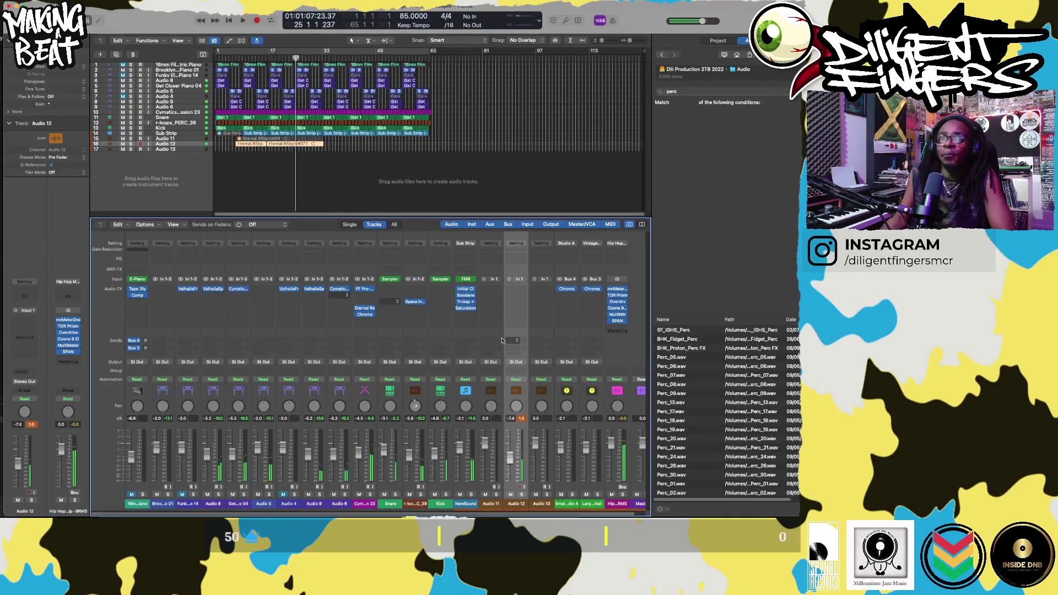
left_click(513, 290)
mouse_move(550, 360)
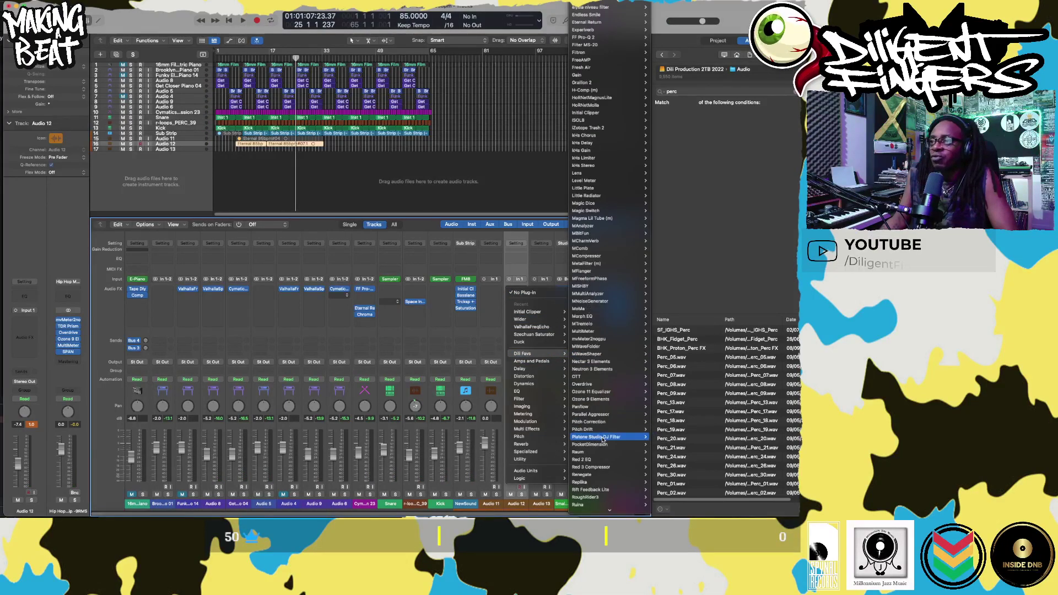
scroll(603, 440, "up", 10)
mouse_move(597, 152)
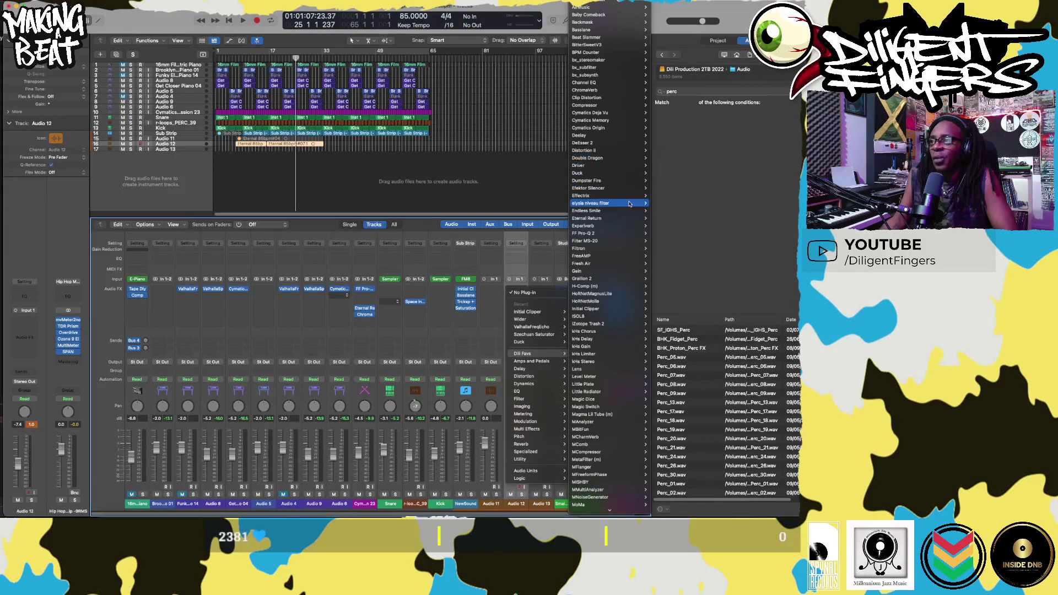
mouse_move(612, 233)
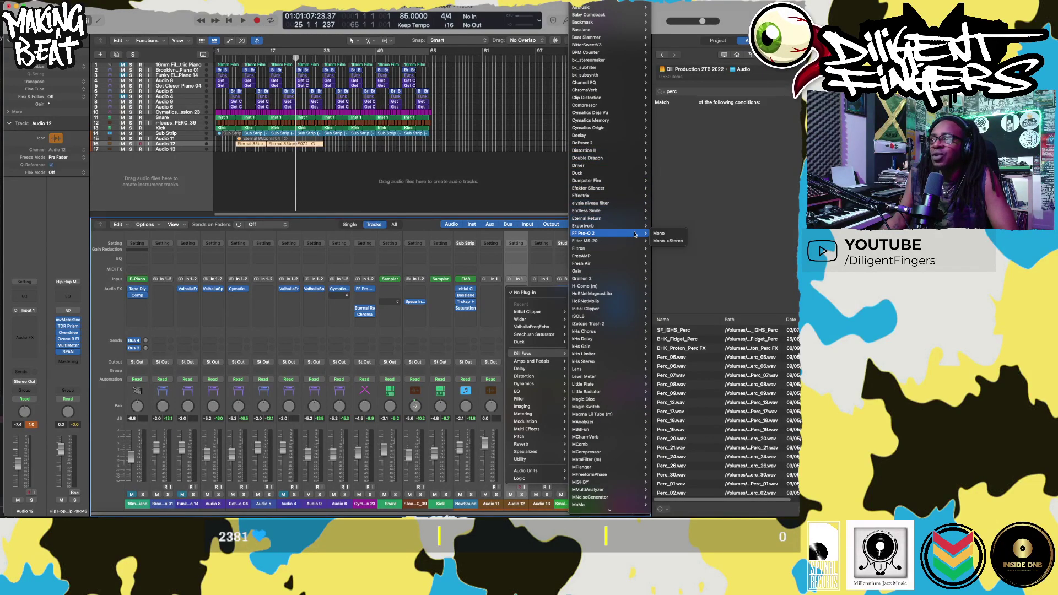
left_click(665, 233)
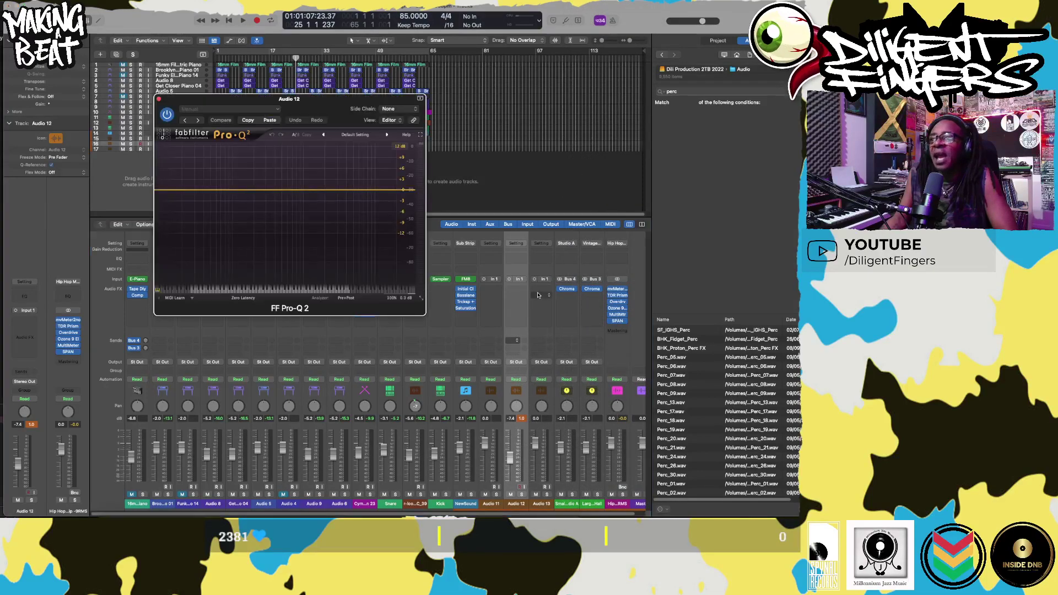
- Add a low cut at about 100 Hz in Audio 12's EQ and audition it during playback
left_click_drag(170, 191, 233, 191)
key("space")
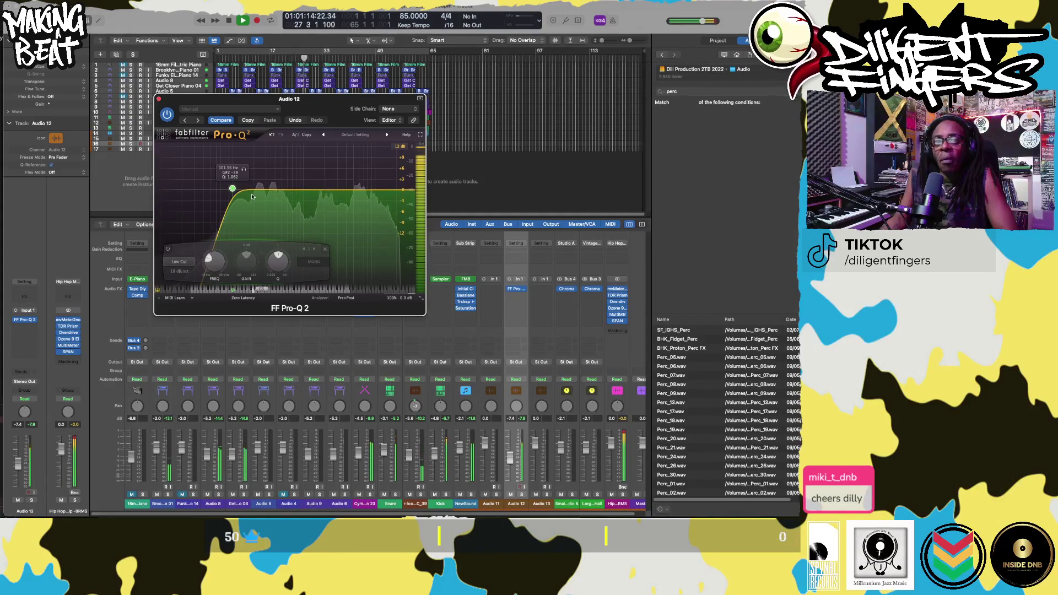
key("space")
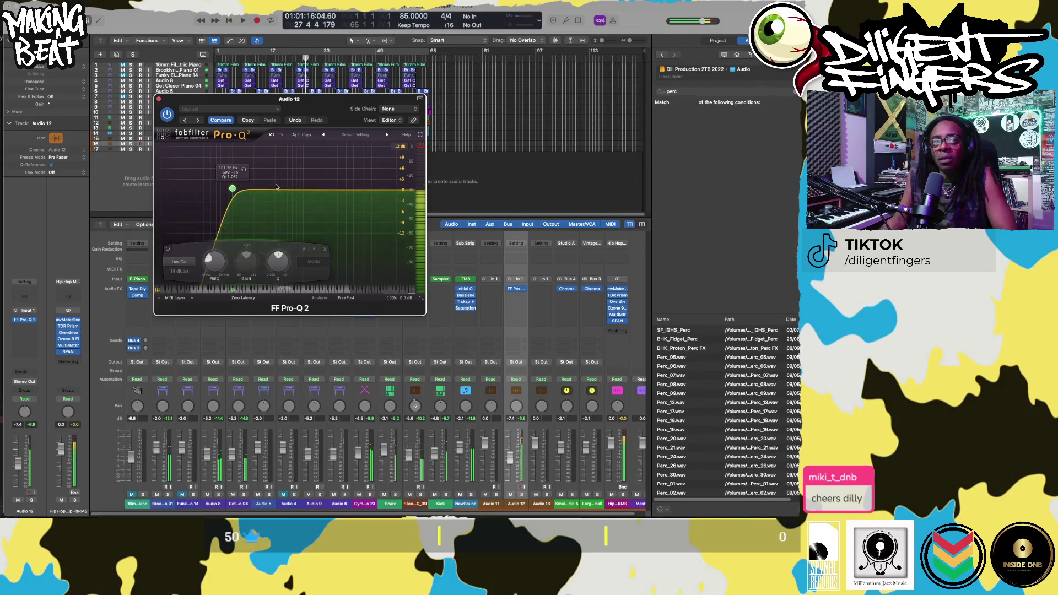
key("space")
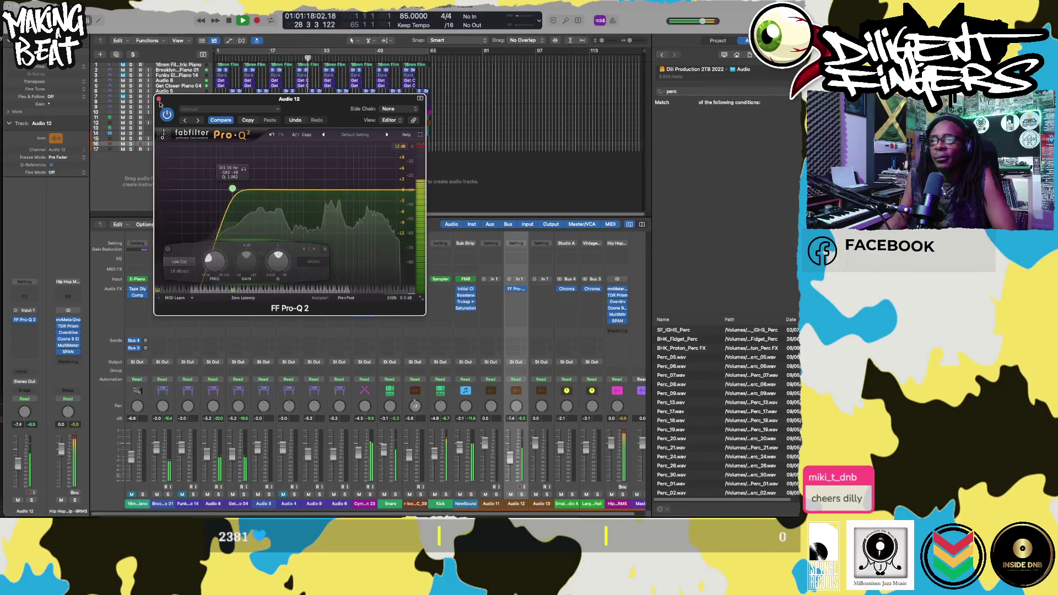
- Close the EQ window and insert a Compressor after FF Pro-Q 2 on Audio 12
left_click(523, 289)
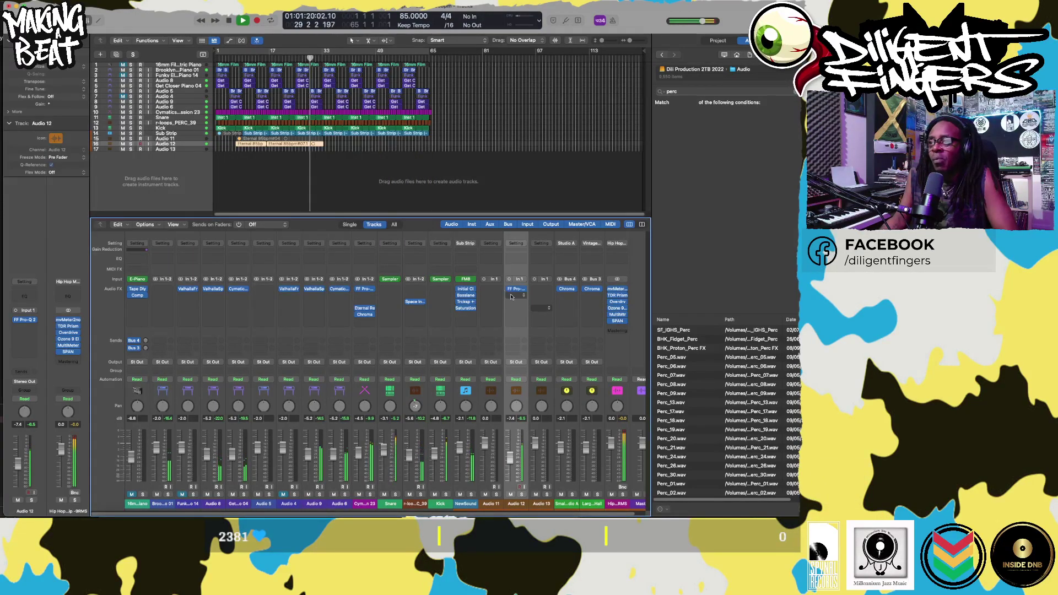
left_click(525, 290)
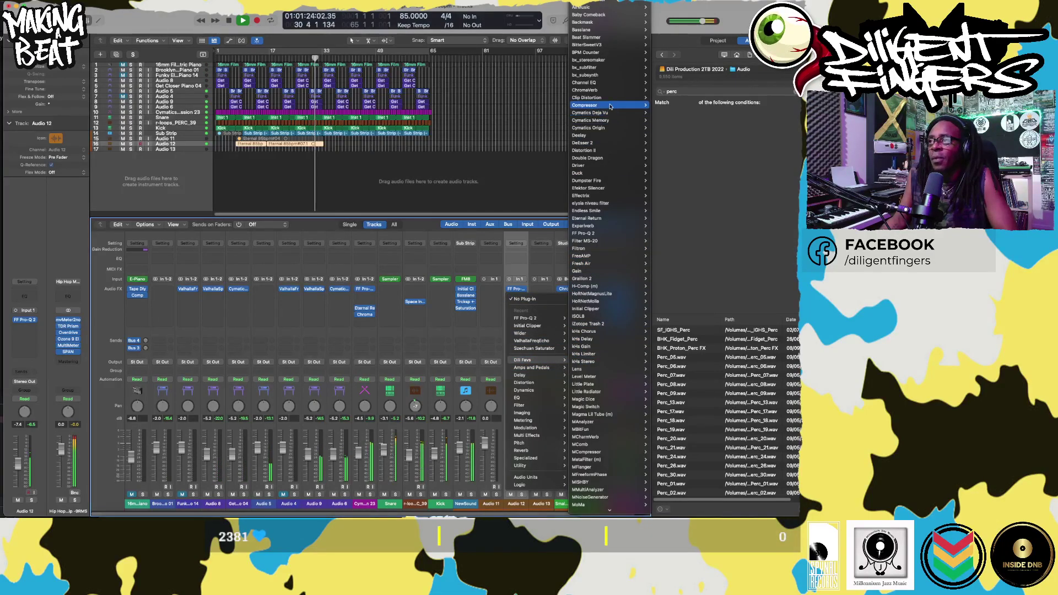
left_click(615, 108)
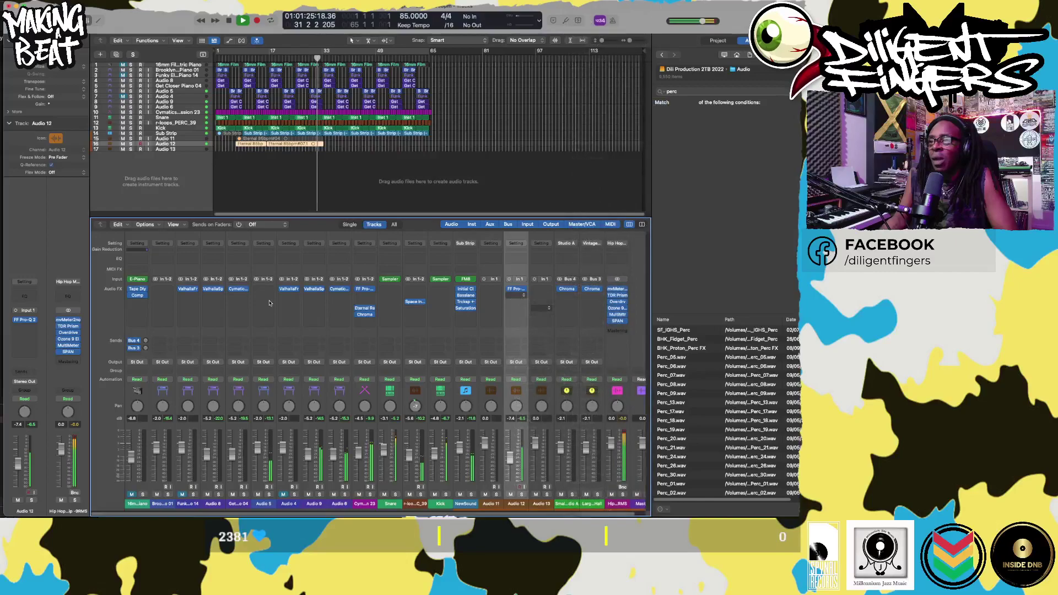
- Set Audio 12's compressor to the Studio VCA model, adjust its threshold, and move its window clear of the tracks
left_click(248, 142)
left_click_drag(230, 272, 244, 292)
left_click_drag(357, 117, 367, 322)
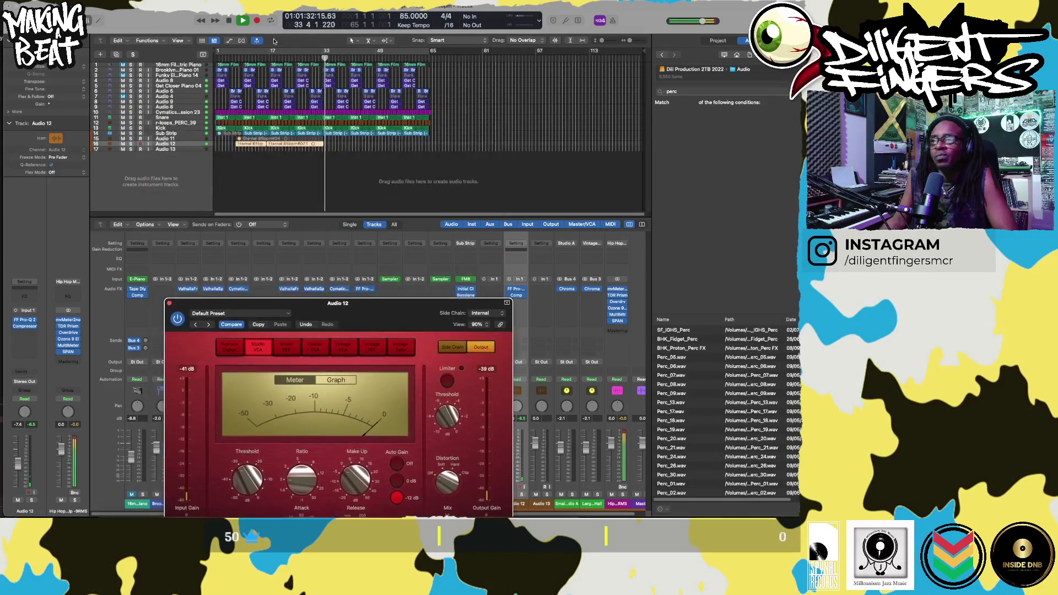
- Trim the start of Audio 12's first region to about bar 8, just before the recorded phrases begin, and stop playback
left_click(236, 57)
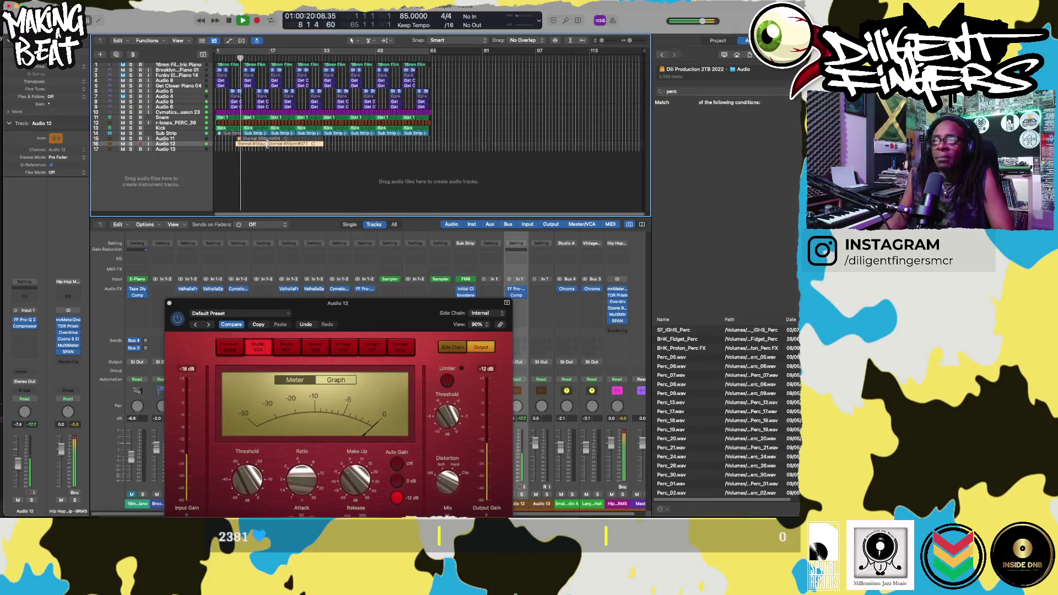
key("z")
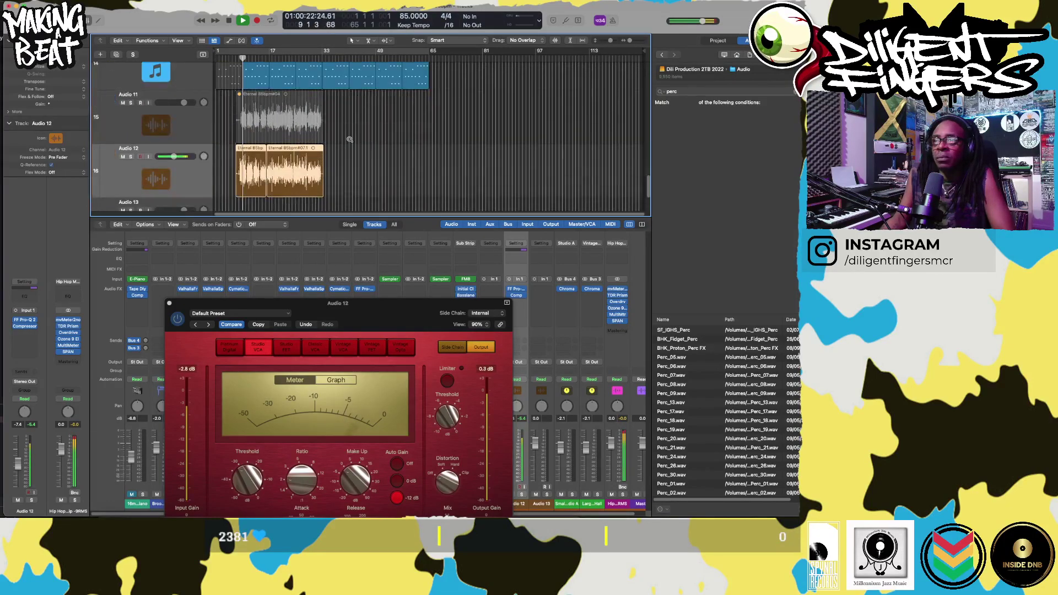
key("super+Right")
key("super+Right")
key("super+Right")
key("super+Right")
key("super+Right")
key("super+Right")
scroll(348, 141, "left", 10)
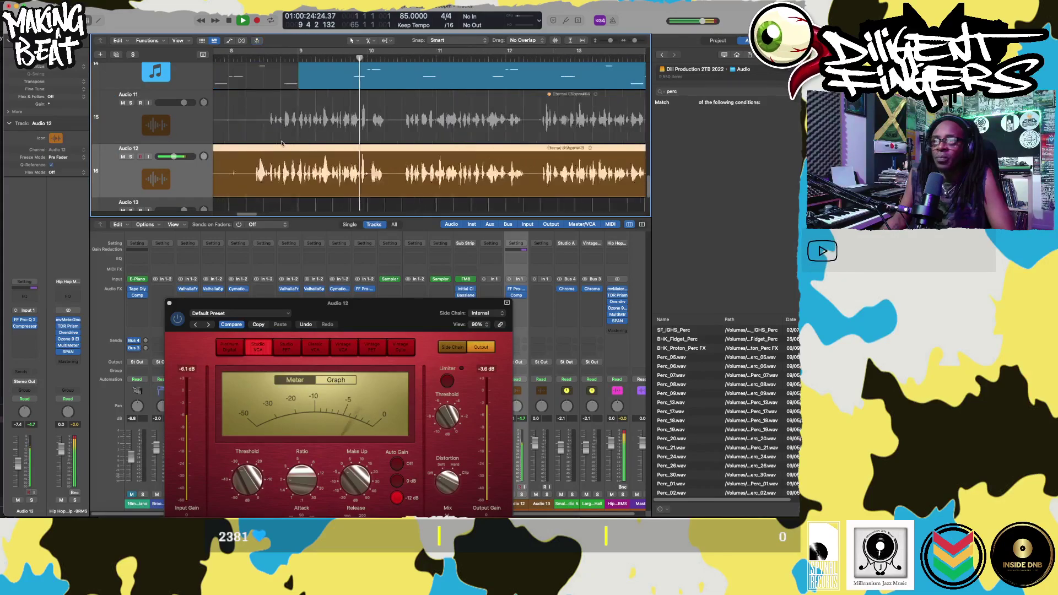
scroll(341, 194, "right", 1)
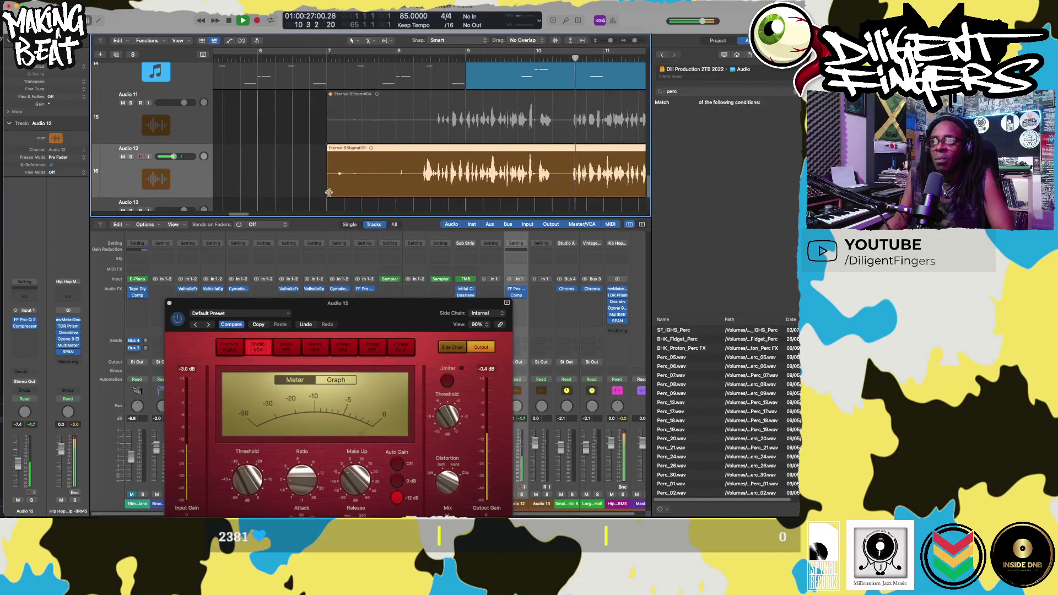
left_click(302, 180)
left_click_drag(327, 192, 418, 186)
key("super+Left")
key("super+Left")
key("super+Left")
key("super+Left")
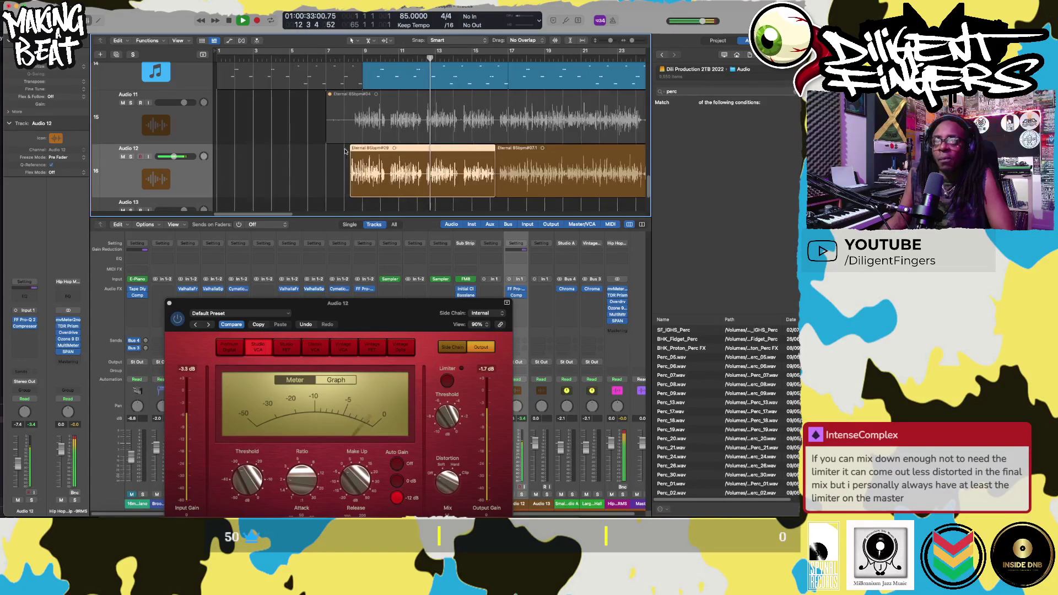
key("space")
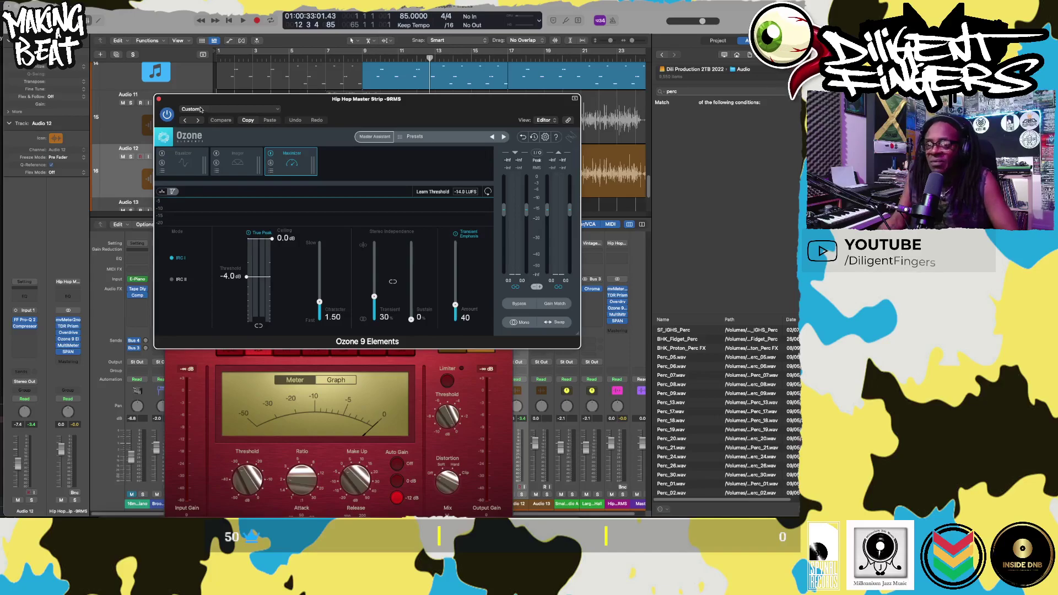
- Close the Ozone 9 Elements window, move Audio 12's compressor fully into view, adjust its ratio, and close it
left_click(160, 100)
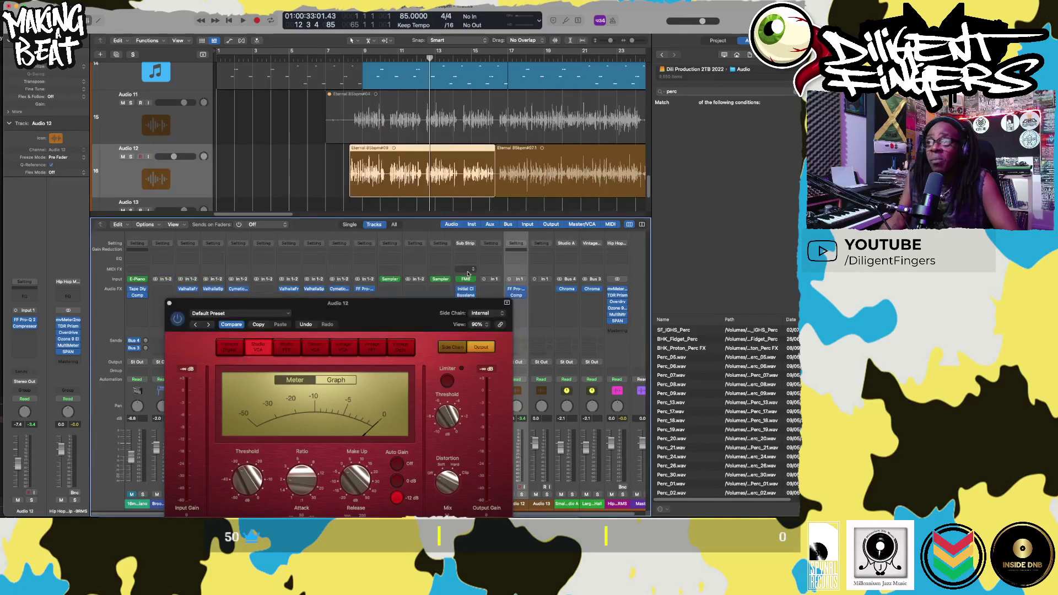
left_click_drag(353, 311, 394, 333)
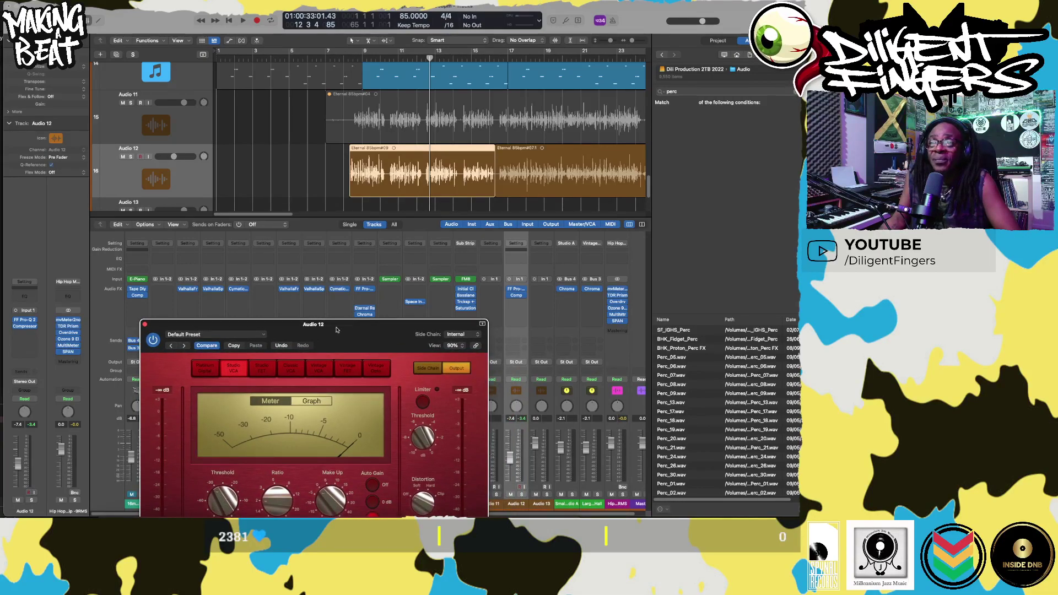
left_click_drag(326, 329, 310, 219)
left_click_drag(265, 405, 259, 377)
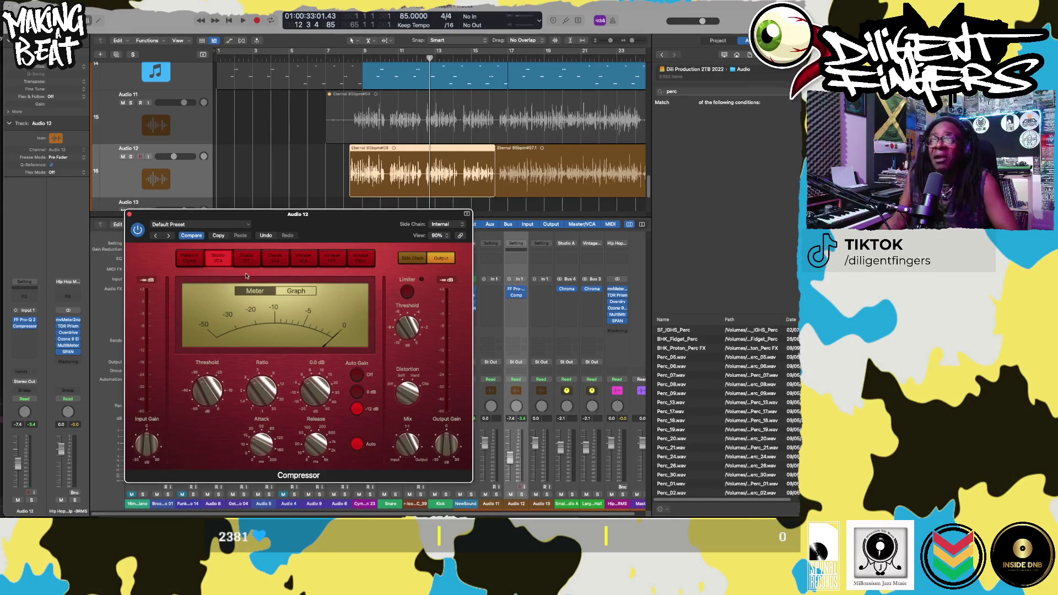
left_click(130, 215)
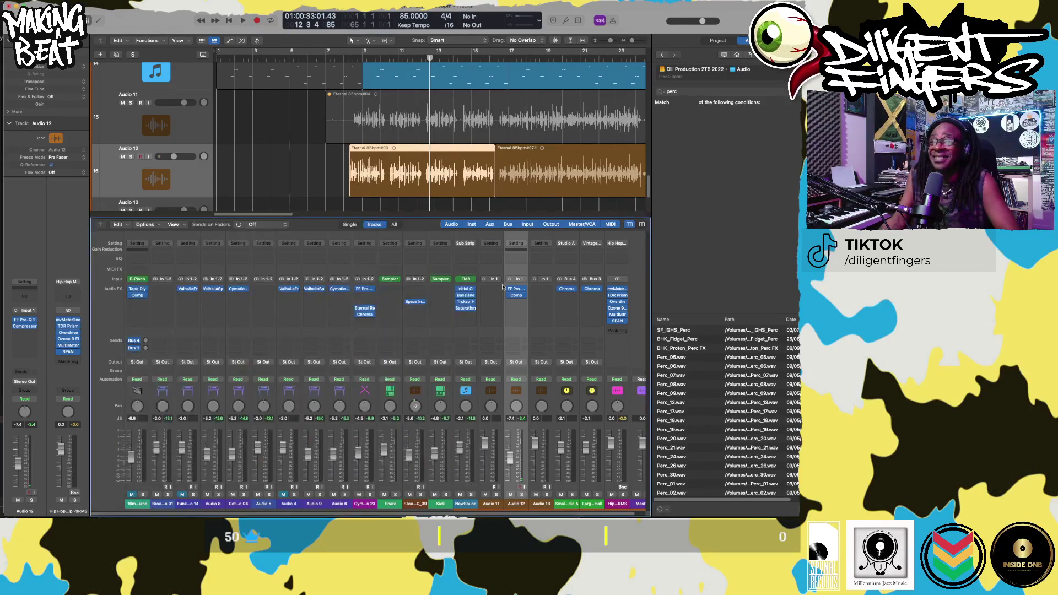
- Enlarge the tracks area above the mixer and briefly play the arrangement from bar 8
left_click_drag(427, 217, 428, 277)
scroll(444, 245, "down", 5)
scroll(443, 245, "down", 1)
scroll(337, 243, "down", 2)
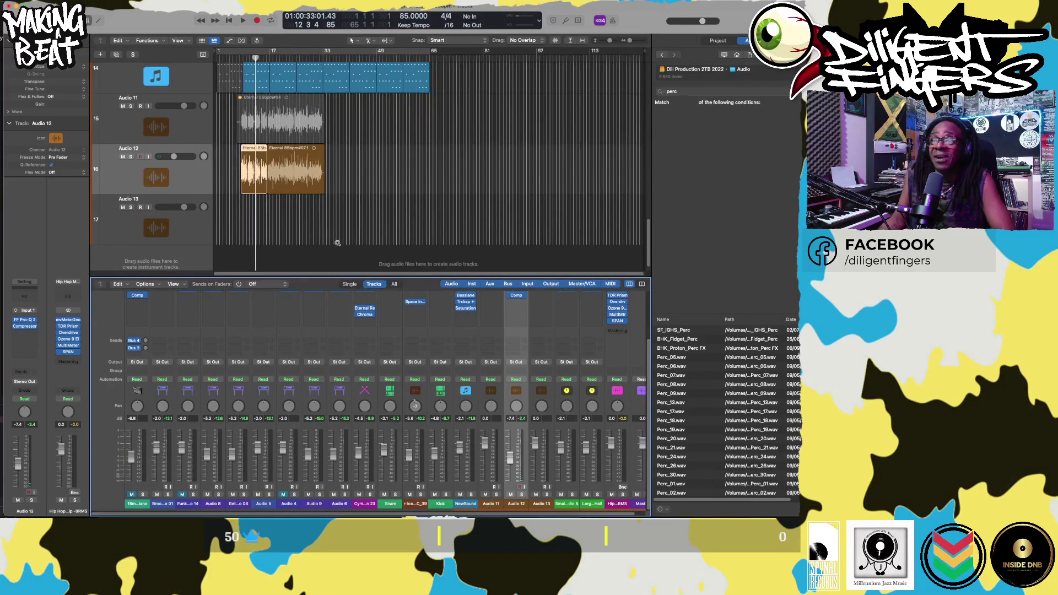
left_click(239, 59)
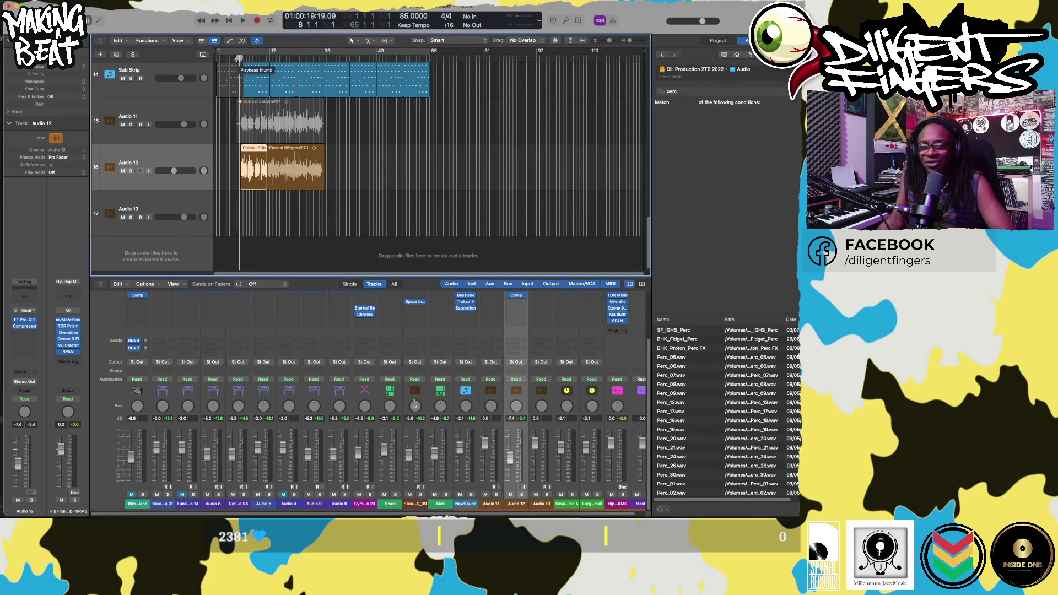
key("space")
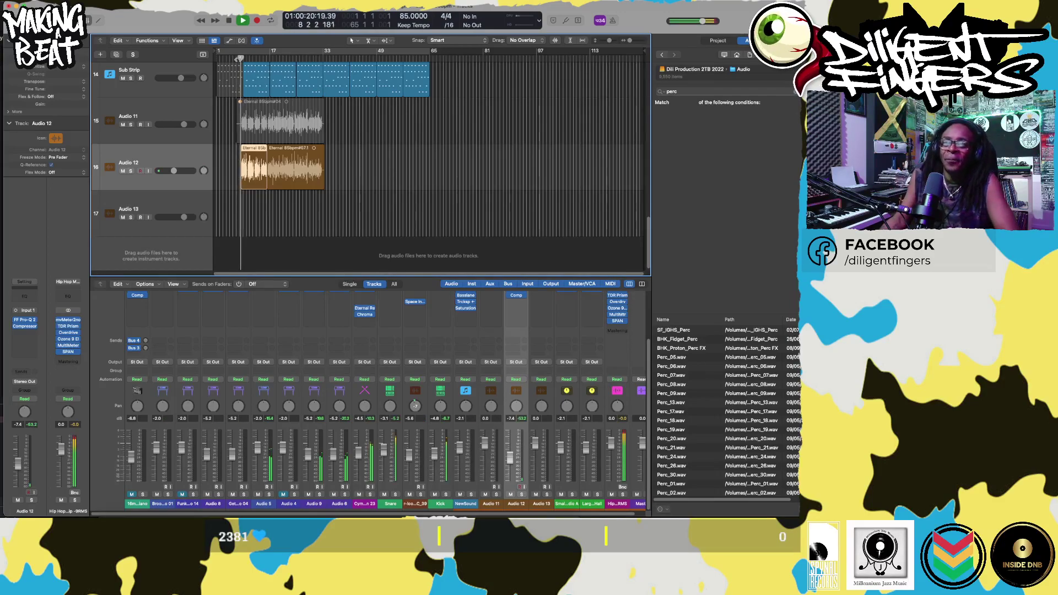
key("space")
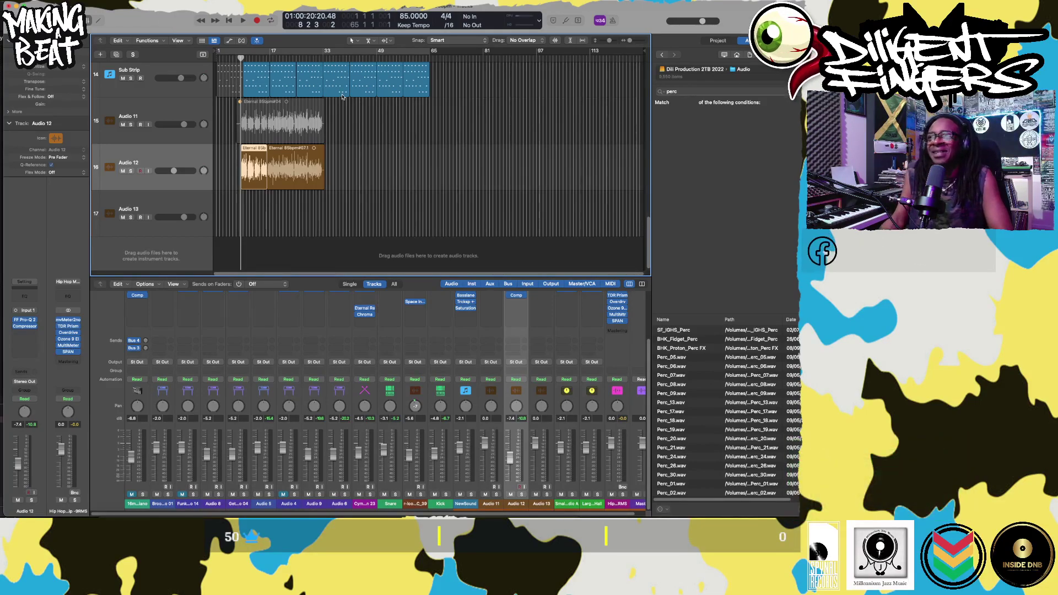
- Raise Audio 12's compressor ratio to 5.0:1 while the beat plays, and close the compressor window
key("space")
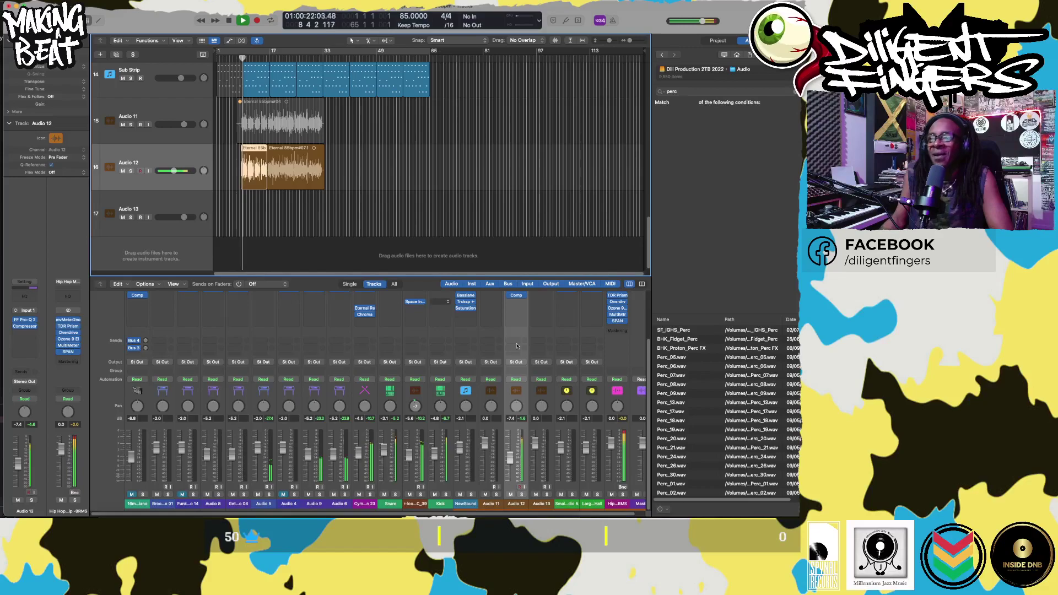
scroll(515, 331, "up", 2)
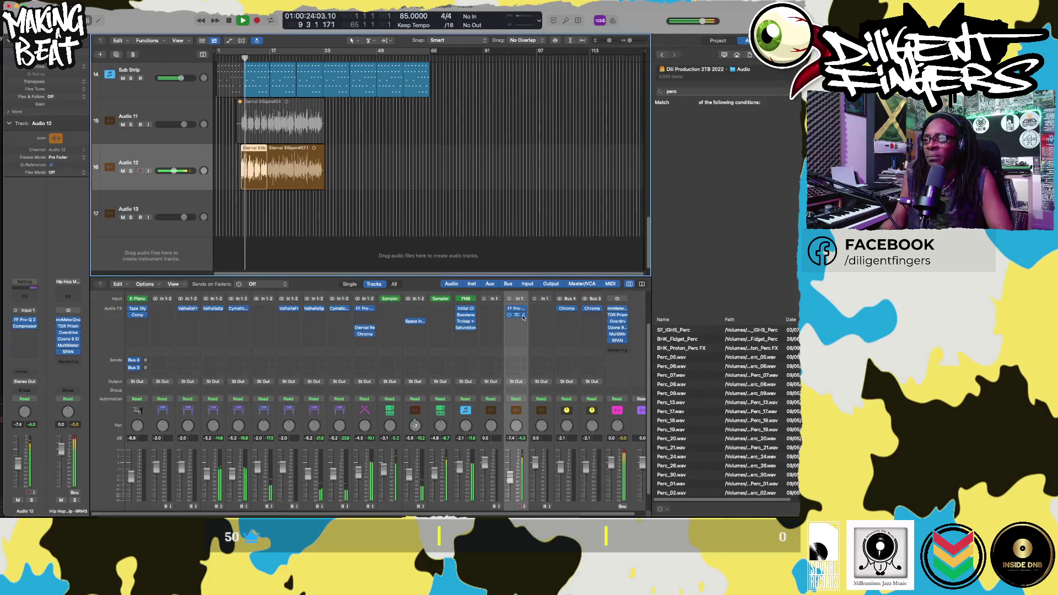
left_click(518, 314)
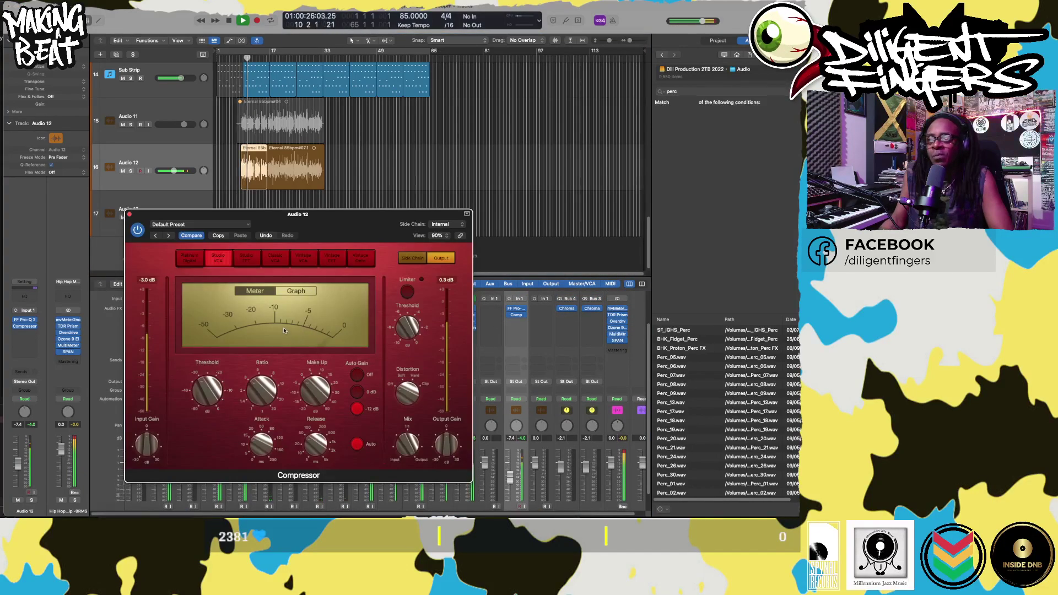
mouse_move(255, 397)
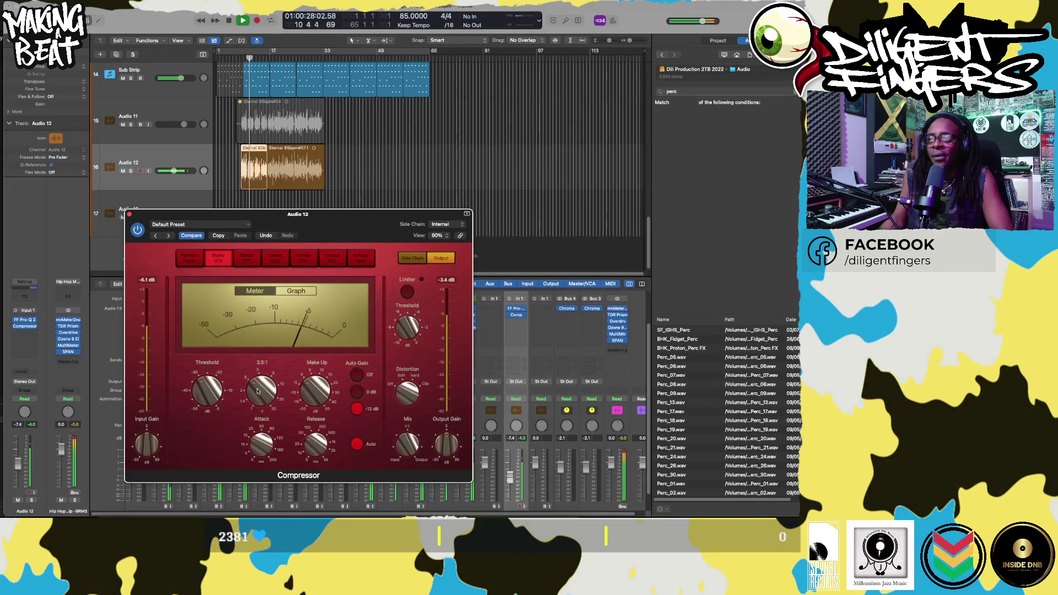
left_click_drag(257, 390, 262, 379)
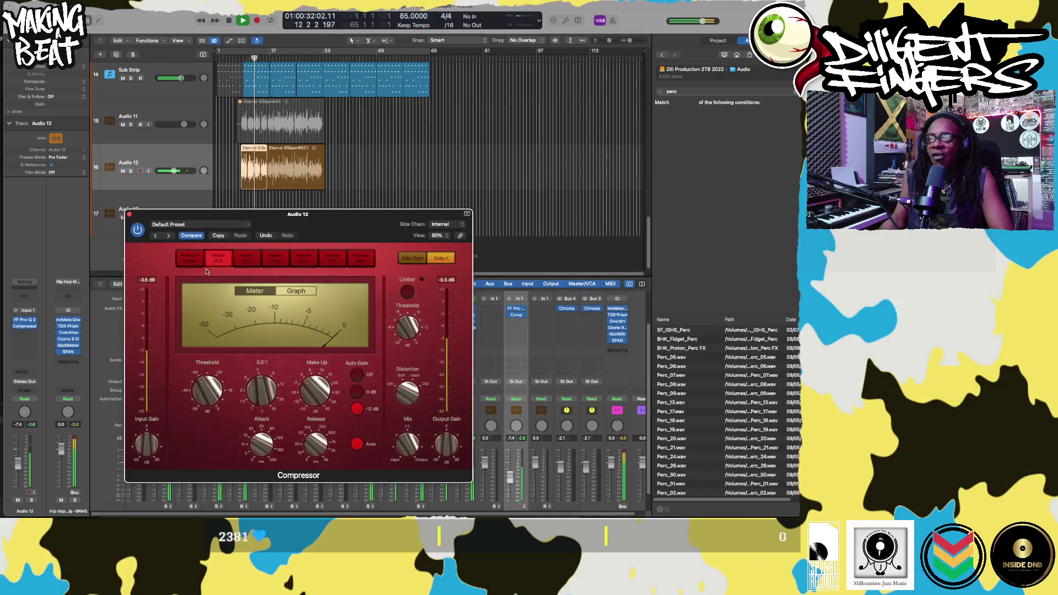
left_click(130, 215)
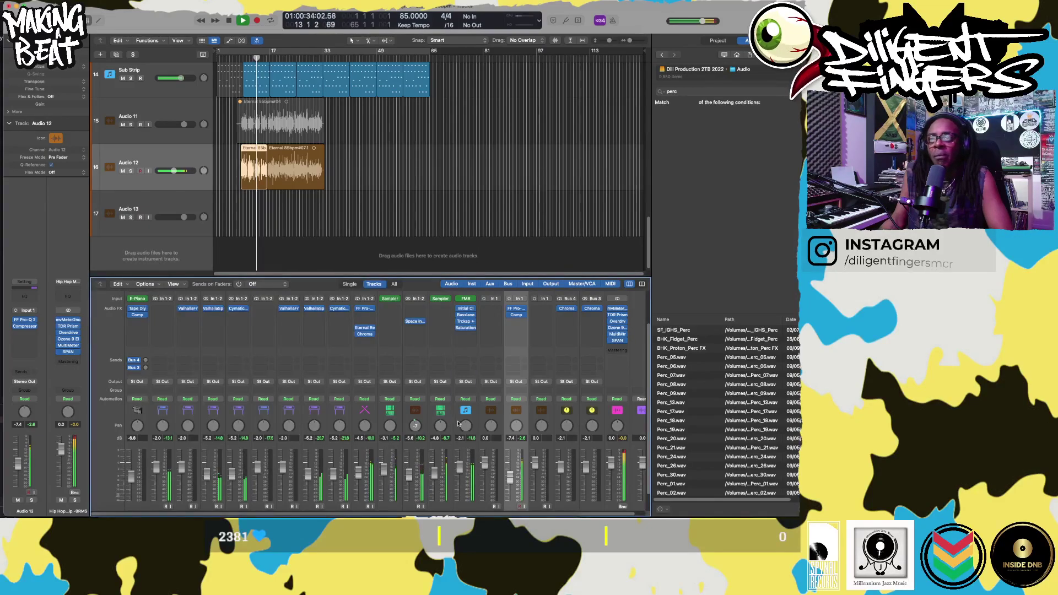
- Insert DeEsser 2 from the Dili Favs plug-ins after Audio 12's compressor and close its window
left_click(516, 324)
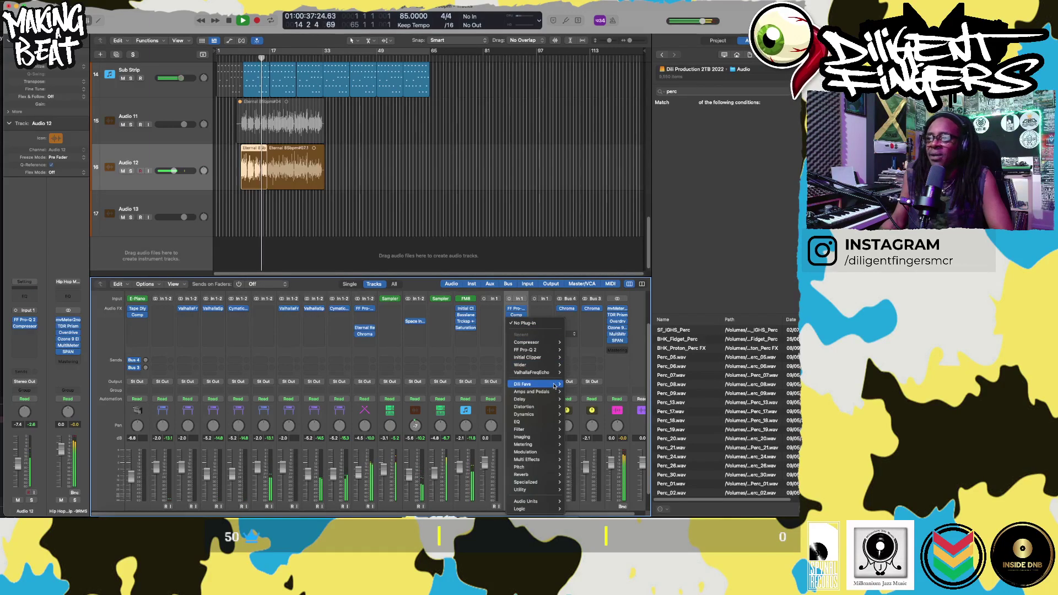
mouse_move(554, 386)
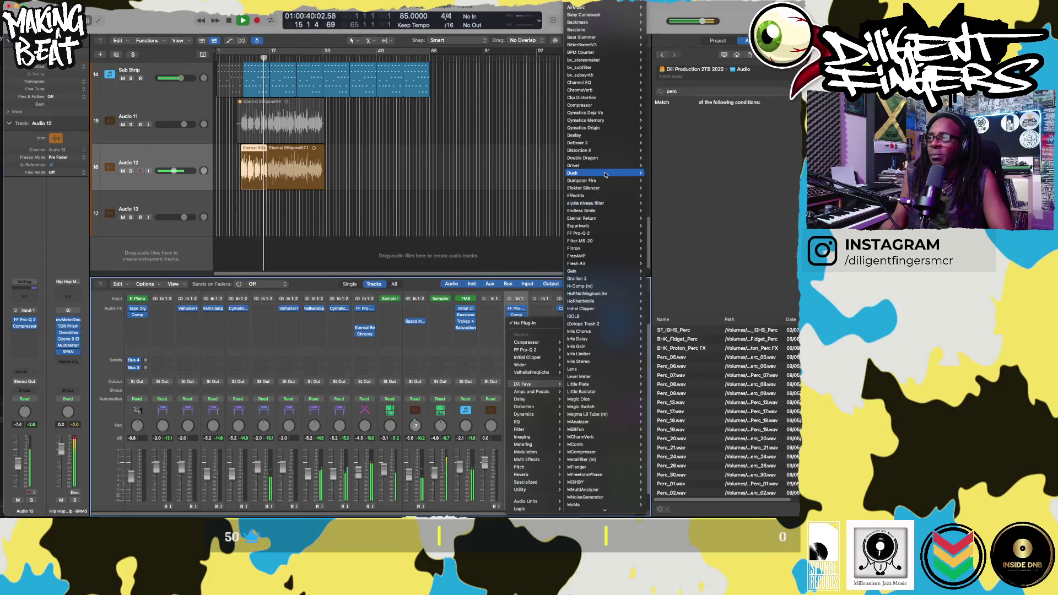
left_click(334, 212)
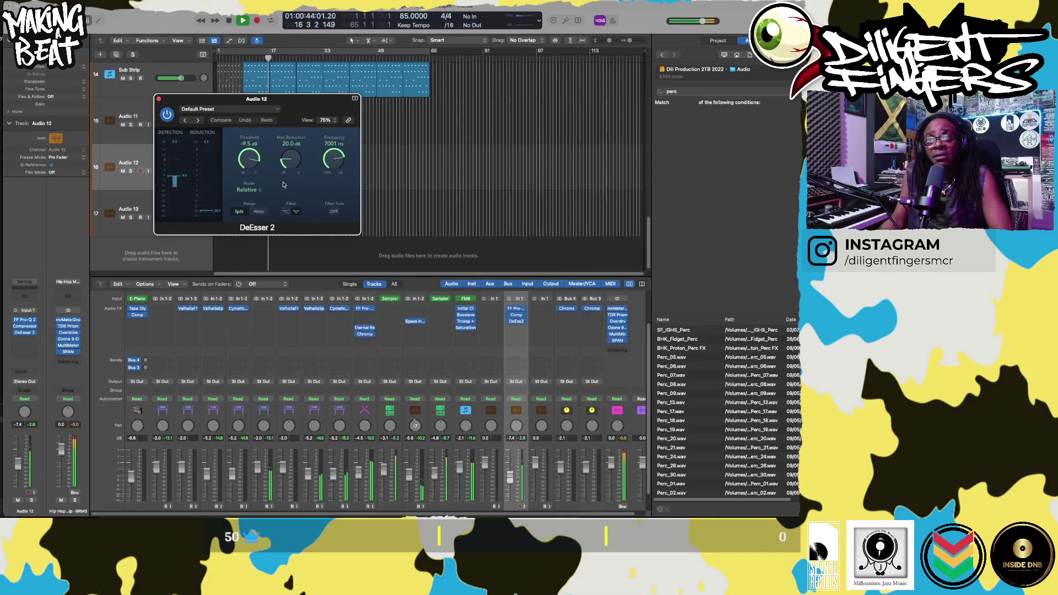
left_click(159, 99)
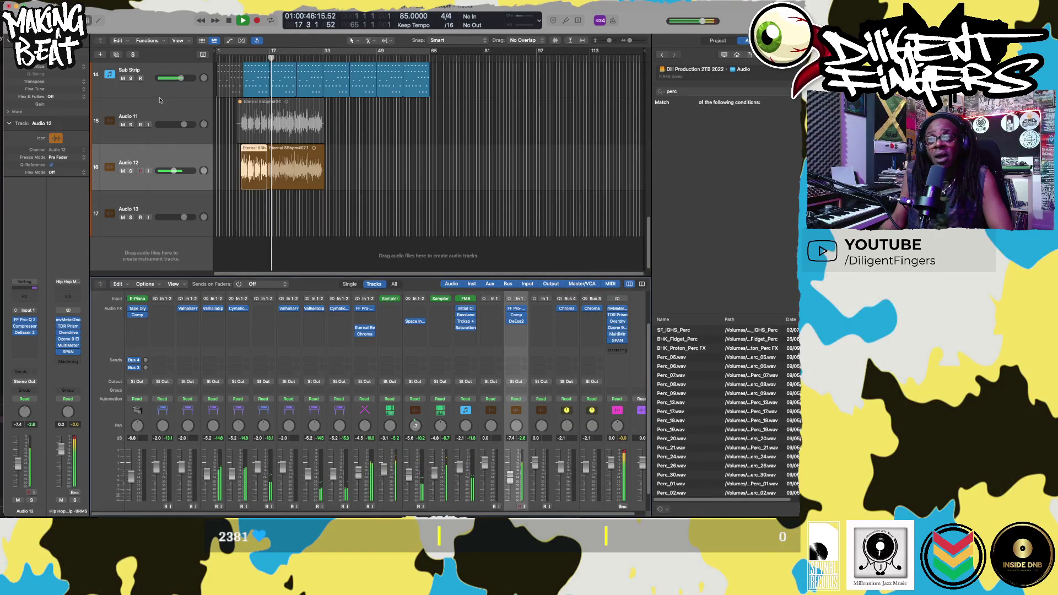
left_click(513, 328)
mouse_move(524, 358)
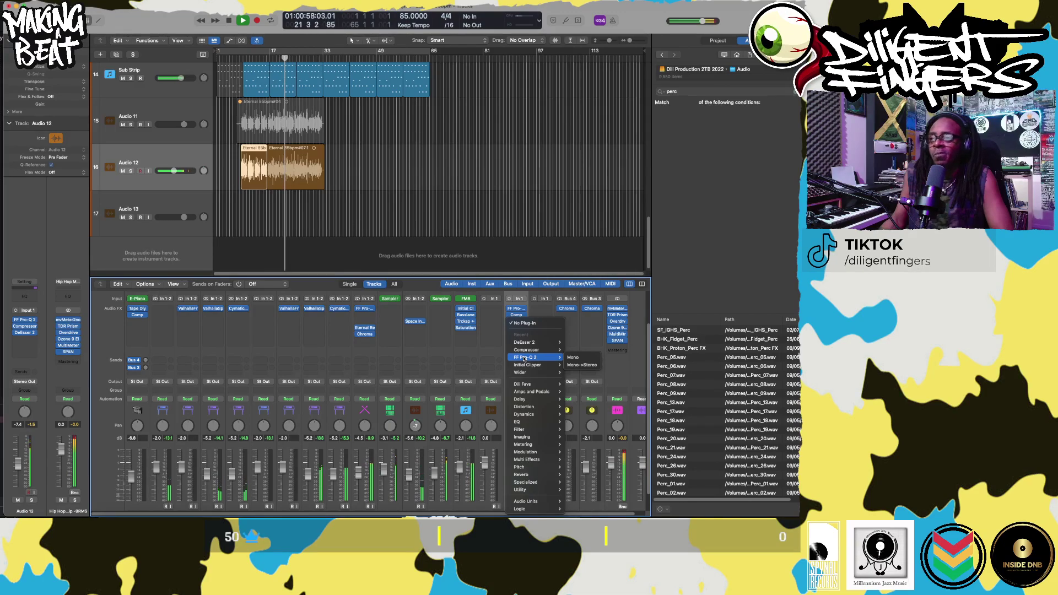
left_click(524, 342)
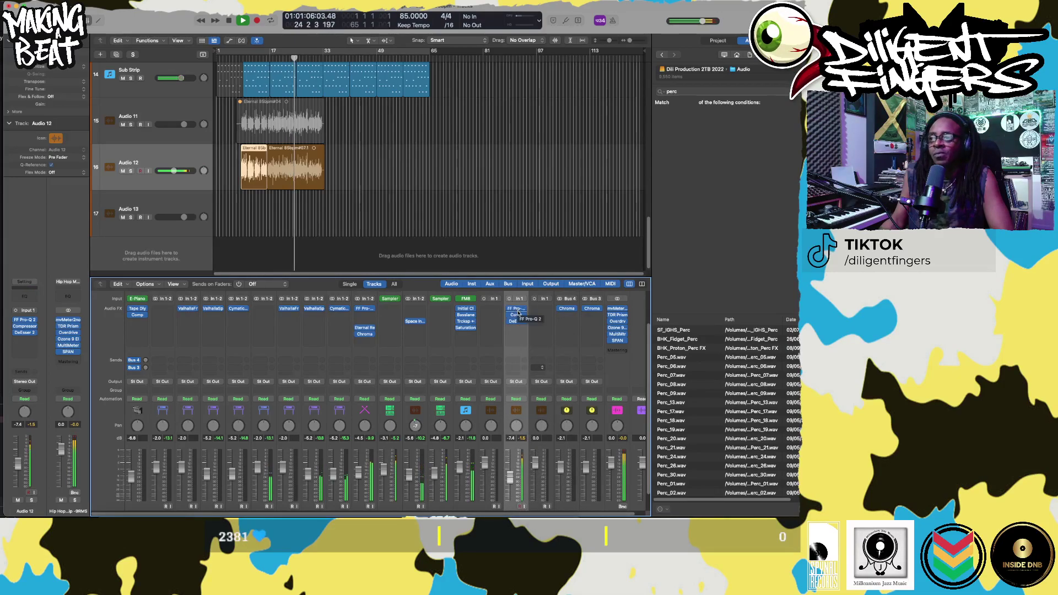
- Add a bell boost of about 2.3 dB near 1.2 kHz in Audio 12's FF Pro-Q 2, stop playback and close the EQ
left_click(518, 310)
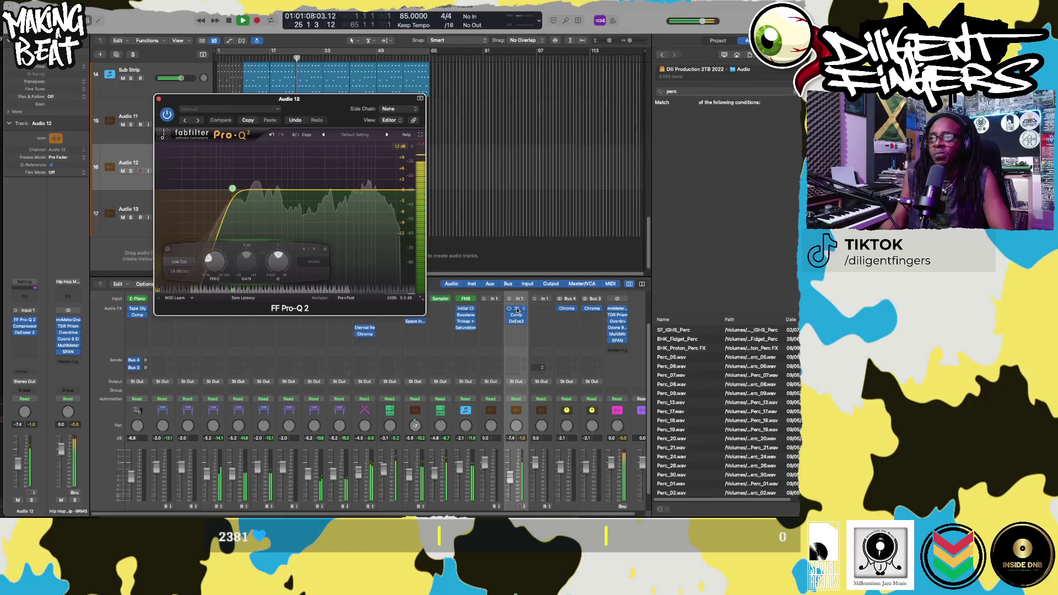
left_click(301, 185)
left_click_drag(302, 185, 310, 182)
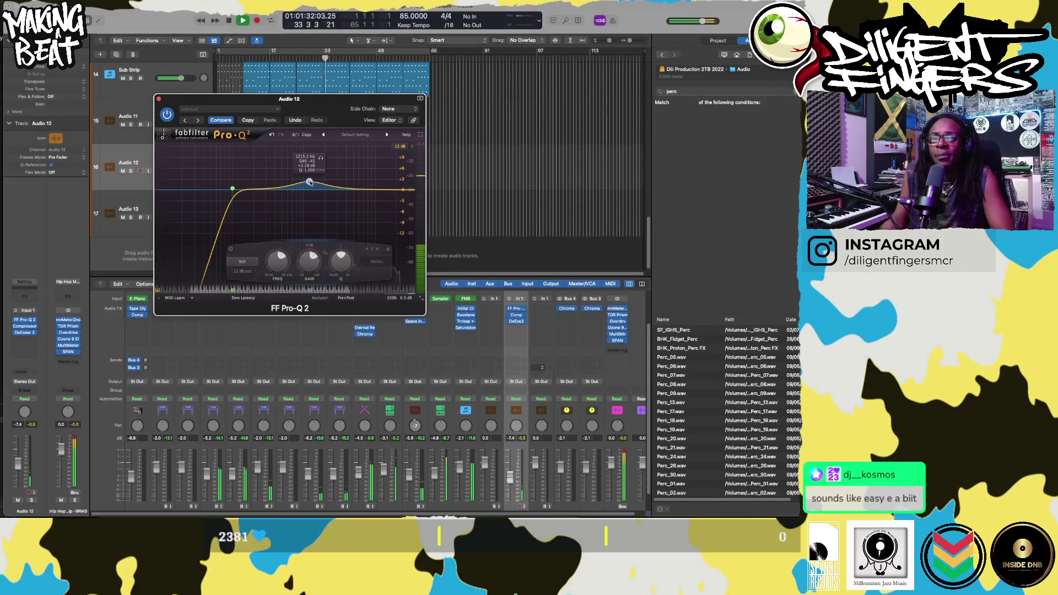
key("space")
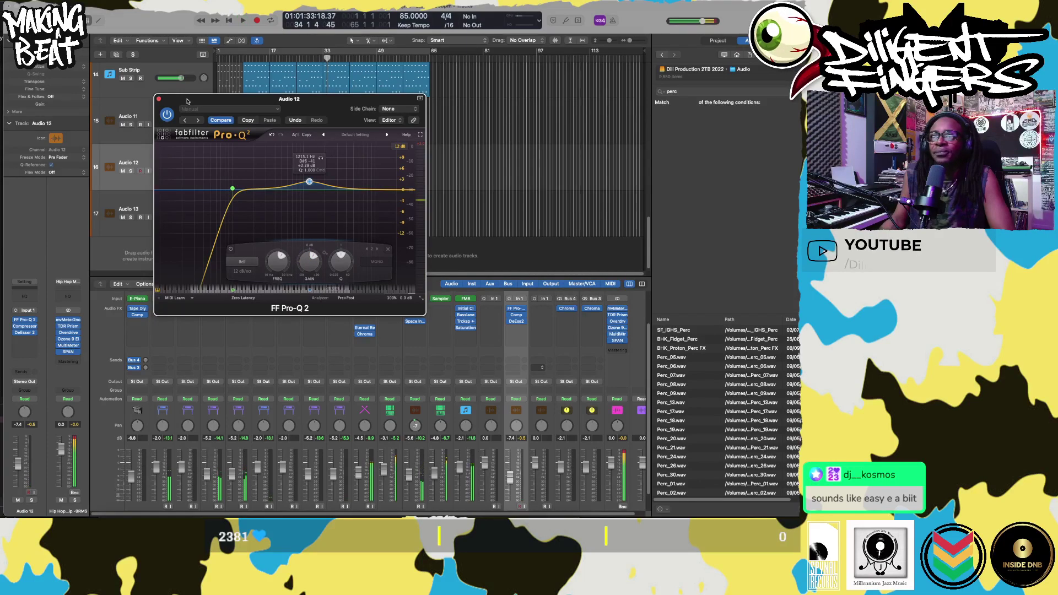
left_click(158, 99)
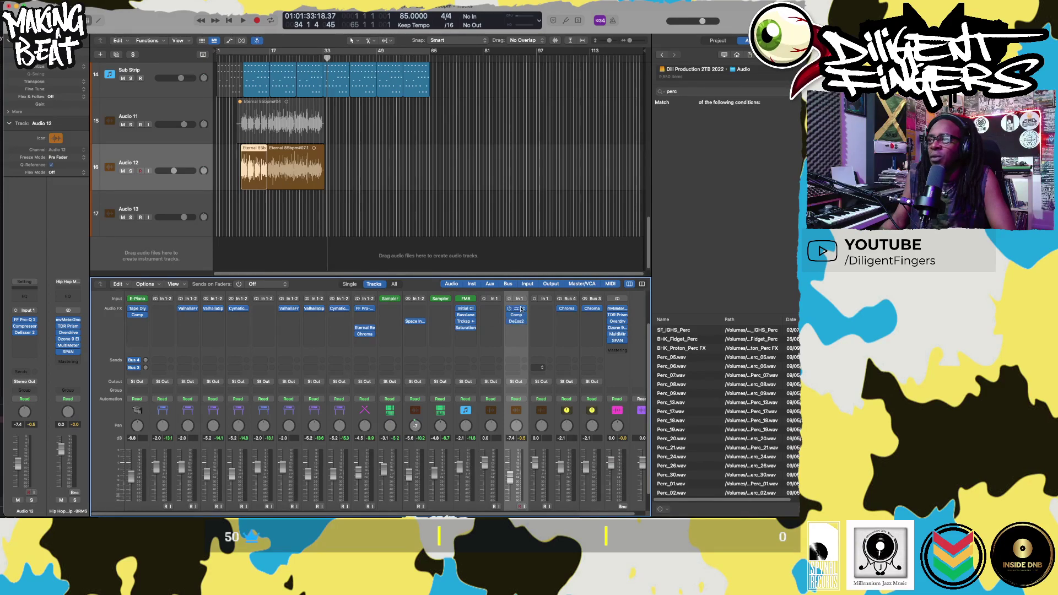
- Open Audio 12's FF Pro-Q 2, Compressor and DeEsser 2 windows and arrange them so all three are visible together
left_click(516, 309)
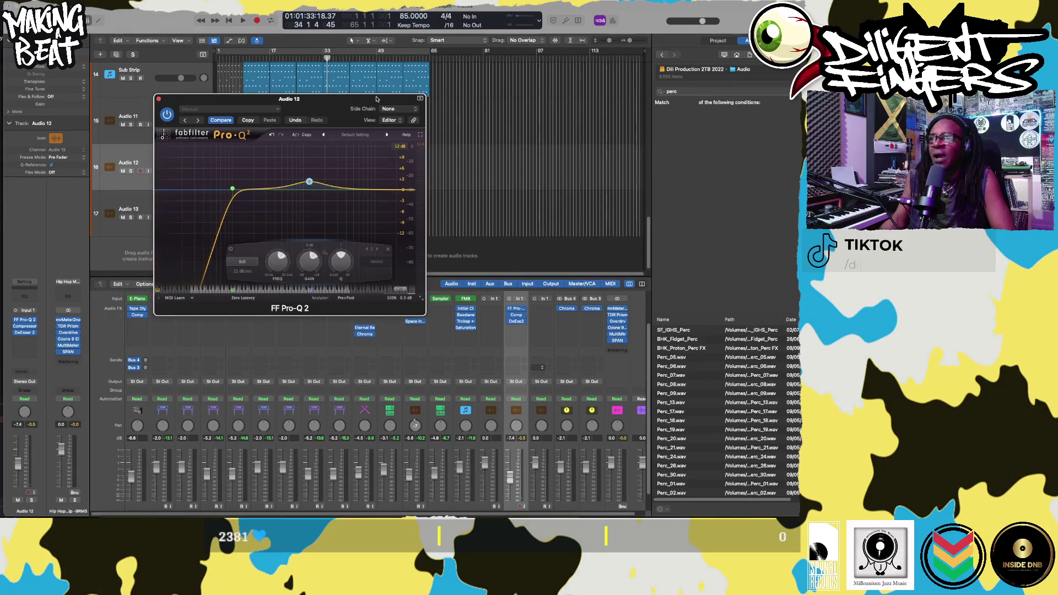
left_click_drag(324, 99, 637, 49)
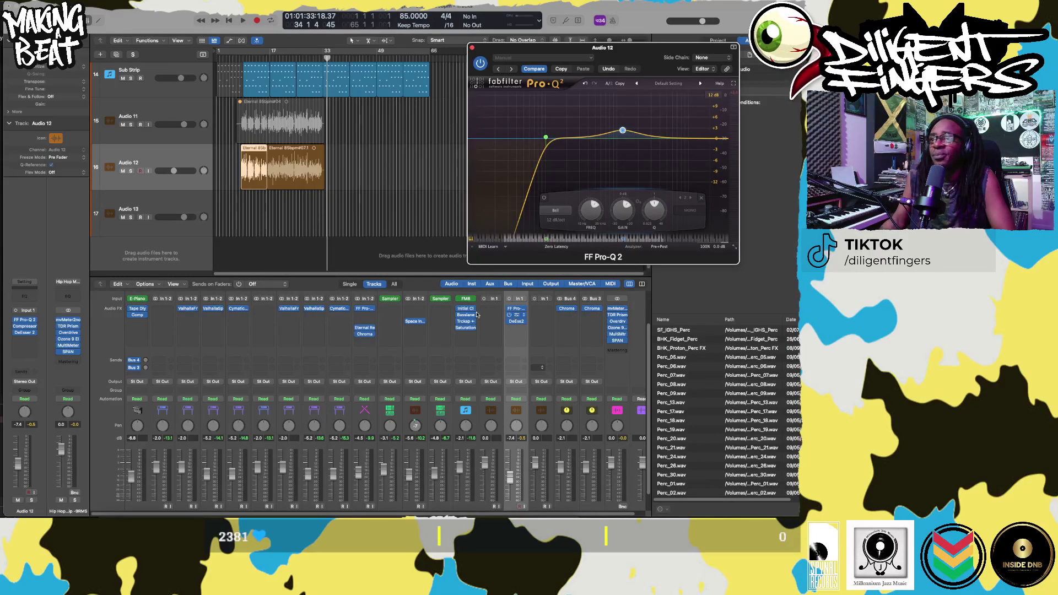
left_click(516, 315)
left_click_drag(339, 214, 269, 54)
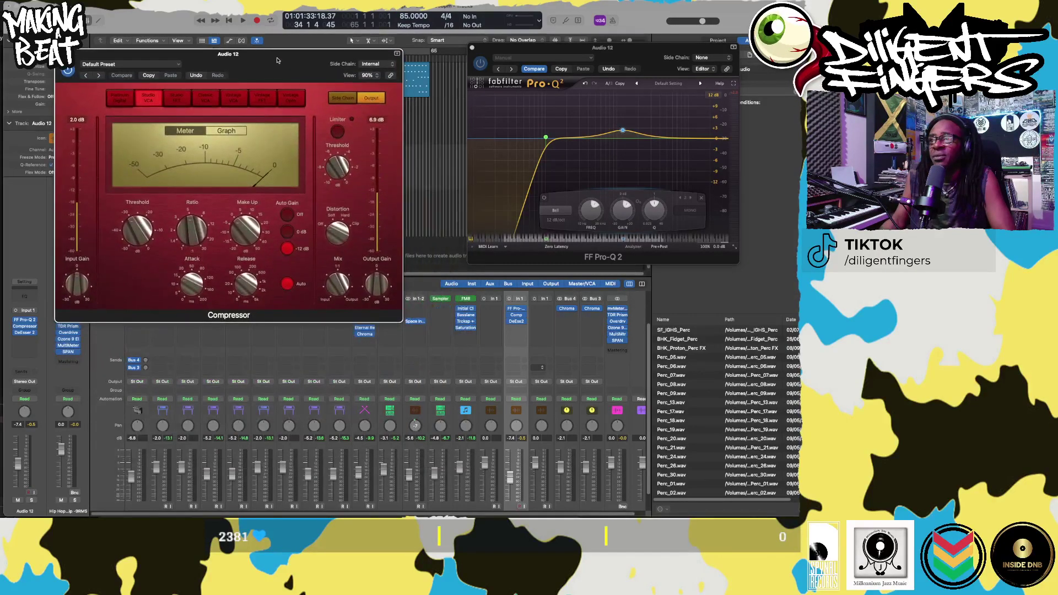
left_click(516, 321)
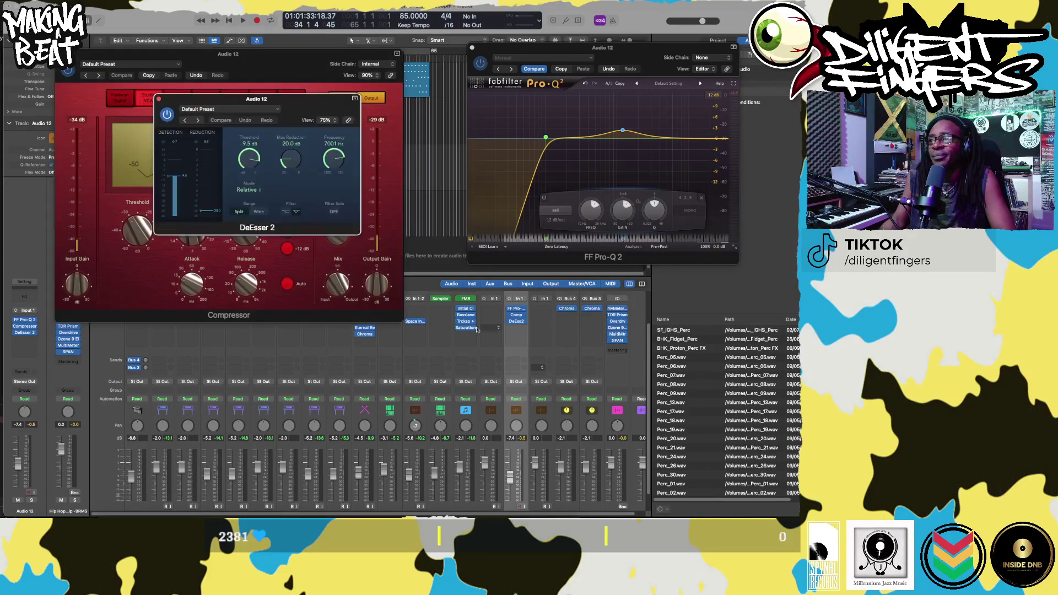
left_click_drag(298, 101, 389, 343)
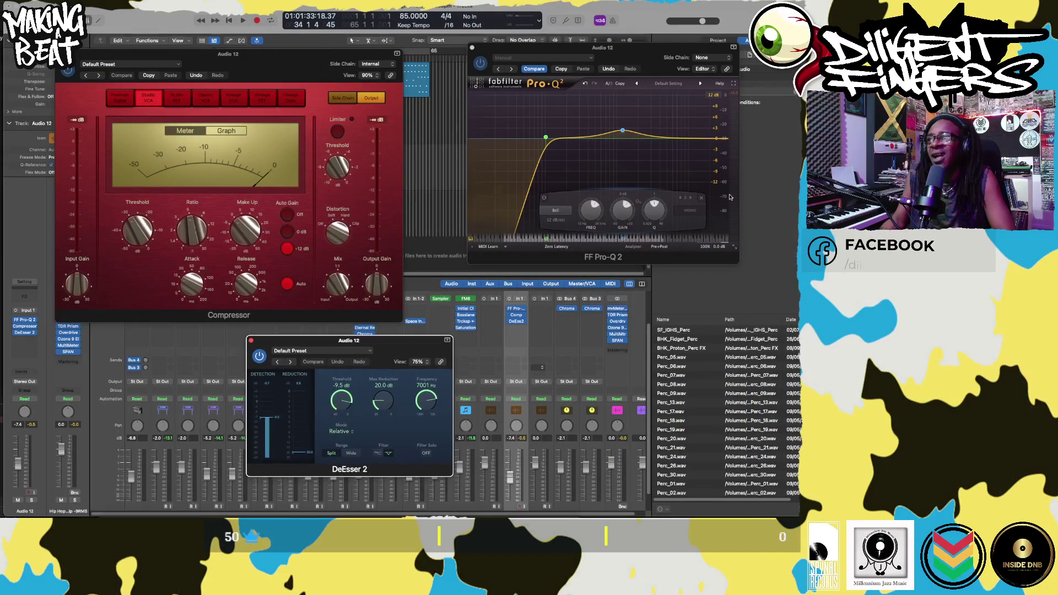
- Add a high cut at the upper end of Audio 12's FF Pro-Q 2 and close the DeEsser 2, Compressor and EQ windows
left_click(722, 139)
mouse_move(722, 139)
left_mouse_down()
mouse_move(697, 140)
mouse_move(720, 138)
left_mouse_up()
left_click(697, 141, "alt+shift")
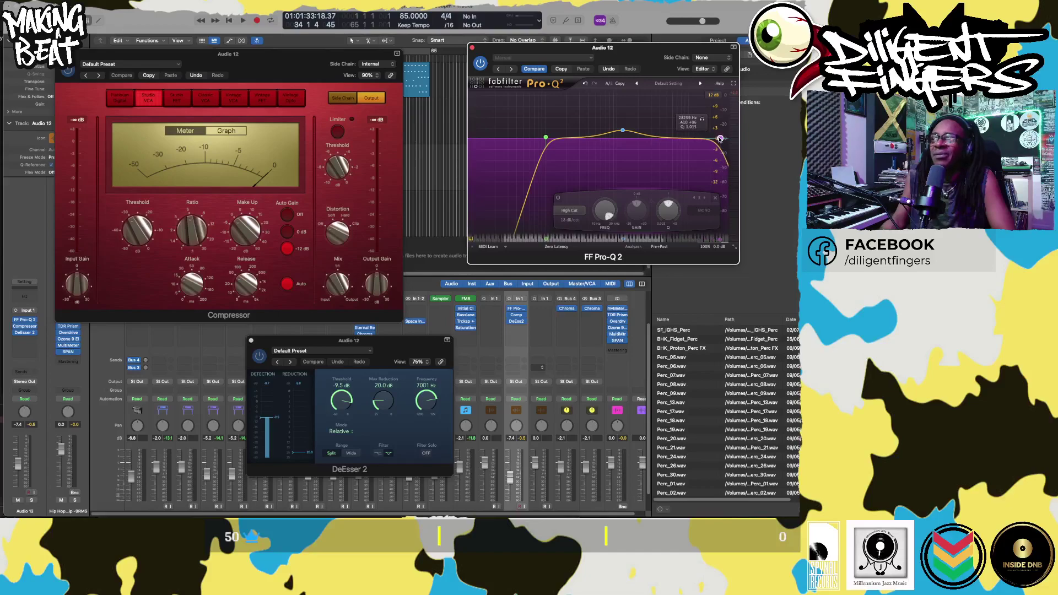
left_click(251, 341)
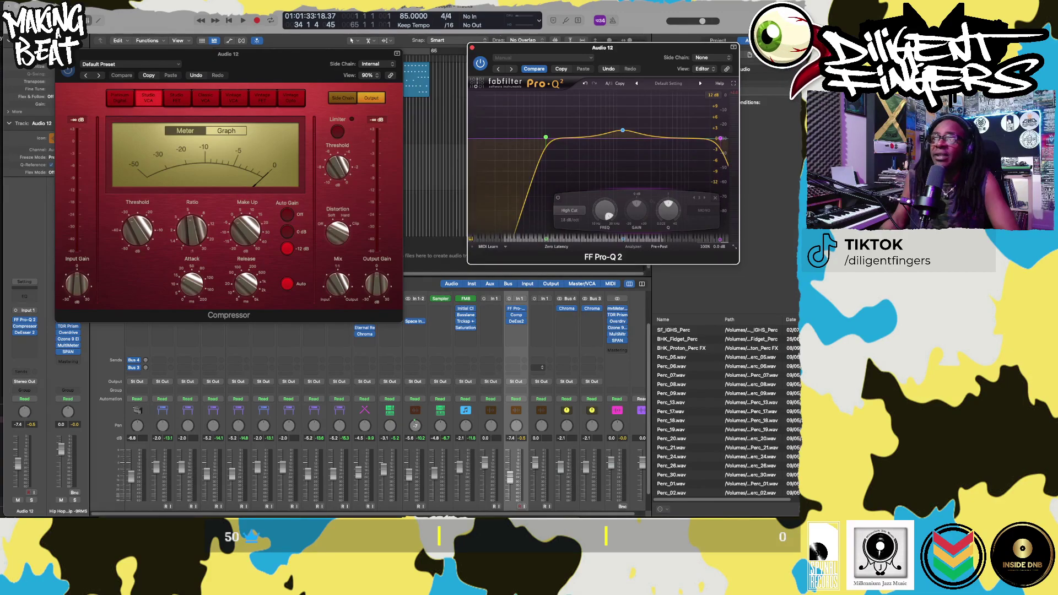
left_click(61, 54)
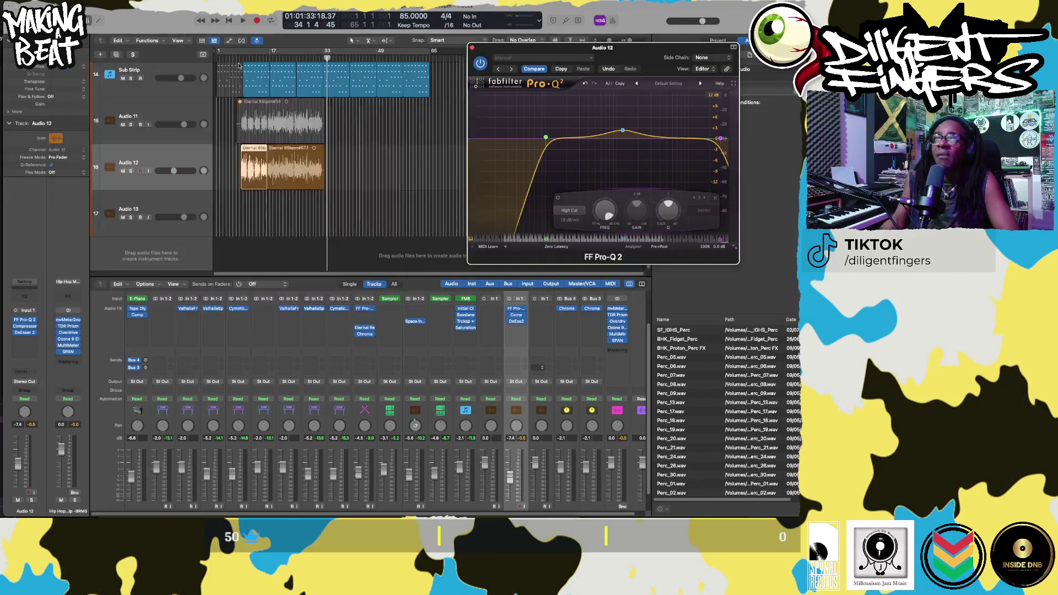
left_click(472, 48)
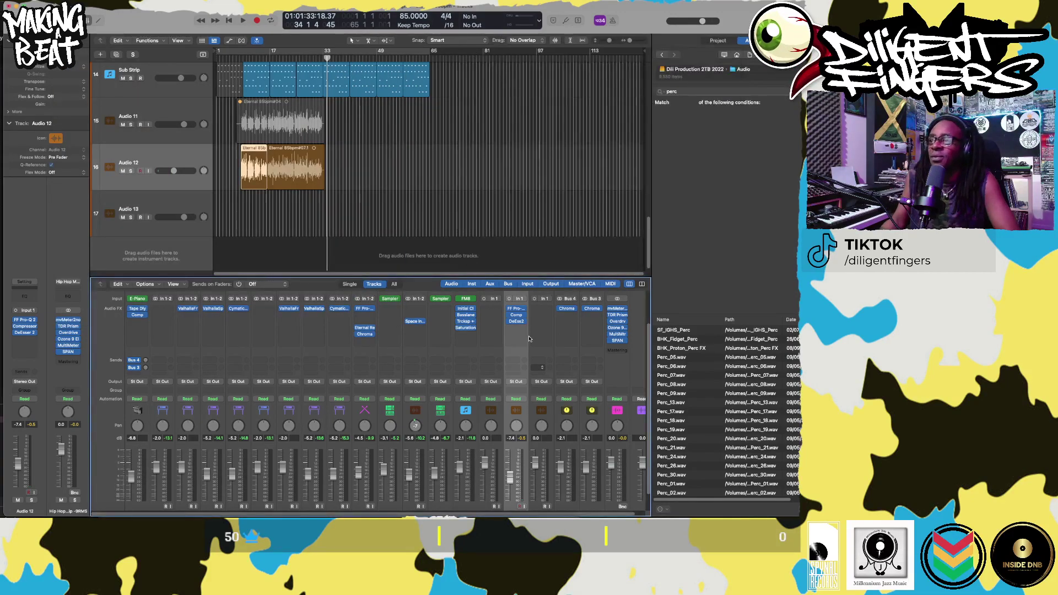
- Insert a mono UADx LA-2A Tube Compressor from the Dili Favs after Audio 12's DeEsser 2 and reposition its window
left_click(522, 329)
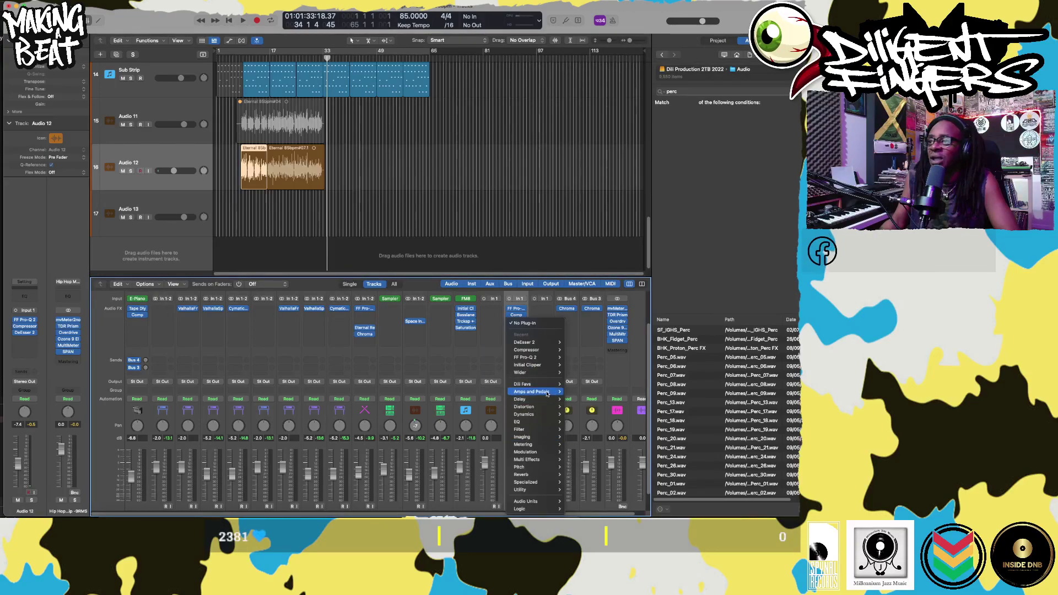
mouse_move(542, 384)
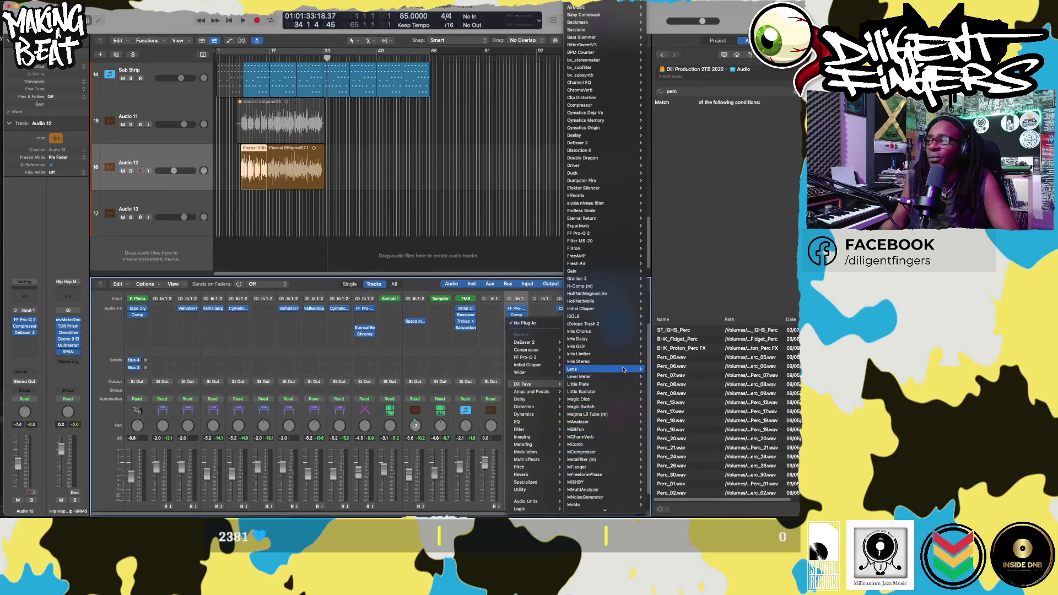
scroll(615, 384, "down", 10)
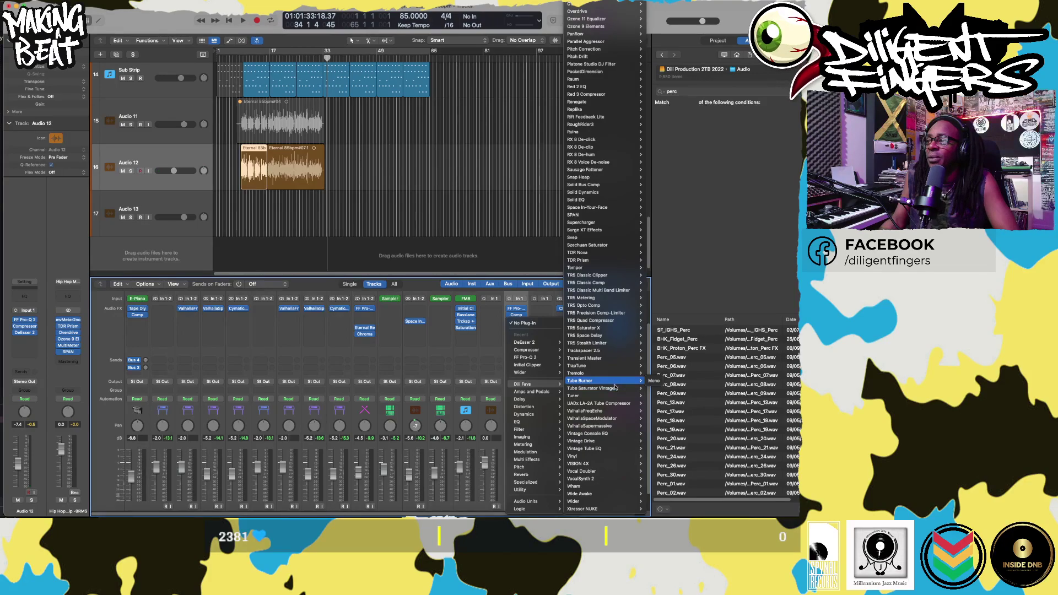
mouse_move(618, 406)
left_click(654, 404)
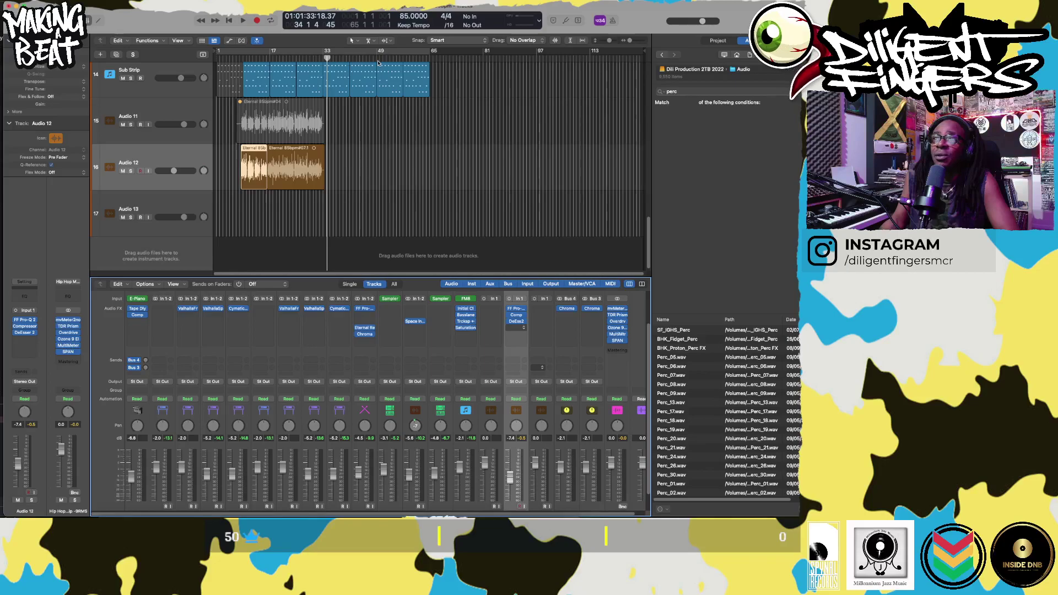
left_click_drag(357, 115, 519, 122)
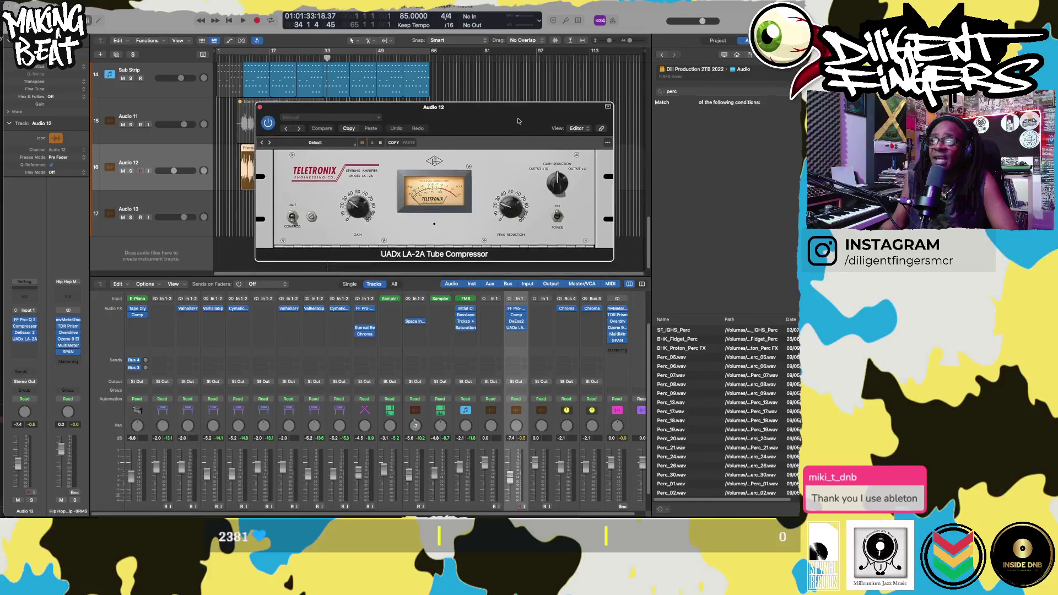
- Play the beat from about bar 9 and turn the LA-2A's Gain down slightly
left_click(236, 58)
key("space")
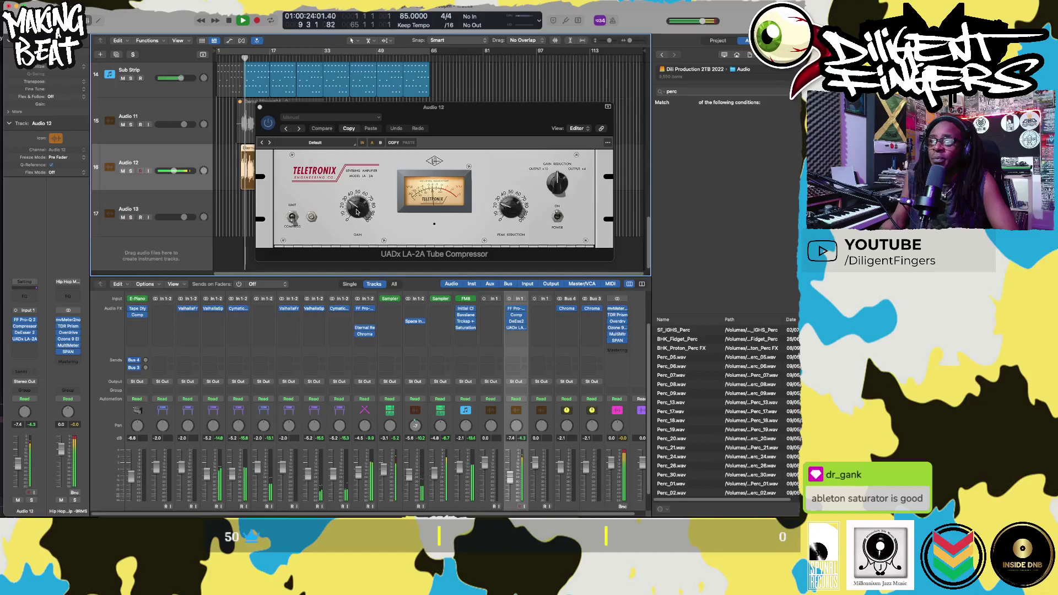
left_click_drag(357, 210, 355, 216)
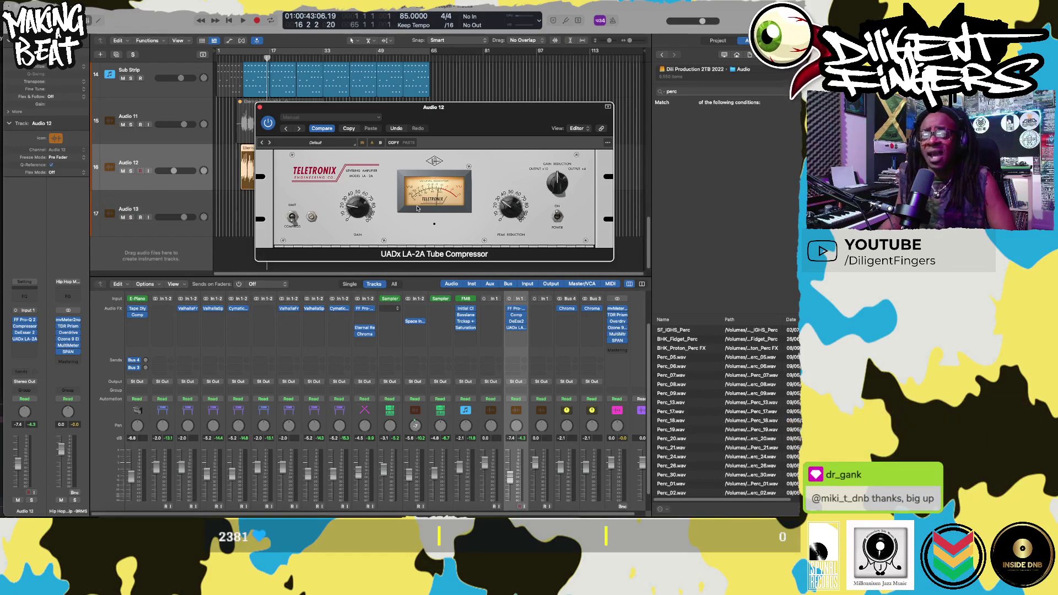
- Resume playback, raise Audio 12's volume fader to -5.7 dB and stop the beat
key("space")
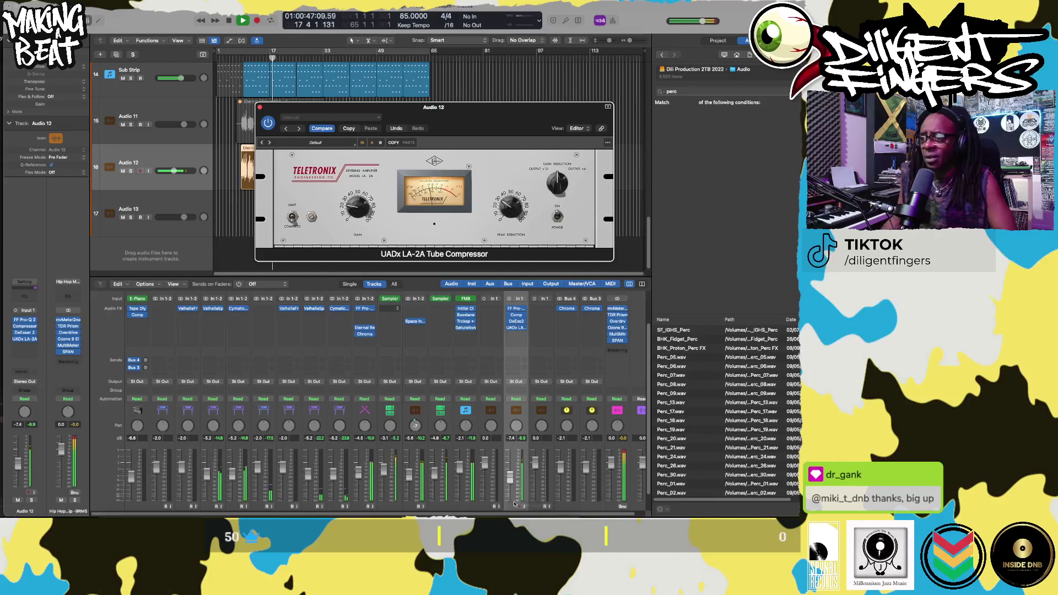
left_click_drag(510, 485, 510, 479)
left_click(510, 480)
key("space")
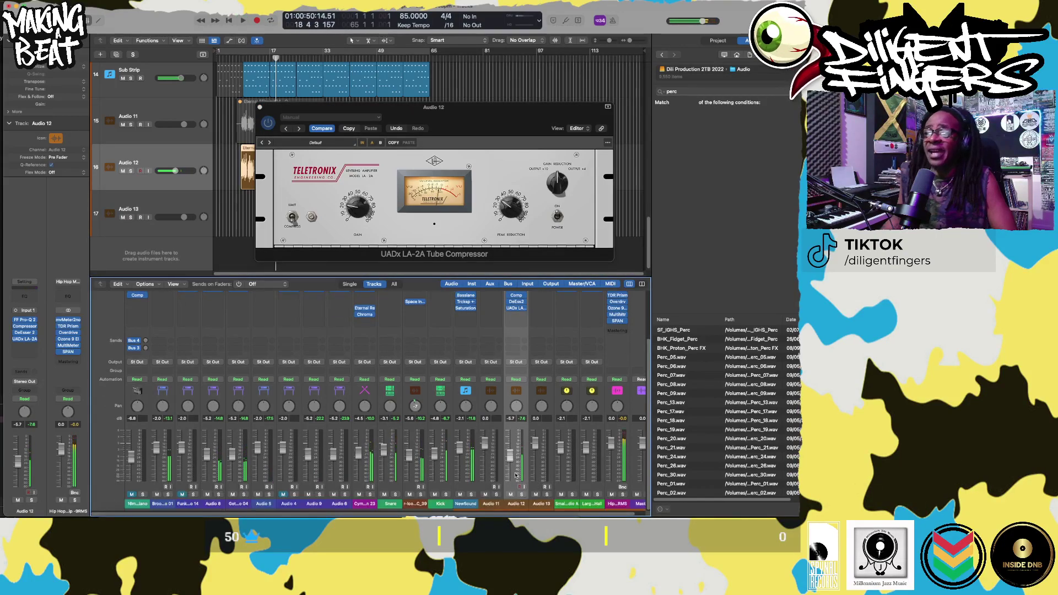
- Solo Audio 12 and compare its sound during playback with the LA-2A bypassed and active
left_click(522, 495)
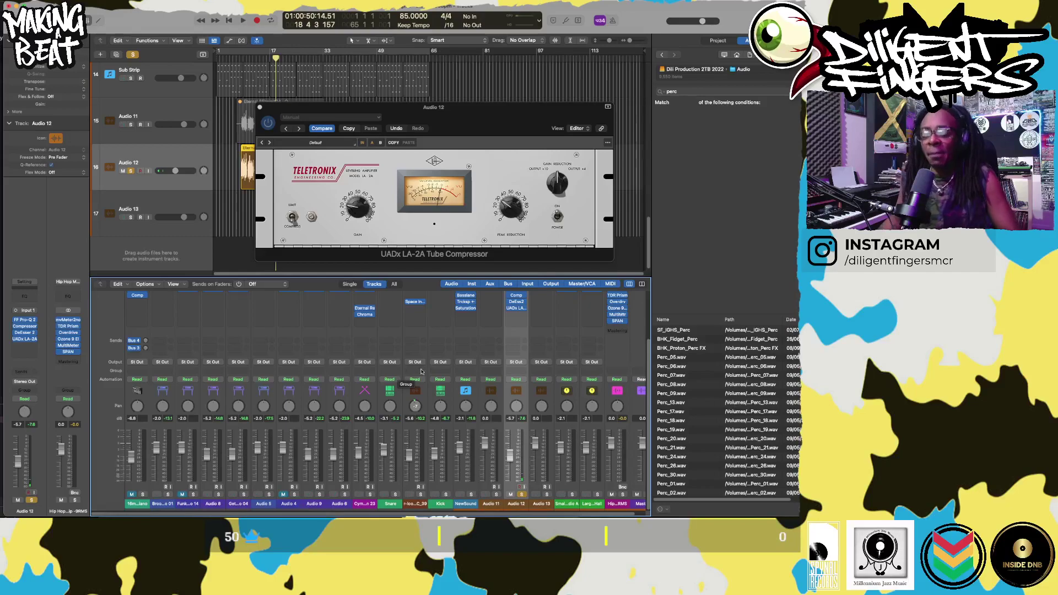
key("space")
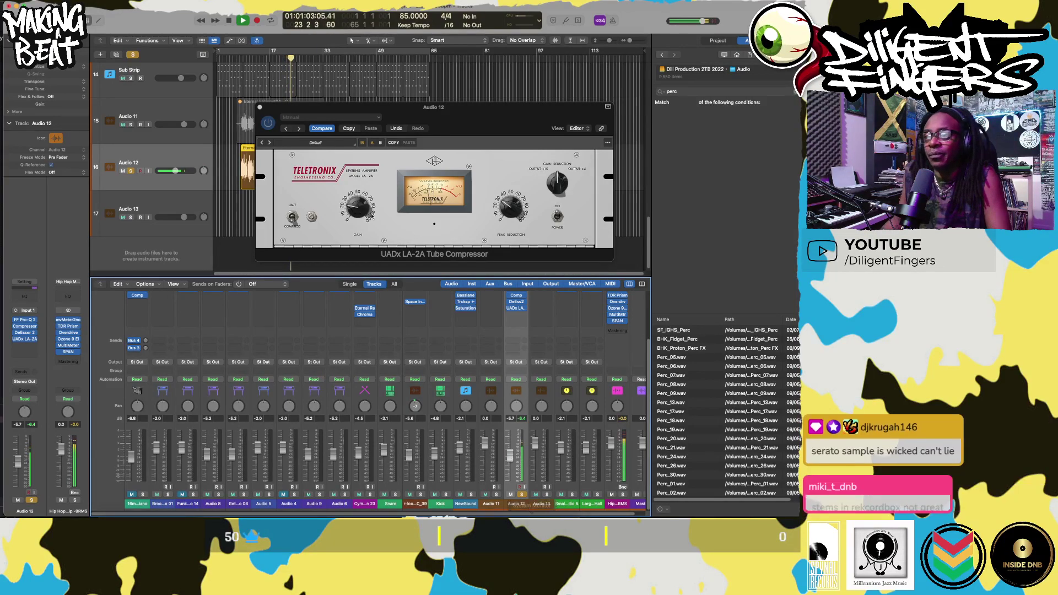
left_click(270, 123)
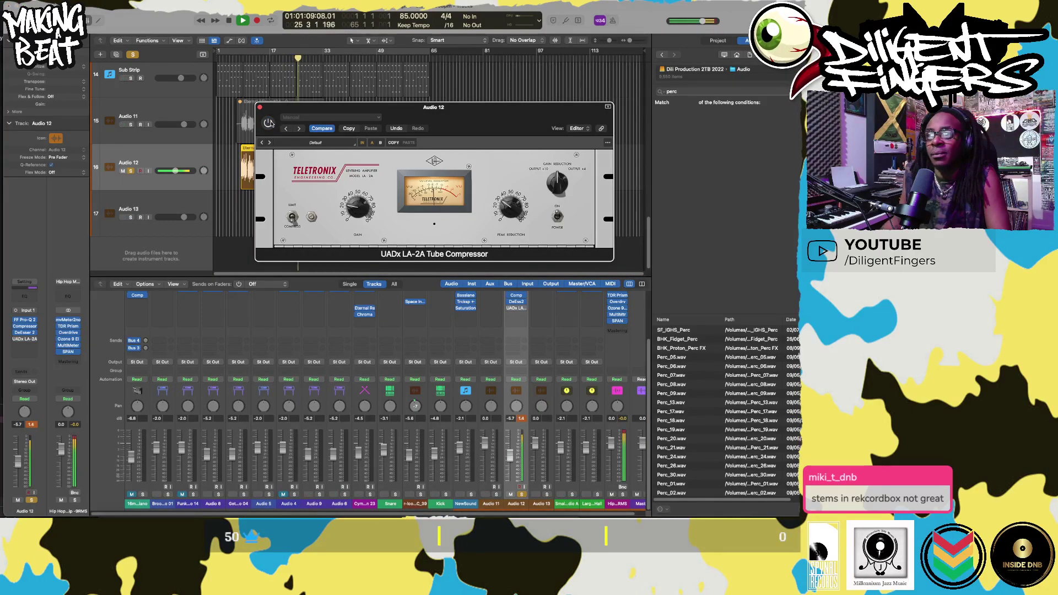
left_click(271, 122)
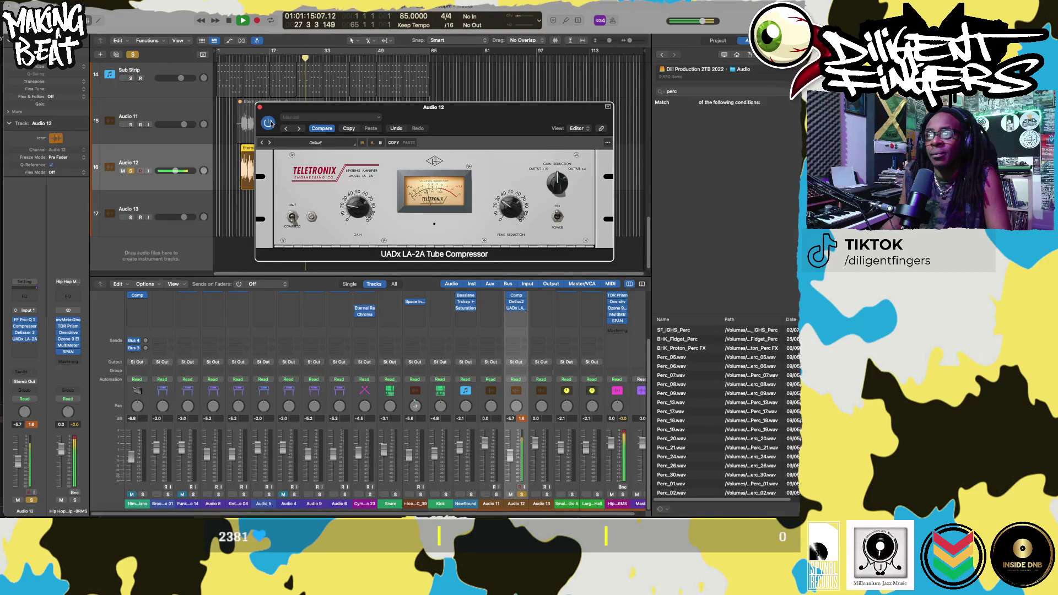
left_click(270, 123)
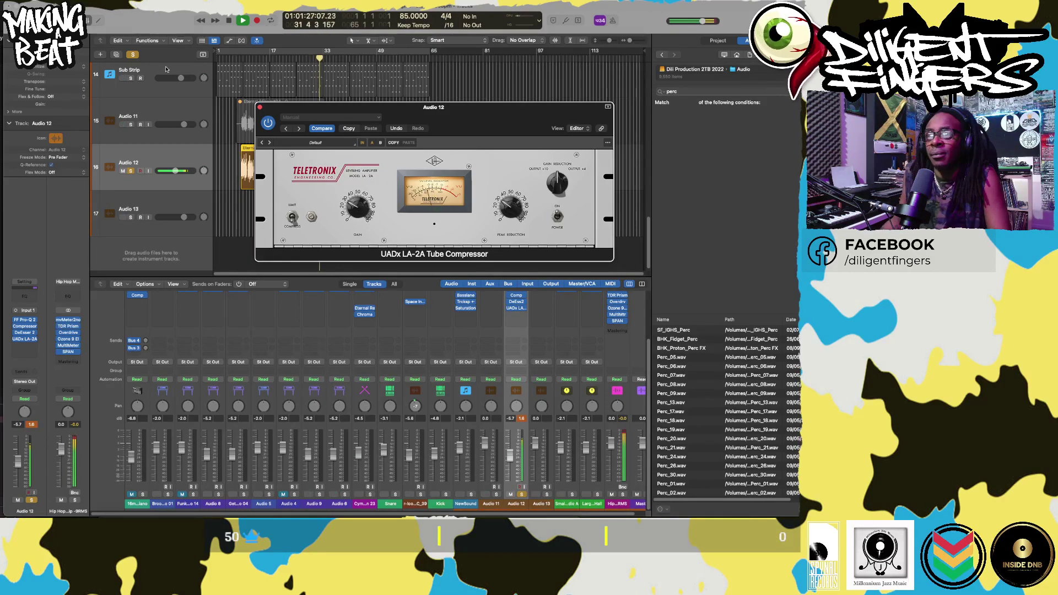
- Replay from about bar 9 with the solo cleared and lower Audio 12's fader to -6.8 dB
left_click(235, 58)
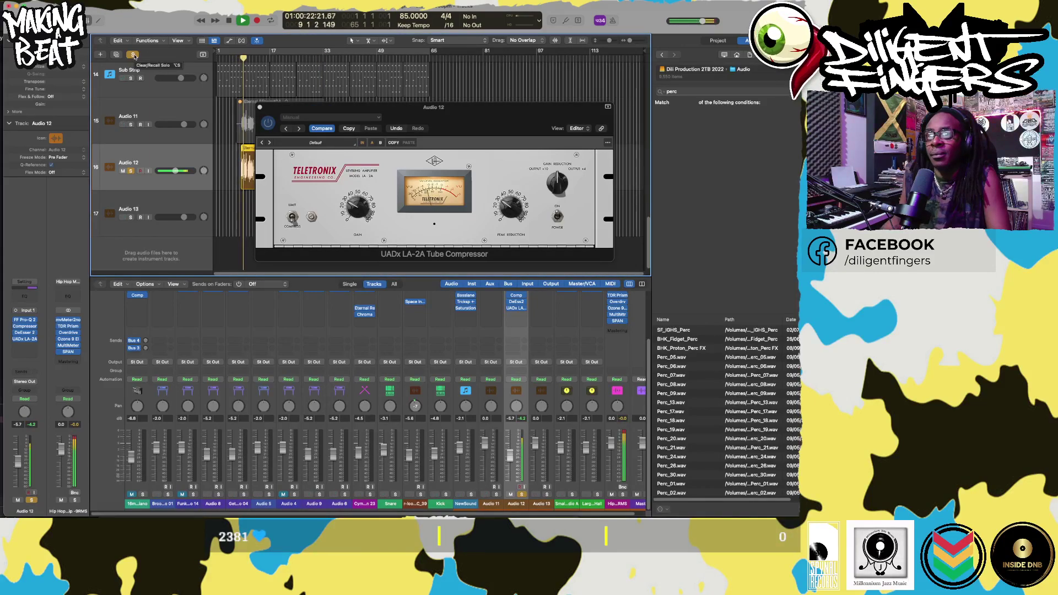
left_click(134, 56)
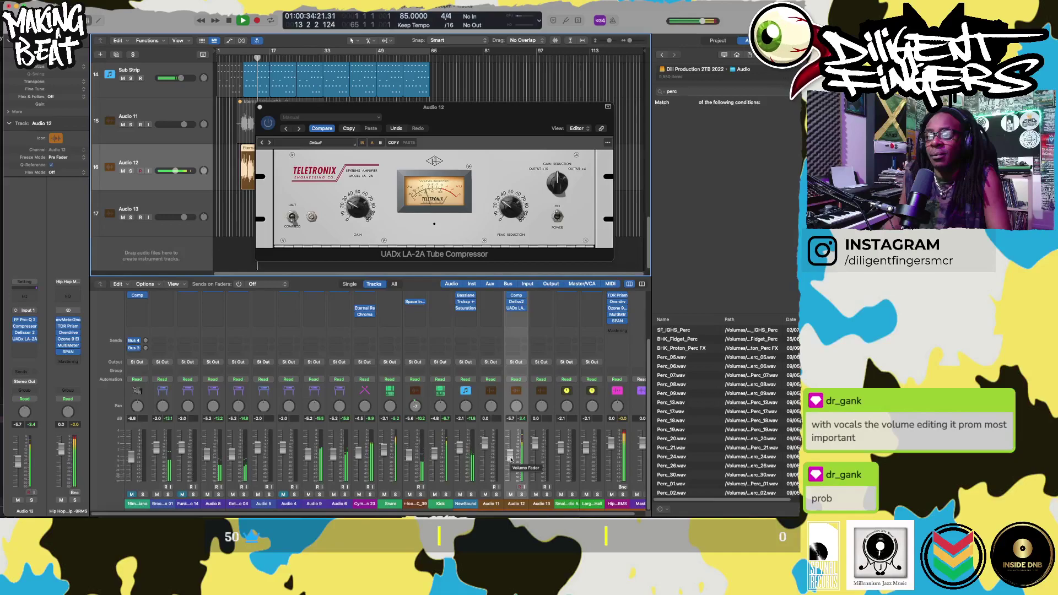
left_click_drag(511, 460, 511, 463)
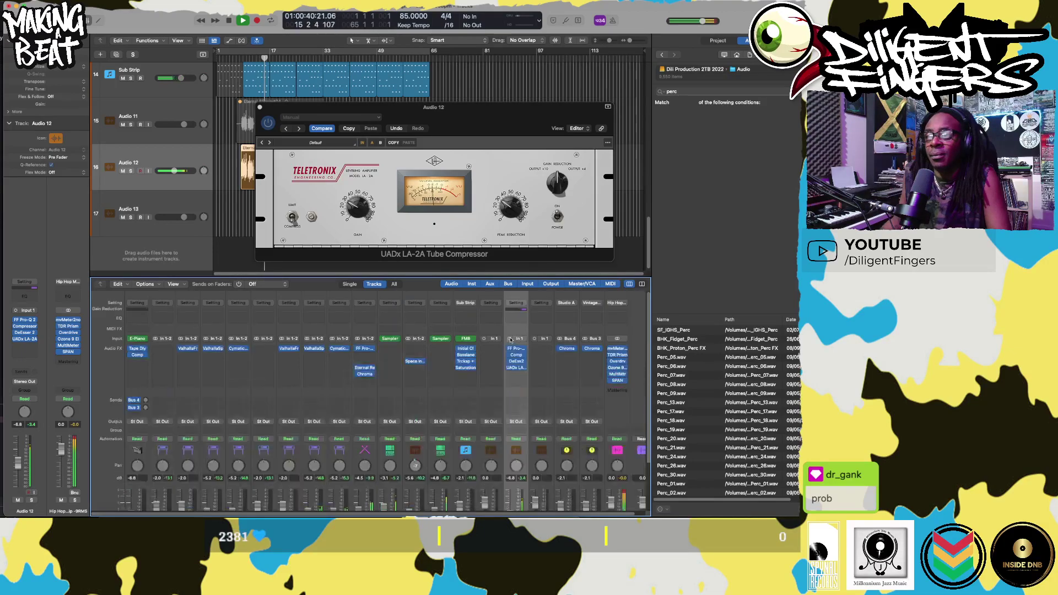
- Open Audio 12's FF Pro-Q 2 and move the low cut up to about 117 Hz while the beat plays
scroll(515, 386, "up", 4)
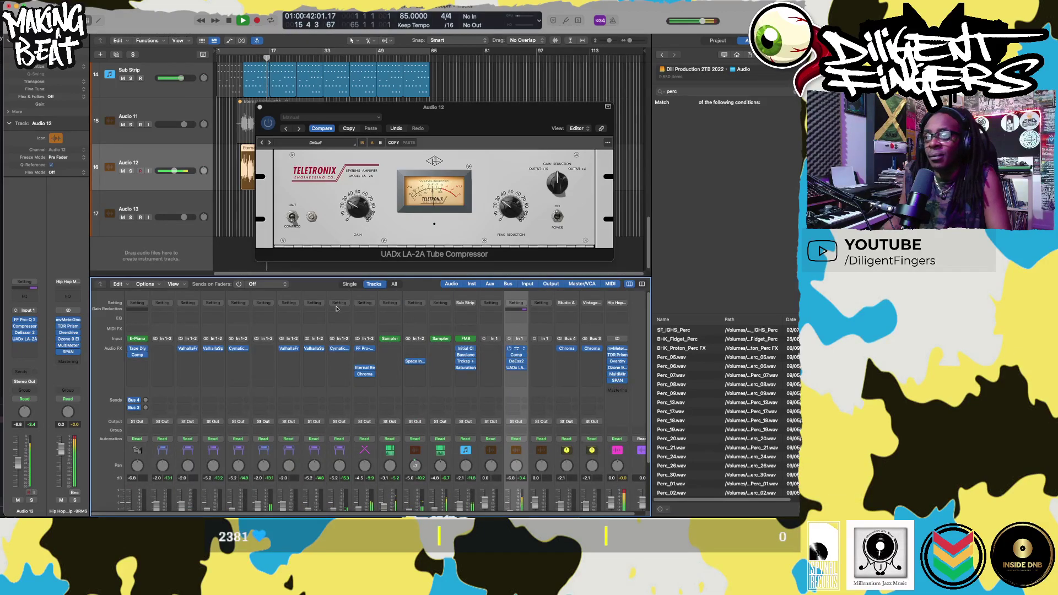
left_click(517, 348)
left_click_drag(544, 137, 552, 140)
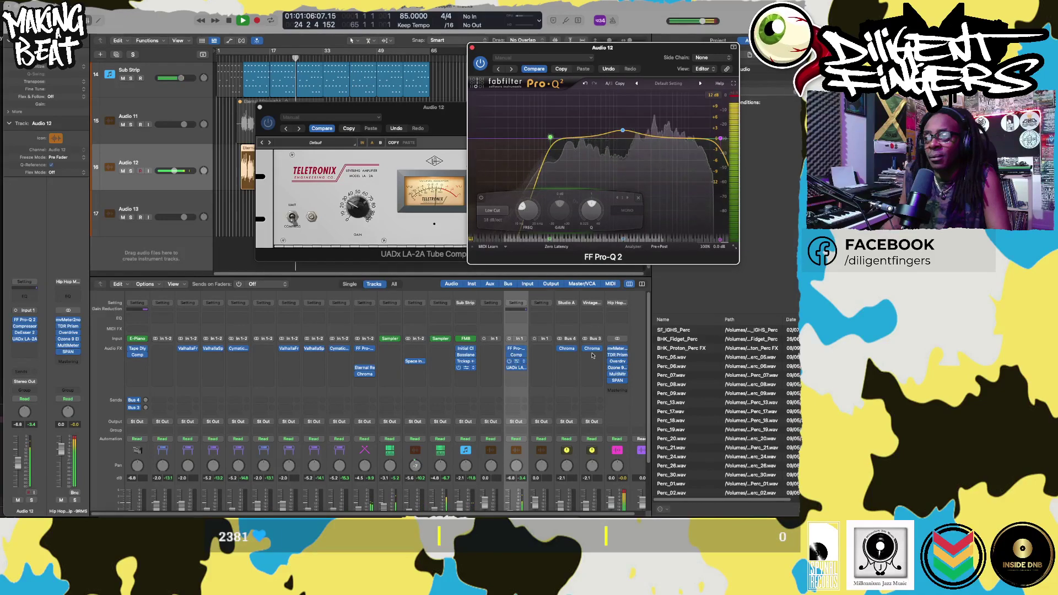
- Set the threshold of Audio 12's DeEsser 2 to -10.8 dB and close its window
left_click(516, 361)
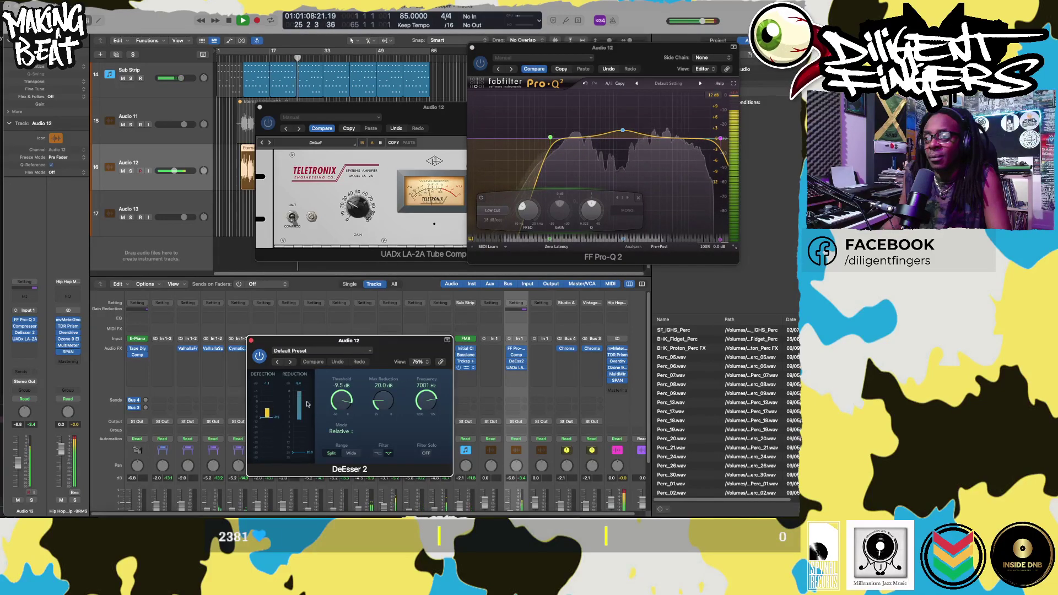
scroll(345, 406, "down", 2)
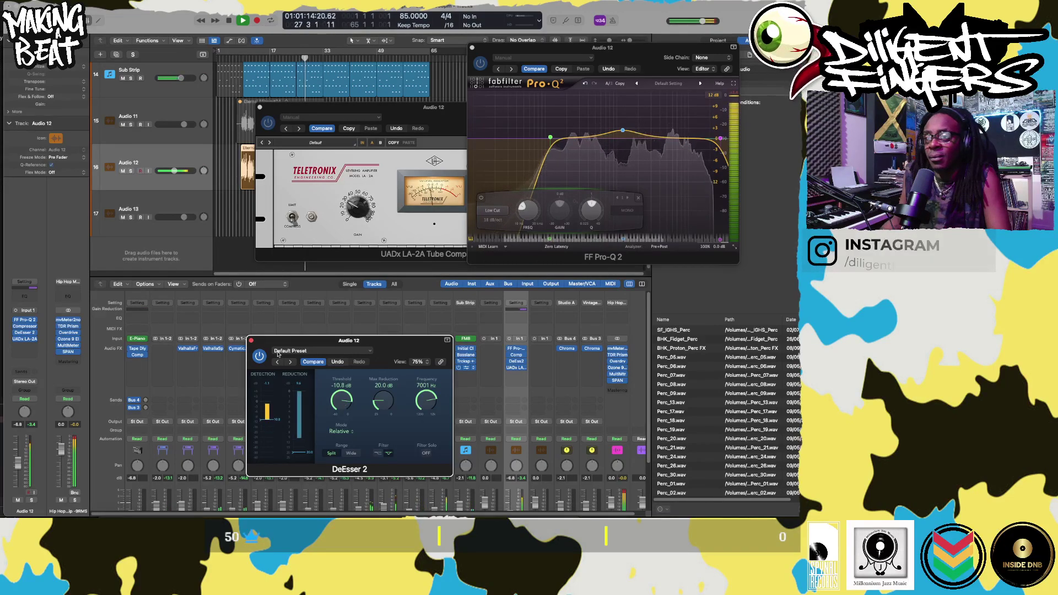
left_click(252, 340)
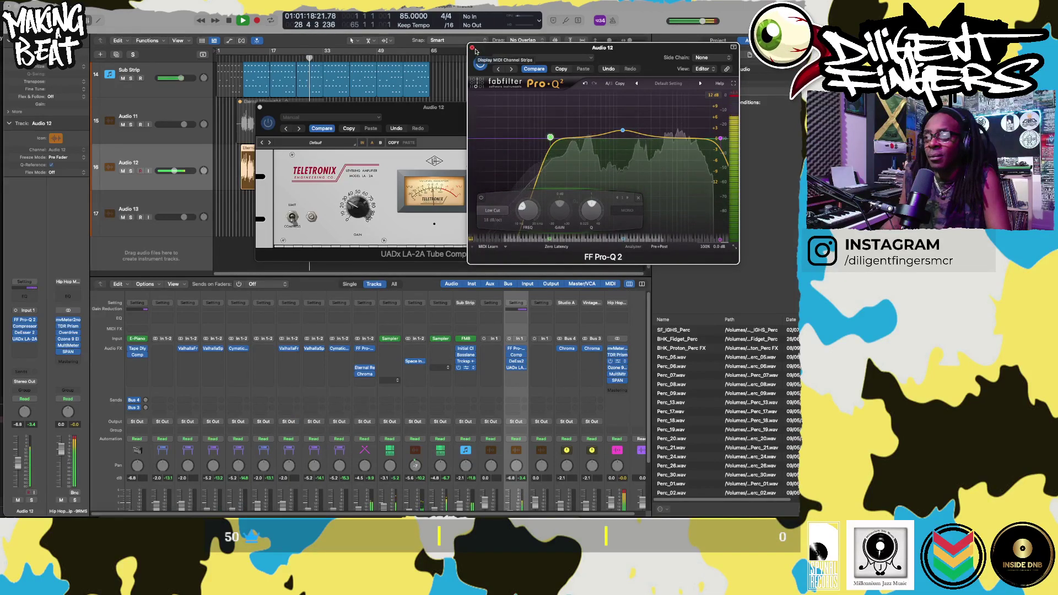
- Open the Hip Hop Master Strip's mvMeter2 and lower the faders of all channels before that strip together, bringing Audio 12 to -11.4 dB
left_click_drag(488, 51, 293, 51)
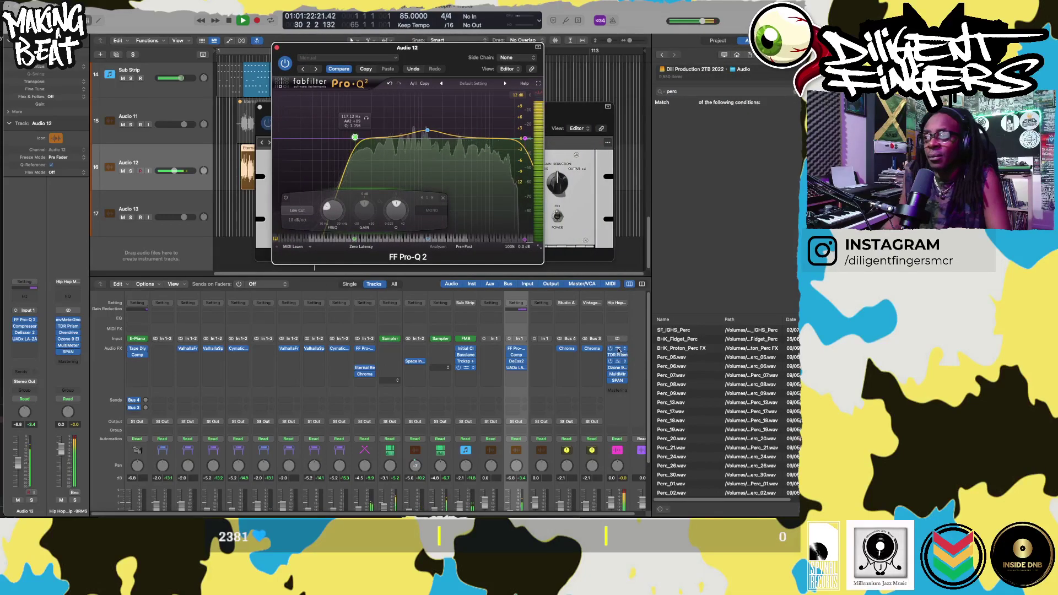
left_click(617, 348)
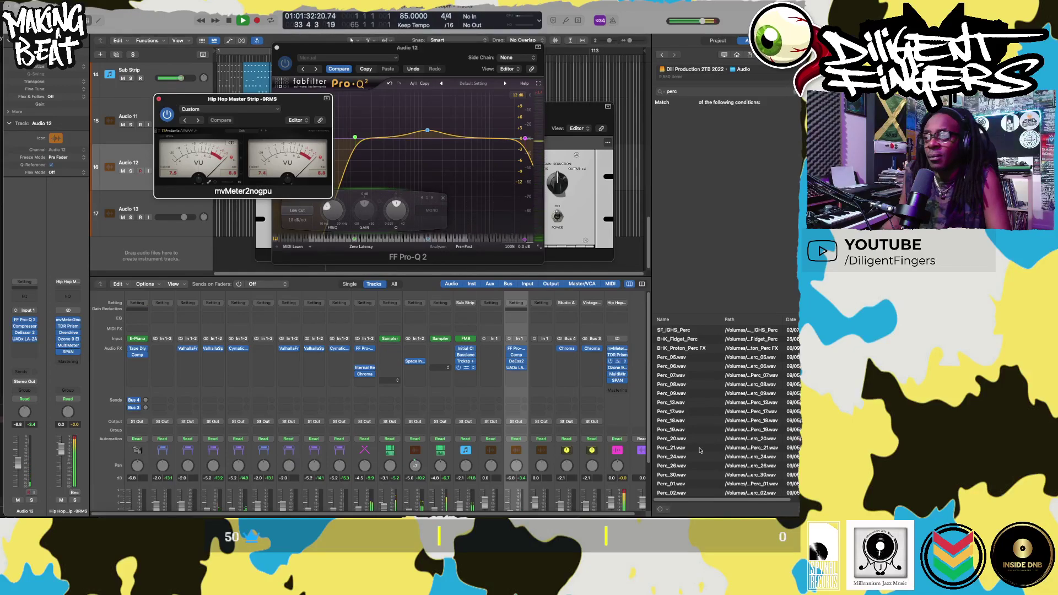
scroll(352, 424, "down", 3)
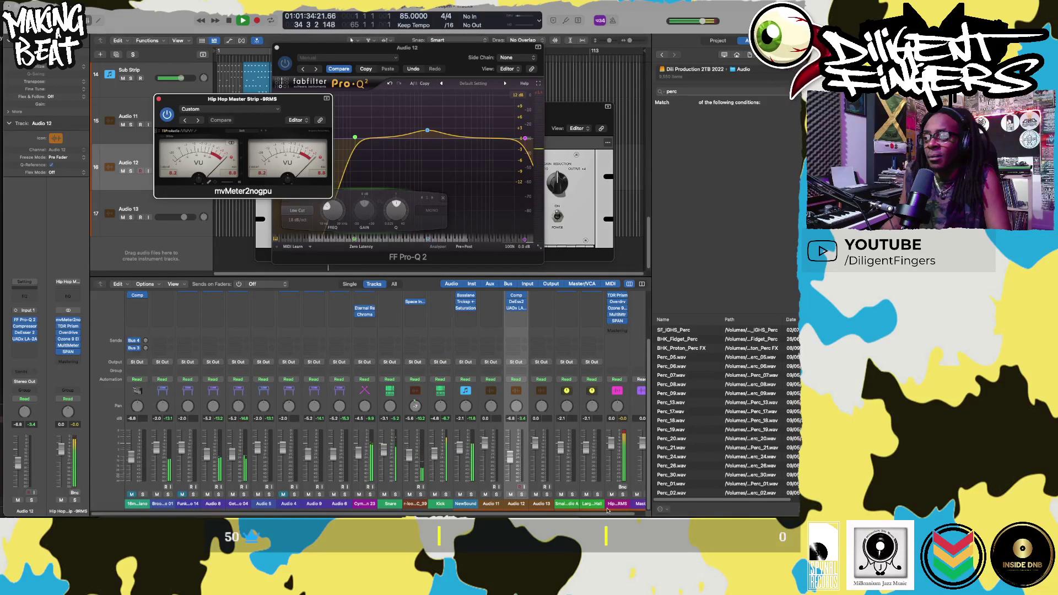
left_click_drag(594, 504, 139, 501)
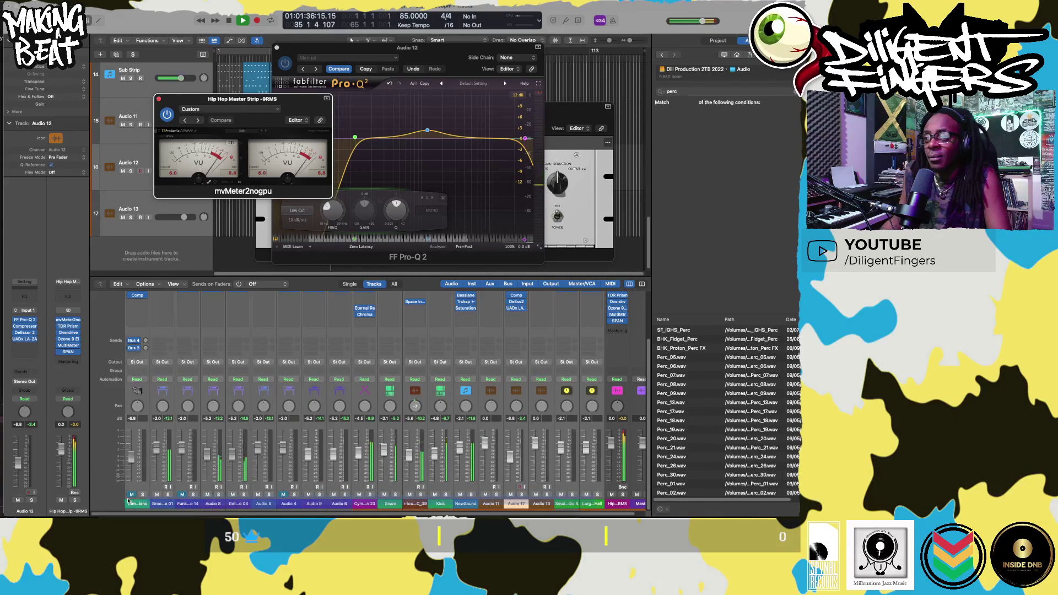
left_click_drag(131, 457, 132, 461)
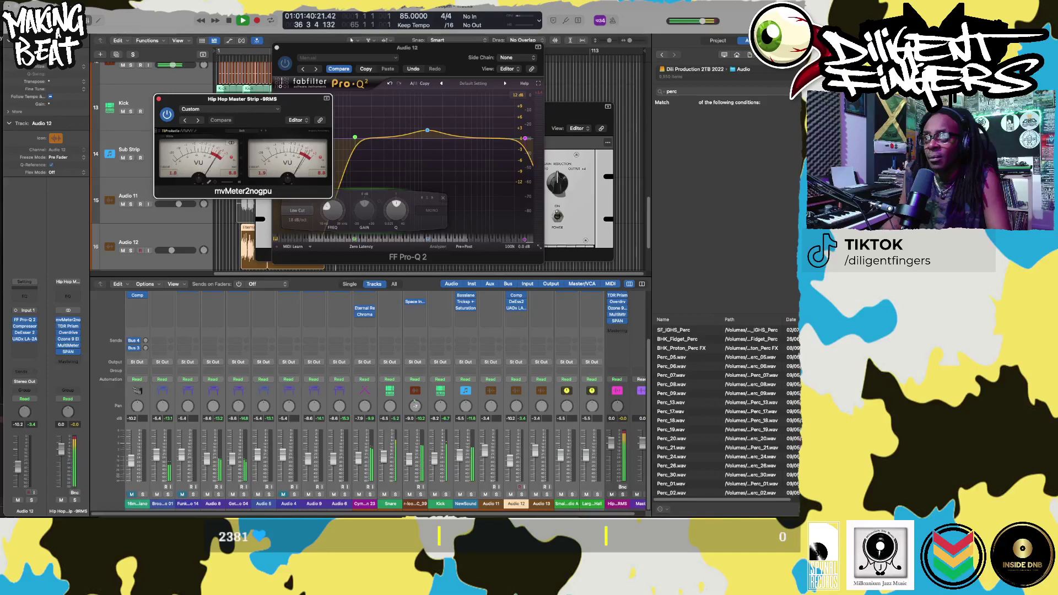
left_click_drag(131, 461, 131, 462)
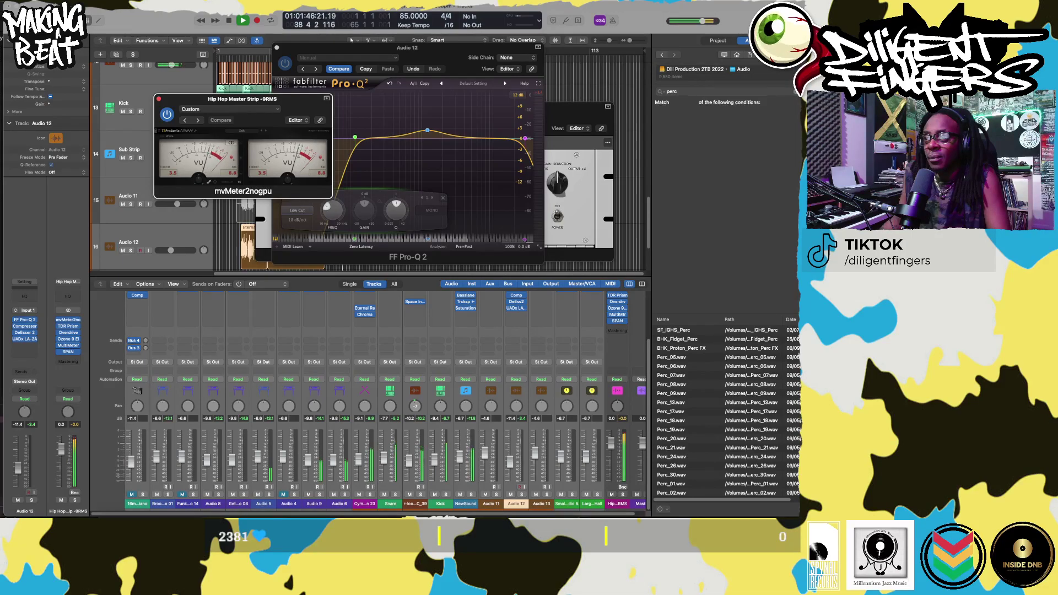
- Release the multi-channel selection and toggle the NewSound channel's solo on and off during playback
left_click(348, 472)
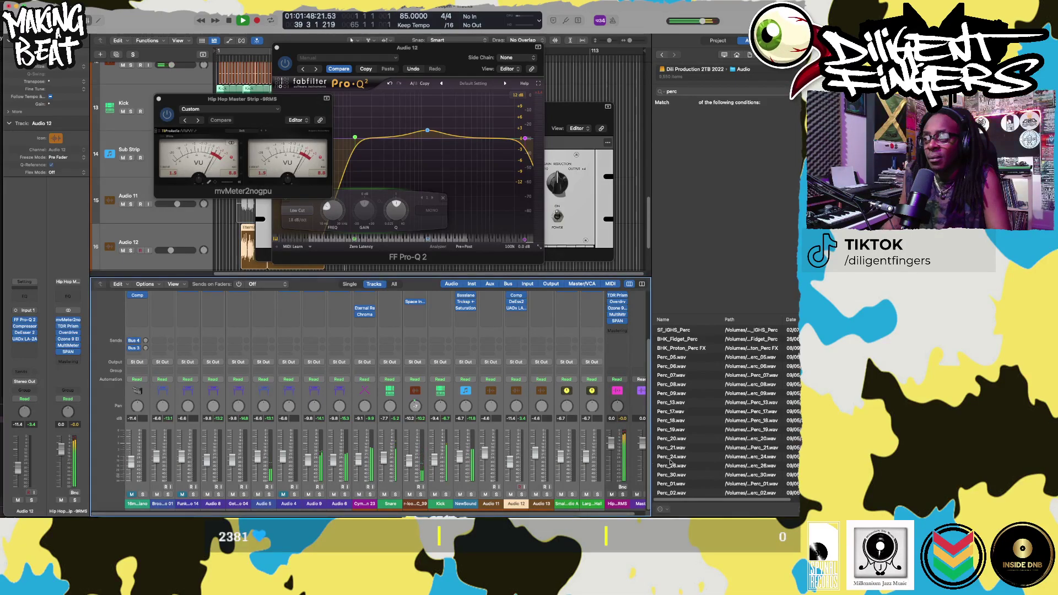
left_click(632, 483)
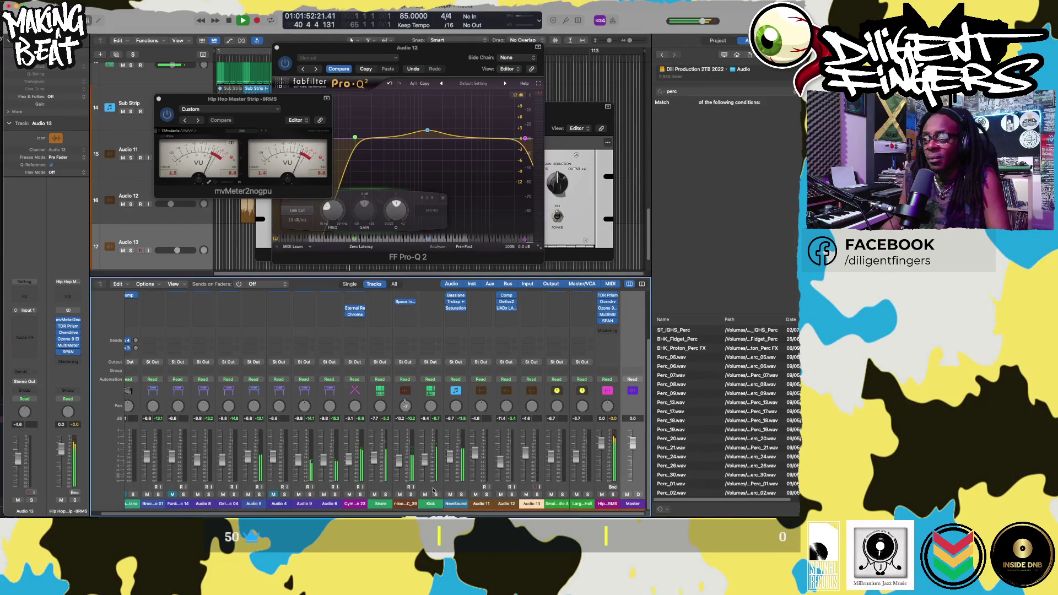
left_click(461, 495)
left_click(461, 494)
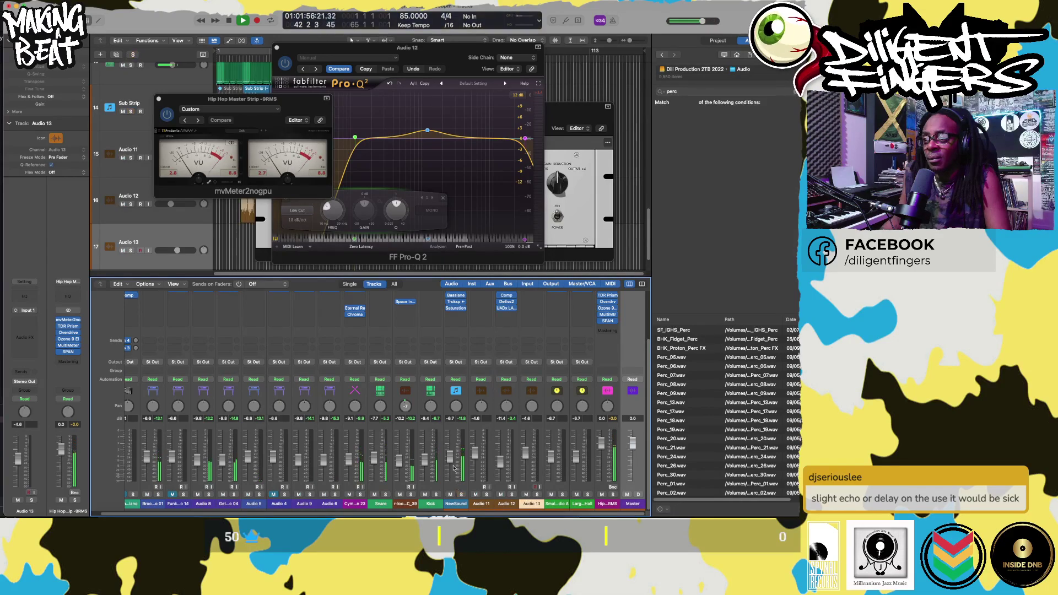
- Select all channels from 16mm Film Electric Piano through Audio 13 and lower their faders together, bringing Audio 13 to -6.4 dB
left_click_drag(452, 463, 452, 464)
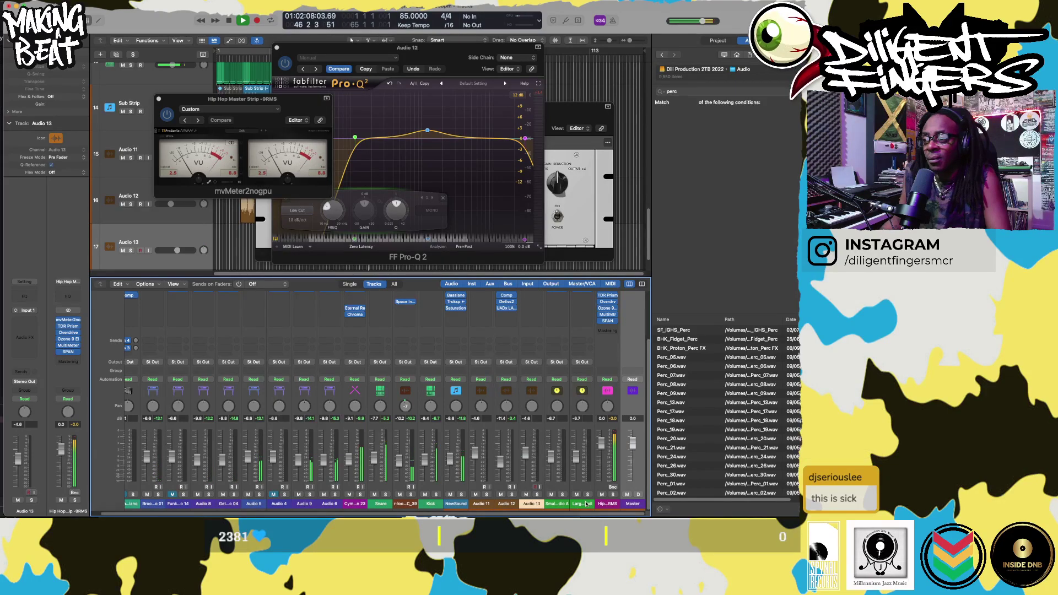
left_click_drag(521, 505, 119, 508)
scroll(130, 473, "left", 1)
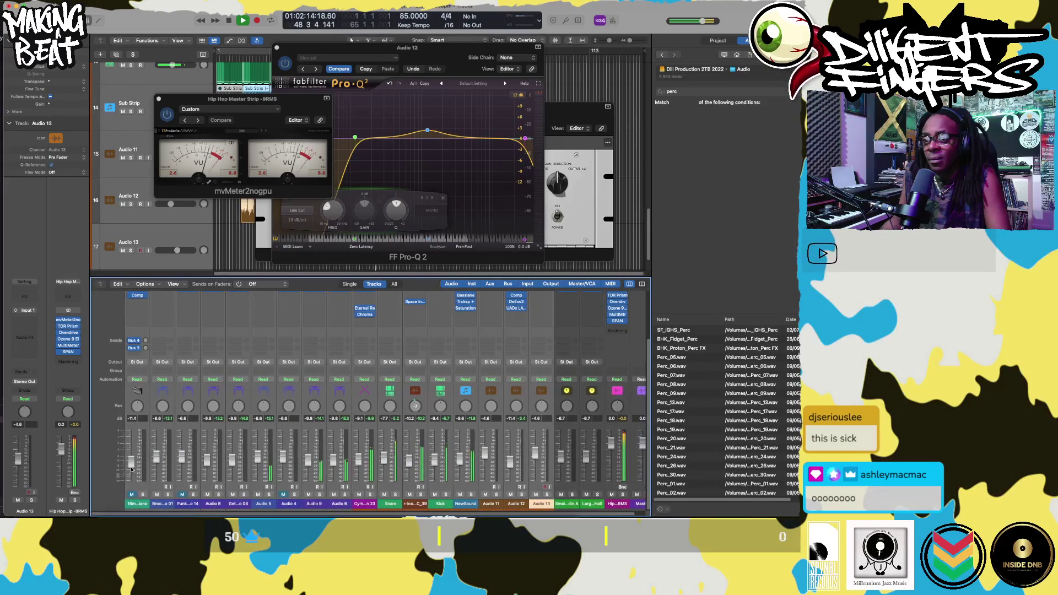
left_click_drag(131, 466, 131, 467)
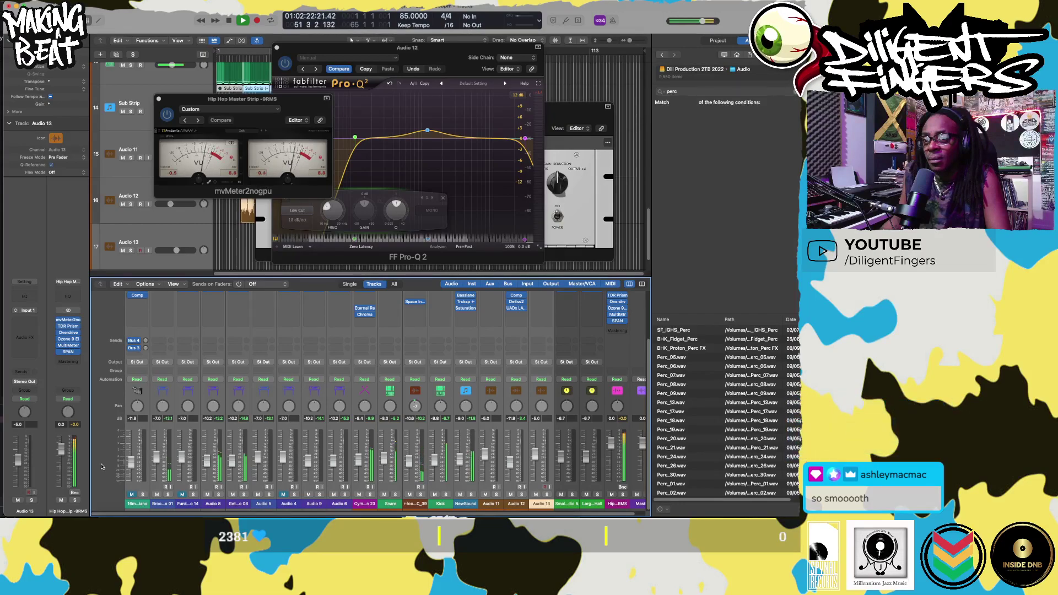
left_click_drag(130, 466, 130, 469)
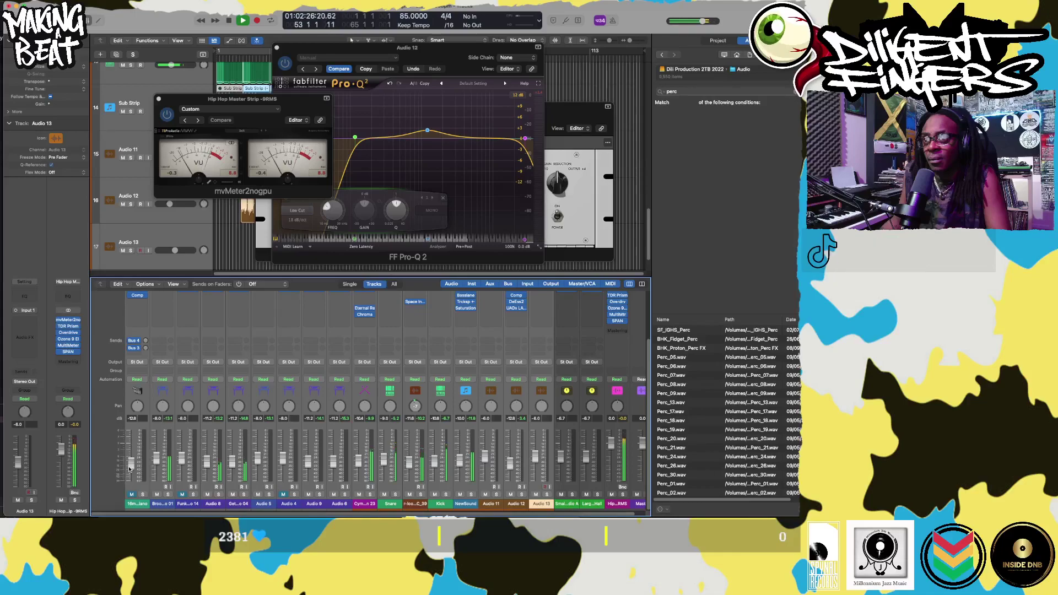
left_click_drag(130, 469, 130, 470)
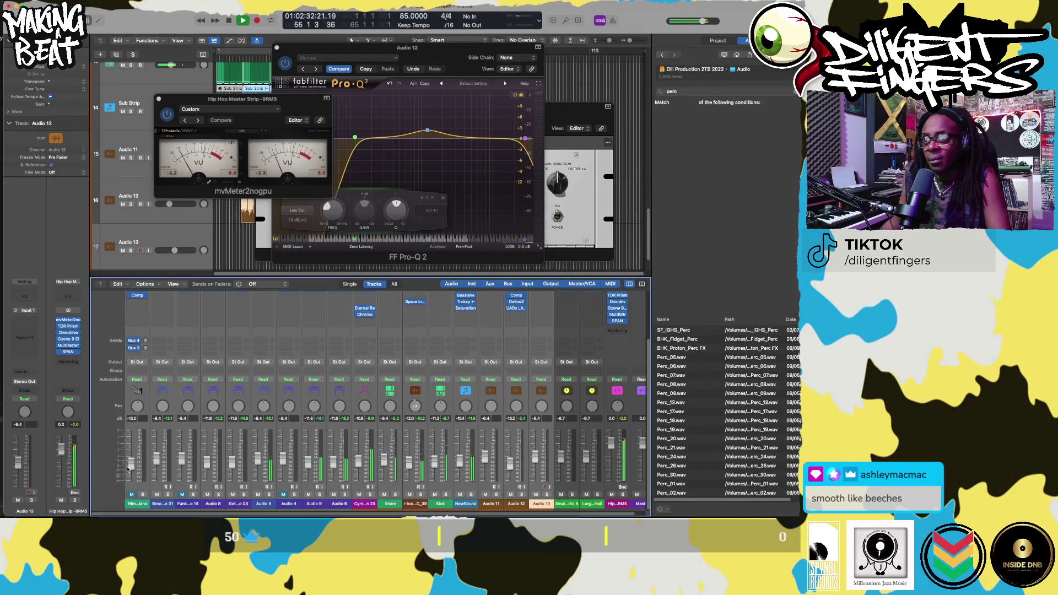
- Open the Hip Hop Master Strip's Ozone 9 Elements beside mvMeter2 and lower the selected faders further, bringing Audio 13 to -9.4 dB
left_click(69, 339)
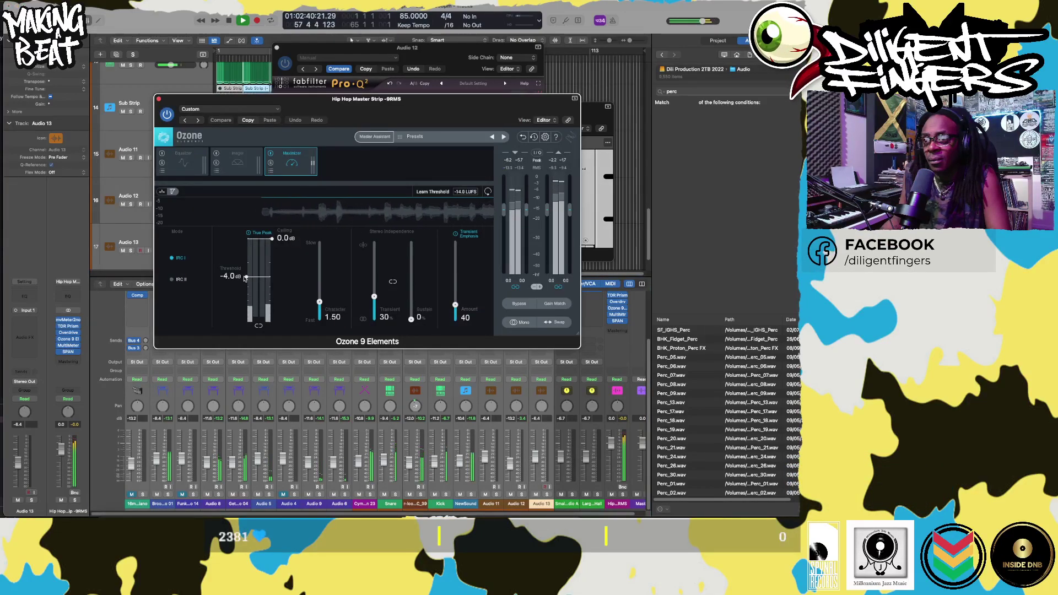
left_click(131, 470)
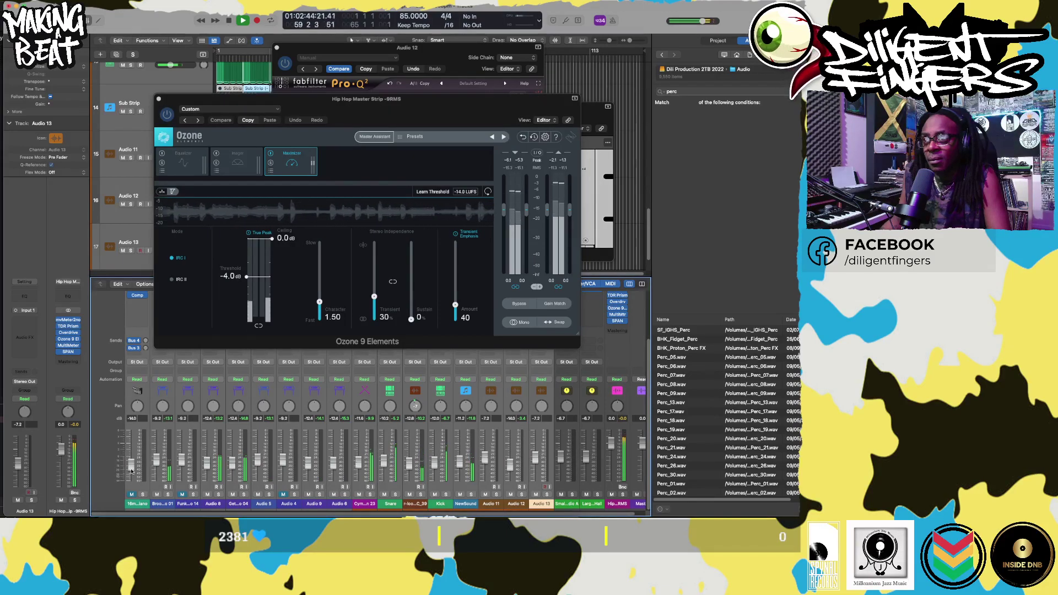
left_click_drag(489, 100, 601, 99)
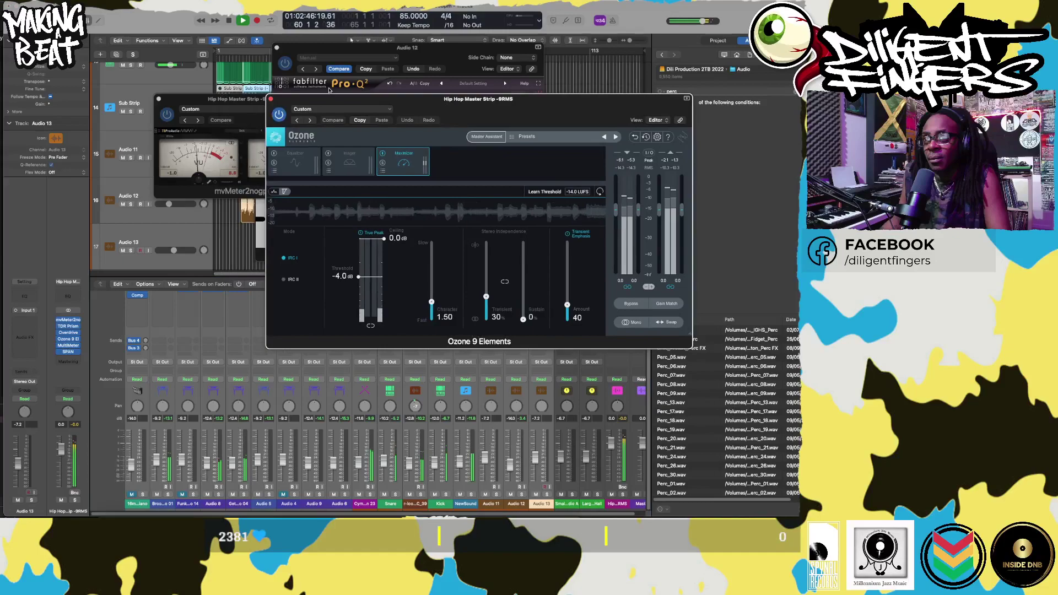
left_click_drag(248, 98, 111, 42)
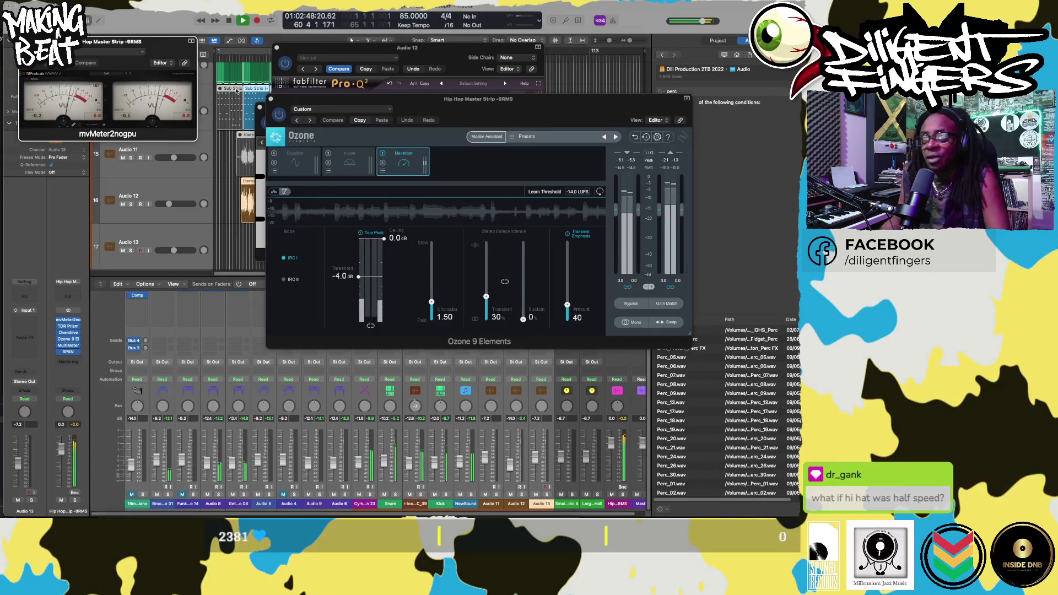
left_click_drag(542, 112, 482, 114)
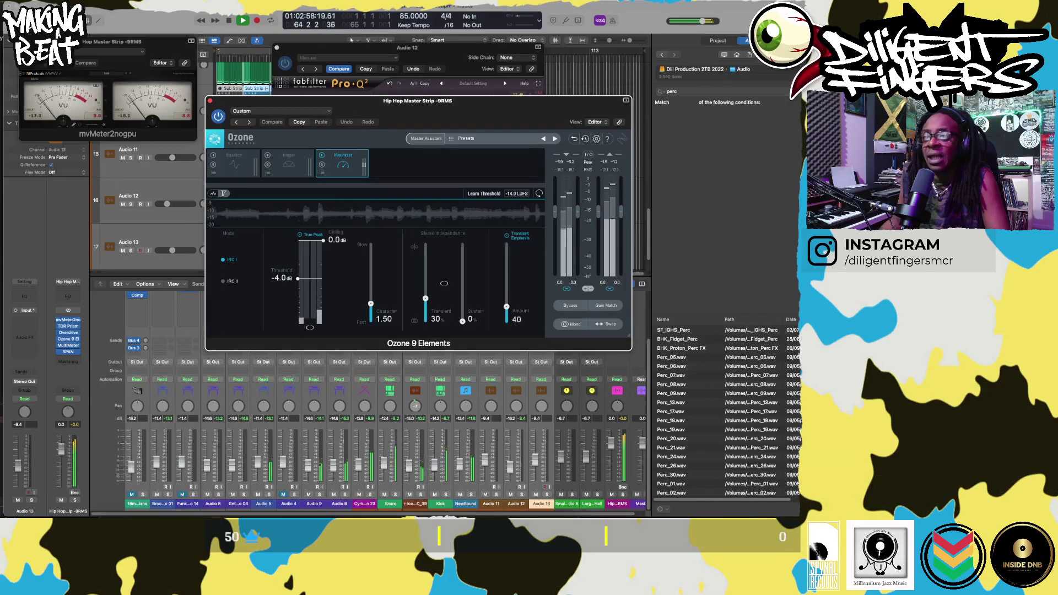
left_click(203, 466)
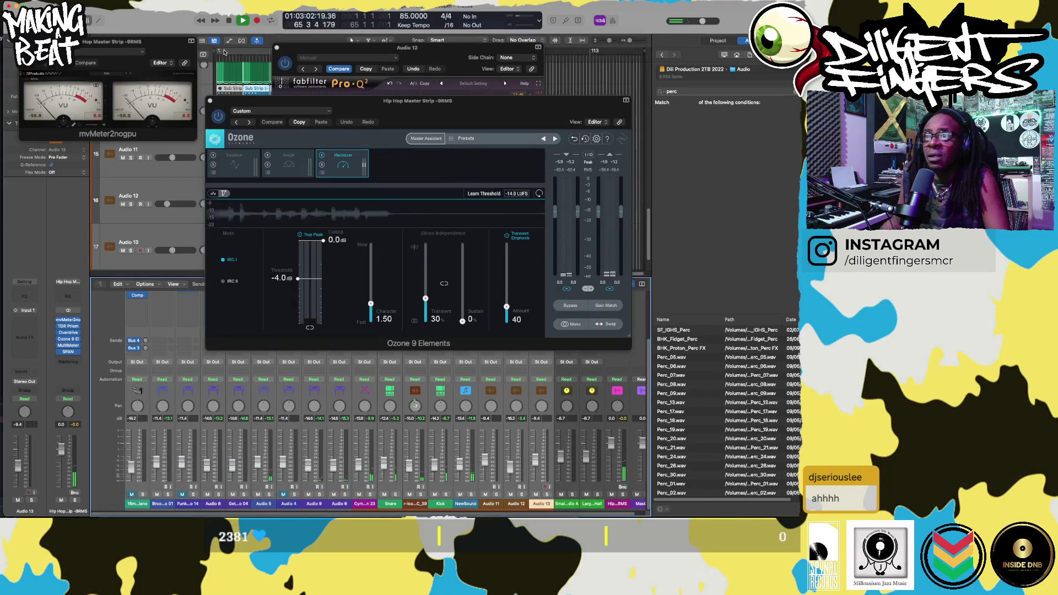
- Play the beat from the beginning and from a later section, checking the master levels in mvMeter2 and Ozone
left_click(224, 51)
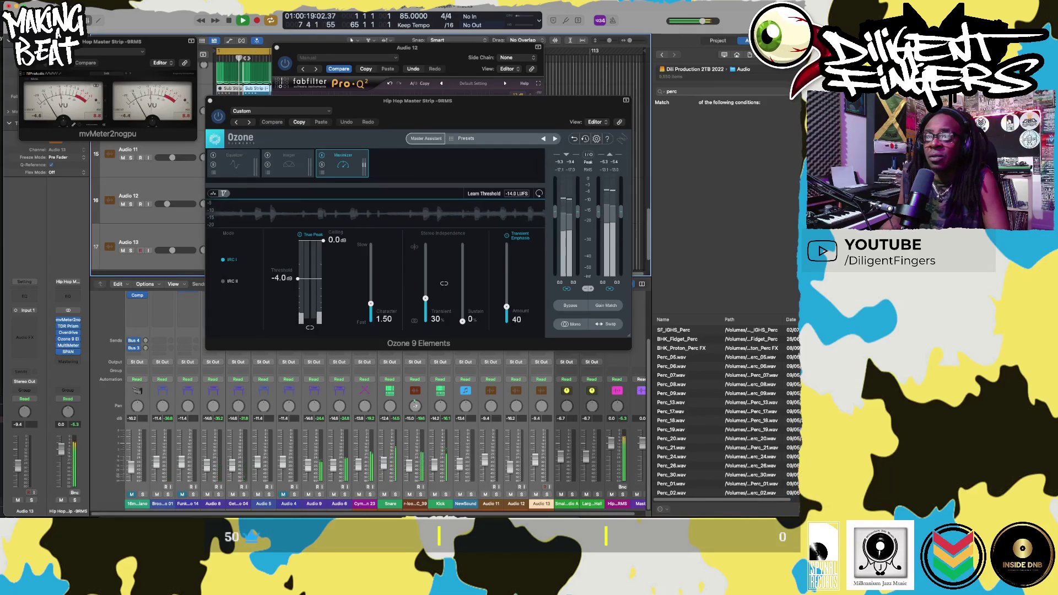
left_click(249, 57)
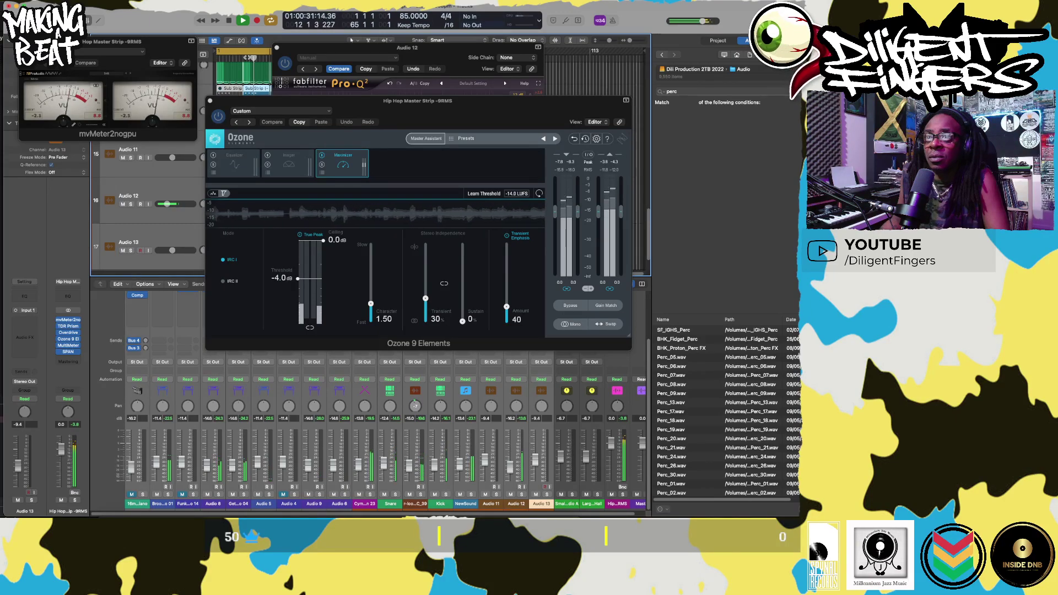
left_click(186, 117)
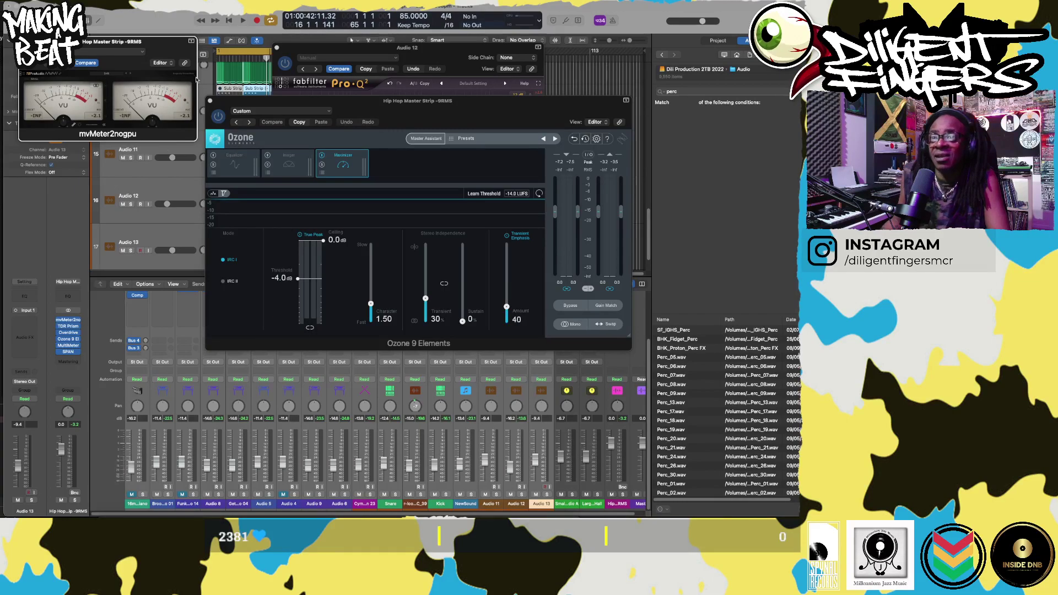
- Reposition the mvMeter2 window over the track headers and select the 16mm Film Electric Piano channel
left_click_drag(151, 41, 250, 67)
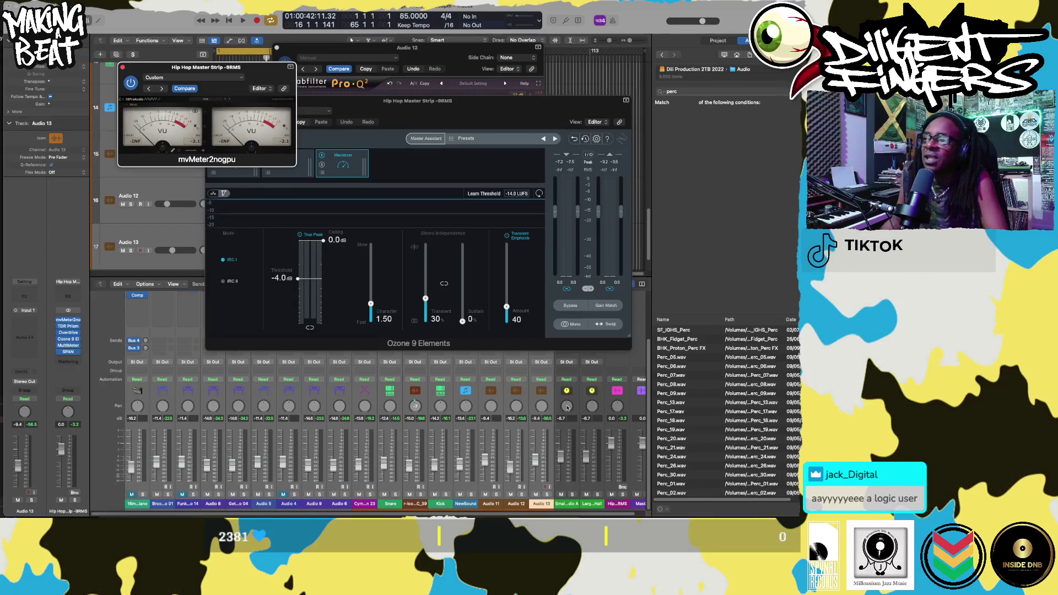
left_click(141, 343)
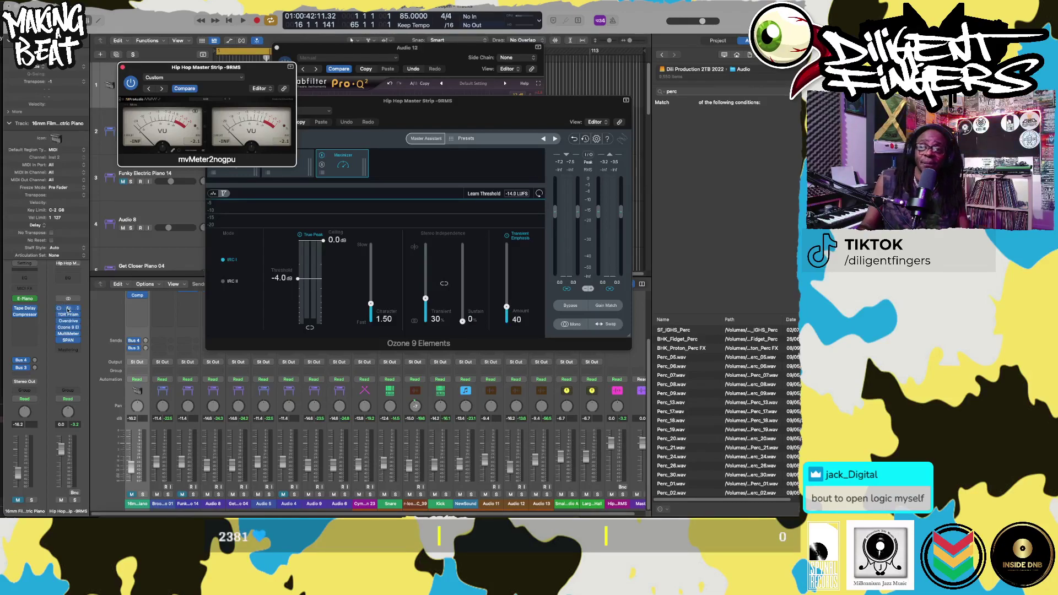
left_click_drag(251, 67, 221, 67)
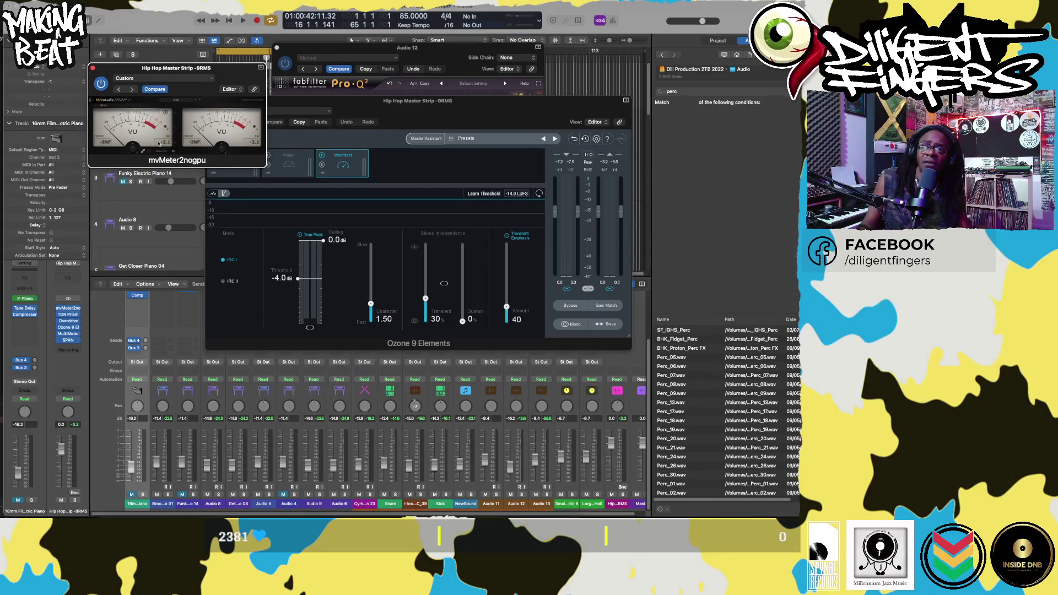
left_click_drag(234, 70, 213, 83)
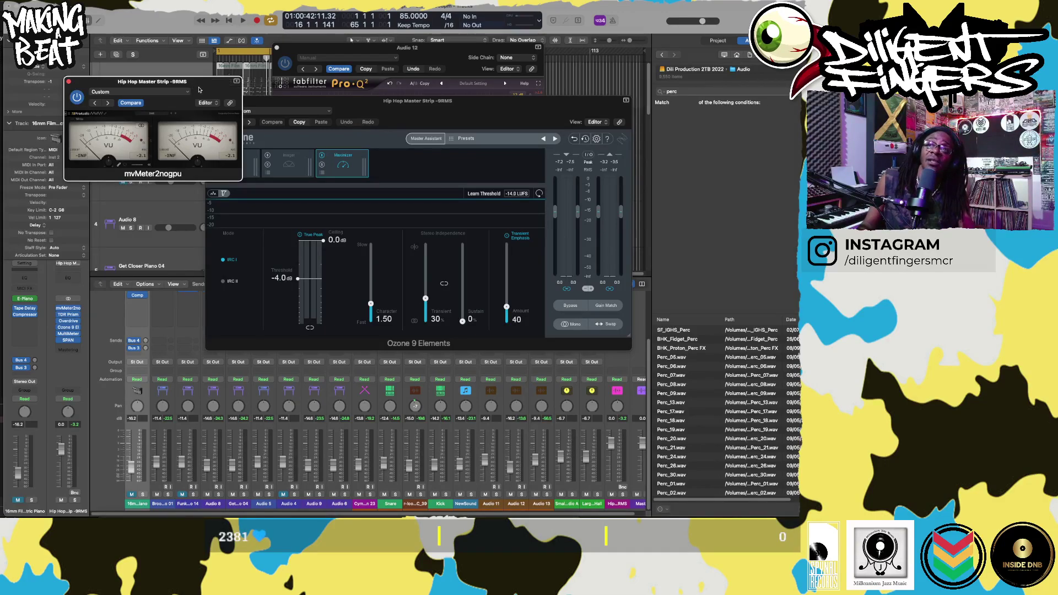
left_click_drag(200, 87, 204, 86)
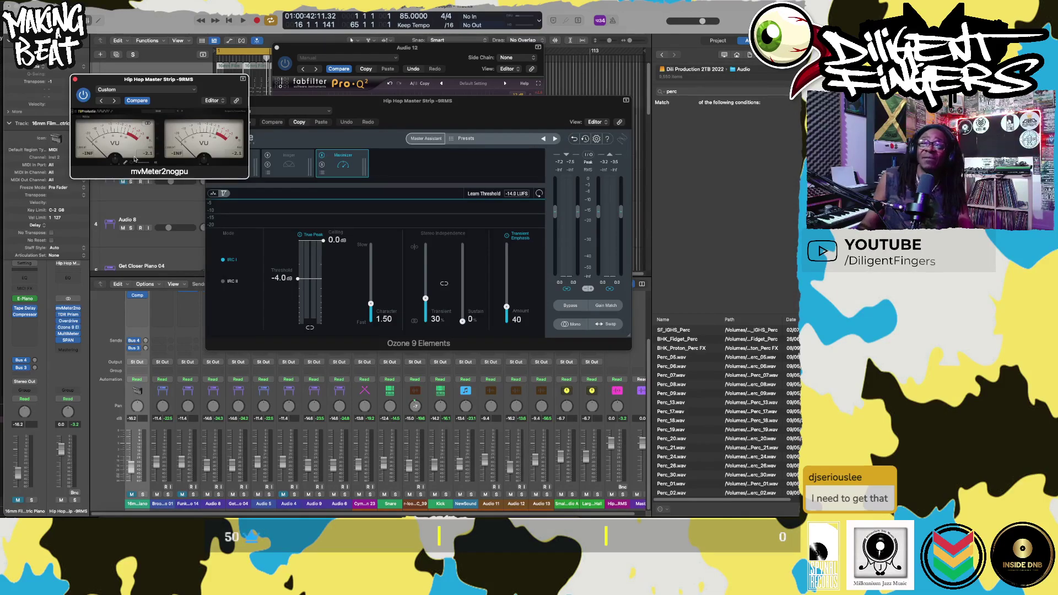
left_click_drag(170, 106, 172, 106)
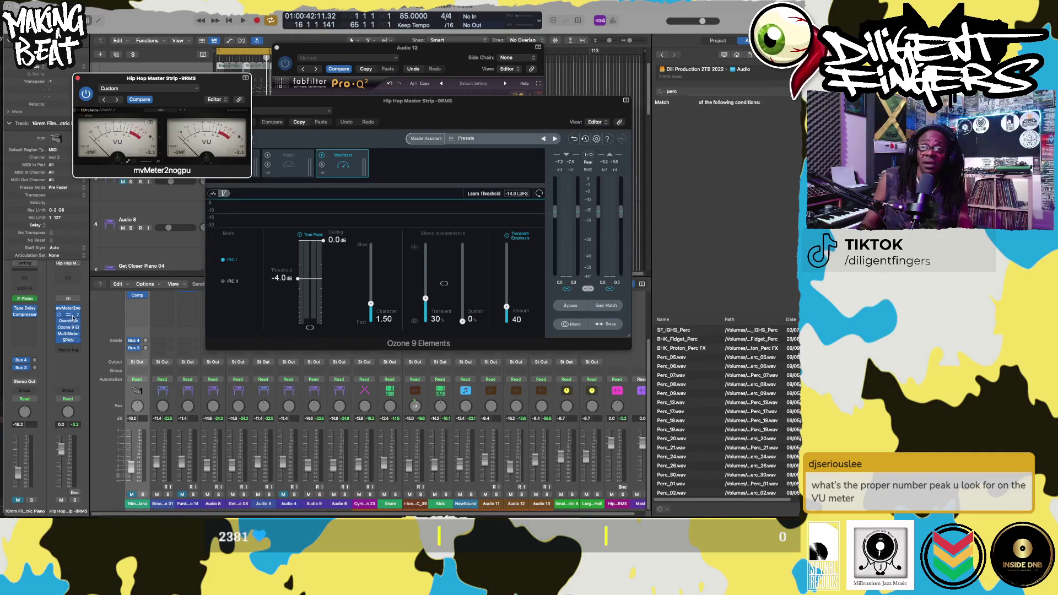
- Replace TDR Prism on the Hip Hop Master Strip with a stereo Level Meter and place its window below mvMeter2
left_click(78, 316)
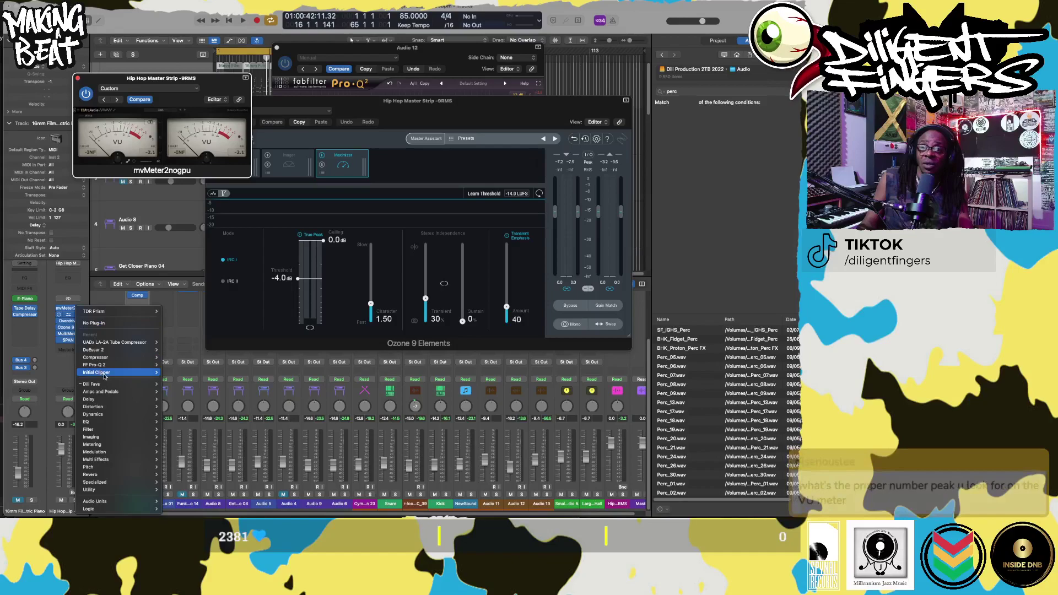
mouse_move(111, 384)
mouse_move(198, 415)
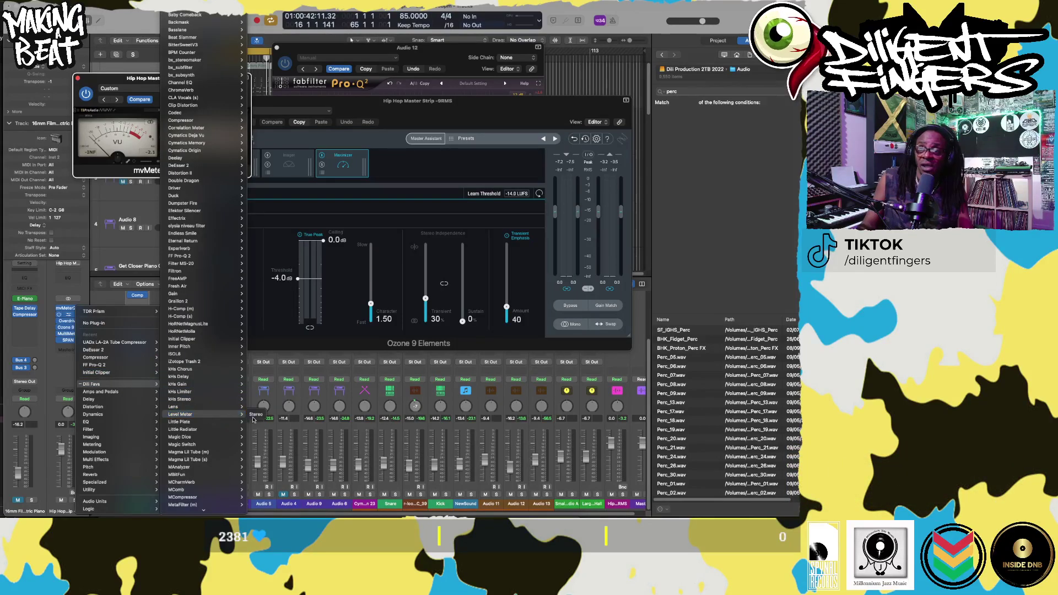
left_click(256, 414)
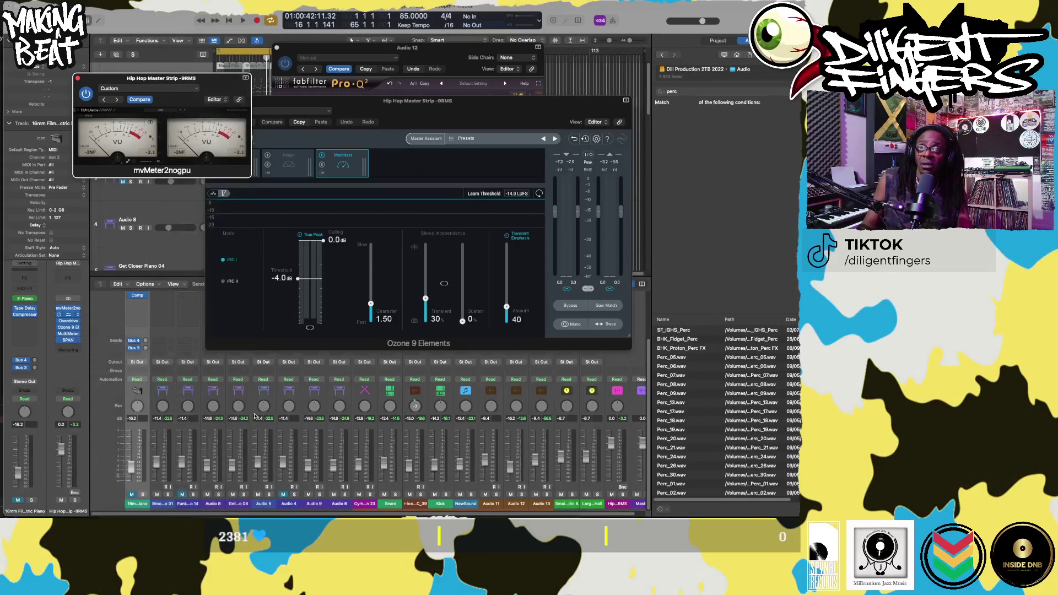
left_click_drag(287, 102, 204, 188)
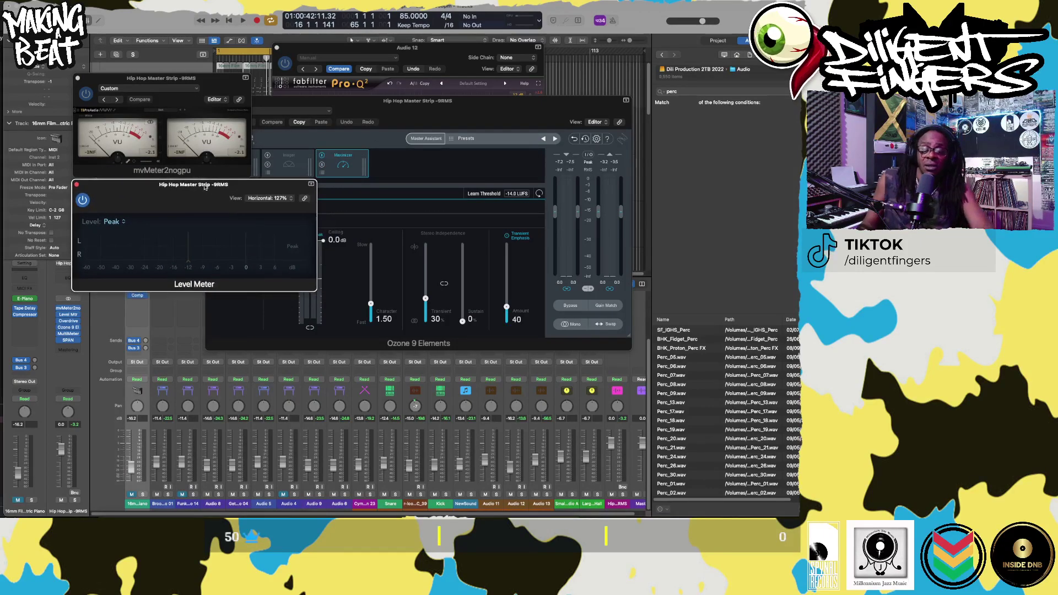
- Play the beat to compare the Level Meter's peak readings with mvMeter2, keeping both meter windows visible together
key("space")
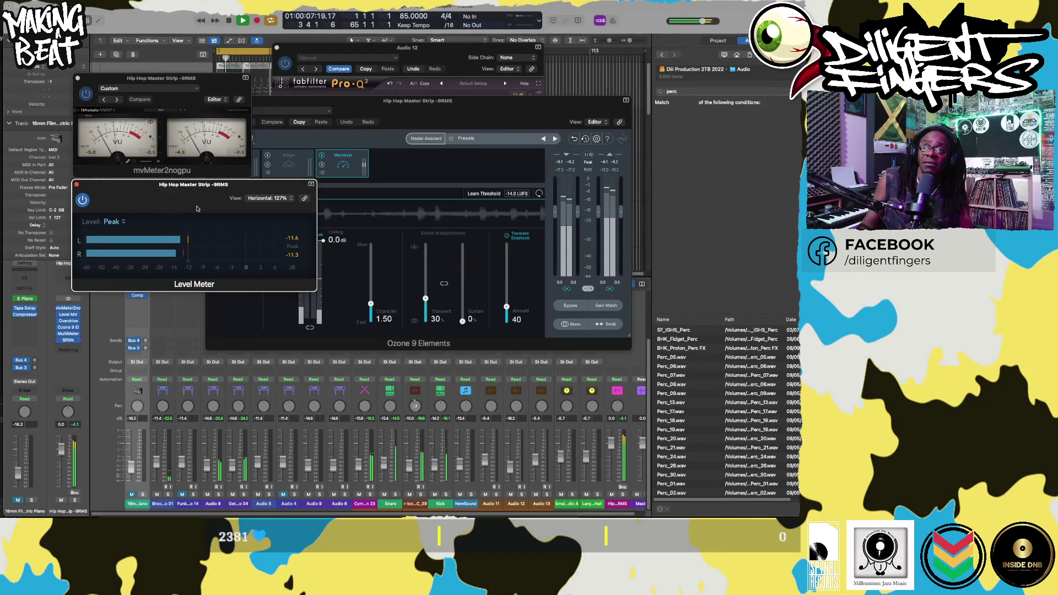
left_click_drag(235, 201, 236, 213)
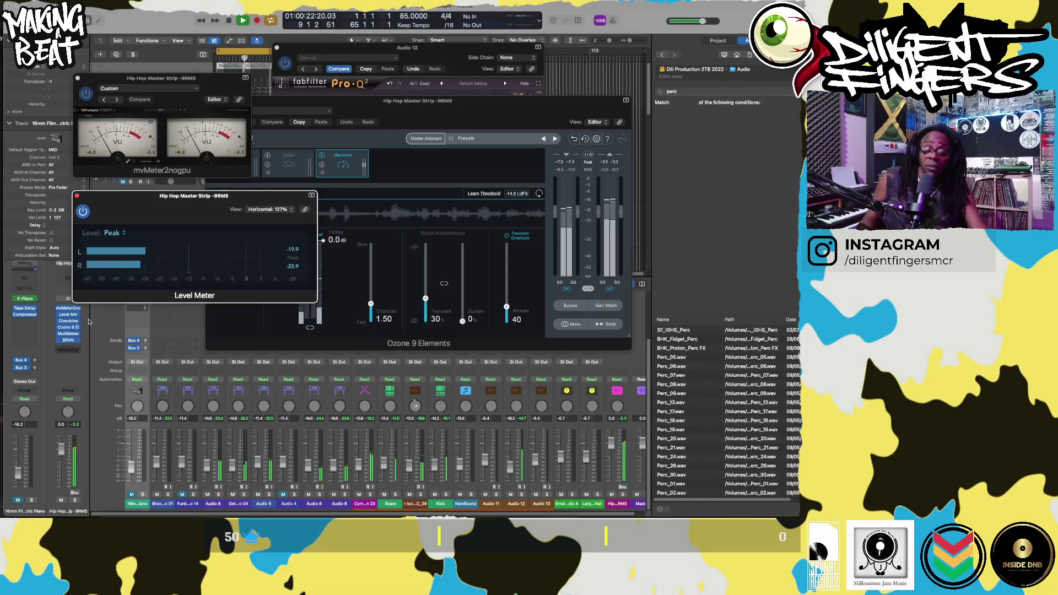
key("space")
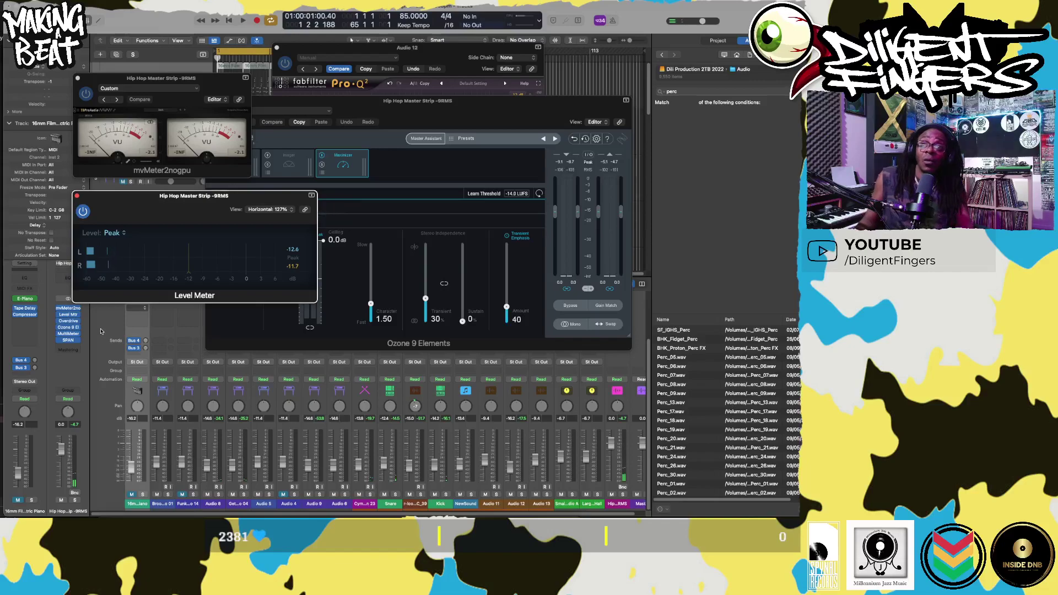
left_click_drag(211, 81, 220, 83)
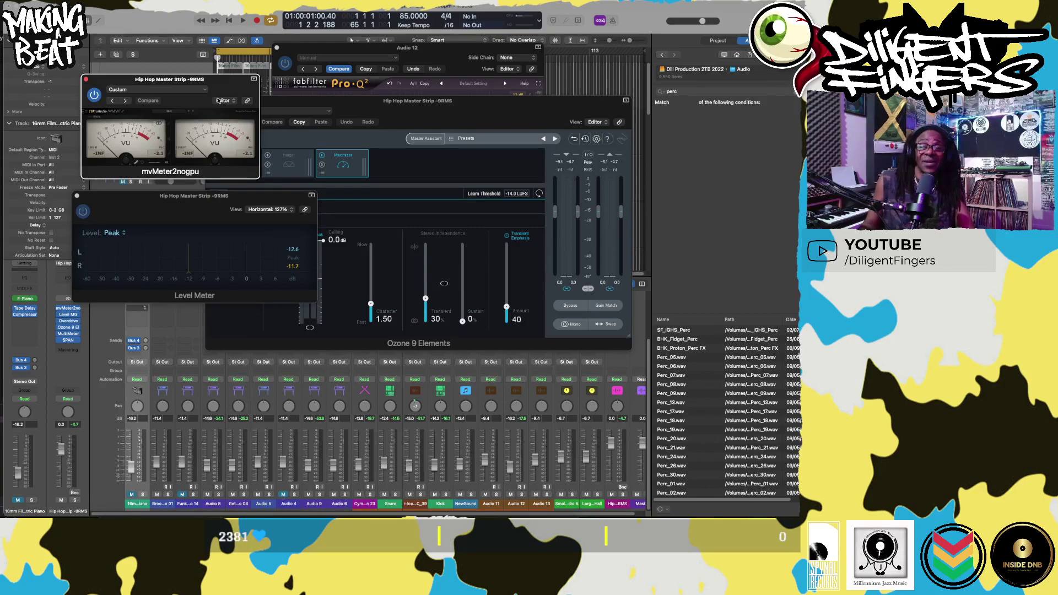
mouse_move(217, 81)
left_mouse_down()
mouse_move(205, 85)
mouse_move(219, 91)
left_mouse_up()
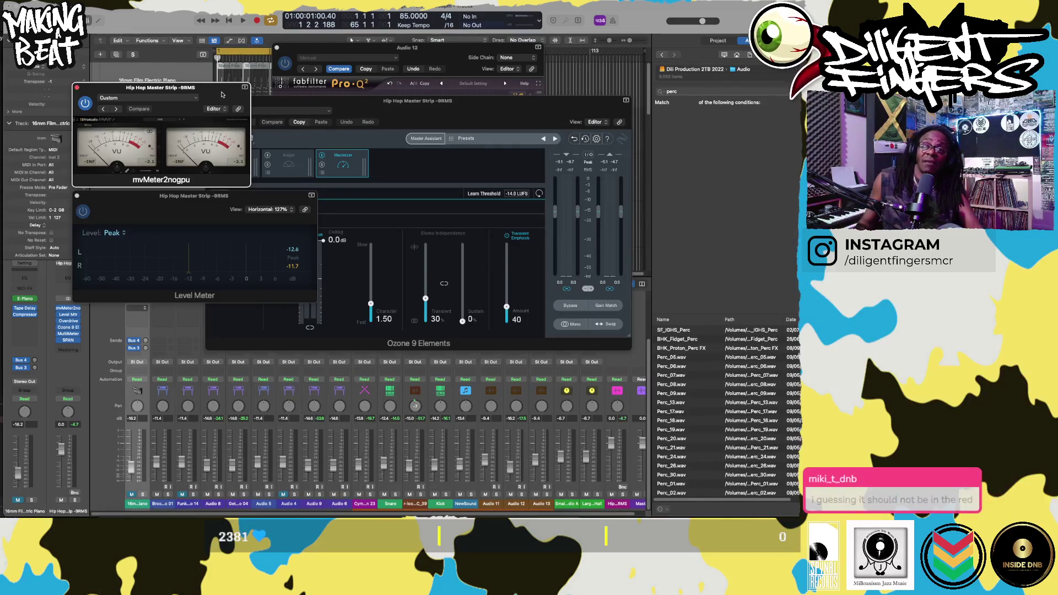
- Switch the Level Meter to True Peak during playback and check the master levels before stopping
left_click(114, 234)
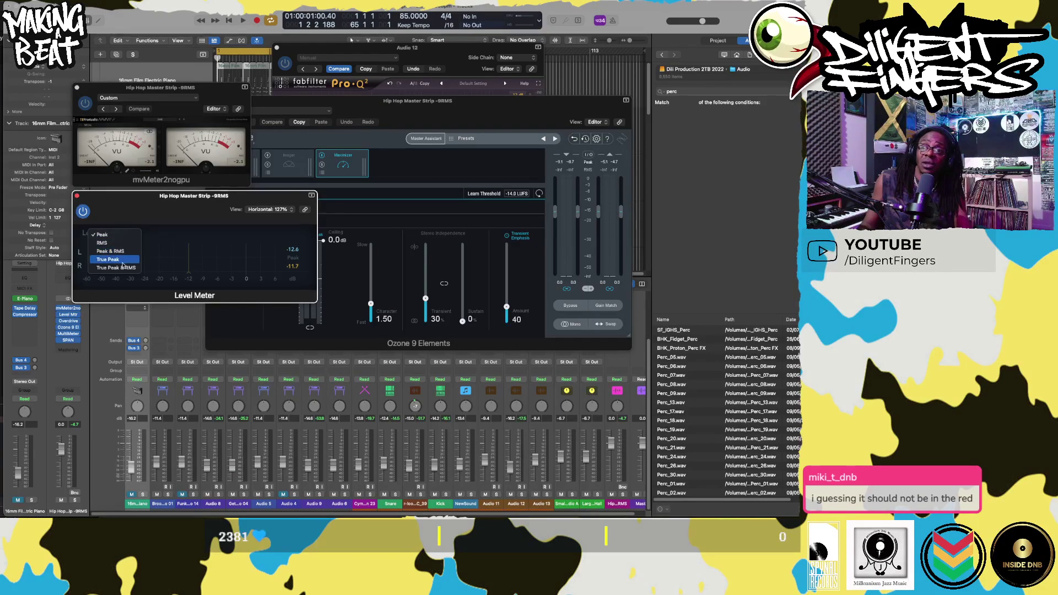
left_click(120, 206)
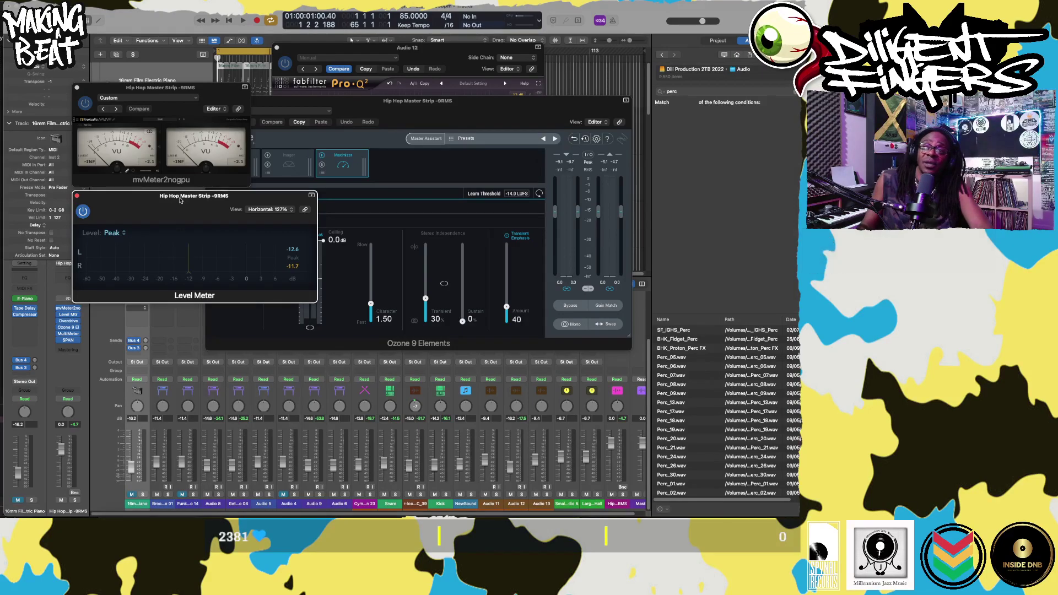
key("space")
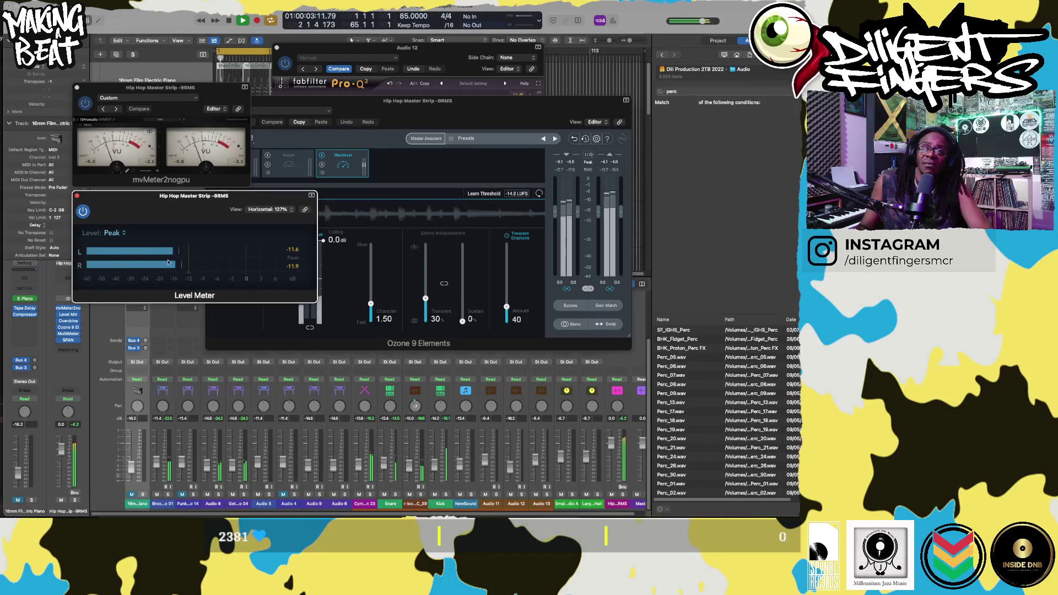
left_click(117, 234)
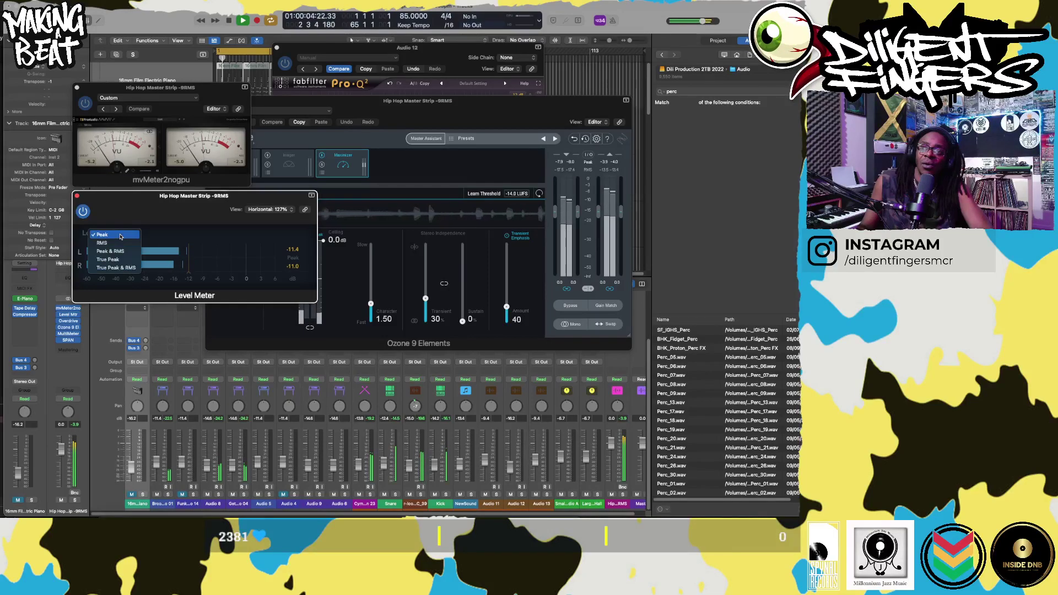
left_click(108, 259)
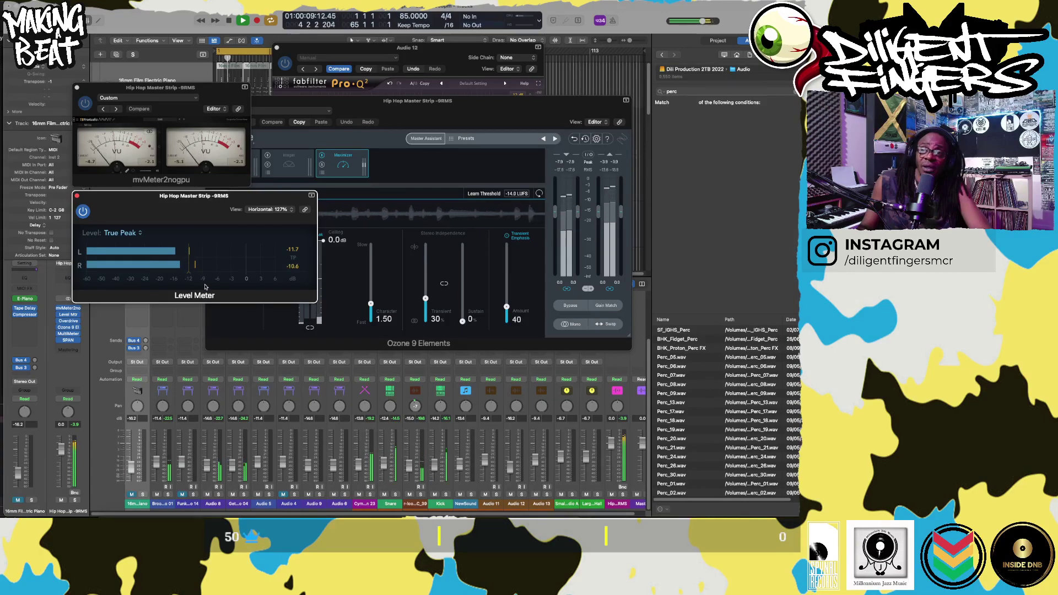
key("space")
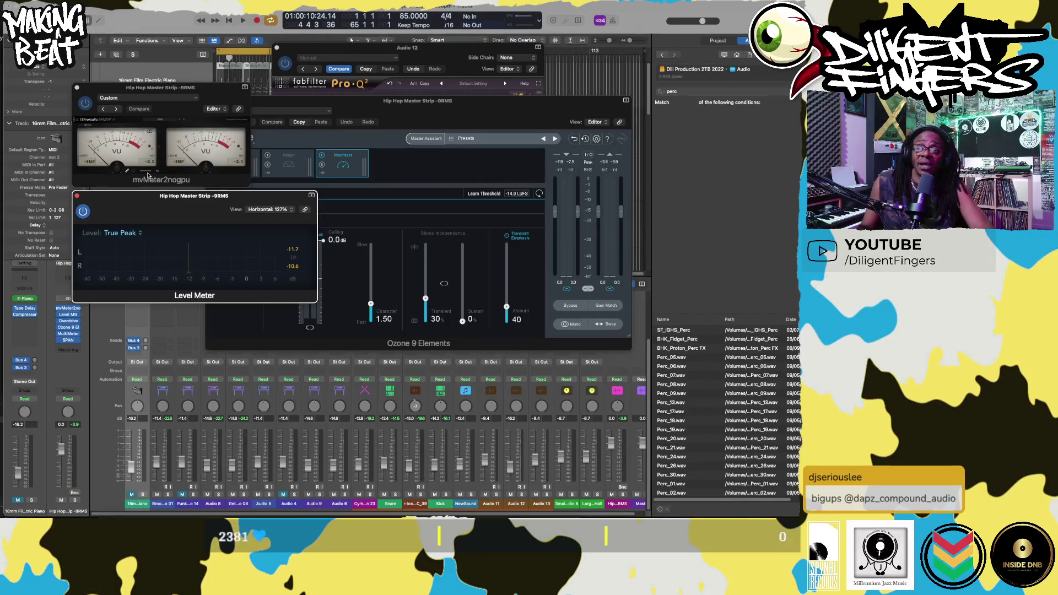
- Bring mvMeter2 to the front and play the beat briefly to compare its VU readings with the True Peak levels
left_click(214, 88)
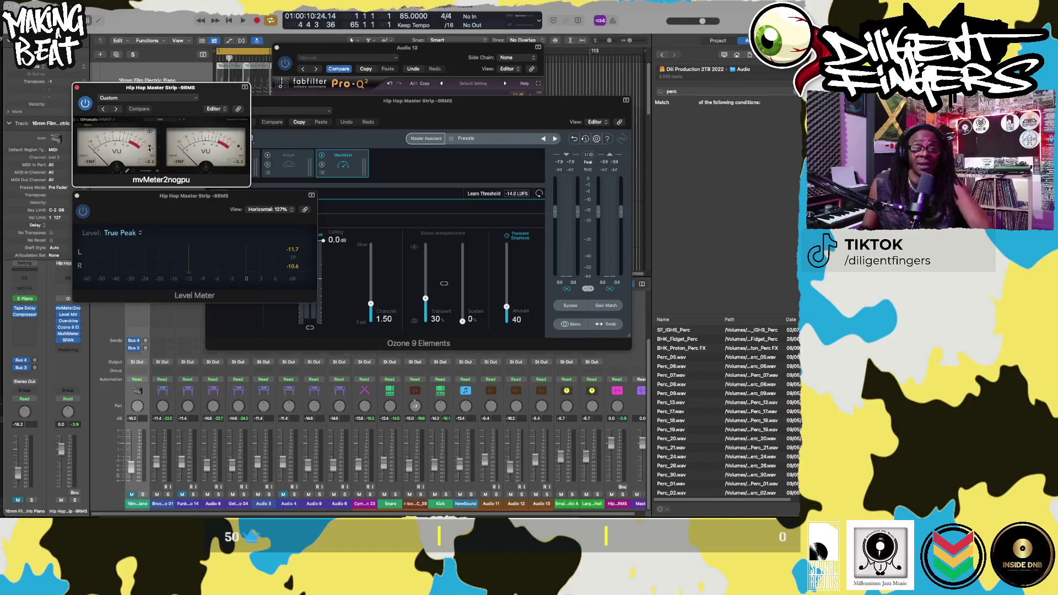
key("space")
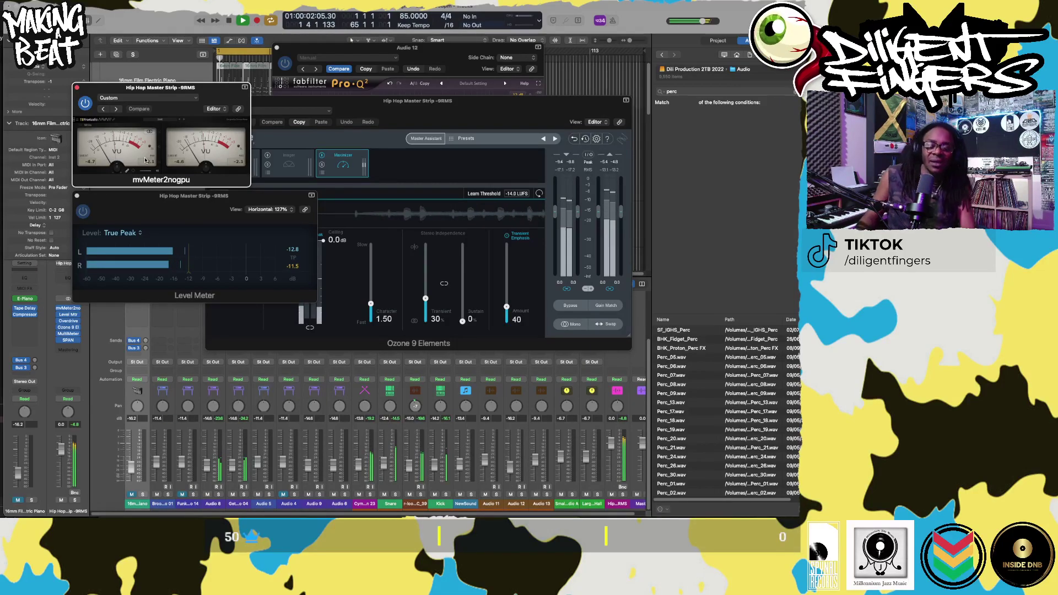
key("space")
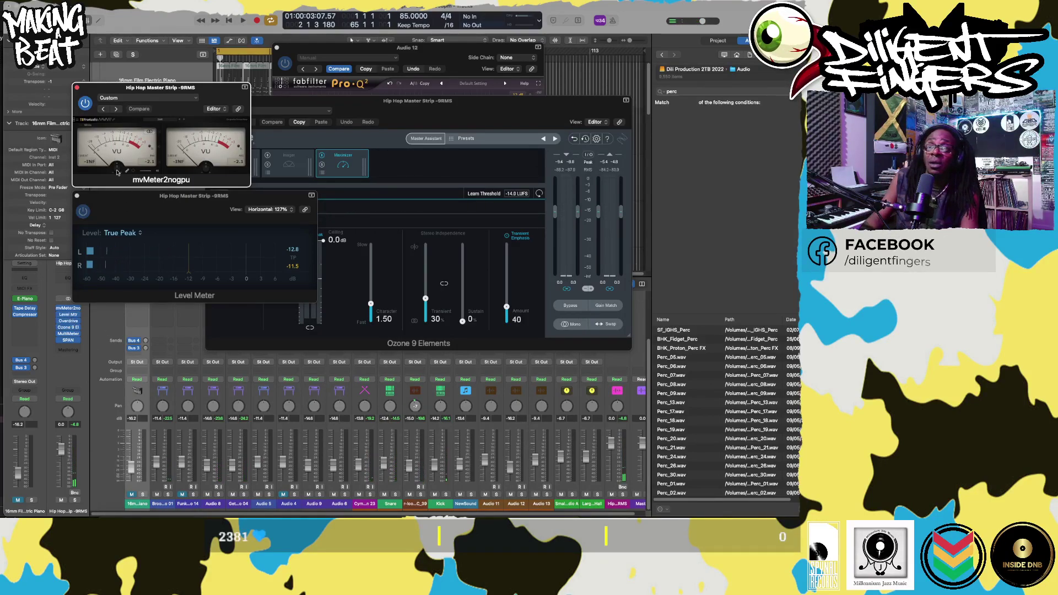
- Close the Level Meter, replace it on the Hip Hop Master Strip with a stereo TDR Prism, and move its window clear of mvMeter2
left_click(78, 195)
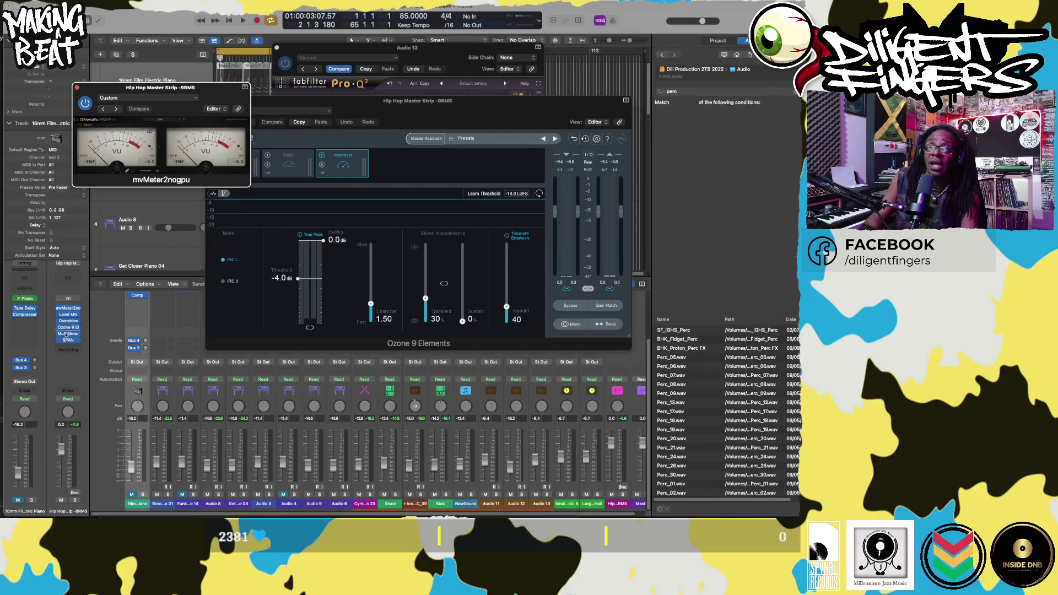
left_click(78, 317)
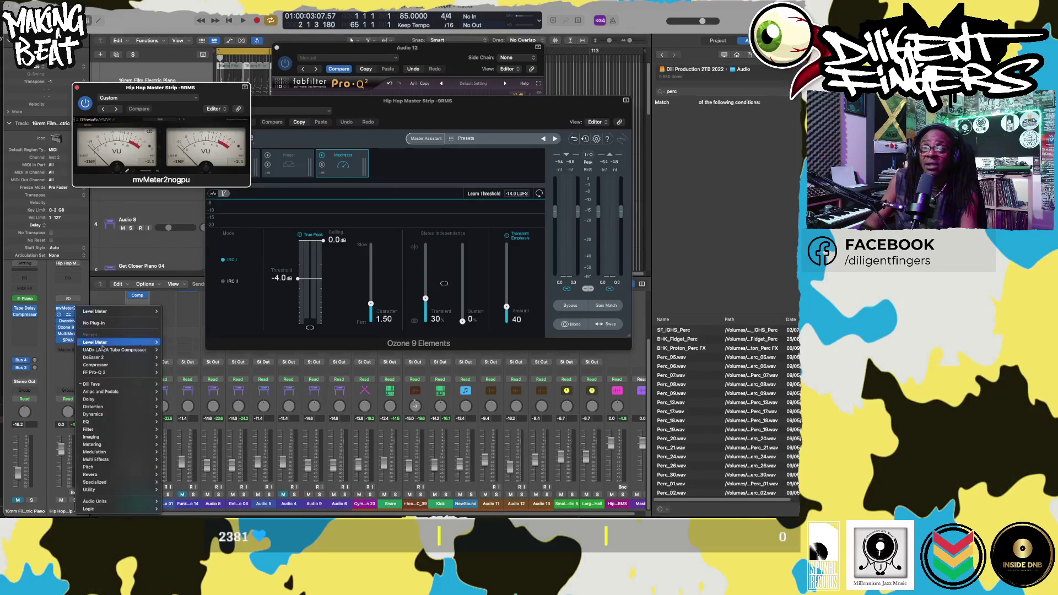
mouse_move(142, 386)
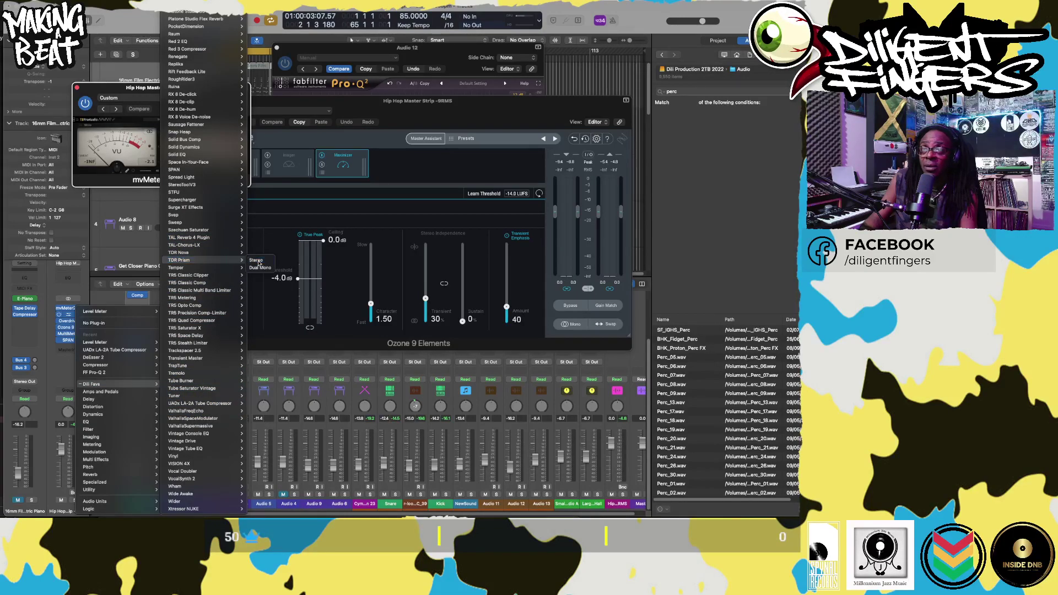
left_click(259, 259)
left_click_drag(341, 102, 545, 129)
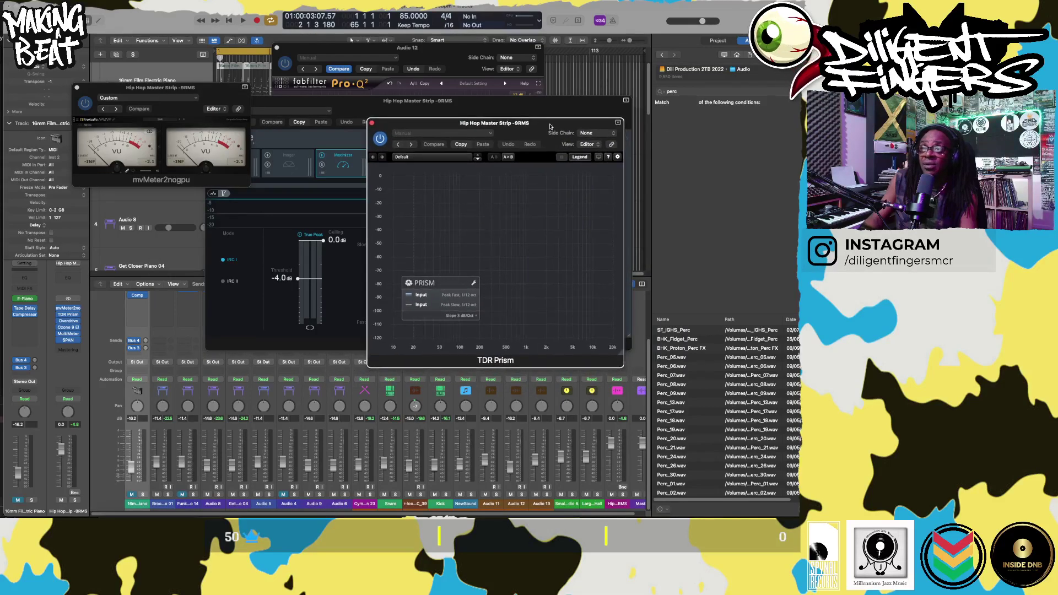
- Play the beat, enlarge the TDR Prism window to view the spectrum, and place it beside mvMeter2
key("space")
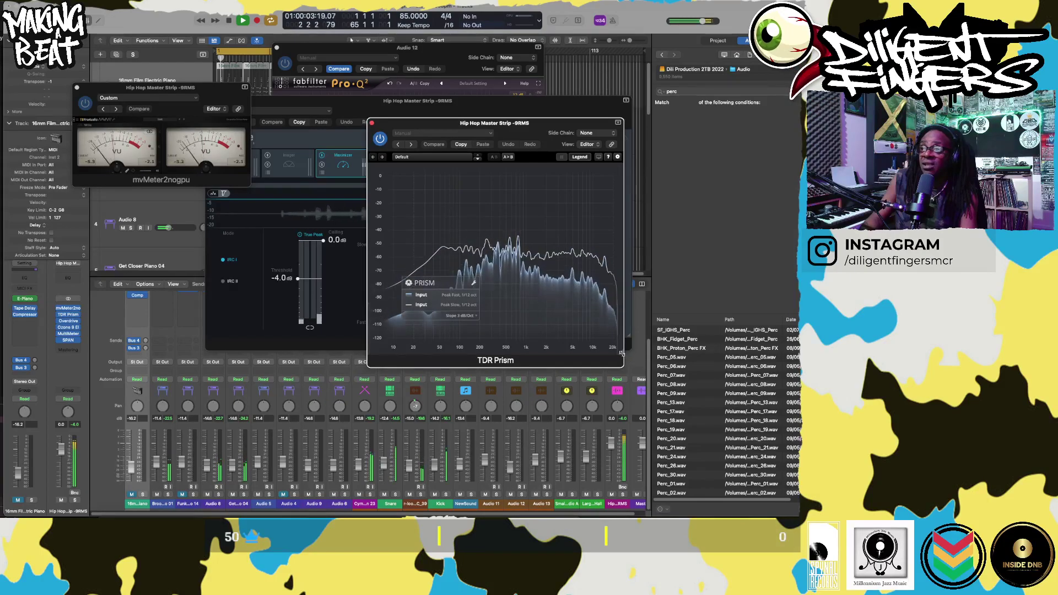
left_click_drag(622, 365, 741, 417)
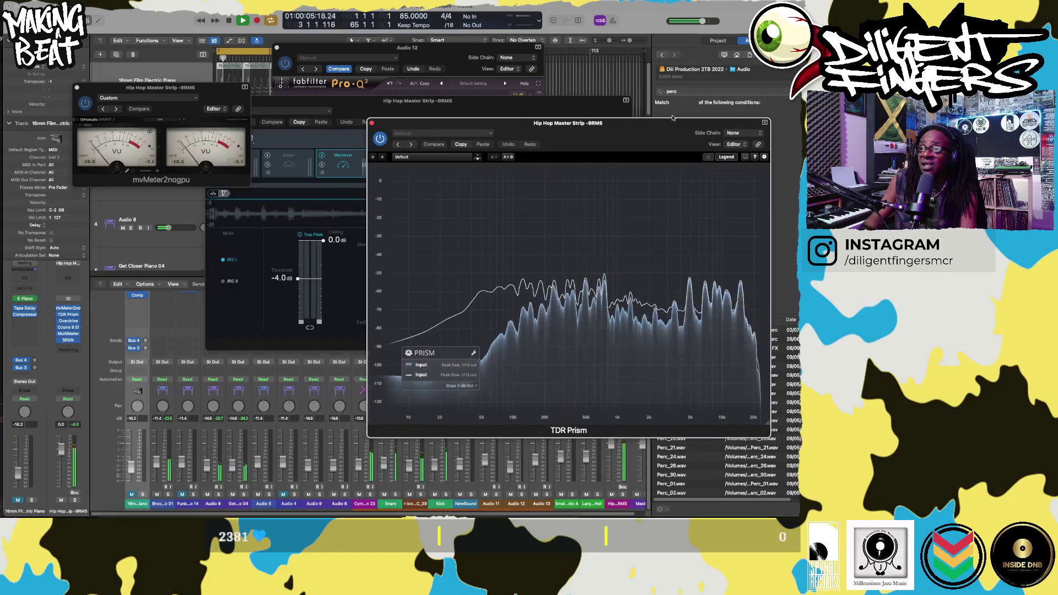
left_click_drag(659, 132, 550, 116)
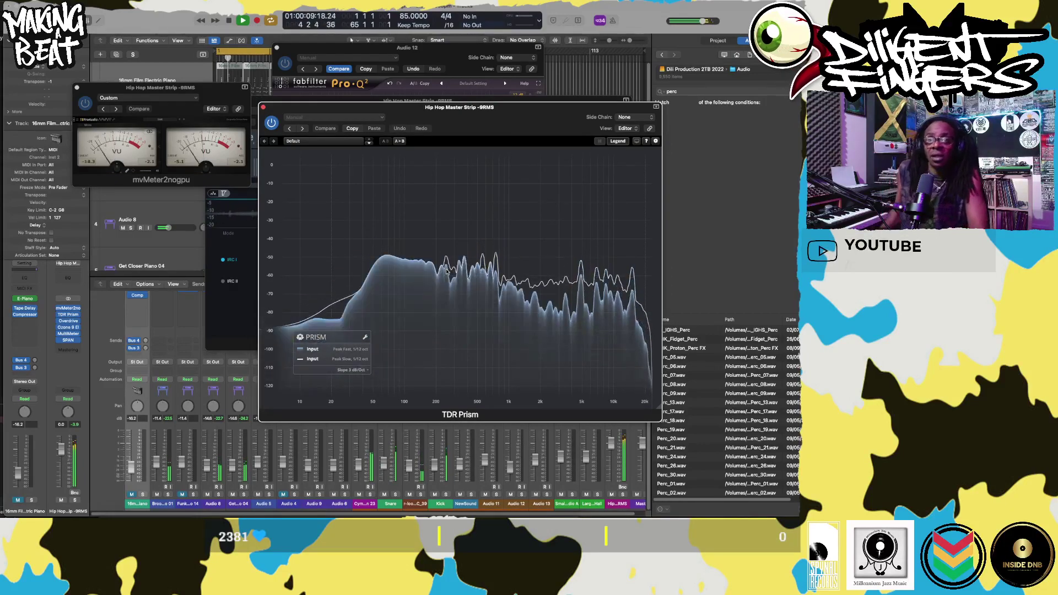
- Check the master strip's Overdrive settings during playback, close the Overdrive window and stop the beat
left_click(69, 322)
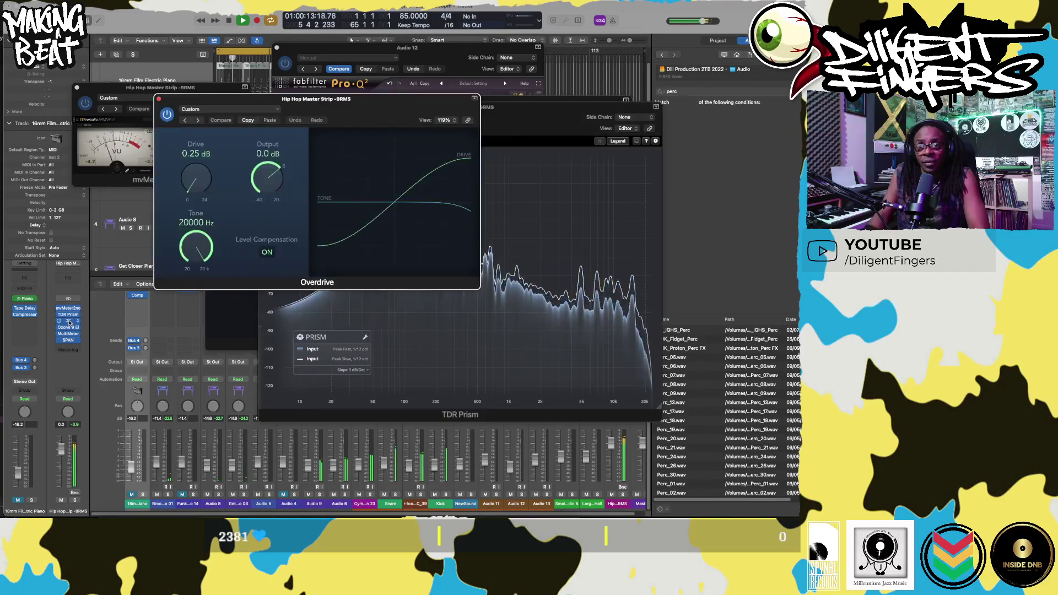
left_click_drag(342, 100, 346, 157)
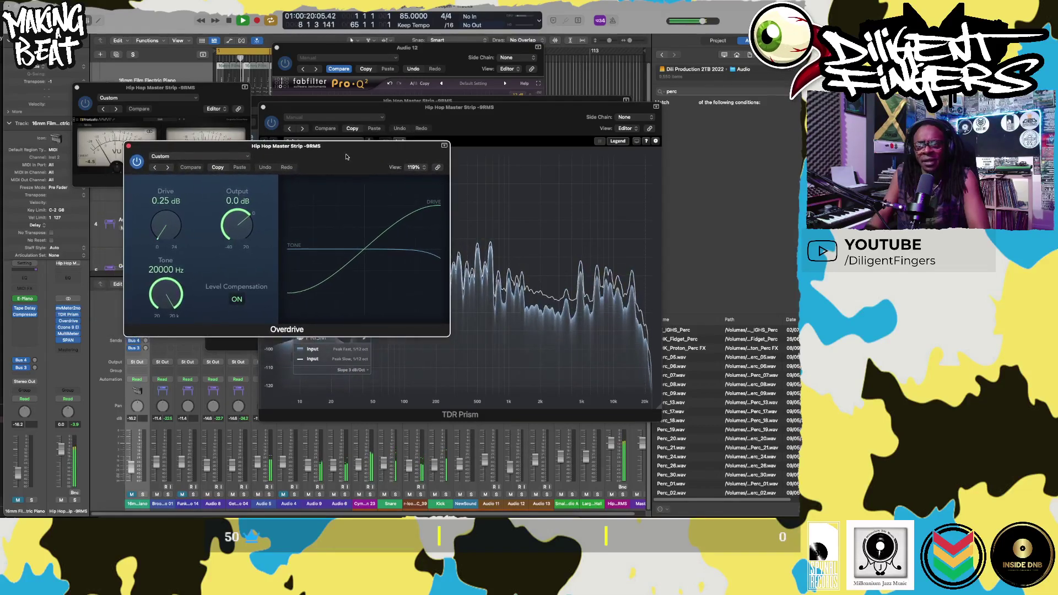
left_click(129, 146)
key("space")
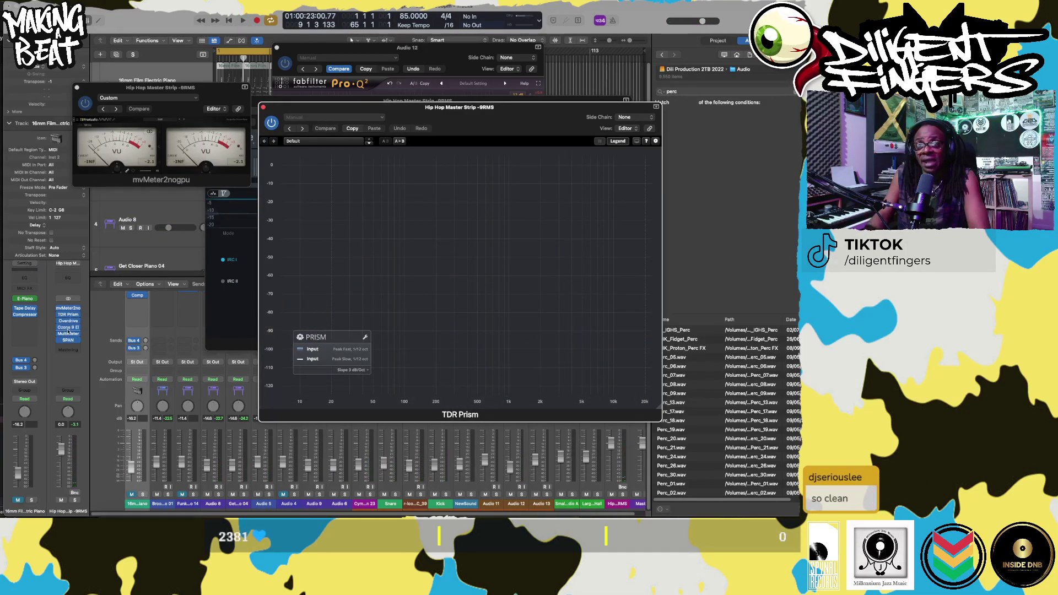
- Reopen the master strip's Overdrive, nudge its Drive around 0.25 dB and play the beat to hear its effect
left_click(68, 331)
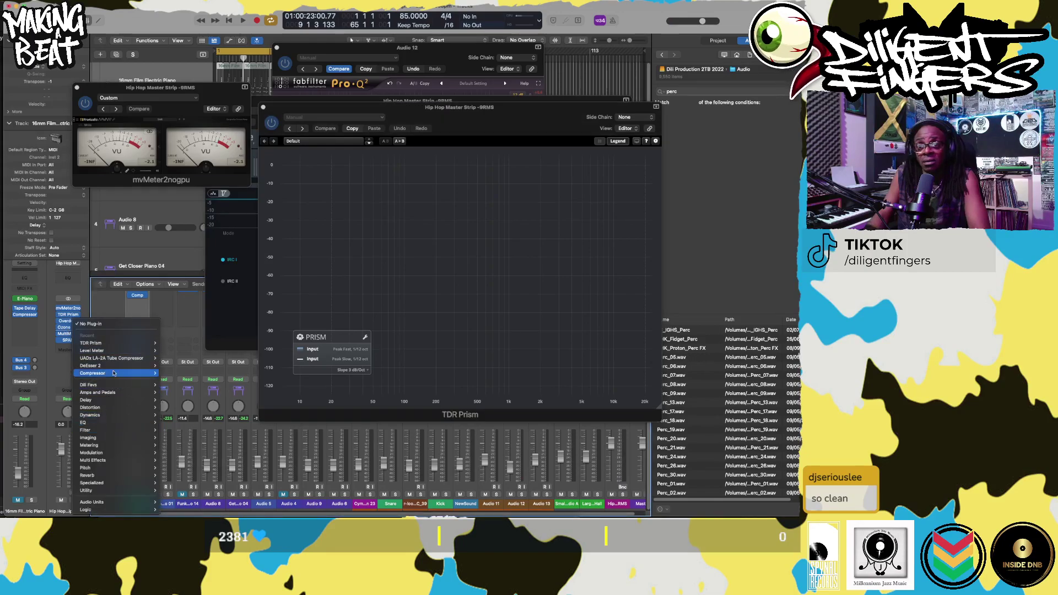
left_click(102, 311)
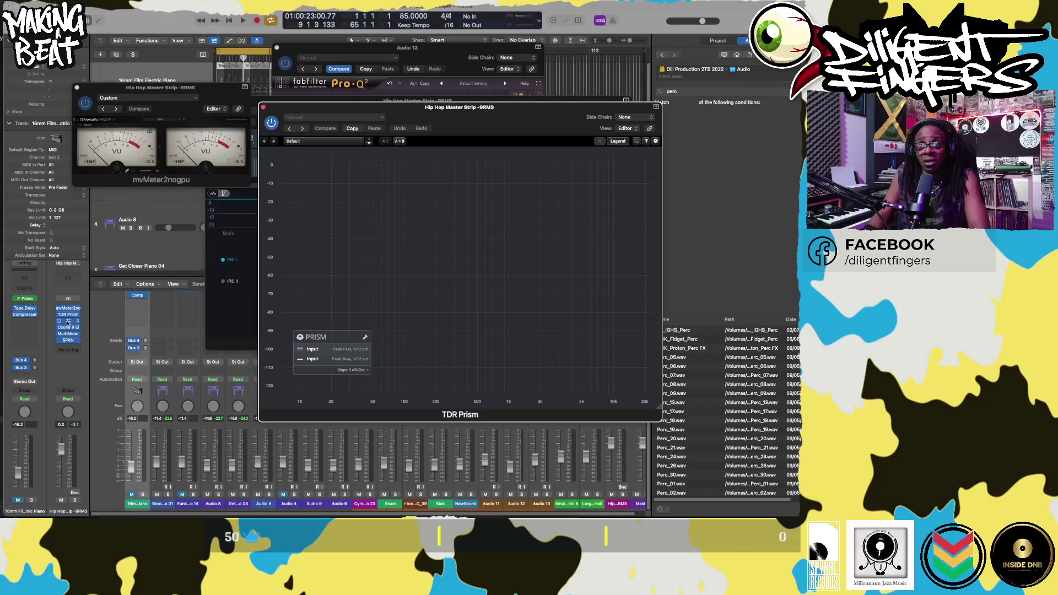
left_click(68, 321)
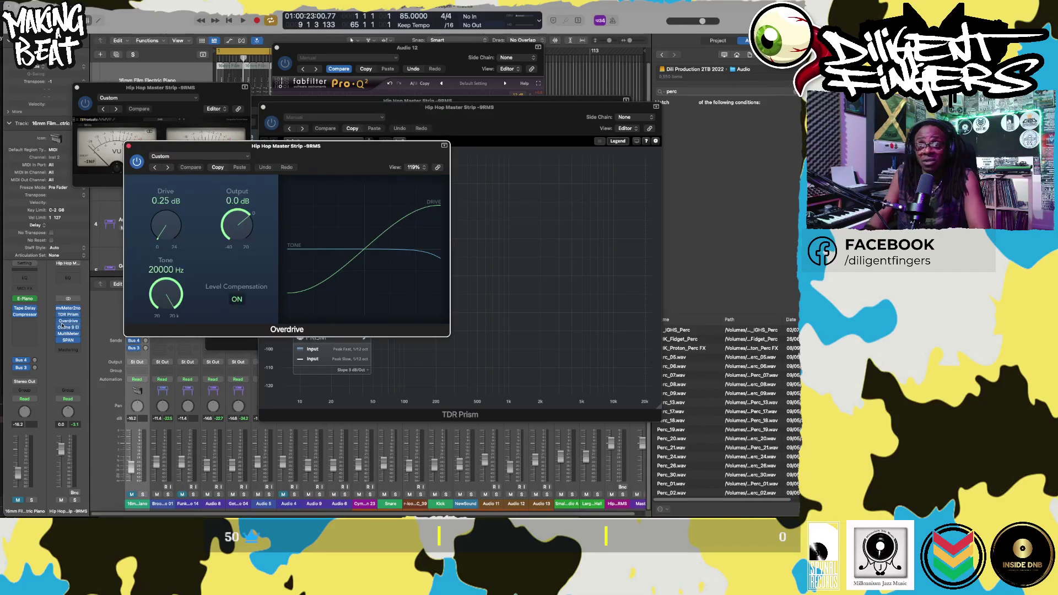
key("space")
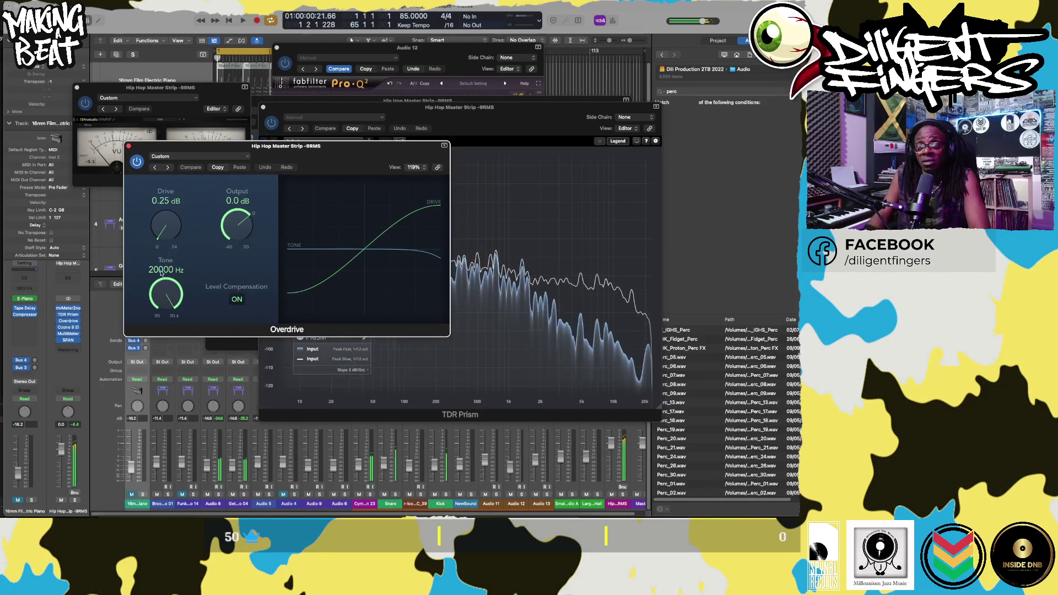
mouse_move(162, 231)
left_mouse_down()
mouse_move(162, 243)
mouse_move(160, 233)
left_mouse_up()
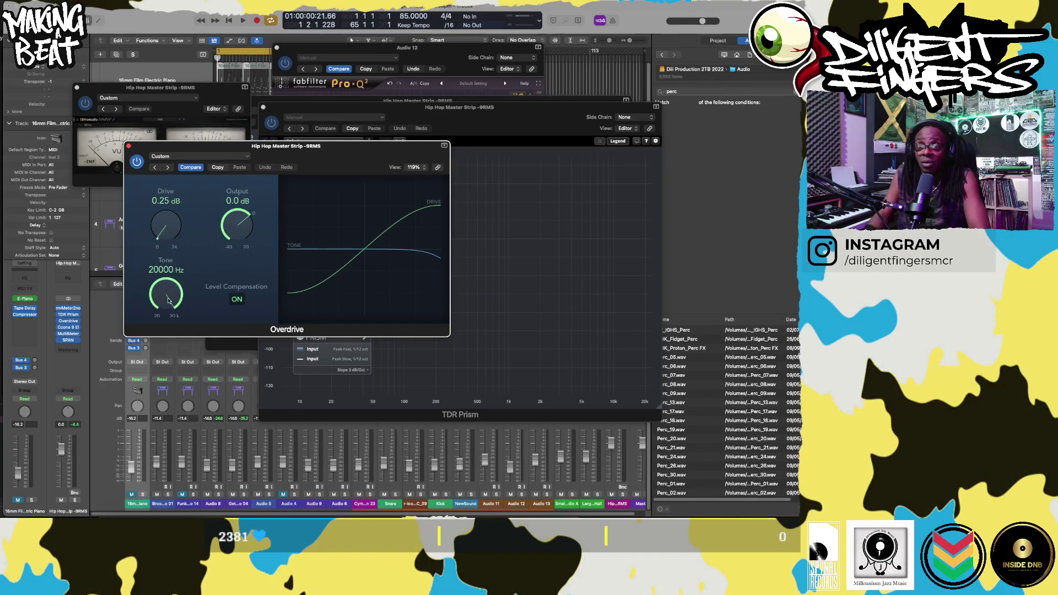
key("space")
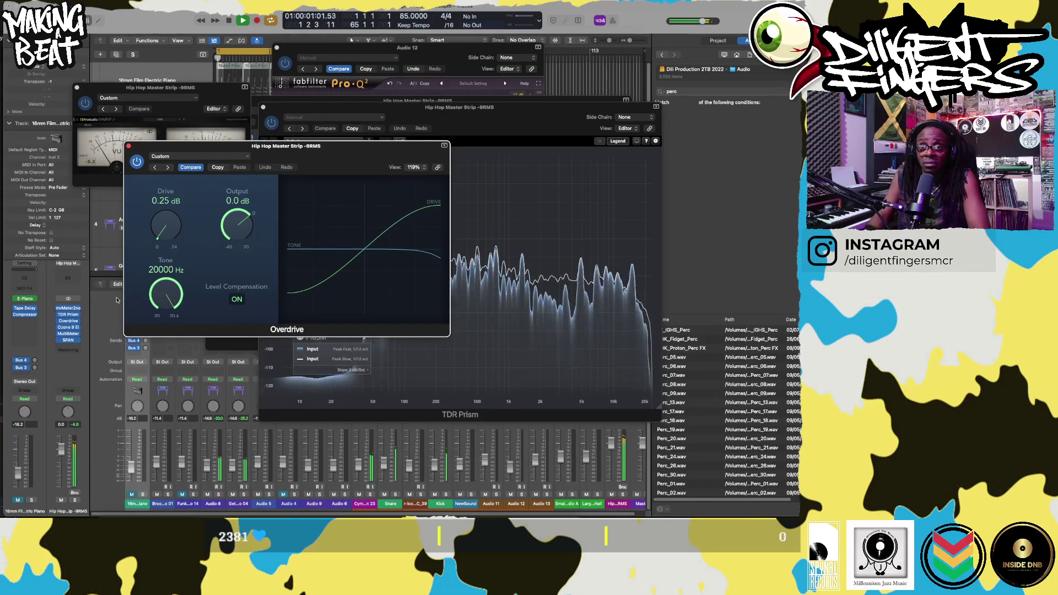
key("space")
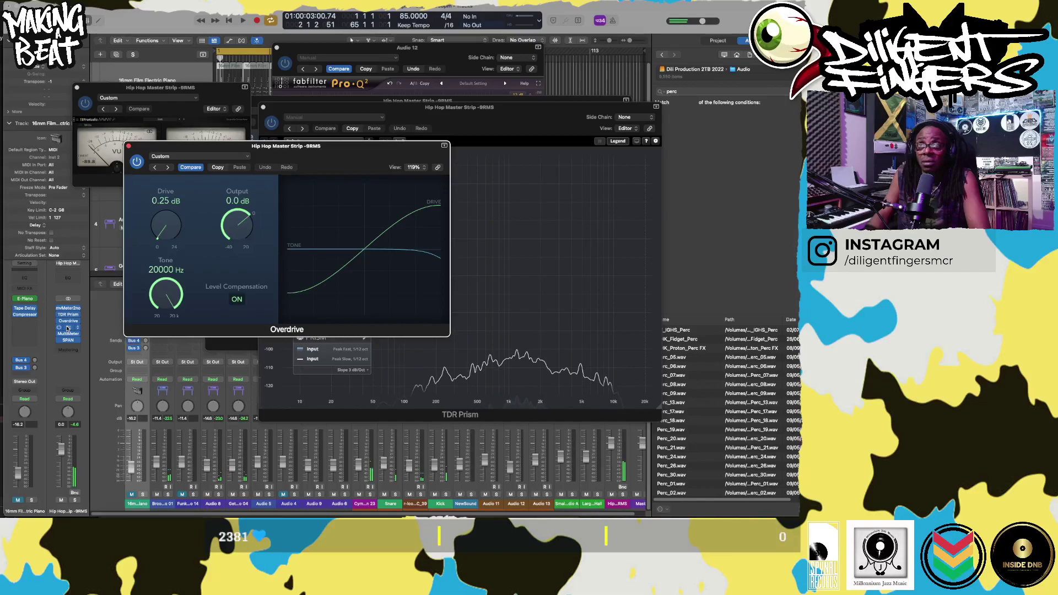
- Open Ozone 9 Elements from the master strip and arrange it and the Overdrive window so mvMeter2 is uncovered
left_click(67, 328)
left_click(68, 328)
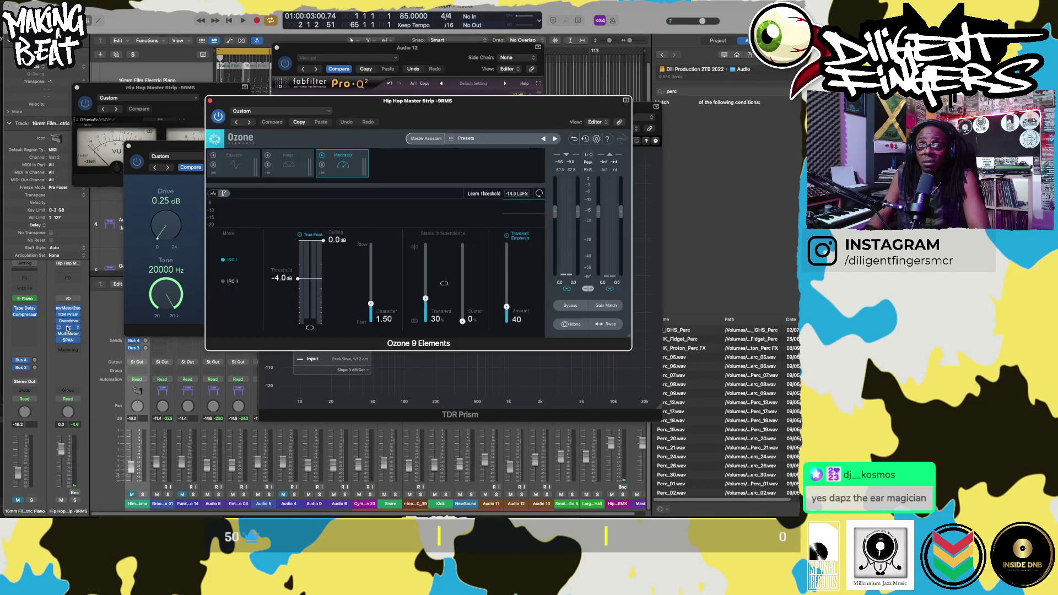
left_click_drag(511, 120, 607, 127)
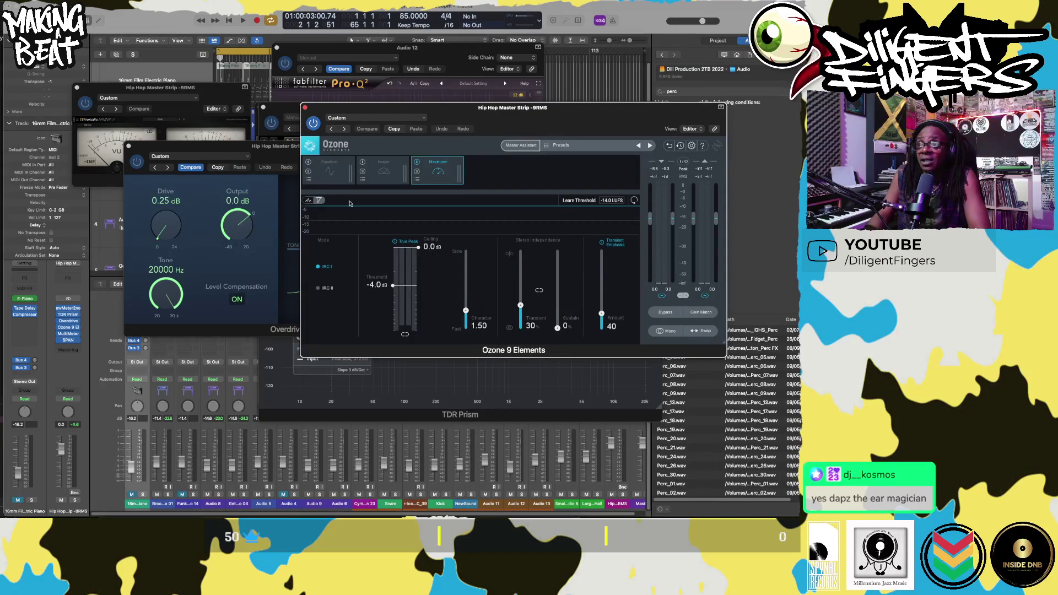
left_click_drag(261, 150, 235, 322)
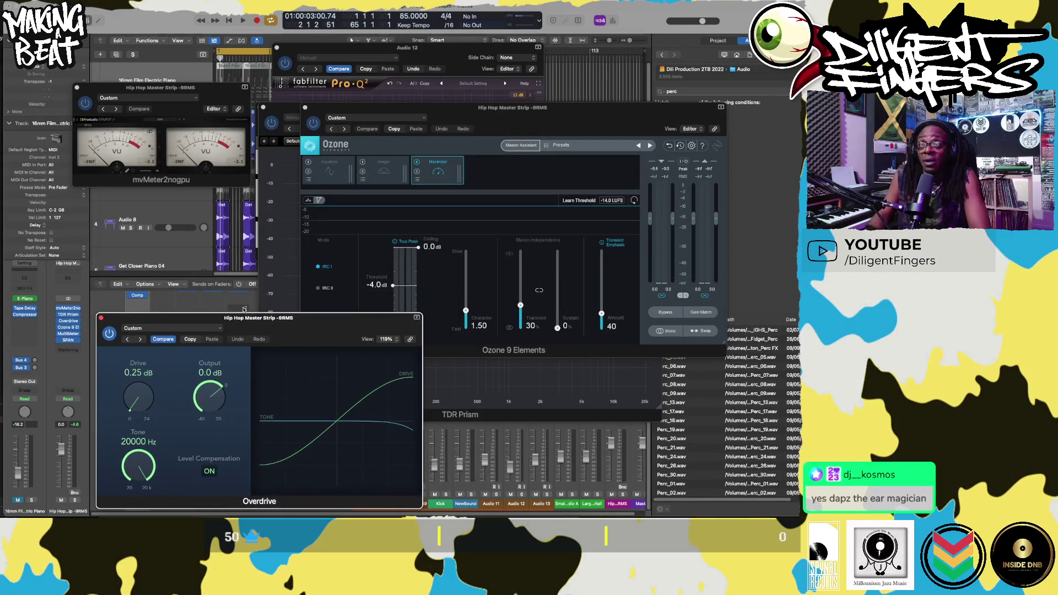
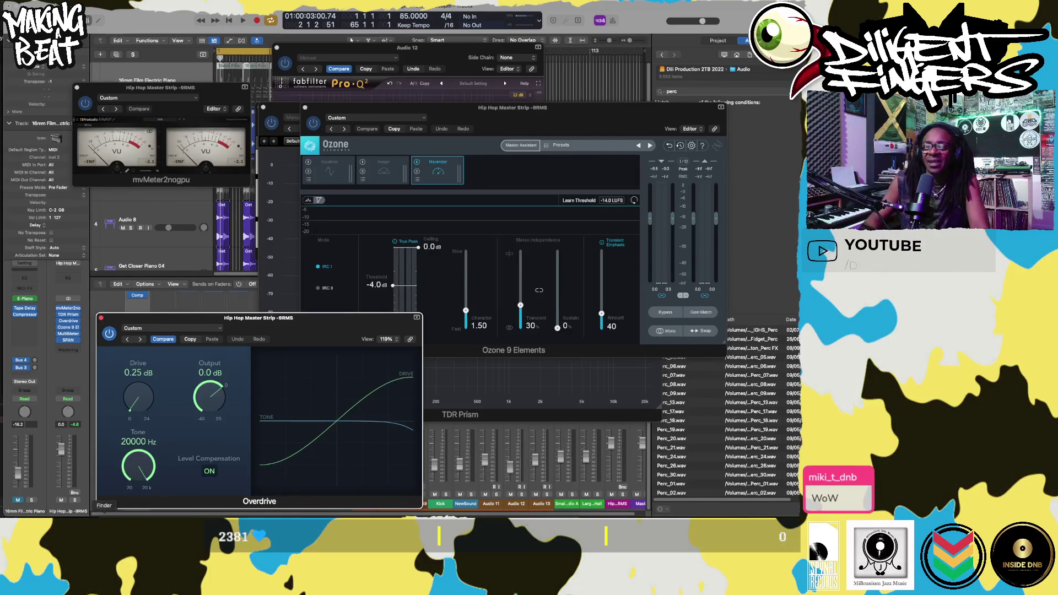
- Switch to Finder and browse the 00 DNB folder under 2022 in the Diligent Fingers folder
left_click(105, 528)
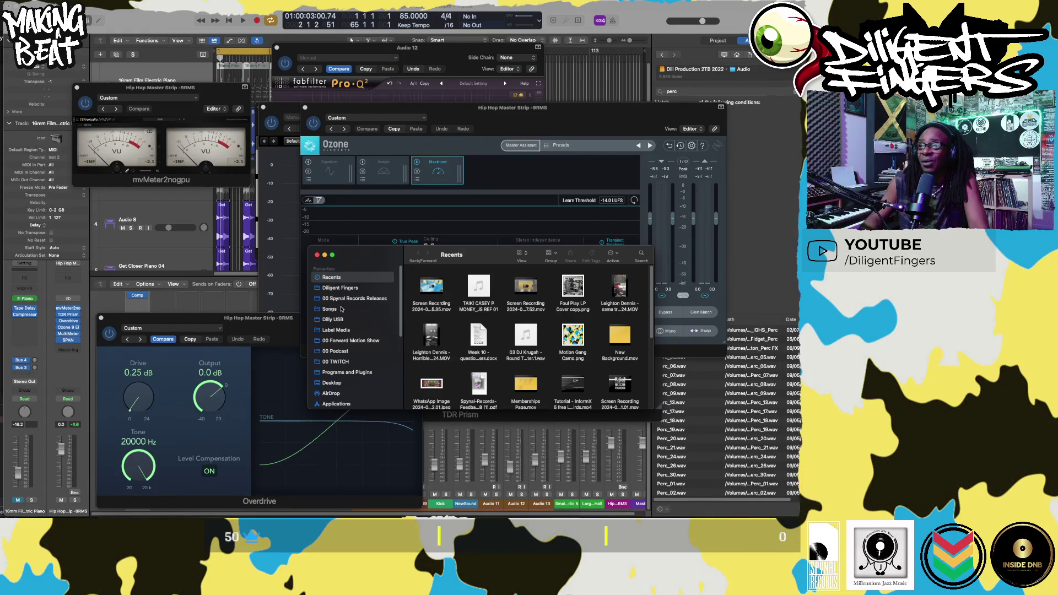
left_click(355, 288)
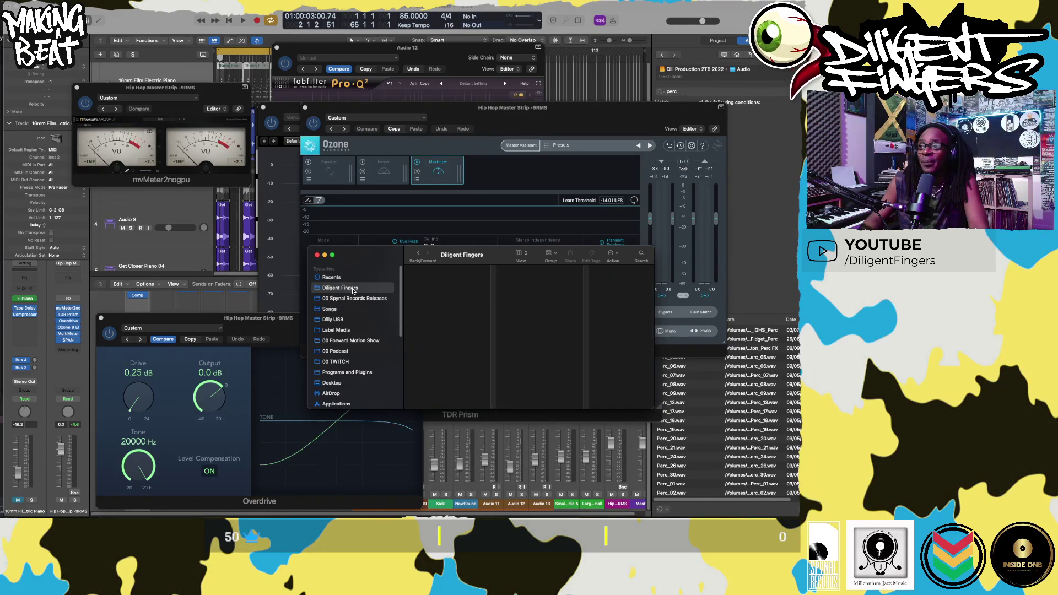
scroll(453, 354, "down", 5)
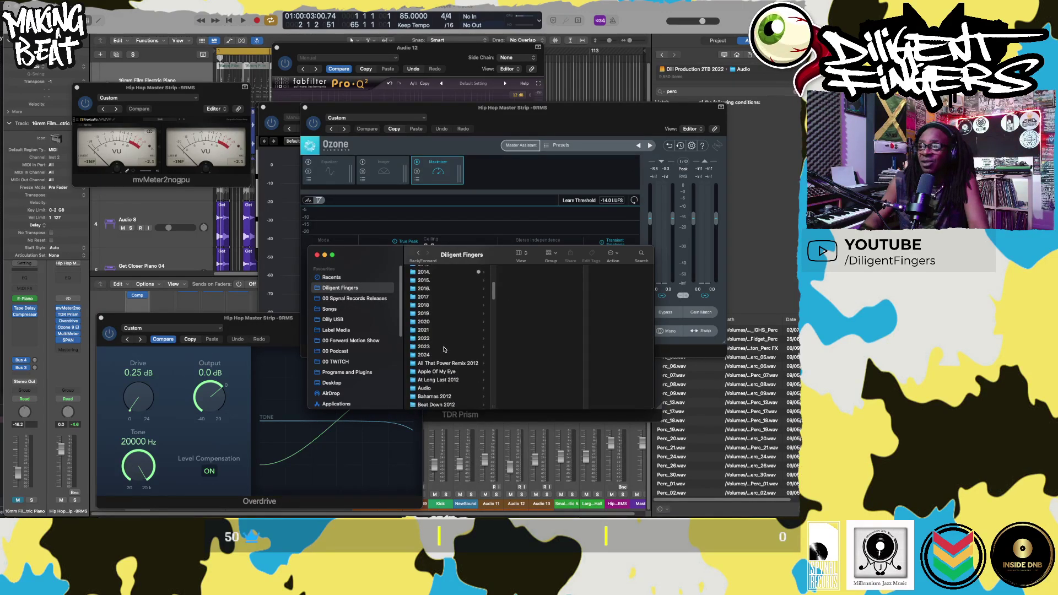
left_click(430, 345)
left_click(430, 339)
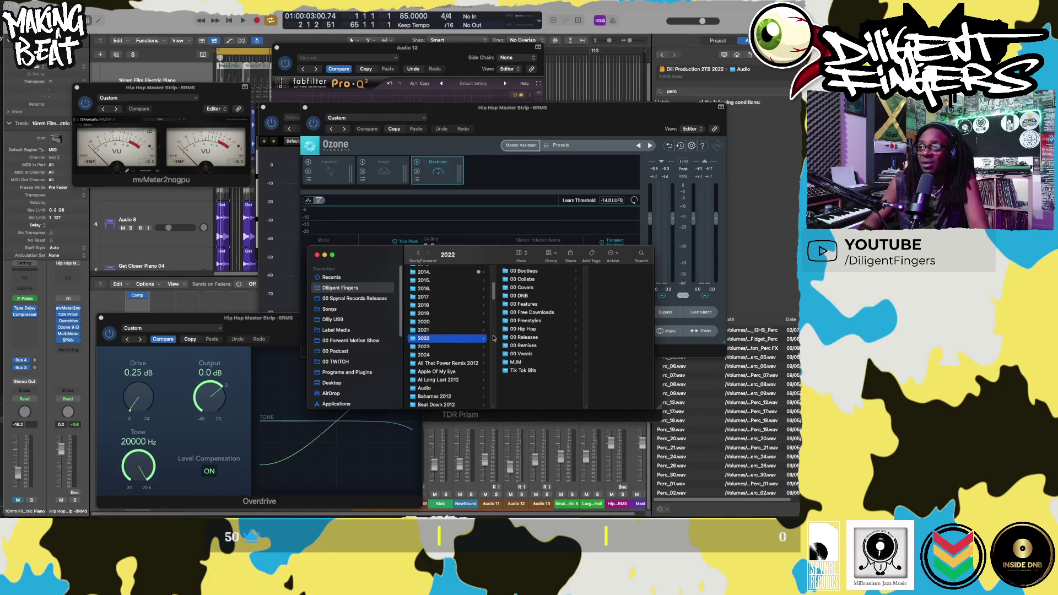
left_click(524, 296)
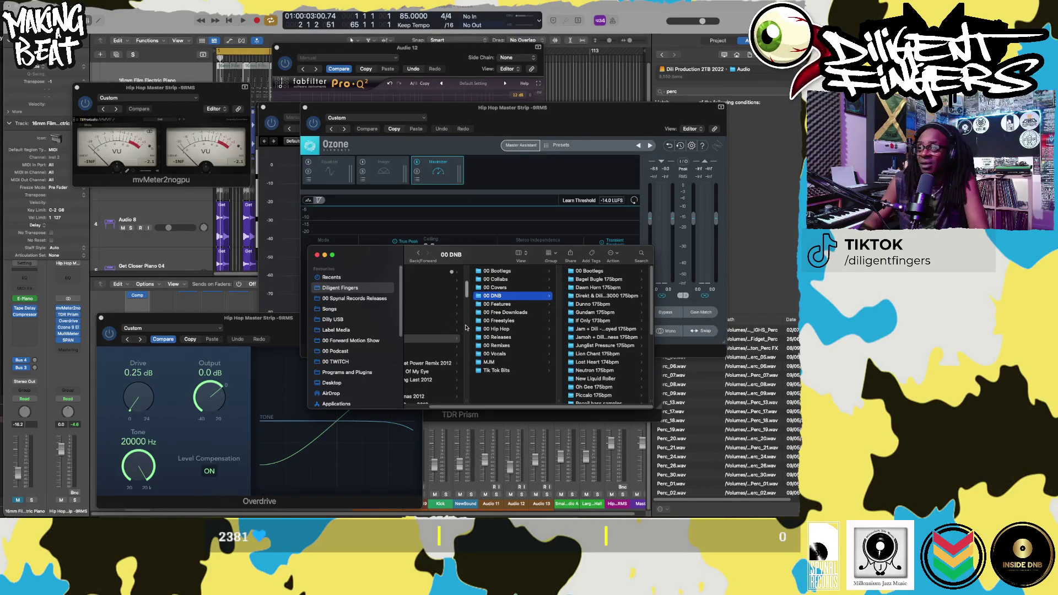
scroll(441, 325, "left", 2)
- Navigate through 2021, 00 DNB and 00 Dread EP to the Ray Keith - Sal's Theme remix 175bpm folder
left_click(449, 330)
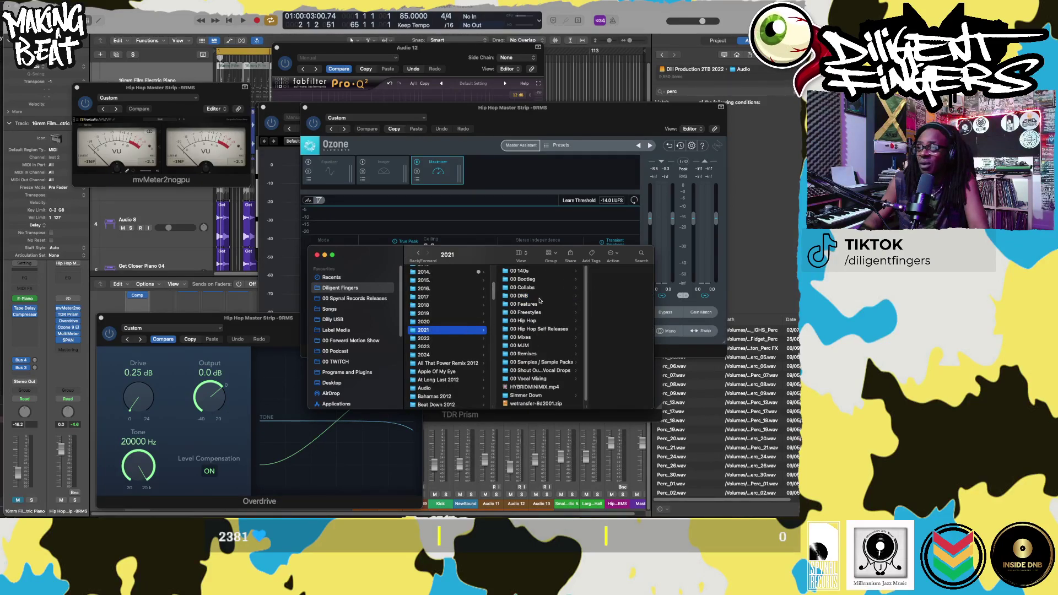
left_click(534, 296)
left_click(618, 279)
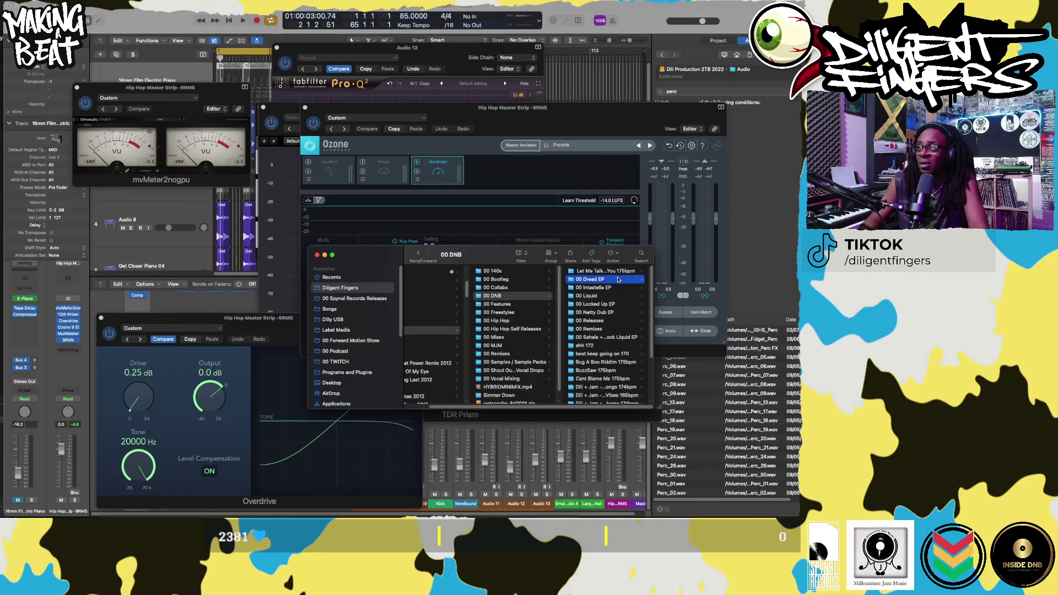
left_click(593, 296)
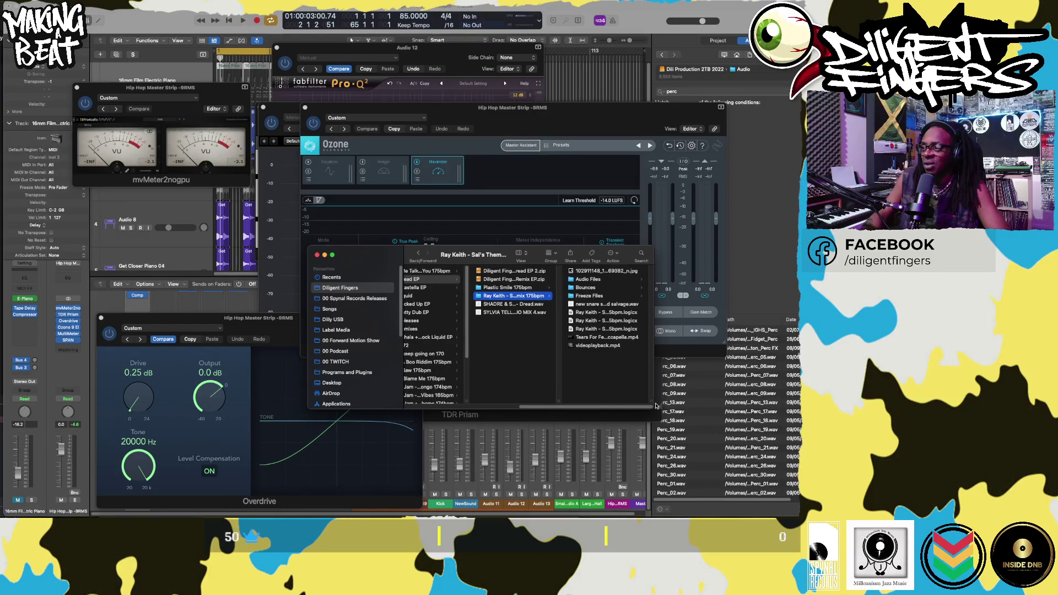
- Open Ray Keith - Sal's Theme - Diligent Fingers Remix 175bpm.logicx, saving and closing the Eternal project, replacing CamelCrusher with Phat FX and dismissing the missing plug-in alert
left_click_drag(653, 401, 794, 401)
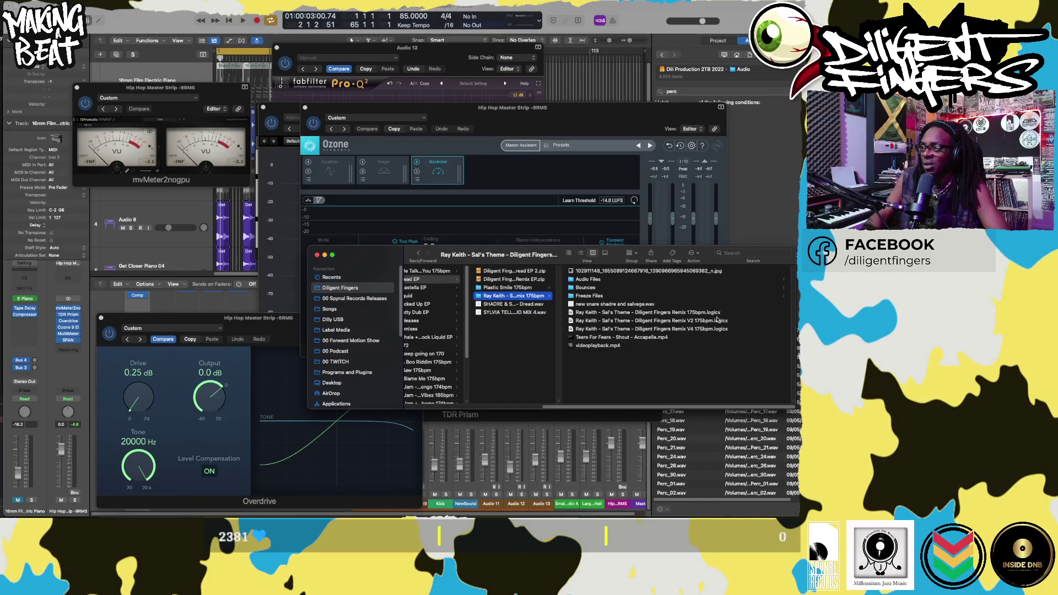
left_click(673, 313)
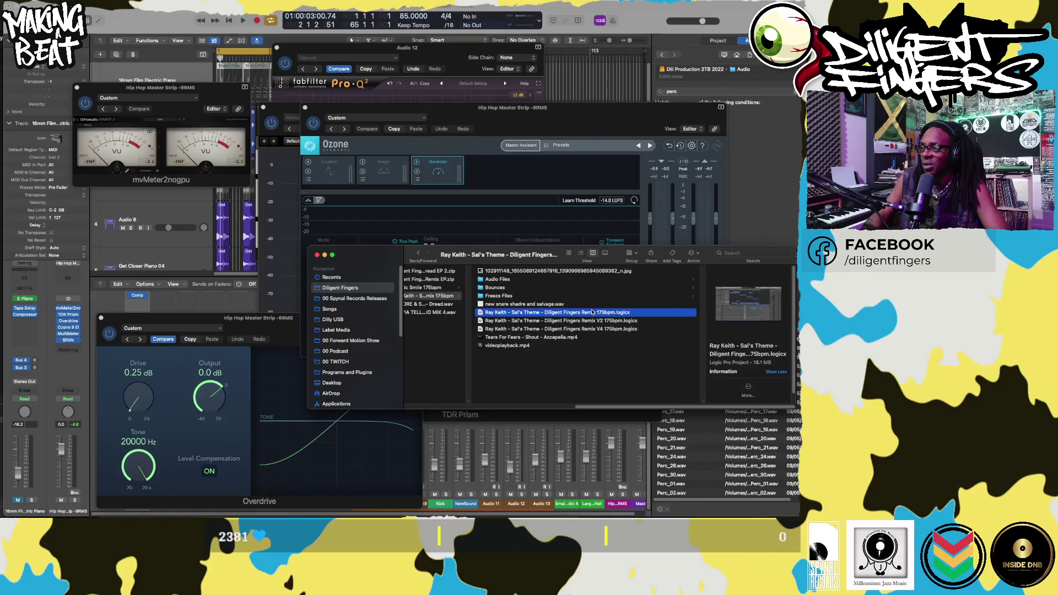
double_click(591, 313)
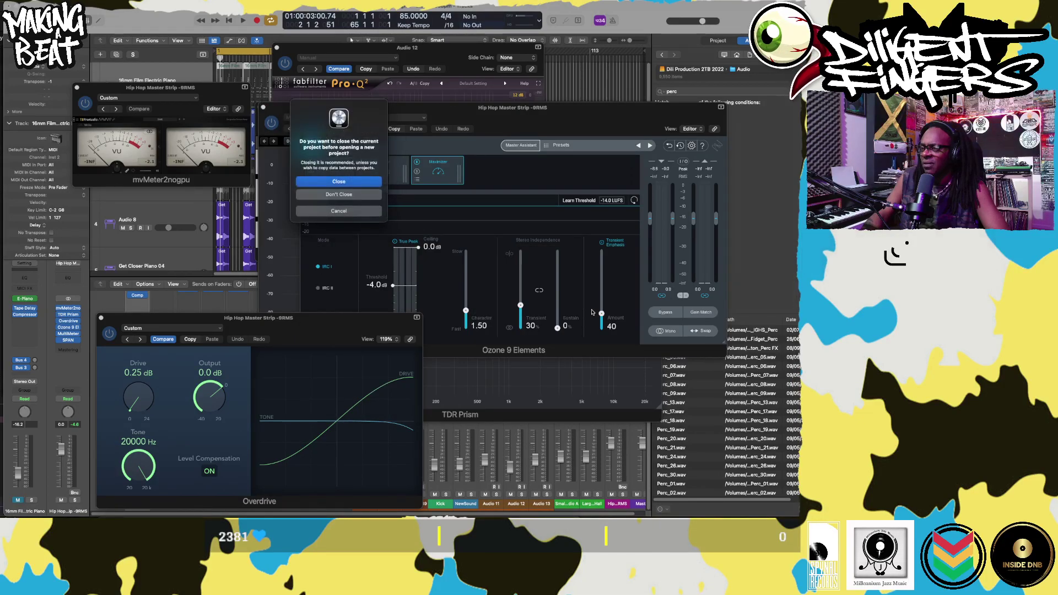
left_click(360, 184)
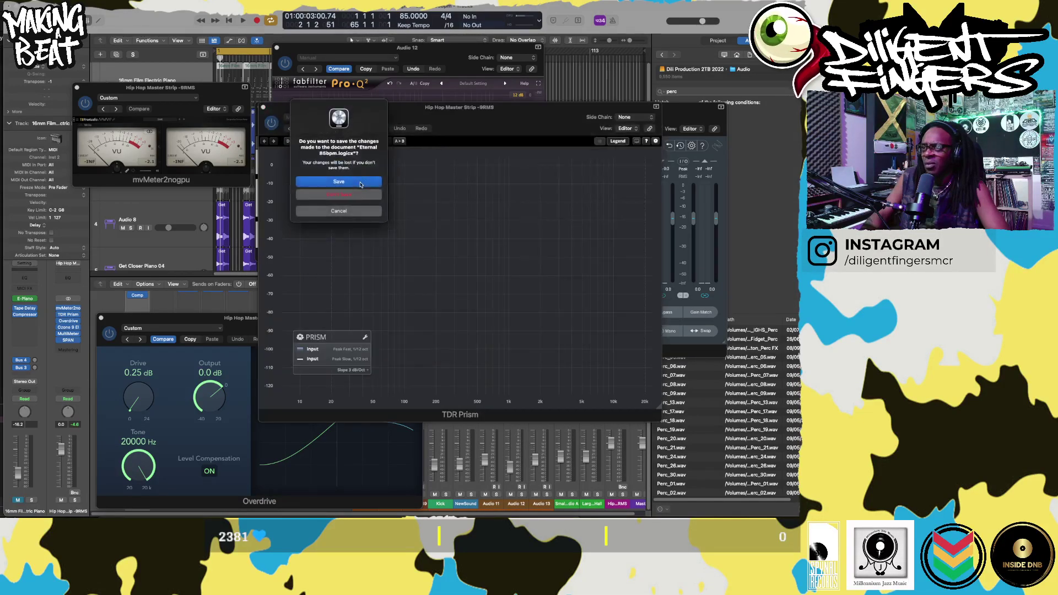
left_click(360, 184)
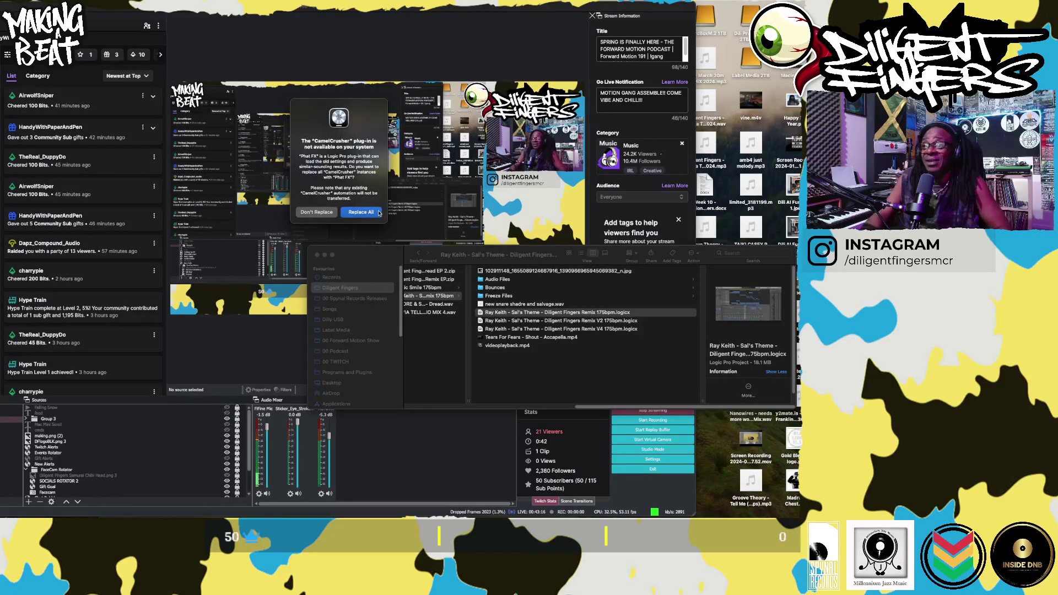
key("Return")
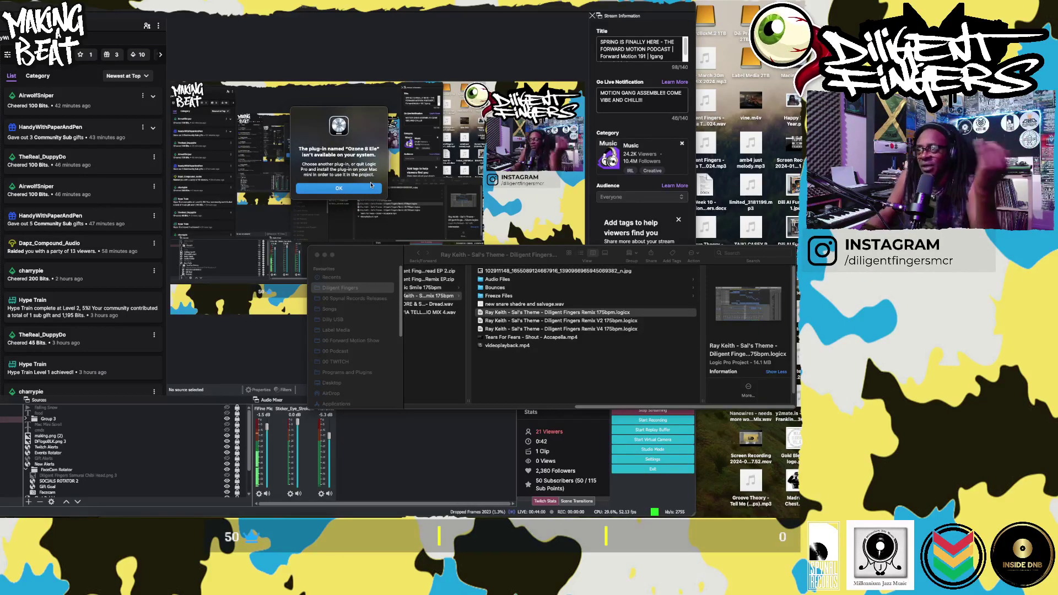
left_click(371, 185)
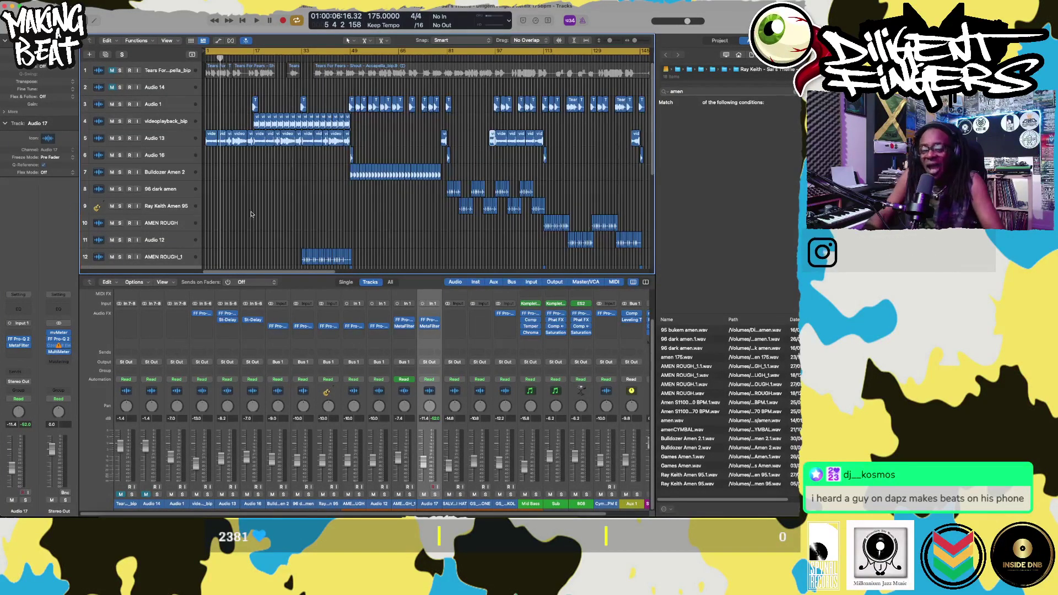
- Examine the full arrangement of the Sal's Theme remix across all its tracks
left_click(290, 199, "ctrl+alt")
left_click(289, 199, "ctrl+alt")
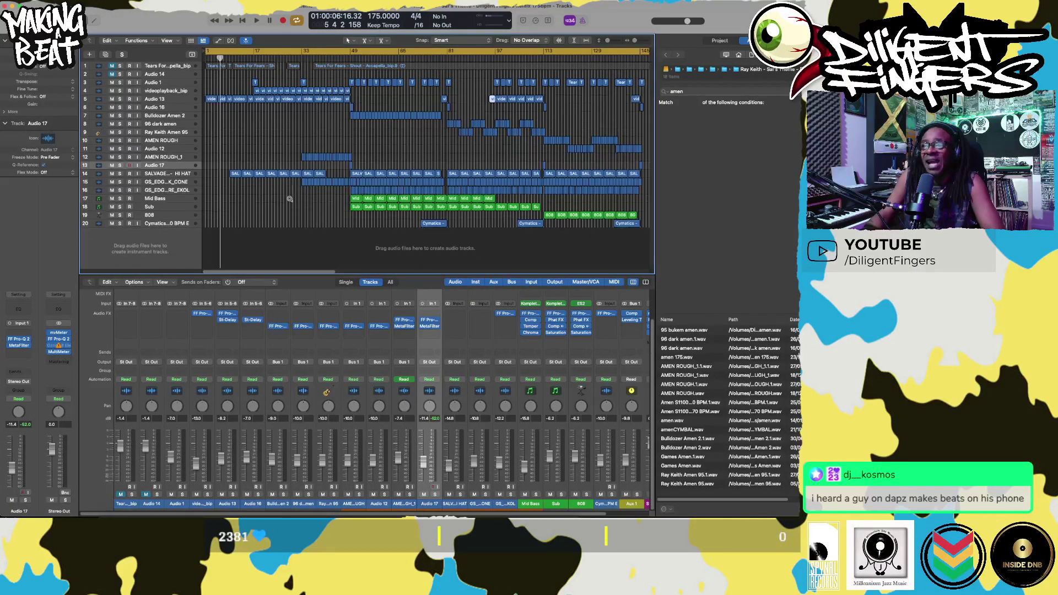
left_click(287, 200, "ctrl+alt")
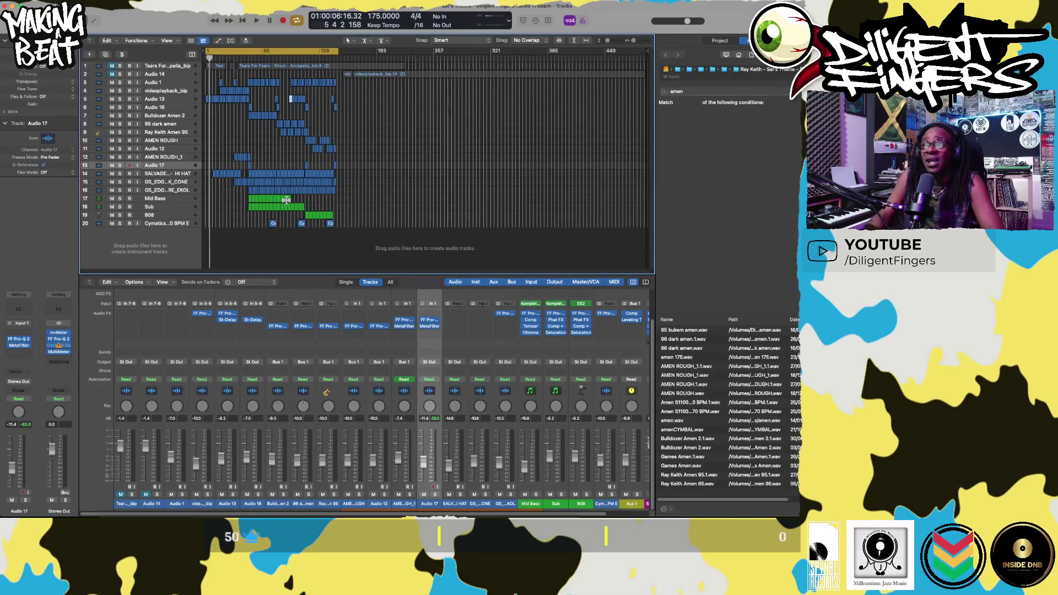
scroll(286, 200, "up", 5)
scroll(287, 203, "left", 5)
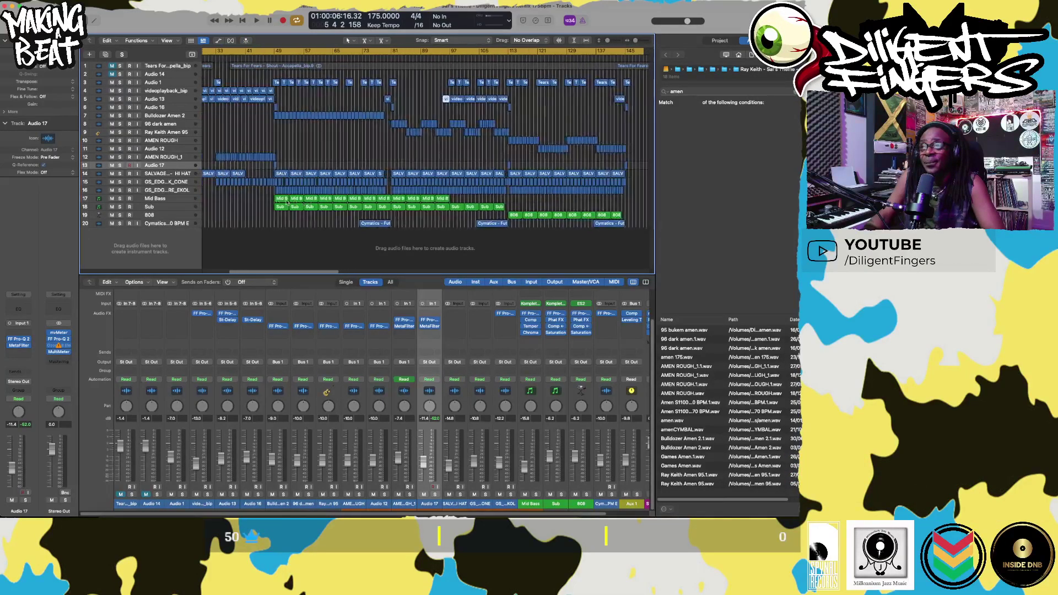
scroll(287, 201, "down", 6)
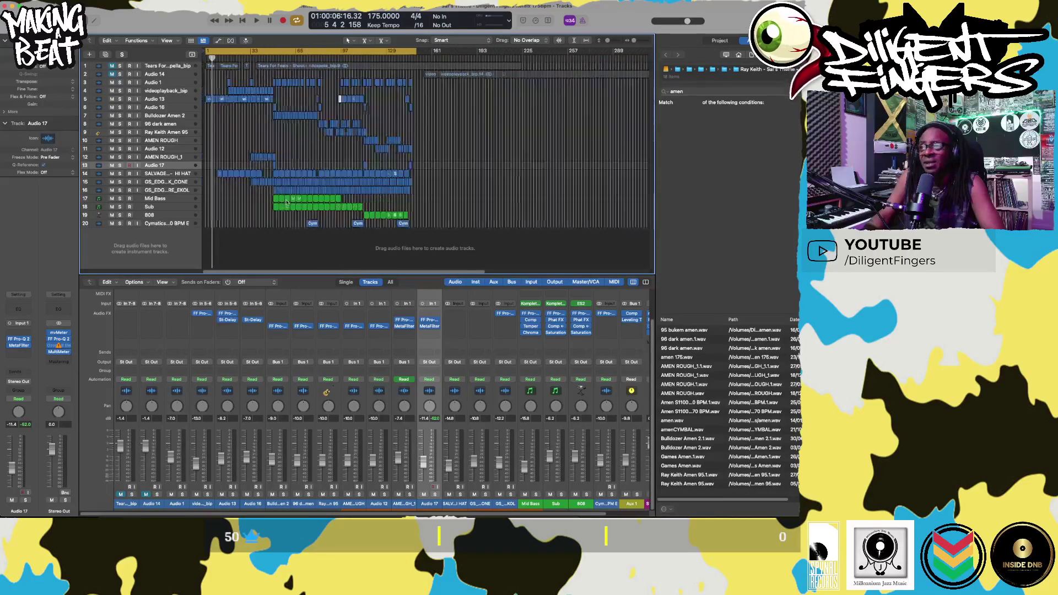
scroll(373, 132, "up", 2)
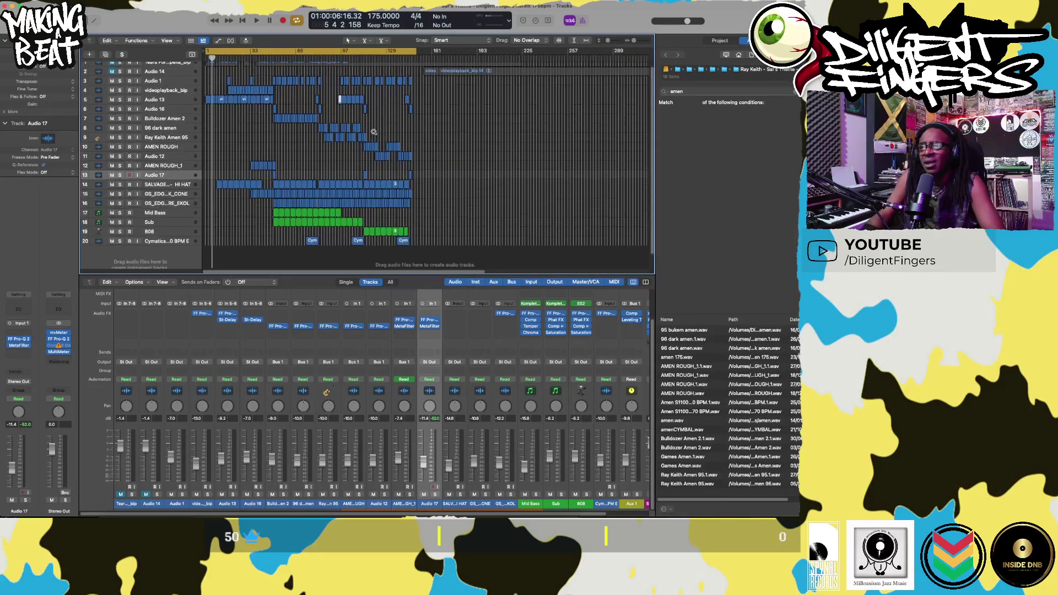
scroll(373, 132, "down", 4)
- Play the remix's opening briefly, stop it and look over the remaining channel strips in the mixer
key("space")
key("space")
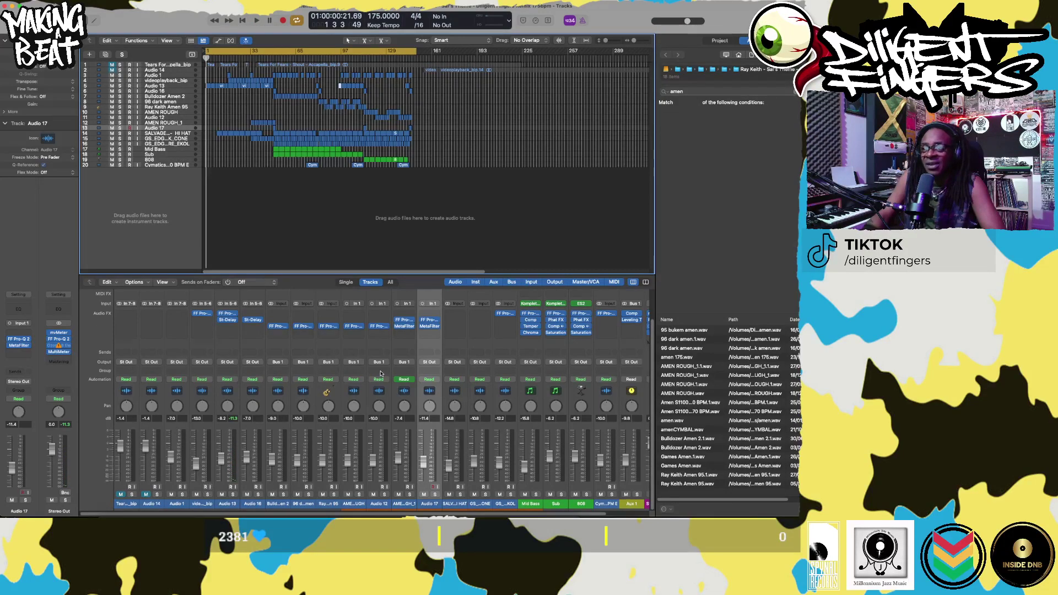
scroll(380, 374, "up", 3)
scroll(497, 383, "right", 3)
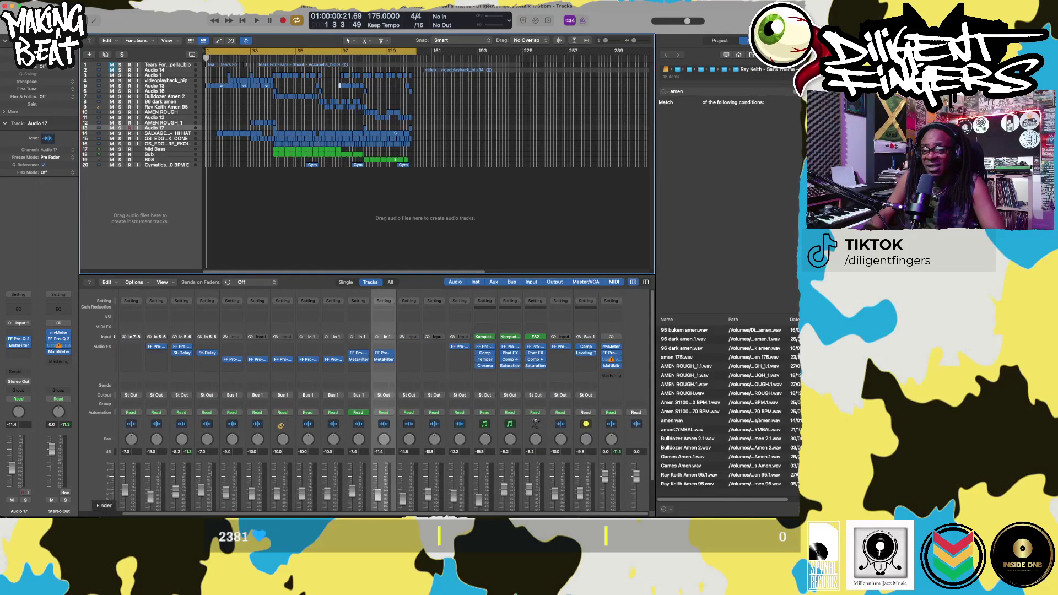
- Switch to Finder and check the 00 Remixes folder inside 2021's 00 DNB folder
left_click(104, 528)
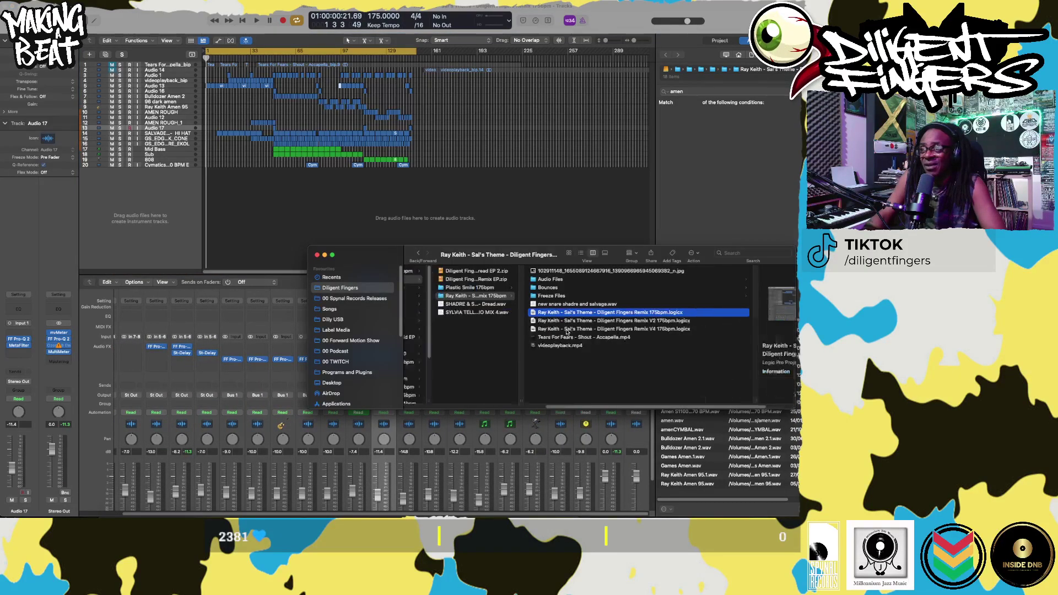
scroll(570, 336, "left", 5)
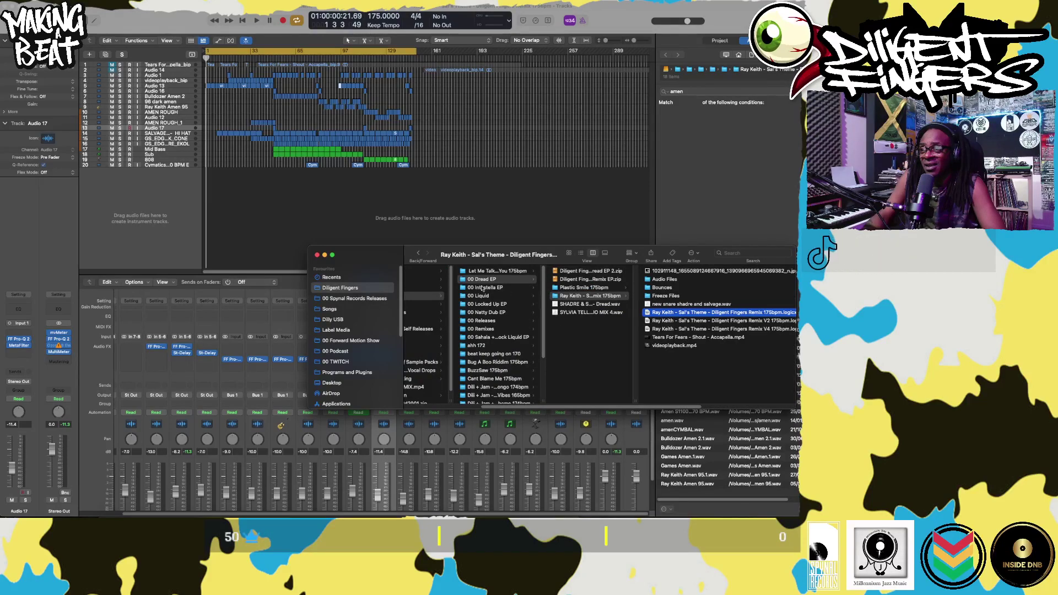
left_click(499, 329)
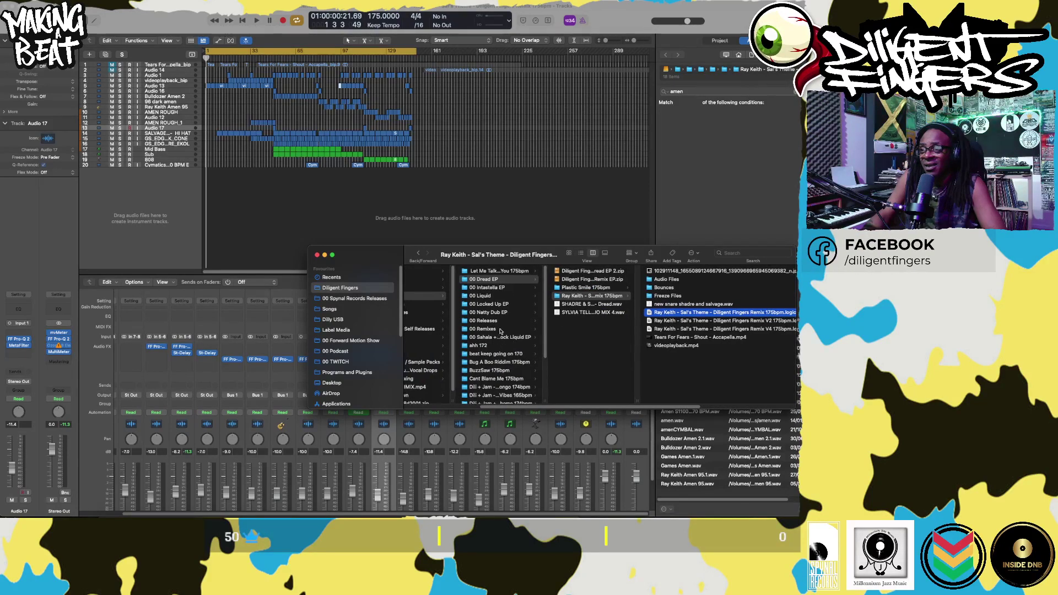
- Open the Ray Keith - Chopper ( Dili Remix ) 175bpm project from 00 Remixes under 2022, closing the current project
scroll(551, 309, "left", 5)
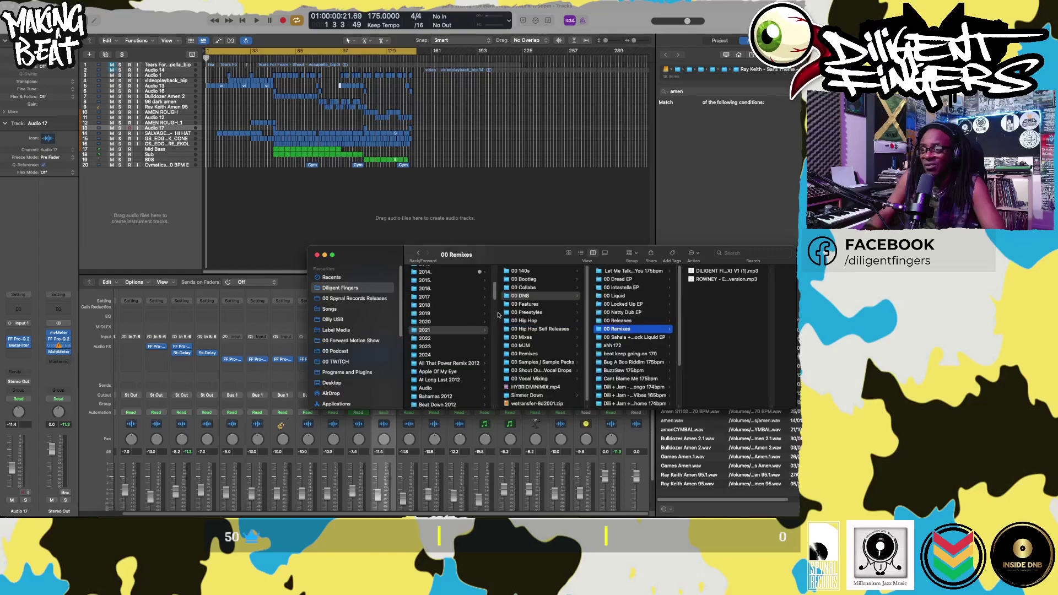
left_click(423, 338)
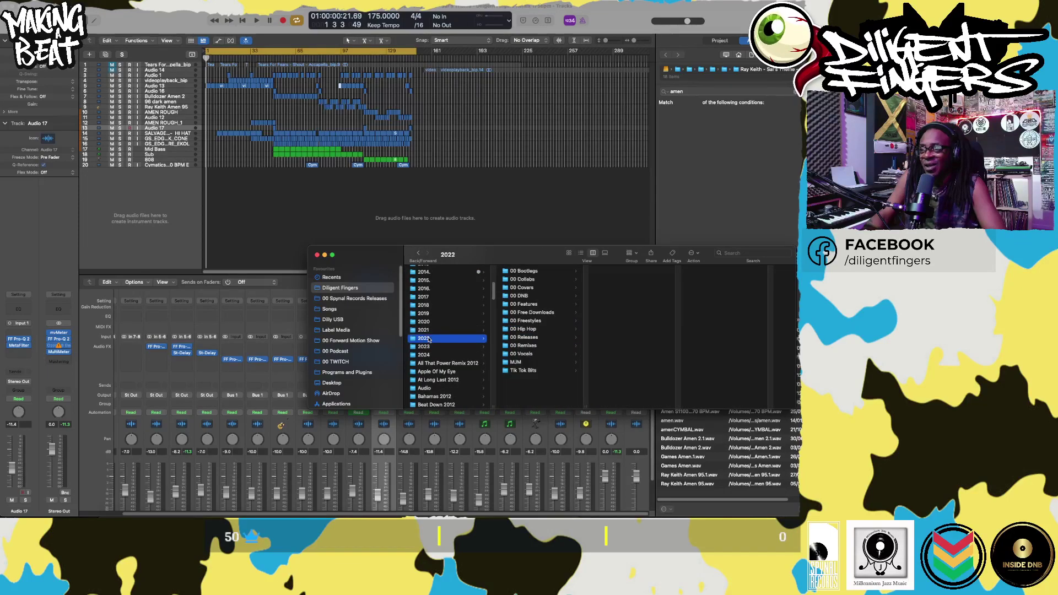
left_click(532, 346)
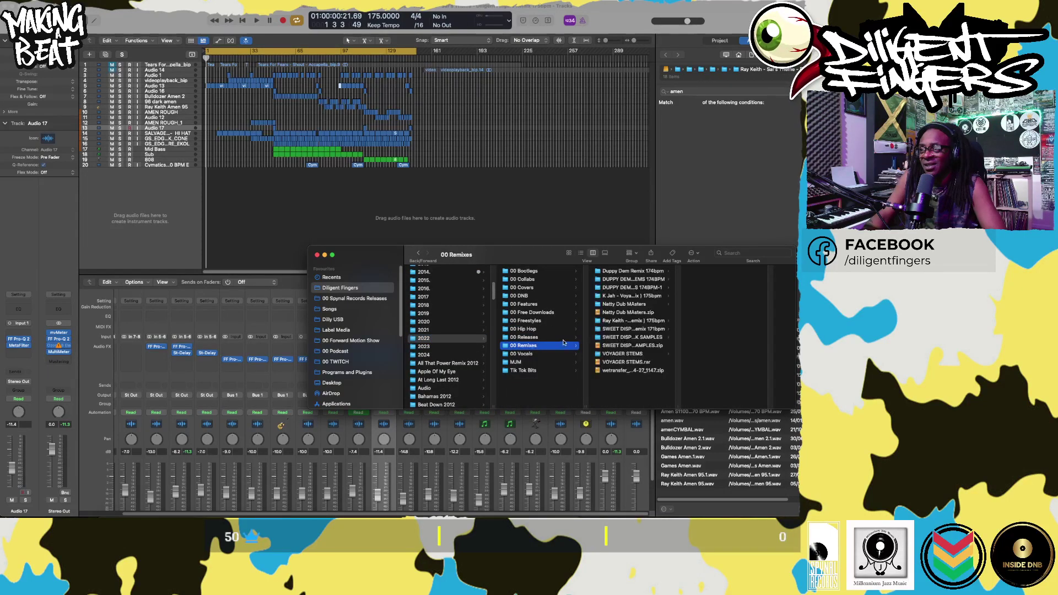
left_click(641, 322)
left_click(725, 320)
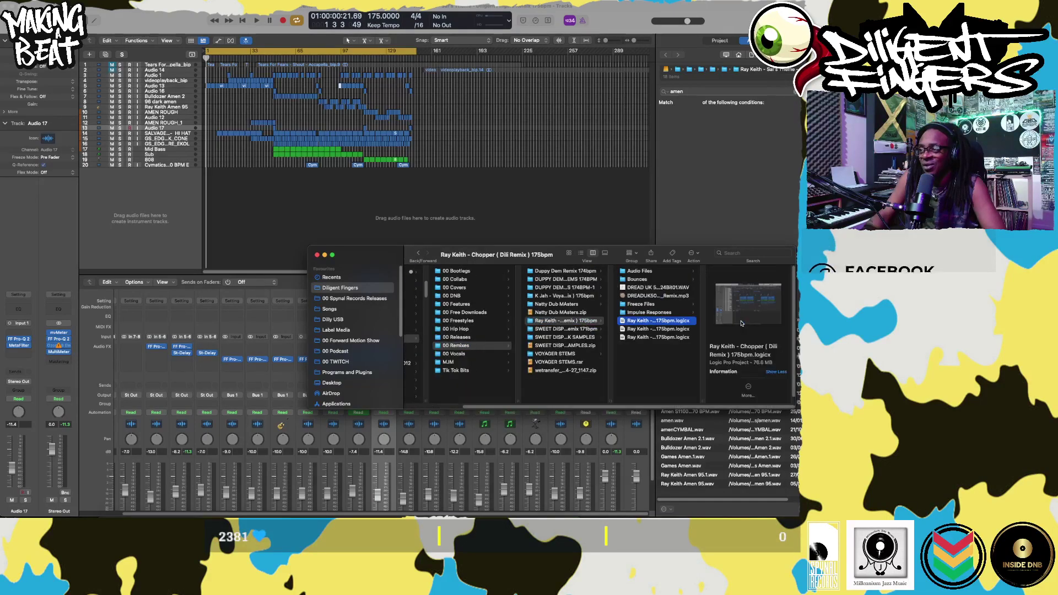
double_click(654, 321)
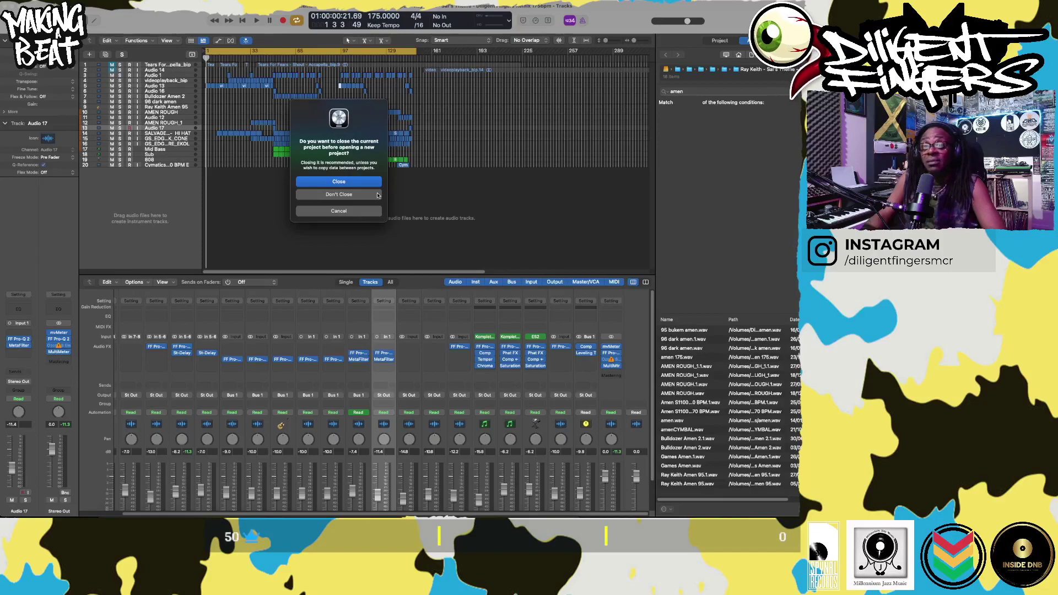
left_click(325, 183)
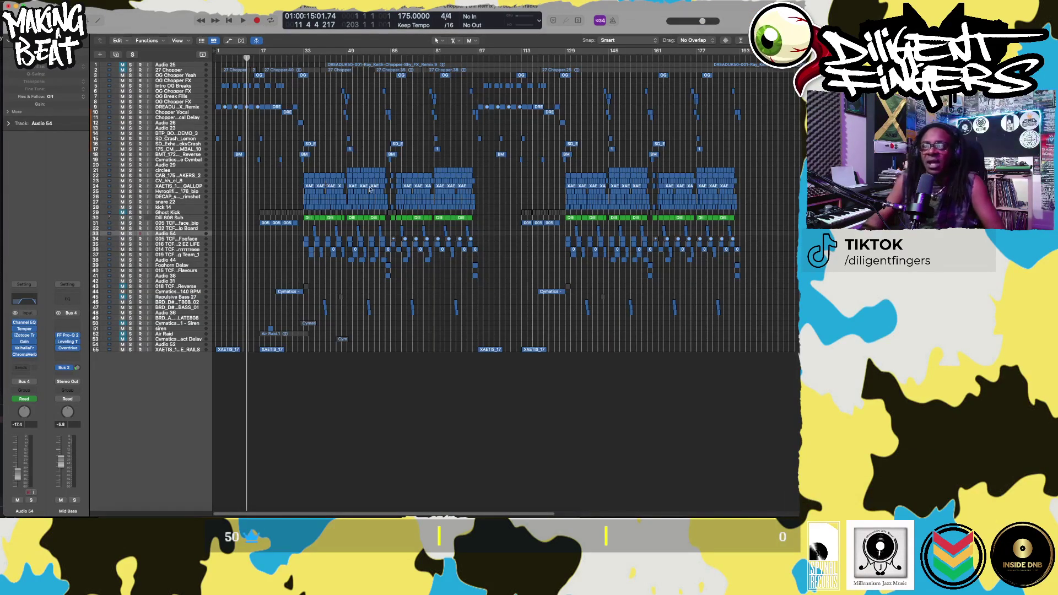
- Play the Chopper remix briefly from its beginning and stop it
key("Return")
key("space")
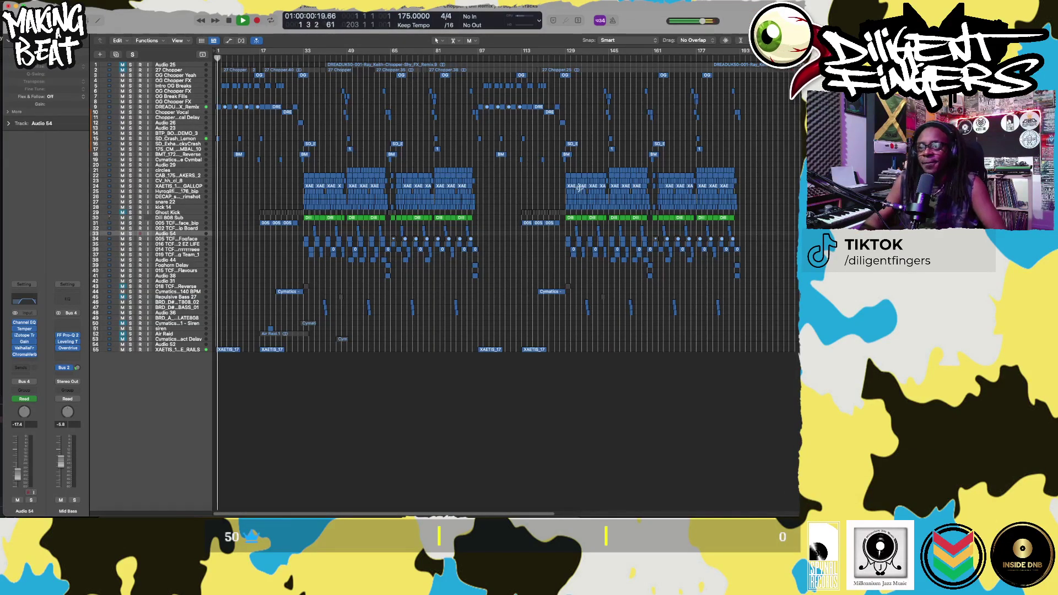
key("space")
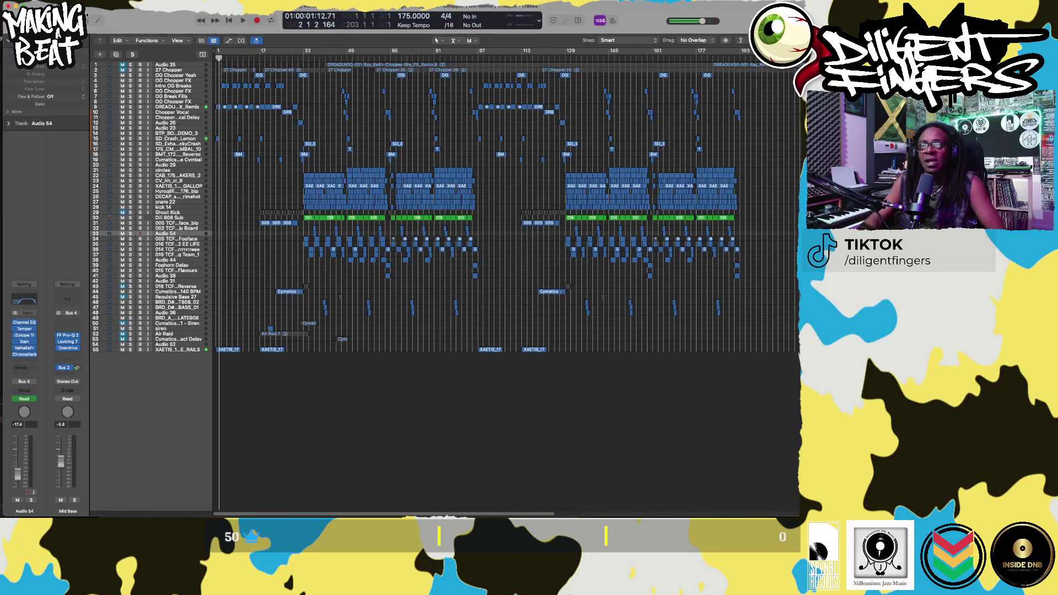
- Show the mixer, enlarge its area to reveal the plug-in slots and look over the channel strips up to the Dili 808 Sub
key("x")
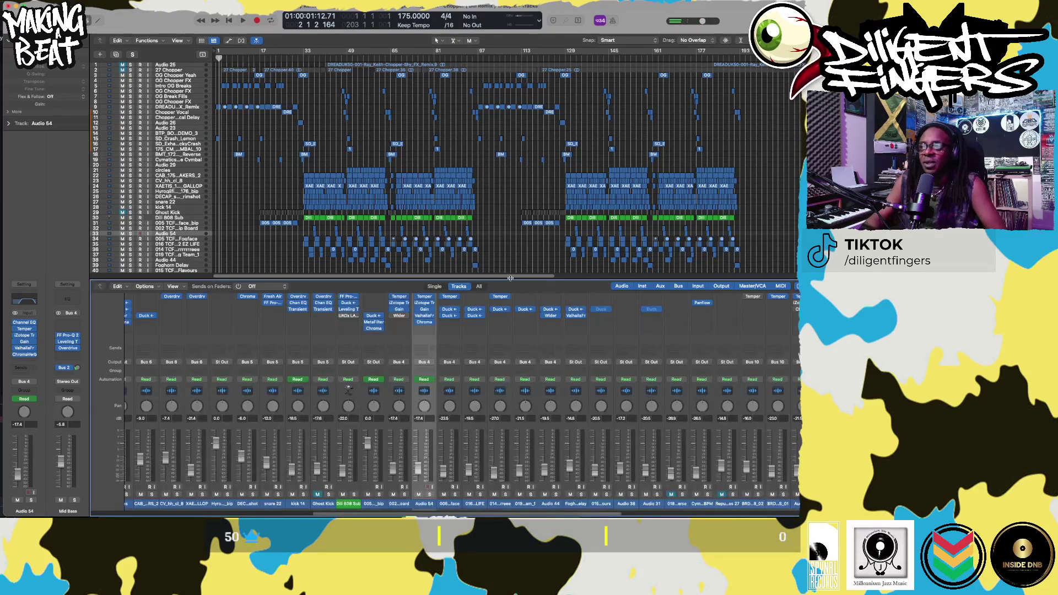
left_click_drag(504, 277, 516, 218)
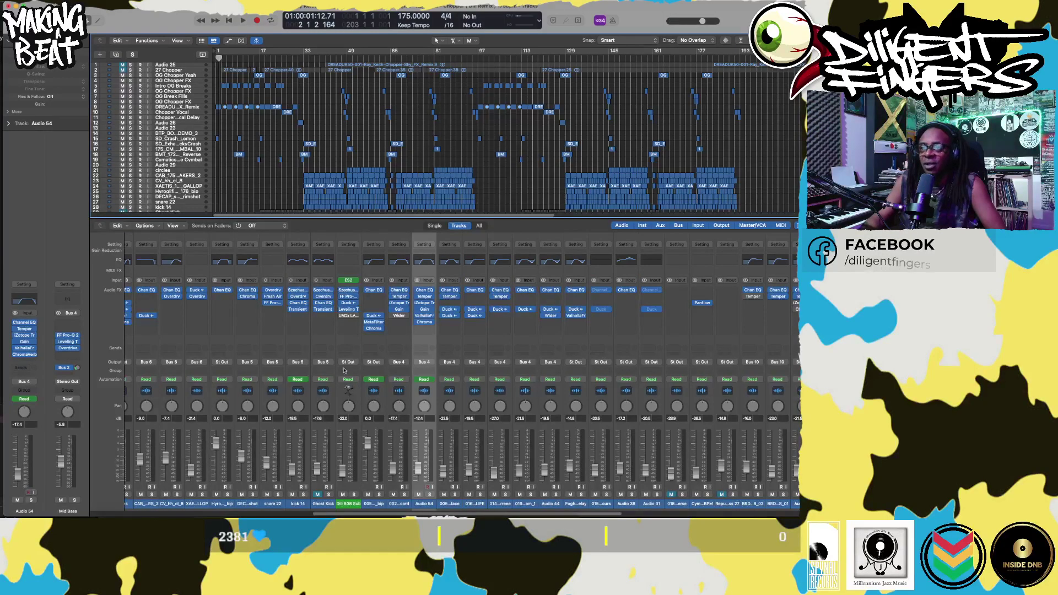
scroll(340, 368, "left", 10)
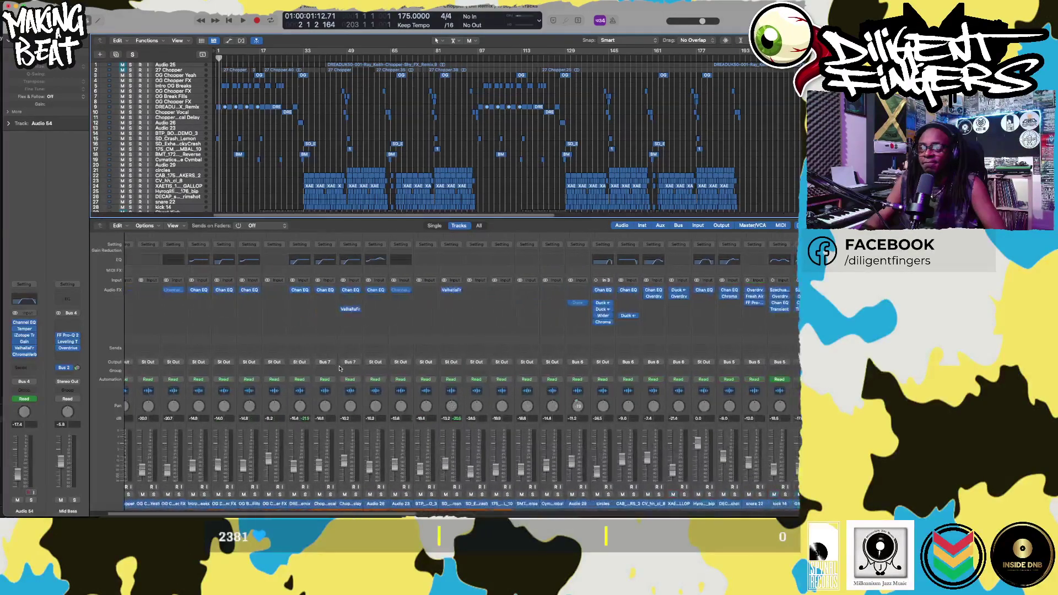
scroll(340, 368, "right", 3)
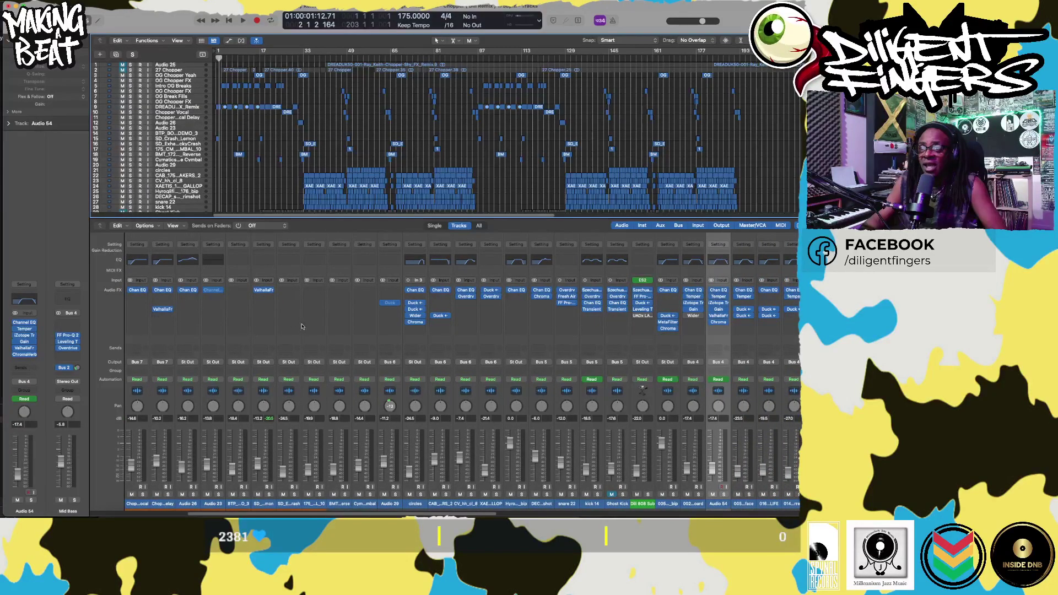
scroll(452, 326, "right", 10)
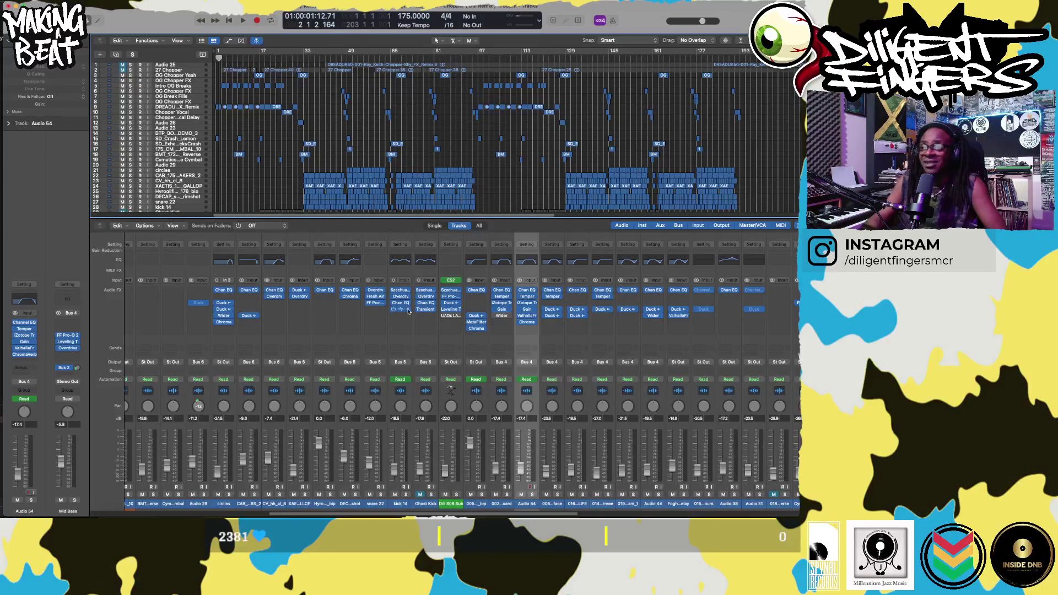
scroll(400, 312, "right", 3)
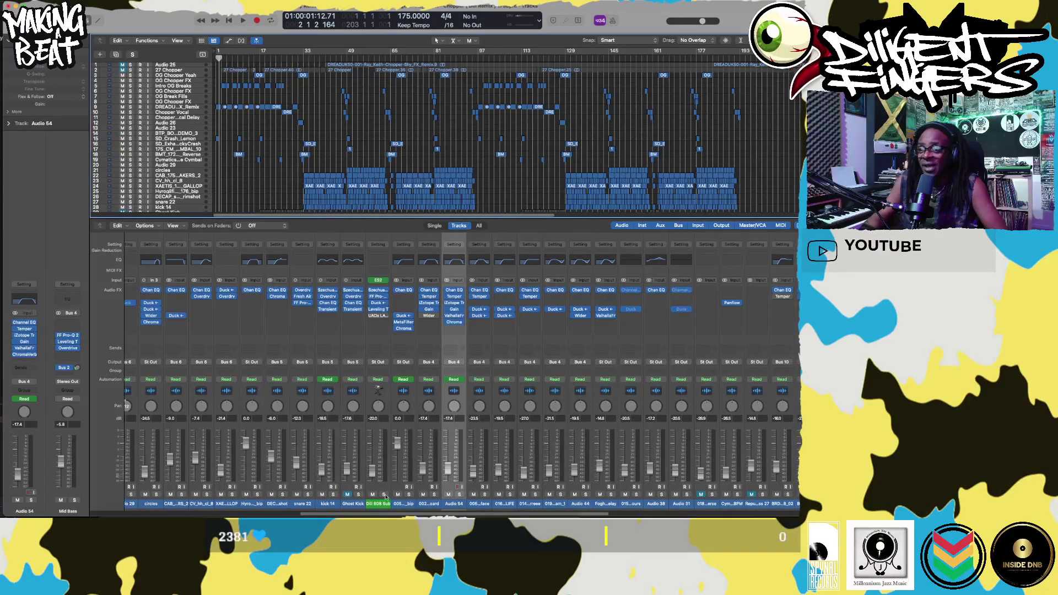
- Select the Dili 808 Sub channel and open its Leveling Tool and UADx LA-2A Tube Compressor, moving the Leveling Tool window aside
left_click(384, 498)
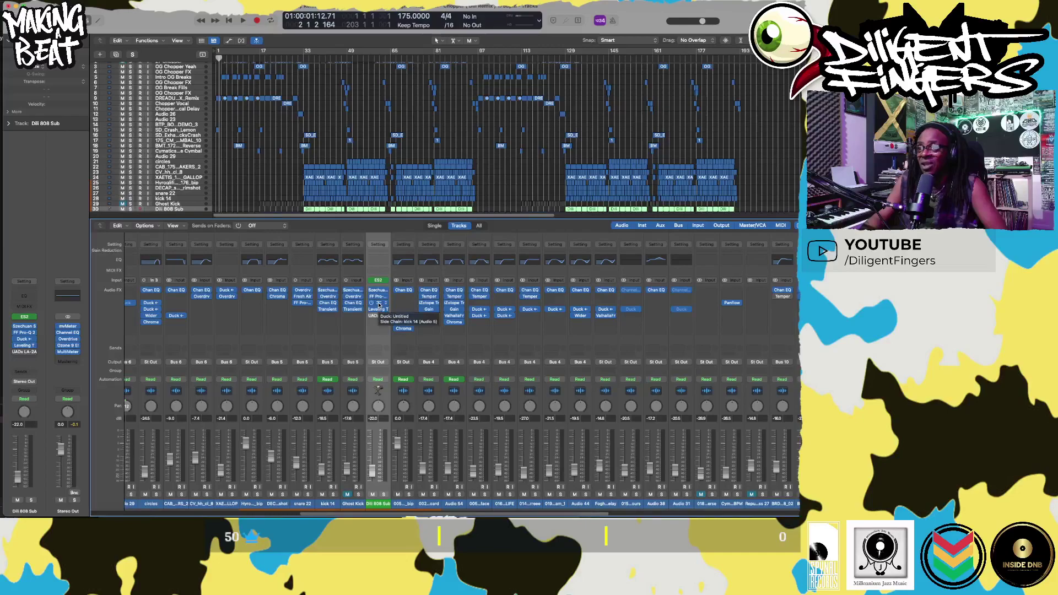
left_click(378, 310)
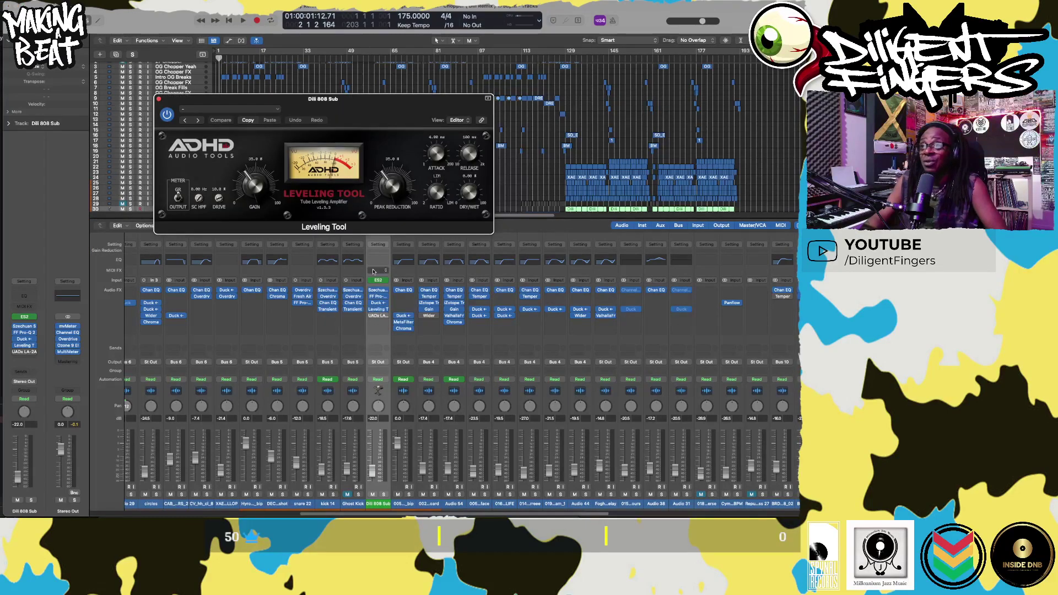
left_click_drag(346, 109, 443, 66)
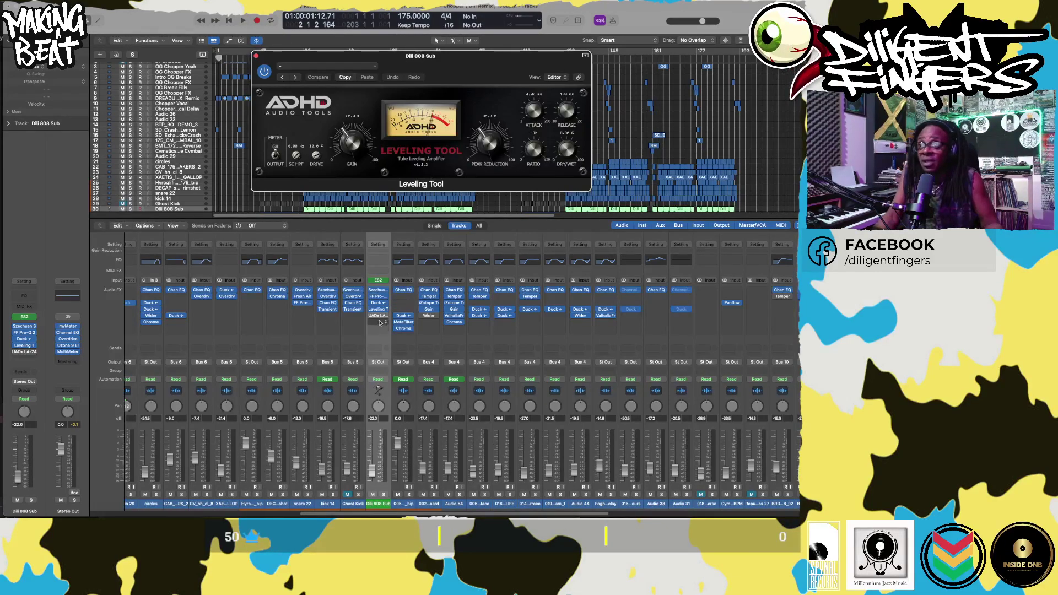
left_click(377, 316)
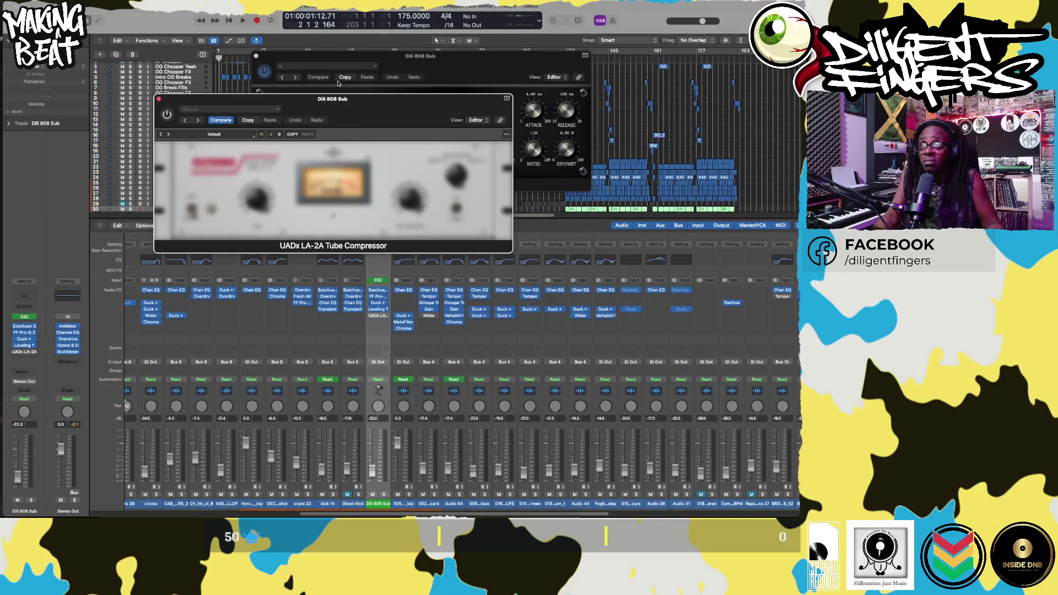
- Place the LA-2A Tube Compressor window below the Leveling Tool to compare them, then close both windows
left_click_drag(358, 102, 455, 200)
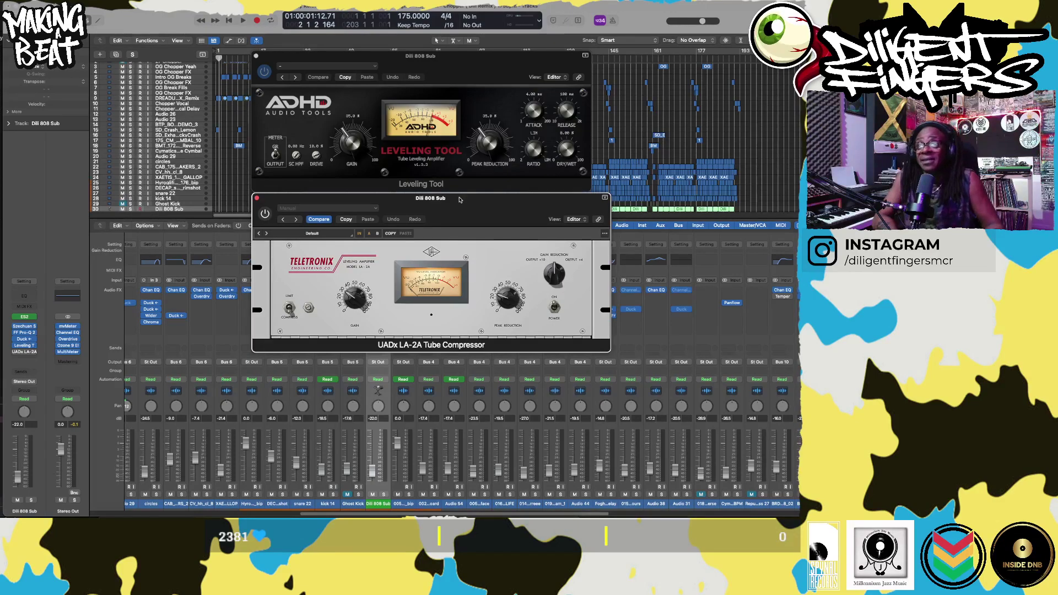
left_click_drag(469, 64, 490, 65)
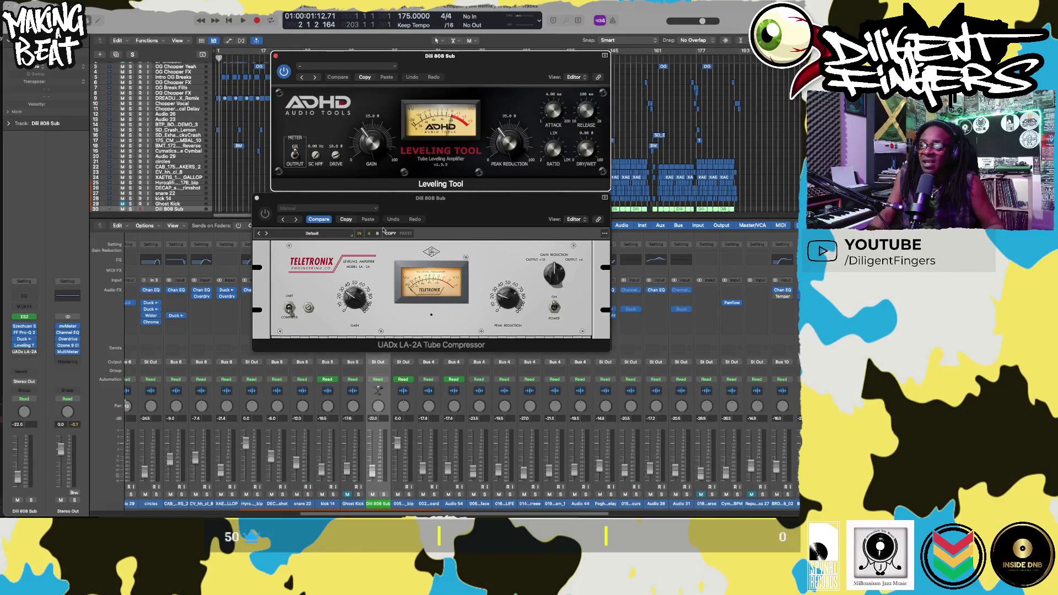
left_click(276, 56)
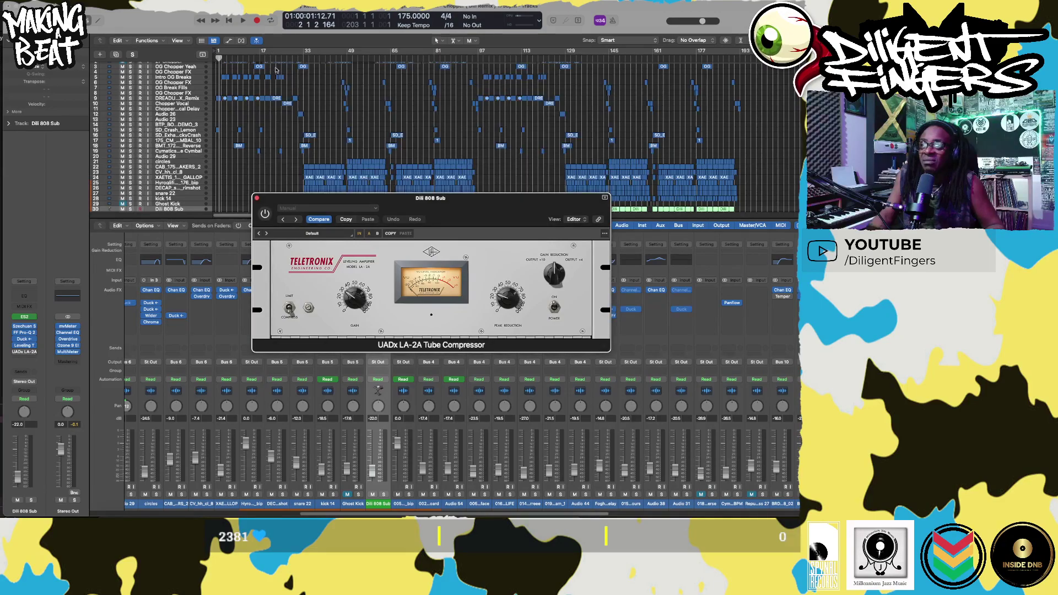
left_click(256, 198)
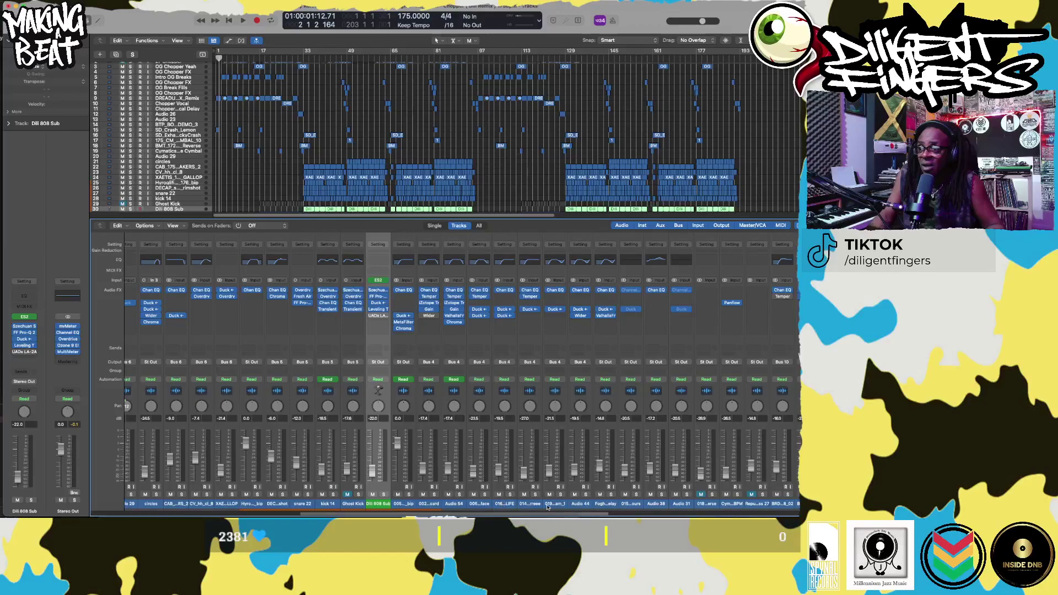
- Play the drop from bar 33 and look through the arrangement's tracks, focusing on the drum regions around bars 32 to 39
scroll(524, 496, "left", 1)
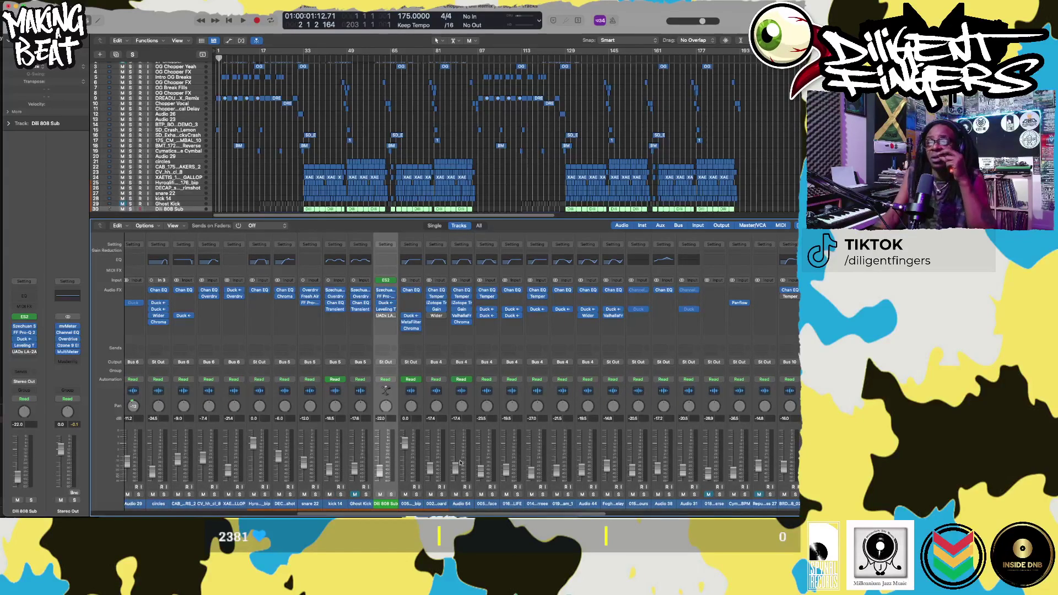
key("space")
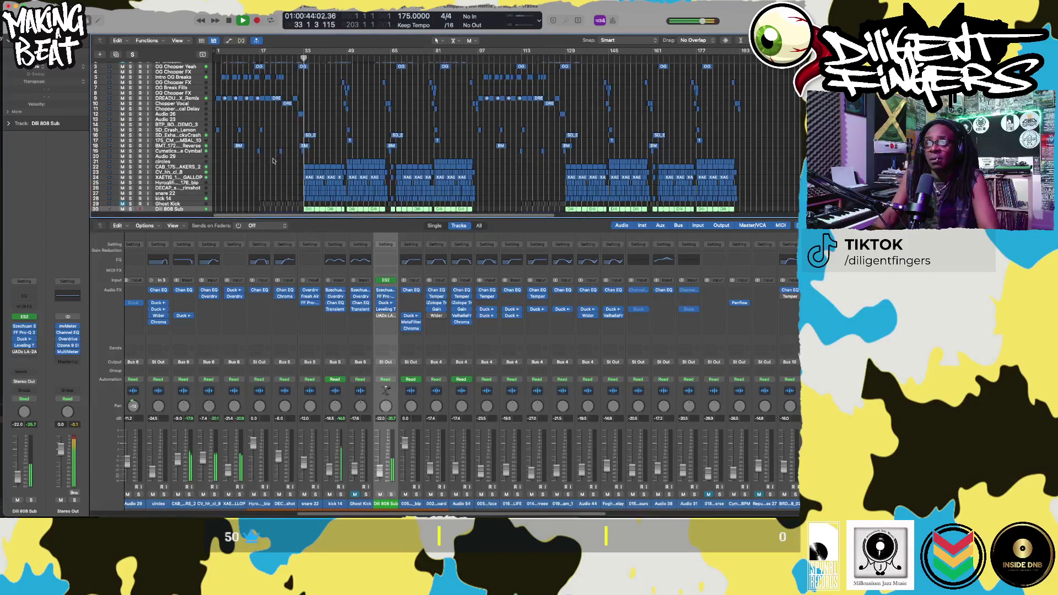
left_click(305, 60)
scroll(188, 168, "down", 6)
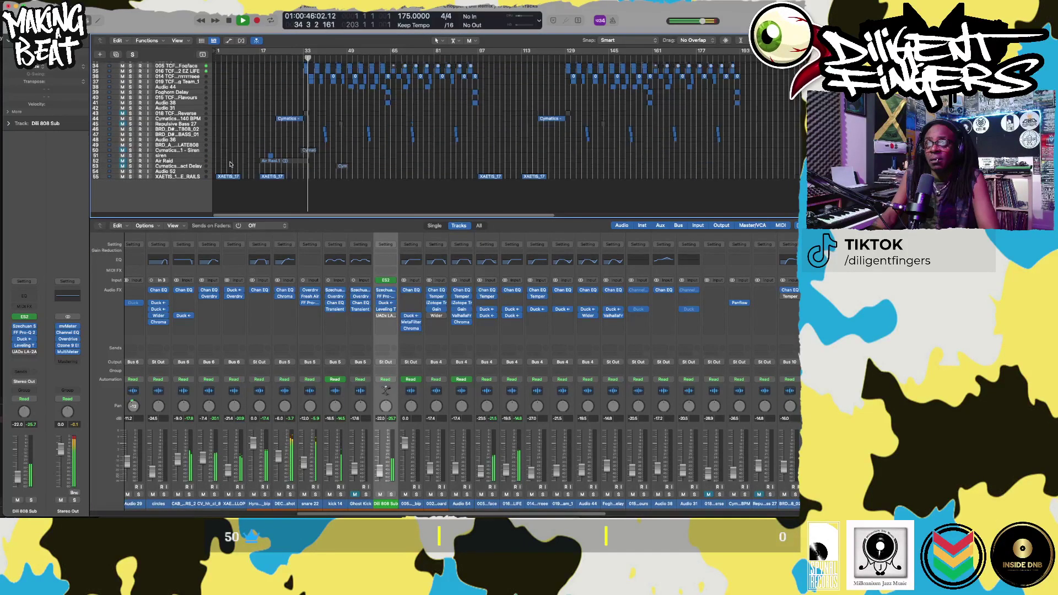
scroll(231, 164, "up", 6)
scroll(231, 164, "down", 2)
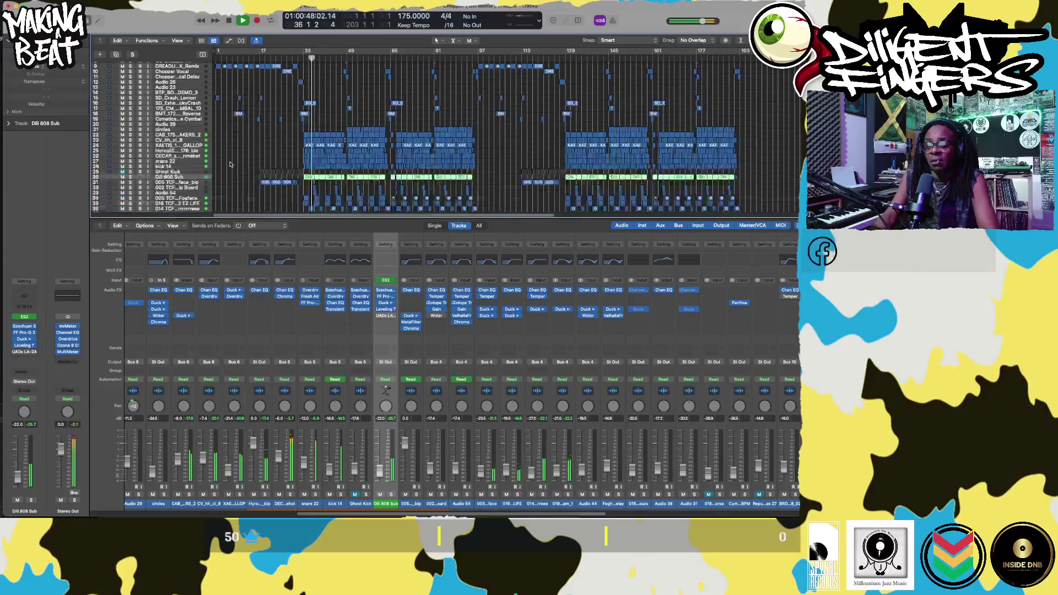
scroll(230, 163, "up", 2)
scroll(230, 162, "up", 5)
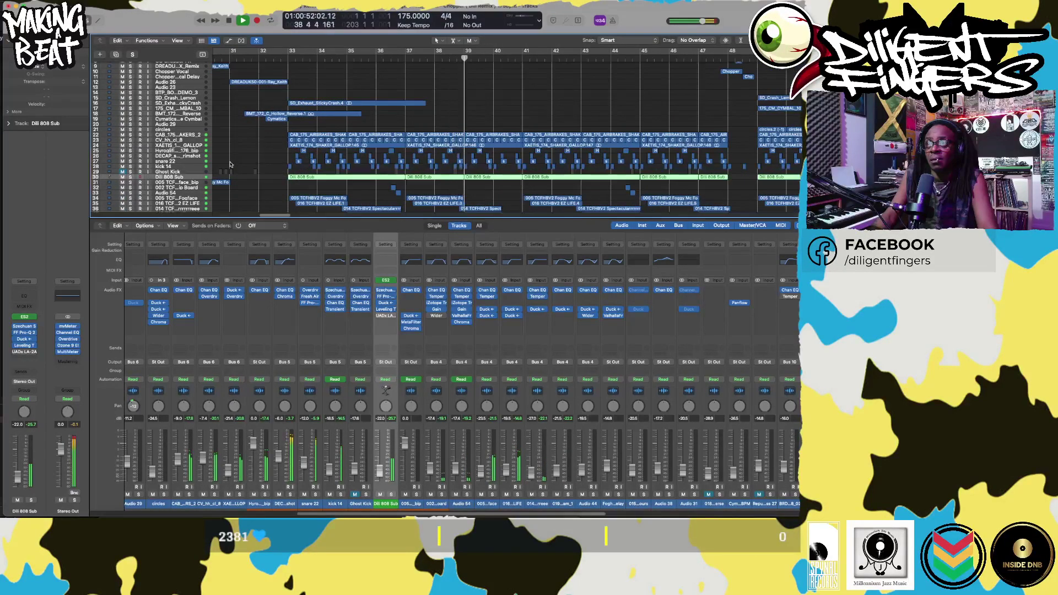
scroll(231, 164, "up", 4)
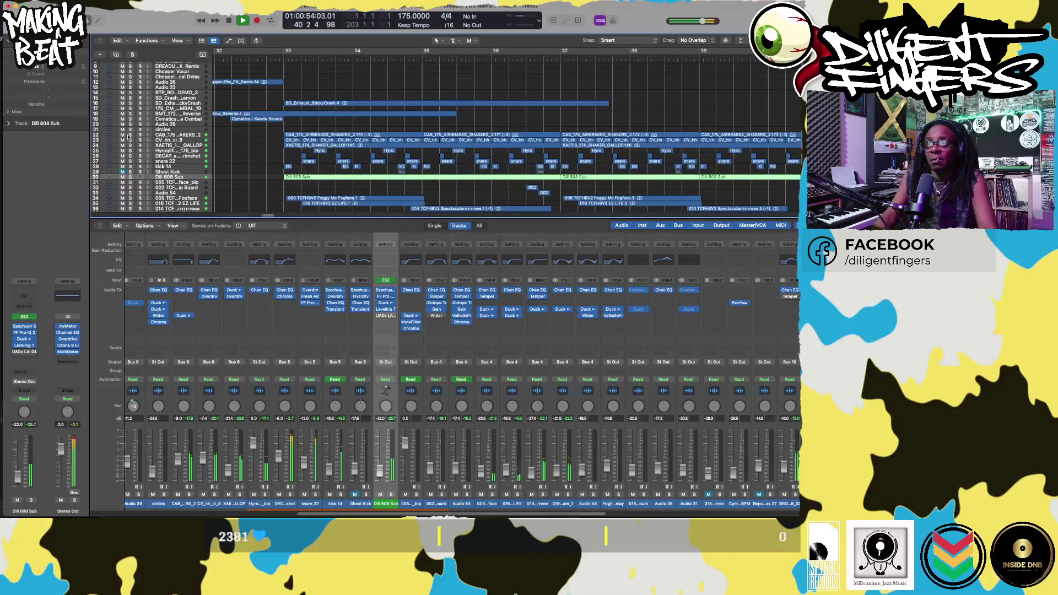
- Solo the drum tracks 22 to 28, from the Airbrakes shakers through kick 14, and listen to them up to bar 49
left_click_drag(130, 135, 131, 160)
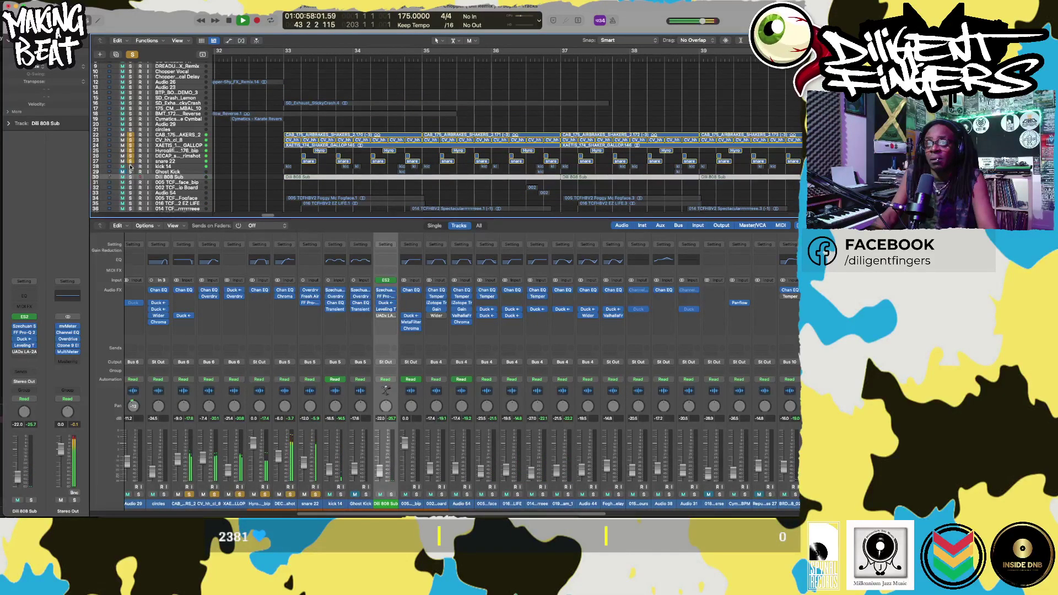
left_click(130, 166)
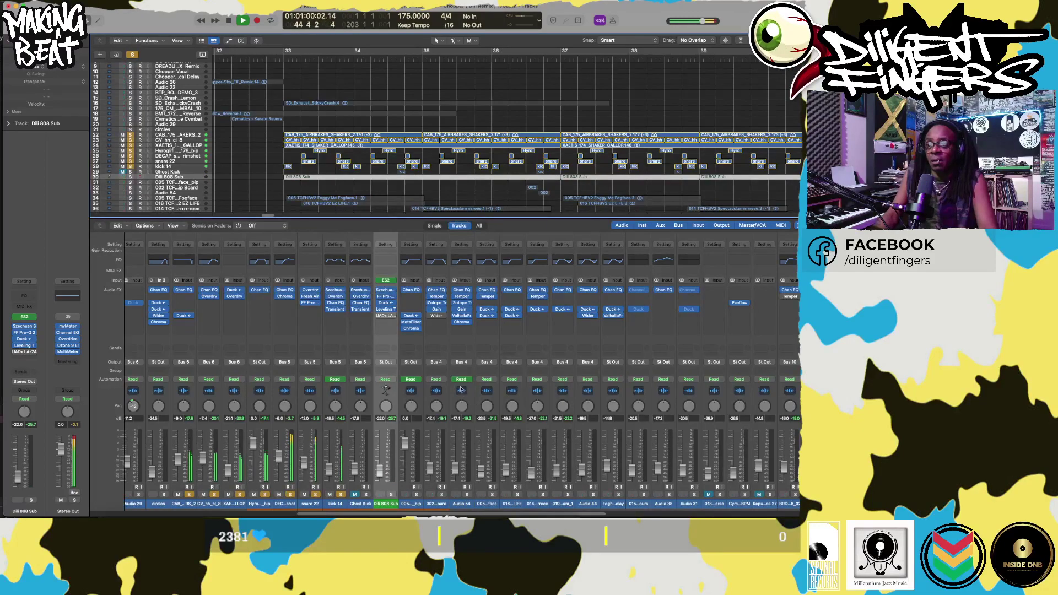
scroll(224, 378, "left", 3)
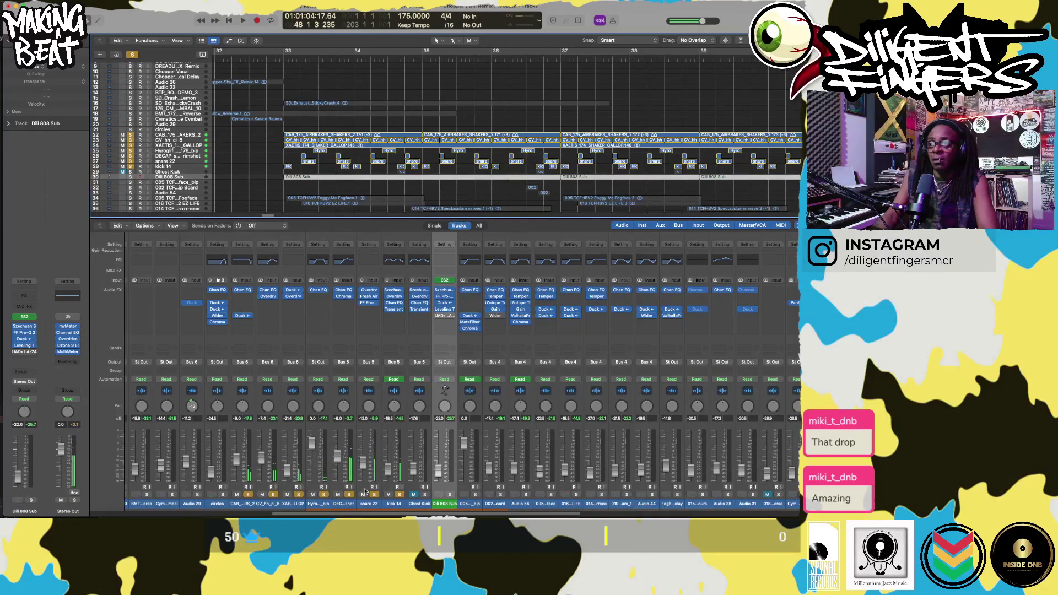
key("space")
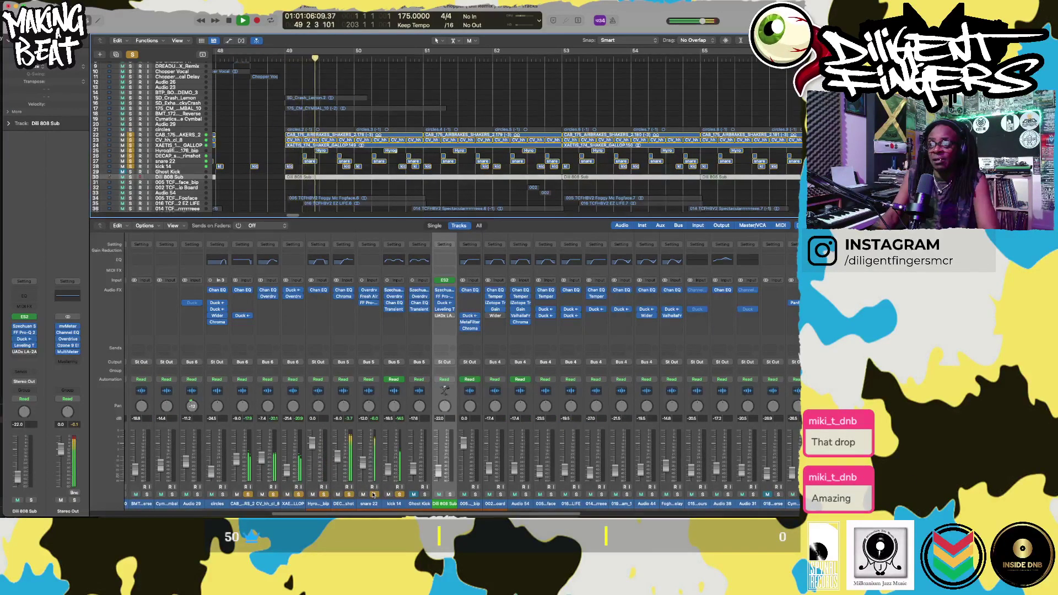
key("space")
- Open kick 14's Transient Master, Szechuan Saturator, Overdrive and Channel EQ and arrange their windows for viewing together
left_click(391, 488)
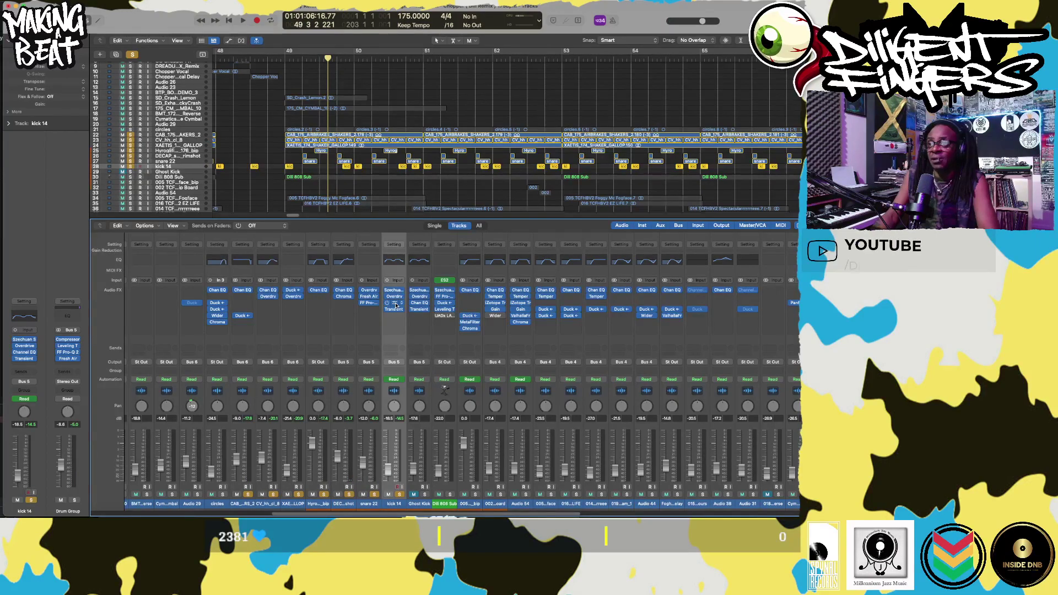
left_click(395, 310)
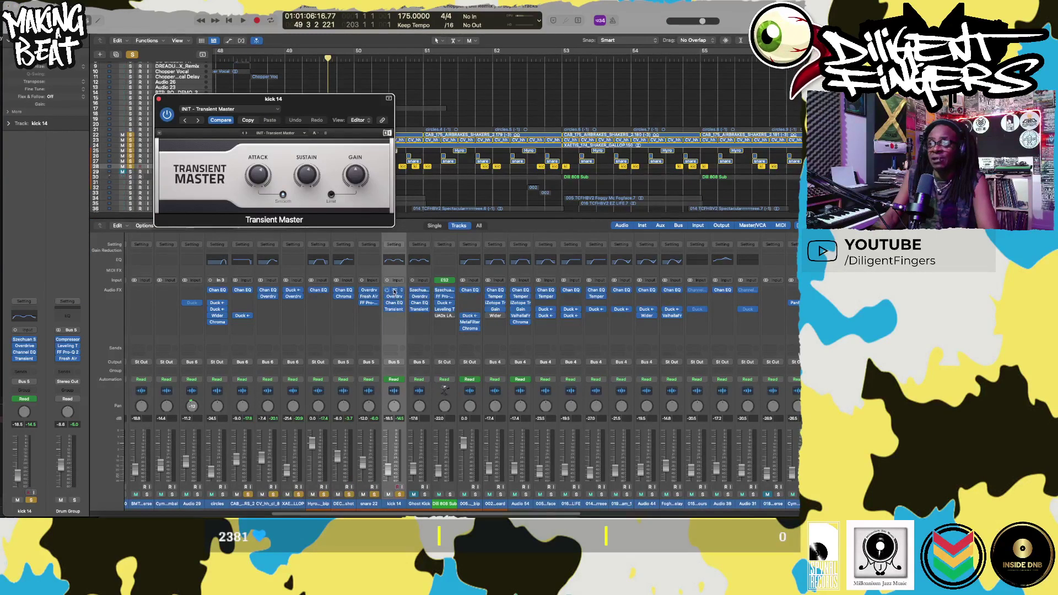
left_click_drag(424, 117, 694, 67)
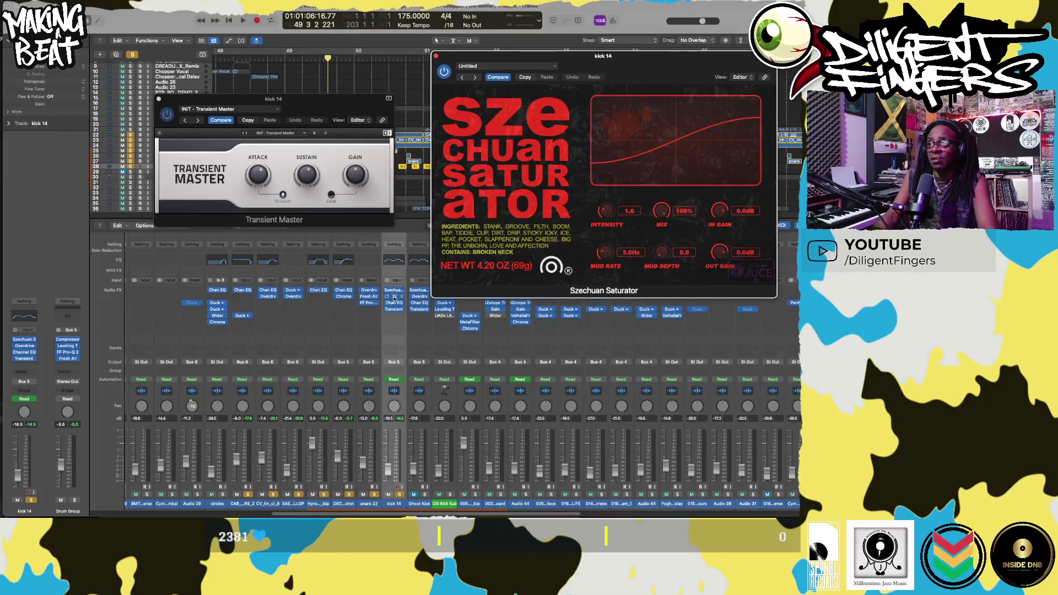
left_click(395, 297)
left_click_drag(403, 109, 695, 317)
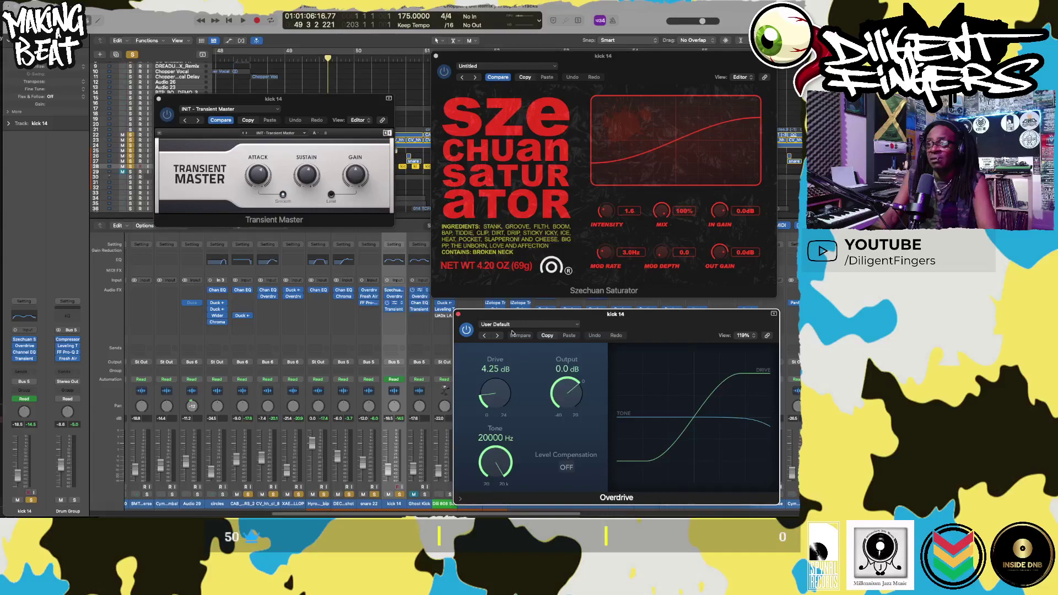
left_click(394, 303)
left_click_drag(492, 113, 384, 297)
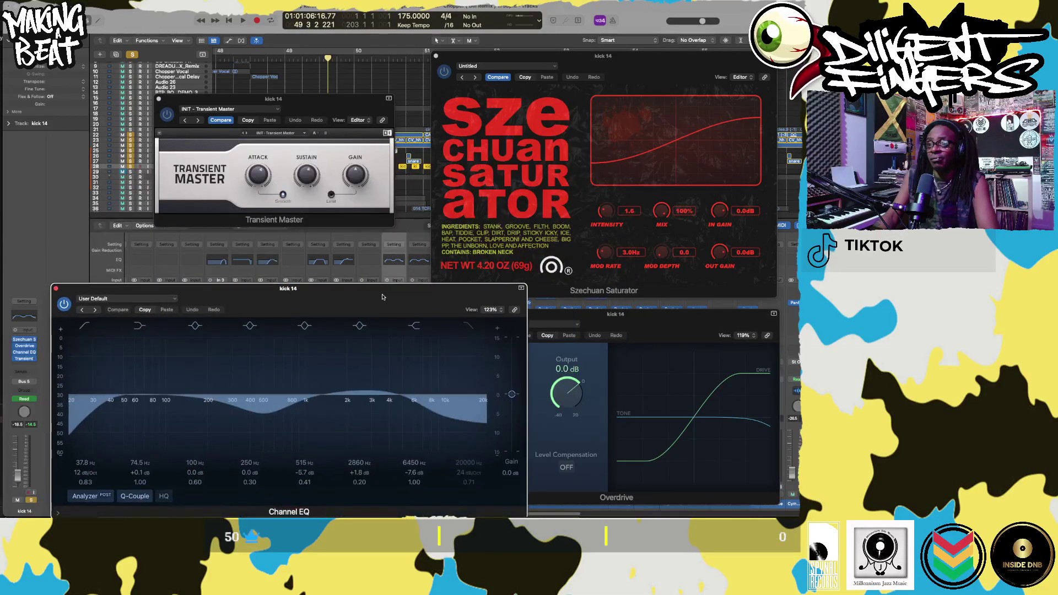
left_click_drag(303, 107, 265, 93)
left_click_drag(336, 299, 366, 273)
left_click_drag(482, 275, 481, 276)
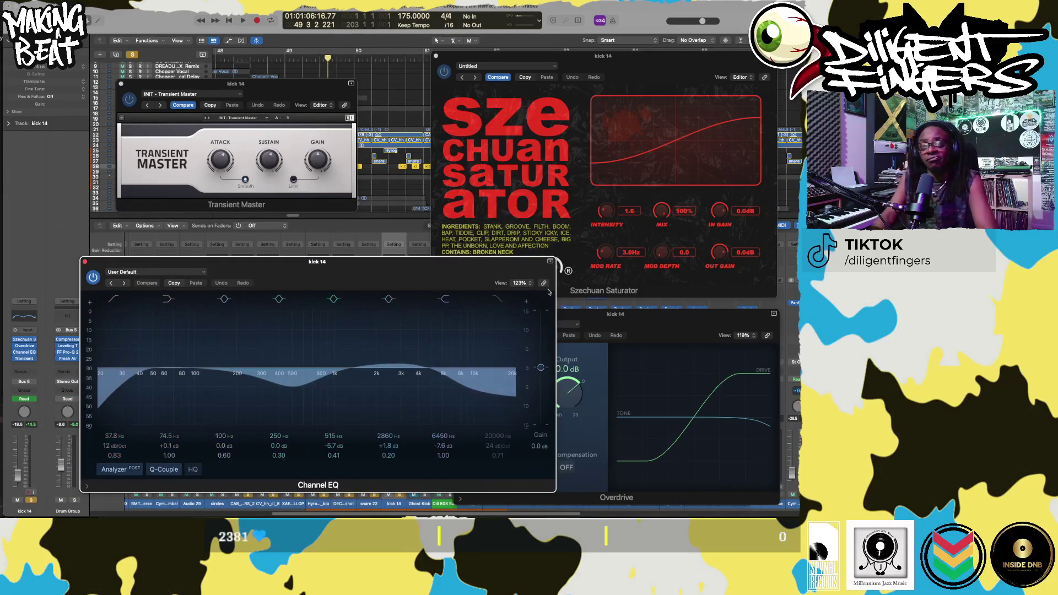
- Close the four kick 14 plug-in windows and play the soloed drums briefly
left_click(85, 262)
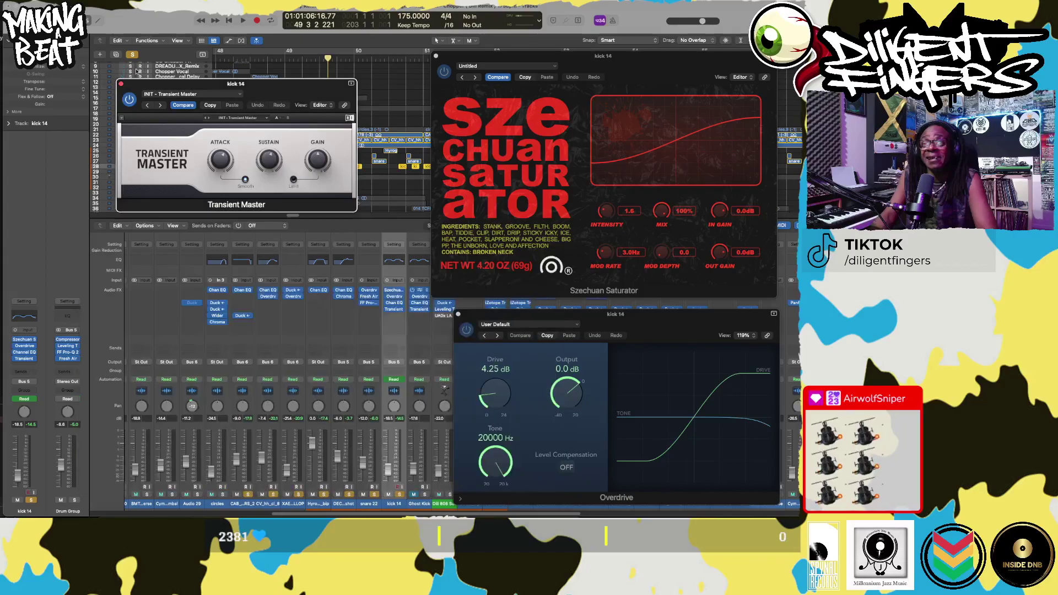
left_click(121, 84)
left_click(436, 56)
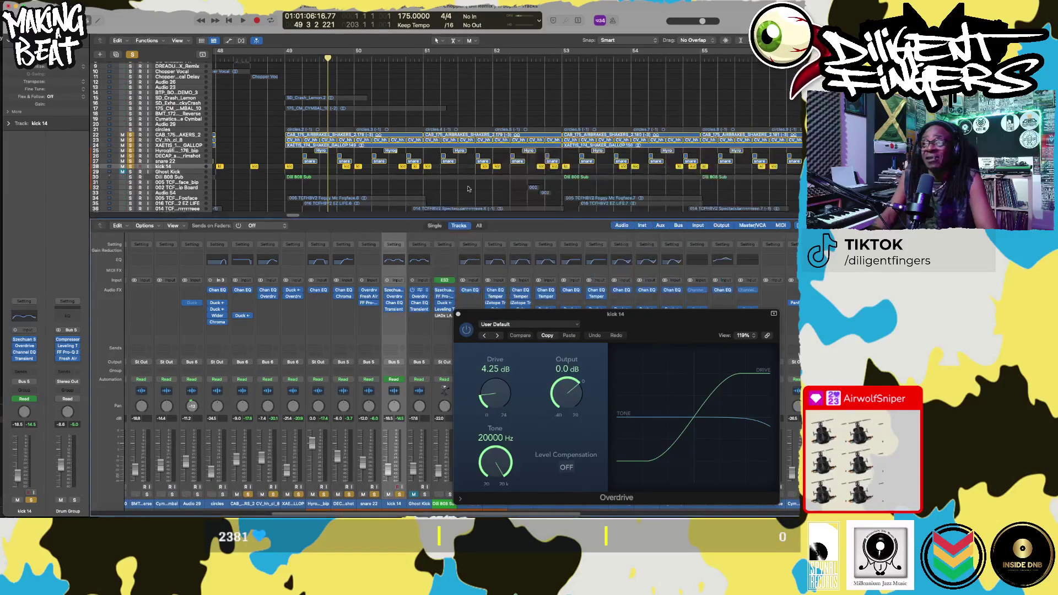
left_click(458, 314)
key("space")
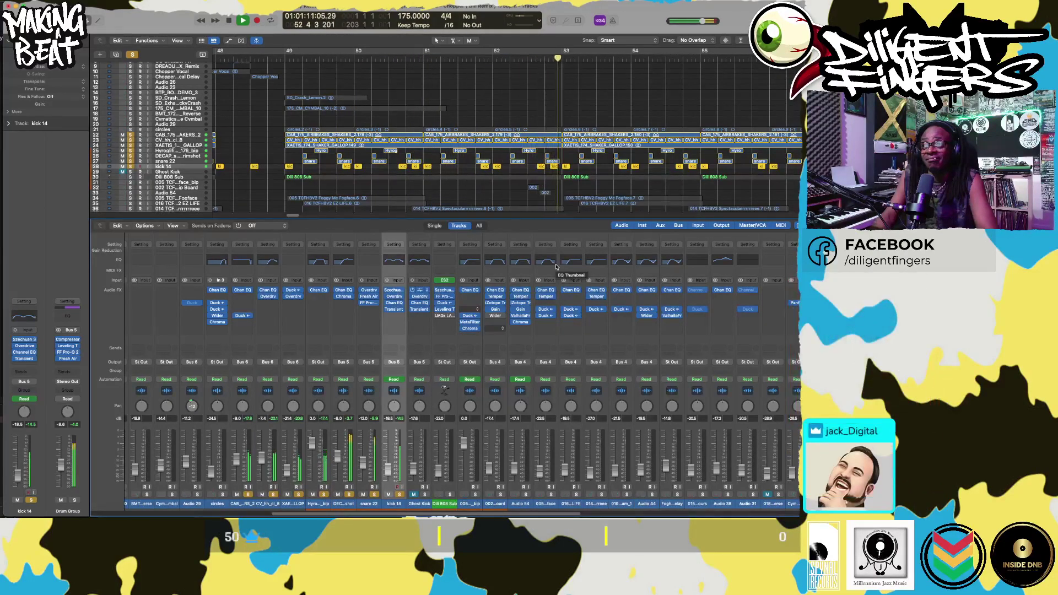
key("space")
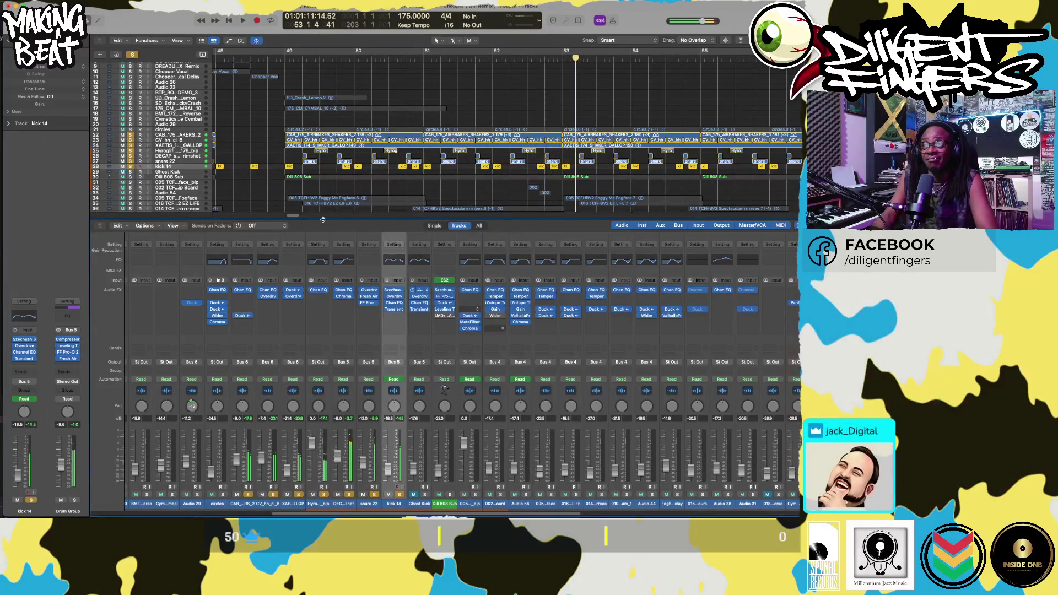
- Select the snare 22 and DECAP rimshot channels and play the soloed drums briefly from bar 49
left_click(370, 505)
left_click_drag(345, 505, 363, 506)
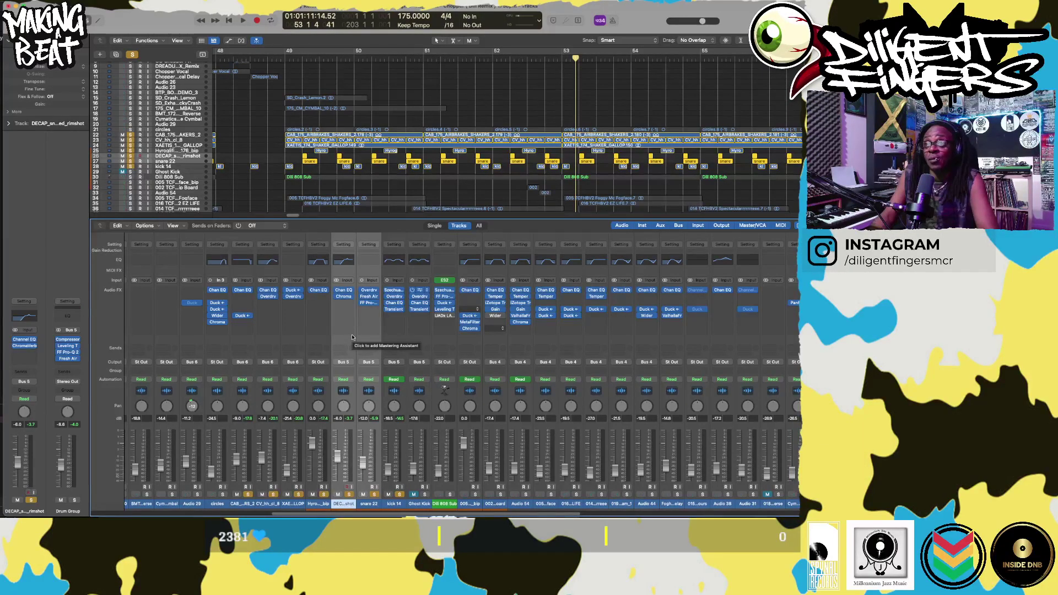
left_click(285, 55)
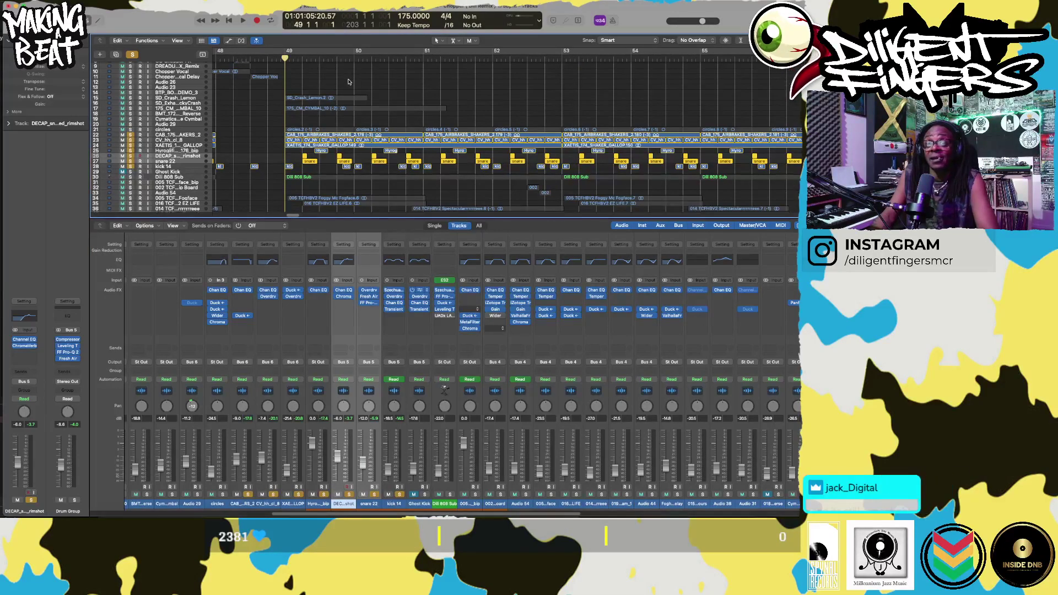
key("space")
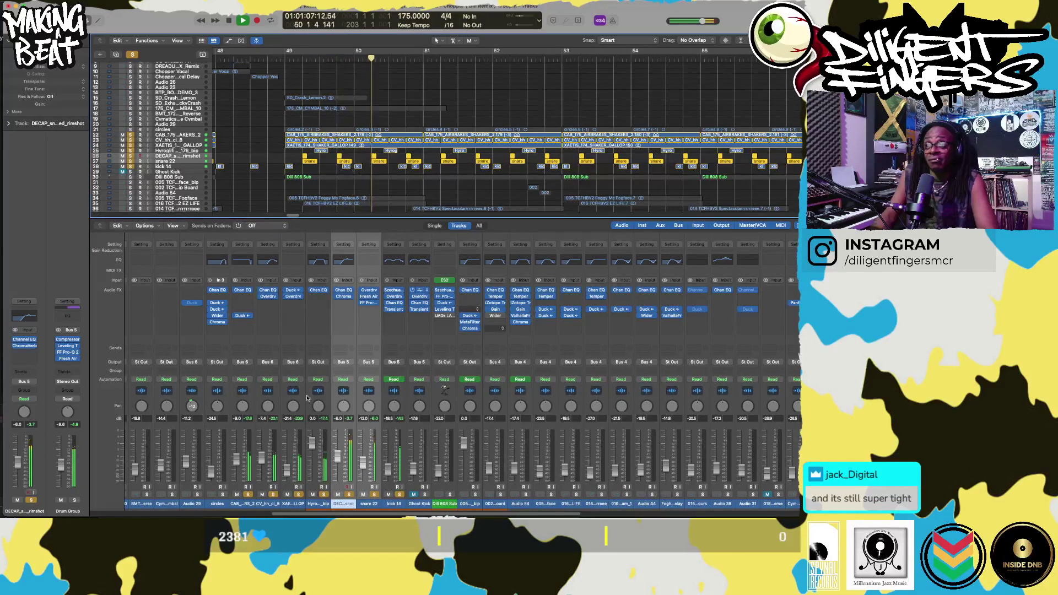
key("space")
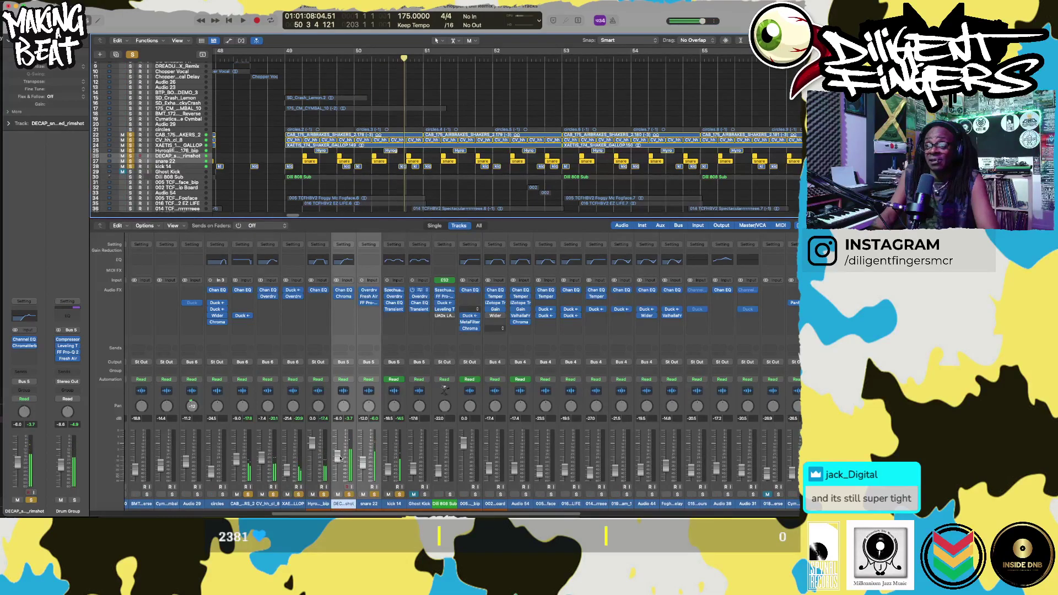
- View the DECAP rimshot channel's Channel EQ and ChromaVerb settings in turn, closing each window
left_click(343, 291)
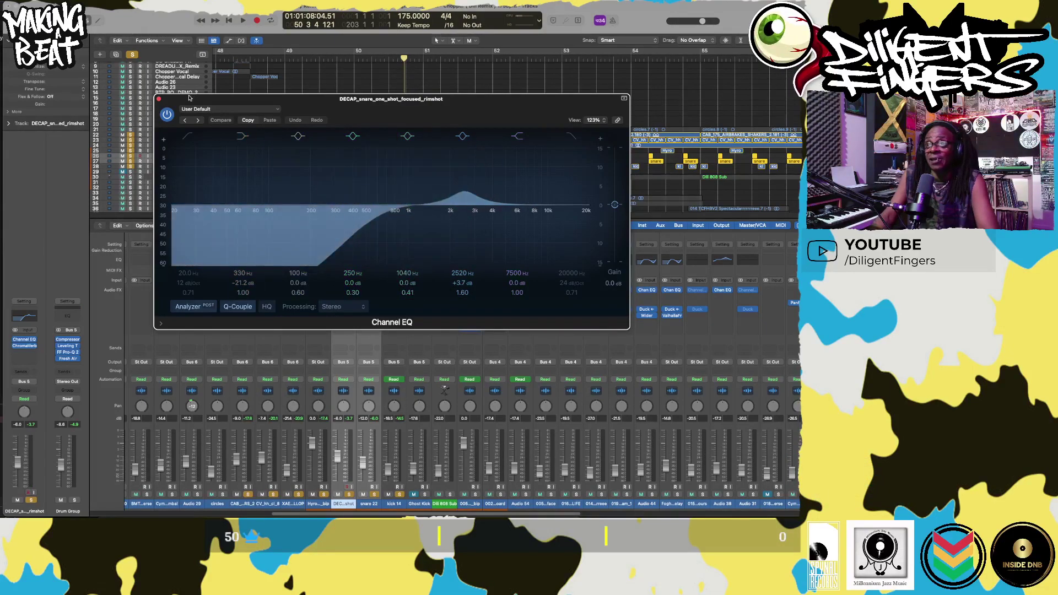
left_click(158, 99)
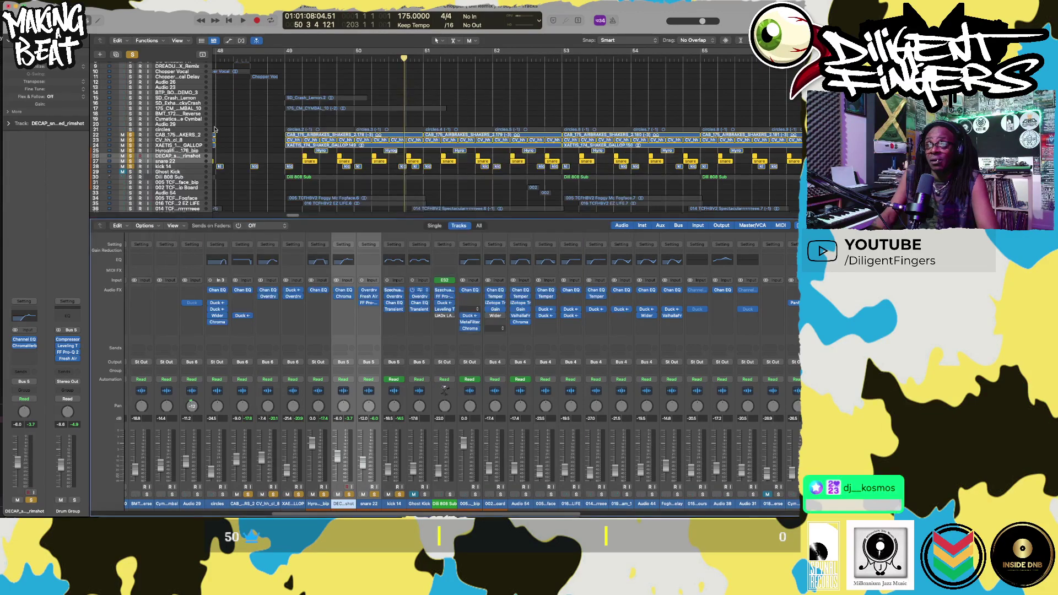
left_click(345, 298)
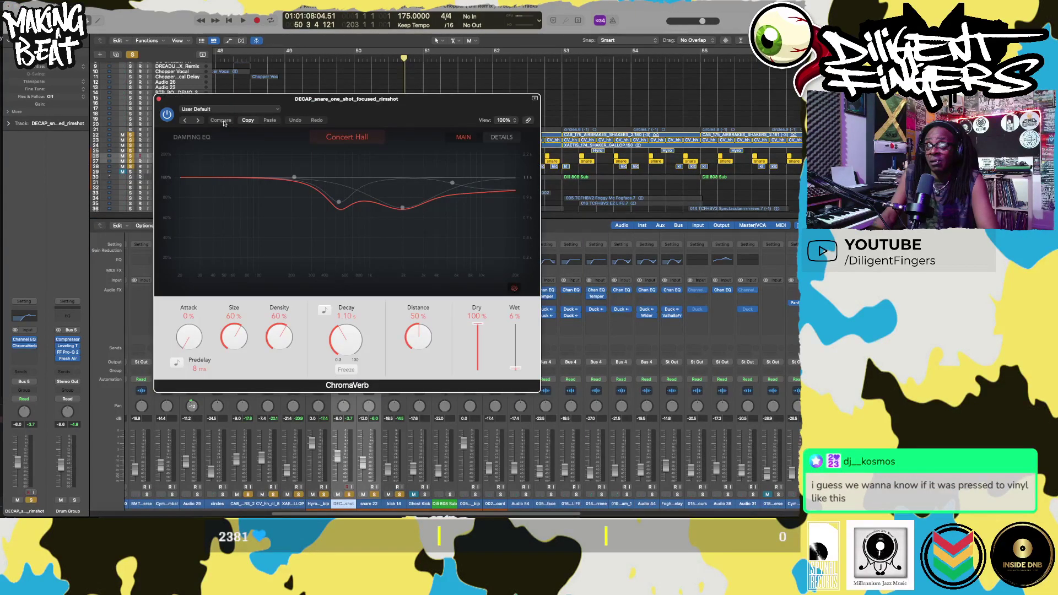
left_click(159, 99)
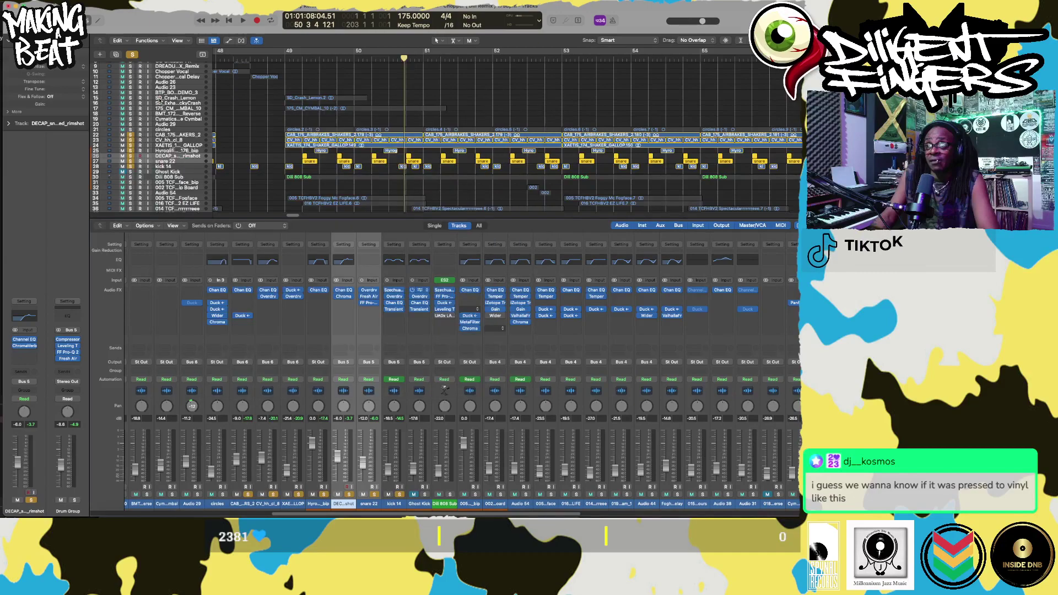
- Open the Overdrive, Fresh Air and FF Pro-Q 2 plug-ins of the snare 22 channel
left_click(369, 289)
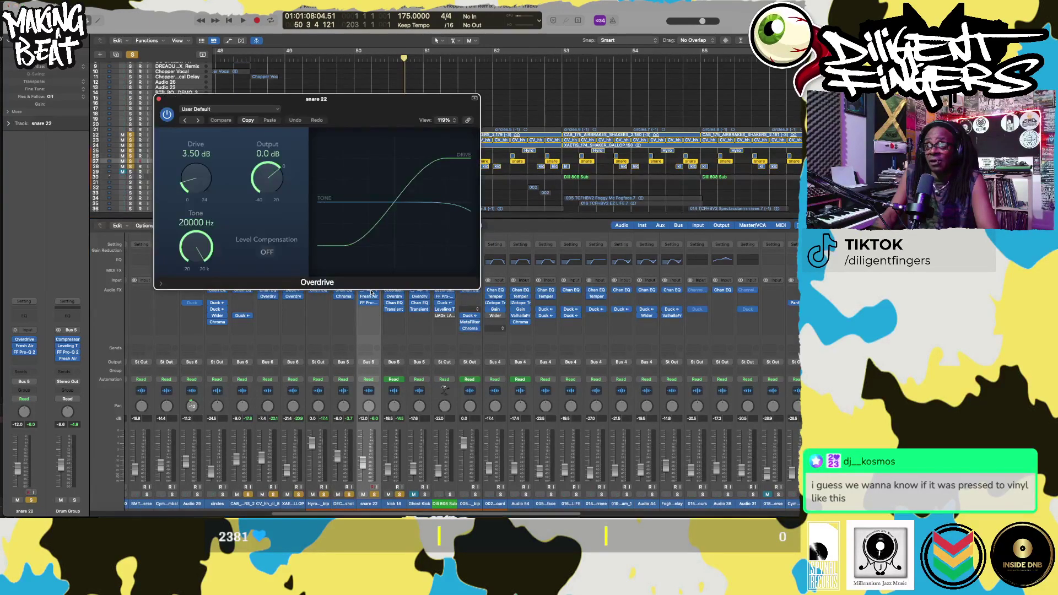
left_click(369, 297)
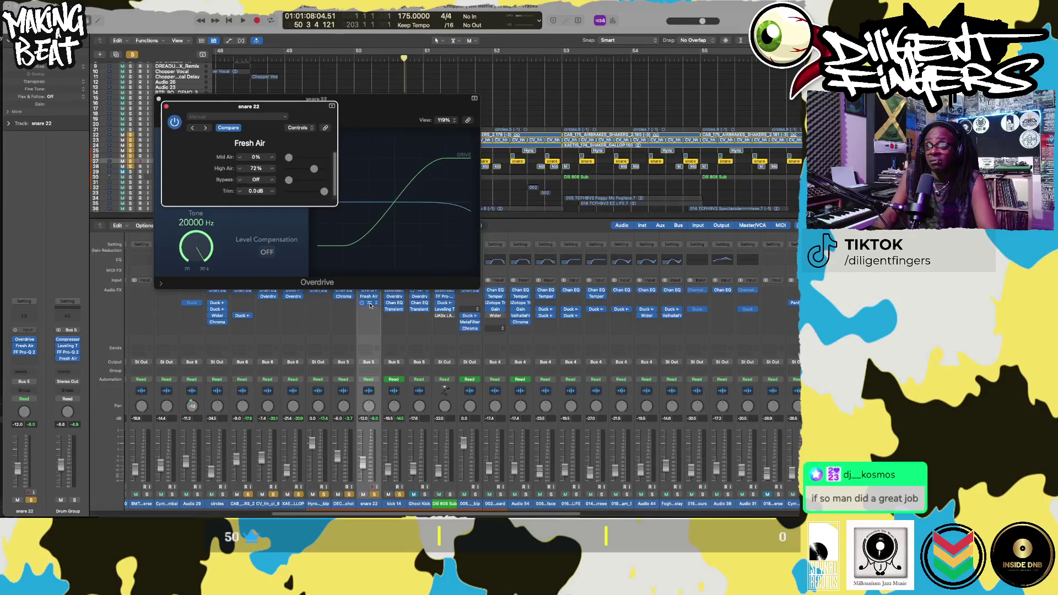
left_click(369, 304)
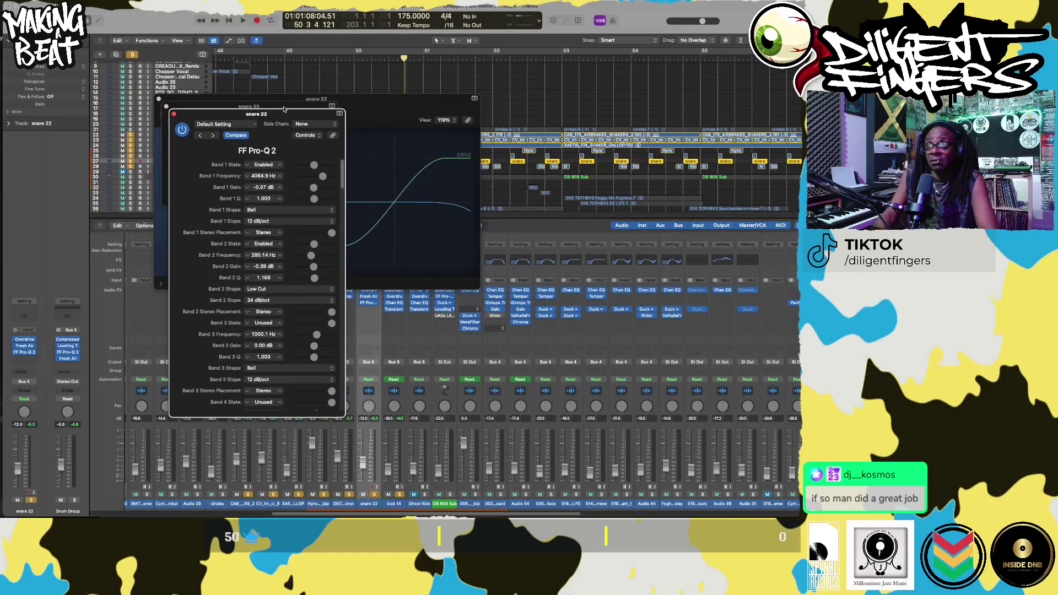
- Spread out the snare 22 channel's FF Pro-Q 2, Fresh Air and Overdrive windows for comparison, and close all three
left_click_drag(278, 115, 608, 110)
left_click_drag(599, 146, 625, 134)
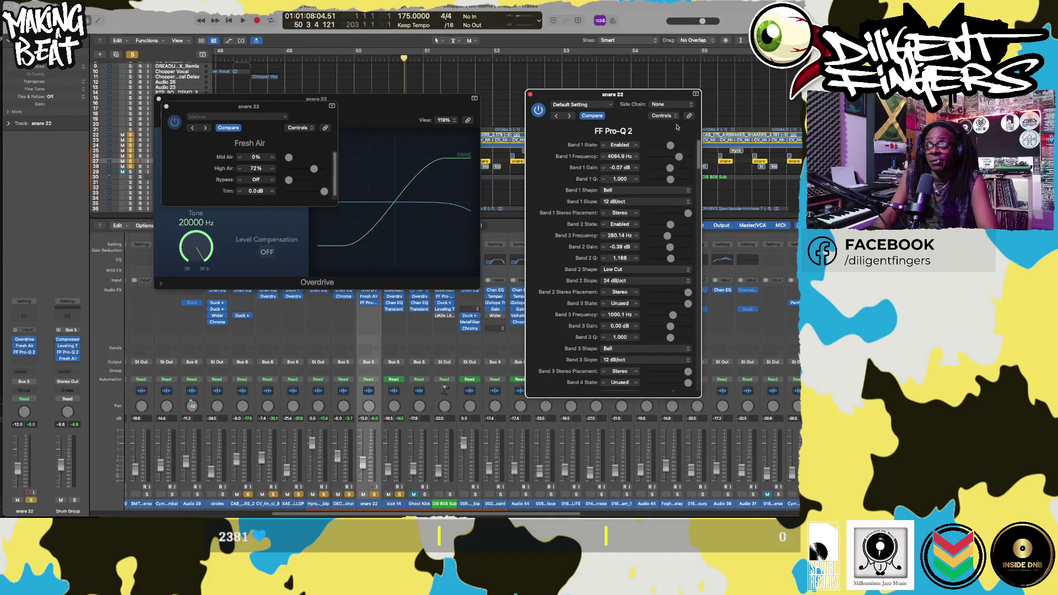
left_click_drag(632, 96, 607, 85)
left_click_drag(298, 107, 347, 112)
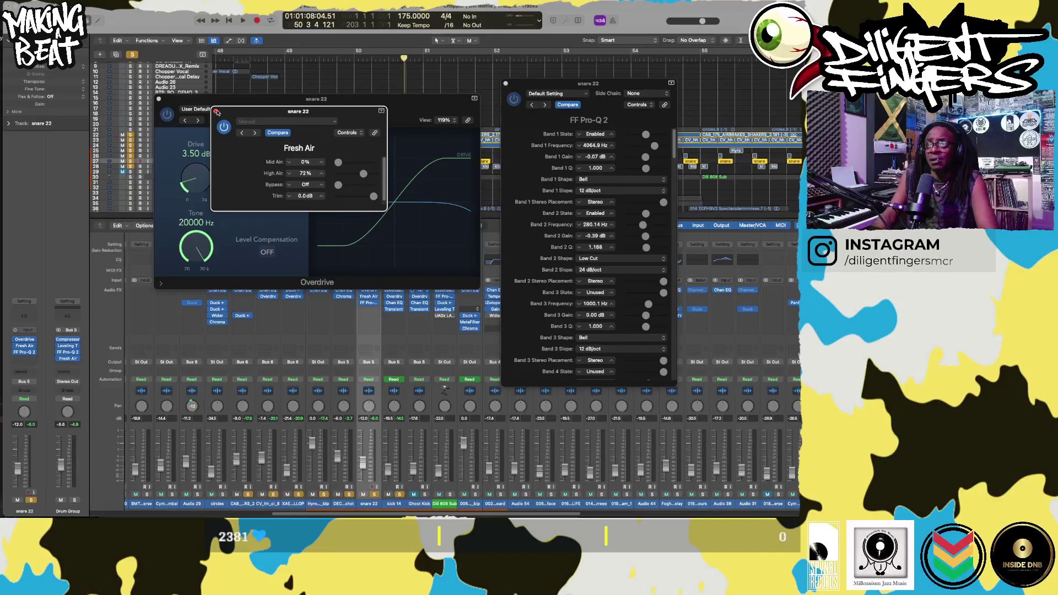
left_click(533, 85)
left_click(506, 84)
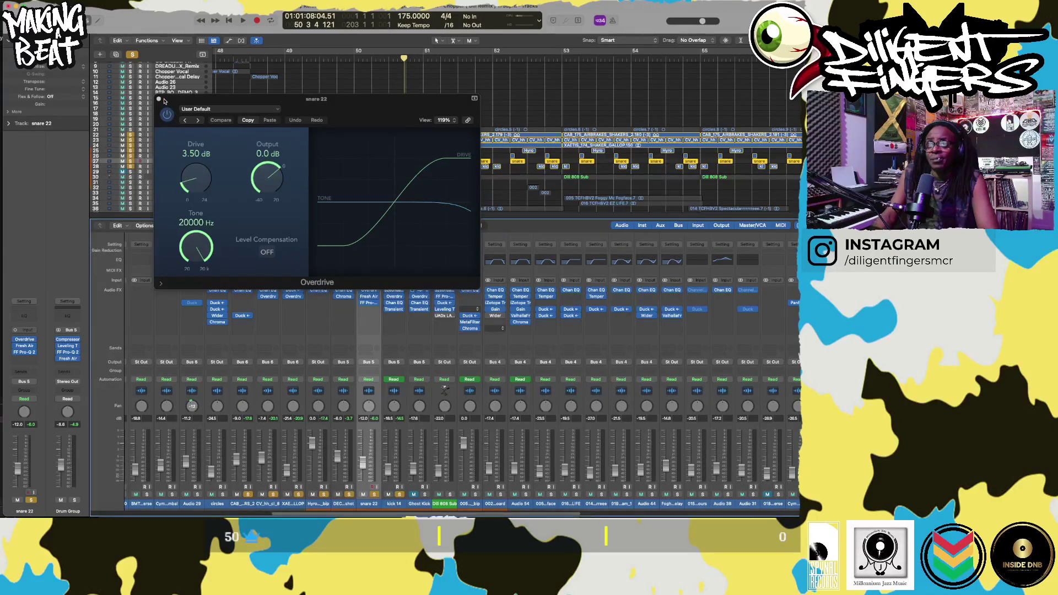
left_click(159, 99)
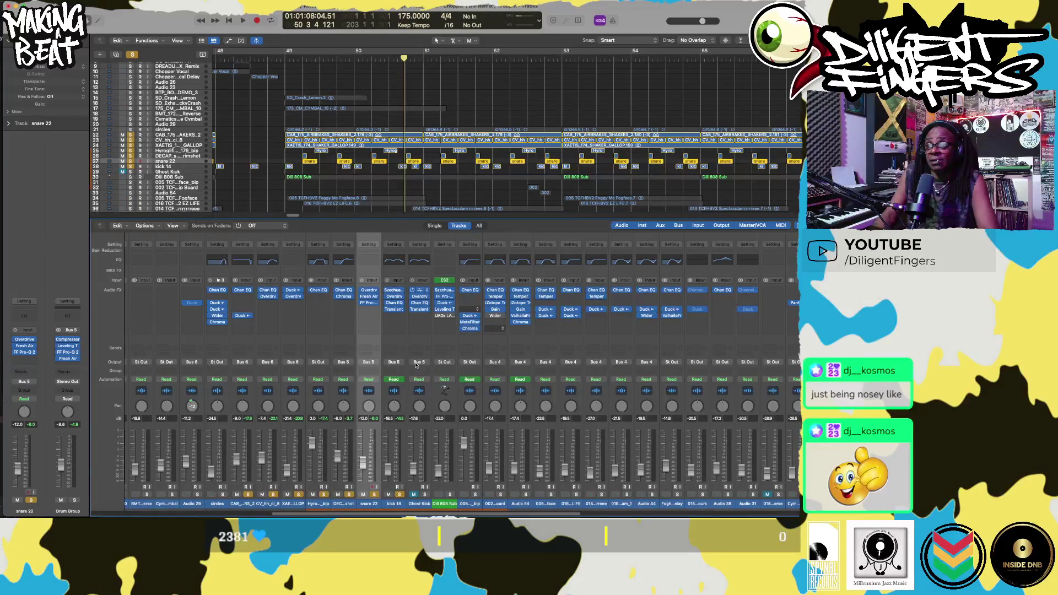
- Play the soloed drums briefly, try soloing the Perc bus, and leave only the Drum Group bus soloed among the buses
key("space")
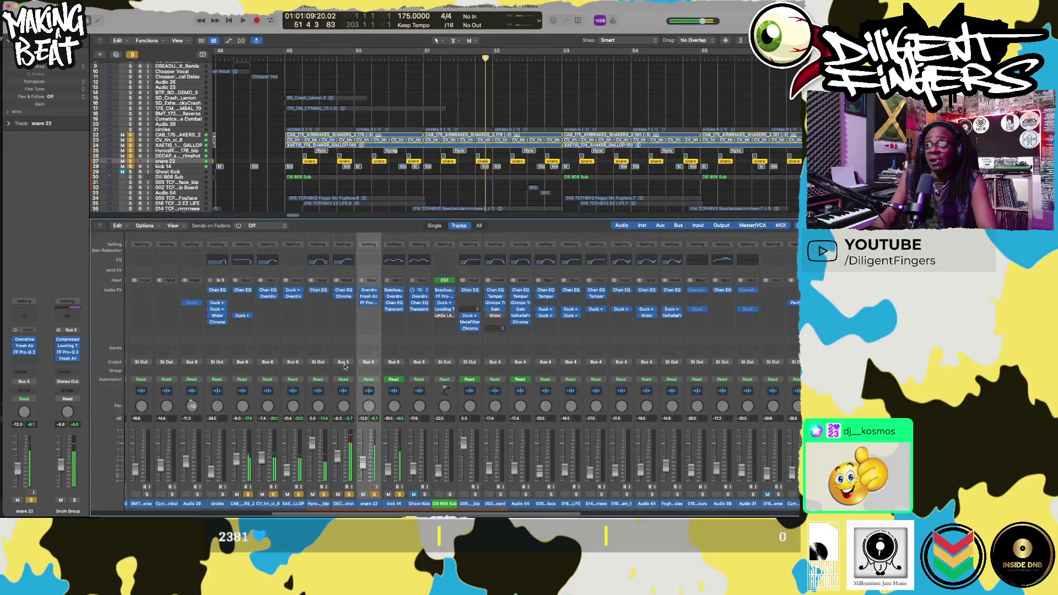
scroll(723, 491, "right", 10)
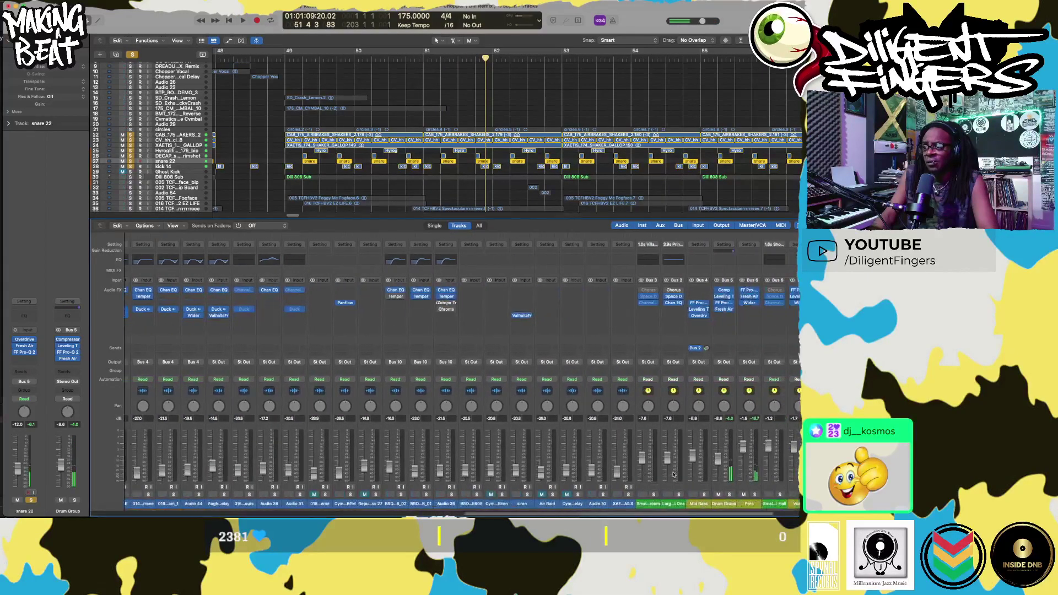
left_click(633, 494)
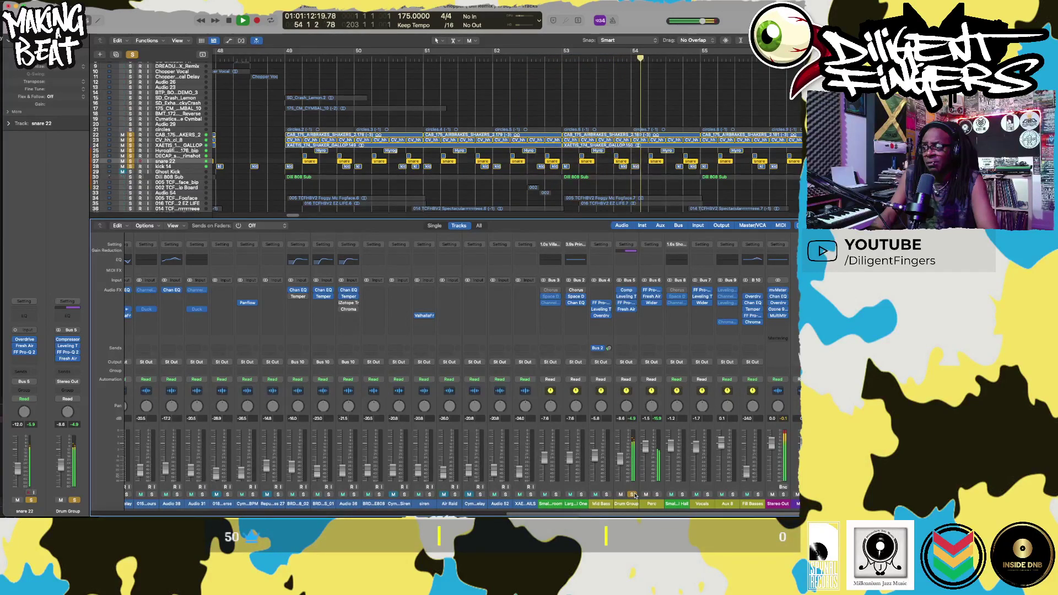
key("space")
left_click(633, 494)
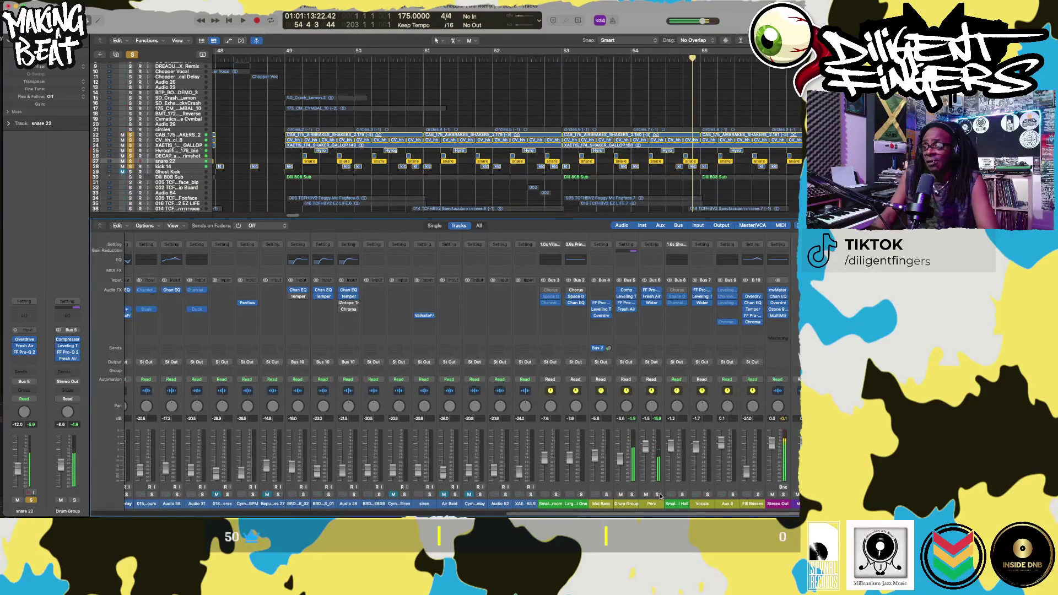
left_click(658, 495)
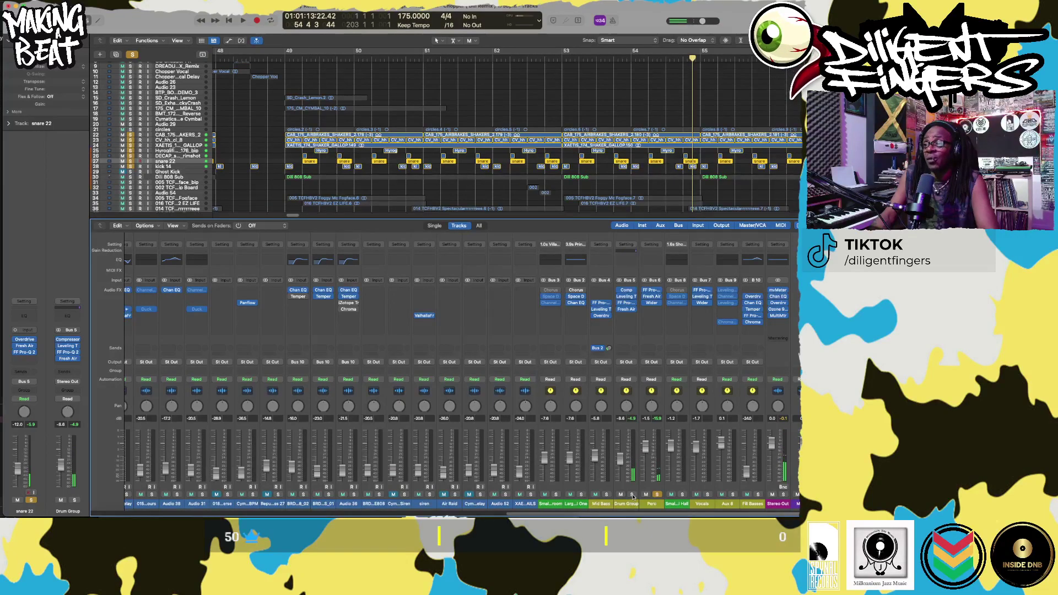
left_click(659, 495)
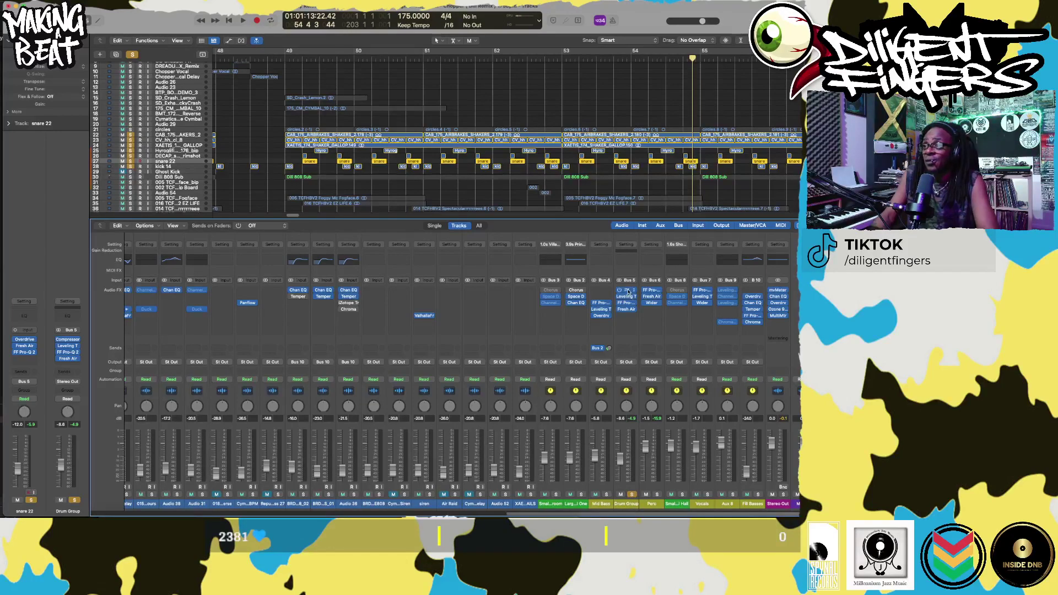
- View the Drum Group bus's Compressor and Leveling Tool settings in turn, closing each window
left_click(627, 291)
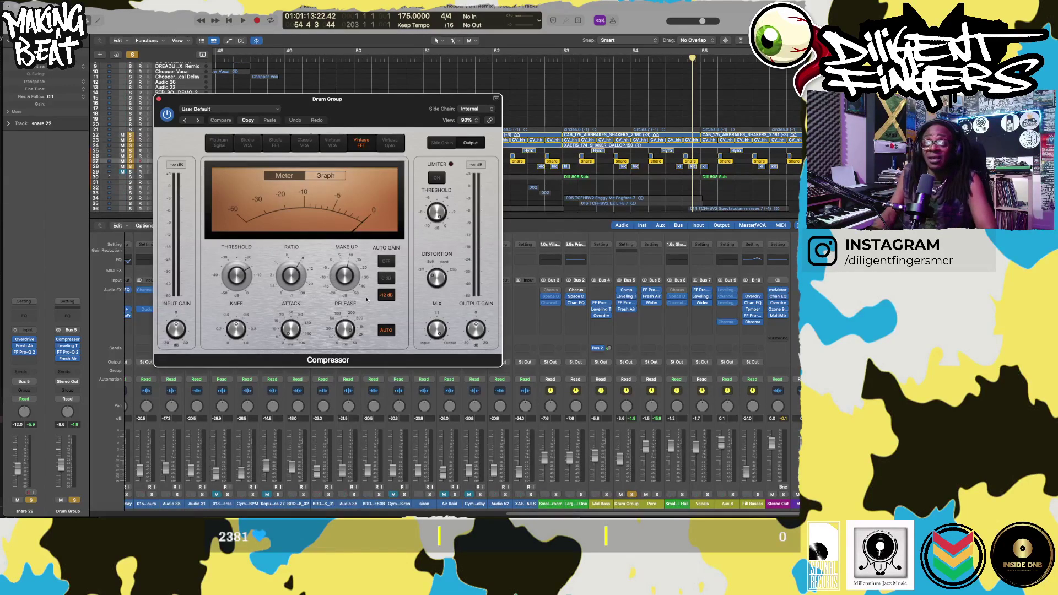
left_click_drag(391, 102, 426, 119)
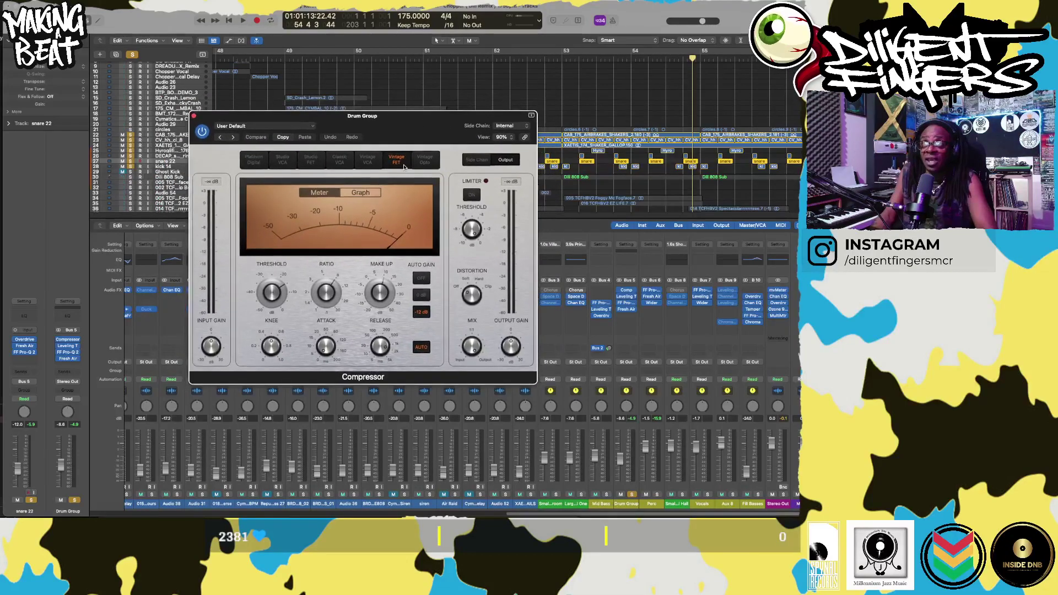
mouse_move(278, 281)
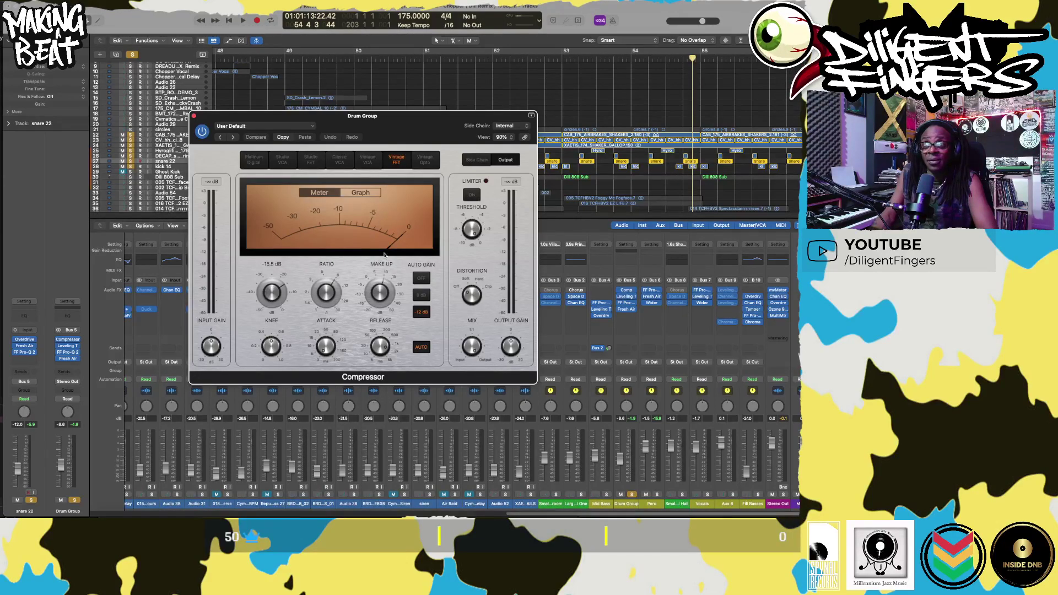
left_click_drag(380, 117, 393, 100)
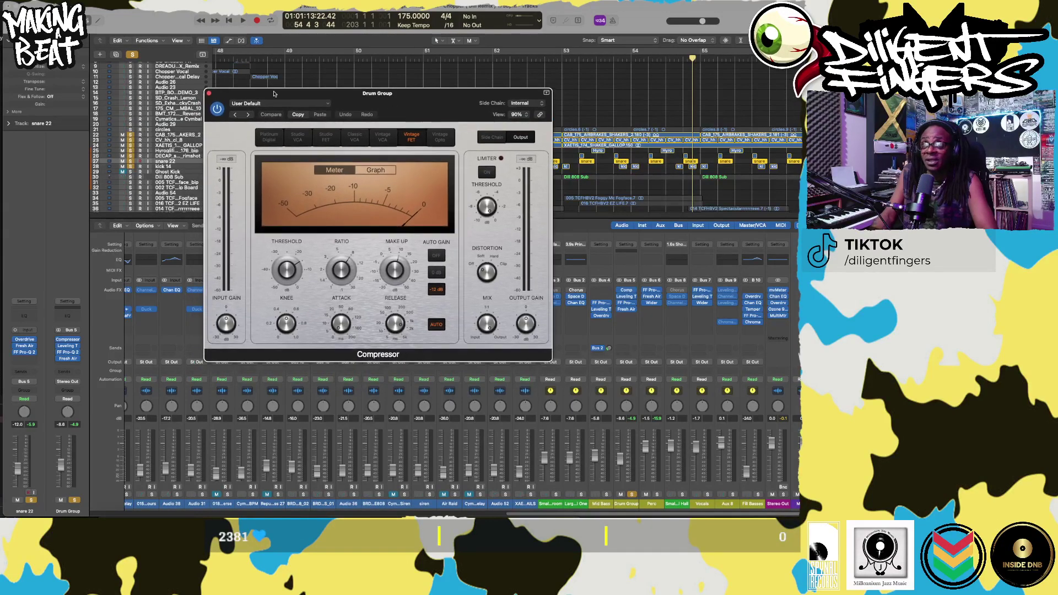
left_click(210, 94)
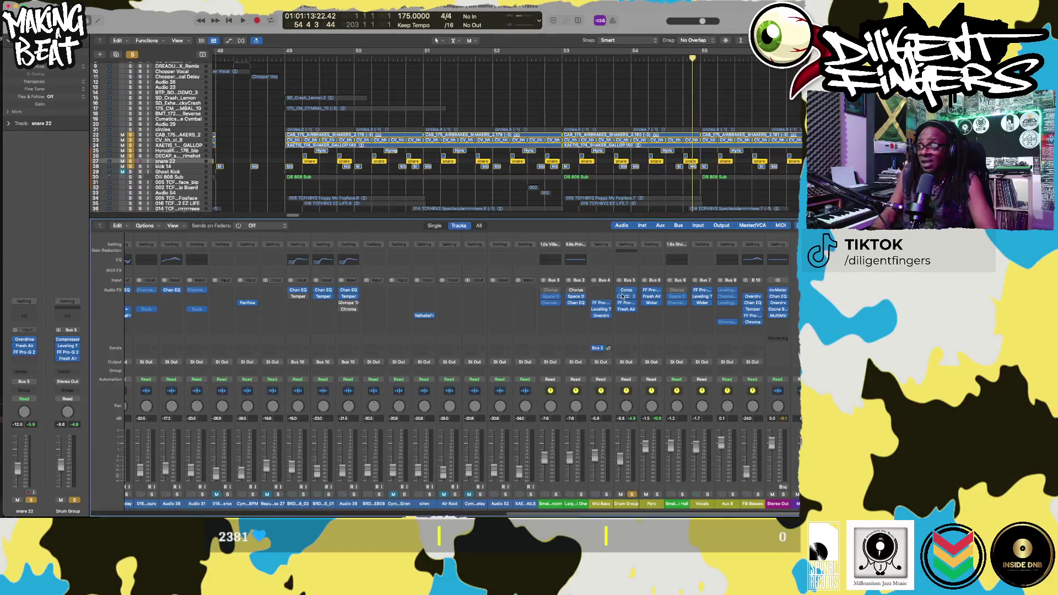
left_click(625, 298)
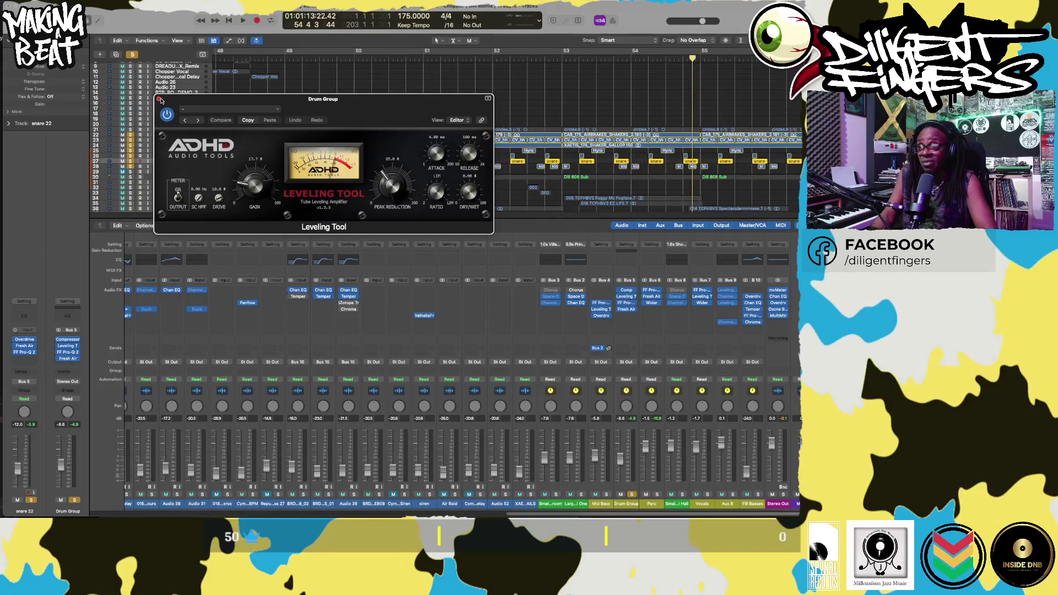
left_click(159, 99)
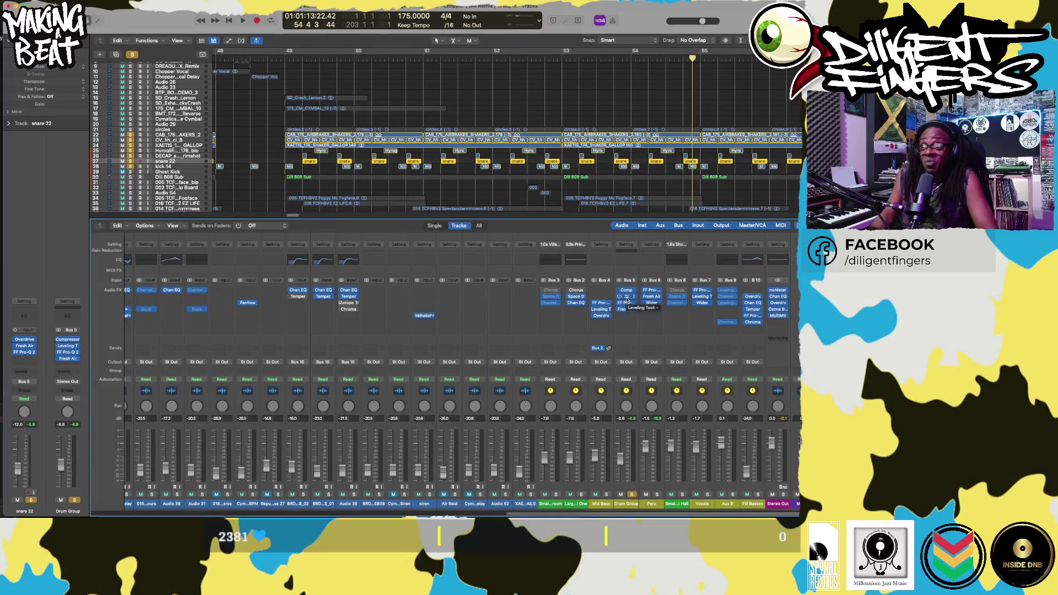
- View the Drum Group bus's FF Pro-Q 2 and Fresh Air settings, play the drums briefly, and close both windows
left_click(627, 303)
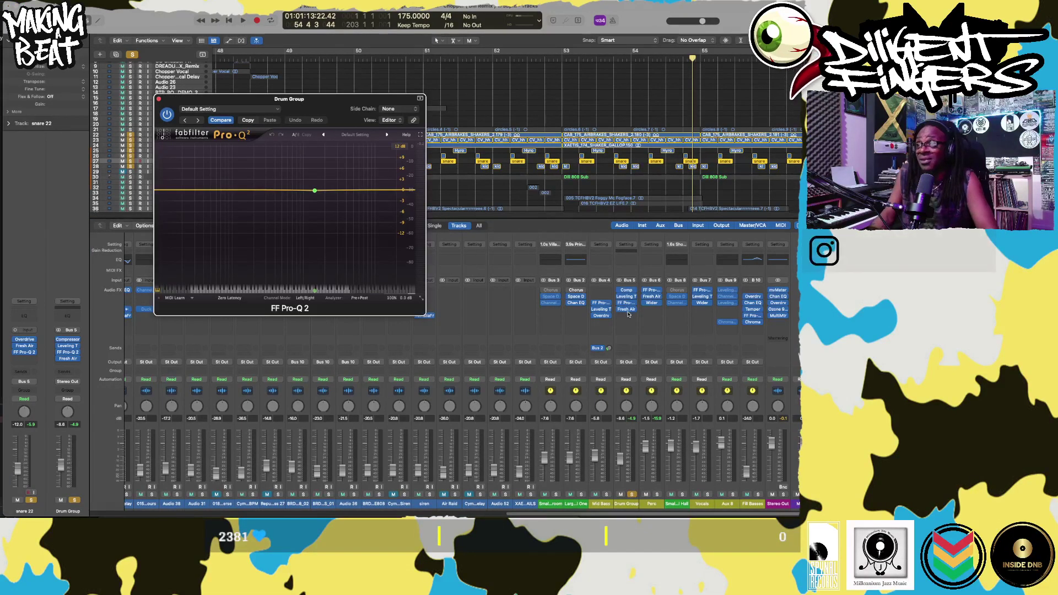
left_click(627, 304)
left_click(627, 312)
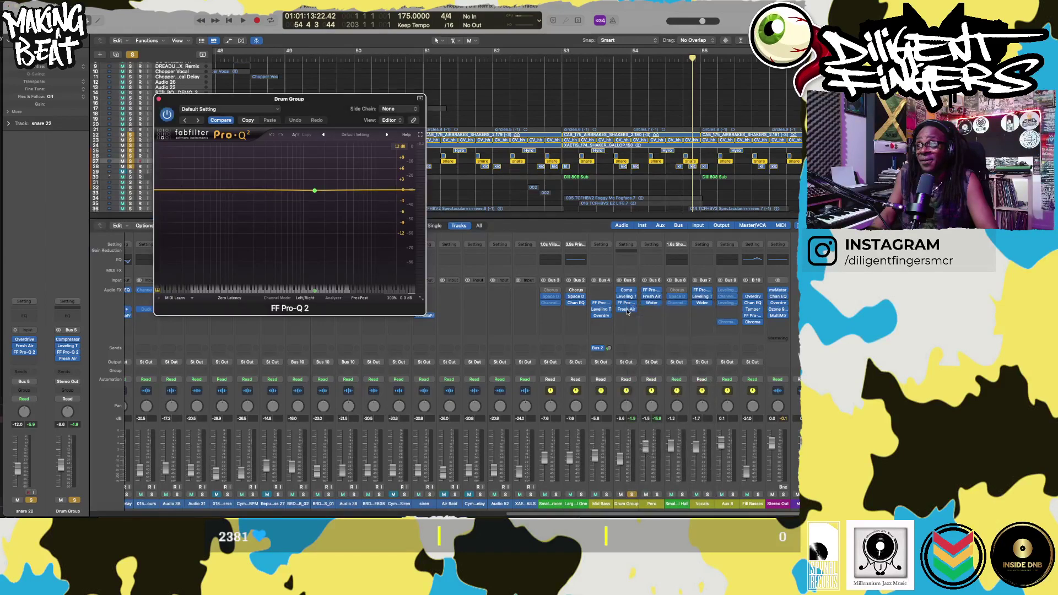
left_click(627, 309)
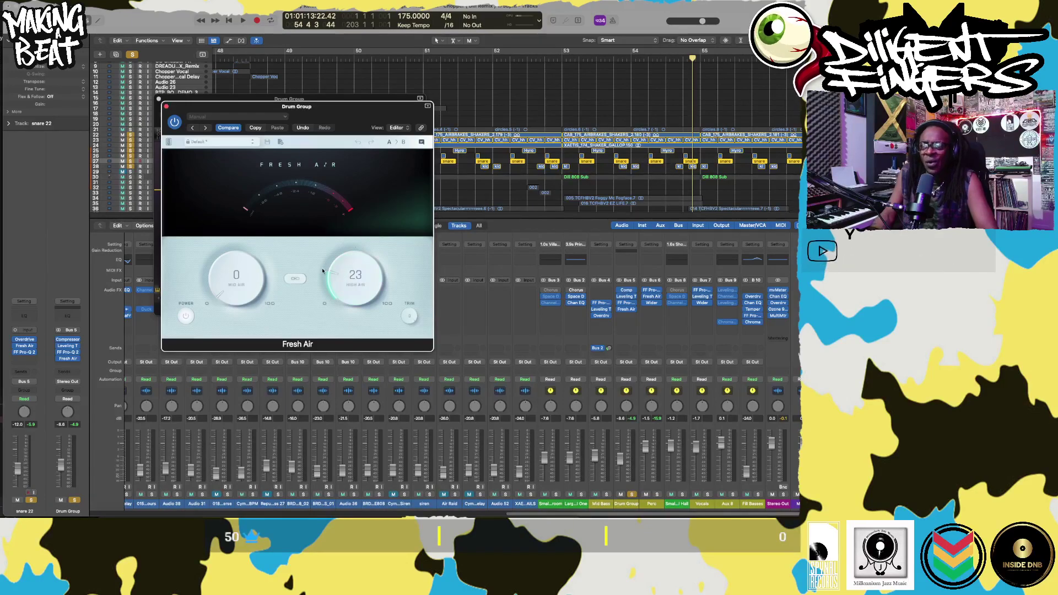
key("space")
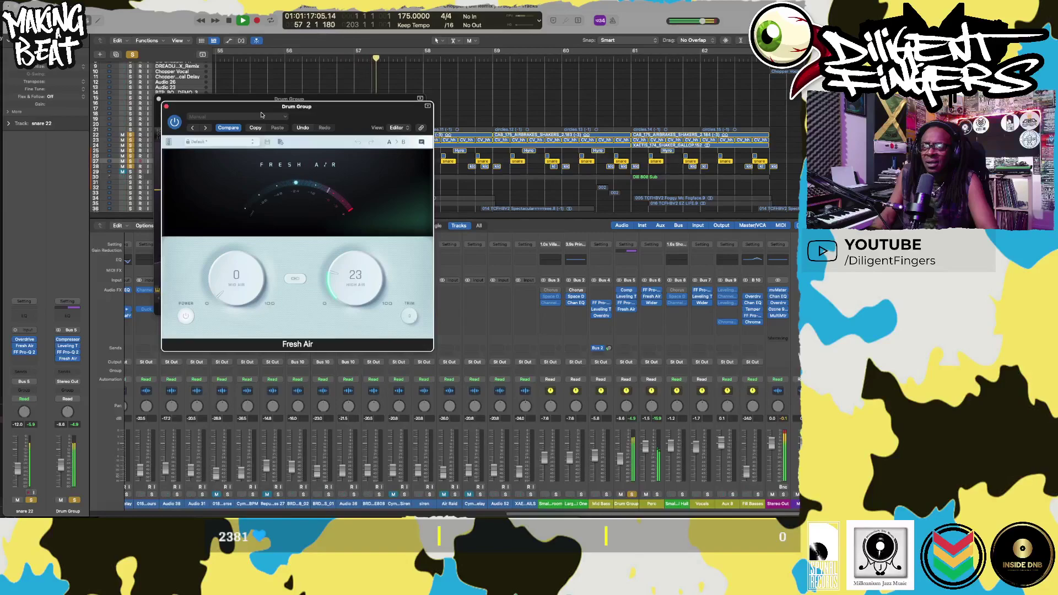
key("space")
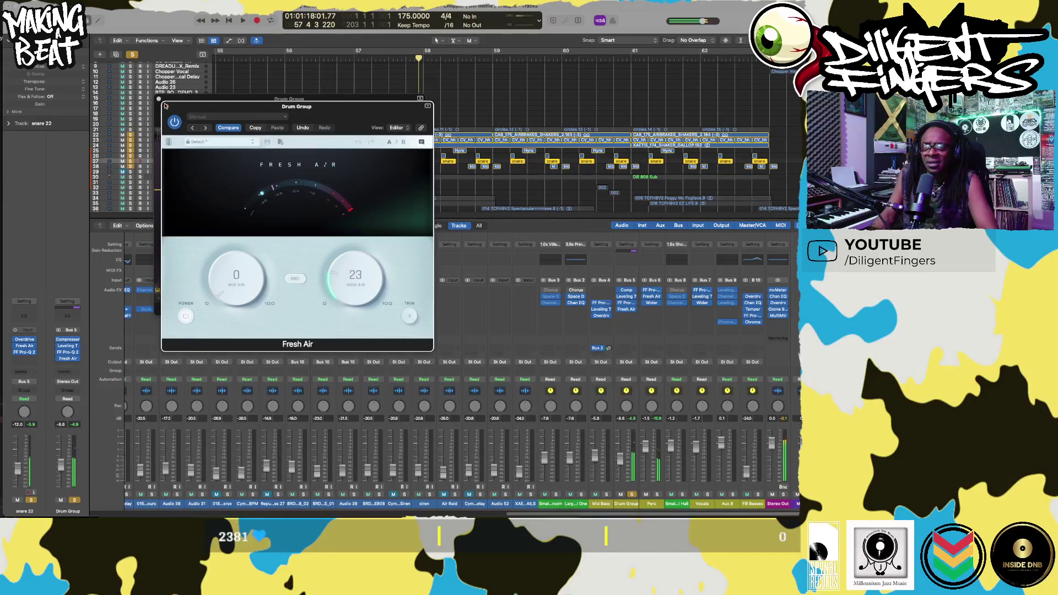
left_click(160, 99)
left_click(160, 100)
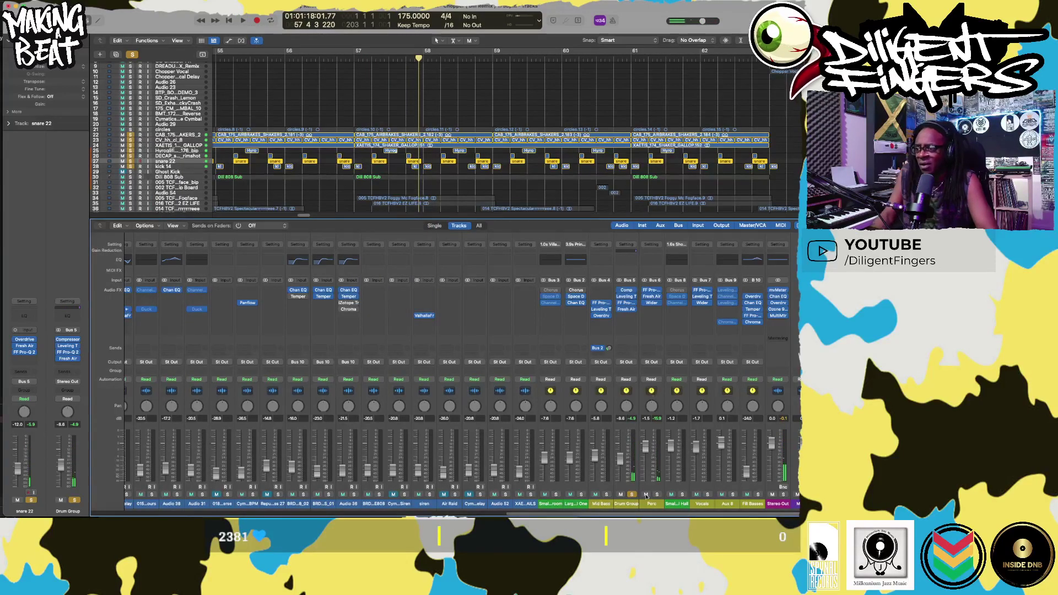
- Clear the Drum Group and track solos, solo only the Perc bus, and play it briefly
left_click(633, 495)
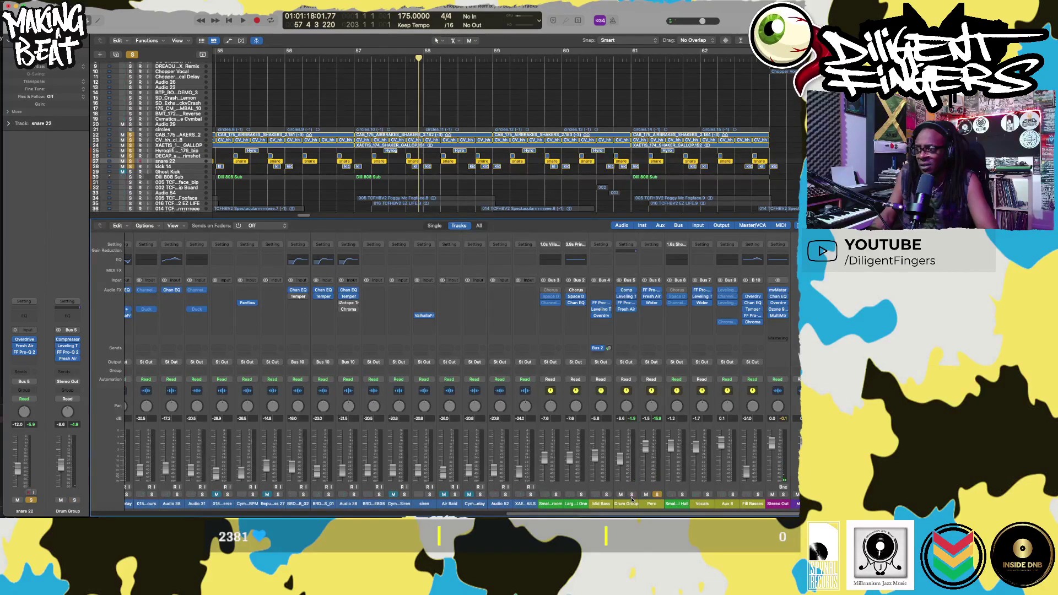
key("space")
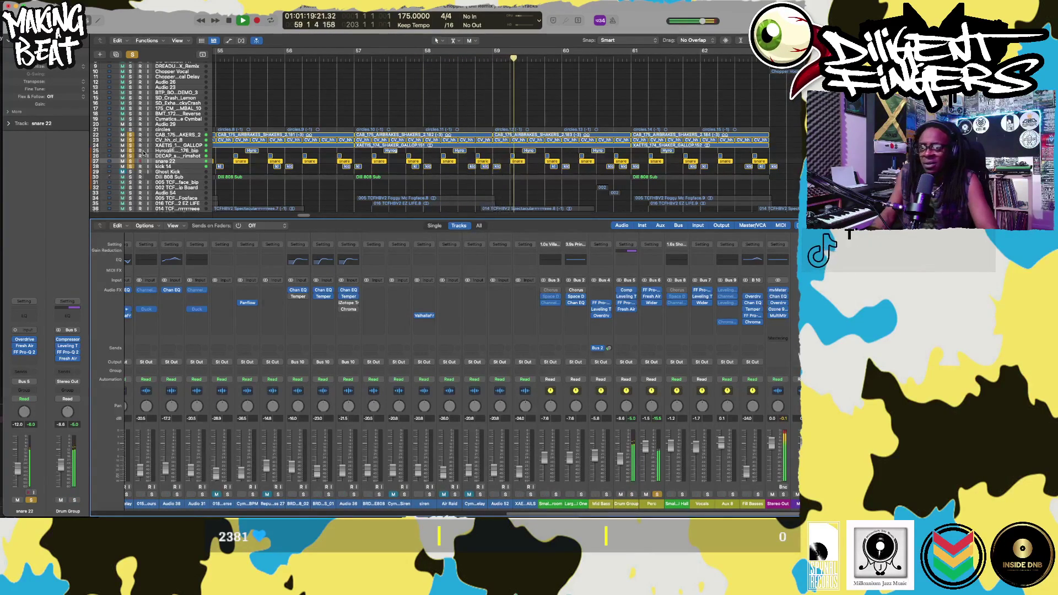
left_click(132, 55)
left_click(132, 56)
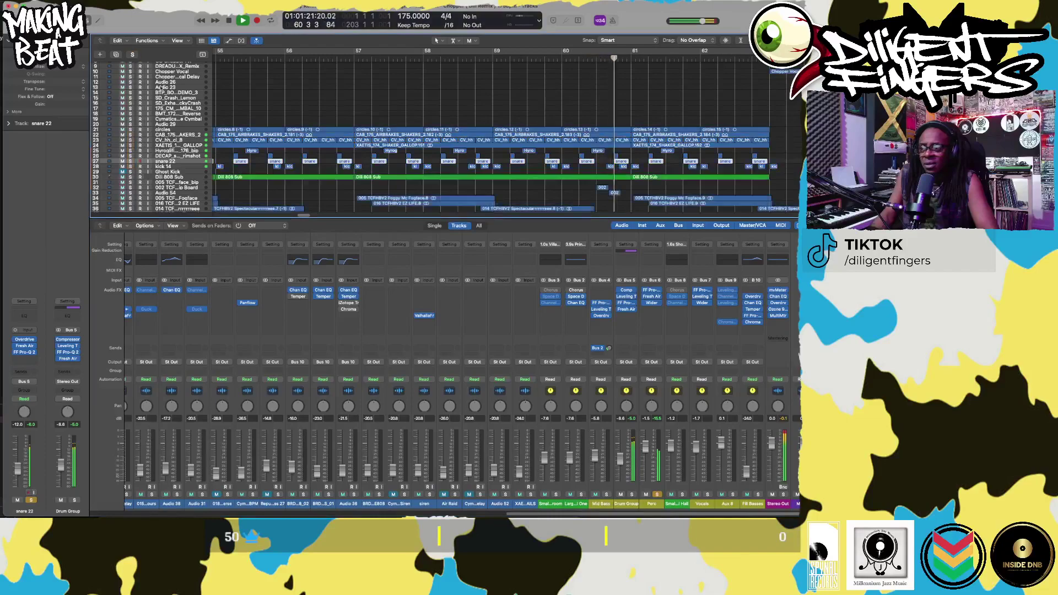
left_click(657, 495)
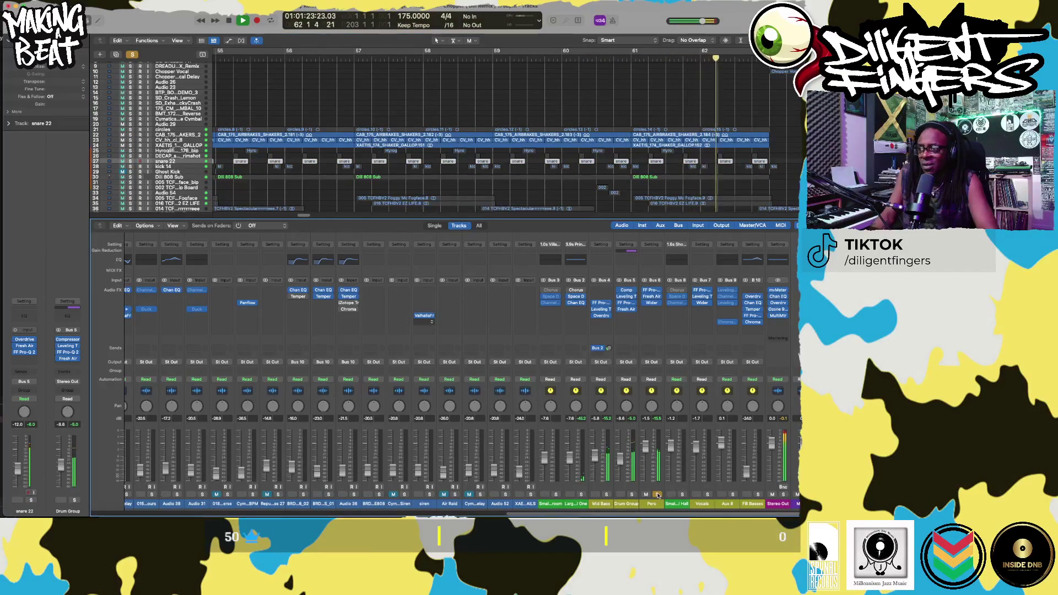
key("space")
- Open the Perc bus's Wider, Fresh Air and FF Pro-Q 2 plug-ins to view their settings, and close the windows
left_click(651, 303)
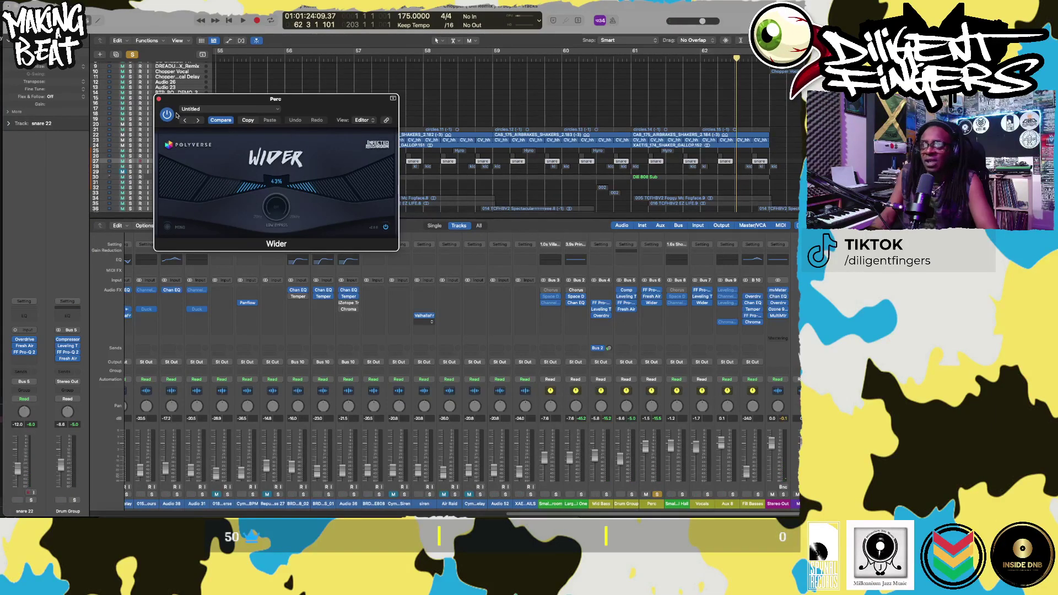
left_click(653, 299)
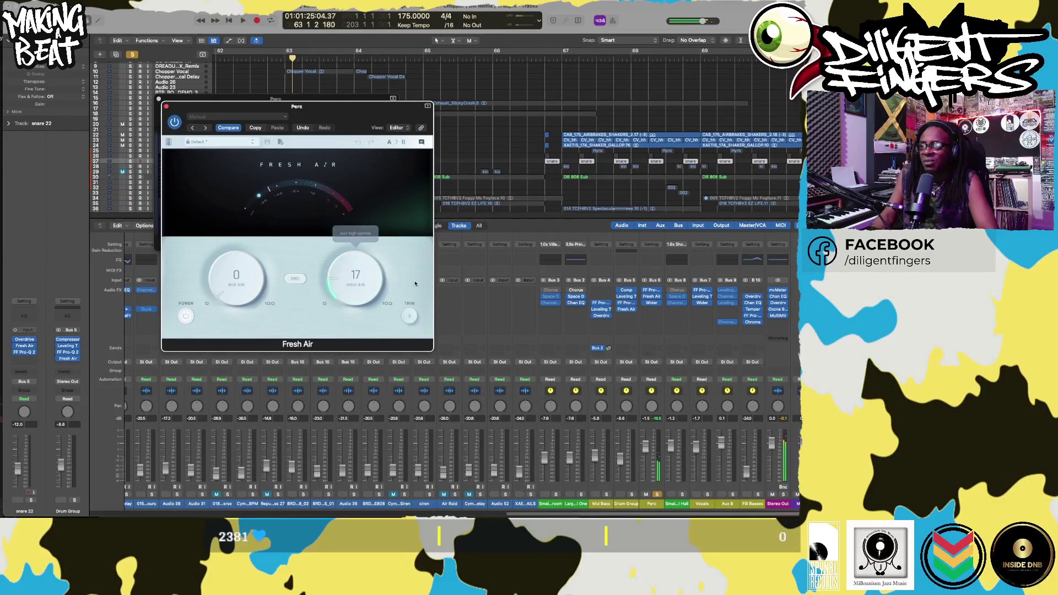
left_click(652, 291)
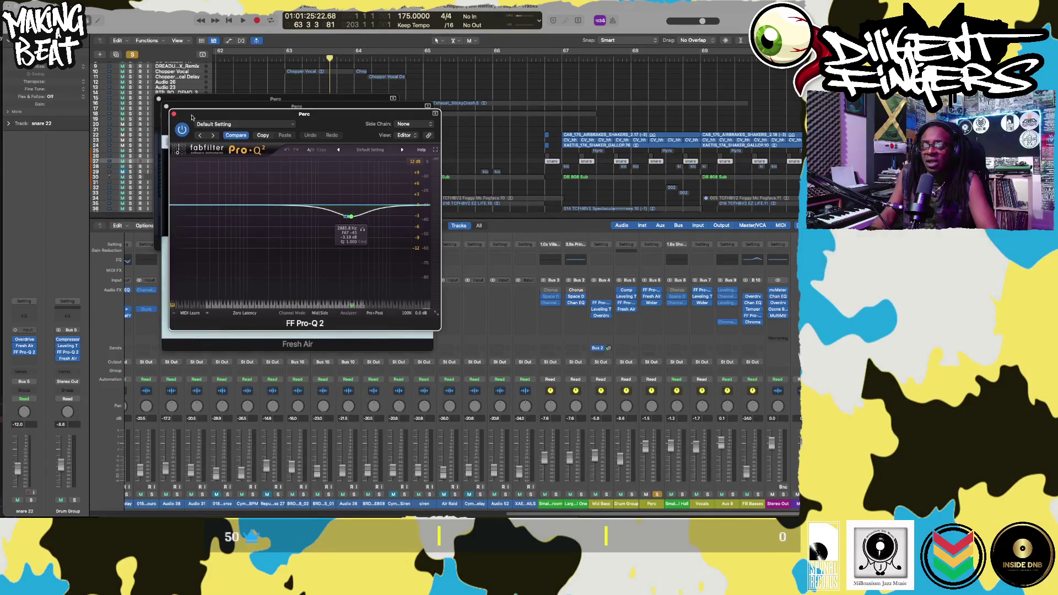
left_click(173, 114)
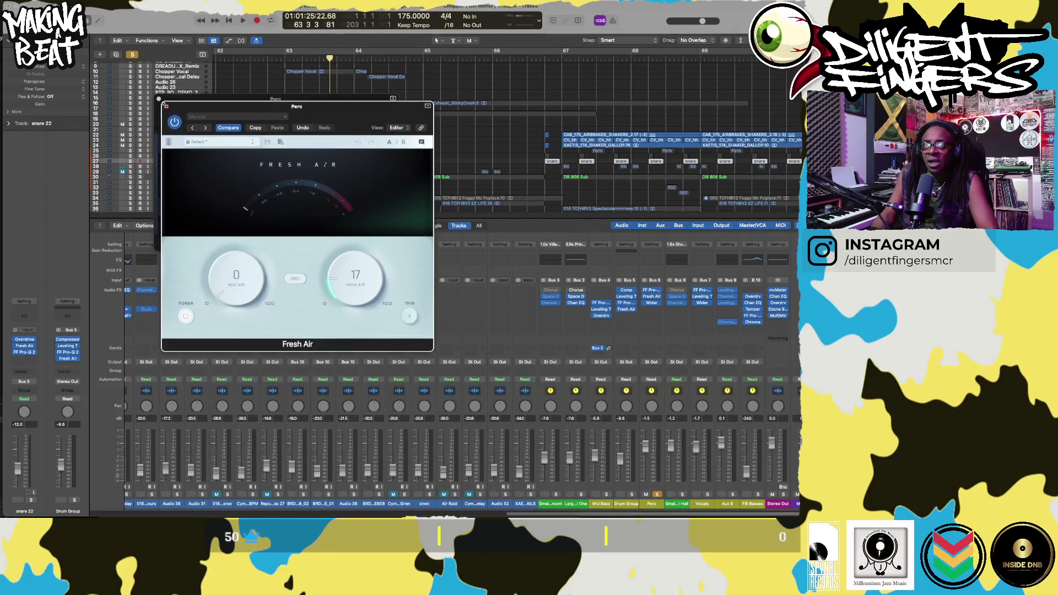
left_click(164, 105)
left_click(165, 102)
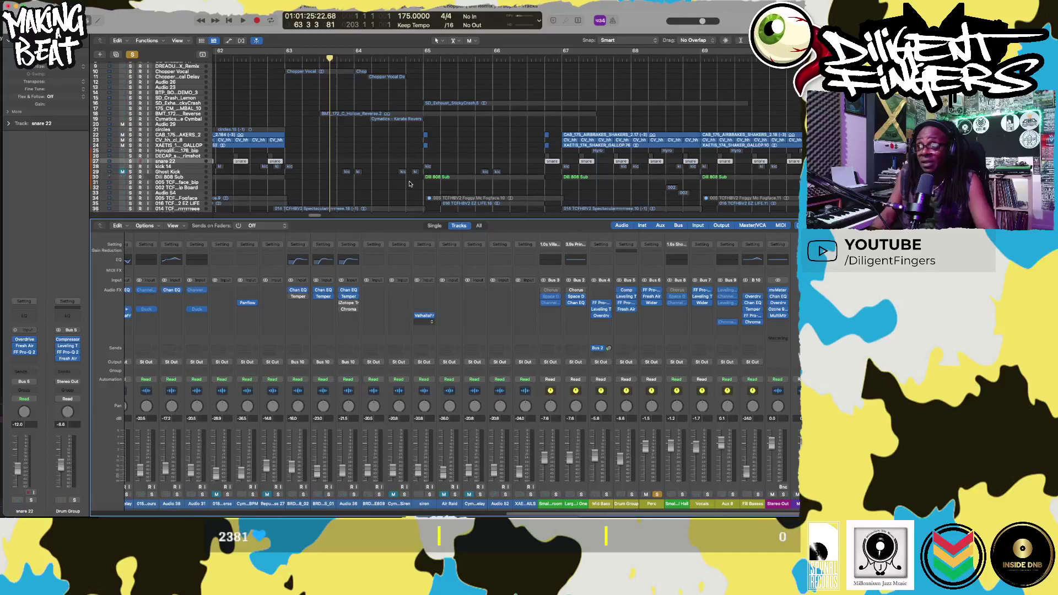
- Zoom out the arrangement and shrink the mixer to show more tracks below track 36
scroll(479, 183, "down", 10)
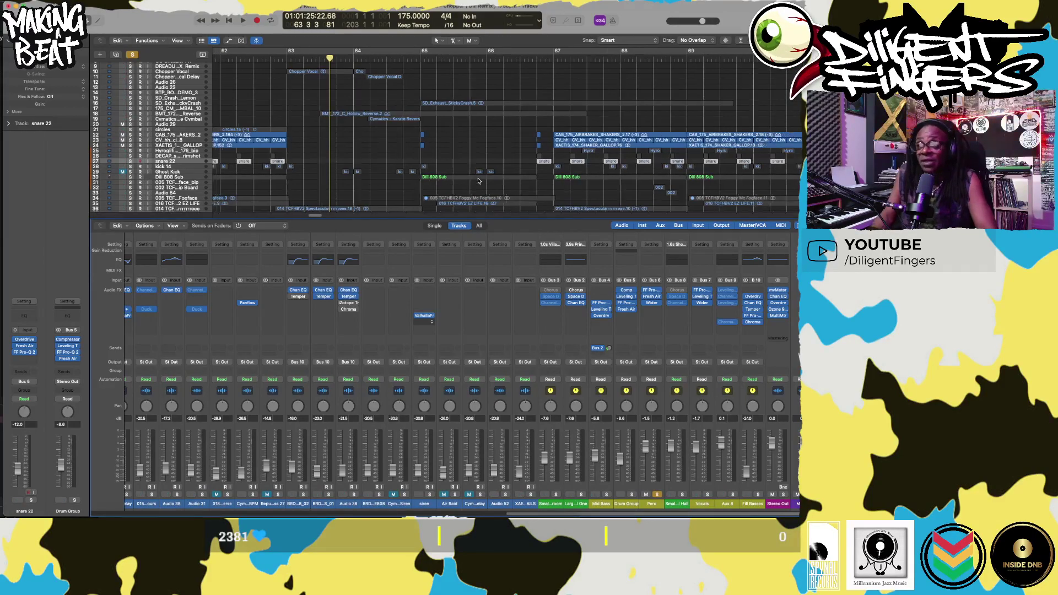
scroll(474, 179, "down", 6)
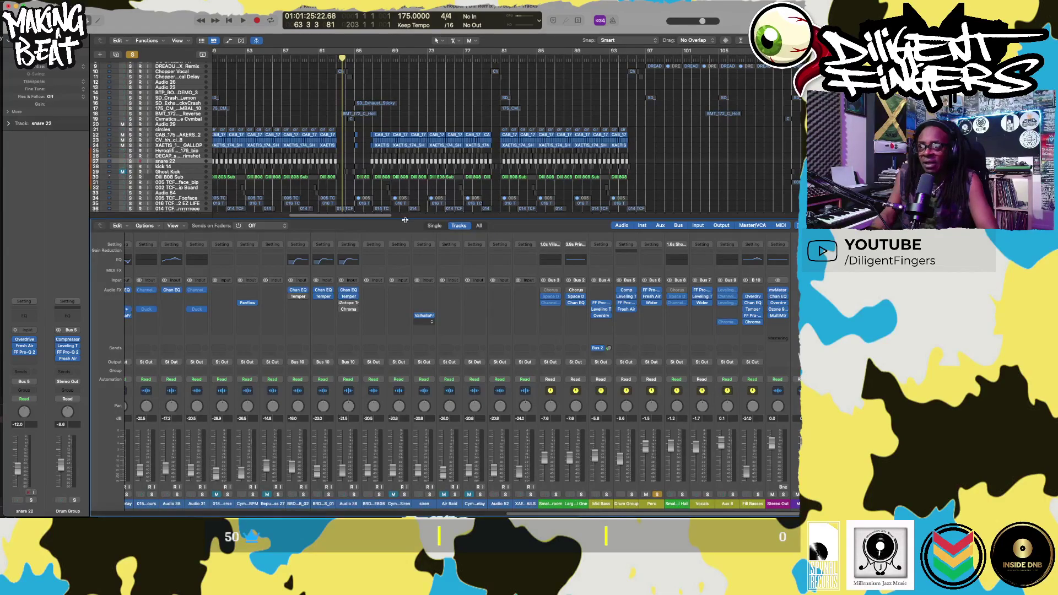
left_click_drag(405, 220, 436, 278)
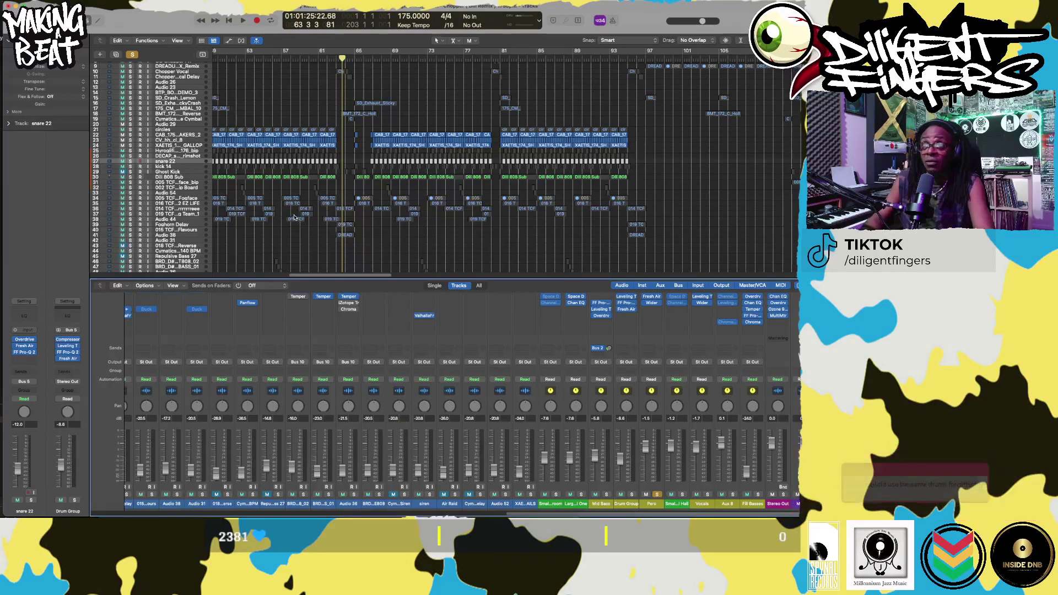
- Zoom the arrangement out to show more bars and enlarge the mixer to reveal the full channel strips
key("super+Left")
key("super+Left")
key("super+Left")
key("super+Left")
key("super+Left")
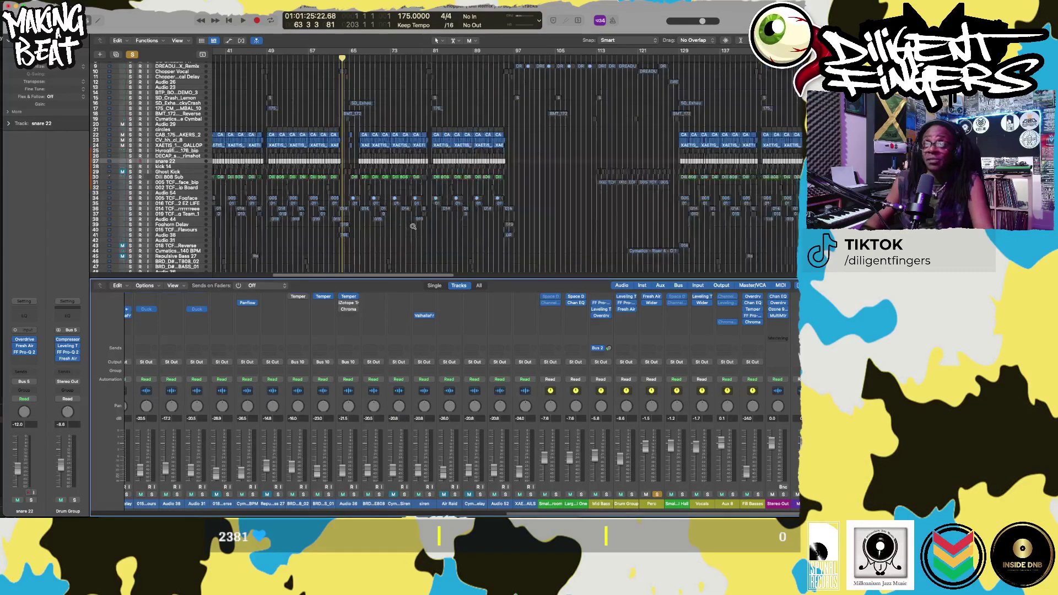
scroll(485, 259, "down", 1)
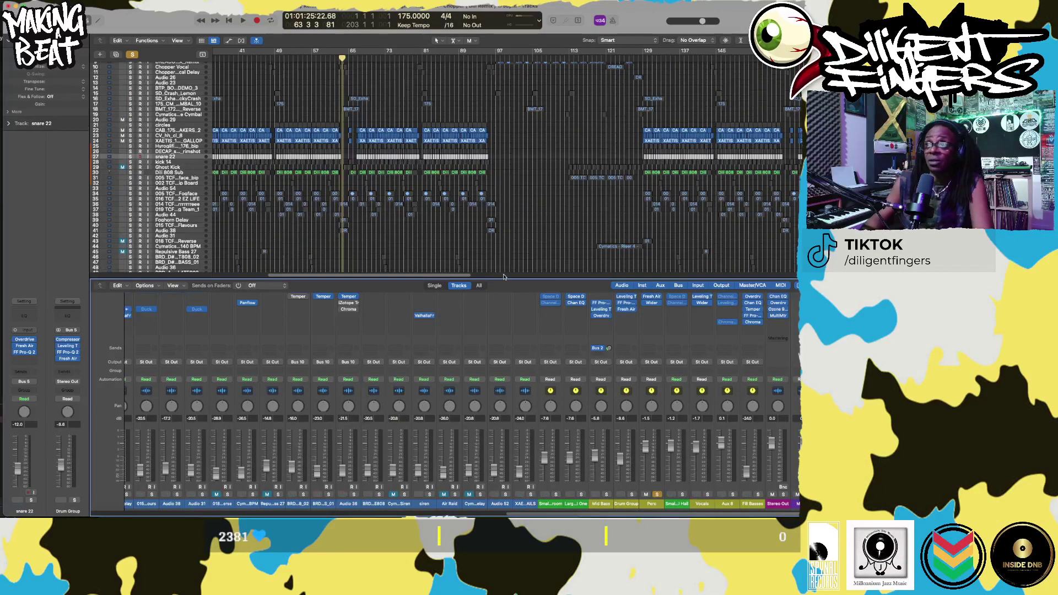
left_click_drag(506, 280, 514, 167)
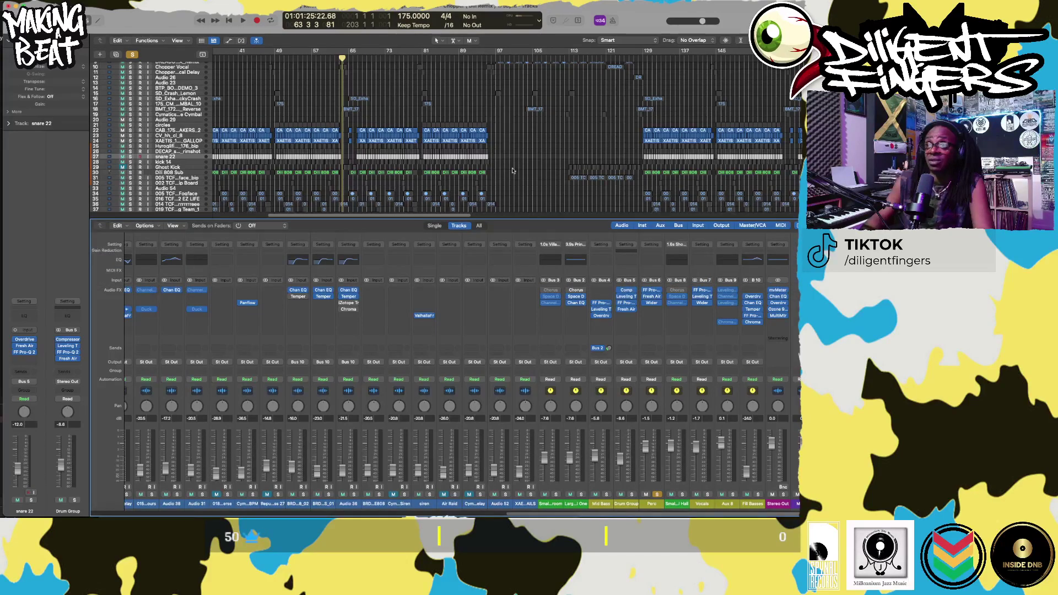
- View the Temper plug-in on the 002 TCFHBV2 Chip Board channel and move its window clear of the channel strips
scroll(547, 364, "left", 5)
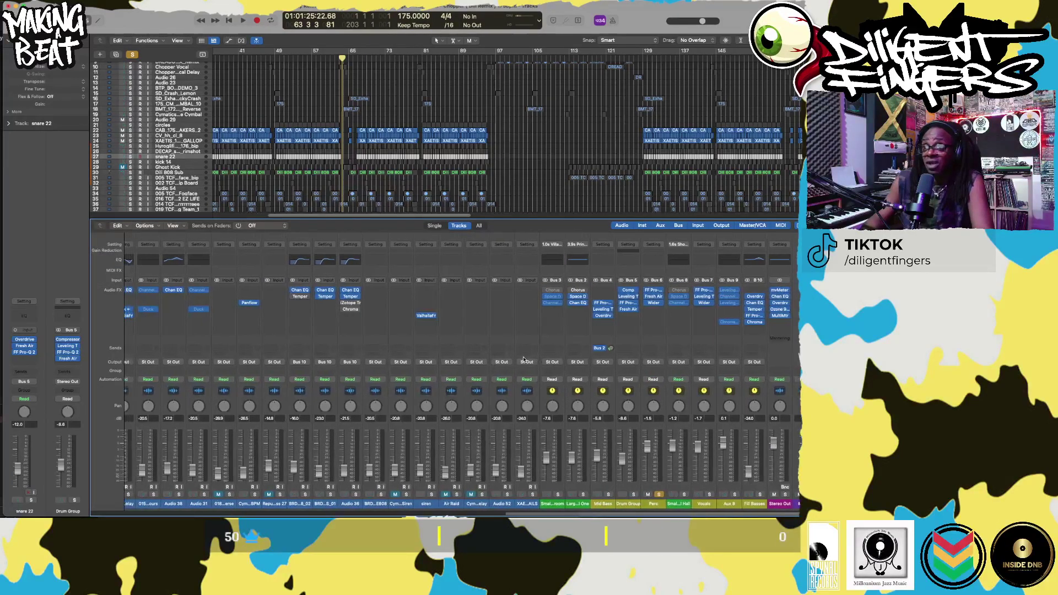
scroll(524, 358, "left", 8)
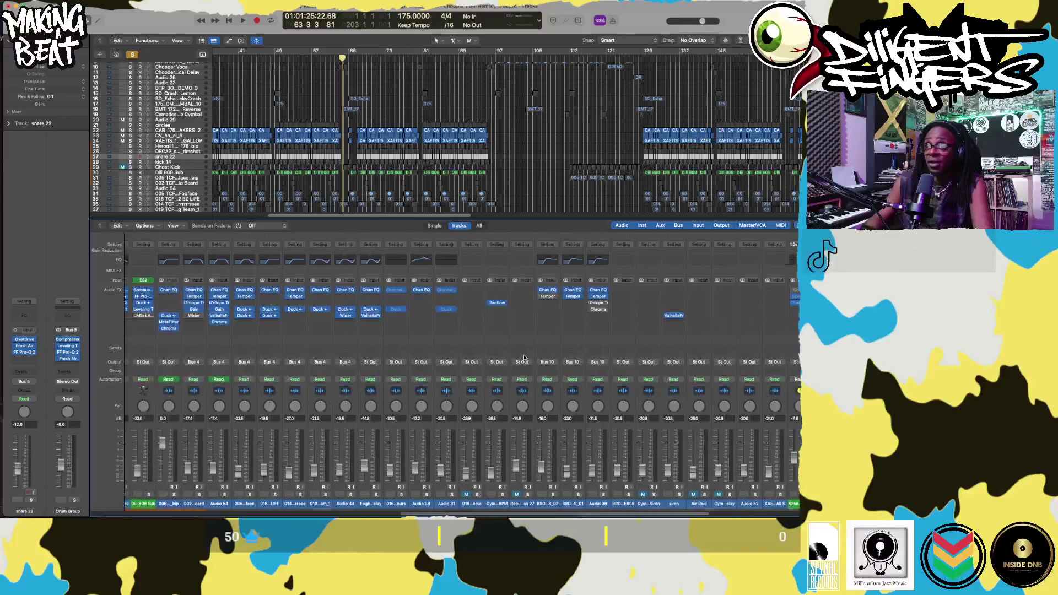
scroll(524, 358, "left", 2)
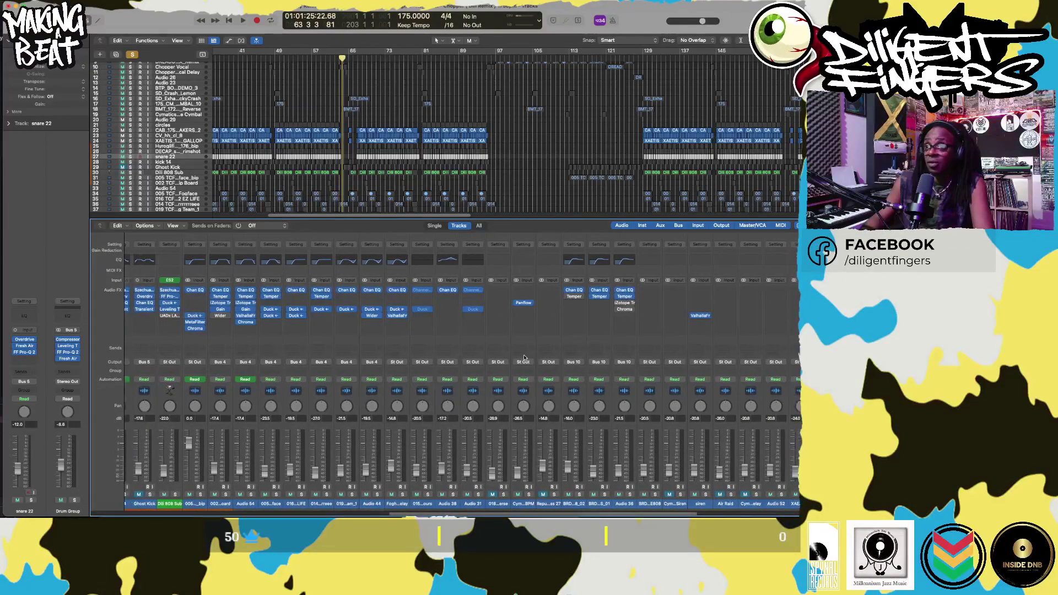
scroll(524, 358, "left", 5)
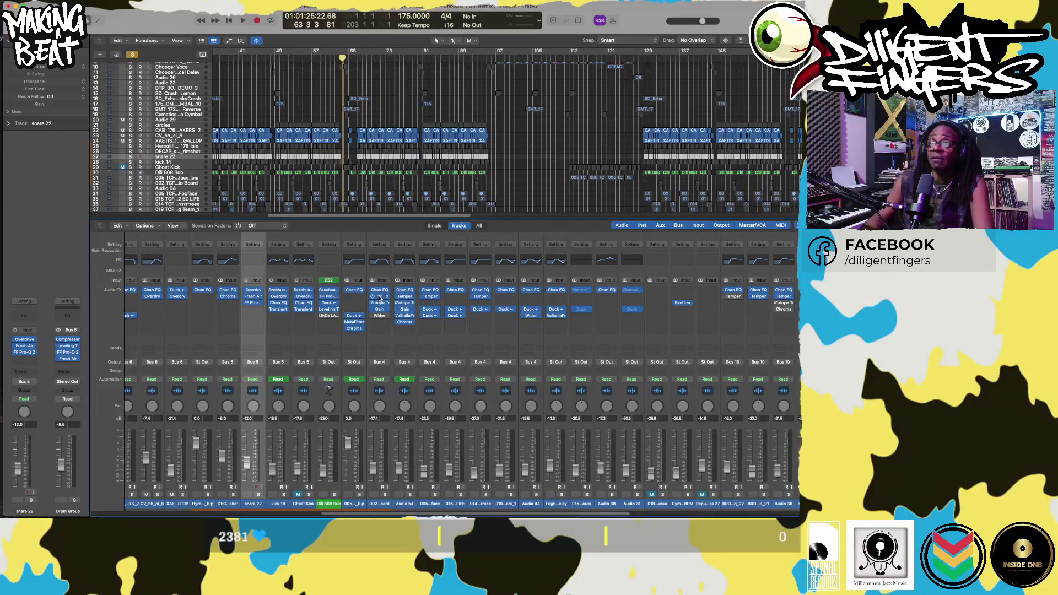
left_click(379, 297)
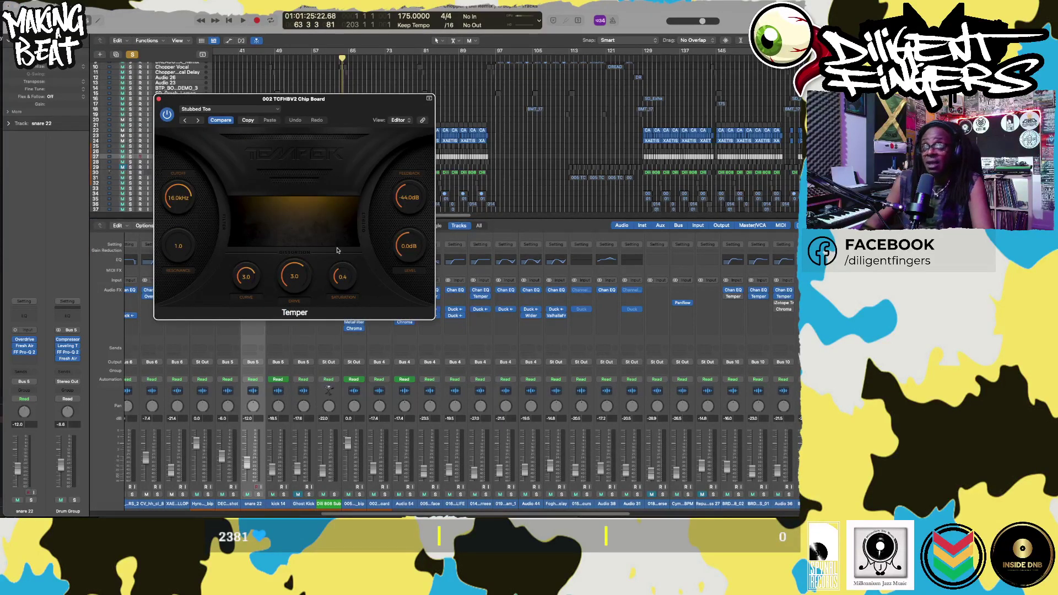
left_click_drag(343, 103, 362, 103)
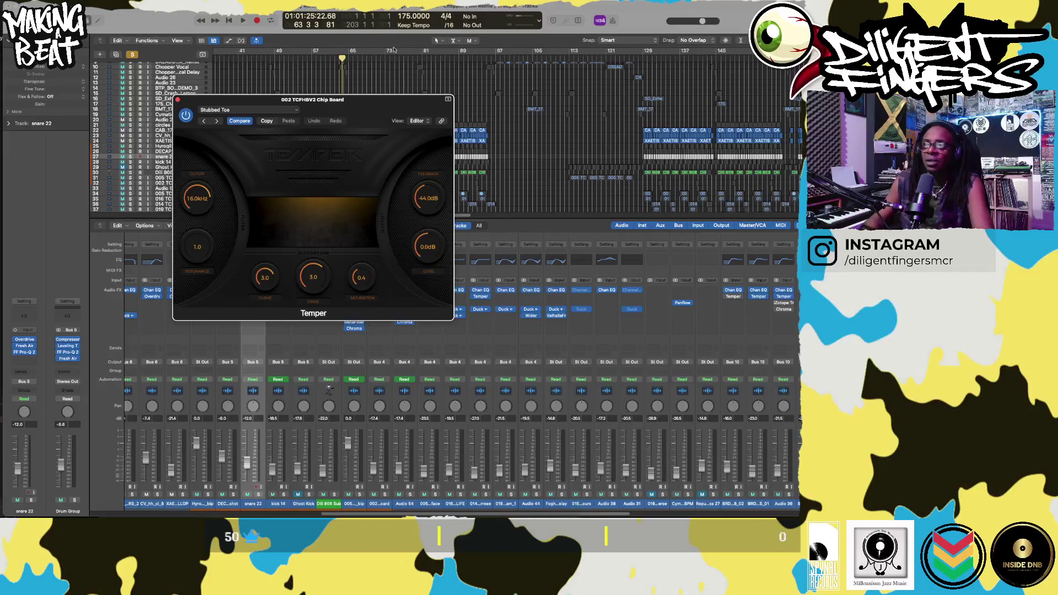
left_click_drag(363, 112, 634, 57)
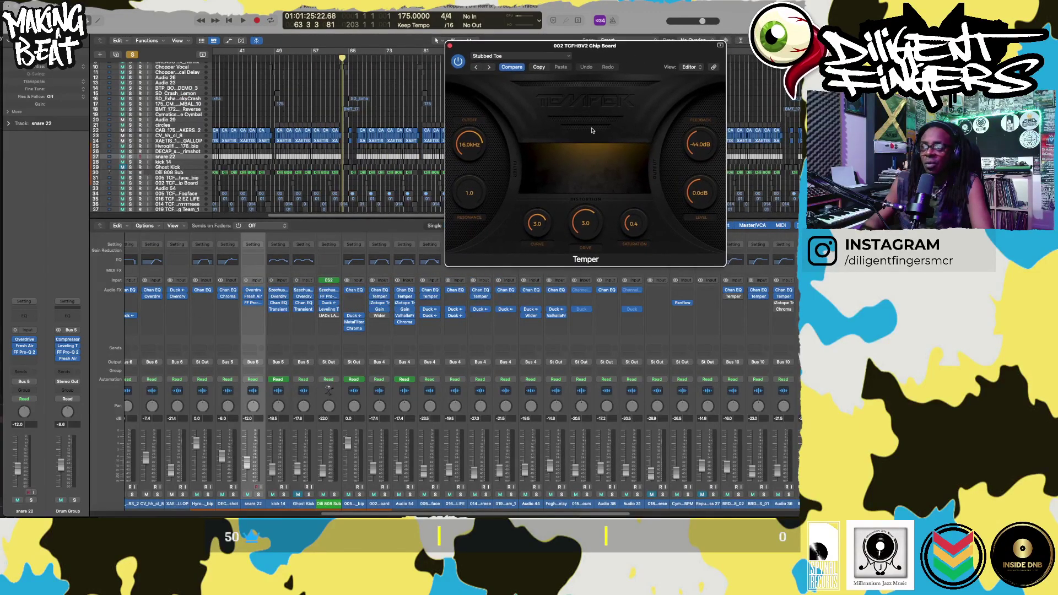
- Solo the Chip Board channel and play it briefly while checking the bus channels' levels in the mixer
left_click(385, 494)
key("space")
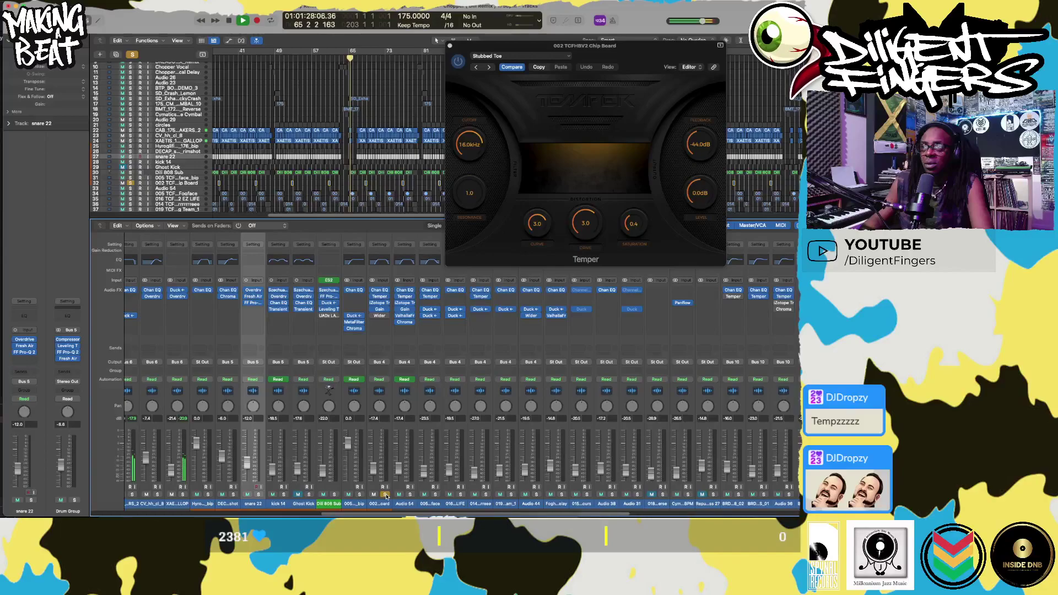
scroll(591, 439, "right", 10)
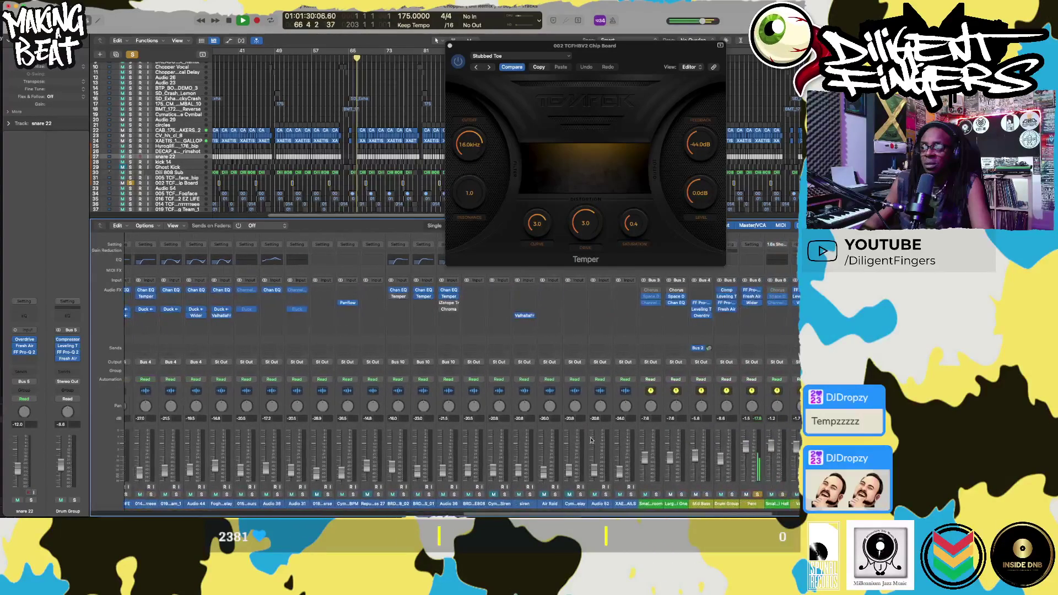
scroll(590, 439, "right", 4)
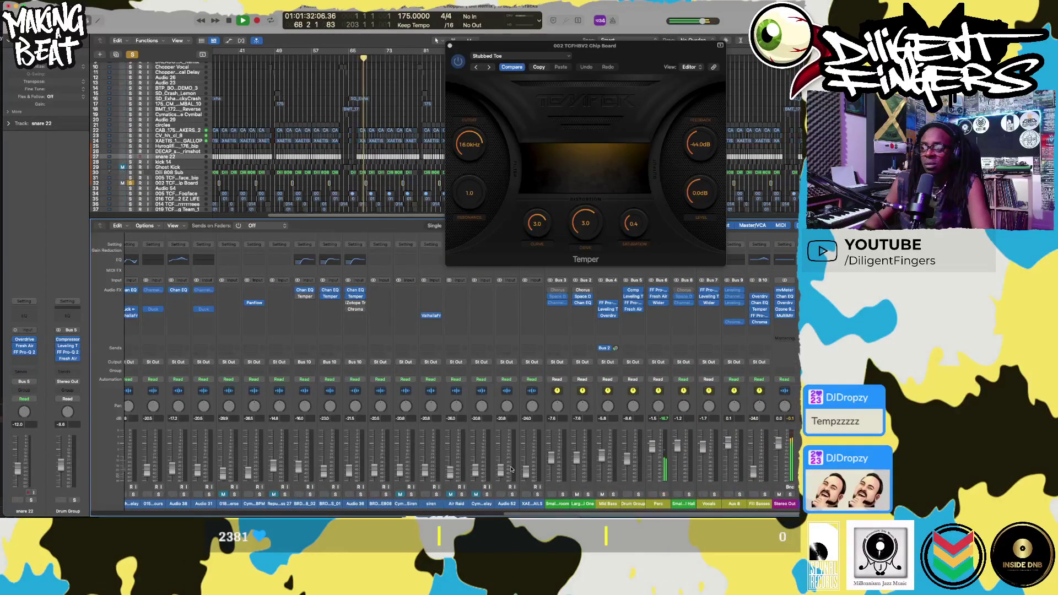
scroll(512, 469, "left", 10)
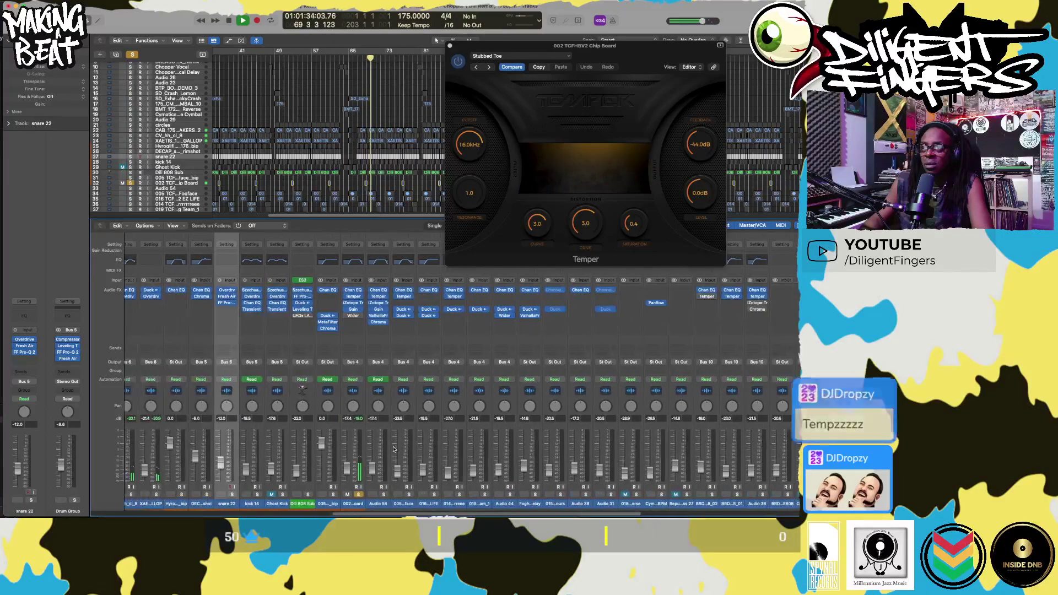
scroll(394, 449, "left", 1)
key("space")
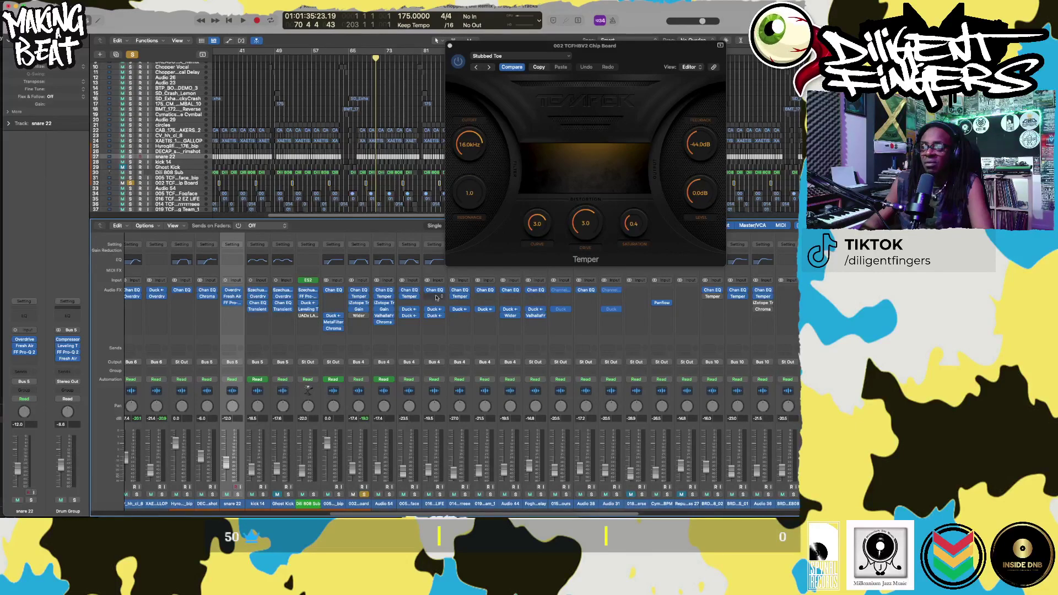
- View the Temper settings on the Audio 54 channel and close both Temper windows
left_click(383, 296)
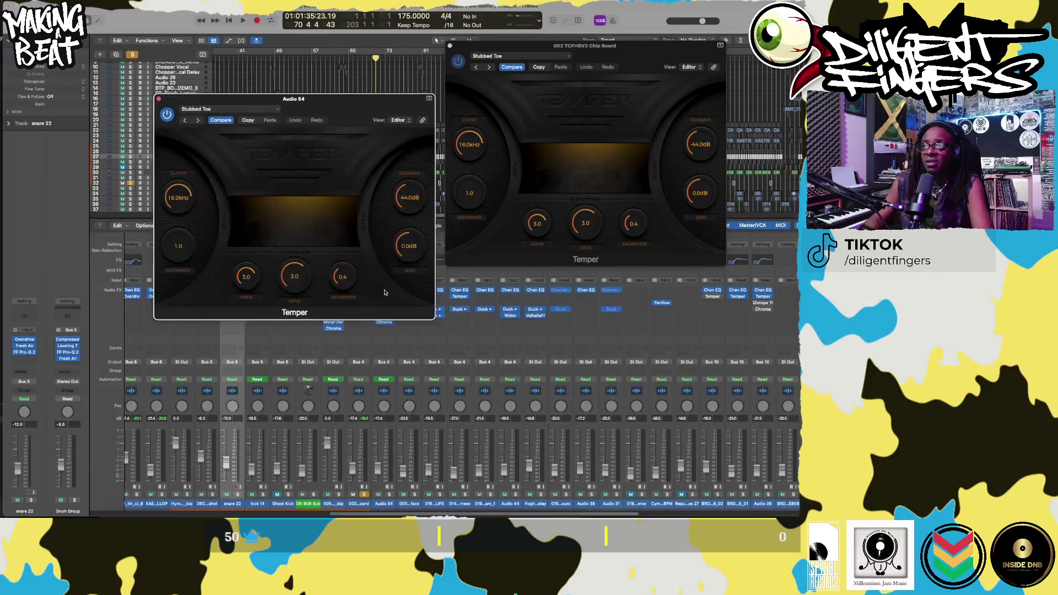
key("space")
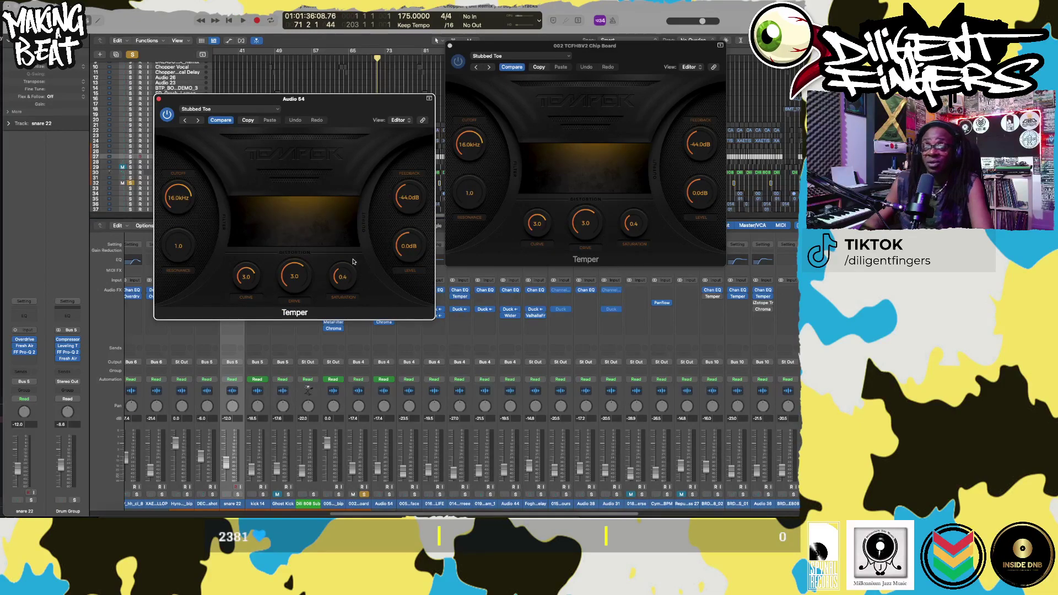
left_click(160, 99)
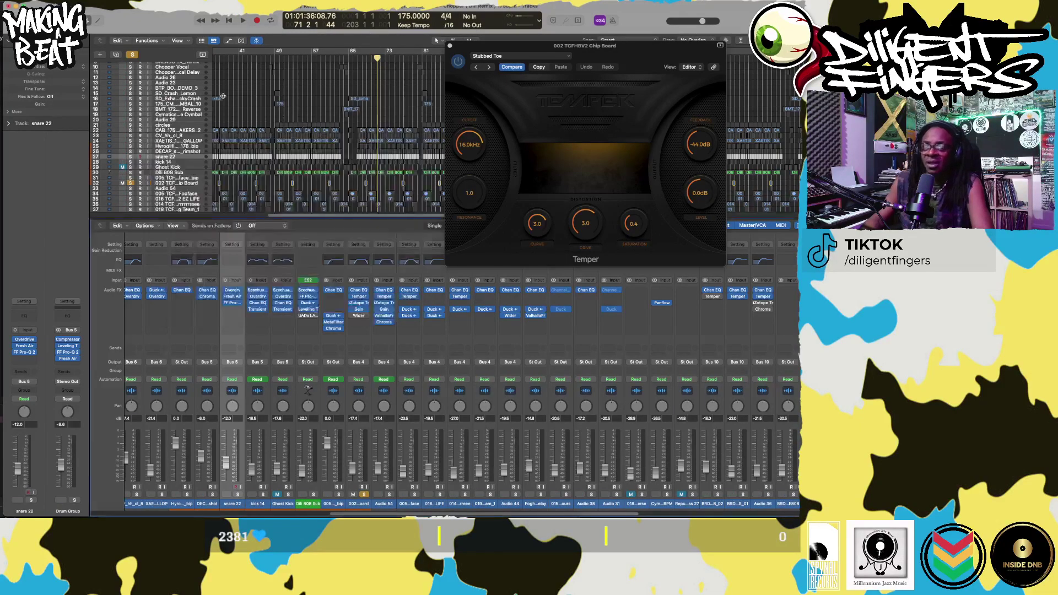
left_click(449, 47)
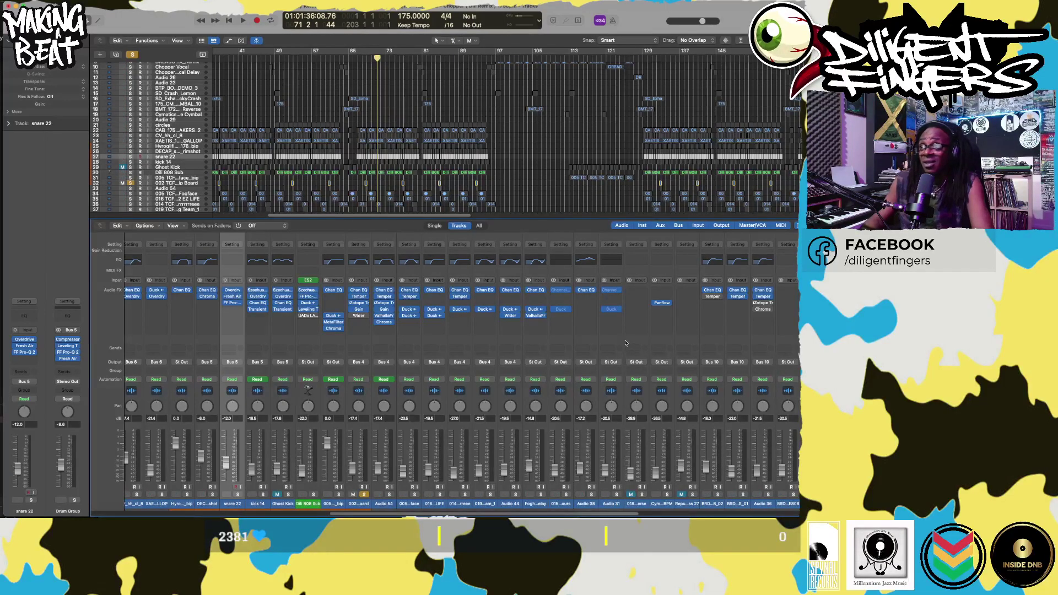
- Look over the bus channels' plug-ins in the mixer and shrink the mixer to show more tracks
scroll(626, 343, "right", 10)
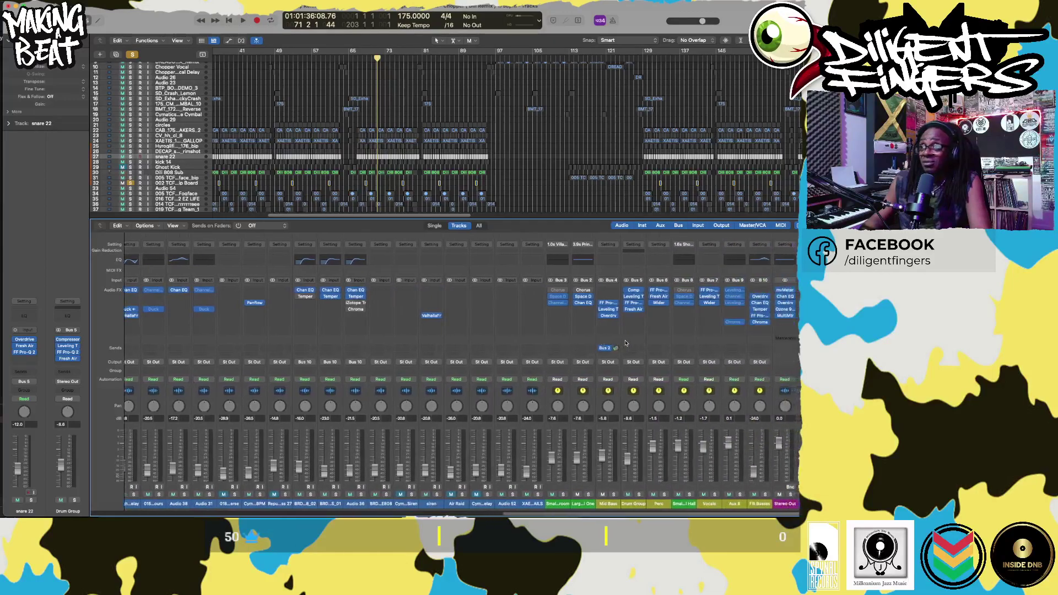
scroll(625, 343, "right", 2)
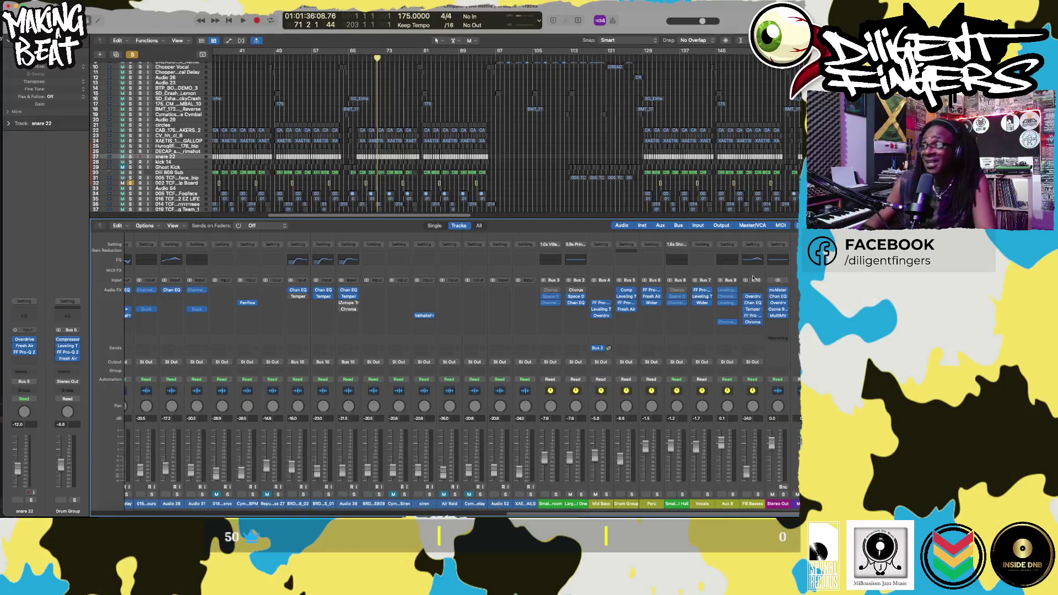
scroll(730, 309, "left", 2)
scroll(727, 309, "left", 10)
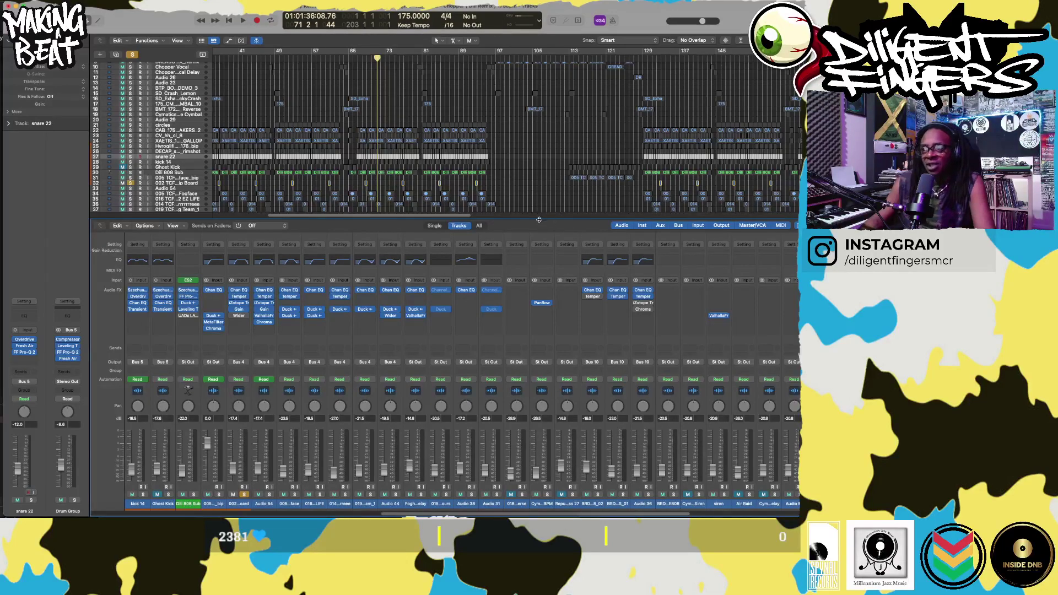
left_click_drag(539, 222, 540, 262)
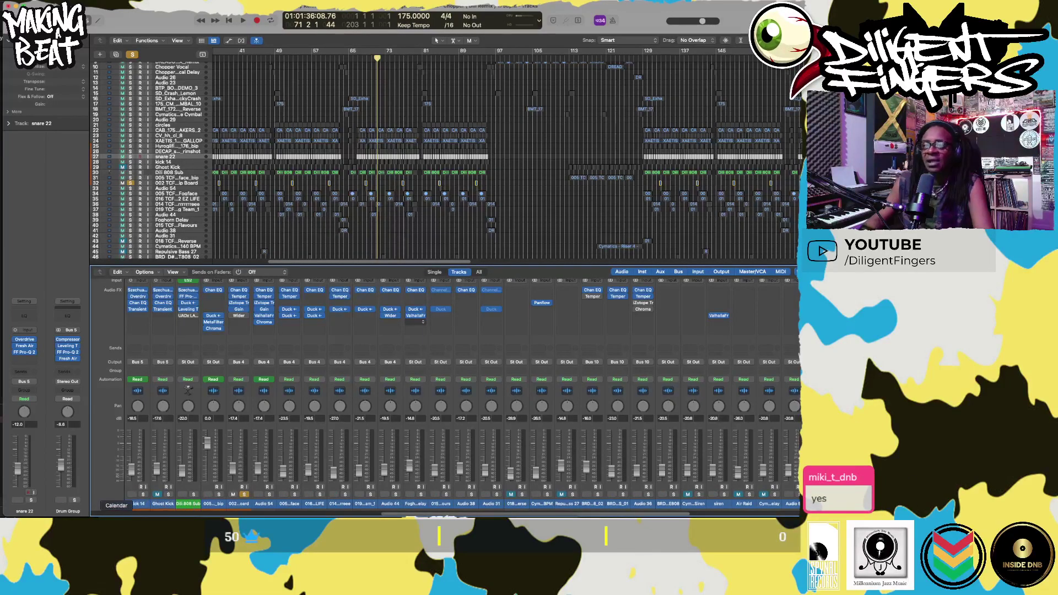
- Locate Soulless 175bpm.logicx in the 00 DNB folder and try to open it
key("super+o")
scroll(513, 327, "left", 3)
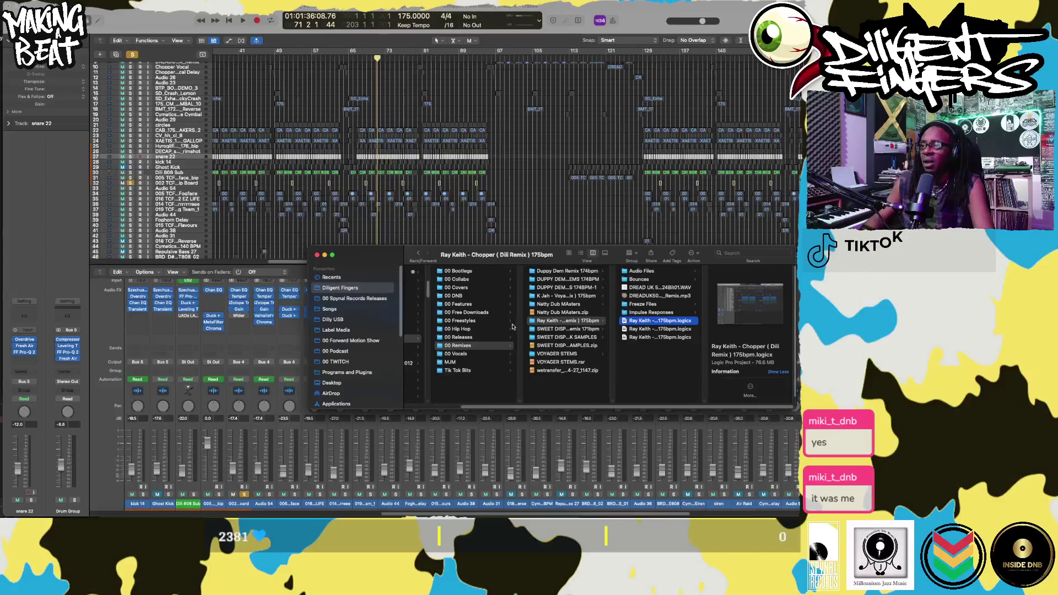
left_click(489, 296)
scroll(602, 348, "down", 5)
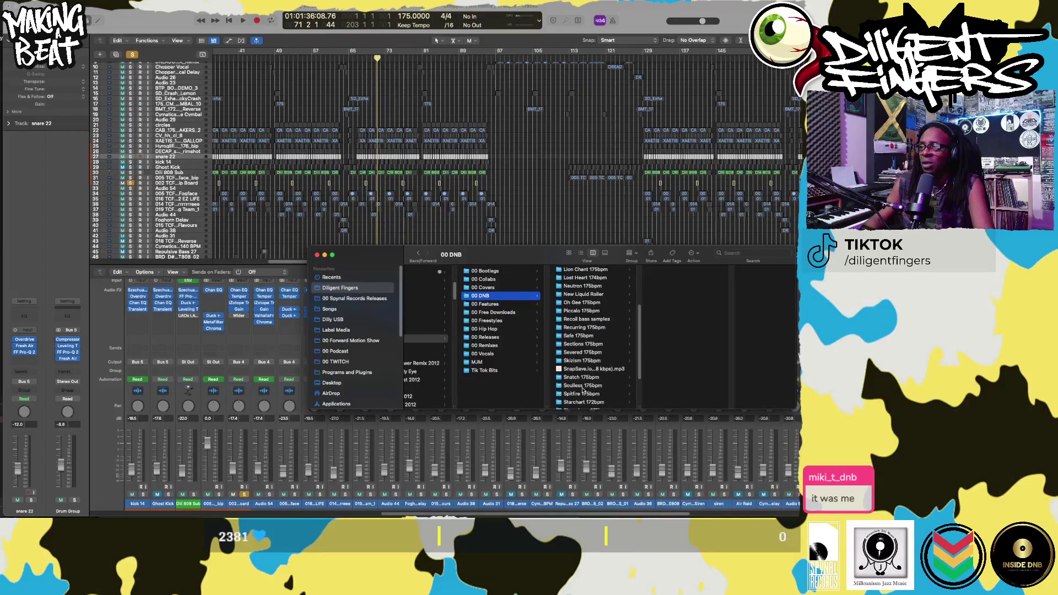
left_click(583, 385)
left_click(679, 296)
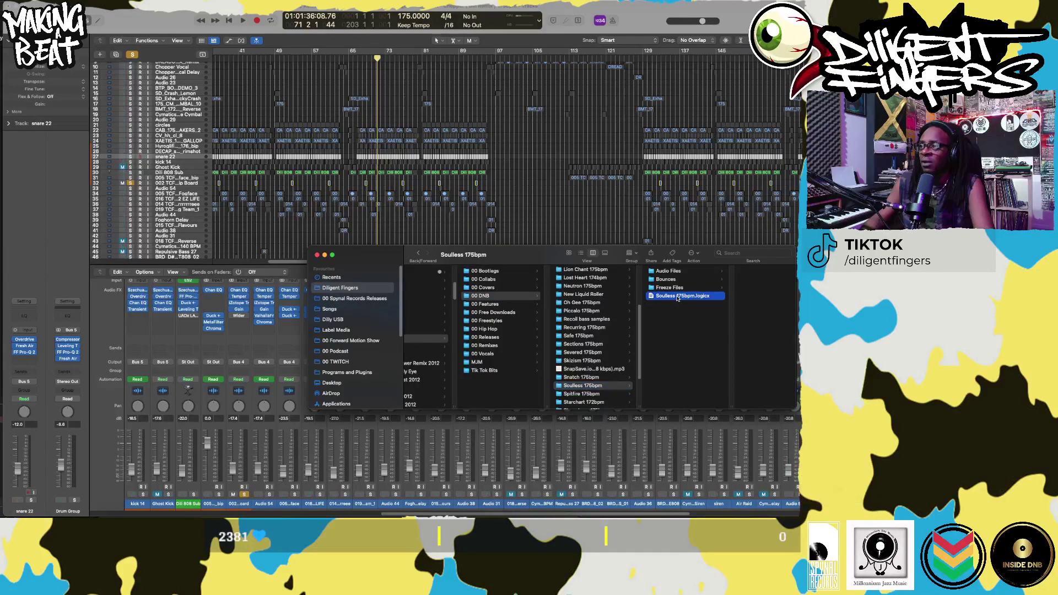
double_click(653, 297)
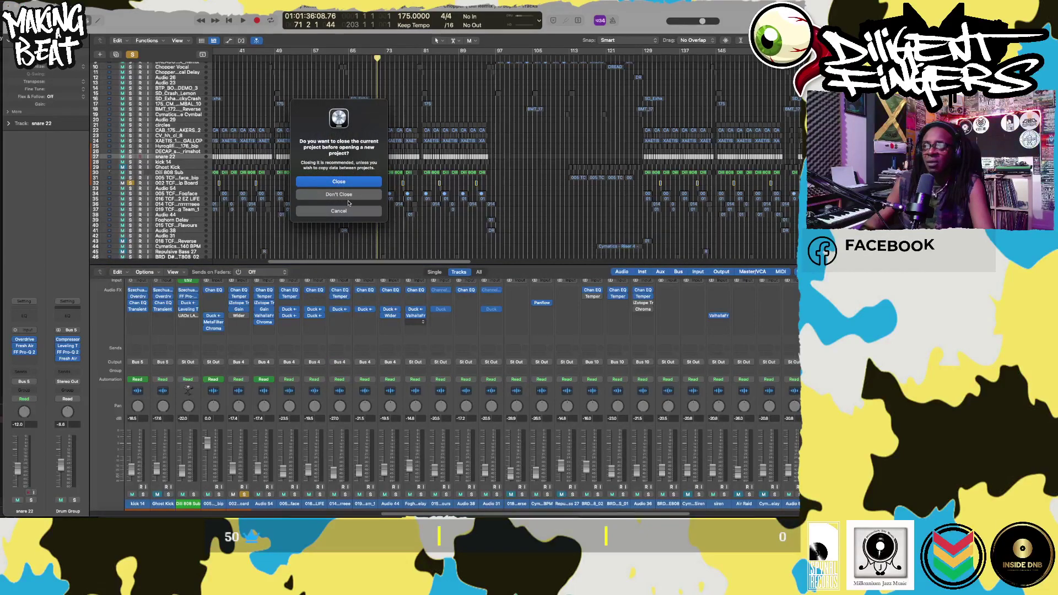
key("Escape")
scroll(250, 205, "down", 3)
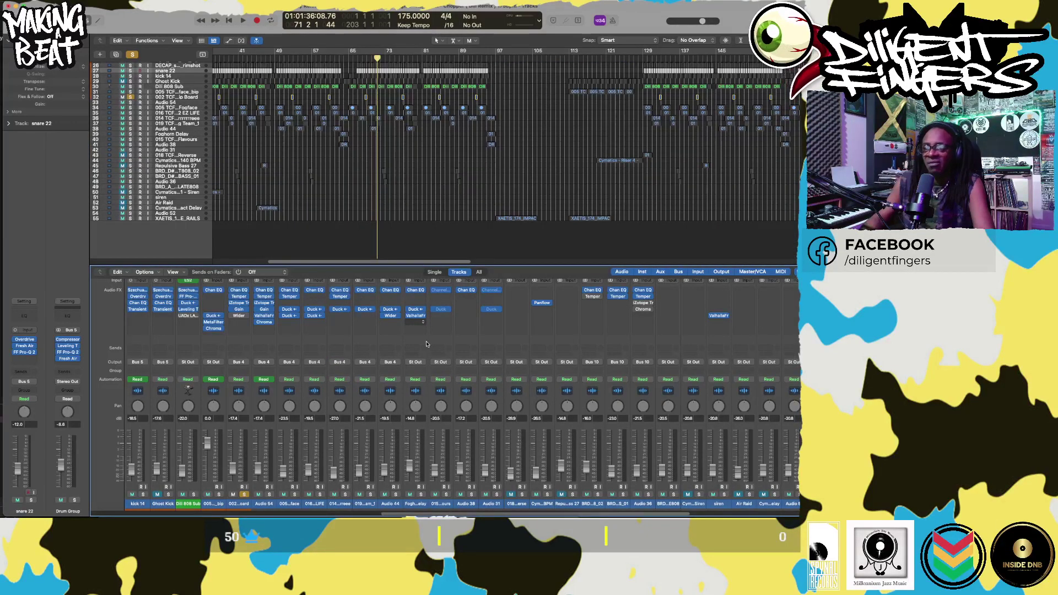
- Open Soulless 175bpm.logicx, closing the current Chopper remix project without saving its changes
key("super+o")
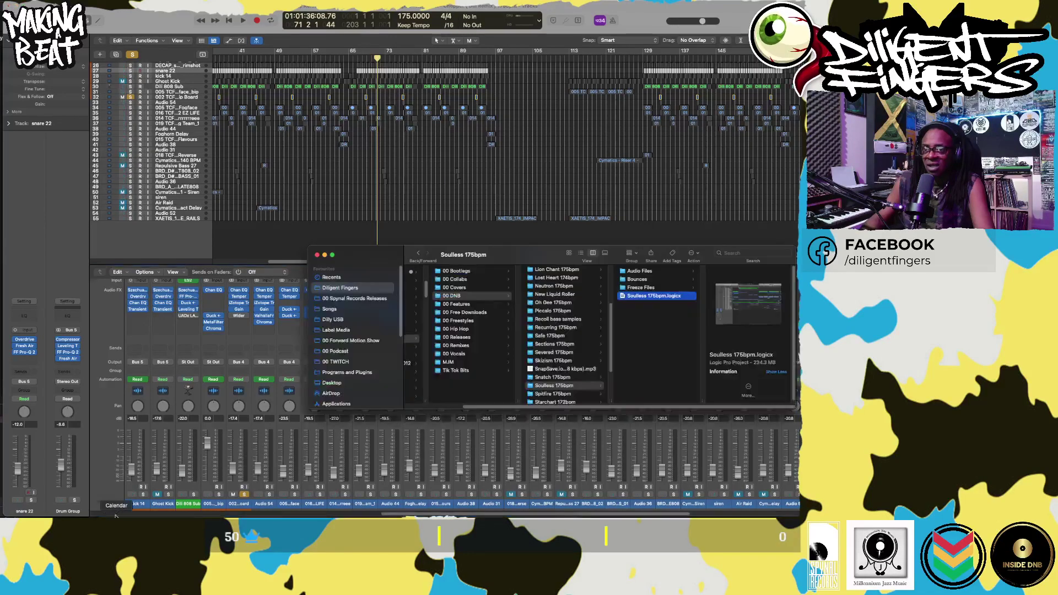
double_click(641, 298)
left_click(355, 182)
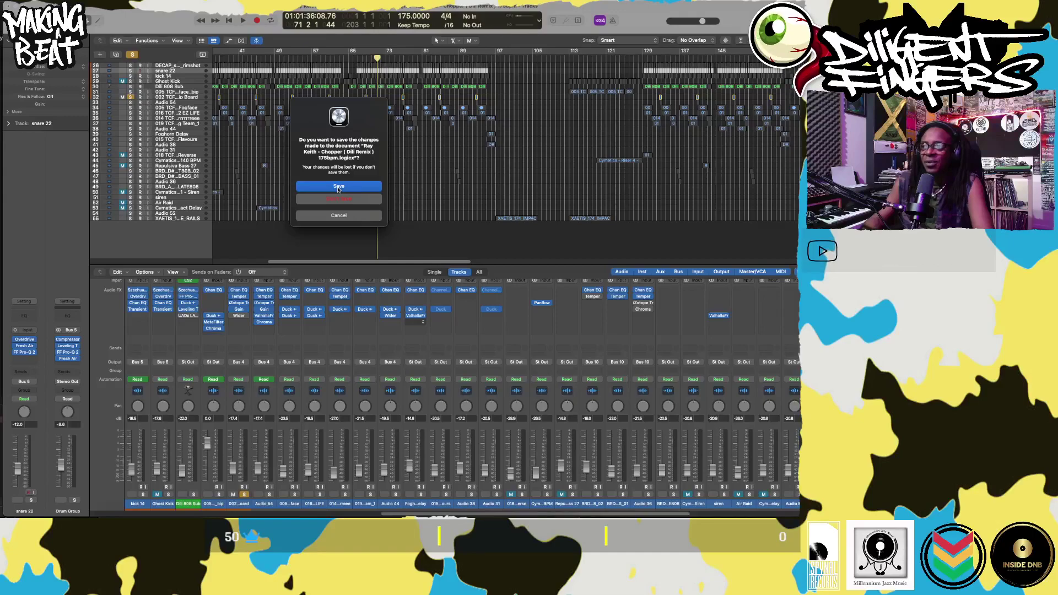
left_click(346, 202)
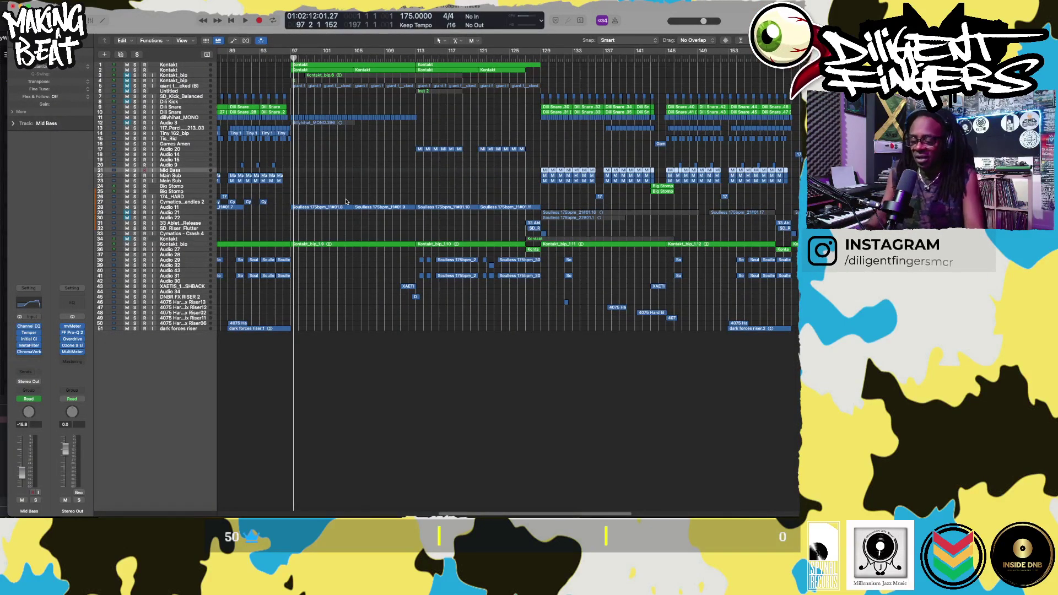
- Play the Soulless project briefly from the start, then solo hi-hat track 11 and play it alone
key("Return")
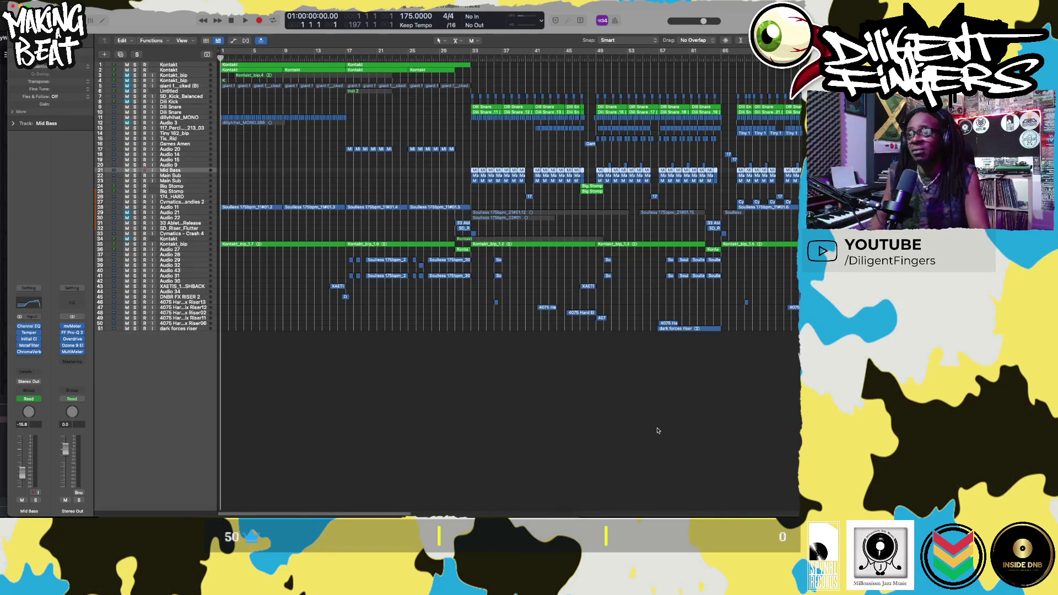
key("space")
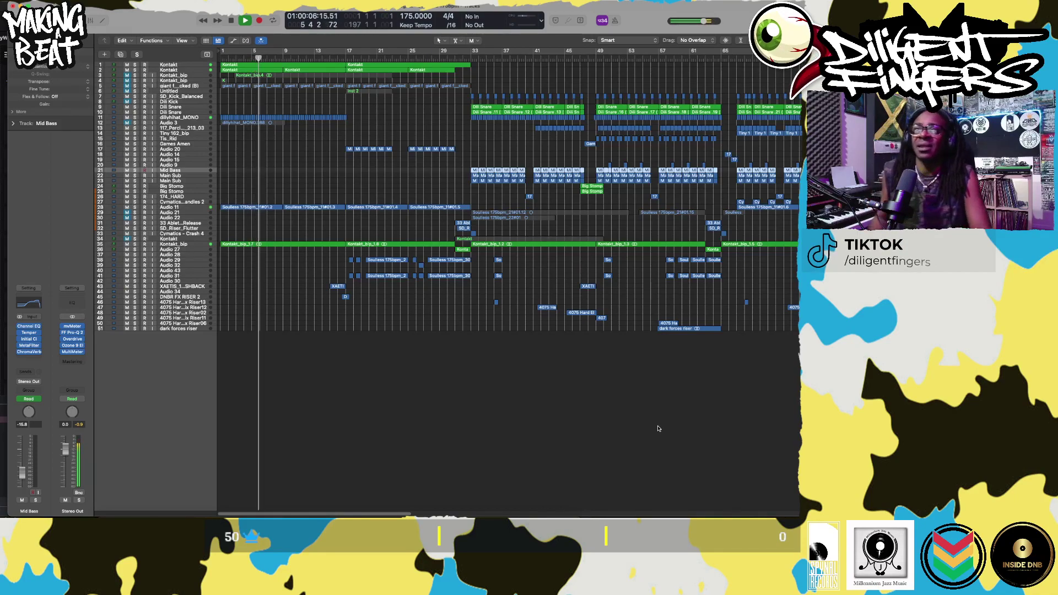
key("space")
left_click(135, 117)
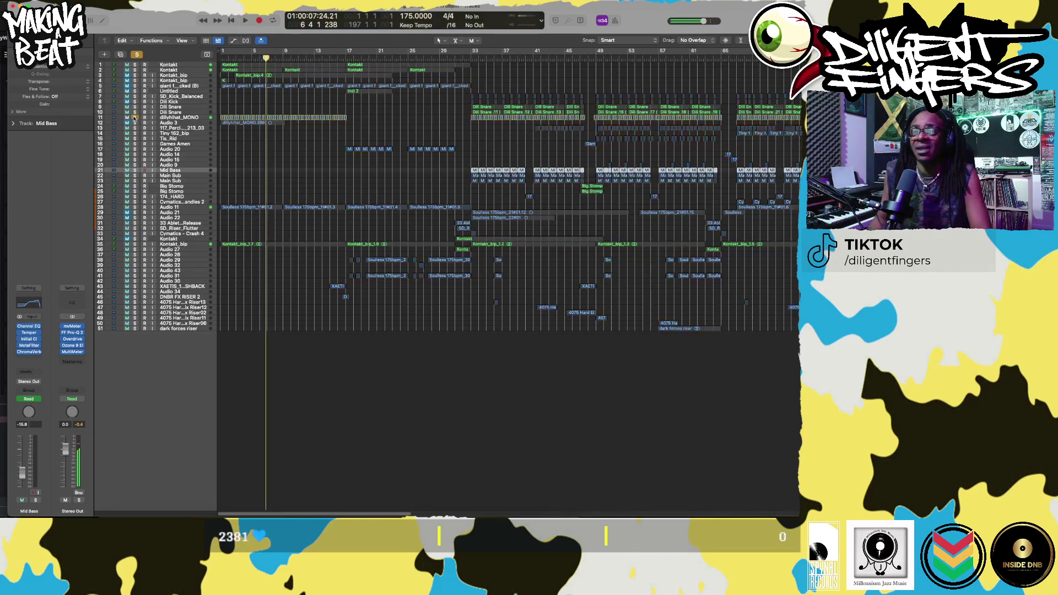
key("space")
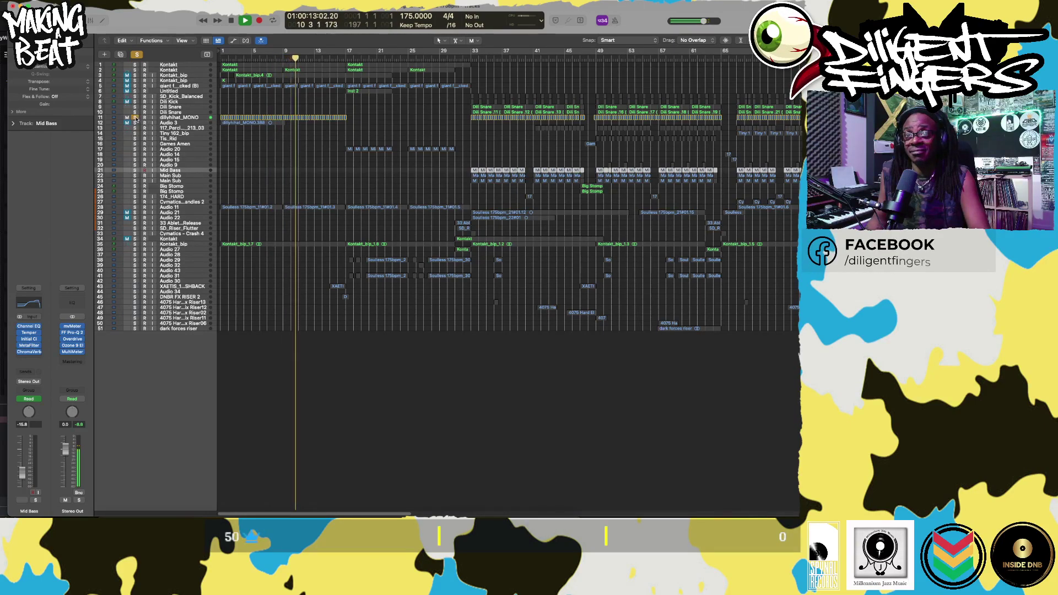
- Unsolo hi-hat track 11 and play the full mix of the intro in stretches up to about bar 28
left_click(135, 117)
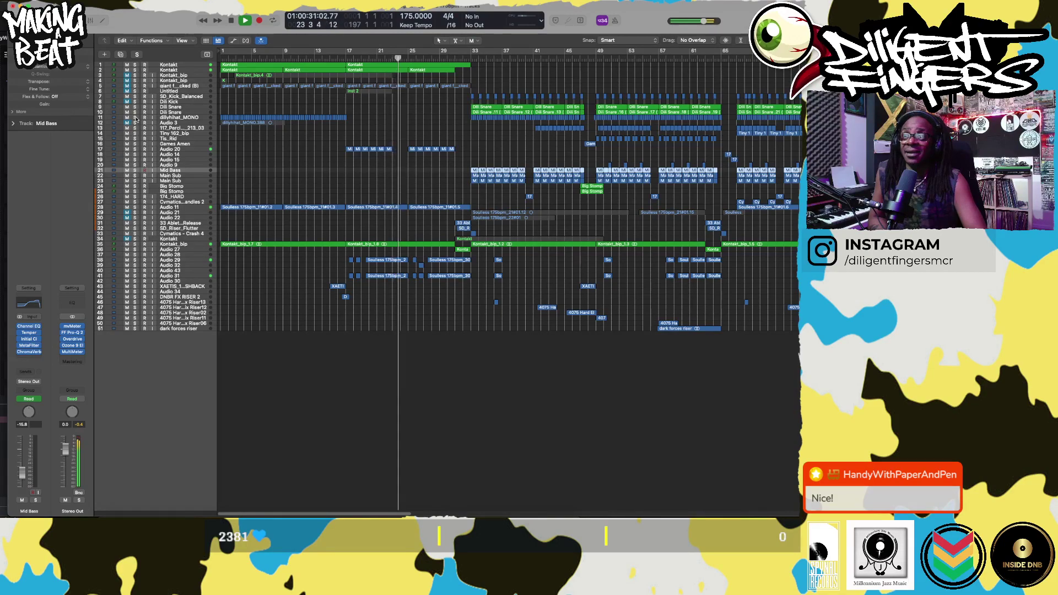
key("space")
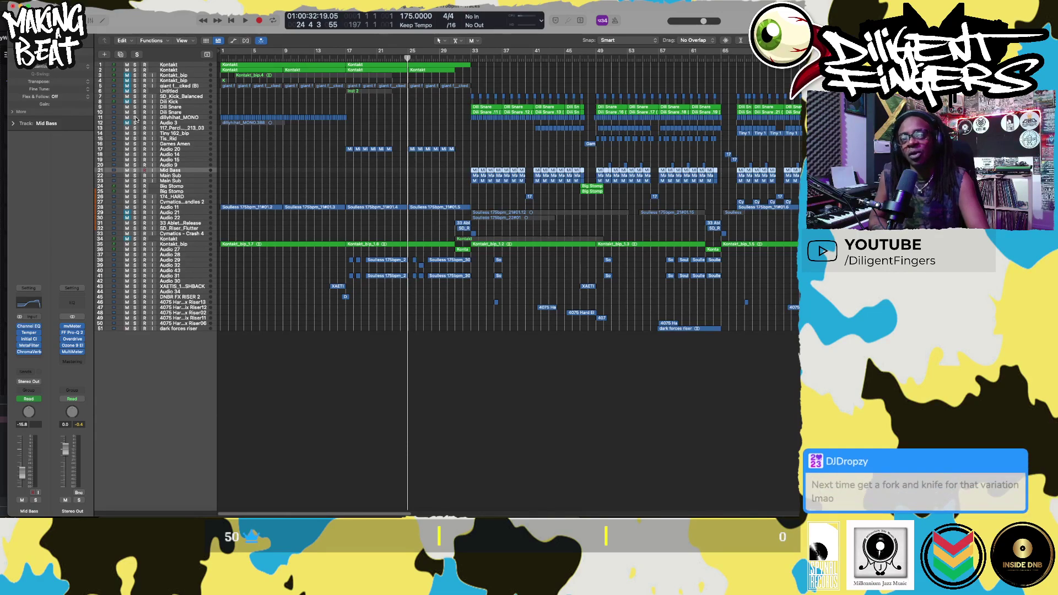
key("space")
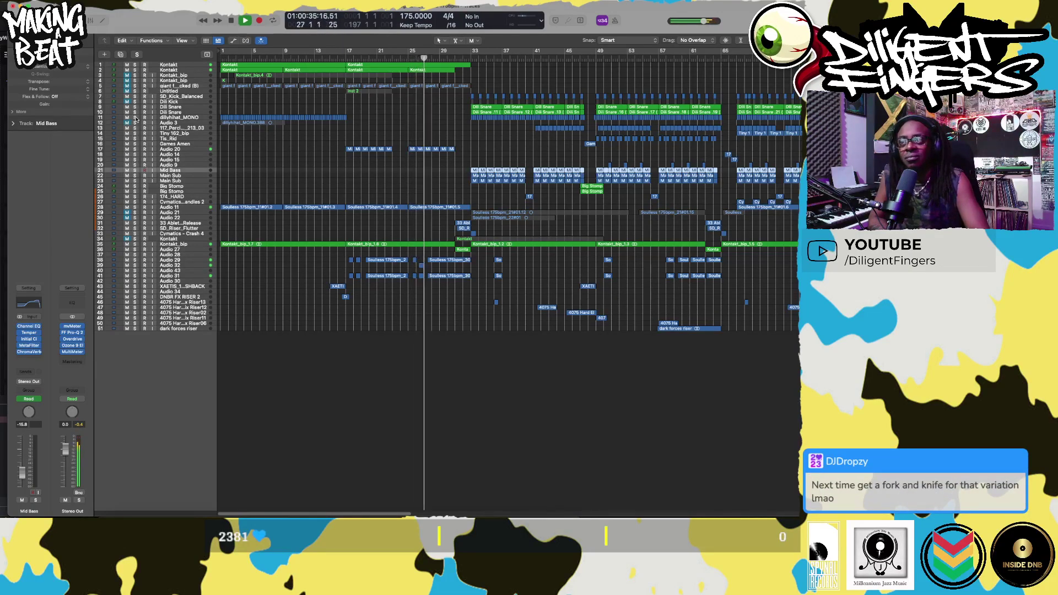
key("space")
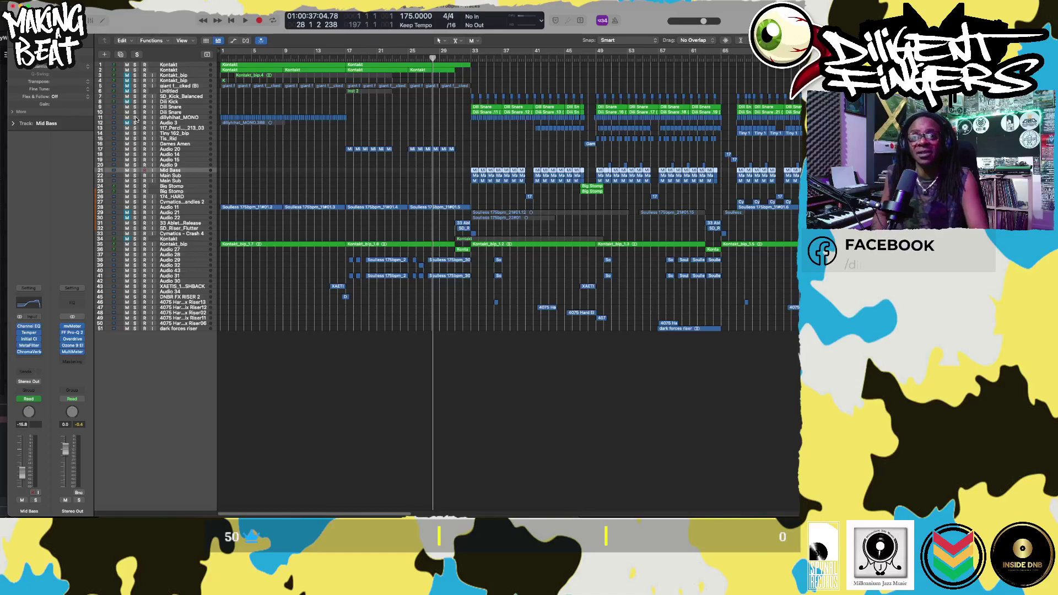
- Return to the start of the project and play the intro to about bar 22, pausing briefly near bar 3
key("space")
key("Return")
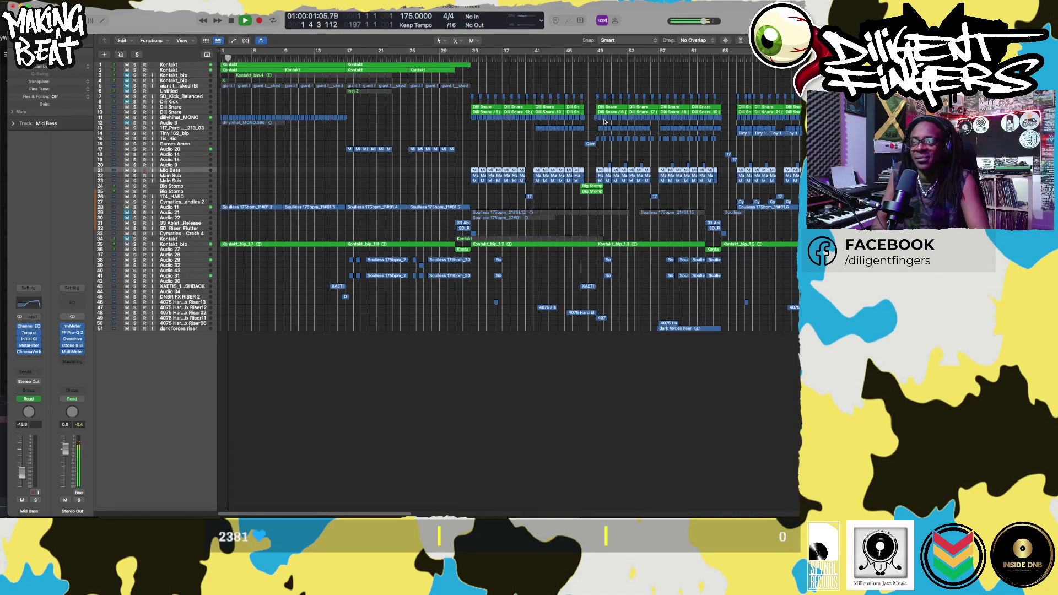
key("space")
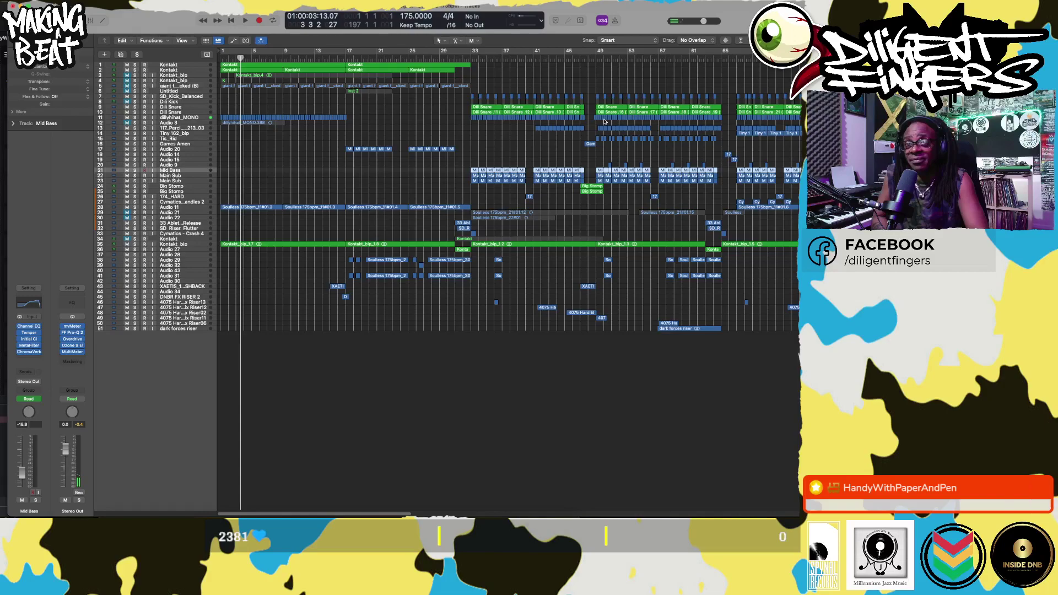
key("space")
key("space")
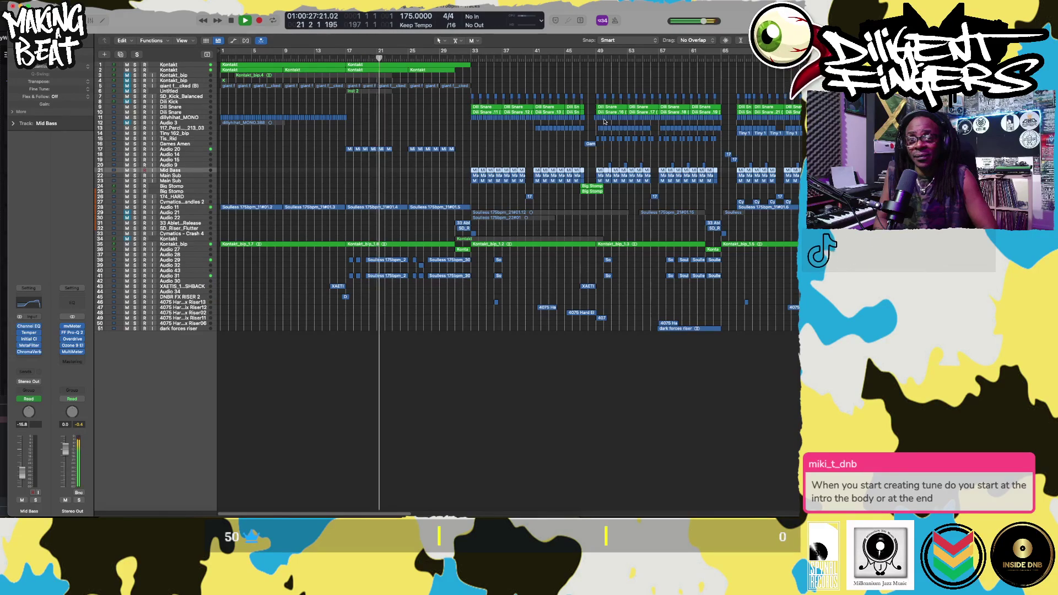
key("space")
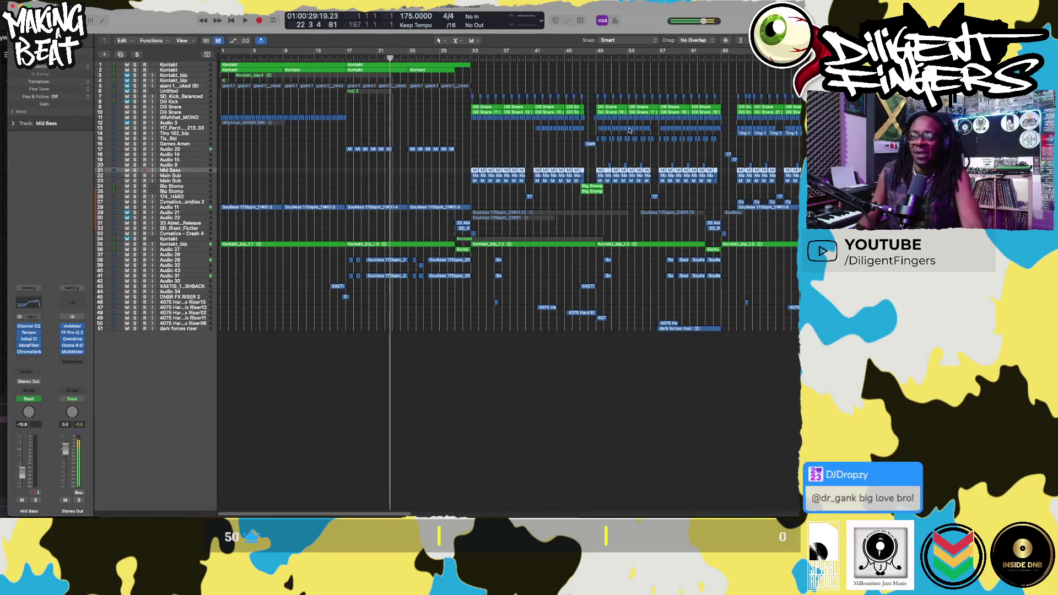
- Restart playback from the beginning and listen to roughly the first eight bars of the full mix
key("space")
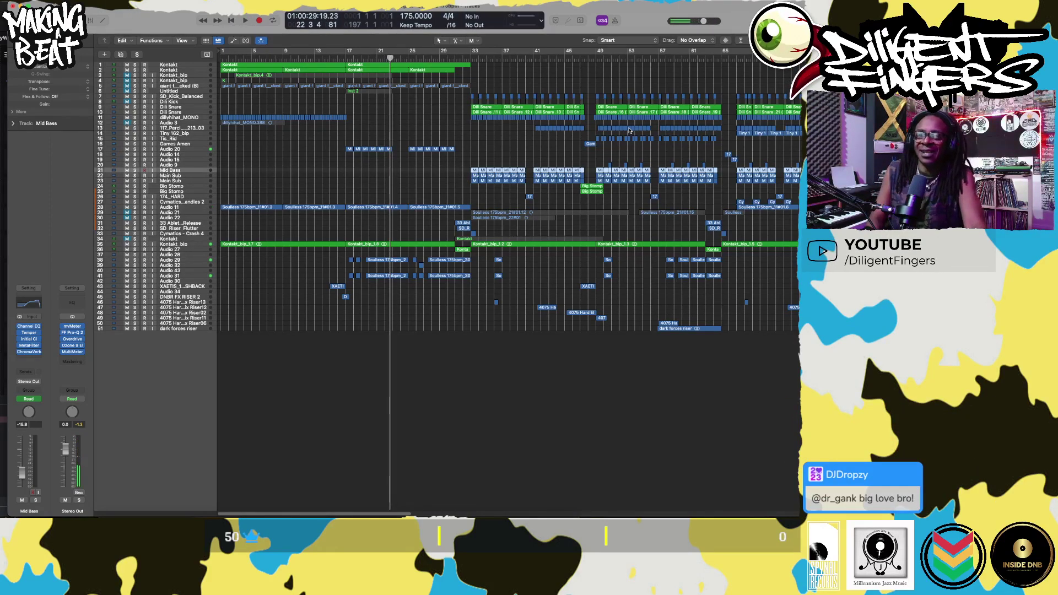
key("space")
key("Return")
key("space")
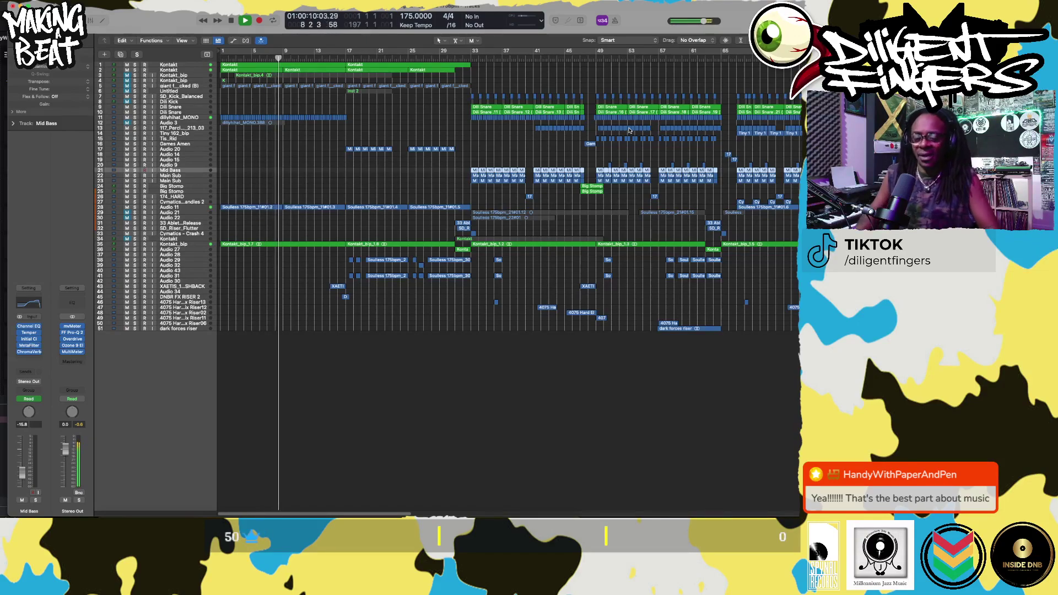
key("space")
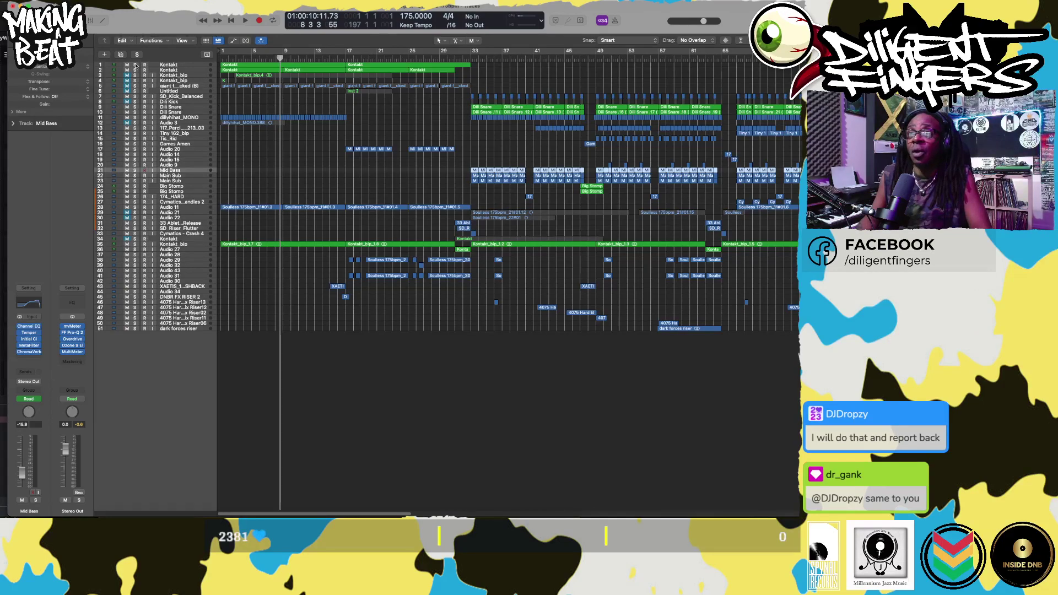
- Solo Kontakt track 1, play it from the start, and view its Kontakt instrument window before closing it
key("Return")
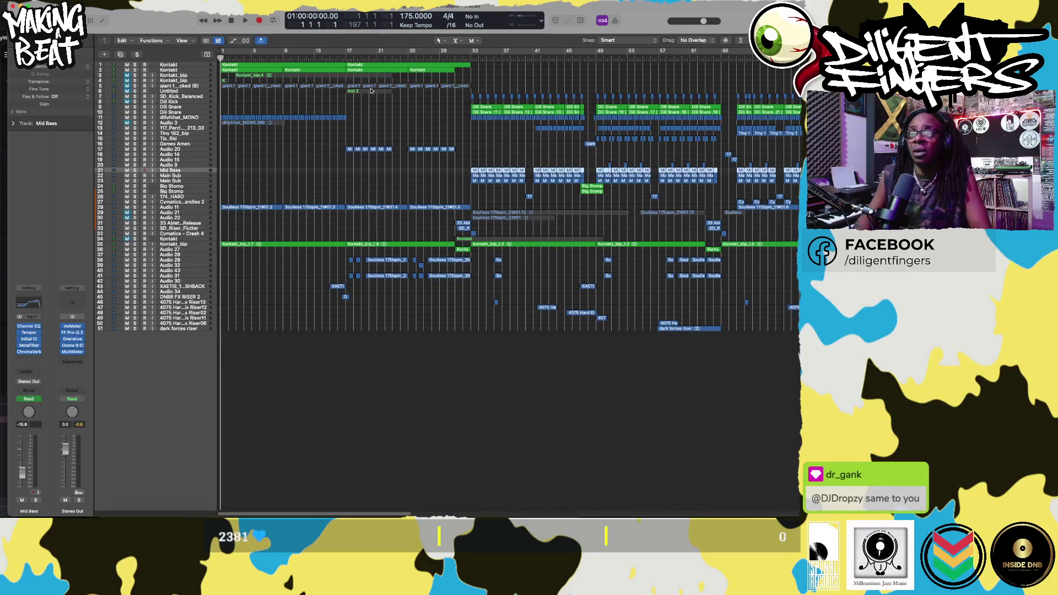
left_click(135, 65)
key("space")
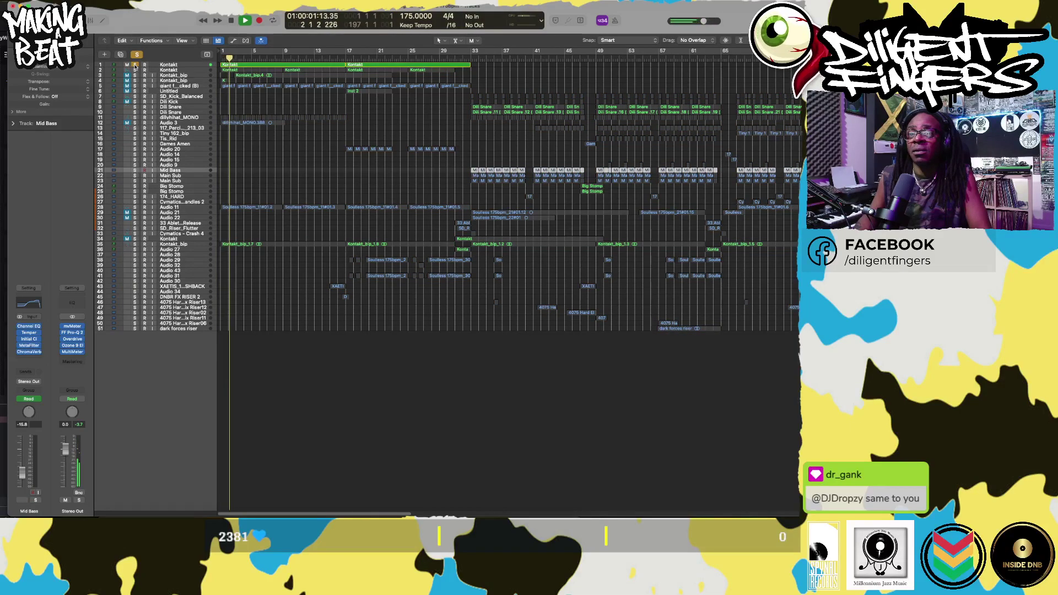
left_click(180, 65)
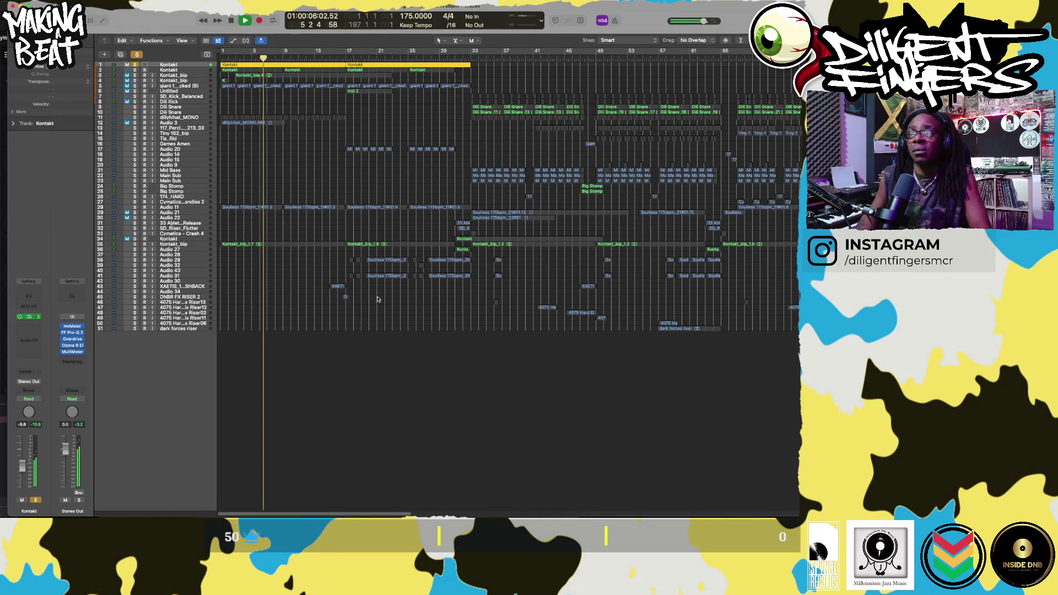
key("v")
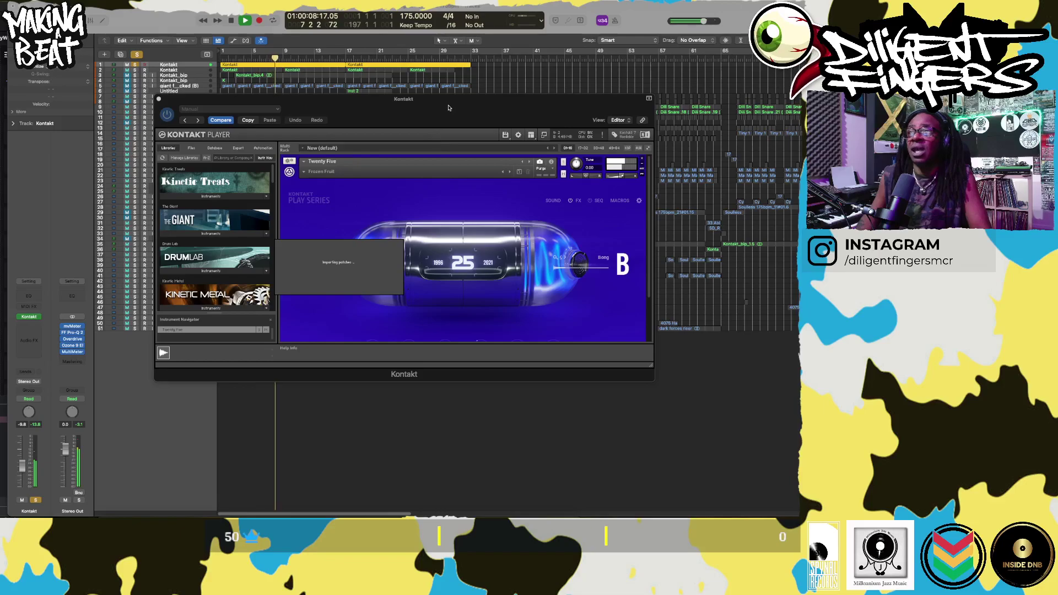
left_click_drag(449, 108, 495, 234)
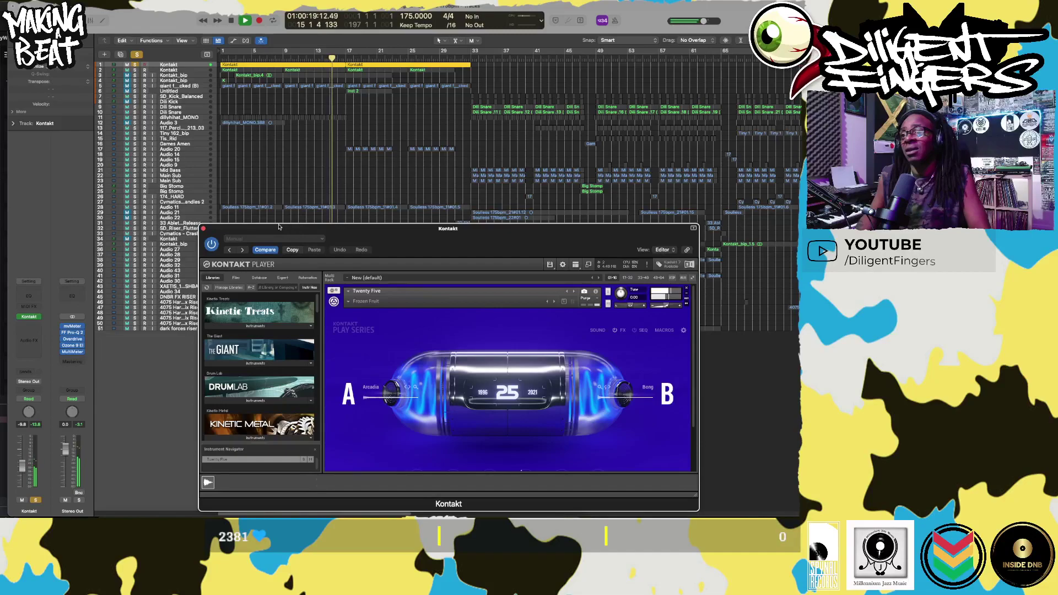
left_click(203, 228)
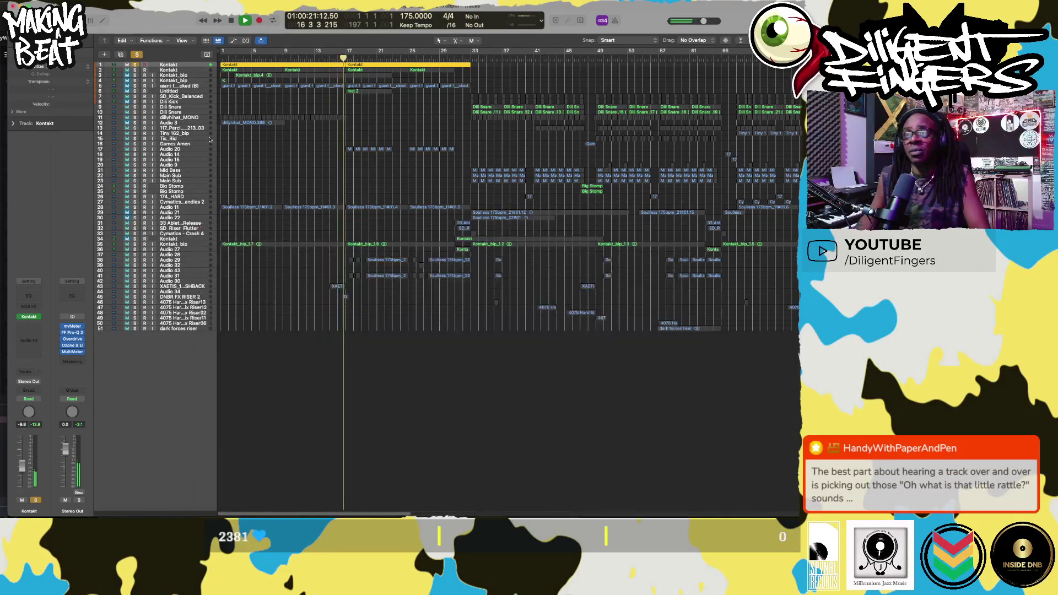
- Add Kontakt track 2 to the solo, play both from the start, and unsolo track 1 to hear track 2 alone
key("space")
left_click(188, 70)
key("space")
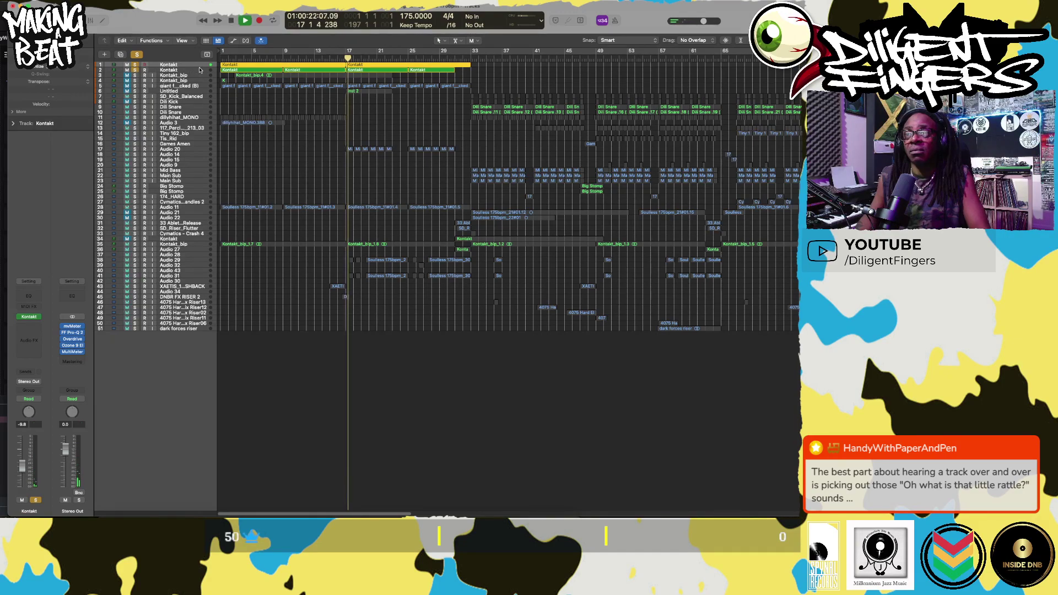
key("space")
key("Return")
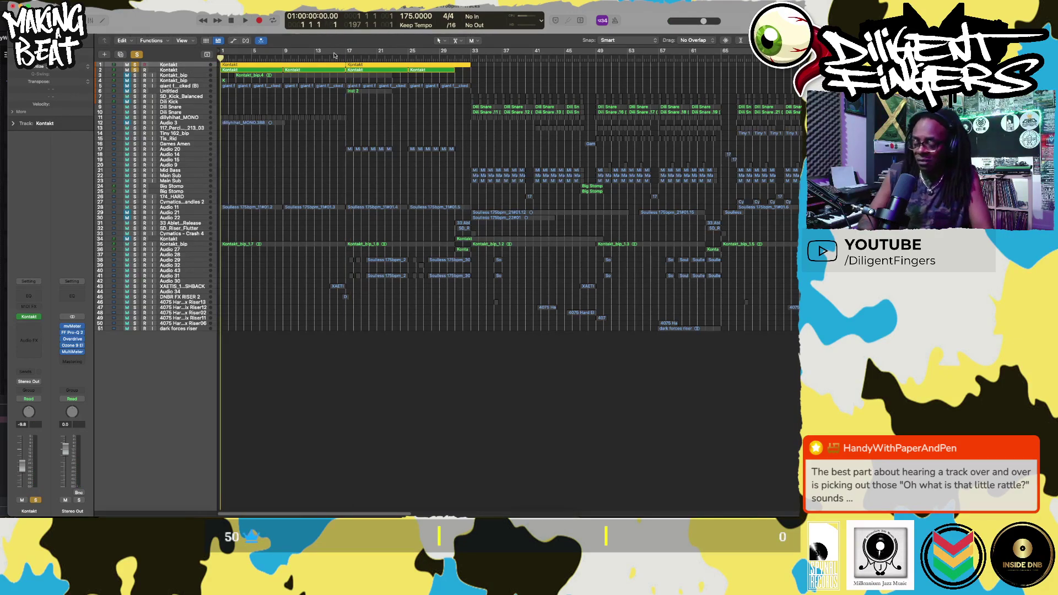
key("space")
left_click(135, 64)
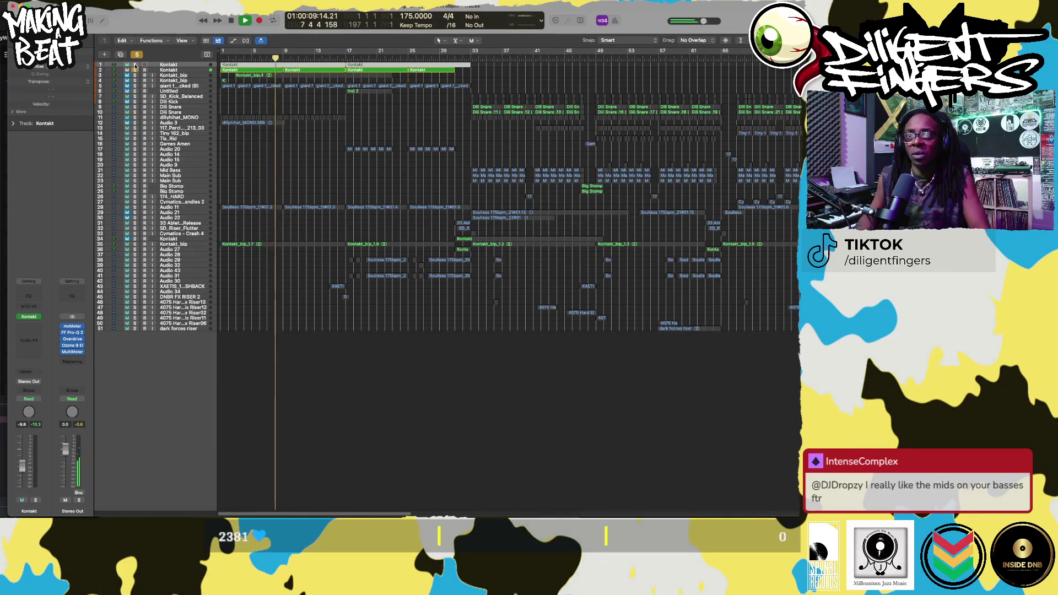
- Solo the topmost Kontakt track, open the Vital instrument on the Kontakt track below it, and stop playback
left_click(135, 66)
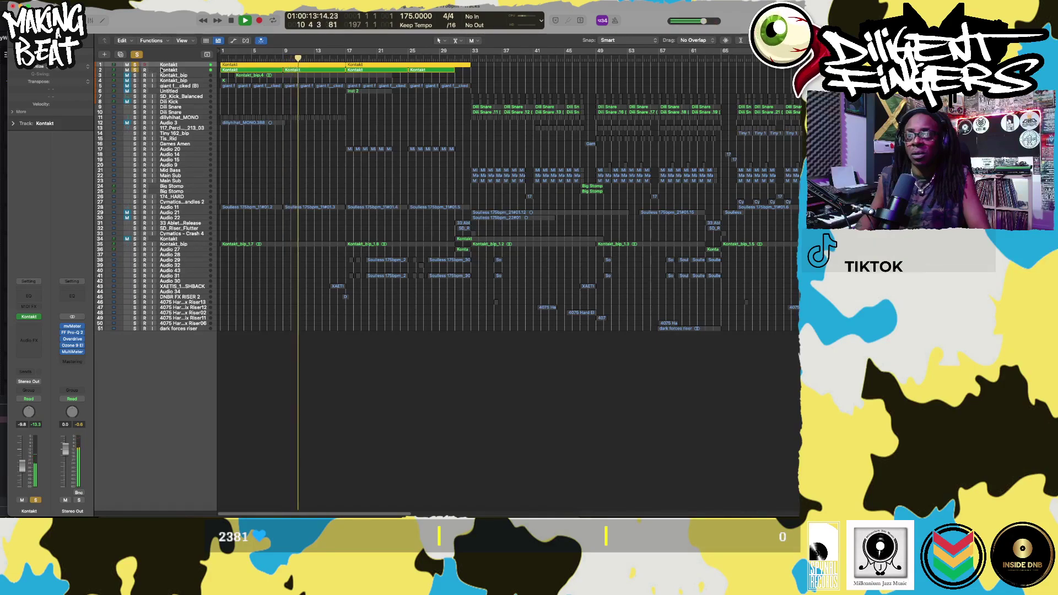
left_click(161, 70)
left_click(29, 317)
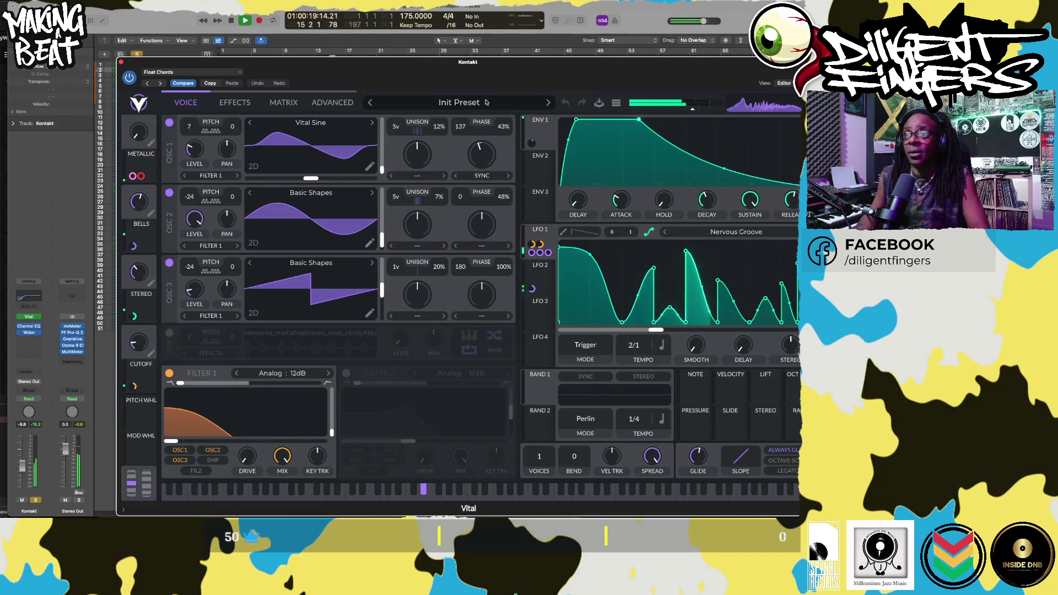
left_click_drag(502, 82, 484, 82)
key("space")
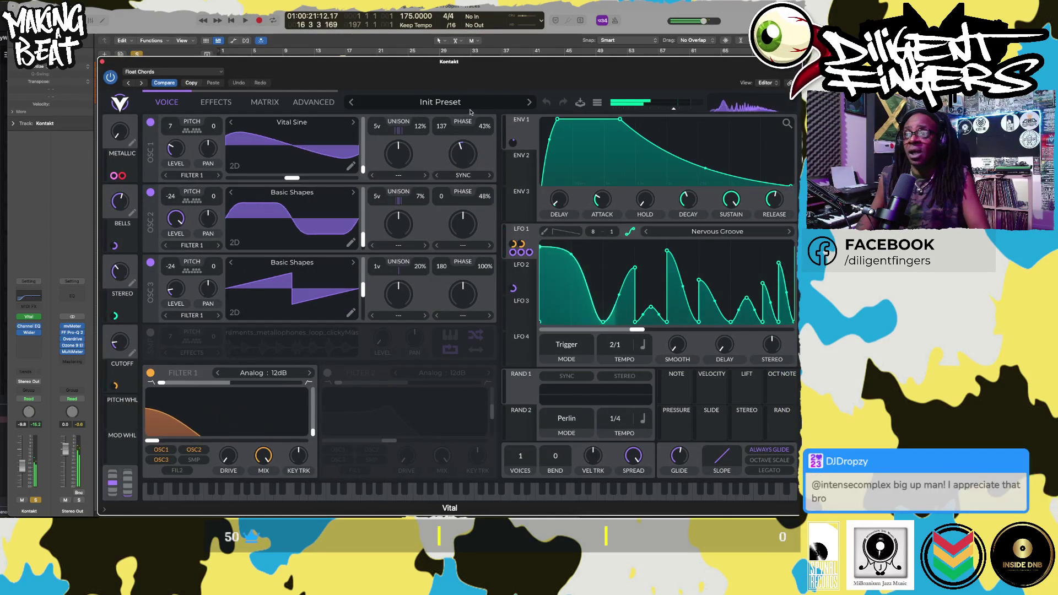
- Browse Vital's full preset list down to the 2021 Black Lotus Audio sounds, and close the list without loading a preset
left_click(472, 104)
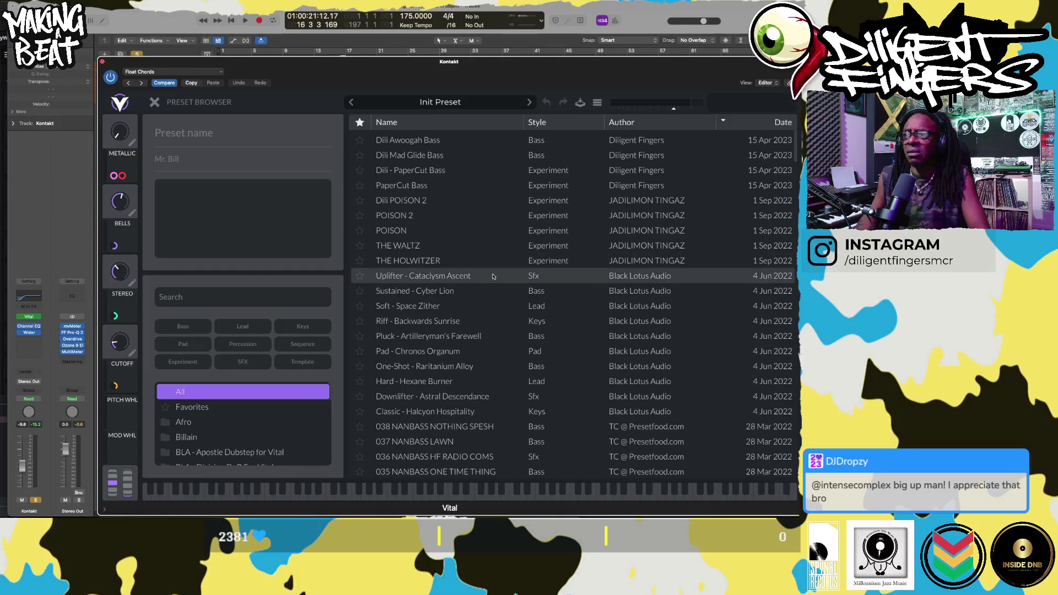
scroll(481, 270, "down", 10)
scroll(479, 270, "down", 12)
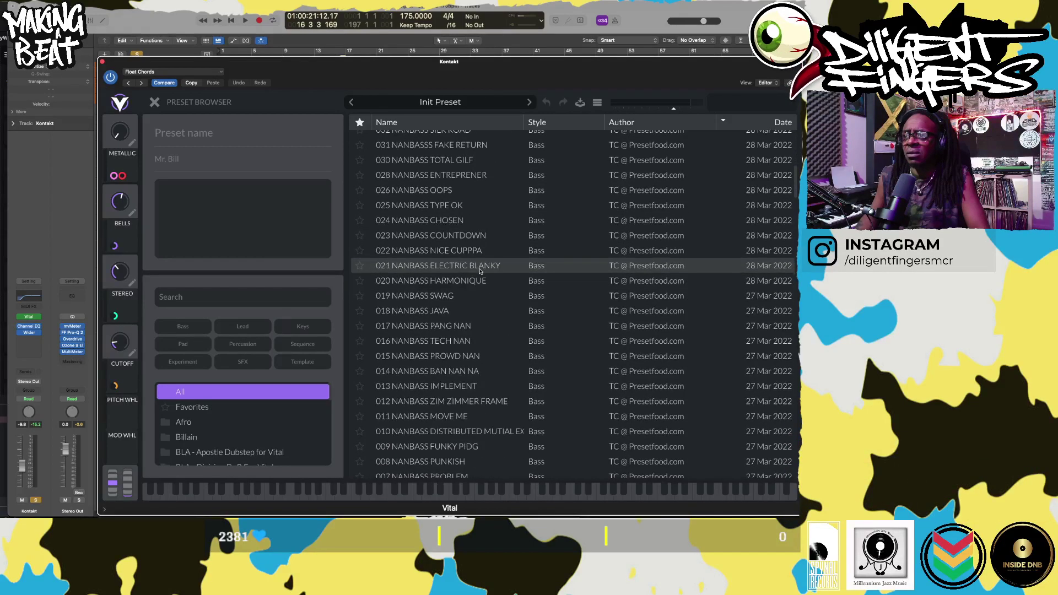
scroll(476, 279, "down", 12)
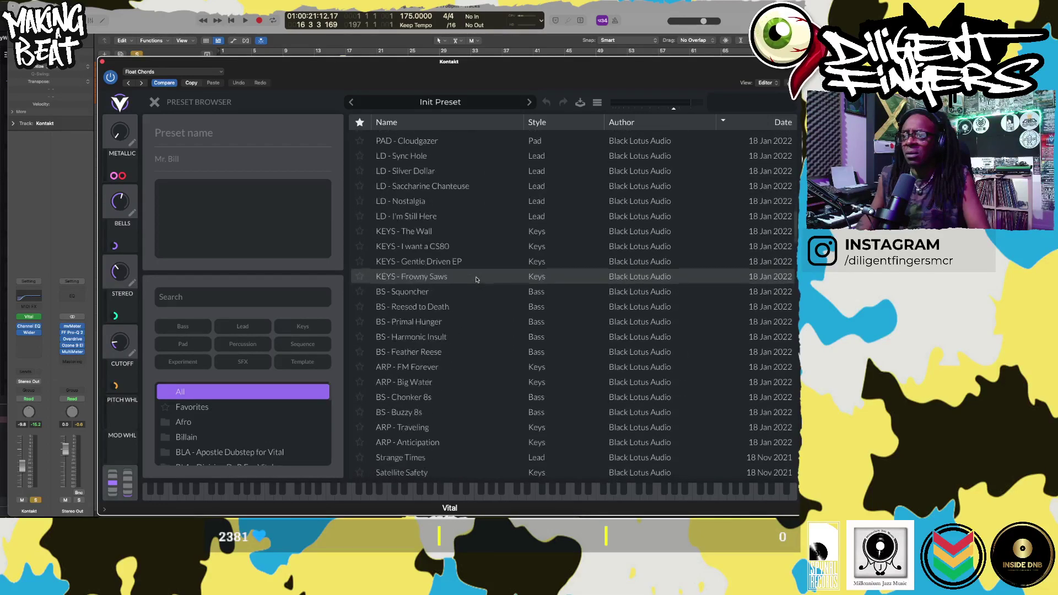
scroll(476, 280, "down", 4)
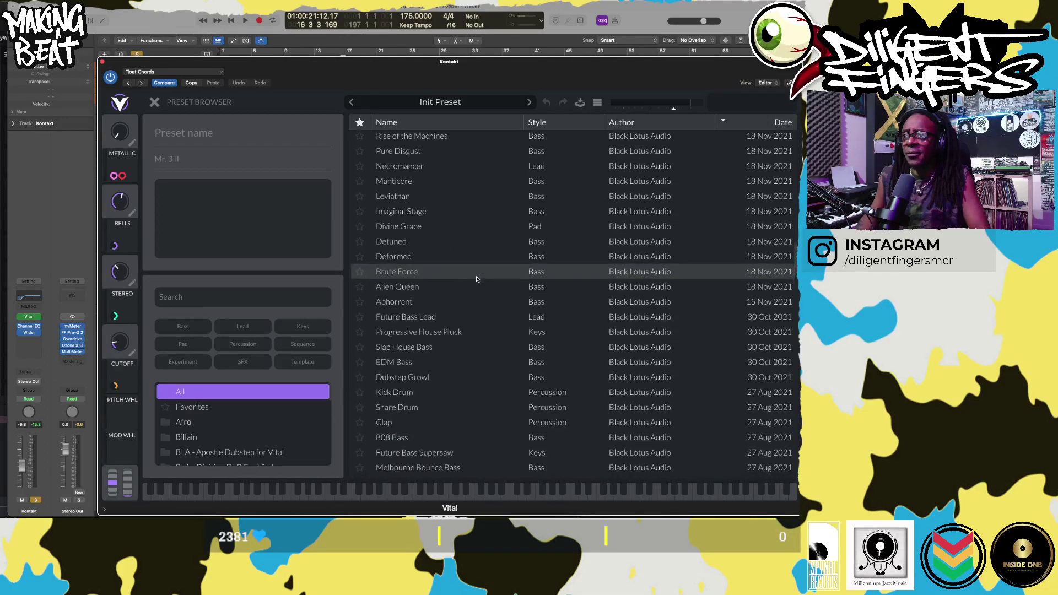
scroll(477, 280, "down", 5)
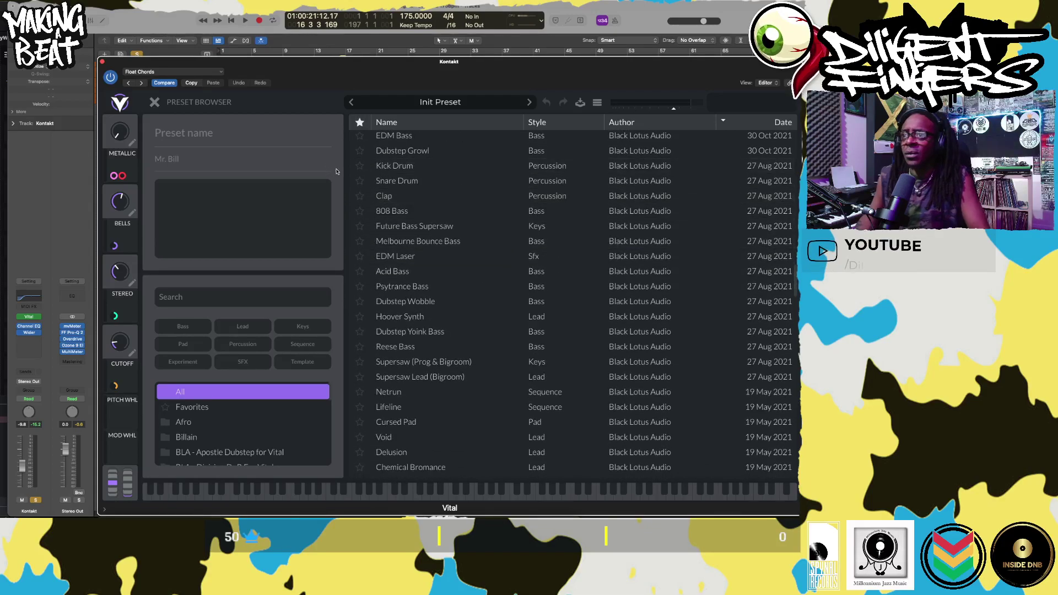
left_click(465, 108)
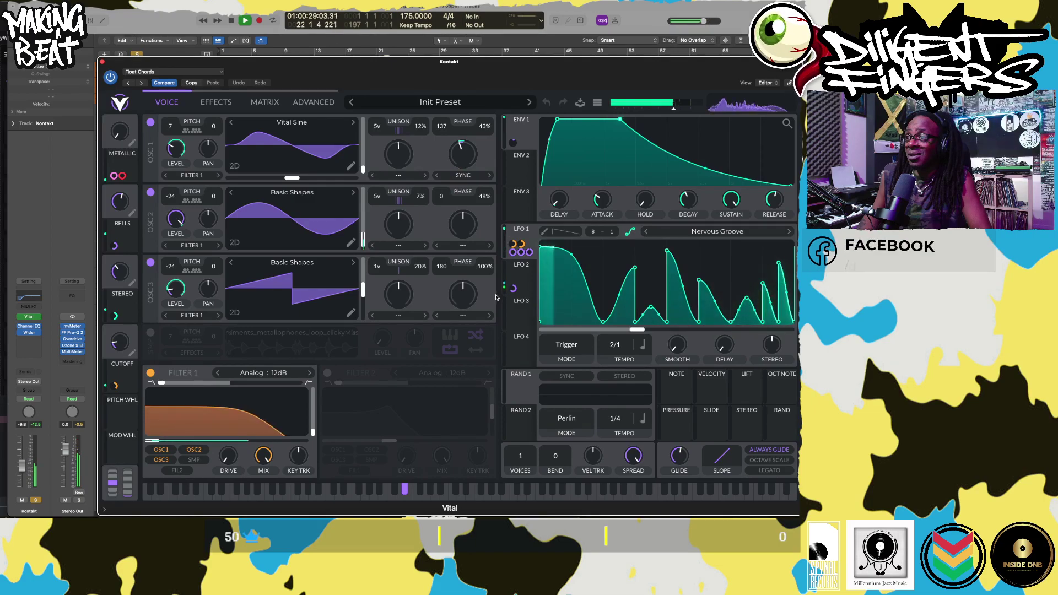
- Audition the current Vital patch, and play it again from the start of the song
key("space")
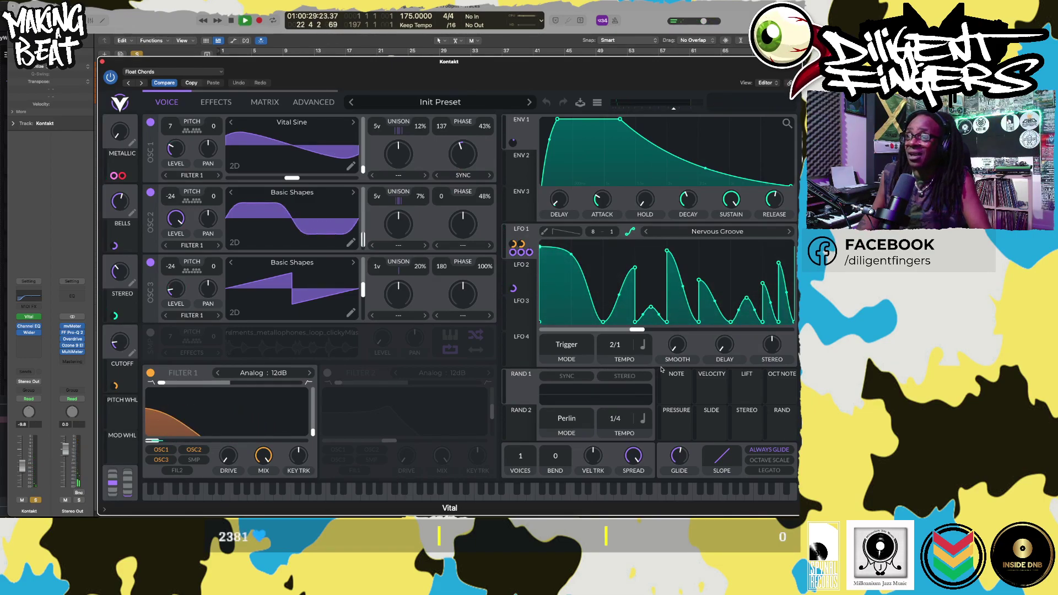
key("space")
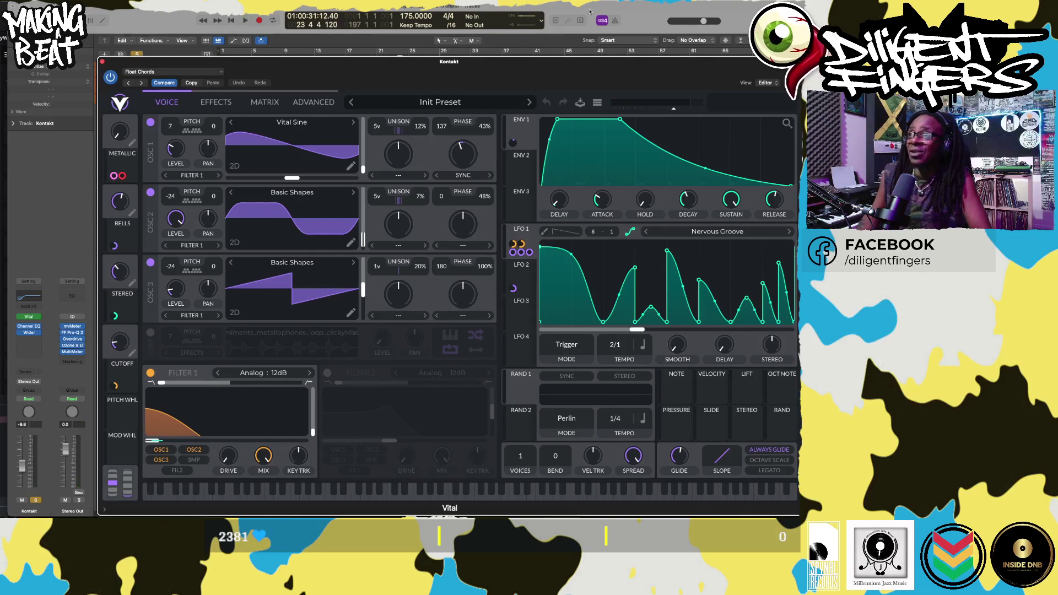
left_click(612, 10)
key("Return")
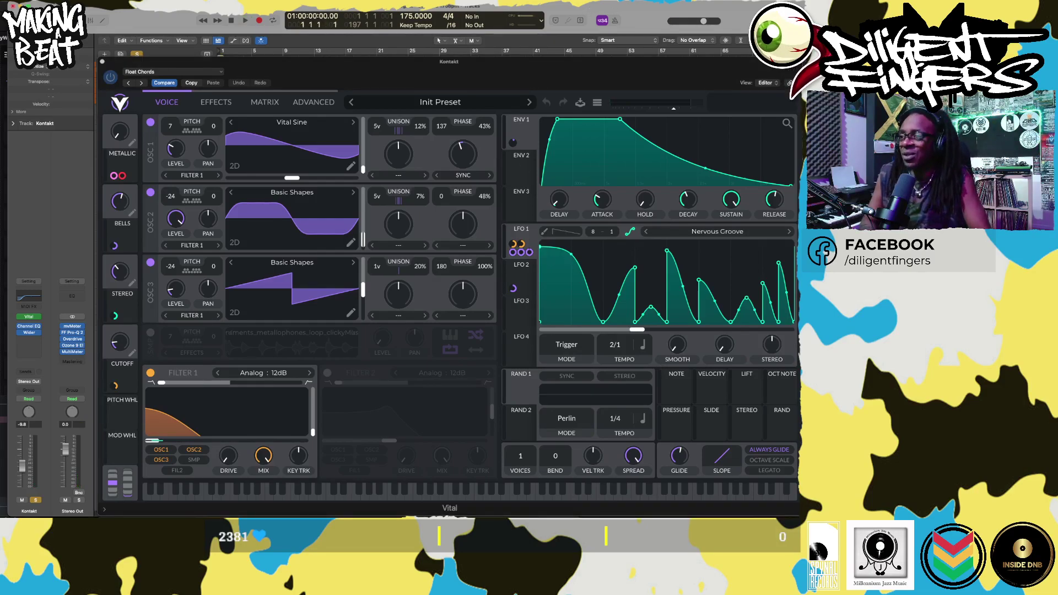
key("space")
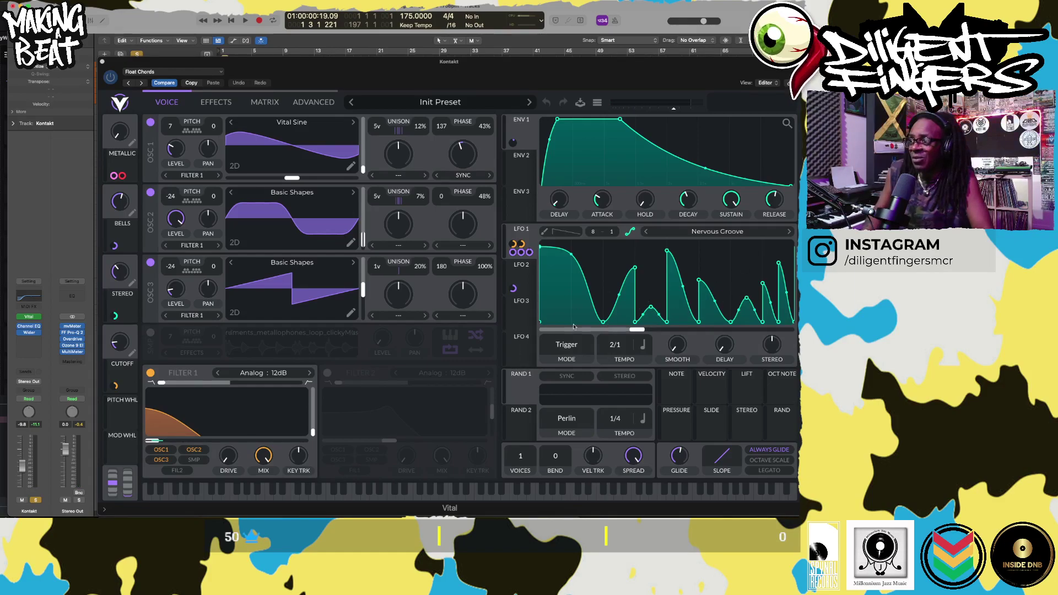
- Set LFO 1's phase in Vital to 0.399 and audition the opening bars
left_click(641, 329)
left_click_drag(645, 329, 645, 329)
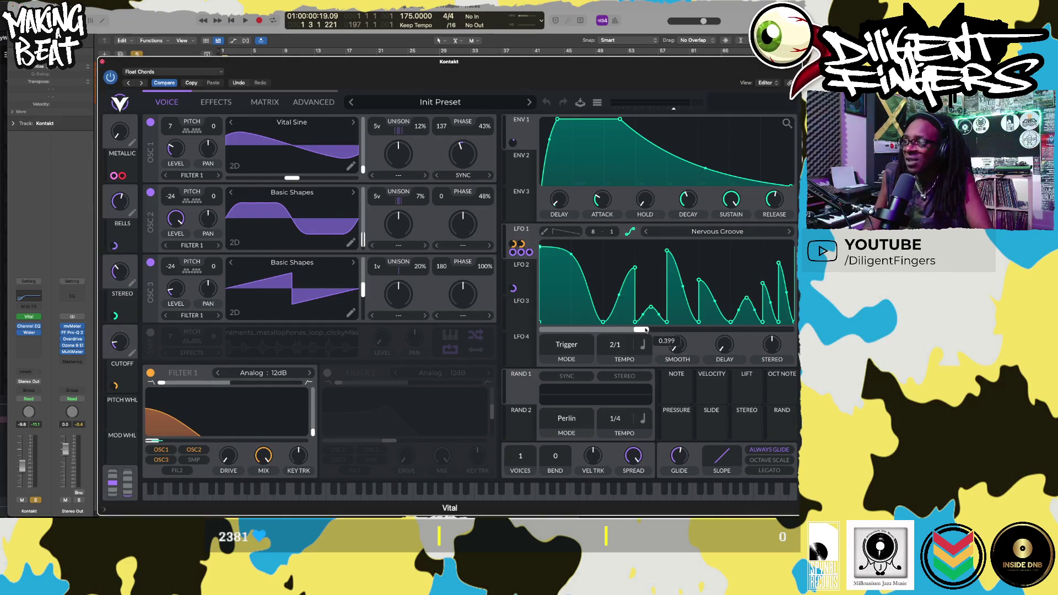
key("space")
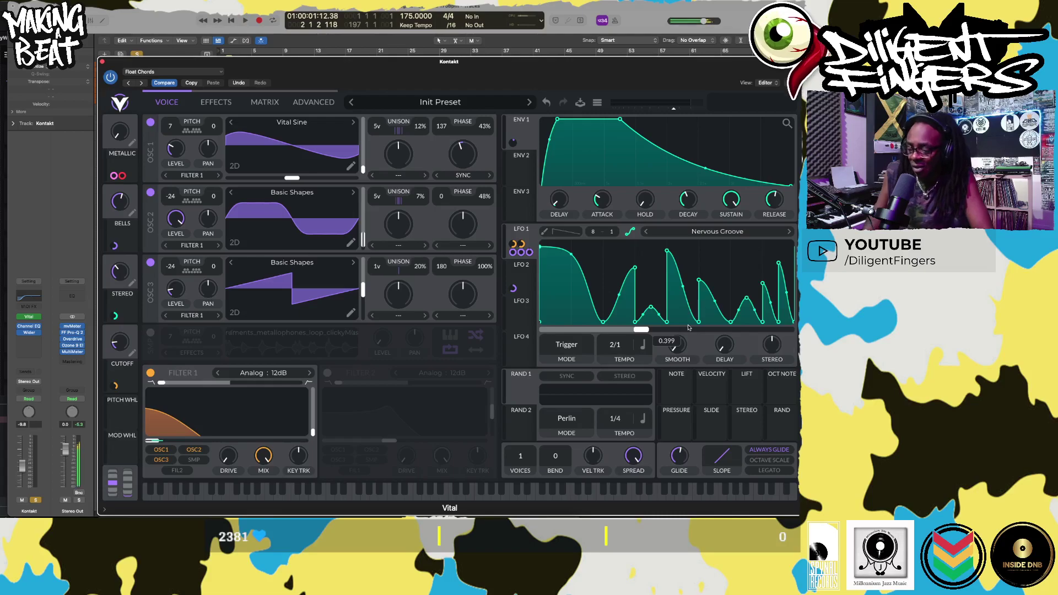
key("space")
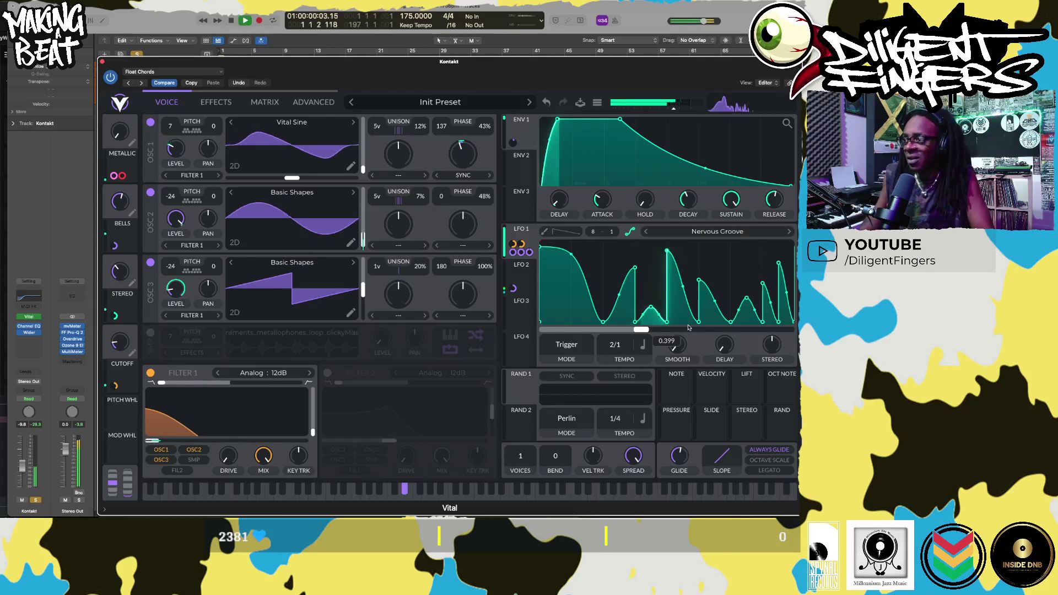
- Set LFO 1's phase to about 0.413 and replay the part from the start of the song
left_click_drag(642, 329, 647, 331)
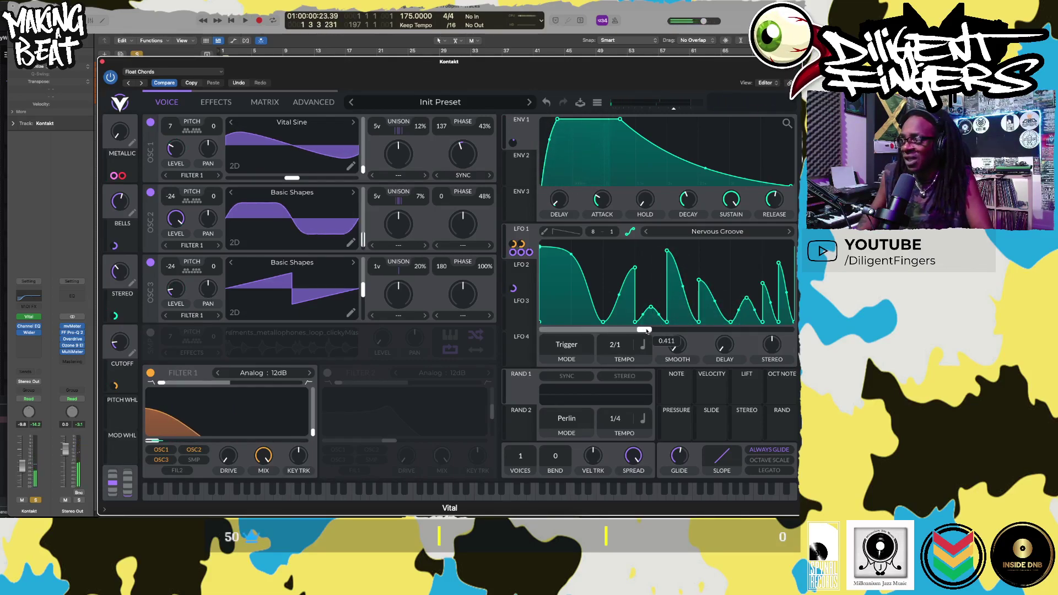
left_click_drag(647, 329, 645, 330)
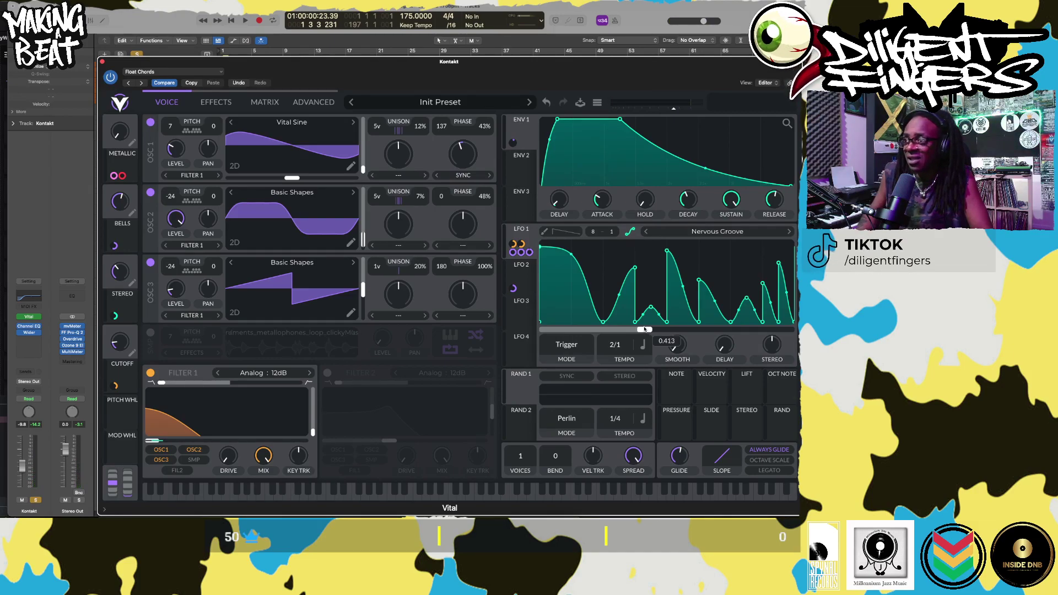
key("space")
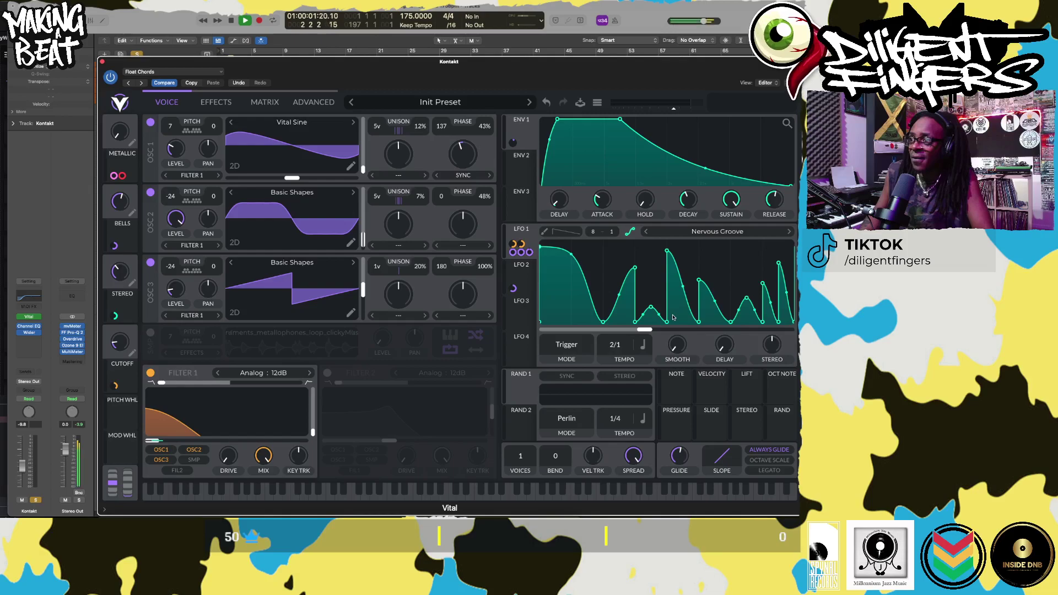
key("space")
key("Return")
key("space")
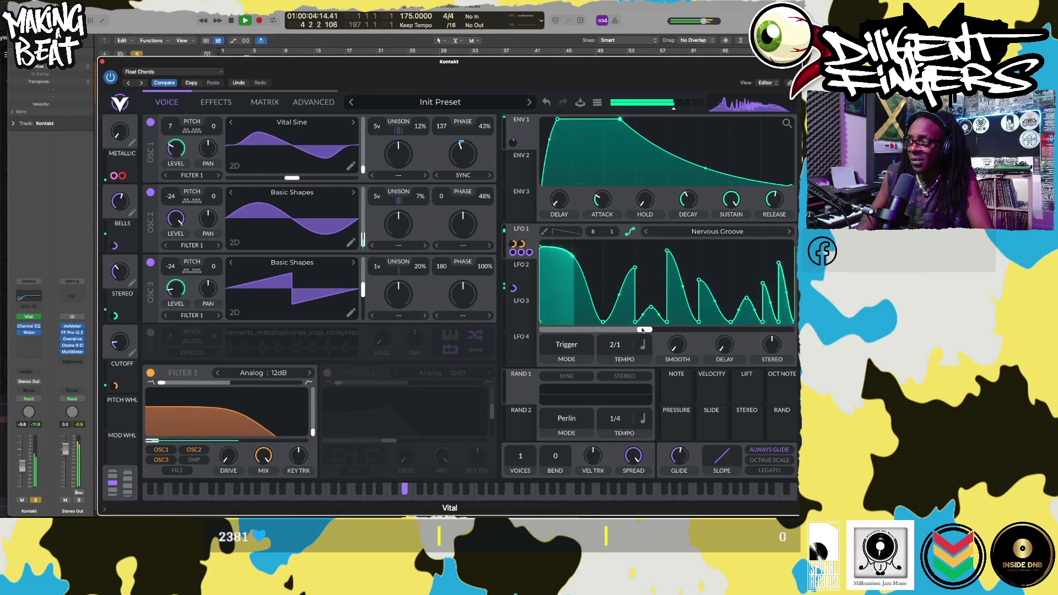
- Raise LFO 1's phase to 0.487 during playback, bring it back to 0.426, and replay the opening bars
left_click_drag(643, 330, 661, 332)
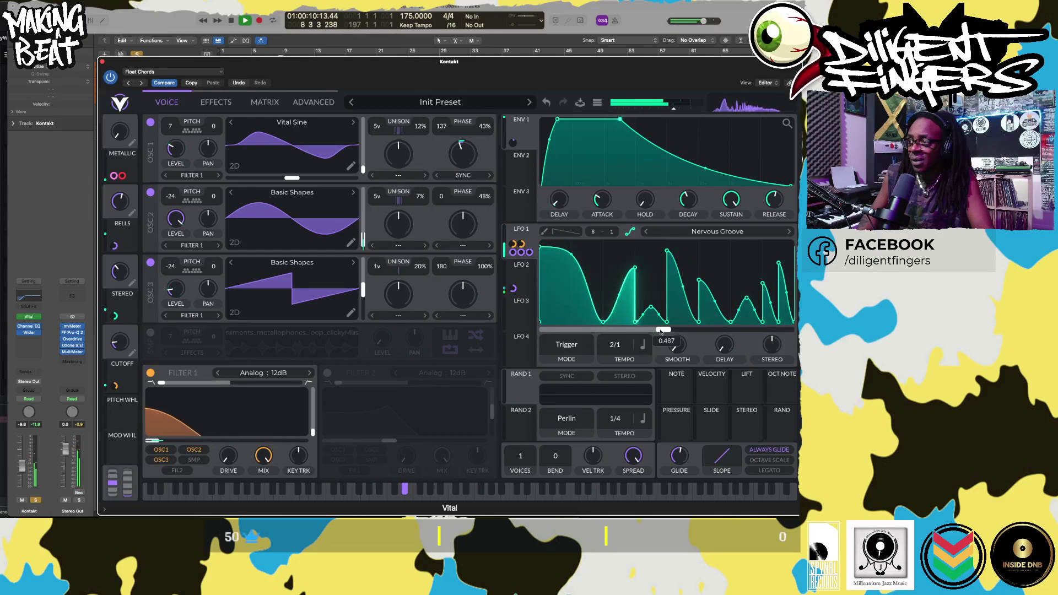
left_click_drag(661, 332, 652, 332)
key("space")
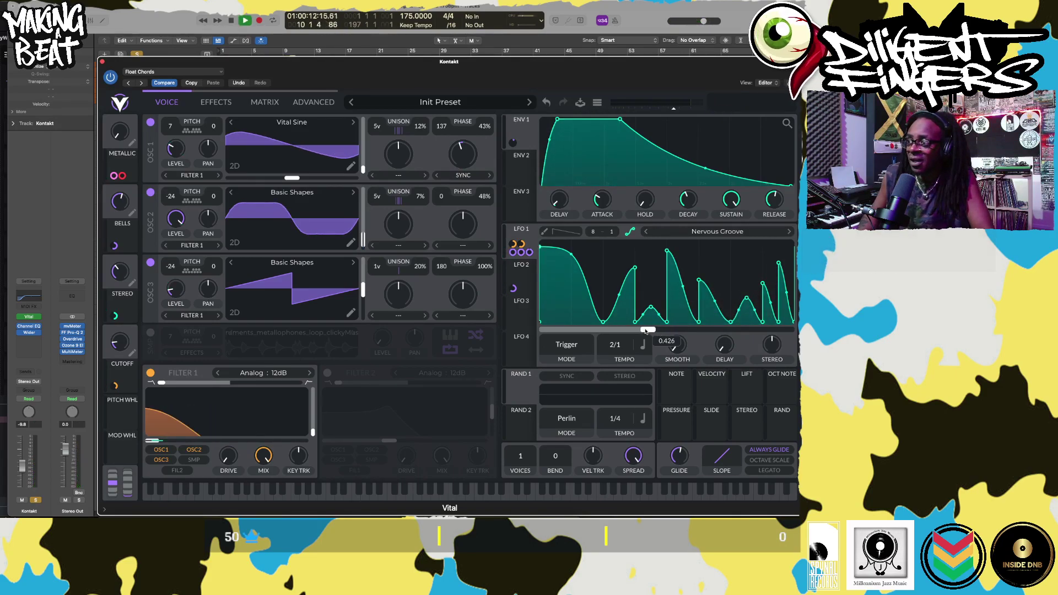
key("space")
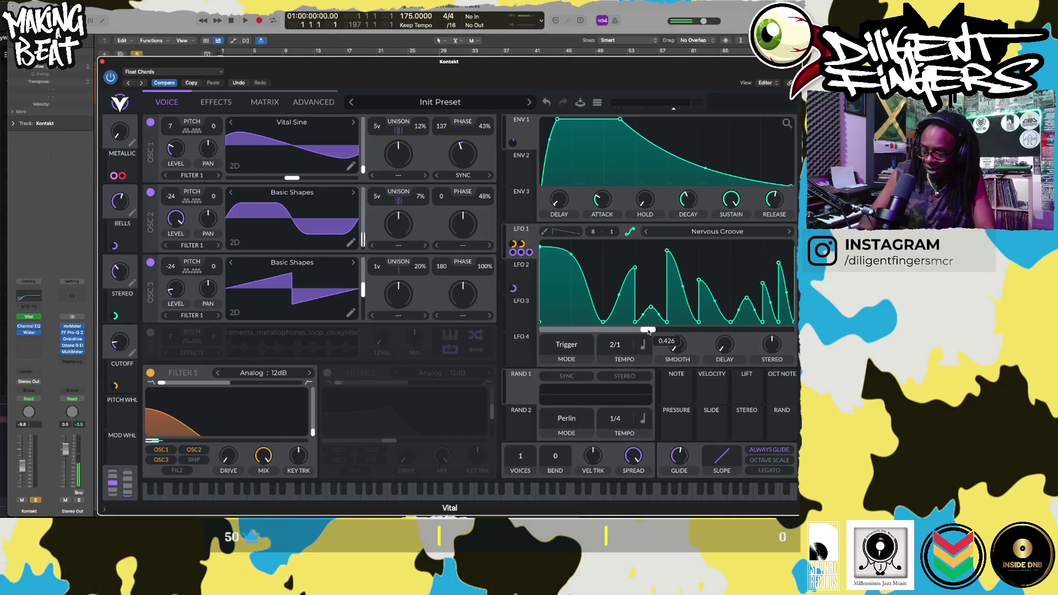
key("space")
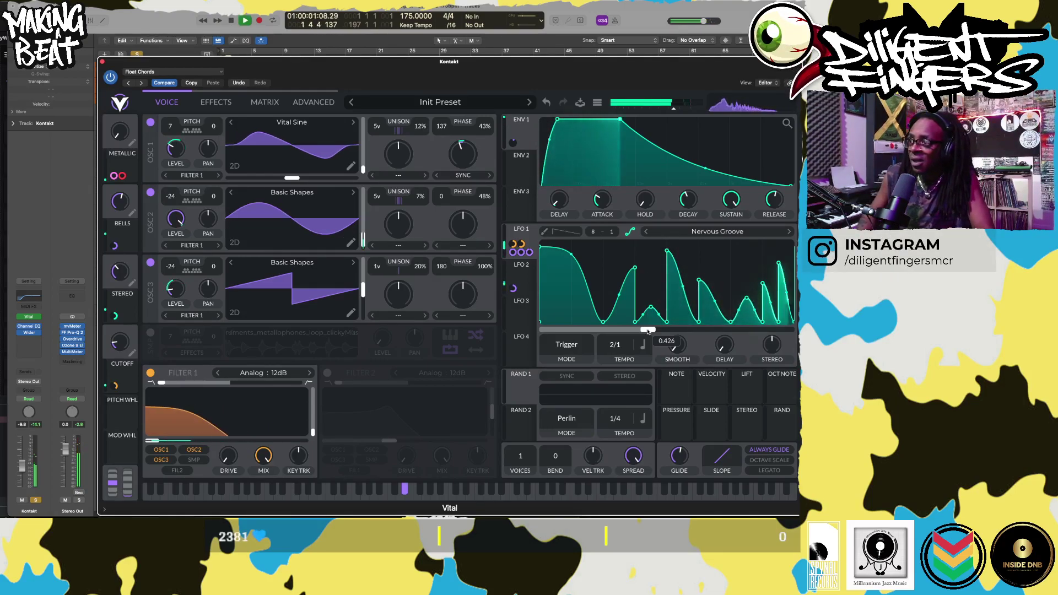
- Lower LFO 1's phase in small moves to 0.380, auditioning the opening bars after each change
key("space")
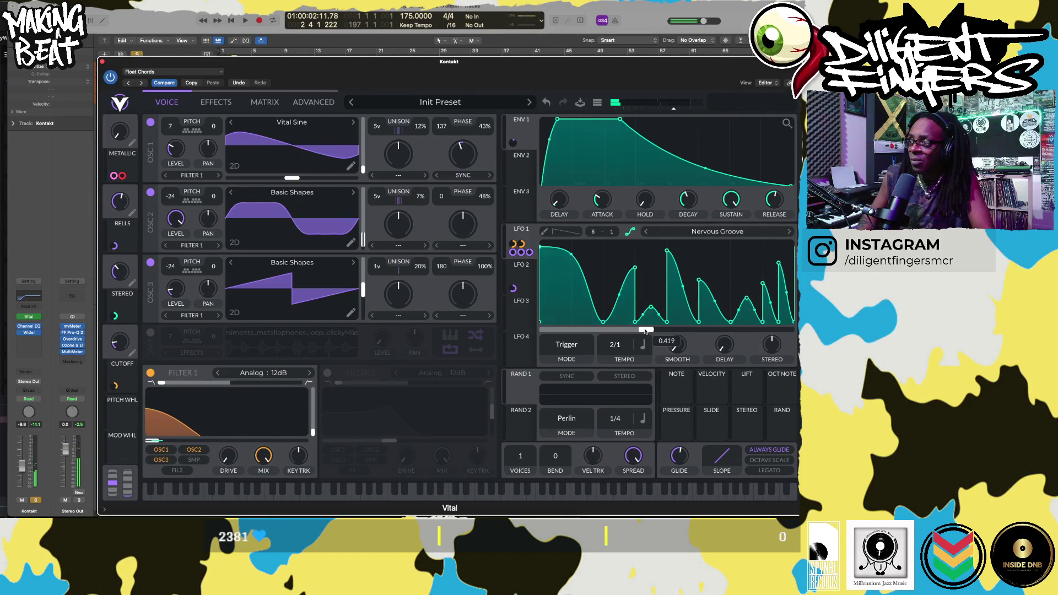
key("space")
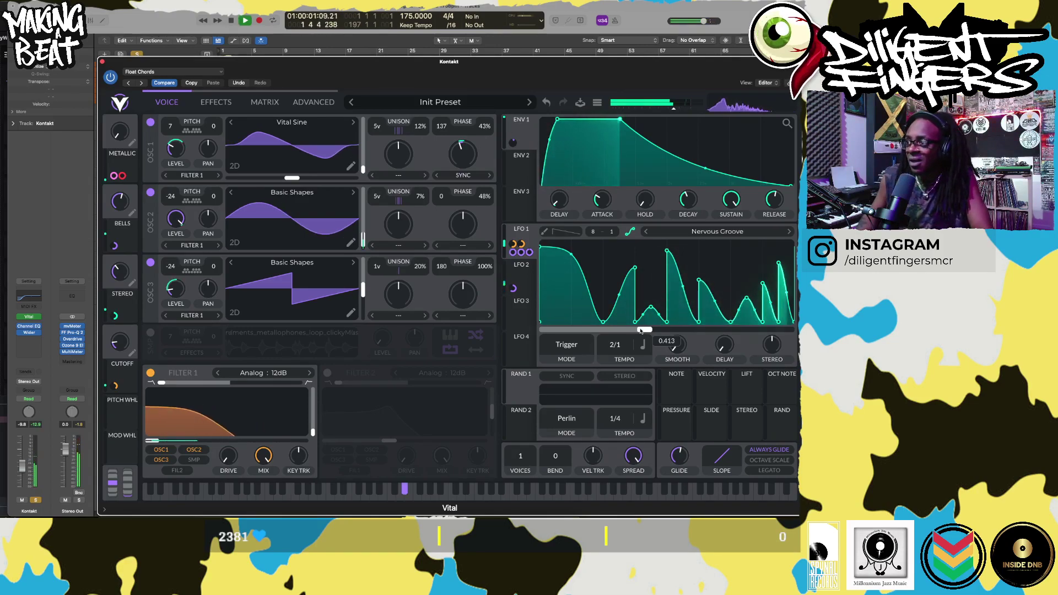
key("space")
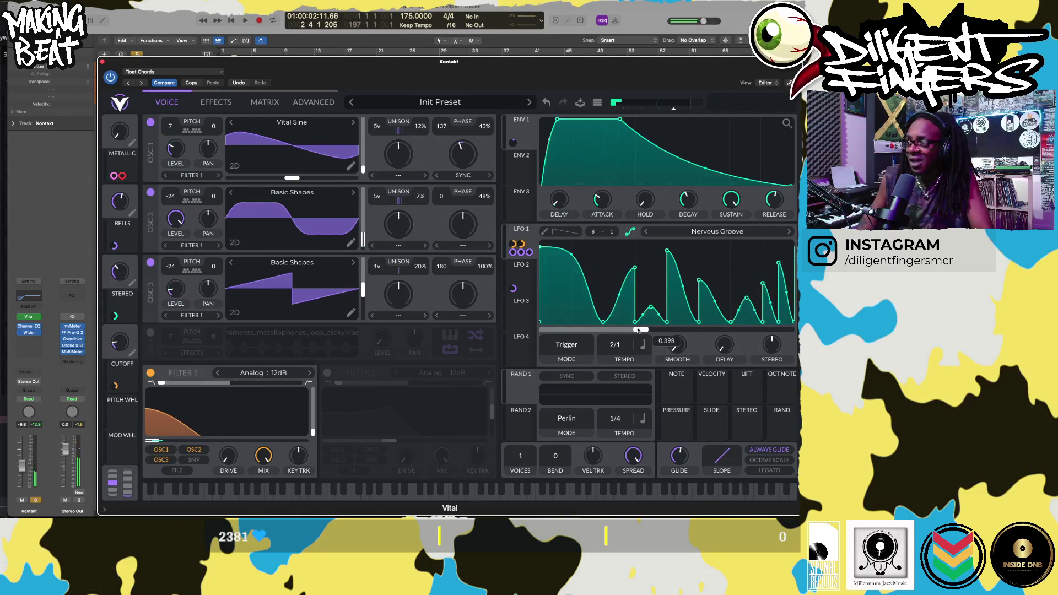
key("space")
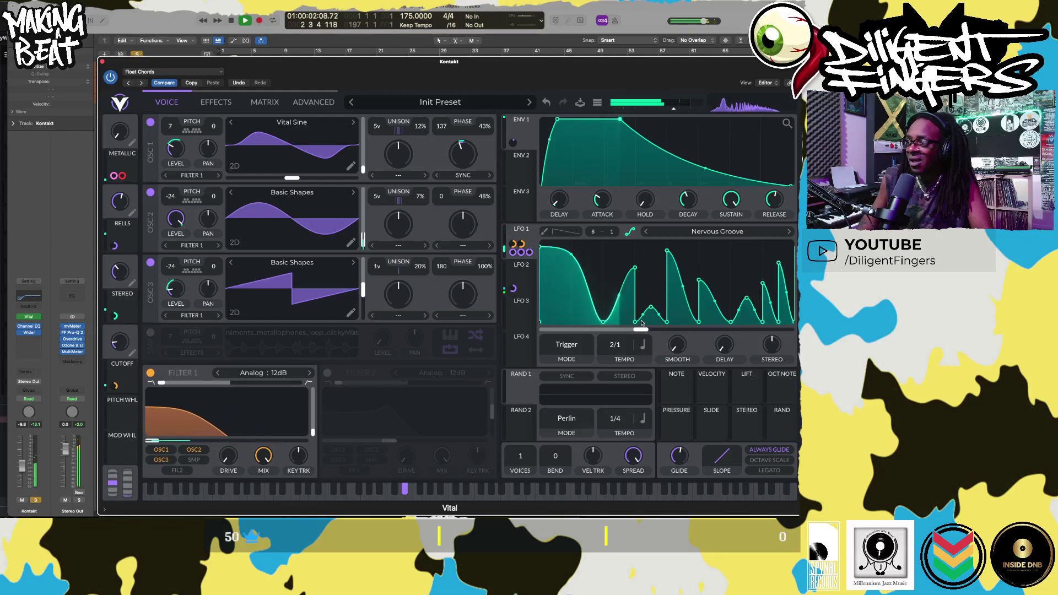
key("space")
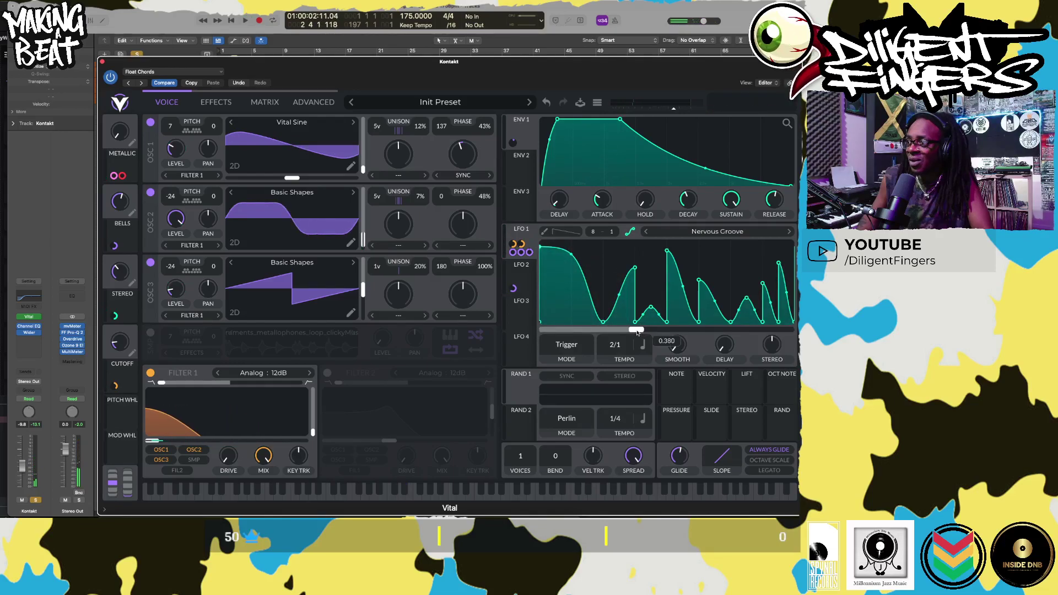
key("space")
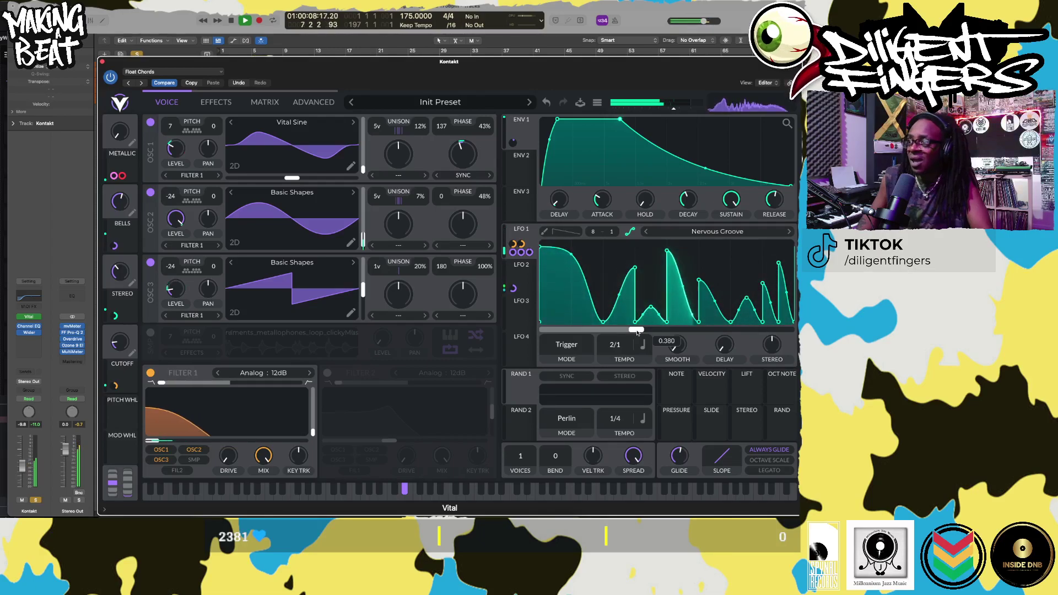
key("space")
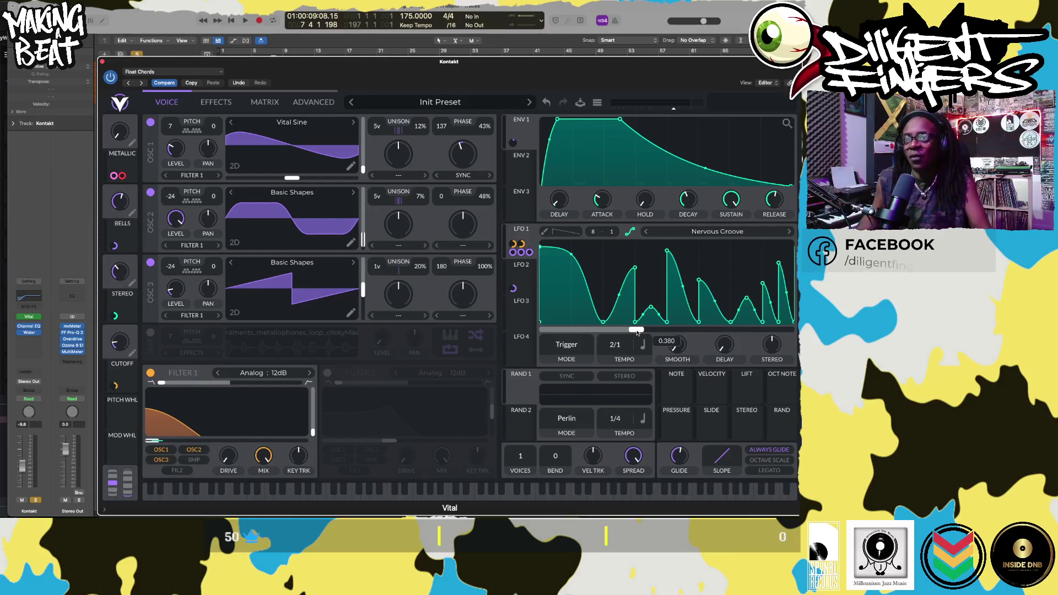
- Continue playback from bar 7 to listen to the patch with the adjusted LFO phase
left_click(168, 16)
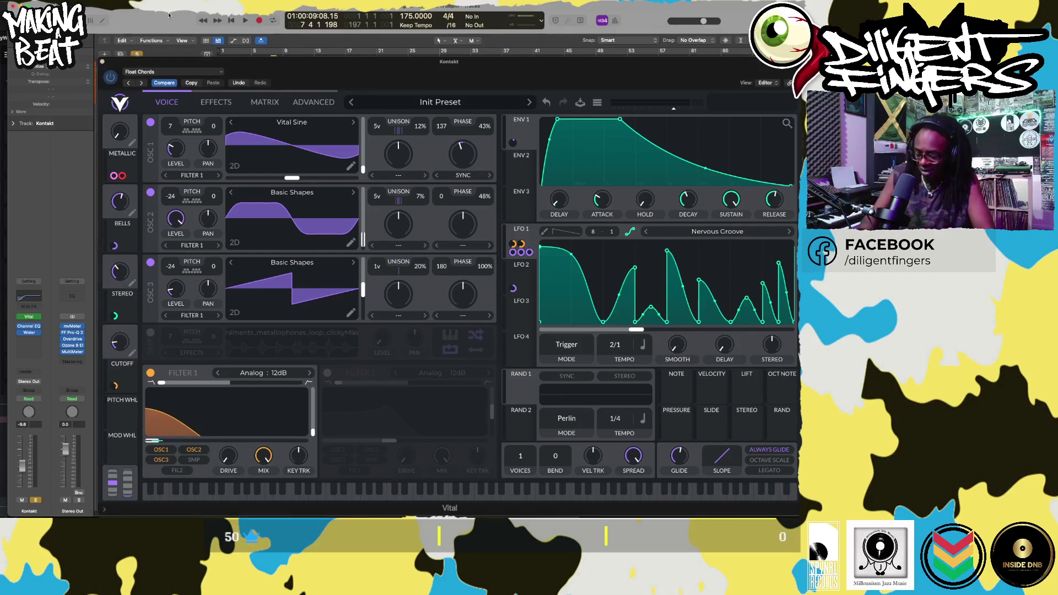
key("space")
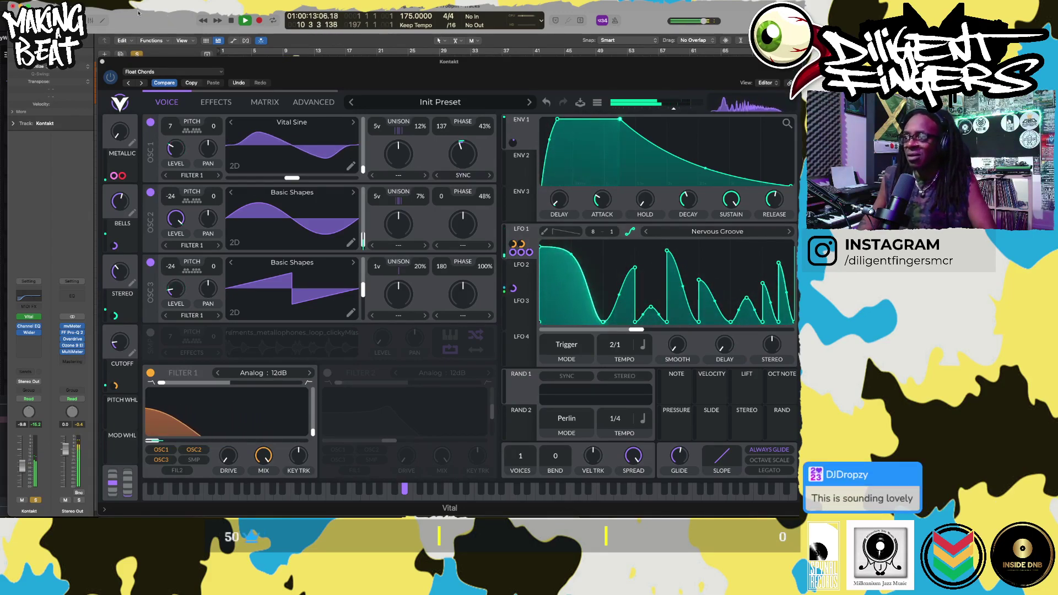
key("space")
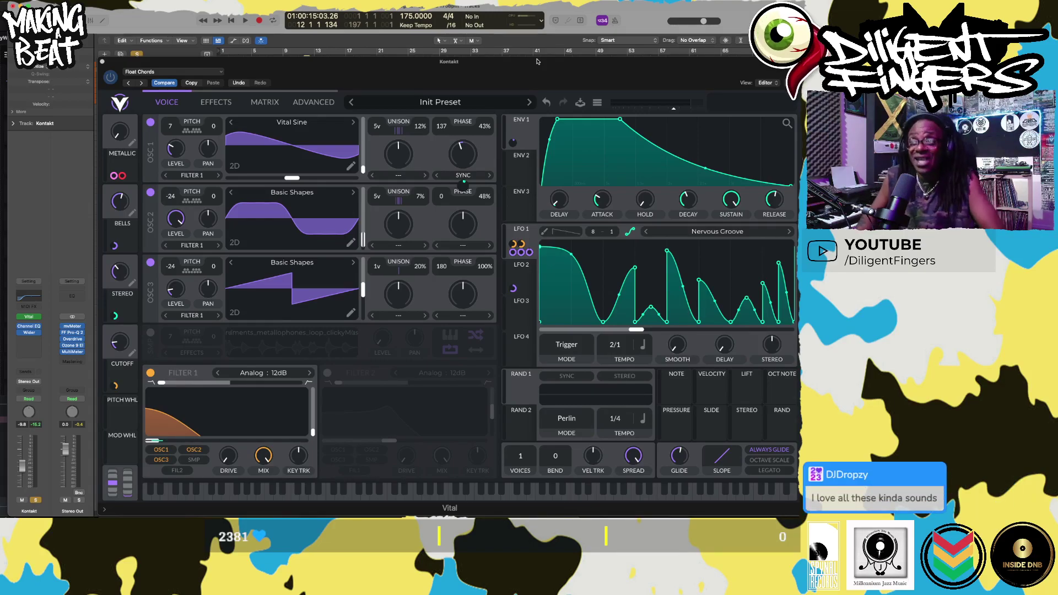
- Move the Vital window off the first tracks of the arrangement while playing the song on, and stop playback
key("space")
left_click_drag(253, 65, 297, 105)
key("space")
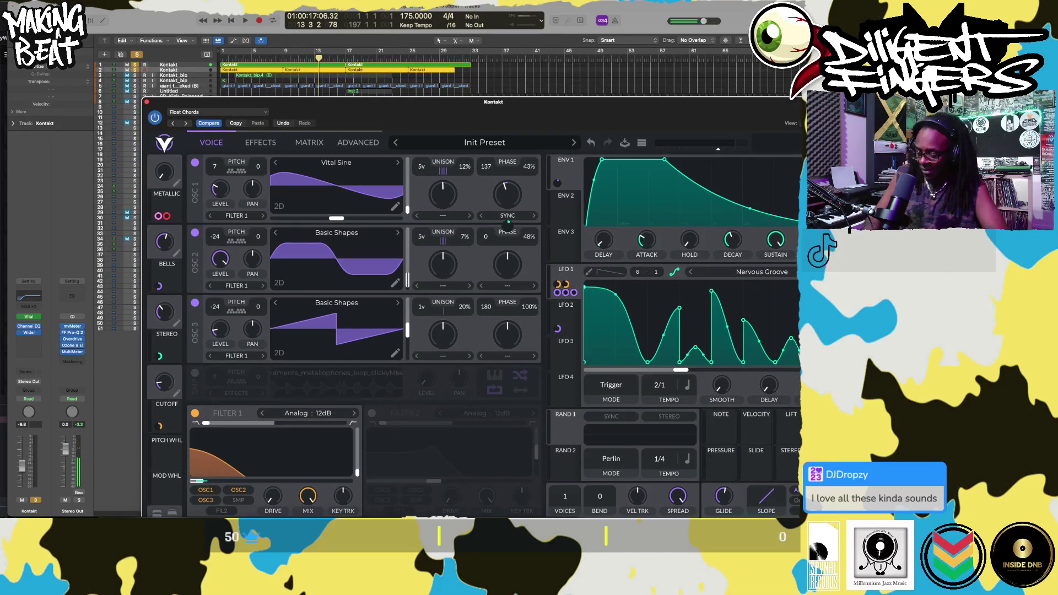
- Replay the opening bars briefly, turn off solo on the first two Kontakt tracks, and close the Vital window
key("Return")
key("space")
key("space")
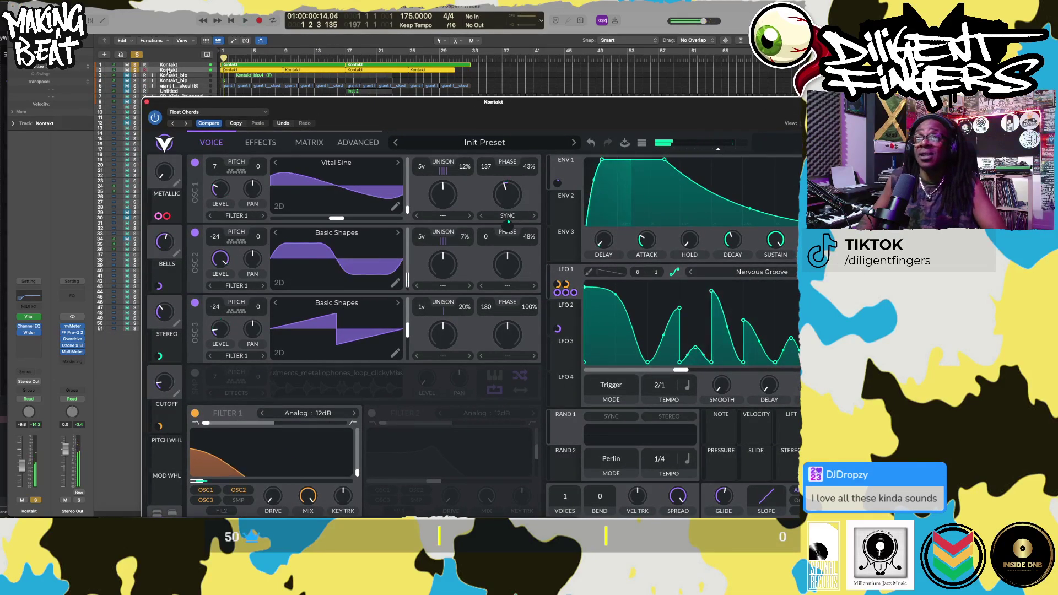
key("s")
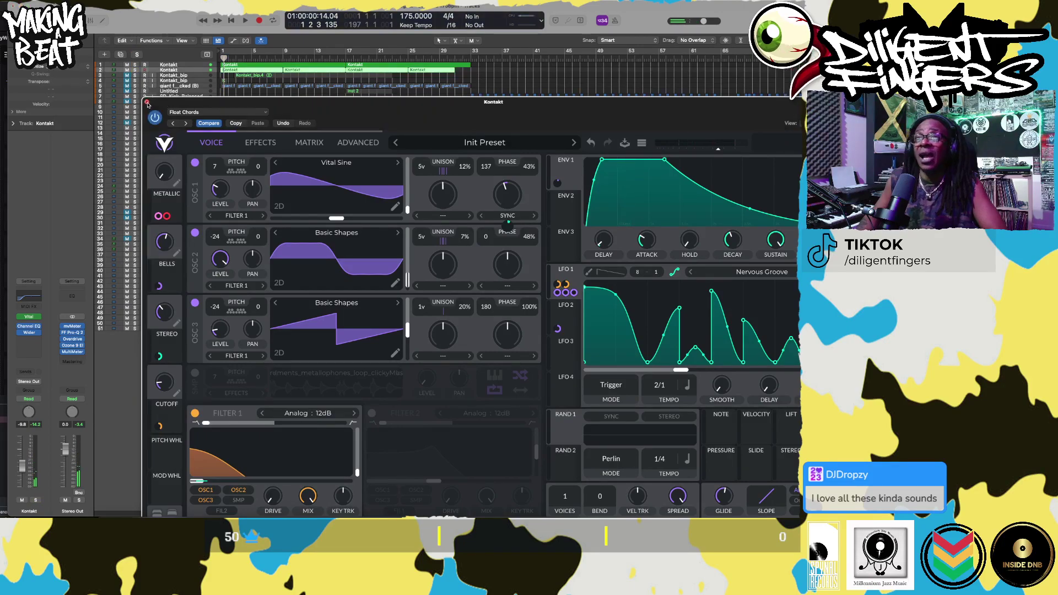
left_click(147, 102)
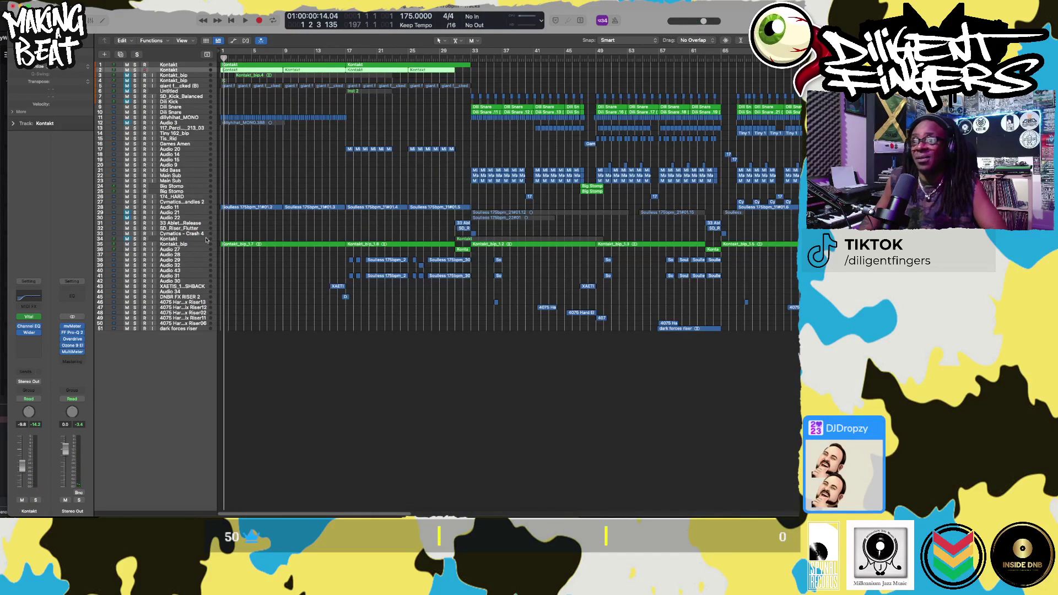
- Solo the Kontakt_bip track below the Kontakt track at row 34, audition it briefly, and clear the solo
left_click(135, 244)
key("space")
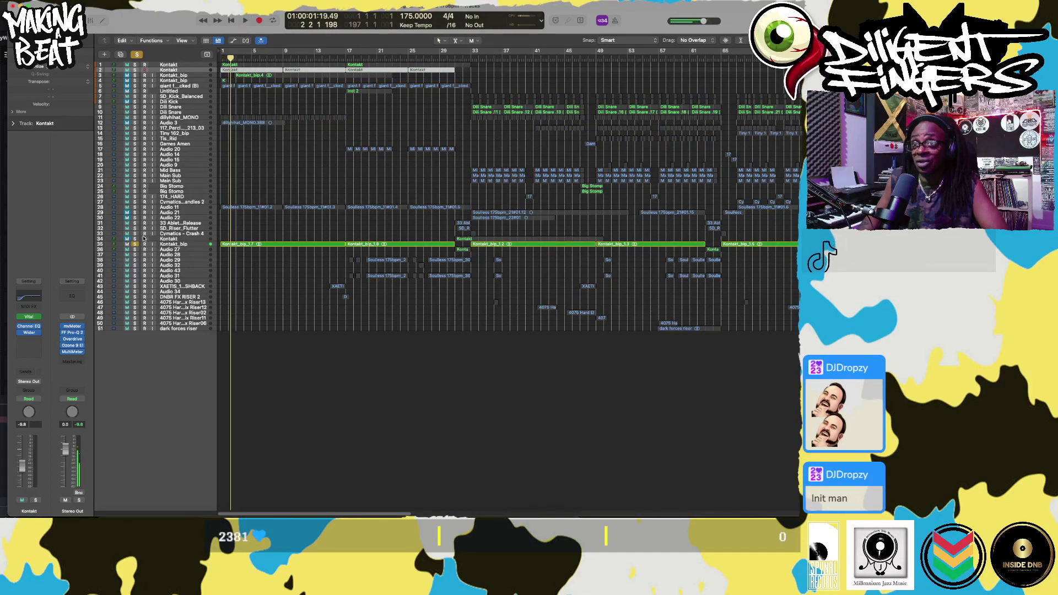
key("s")
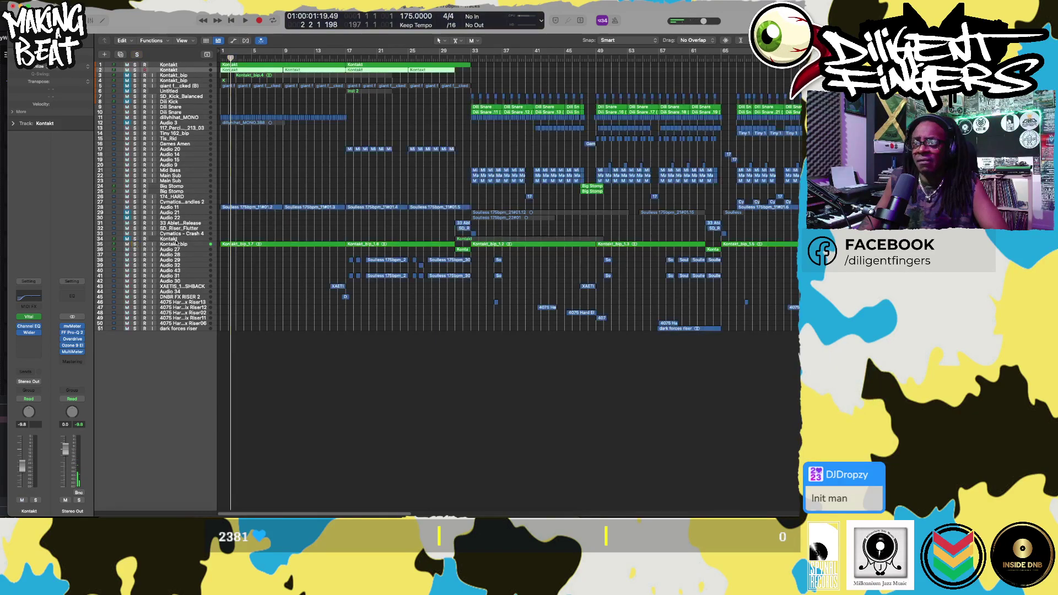
- Open the Kontakt instrument on track 34 to view its Kinetic Metal patch while playing the song, and close it after stopping
left_click(177, 239)
key("ctrl+m")
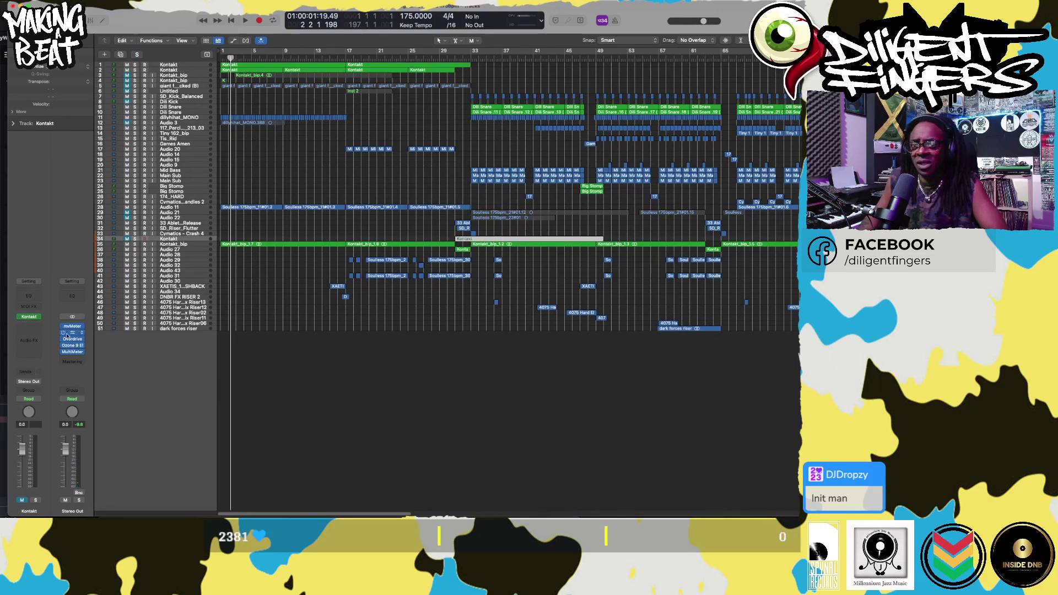
left_click(30, 318)
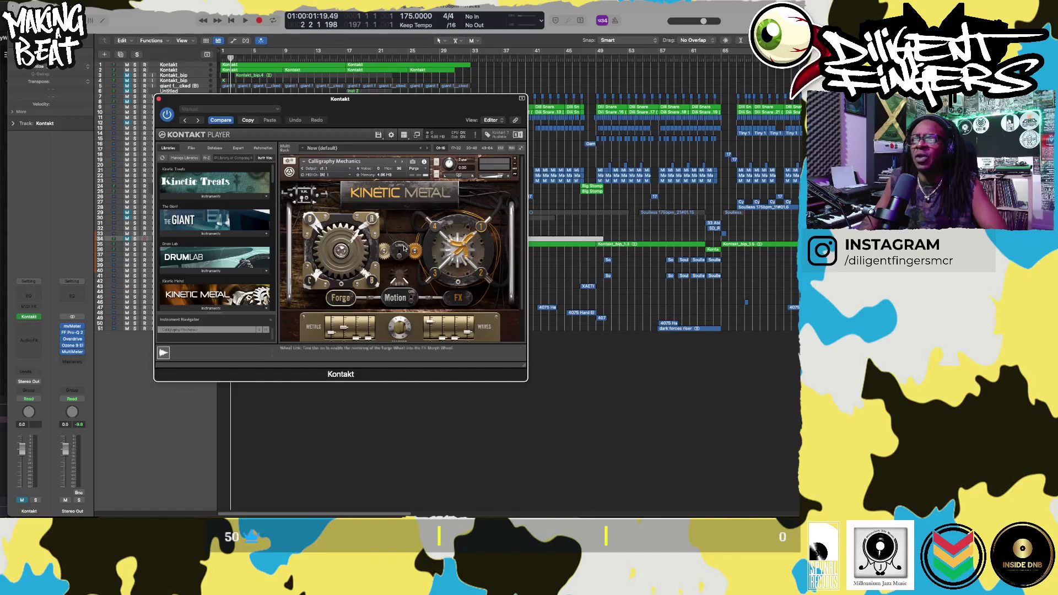
key("space")
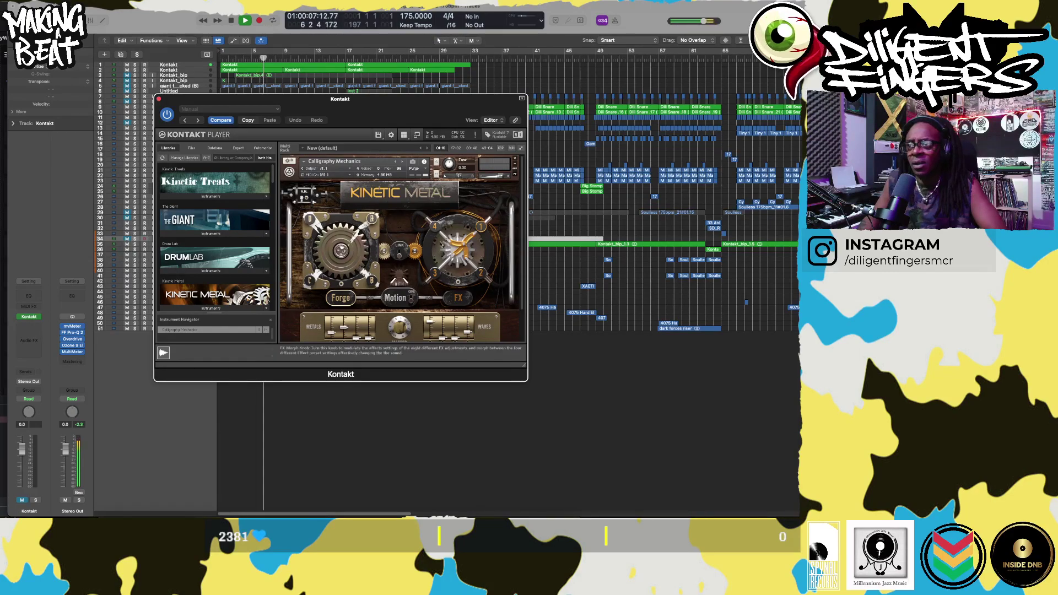
key("space")
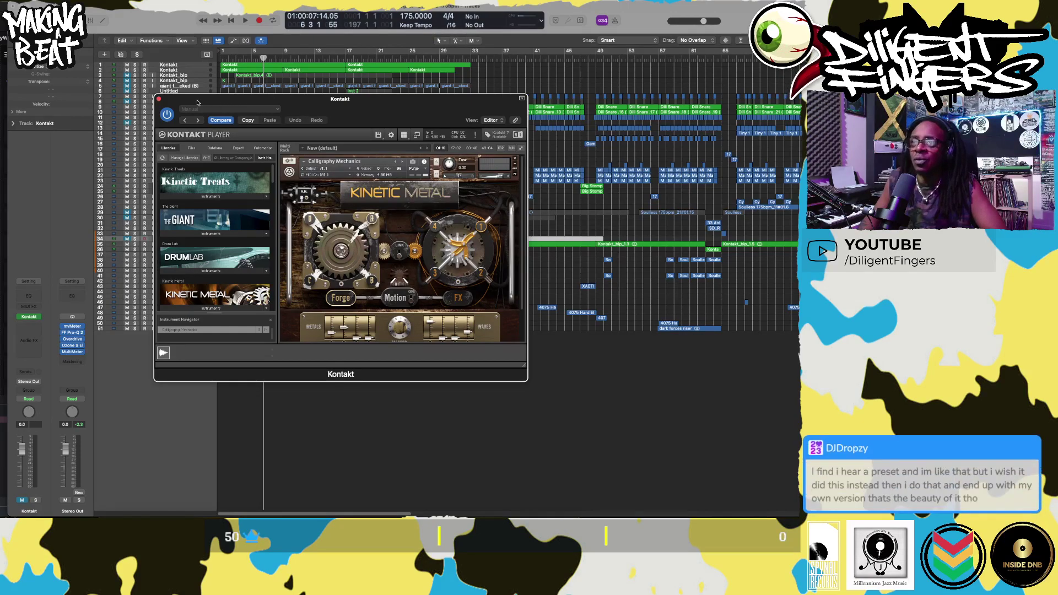
left_click(159, 99)
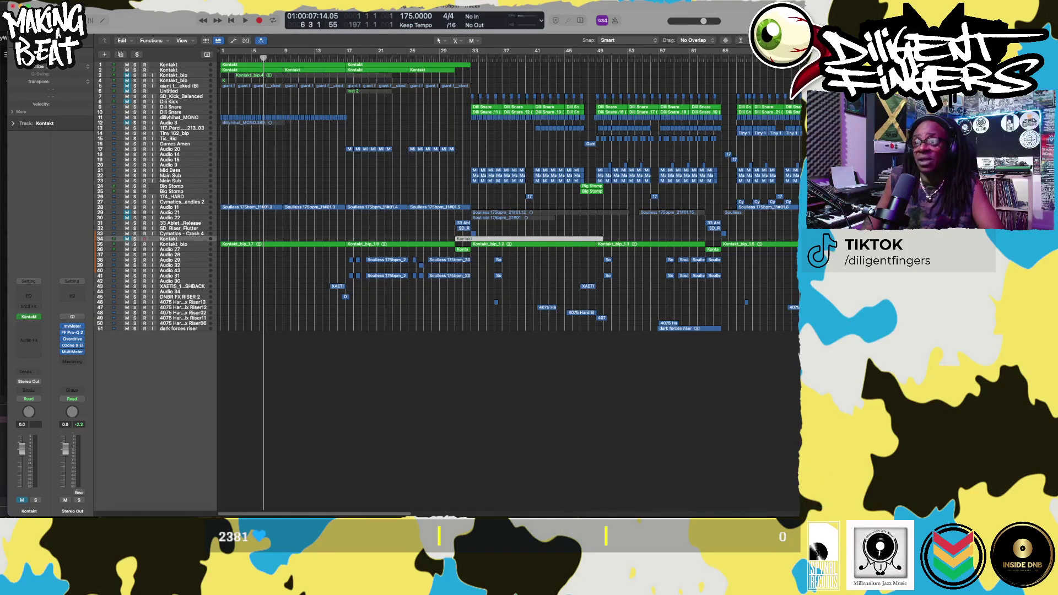
- Play the song from the start, temporarily soloing the Kontakt_bip track at row 35 and the Audio 11 track to hear each alone
key("Return")
key("space")
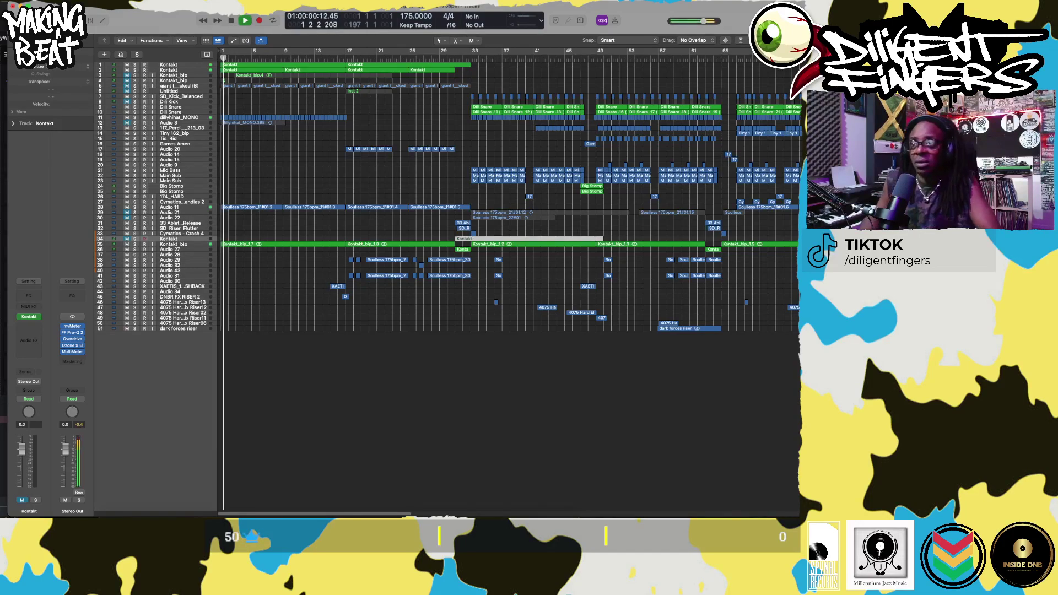
left_click(135, 244)
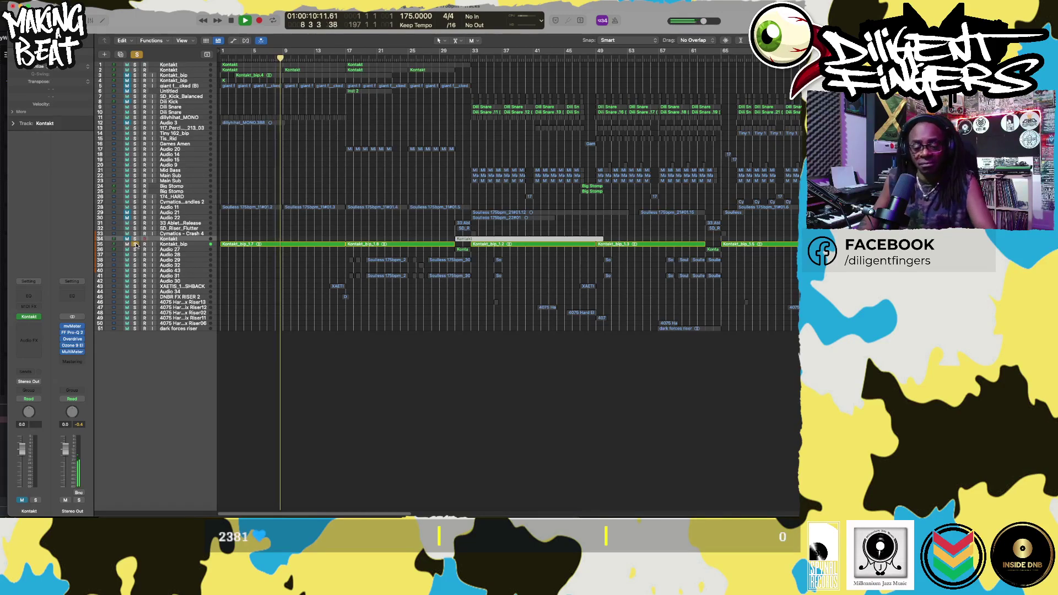
left_click(137, 245)
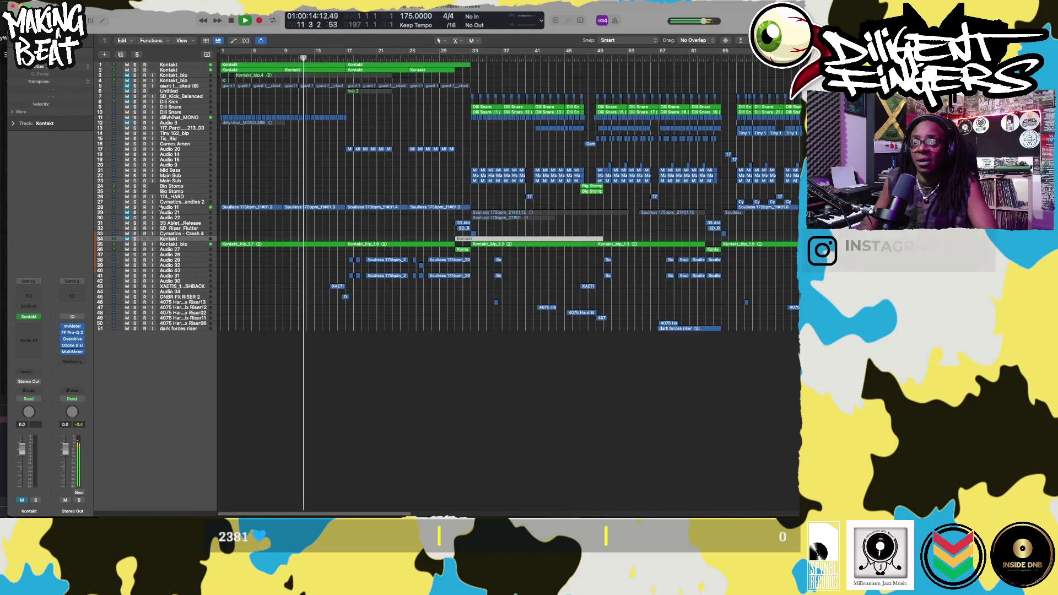
left_click(135, 208)
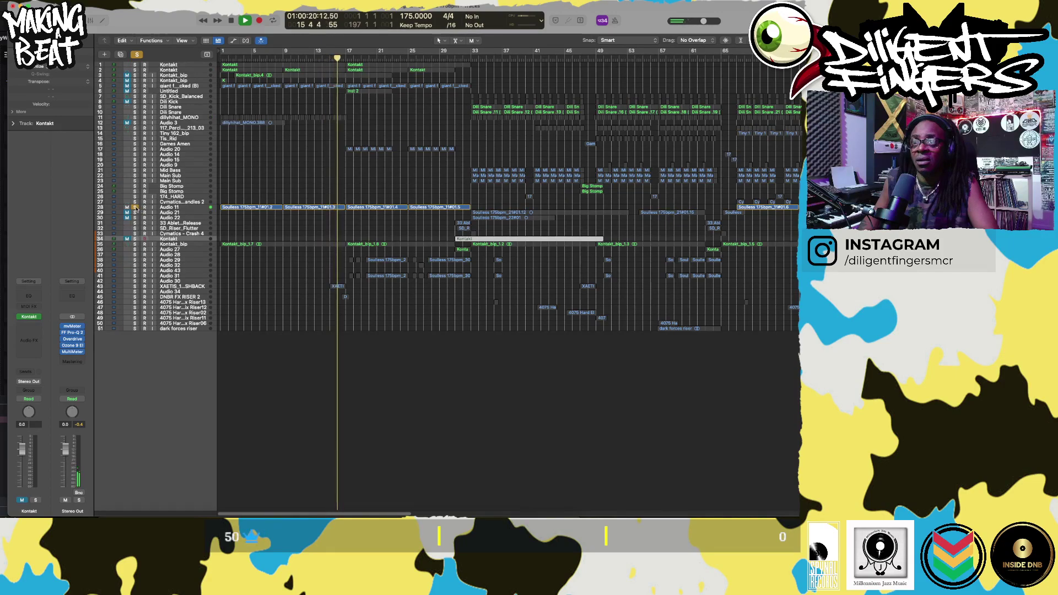
left_click(135, 208)
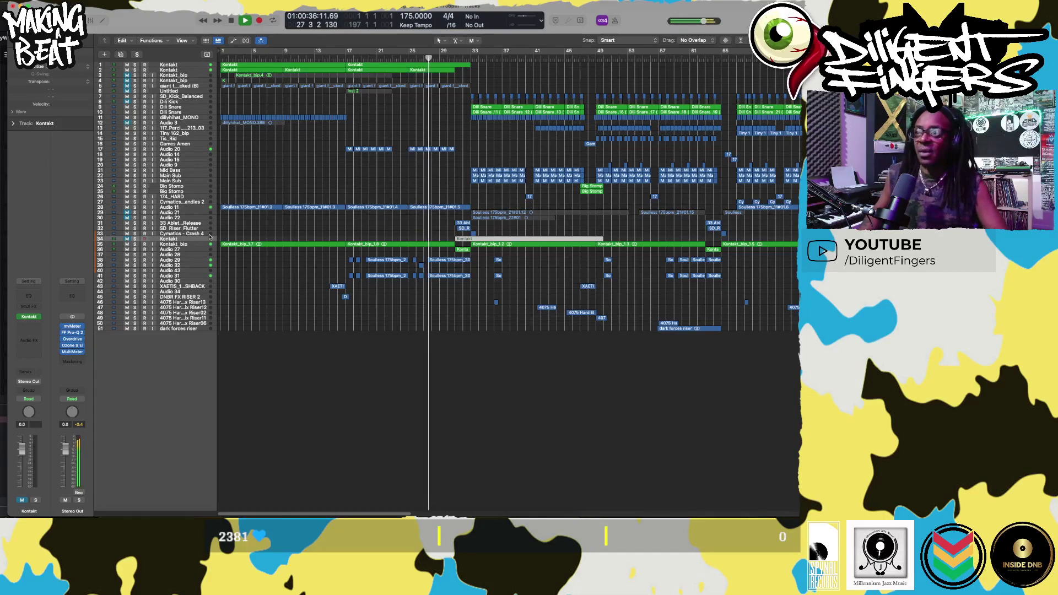
- Enlarge the track rows and look through the arrangement from the drums to the lower audio tracks during playback
scroll(380, 258, "up", 5)
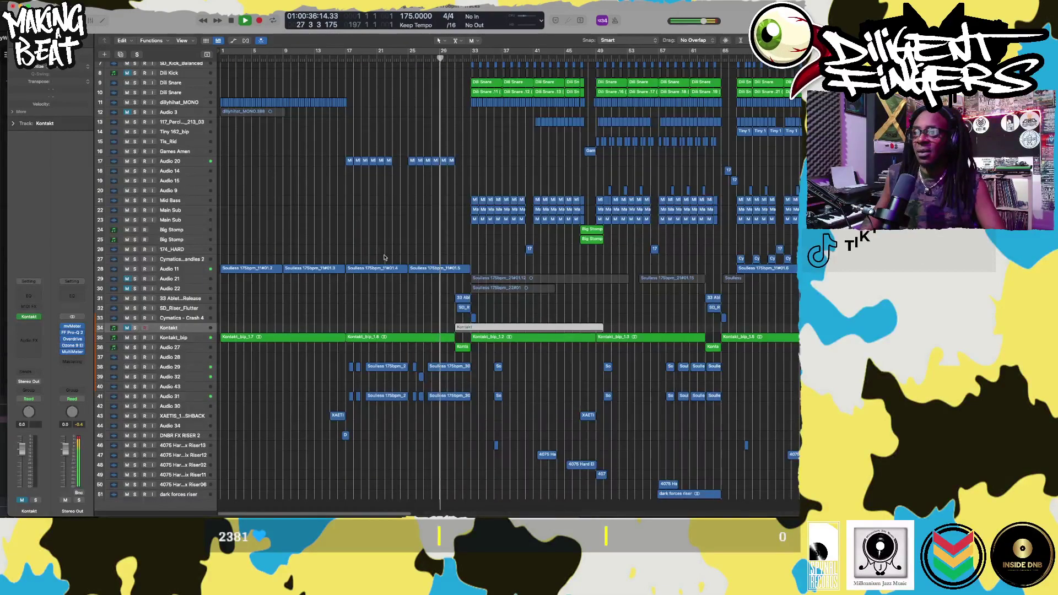
scroll(385, 256, "up", 10)
scroll(385, 256, "down", 15)
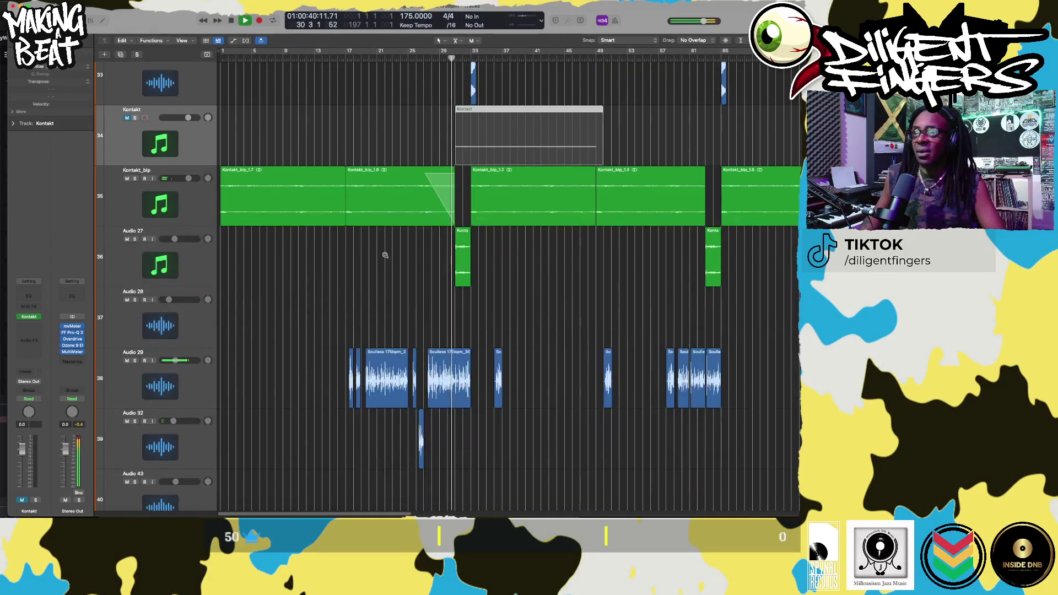
scroll(385, 256, "down", 10)
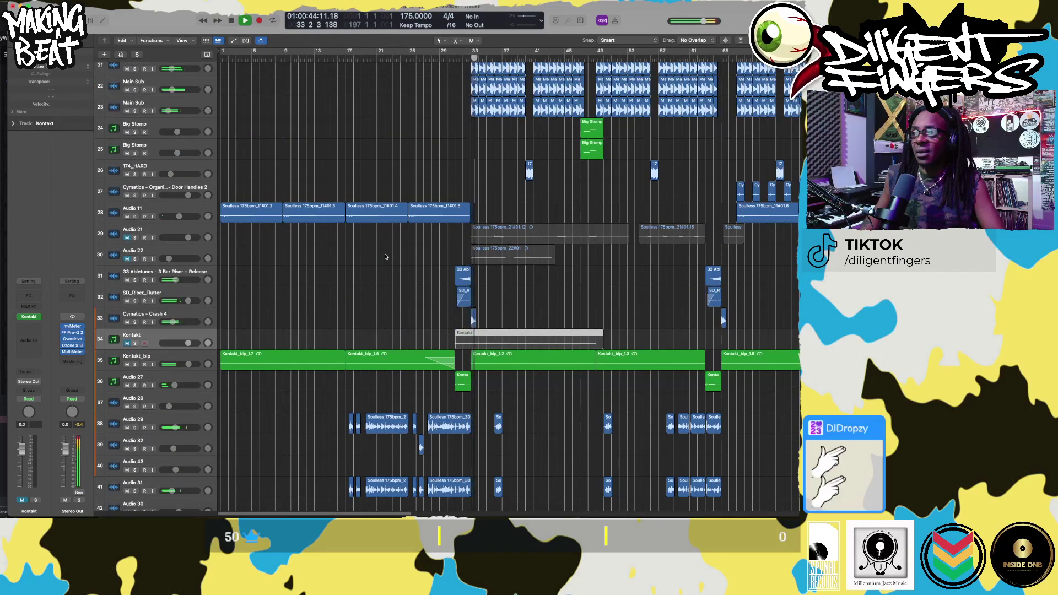
scroll(385, 256, "up", 10)
scroll(385, 256, "up", 7)
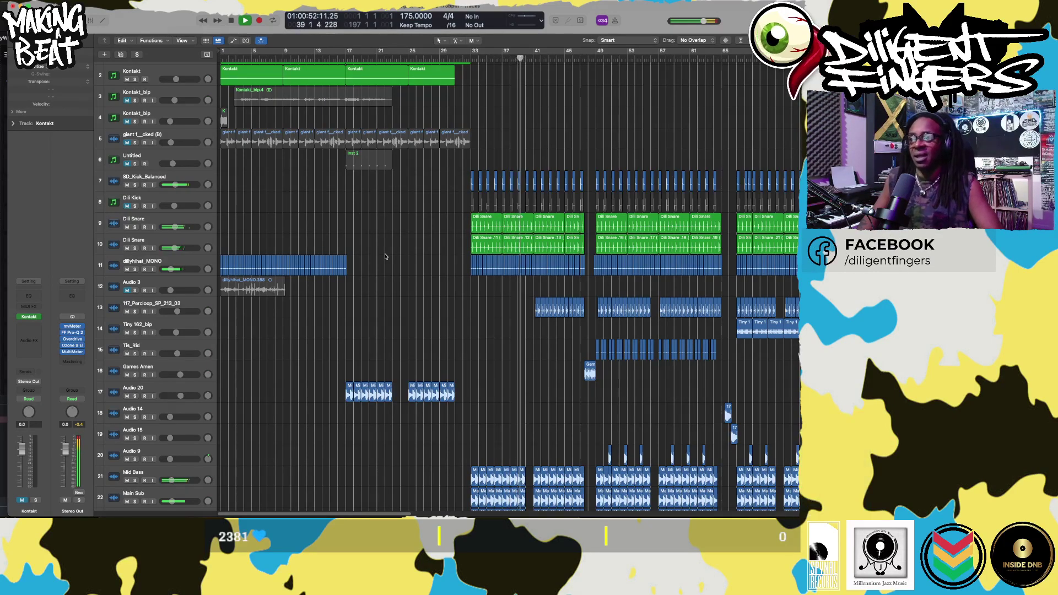
scroll(449, 323, "down", 10)
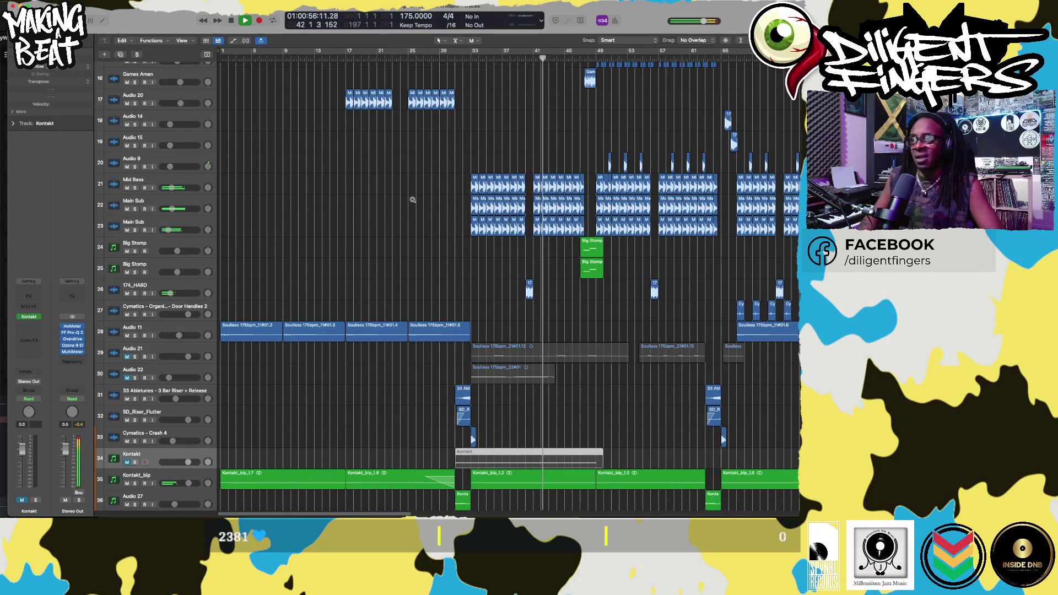
- Show track automation and examine the Mid Bass filter frequency curve from around bar 44 while the song plays on
key("super+Right")
key("super+Right")
key("super+Right")
key("super+Right")
key("super+Right")
key("super+Right")
key("super+Right")
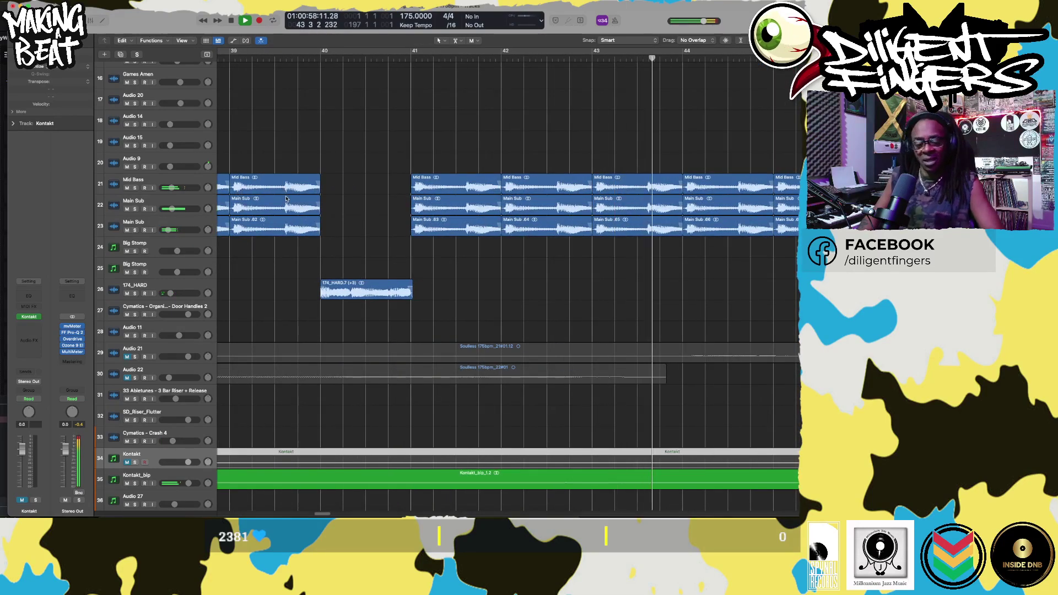
key("a")
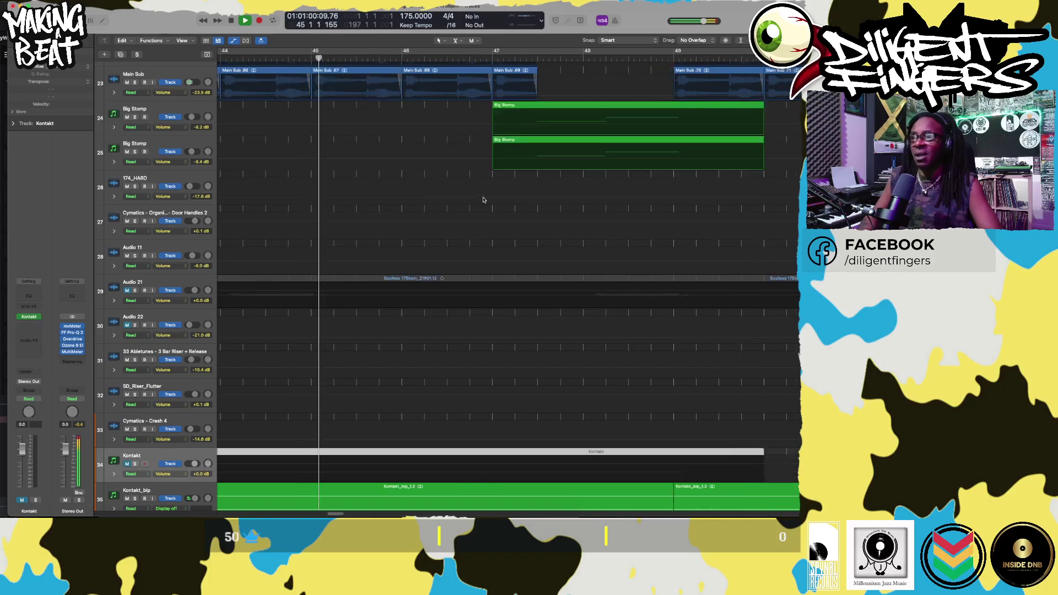
scroll(480, 196, "up", 8)
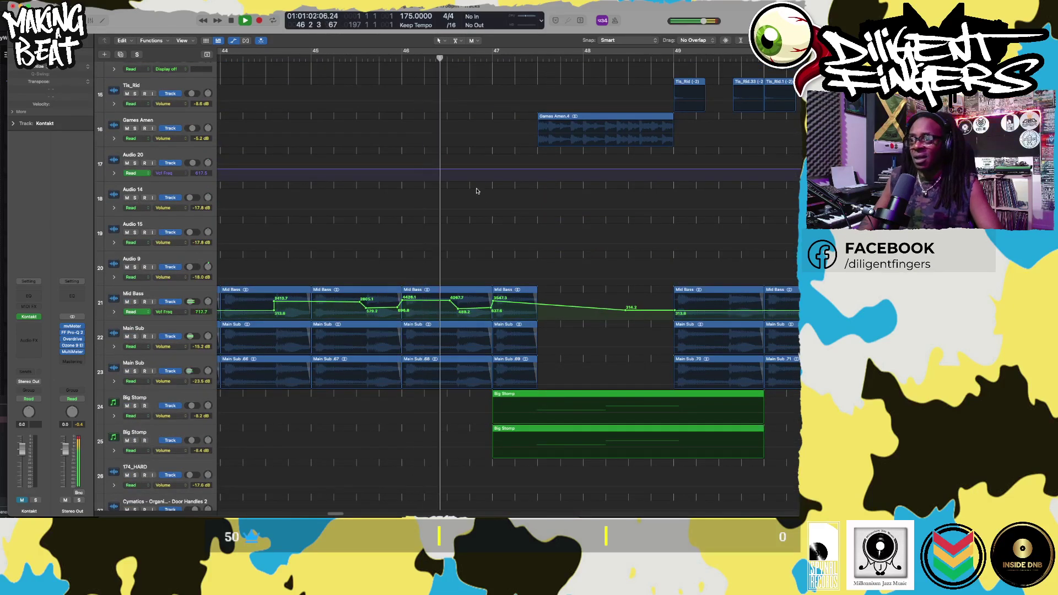
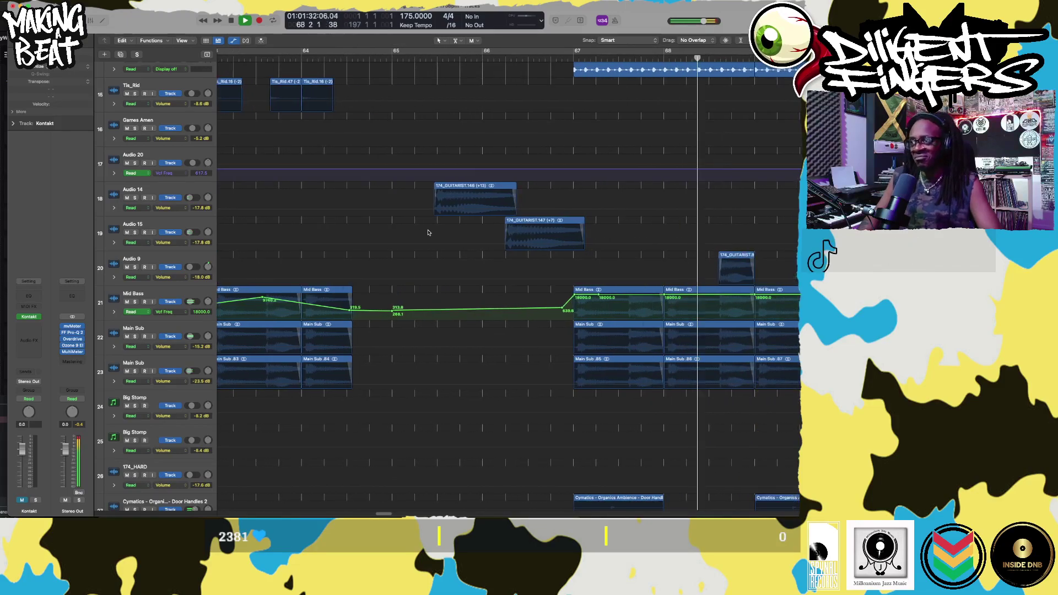
- Hide the track automation, follow the section from bar 67 across the drum and bass tracks, and stop playback near bar 77
key("a")
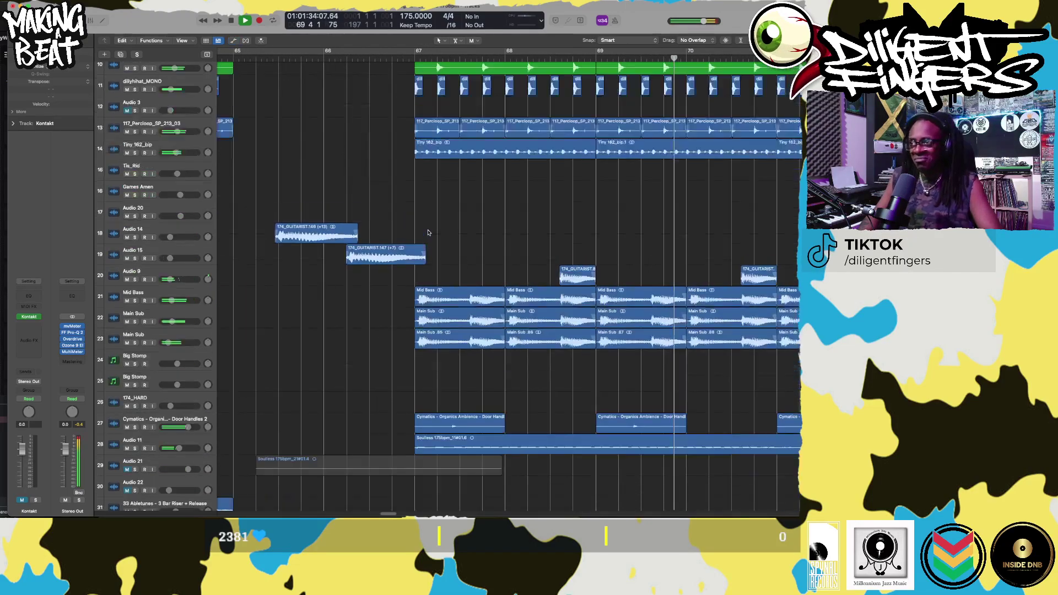
scroll(432, 232, "up", 5)
scroll(434, 233, "left", 6)
scroll(433, 232, "down", 4)
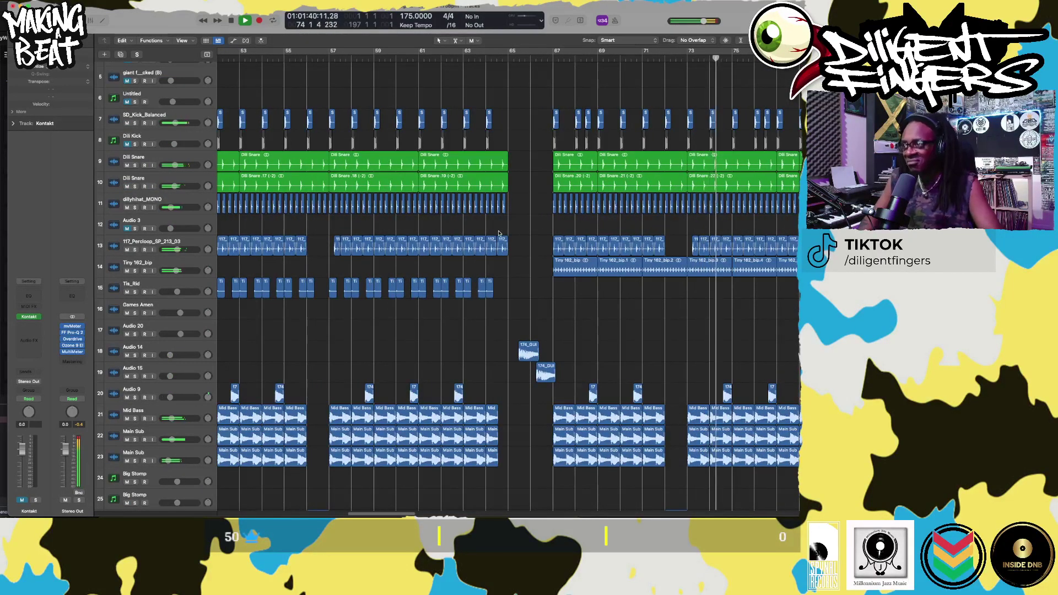
scroll(554, 242, "right", 1)
scroll(554, 242, "right", 10)
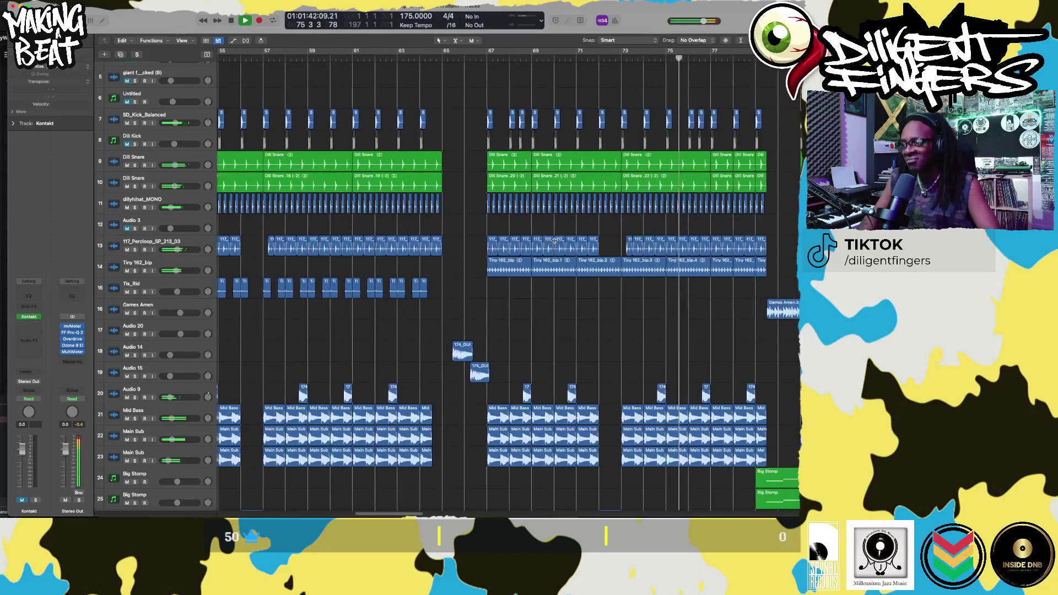
scroll(554, 241, "right", 1)
key("space")
- Select Audio 9, Mid Bass and both Main Sub tracks in turn to examine the effects on their channel strips
scroll(297, 363, "down", 5)
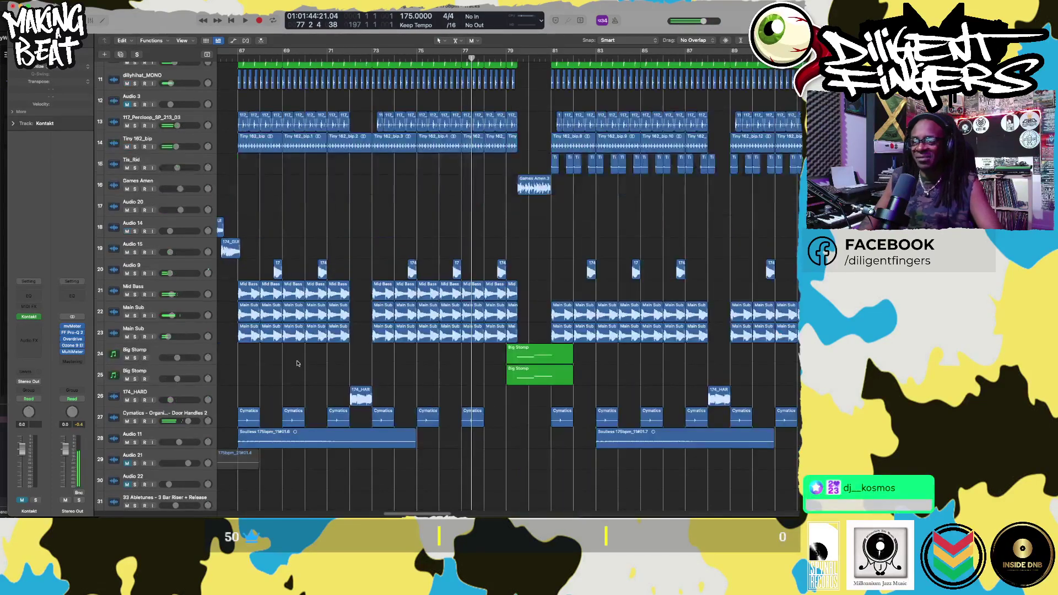
scroll(302, 340, "left", 3)
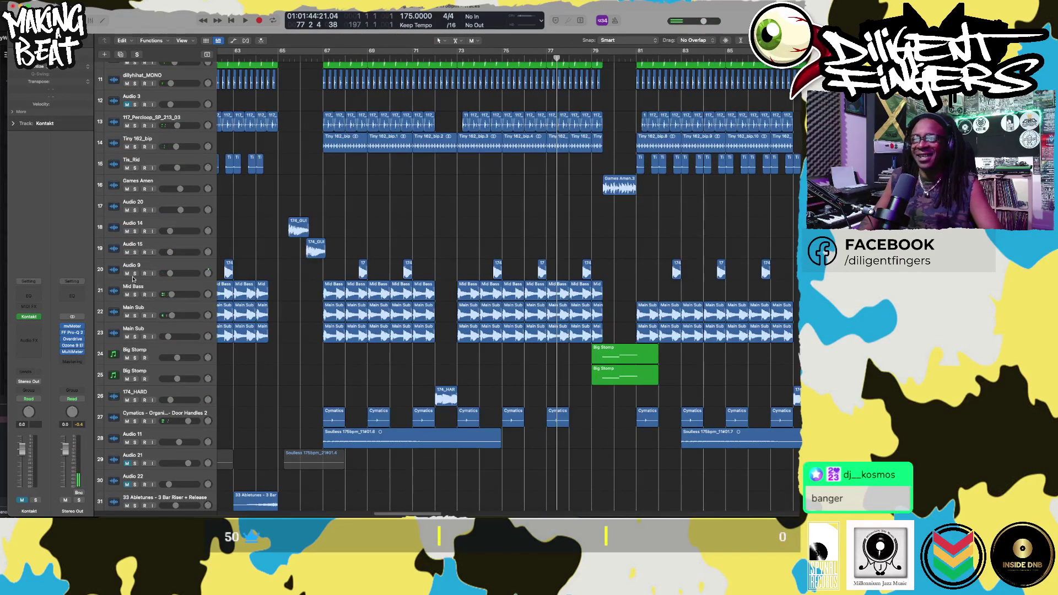
left_click(147, 268)
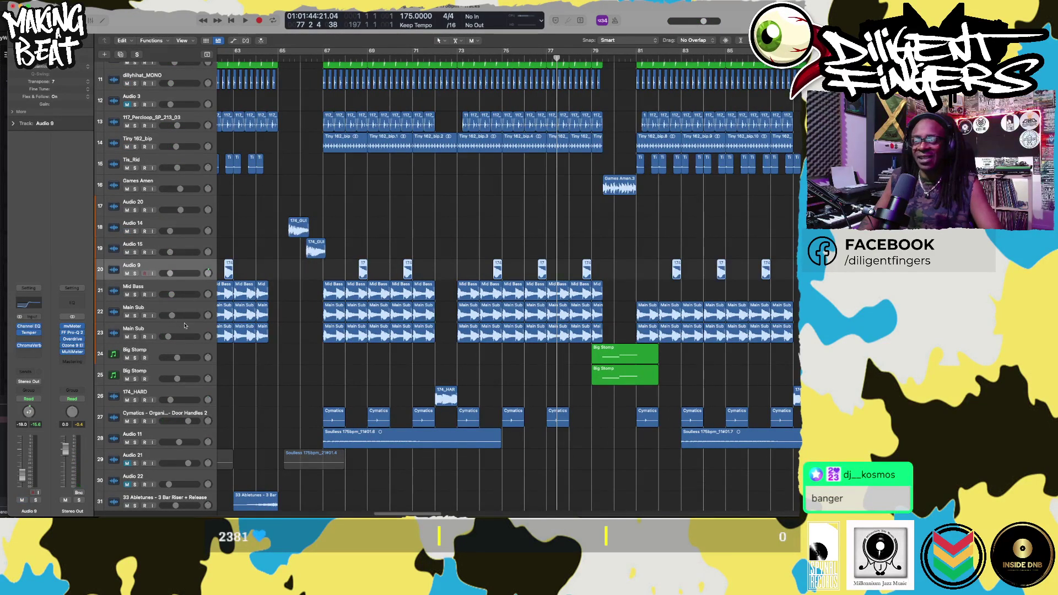
left_click(174, 285)
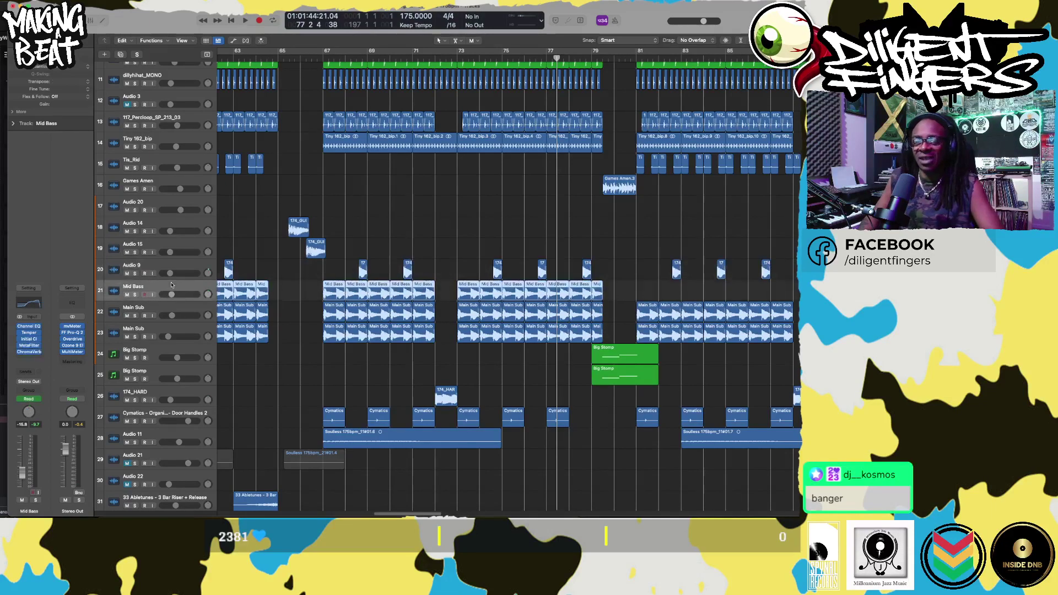
left_click(168, 310)
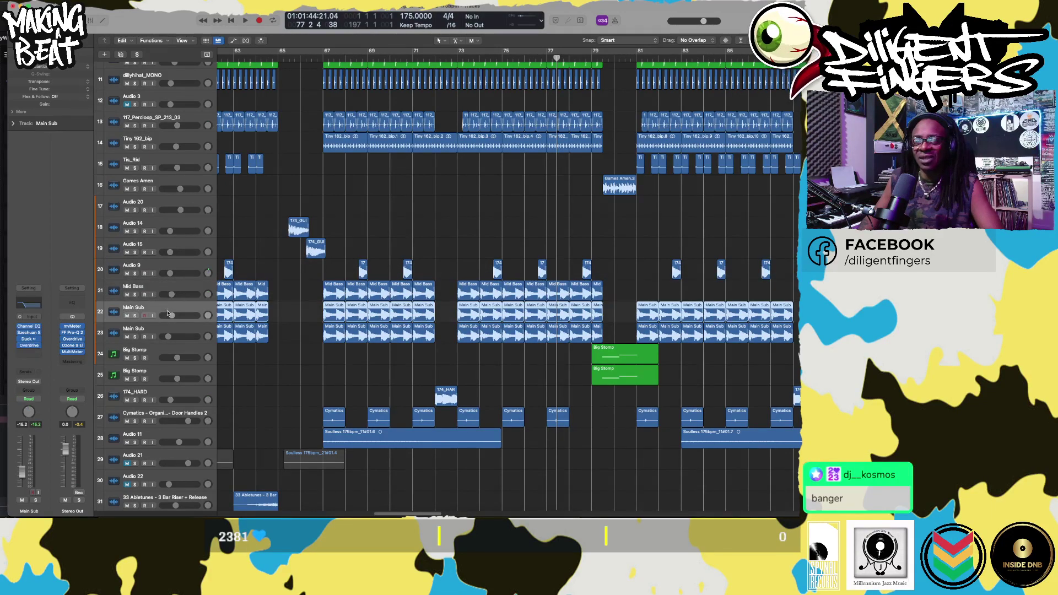
left_click(176, 329)
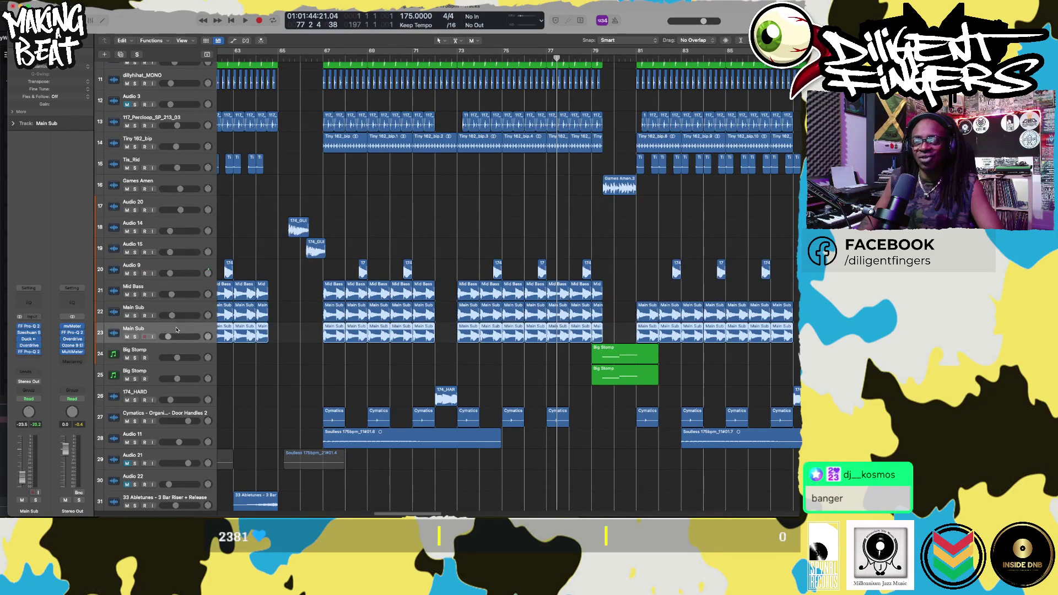
- Open the Channel EQ on the Mid Bass track and position its window above the bass regions
left_click(186, 289)
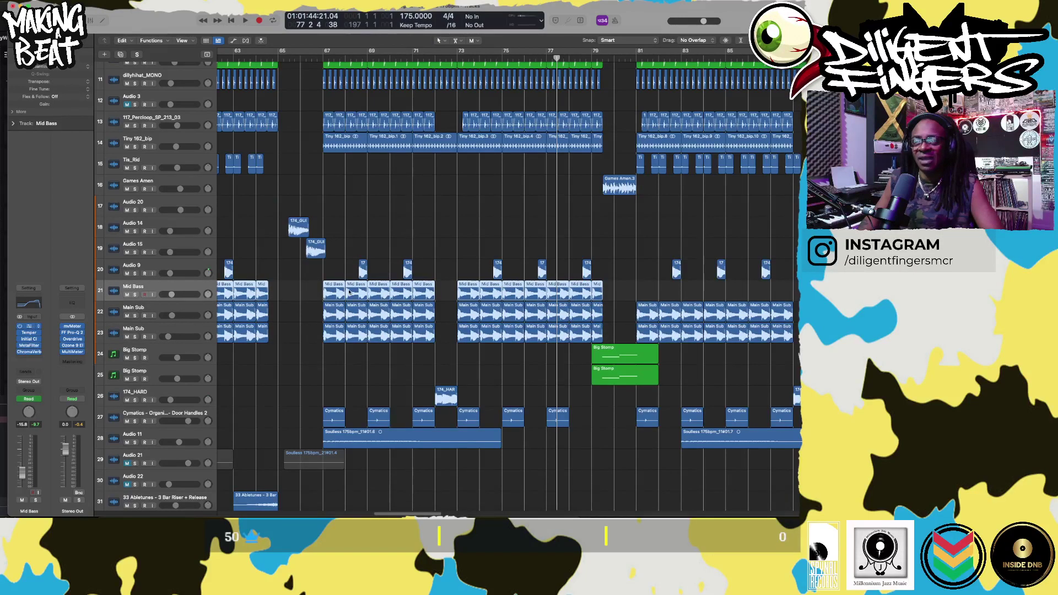
left_click_drag(436, 114, 574, 63)
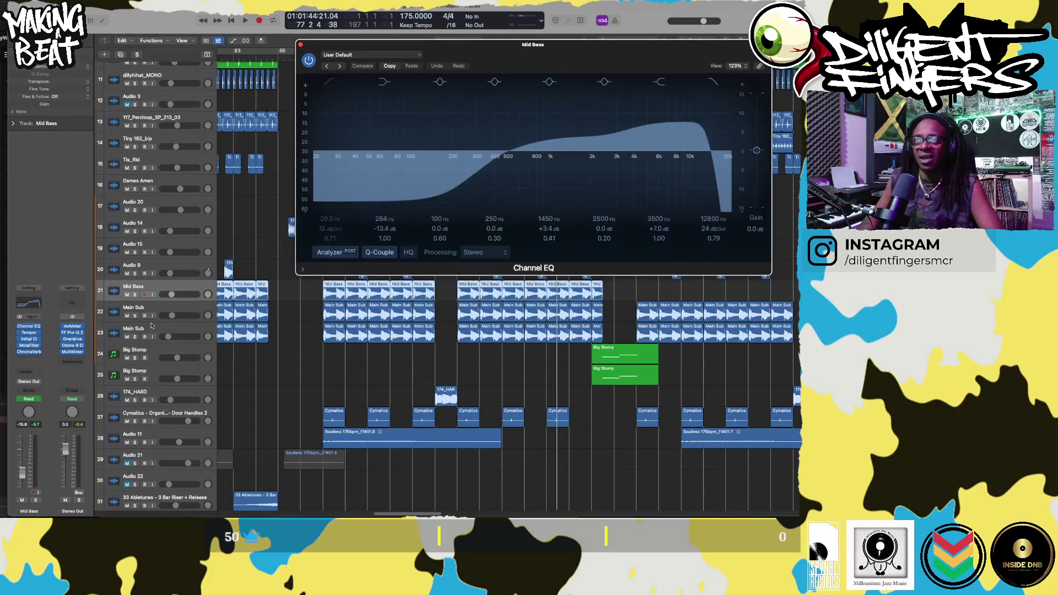
- Open the Channel EQ of the Main Sub on track 22 and place its window directly below the Mid Bass EQ
left_click(165, 310)
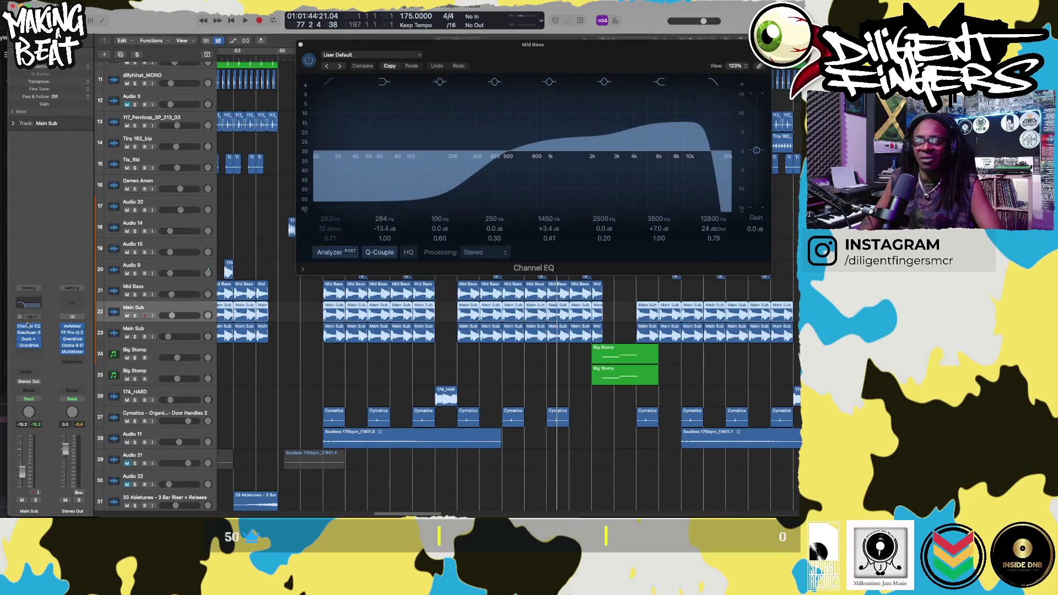
left_click(29, 328)
left_click_drag(520, 113, 669, 299)
left_click_drag(395, 282, 383, 280)
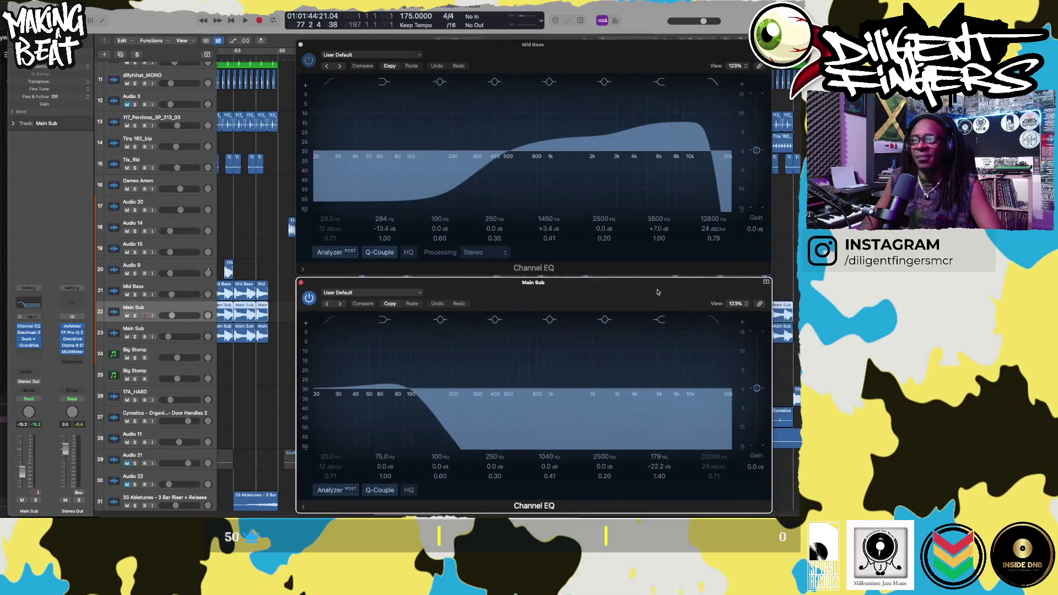
- Play on from bar 77 with Mid Bass and the track 22 Main Sub soloed, toggling Mid Bass to compare their EQ spectra
left_click(135, 295)
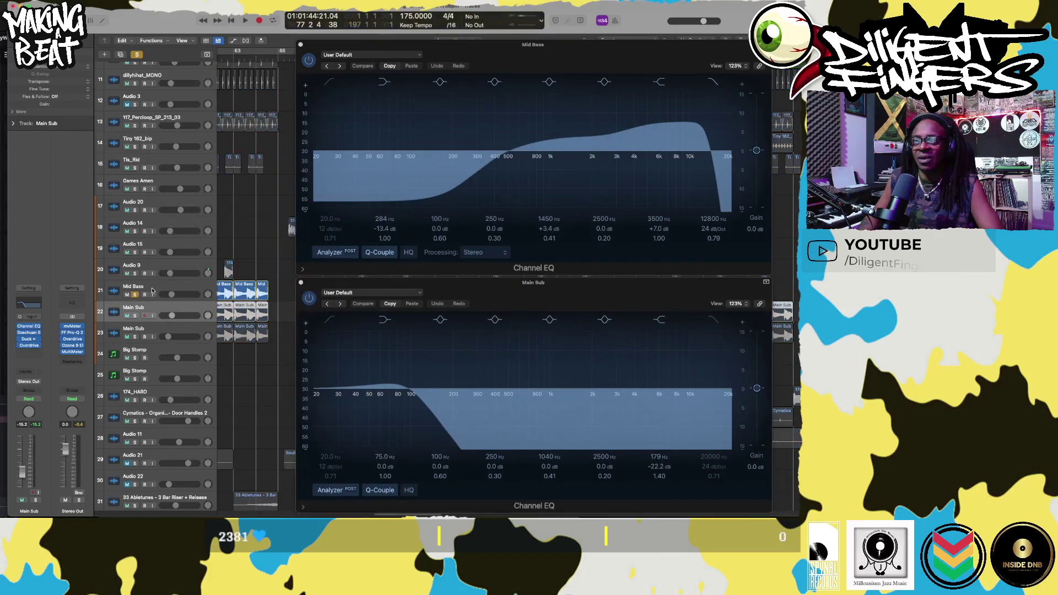
key("space")
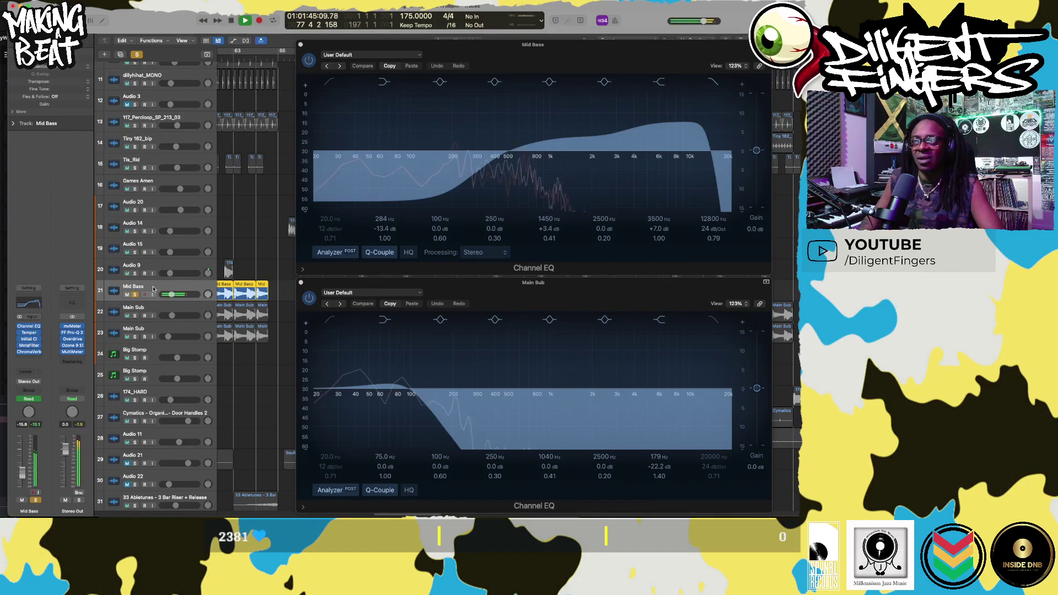
left_click(135, 315)
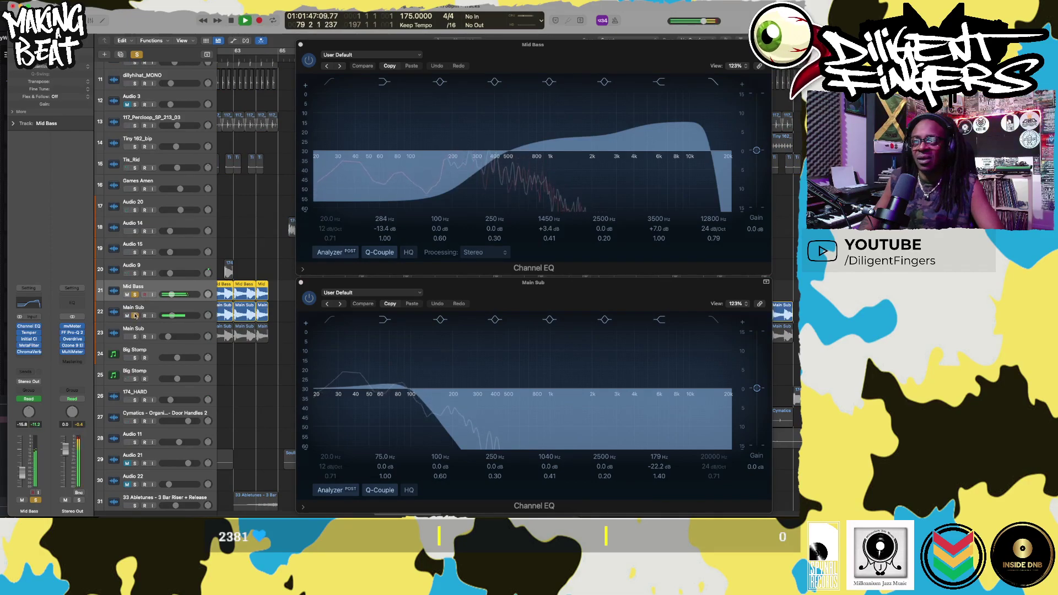
left_click(137, 295)
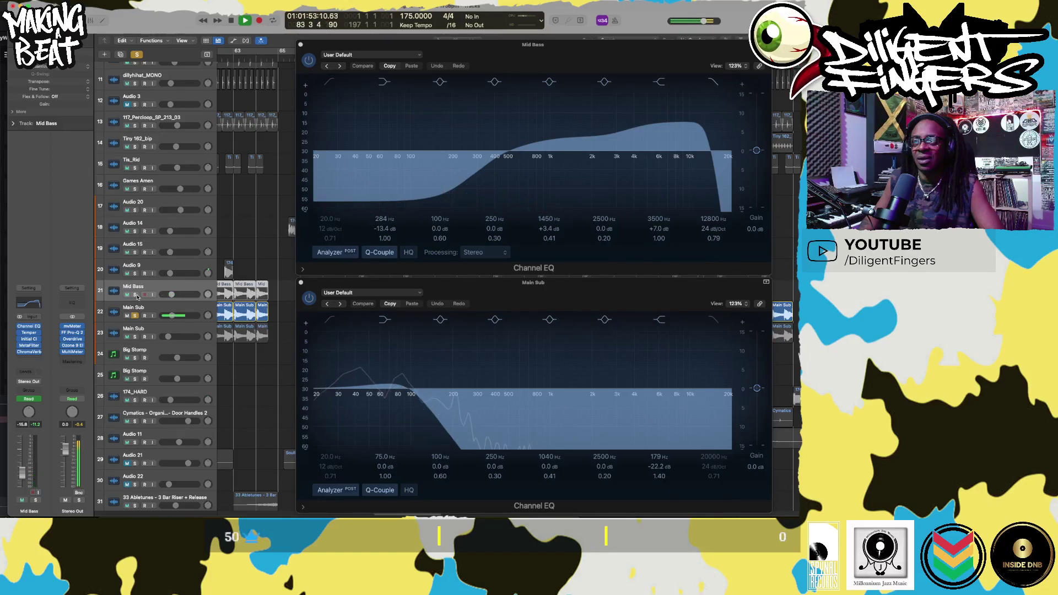
left_click(136, 295)
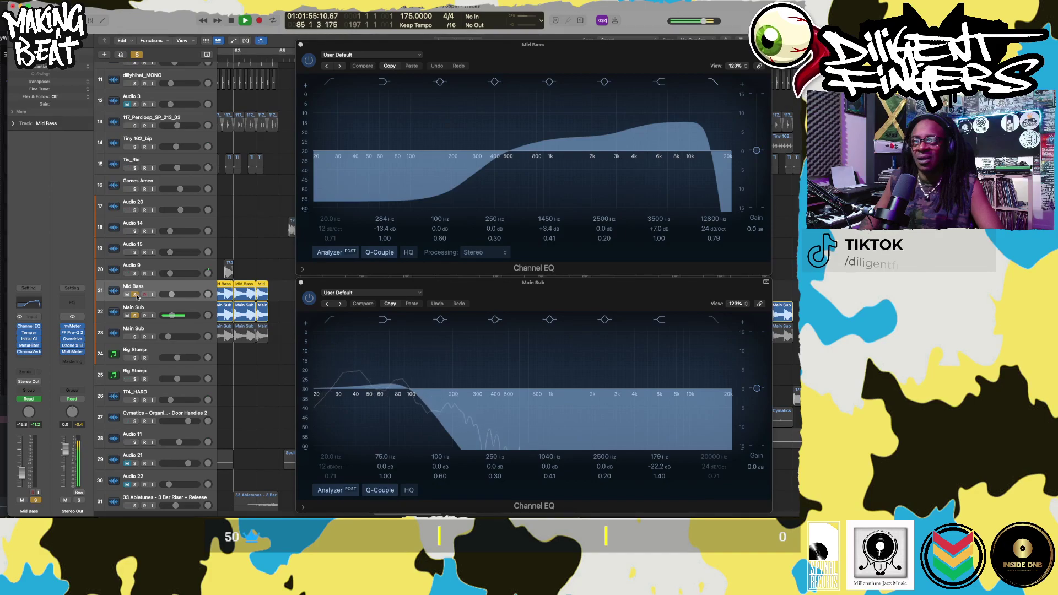
- Replay from about bar 49, add the track 23 Main Sub to the solo, and isolate and select it
scroll(254, 155, "left", 4)
scroll(255, 155, "left", 4)
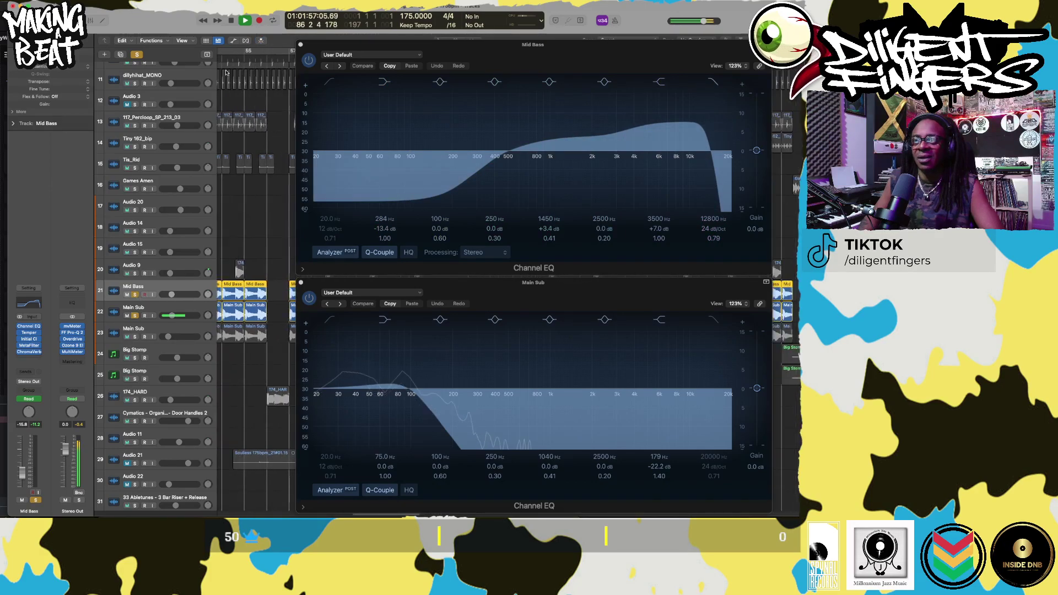
scroll(255, 155, "left", 4)
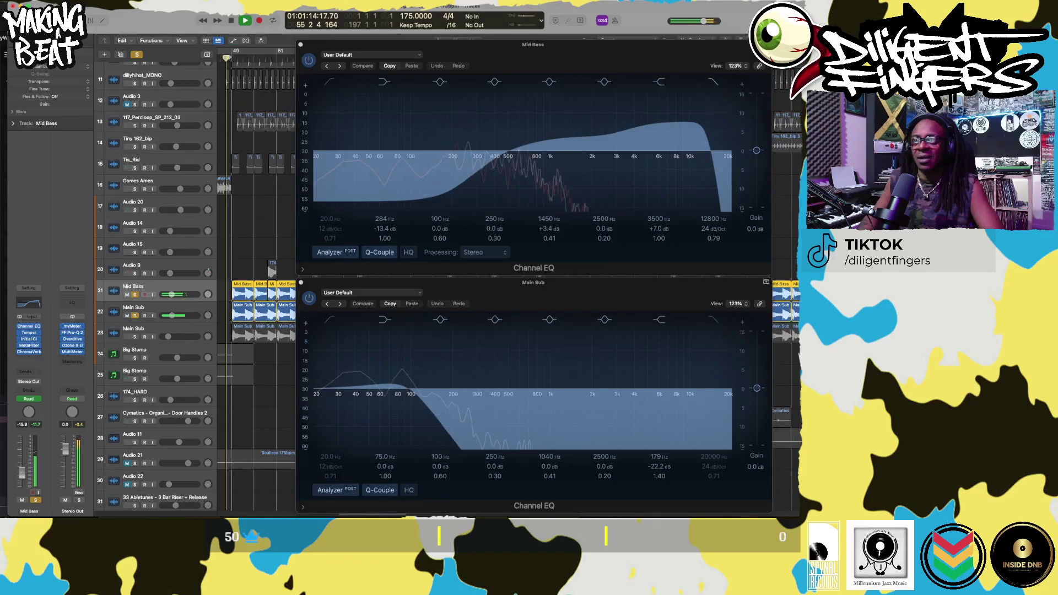
left_click(225, 58)
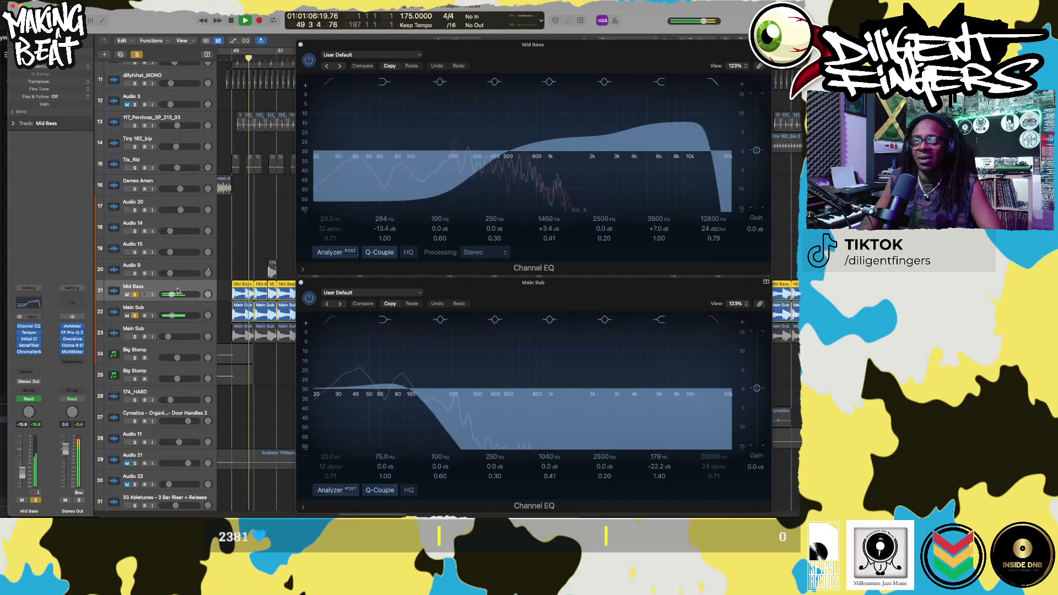
left_click(135, 336)
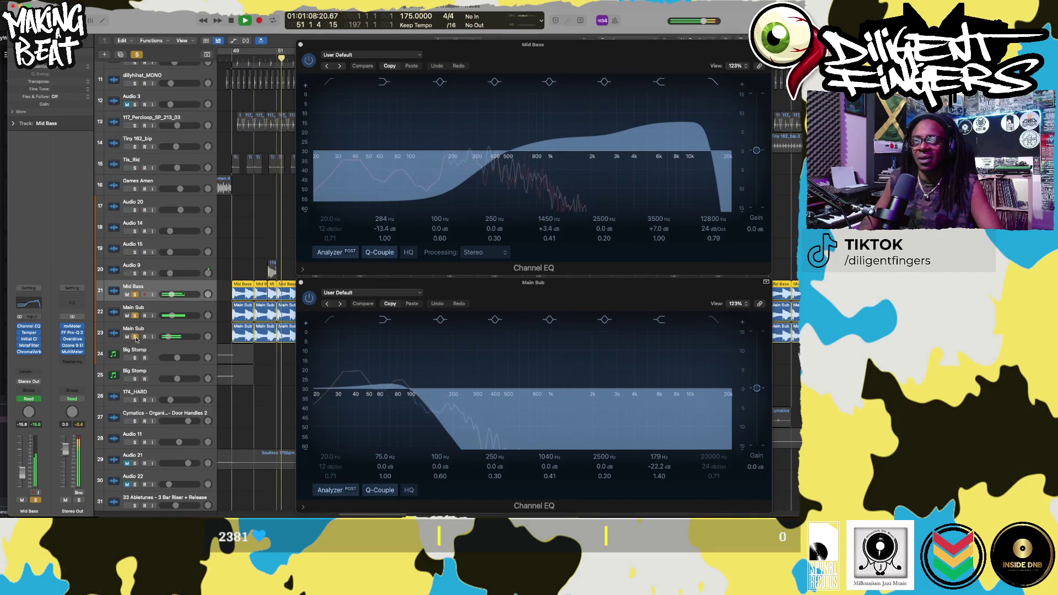
left_click(135, 316)
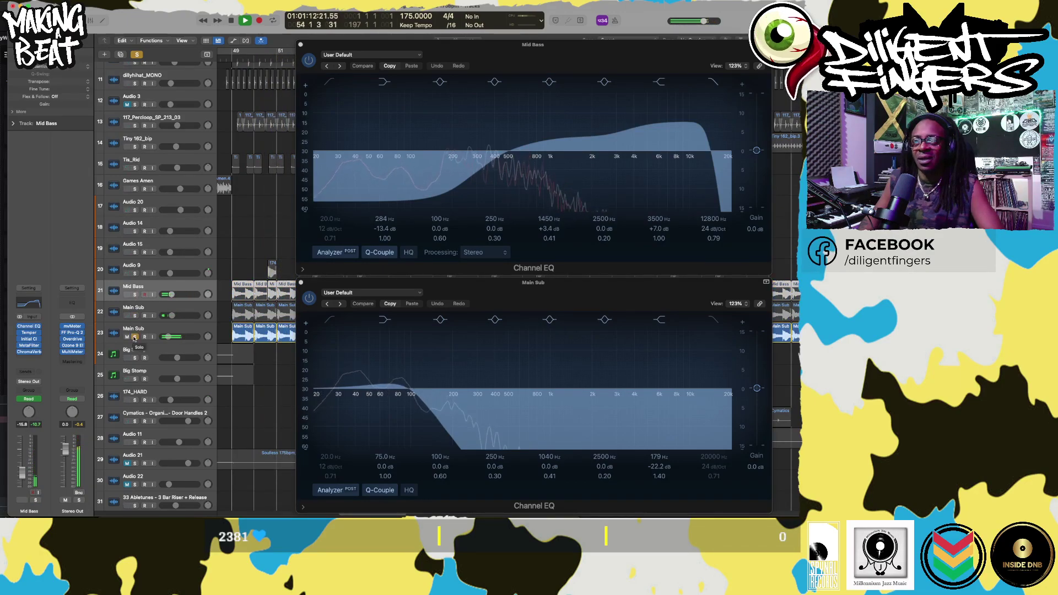
left_click(145, 330)
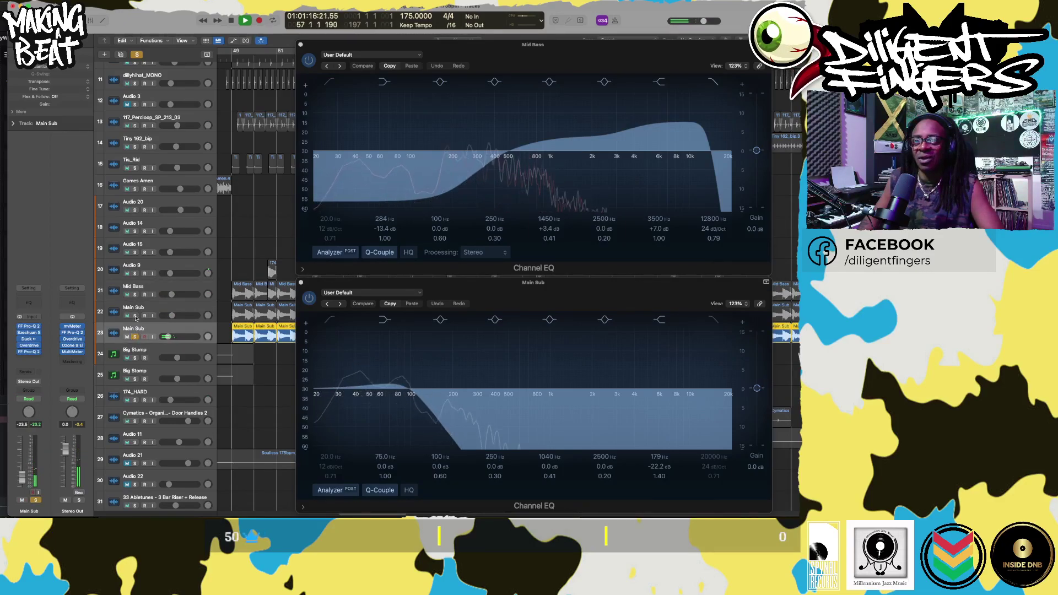
- Switch the solo on the track 22 Main Sub on and off to compare it with the track 23 Main Sub
left_click(135, 315)
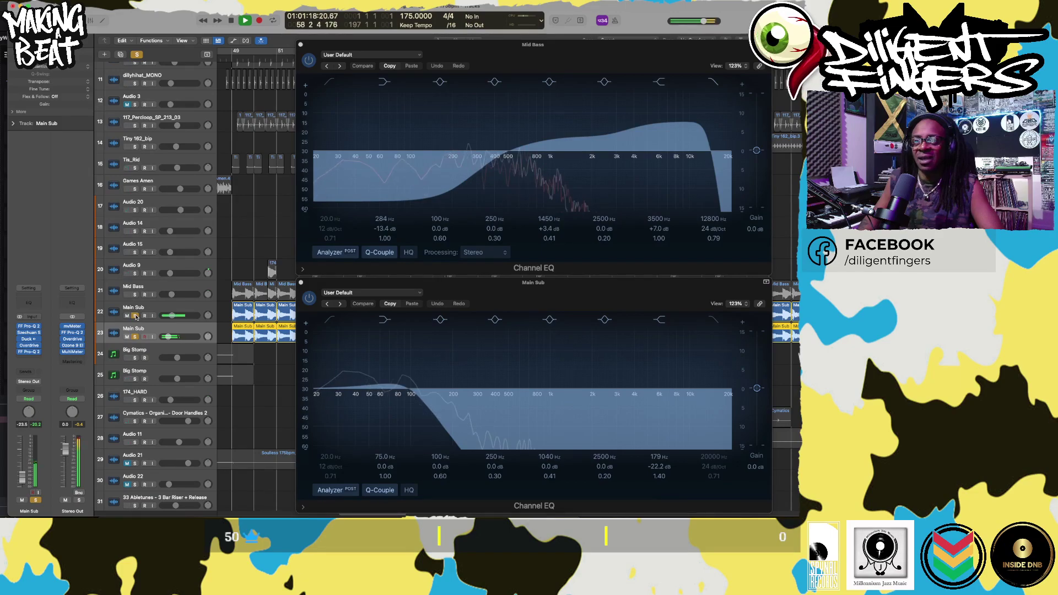
left_click(135, 316)
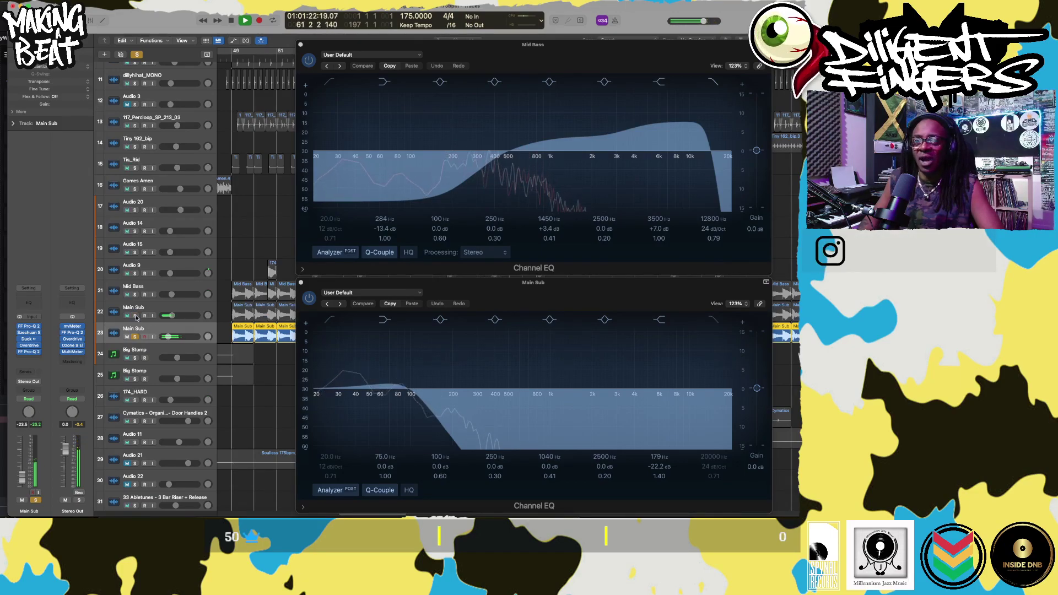
left_click(135, 315)
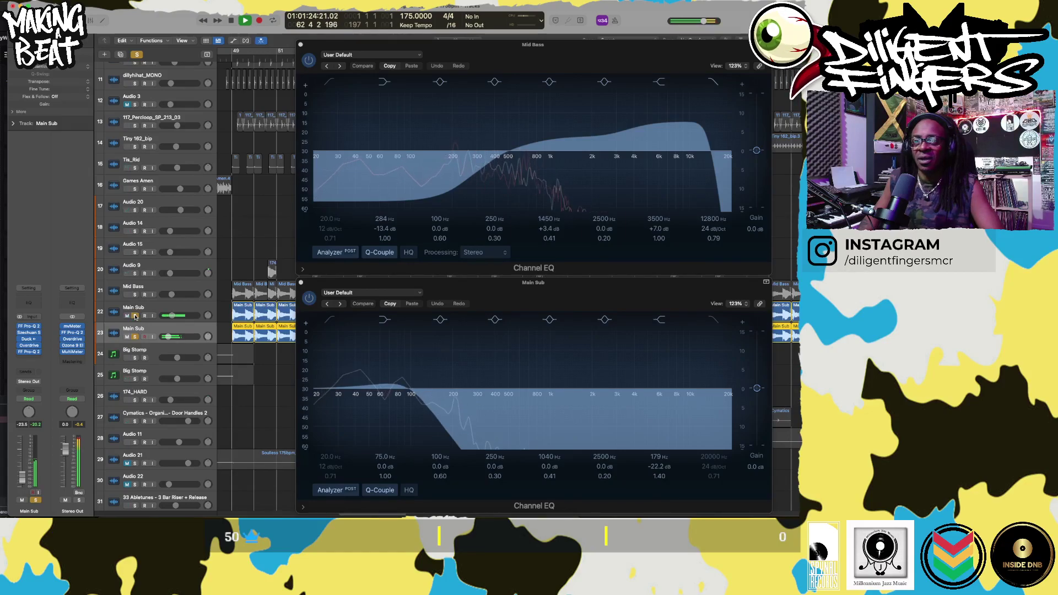
- Examine the FabFilter Pro-Q 2 curve on the track 23 Main Sub during playback, and close the plug-in
left_click(30, 327)
left_click_drag(300, 99, 265, 95)
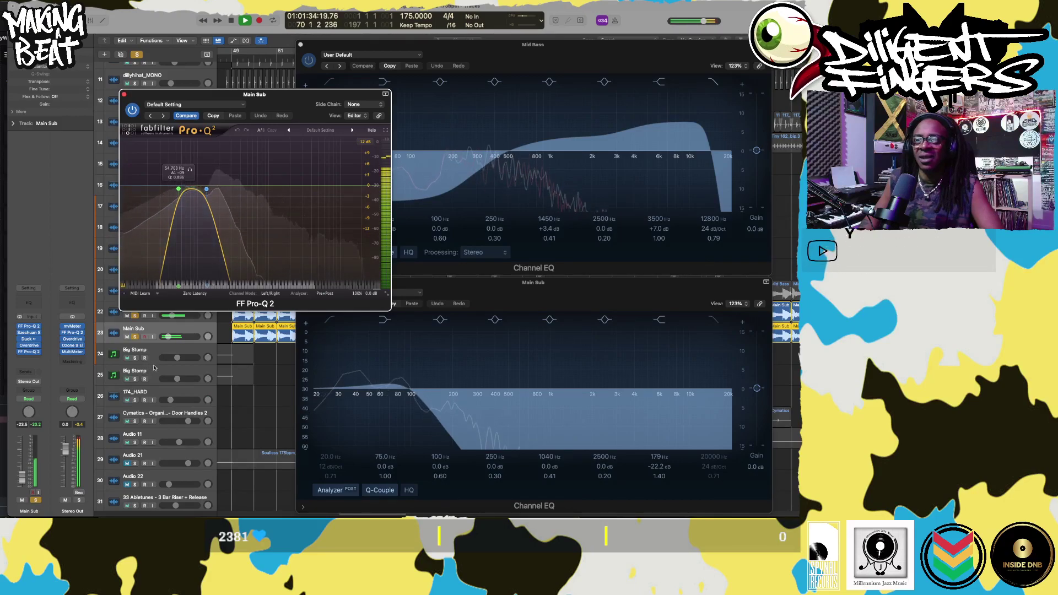
left_click(136, 316)
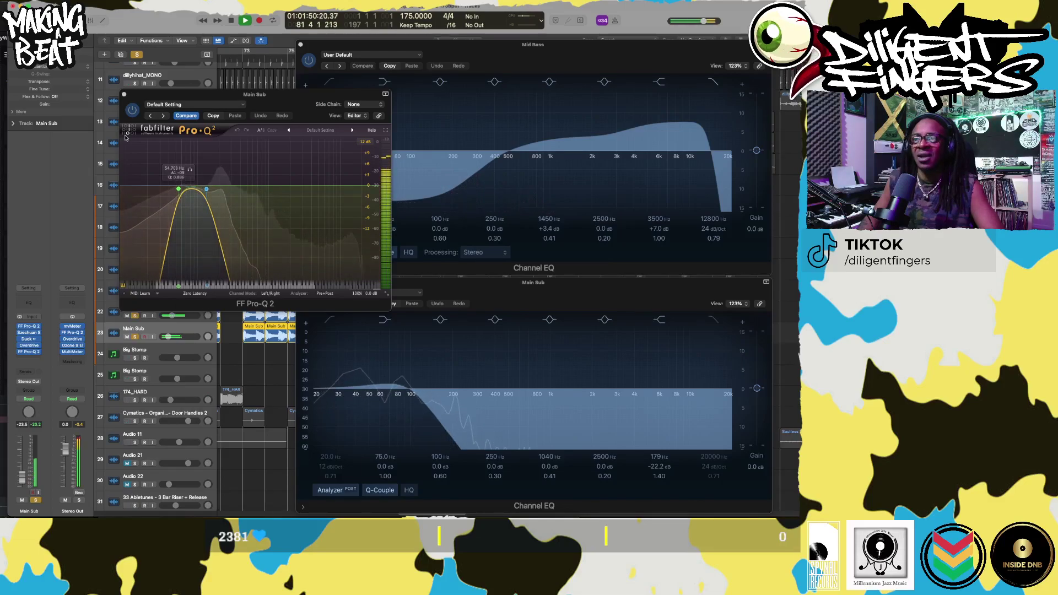
left_click(124, 94)
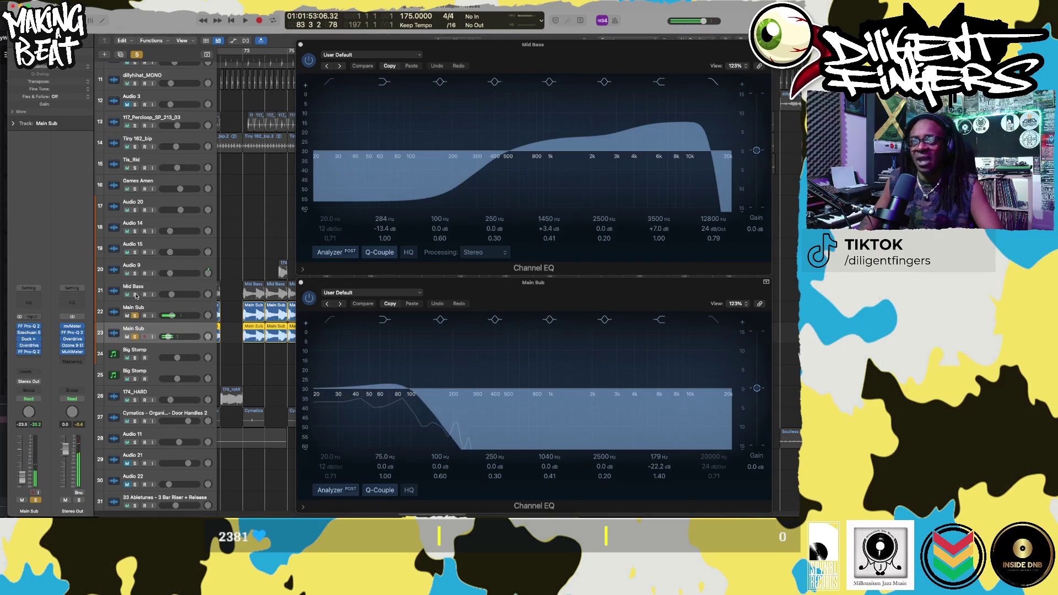
- Solo Mid Bass and Audio 9 alongside both Main Sub tracks and play the arrangement from bar 33
left_click(132, 290)
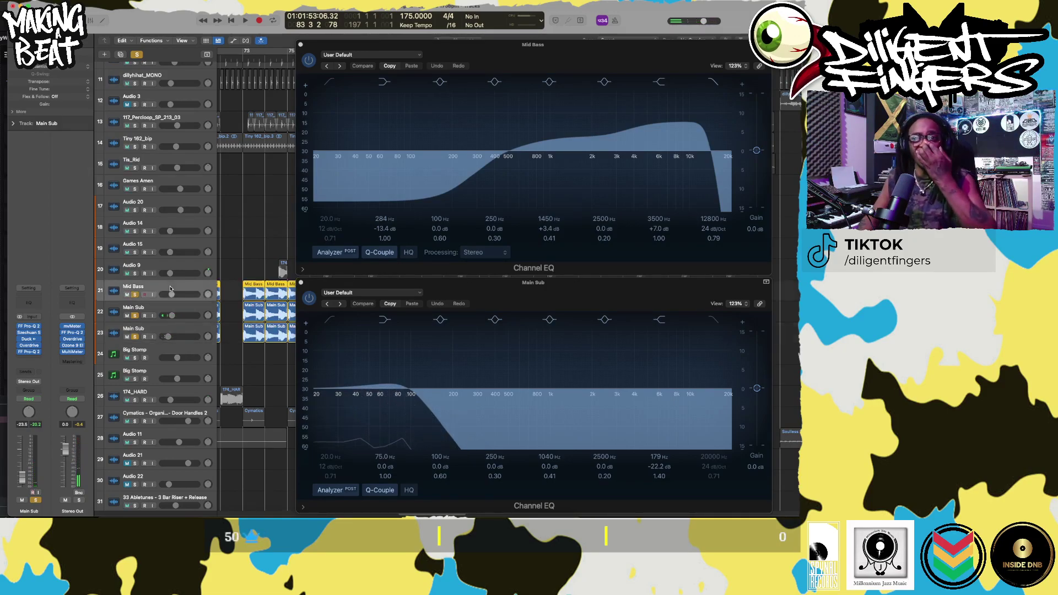
scroll(237, 264, "left", 10)
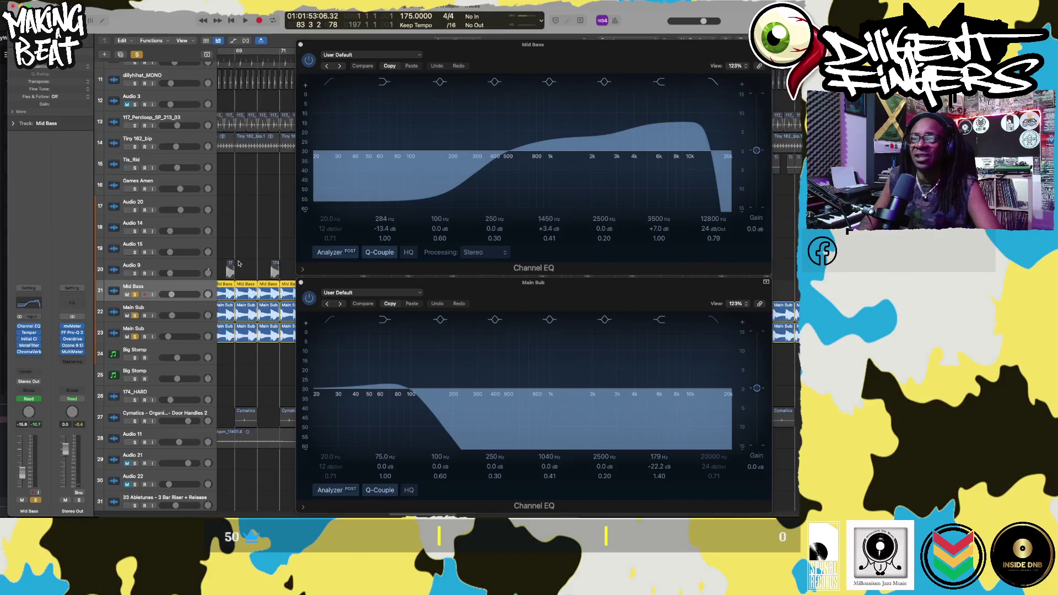
scroll(243, 258, "left", 8)
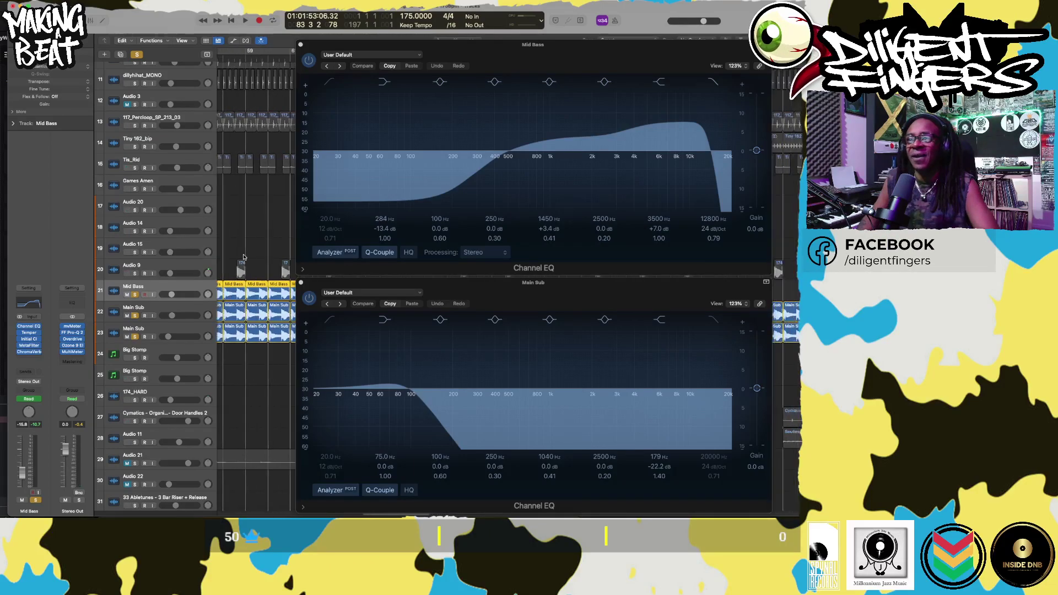
scroll(243, 257, "left", 10)
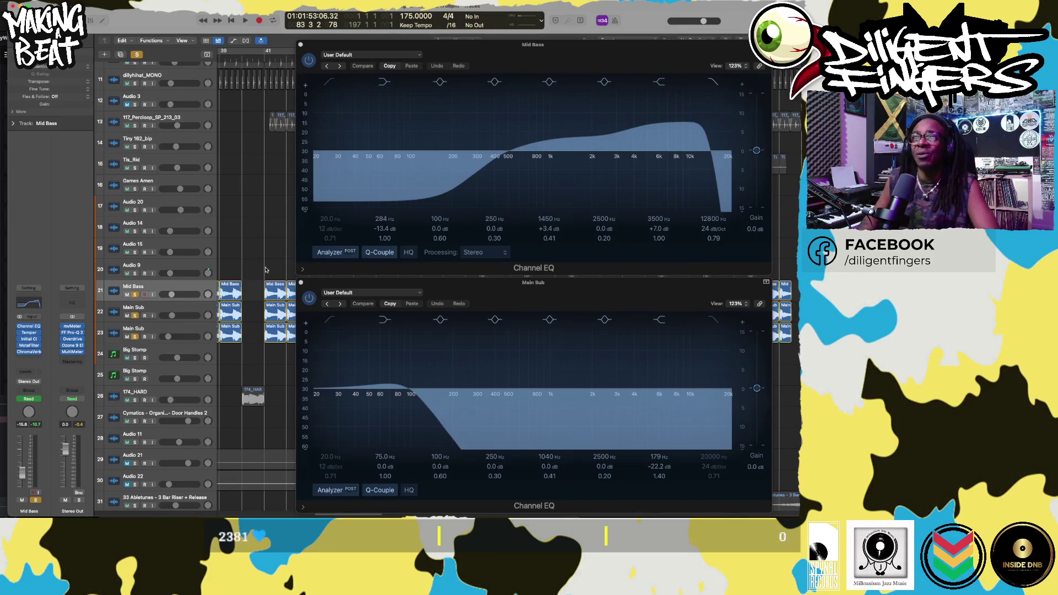
scroll(265, 260, "left", 5)
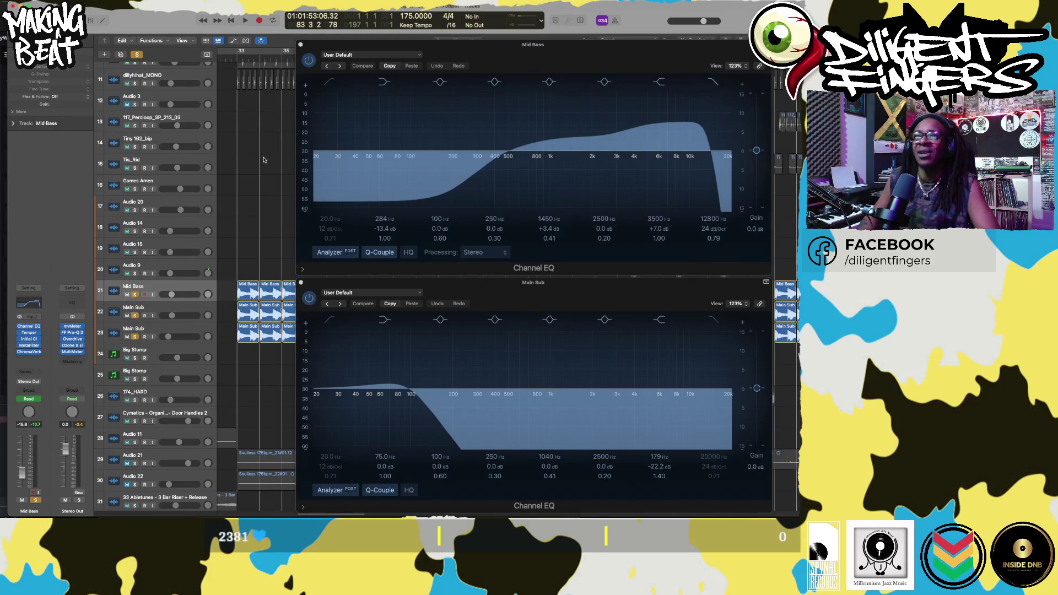
left_click(236, 63)
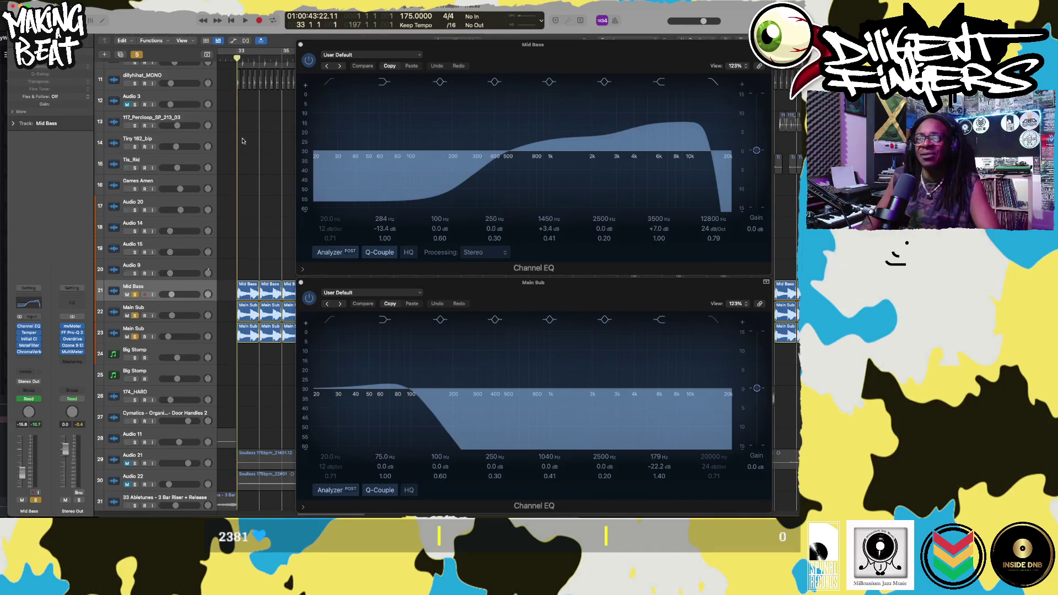
key("space")
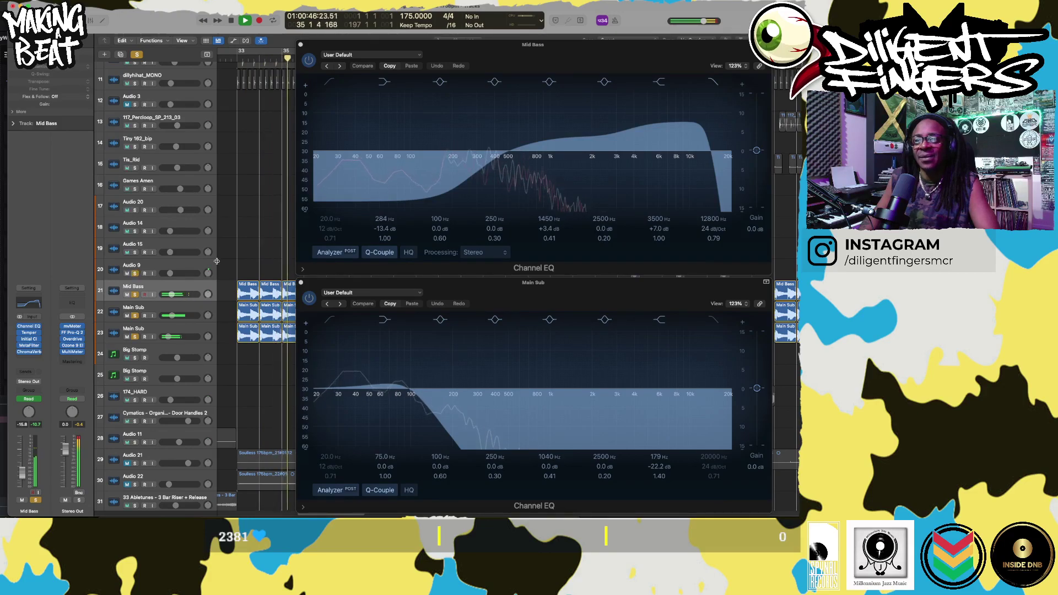
- Follow playback from about bar 36 and add 174_HARD, Games Amen and both Big Stomp tracks to the solo
scroll(260, 237, "right", 2)
scroll(261, 237, "left", 4)
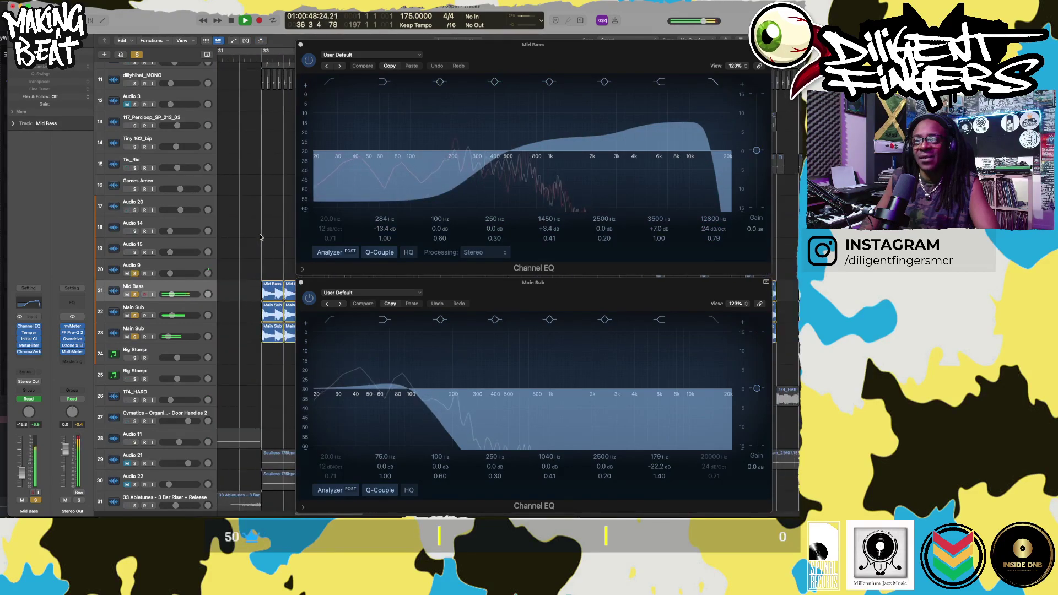
scroll(261, 237, "right", 4)
scroll(260, 237, "right", 4)
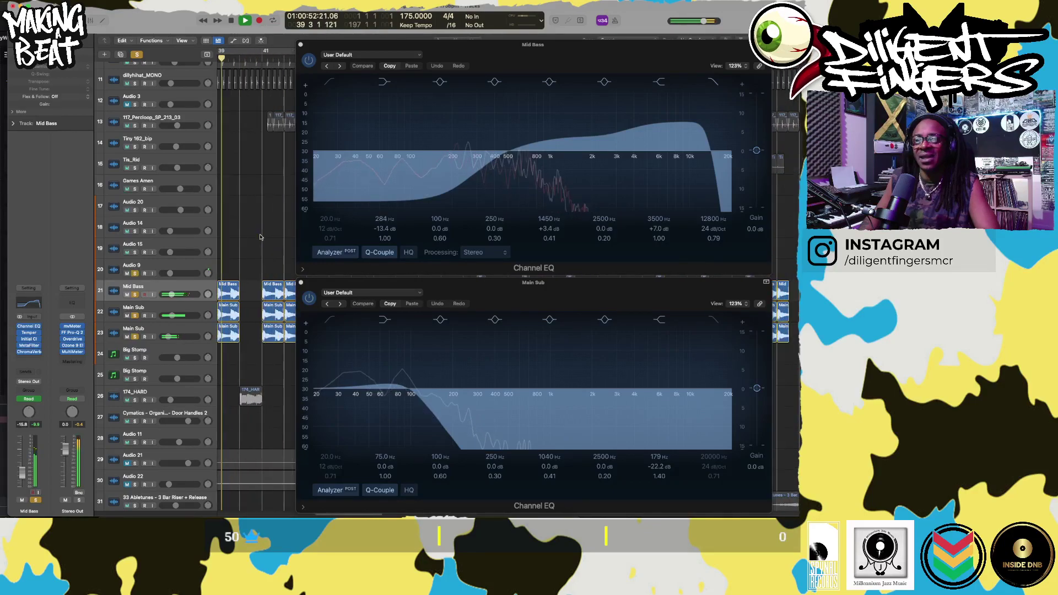
scroll(261, 237, "right", 2)
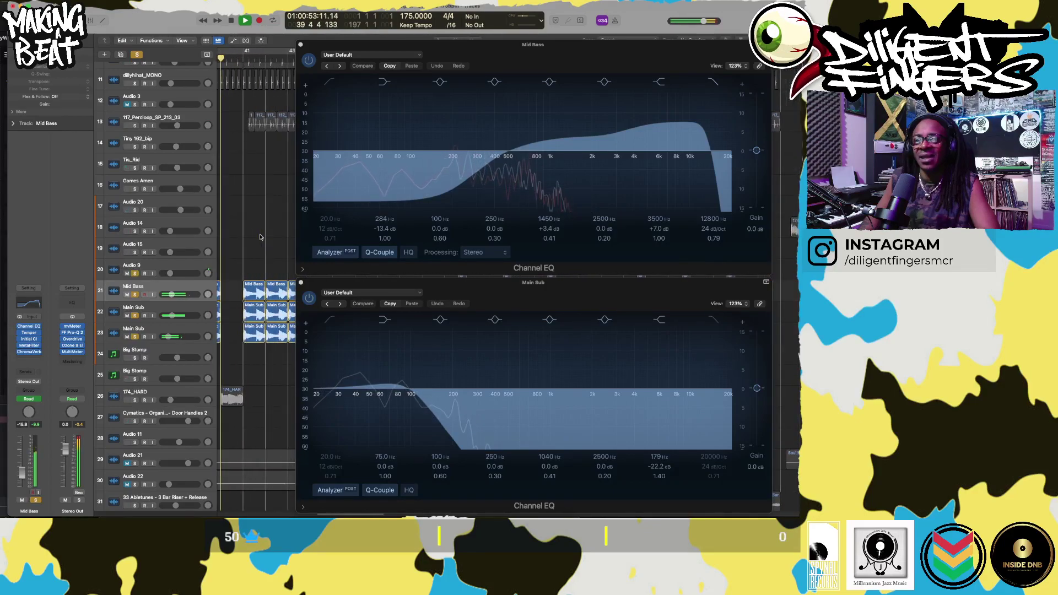
left_click(135, 400)
scroll(243, 220, "right", 3)
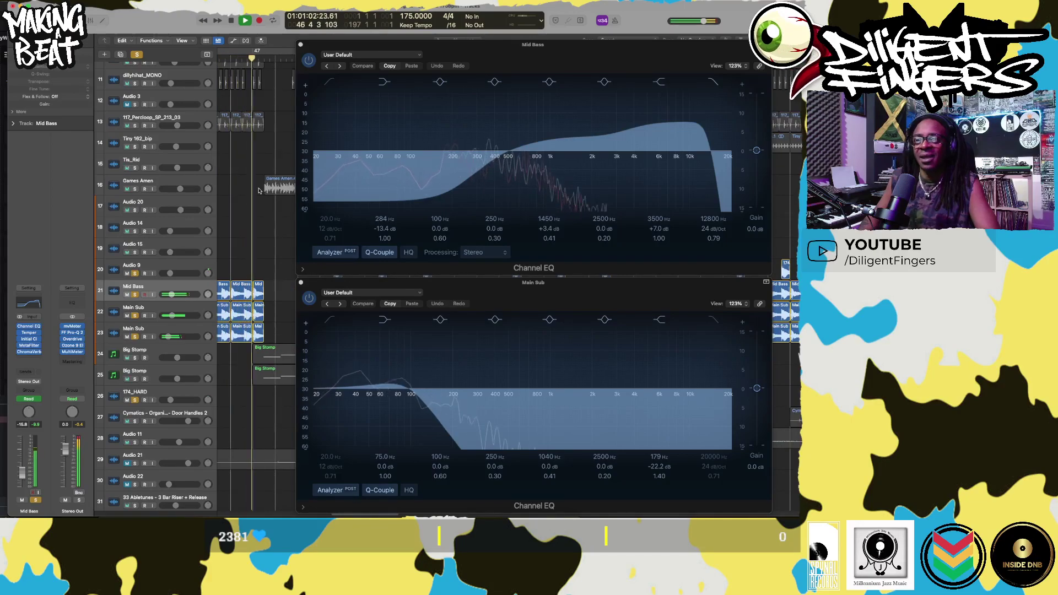
left_click(135, 189)
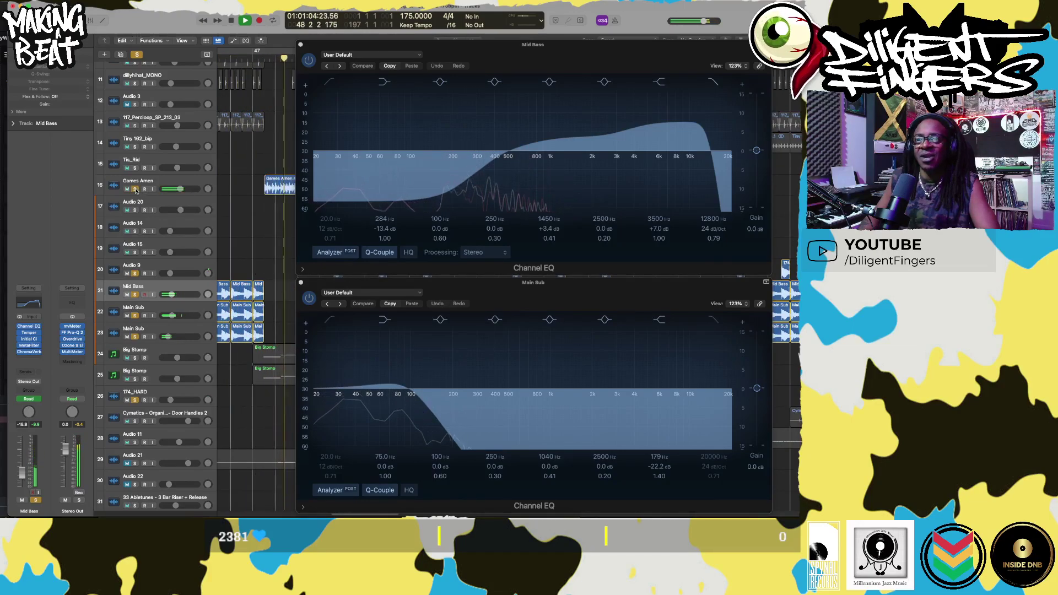
left_click(135, 357)
left_click(135, 378)
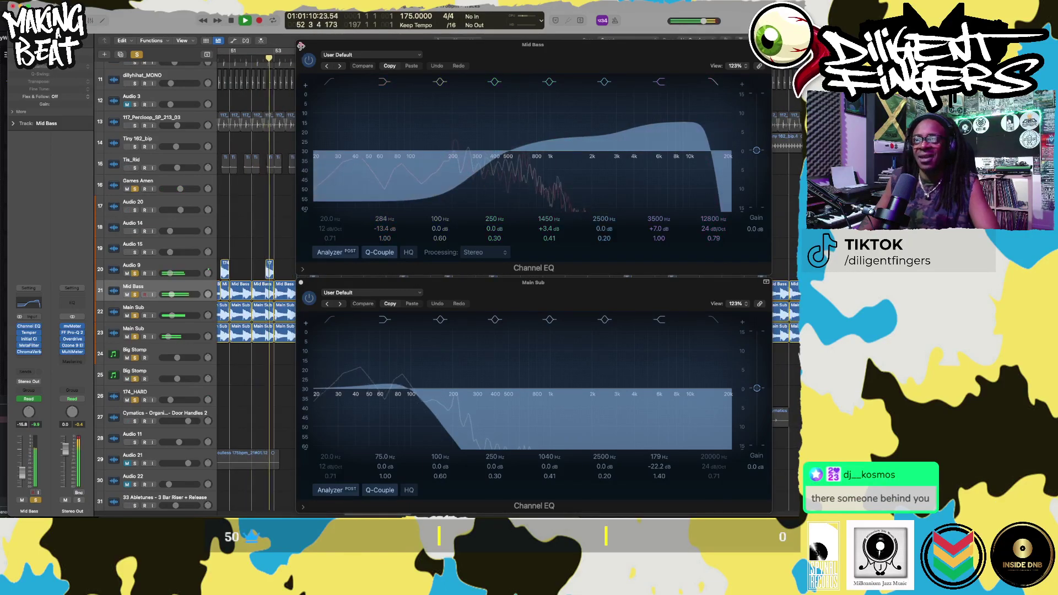
- Close the Mid Bass and Main Sub Channel EQ windows and stop playback near bar 55
left_click(301, 45)
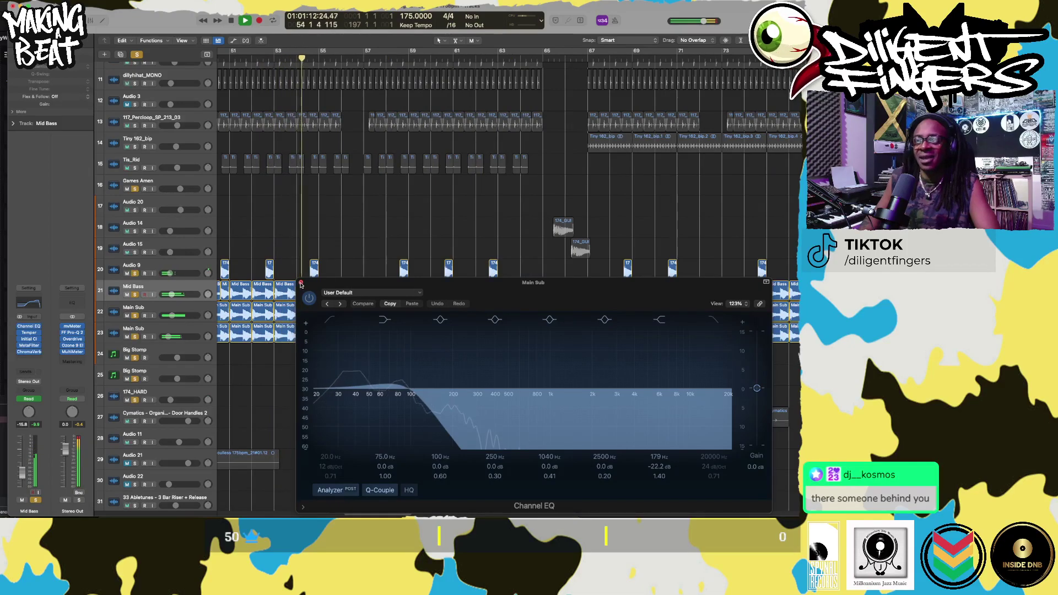
left_click(301, 284)
key("space")
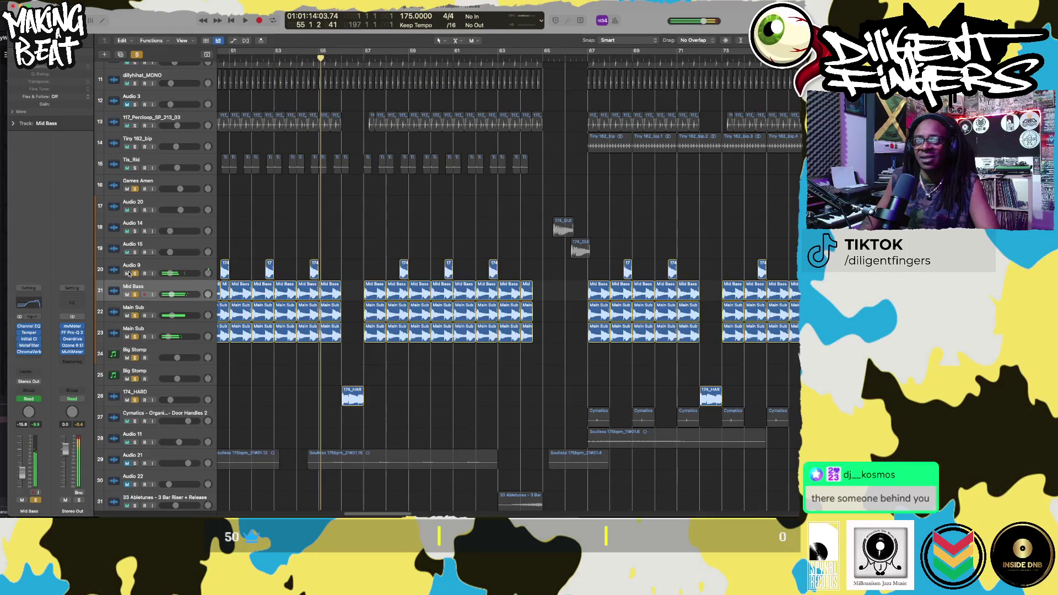
- Select the Audio 9 track and play the soloed bass layers from about bar 54
left_click(157, 267)
scroll(330, 266, "up", 6)
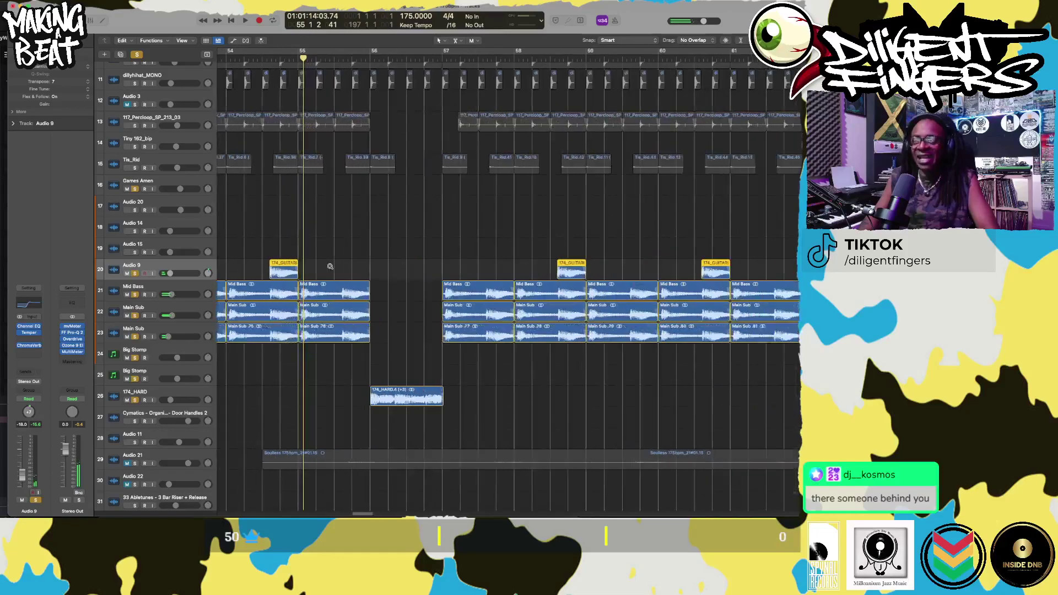
scroll(330, 266, "up", 2)
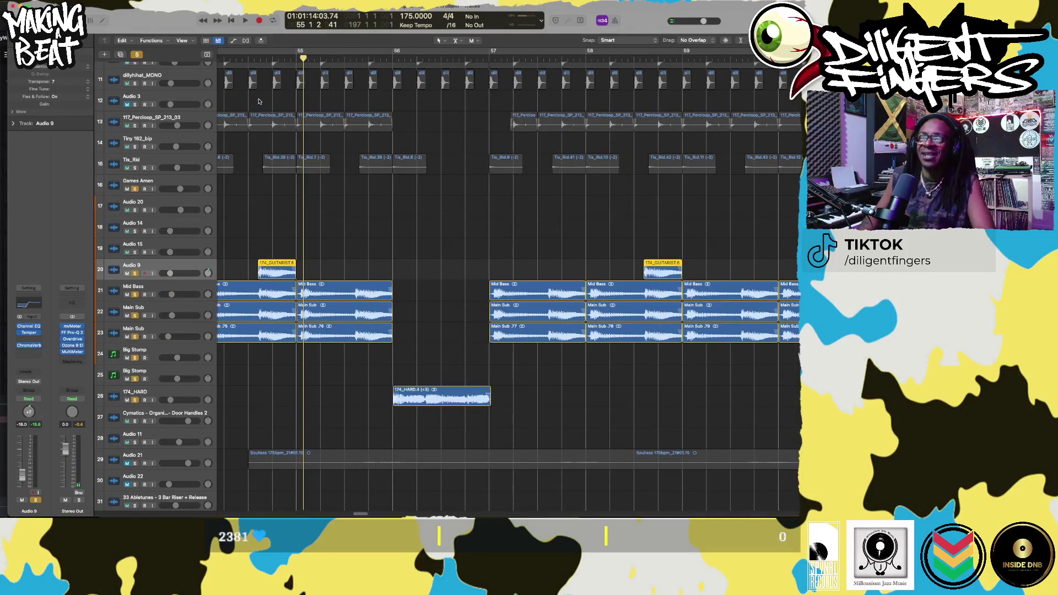
left_click(231, 60)
key("space")
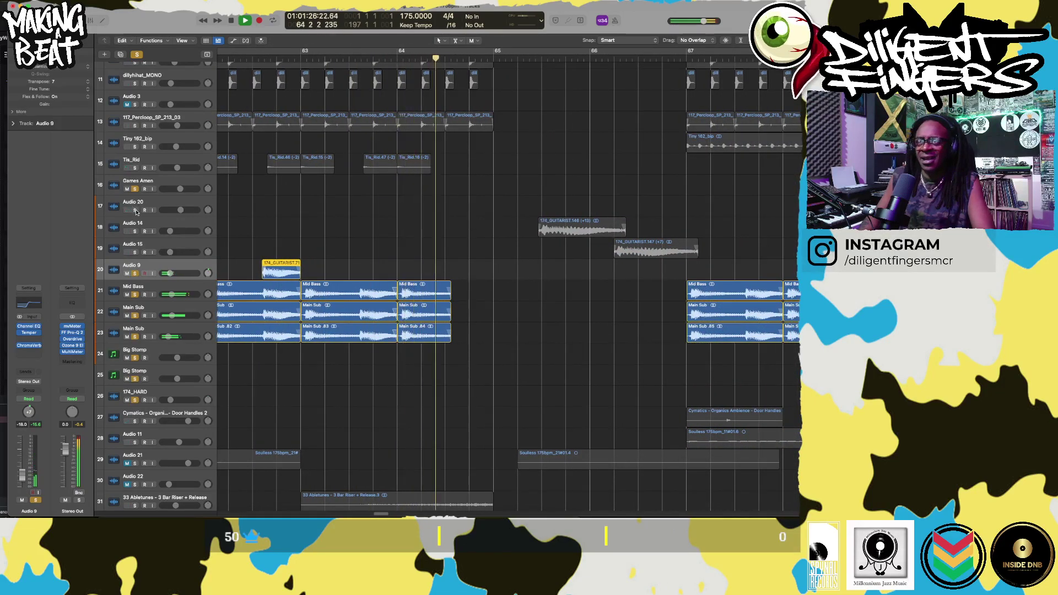
- Add Audio 14 and Audio 15 to the solo during playback and stop near bar 67
left_click(135, 231)
left_click(134, 252)
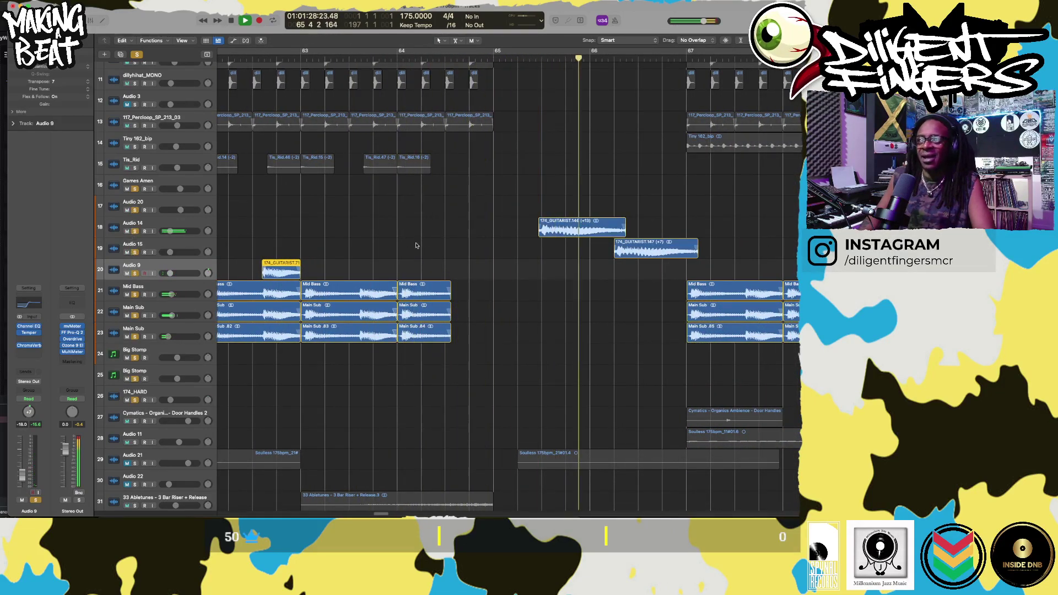
key("space")
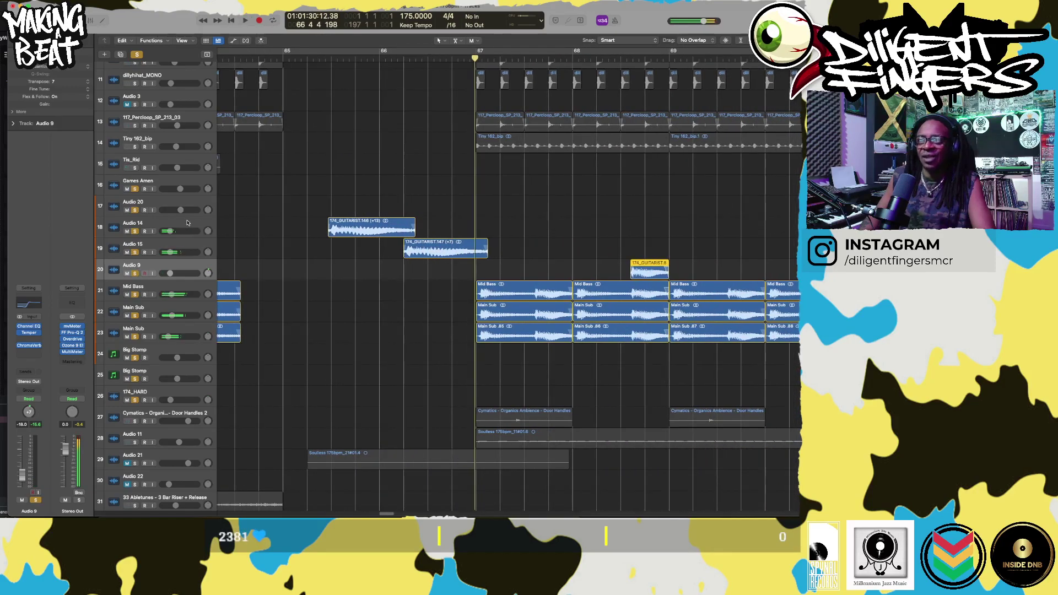
- Open Effectrix on Audio 14, play the two guitarist fills from about bar 65, and close the plug-in
left_click(219, 229)
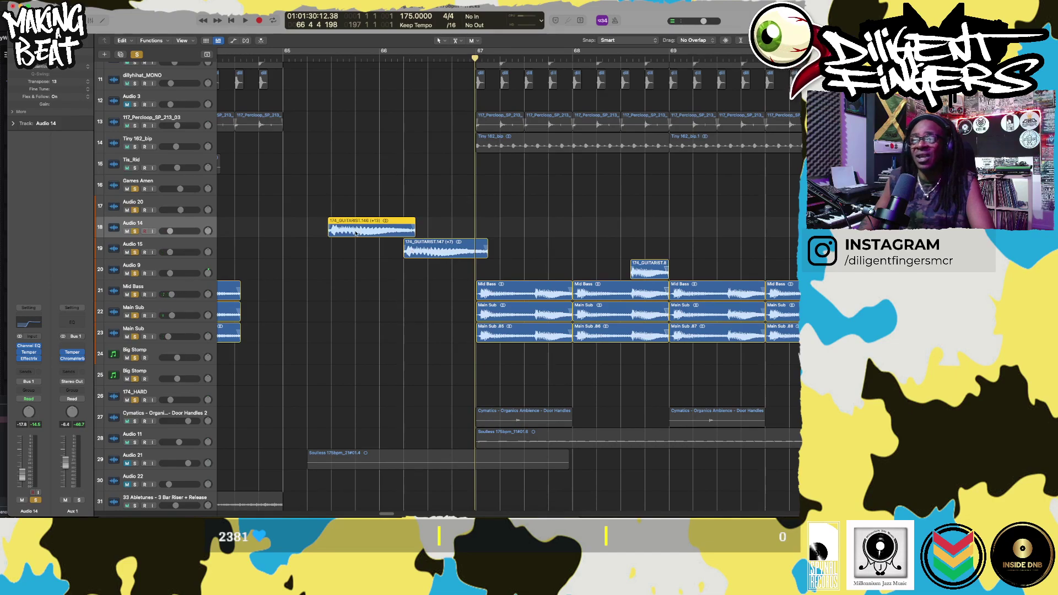
left_click(308, 59)
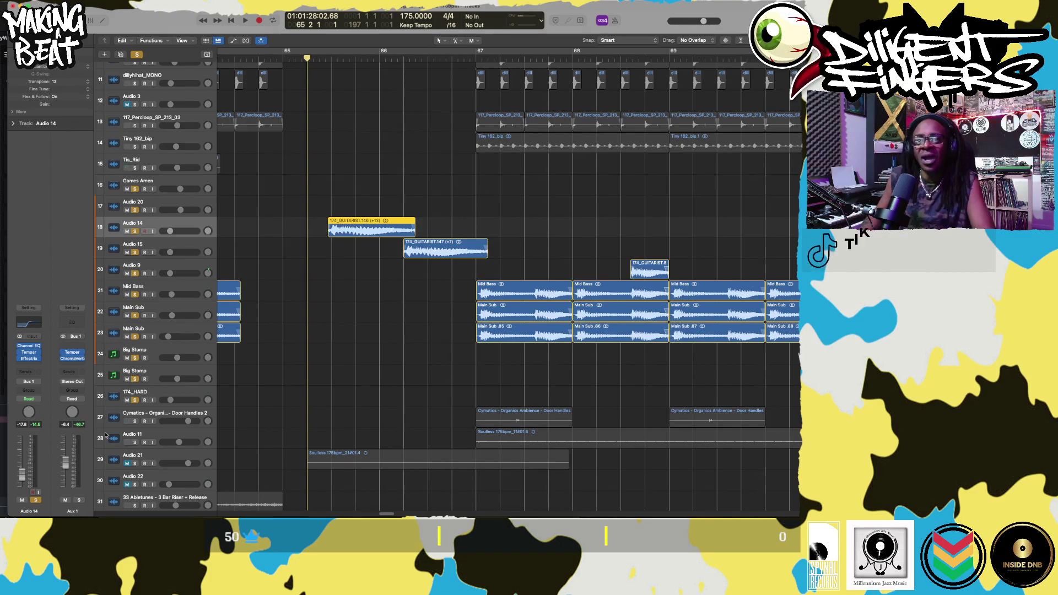
left_click(29, 359)
left_click_drag(358, 101, 485, 300)
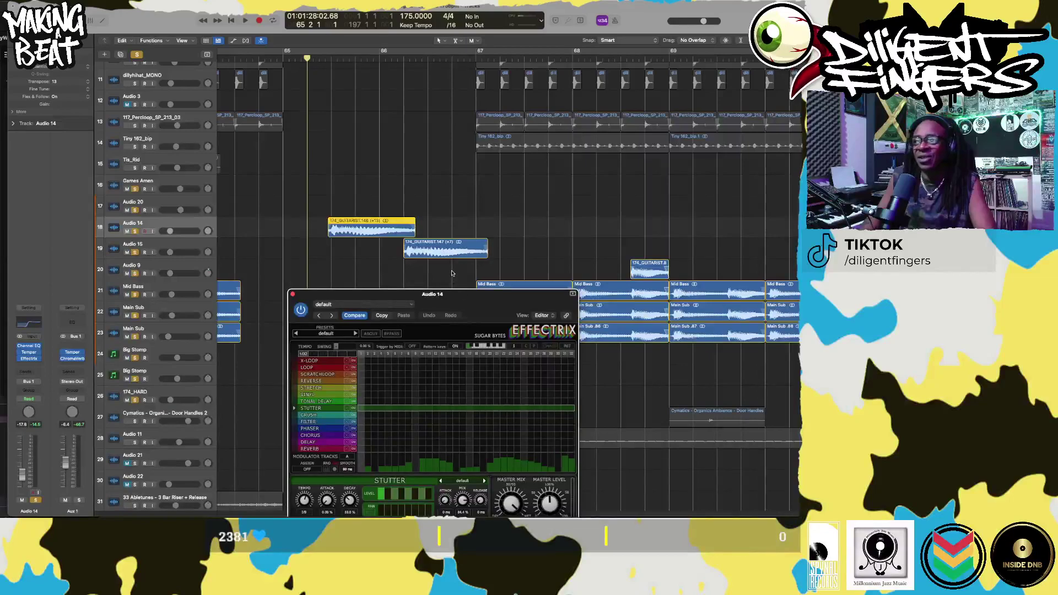
key("space")
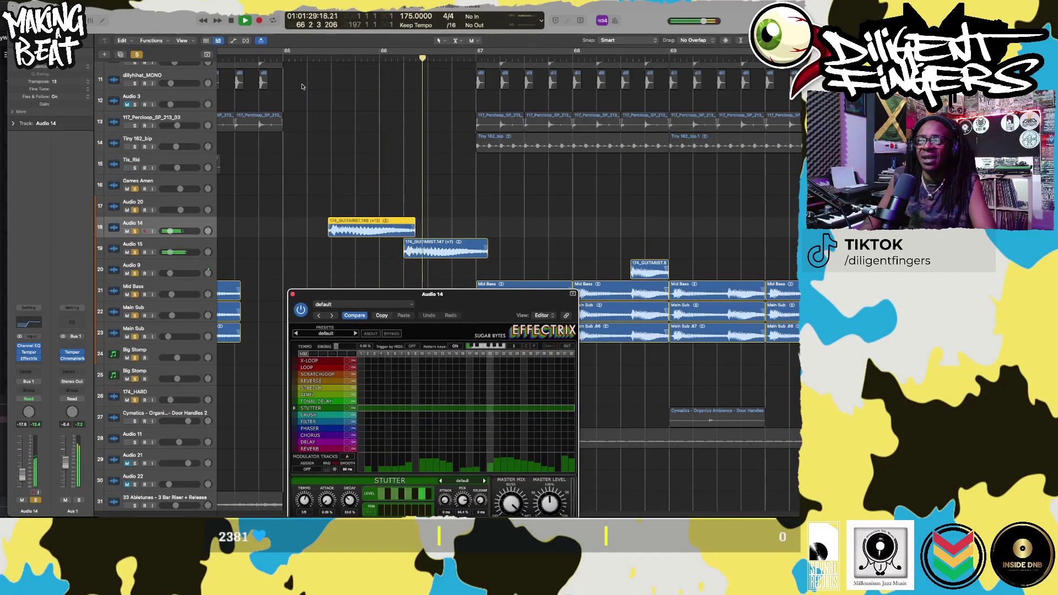
key("space")
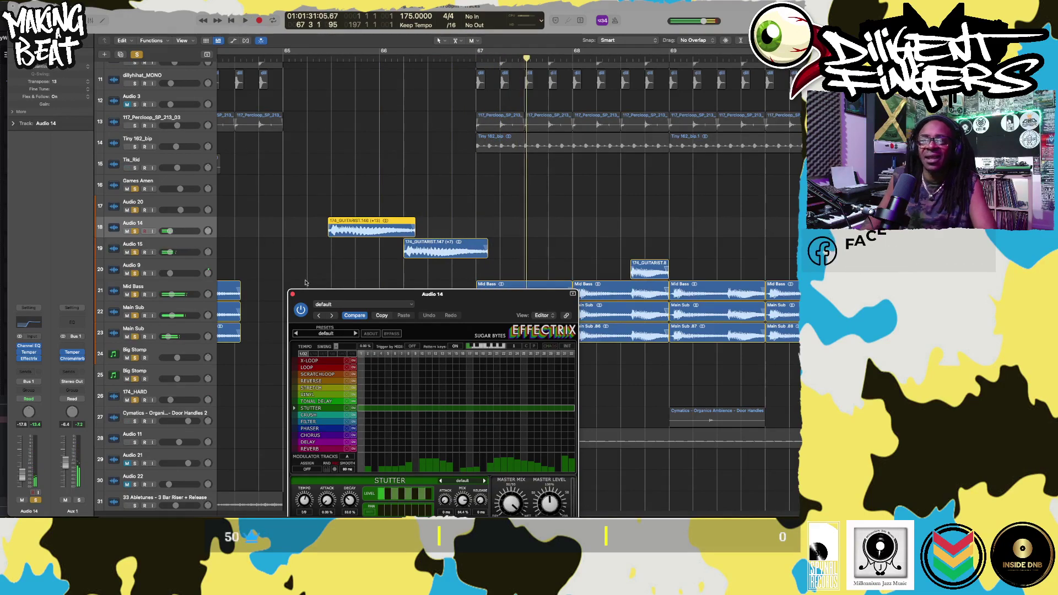
left_click(292, 294)
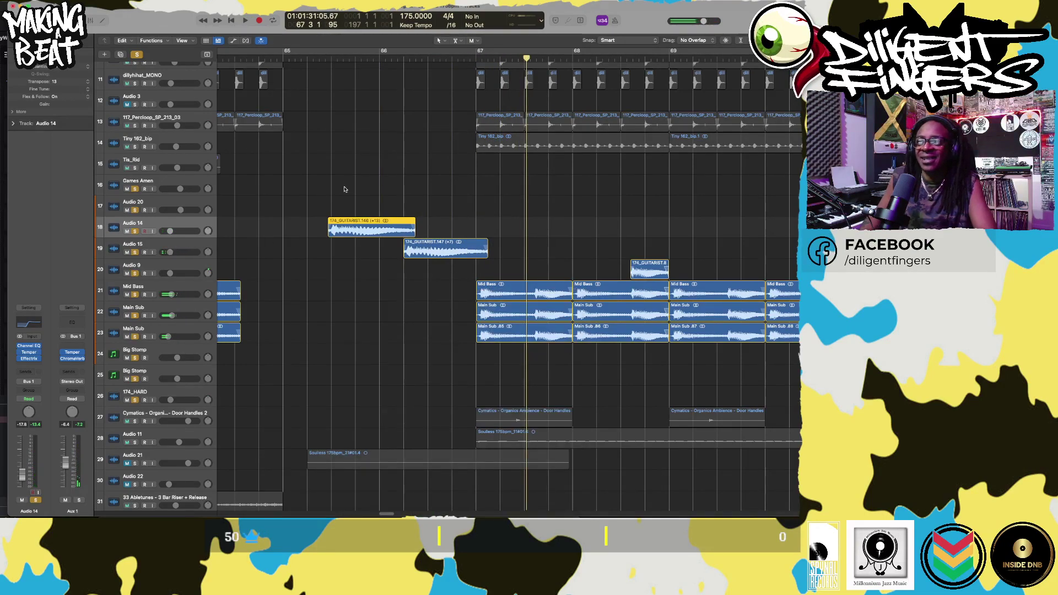
- Play on from bar 67 with the 174_HARD track selected, clear all track solos and stop near bar 97
key("space")
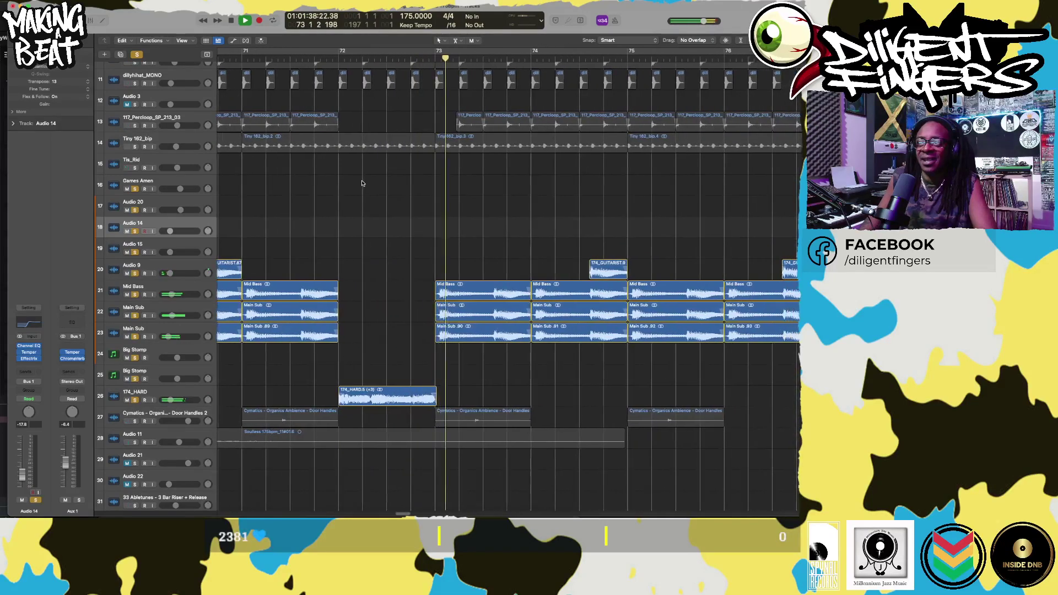
left_click(185, 394)
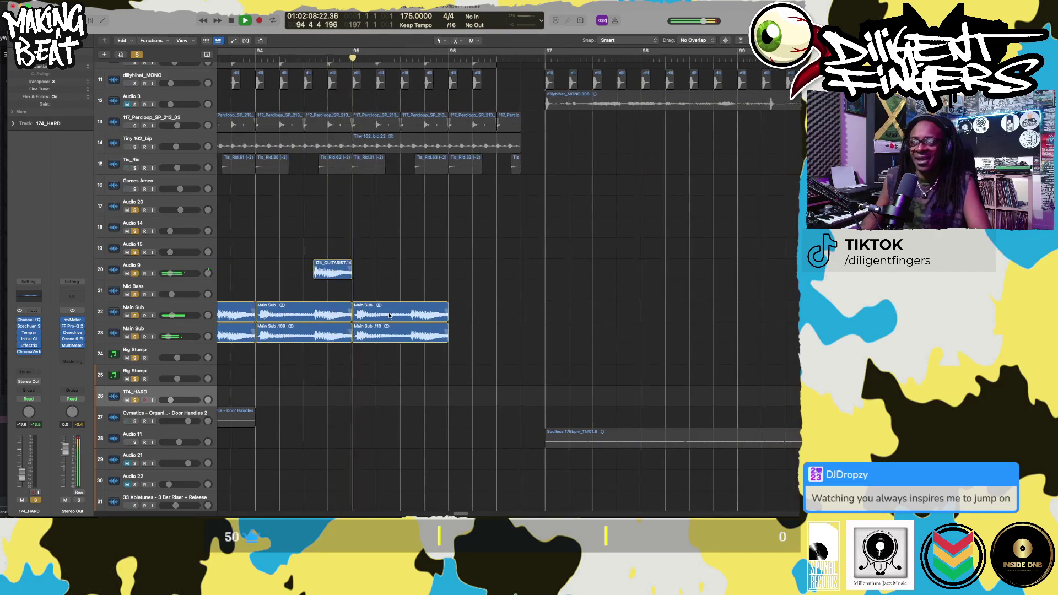
left_click(138, 55)
key("space")
- Bring the whole arrangement into view and play the full unsoloed mix from bar 33 to about bar 36
scroll(537, 199, "down", 10)
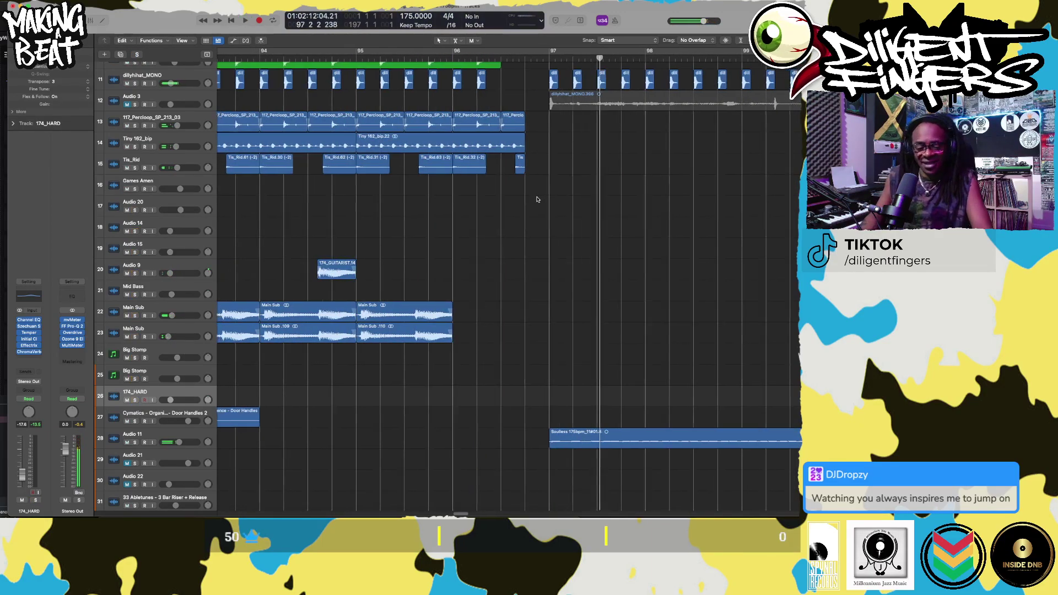
scroll(537, 197, "down", 5)
scroll(529, 193, "down", 10)
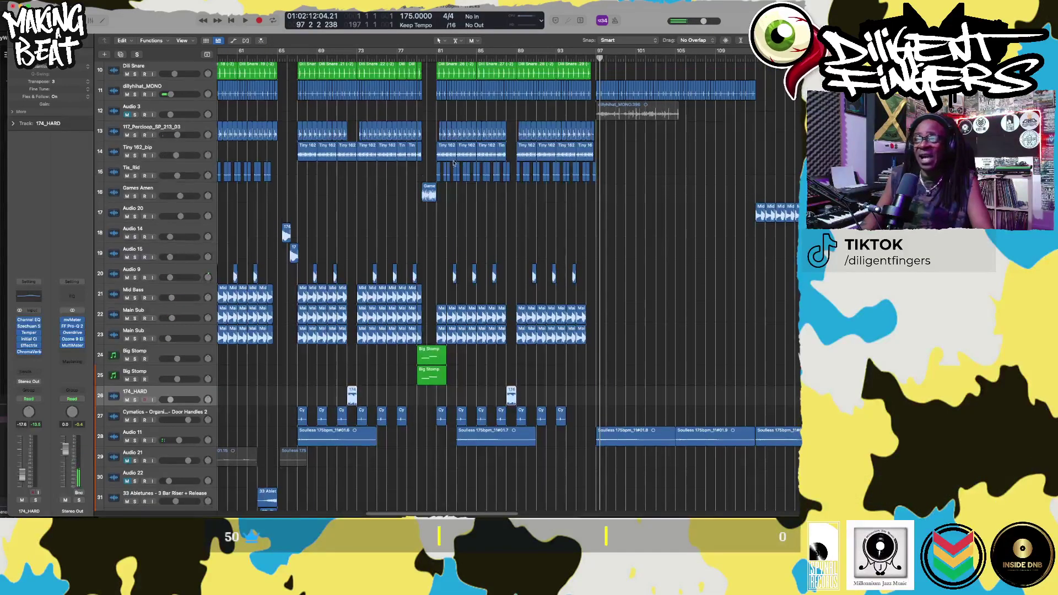
scroll(361, 161, "left", 10)
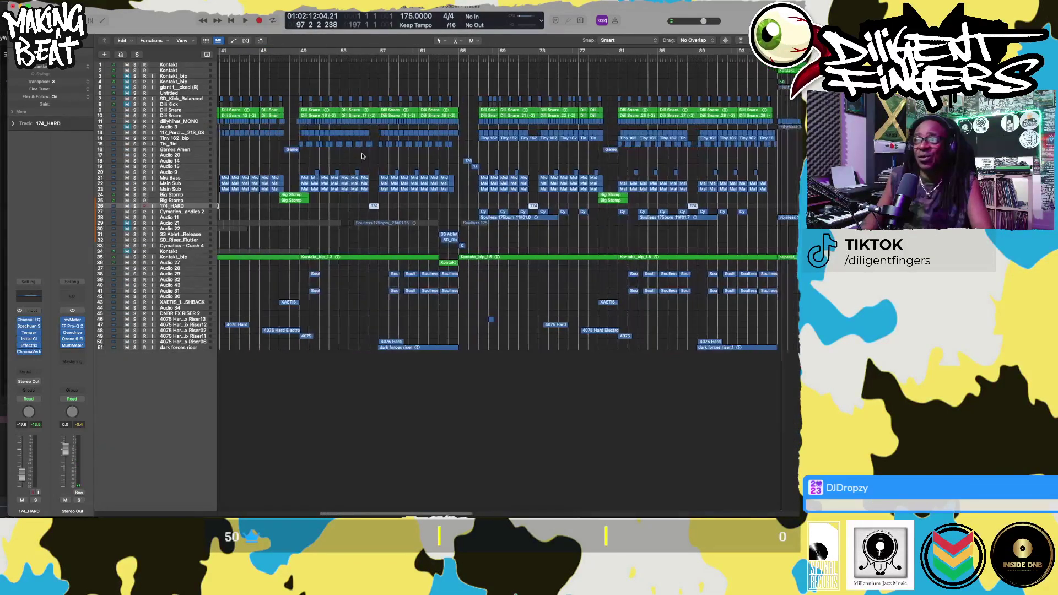
scroll(347, 153, "left", 1)
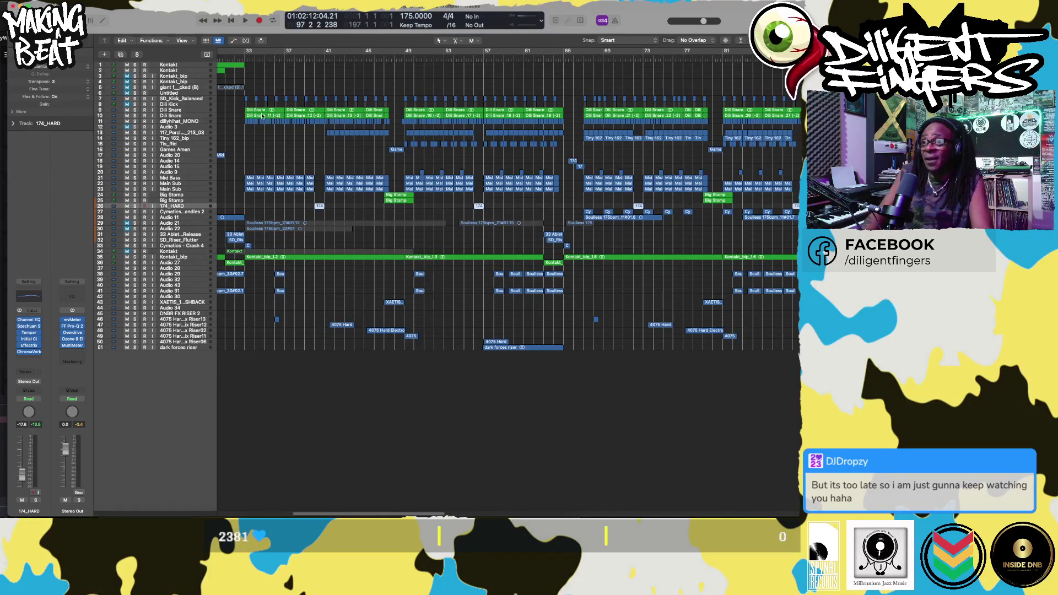
left_click(245, 59)
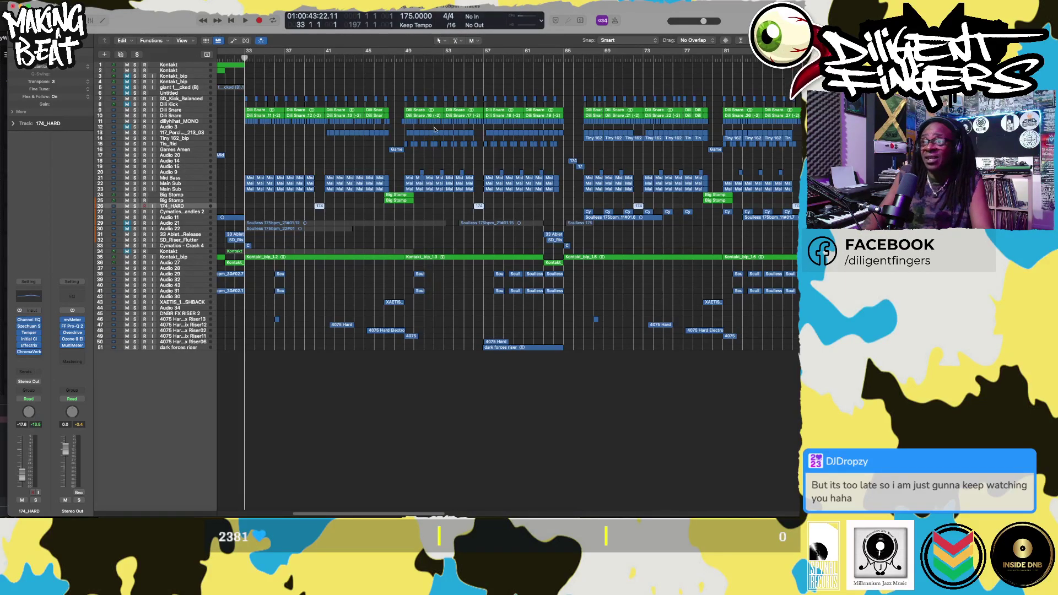
key("space")
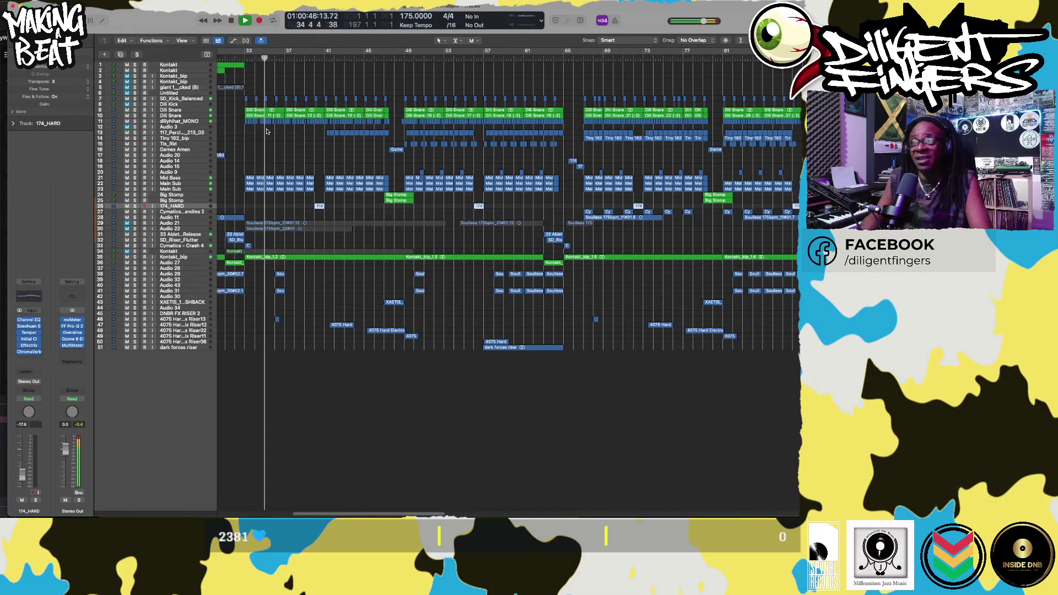
key("space")
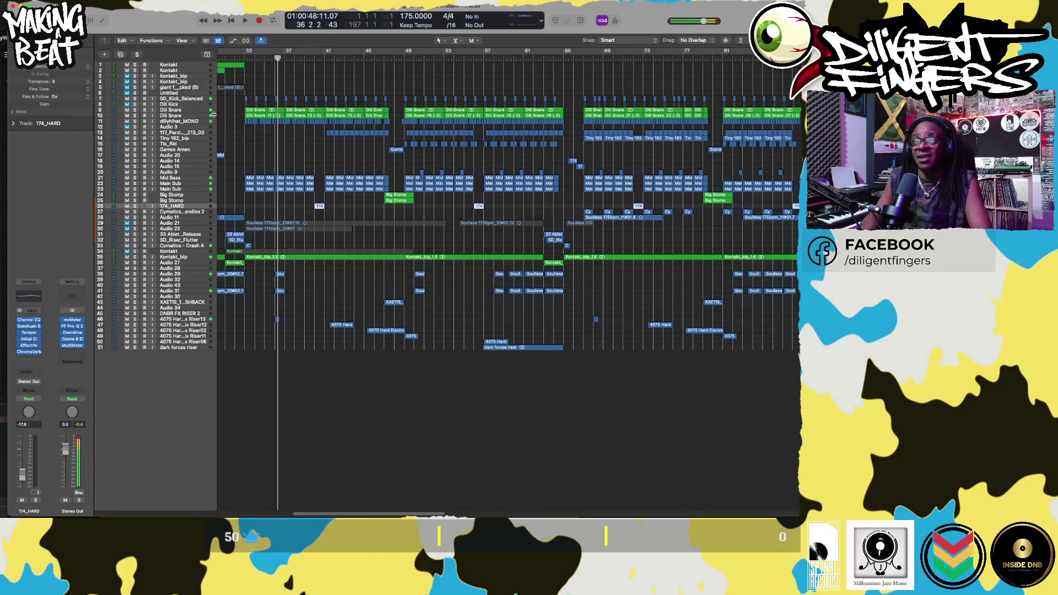
- Select the SD_Kick_Balanced track and replay the full arrangement from bar 33, following it past bar 44
left_click(178, 98)
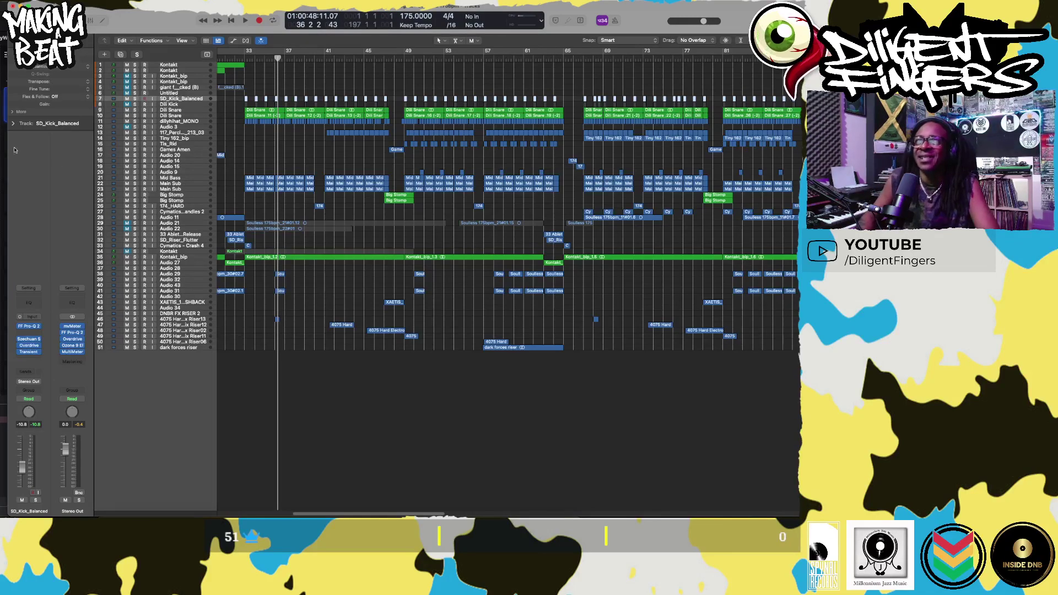
key("space")
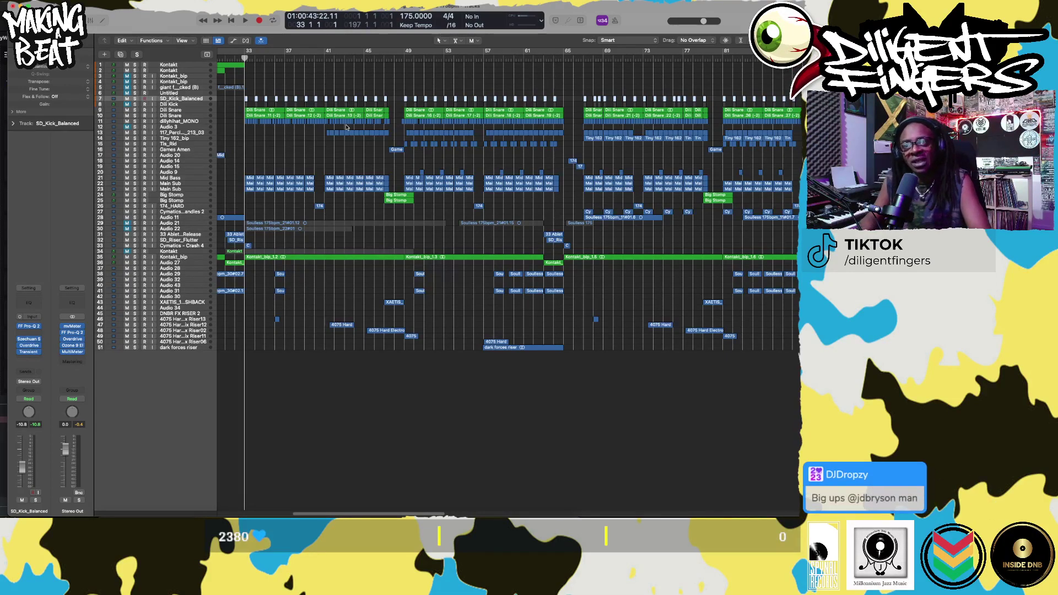
key("space")
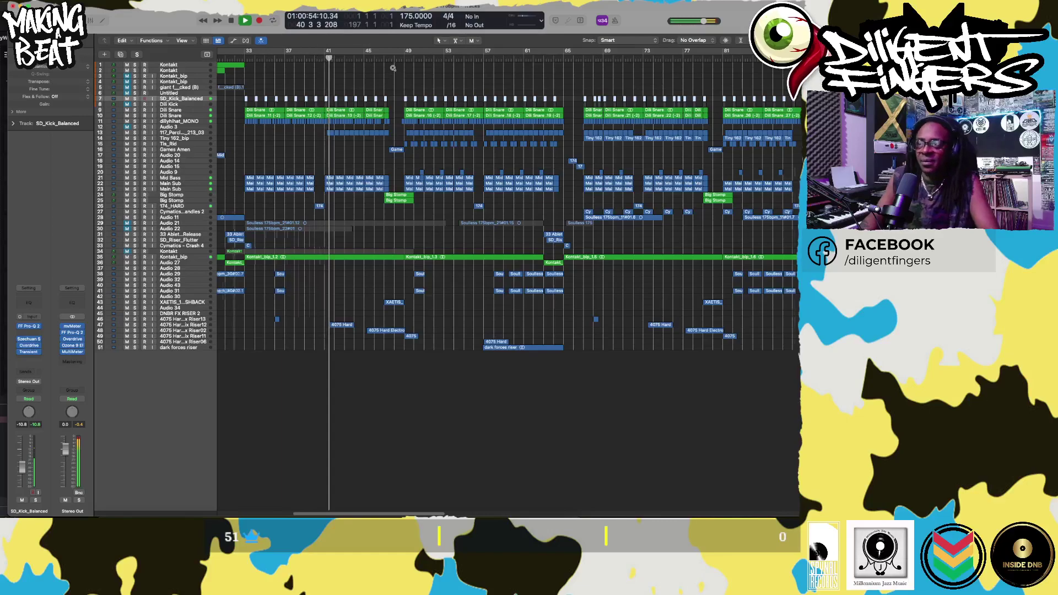
scroll(395, 67, "up", 5)
scroll(395, 68, "up", 2)
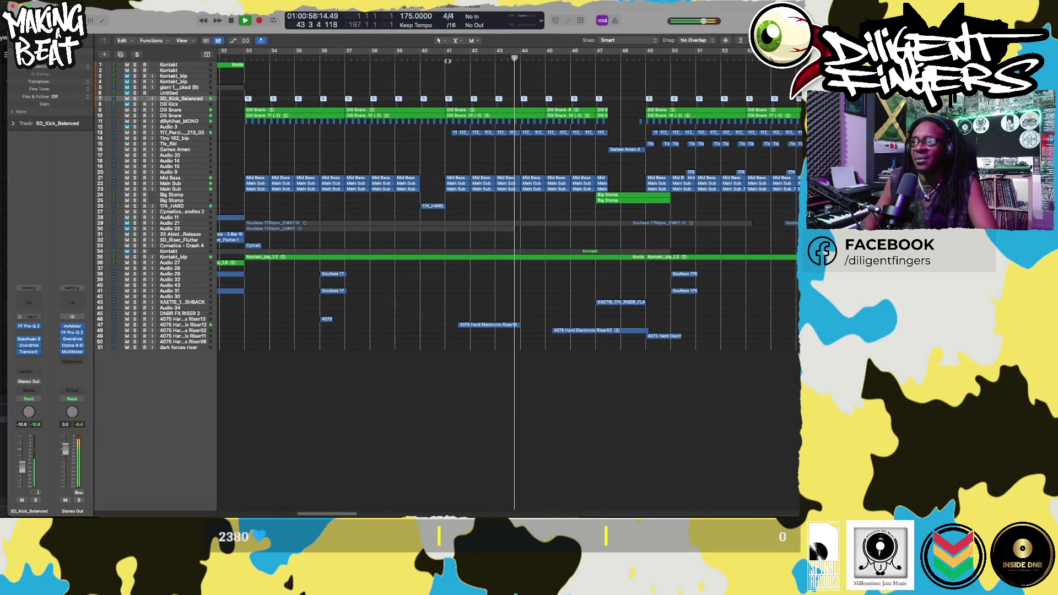
scroll(448, 61, "right", 5)
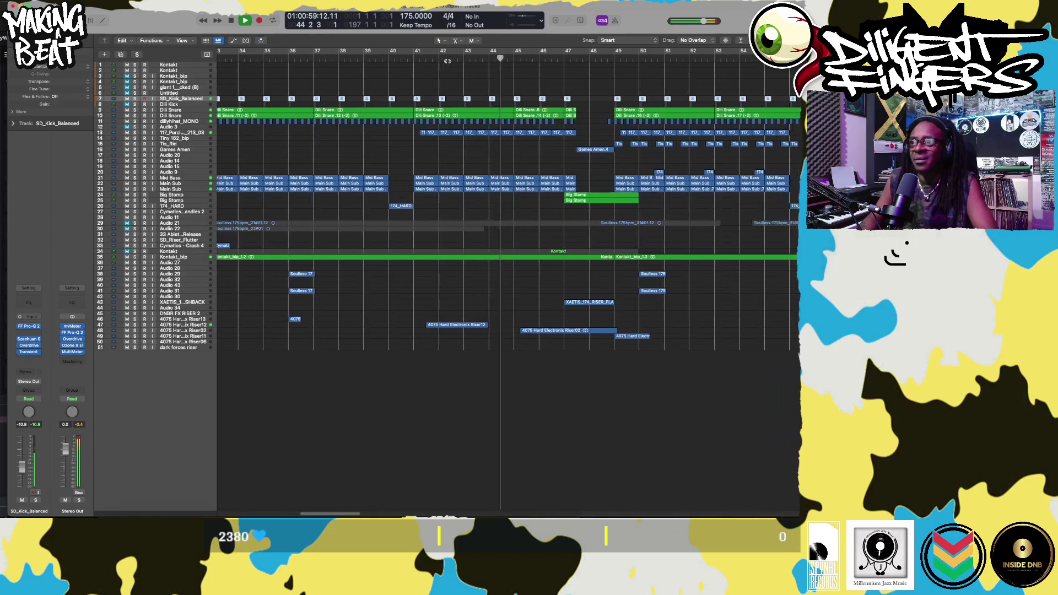
- Solo the 117_Percloop_SP_213_03 track and play it from bar 41
left_click(198, 132)
left_click(135, 133)
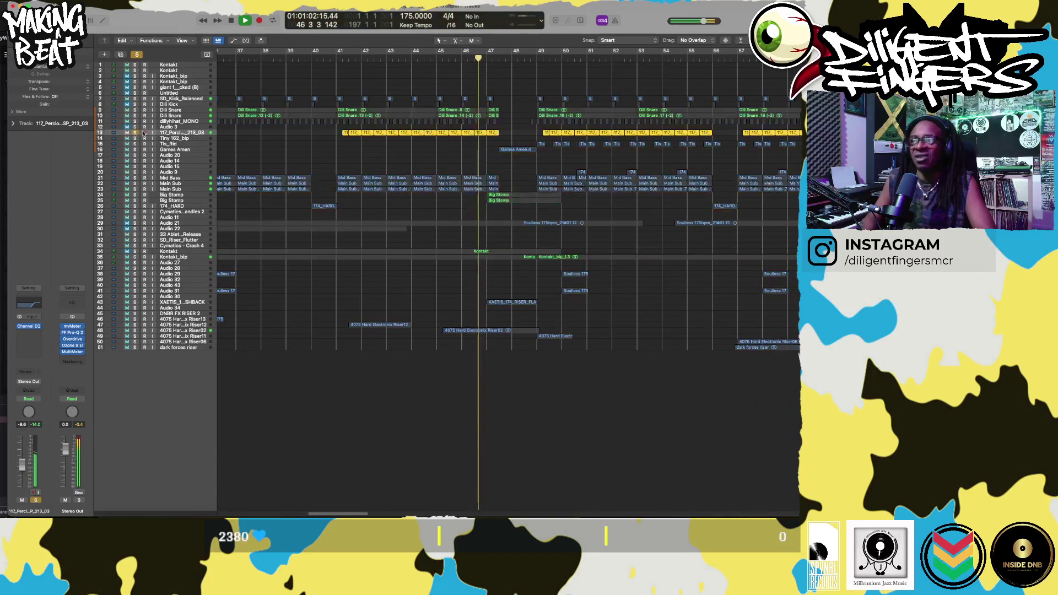
left_click(336, 57)
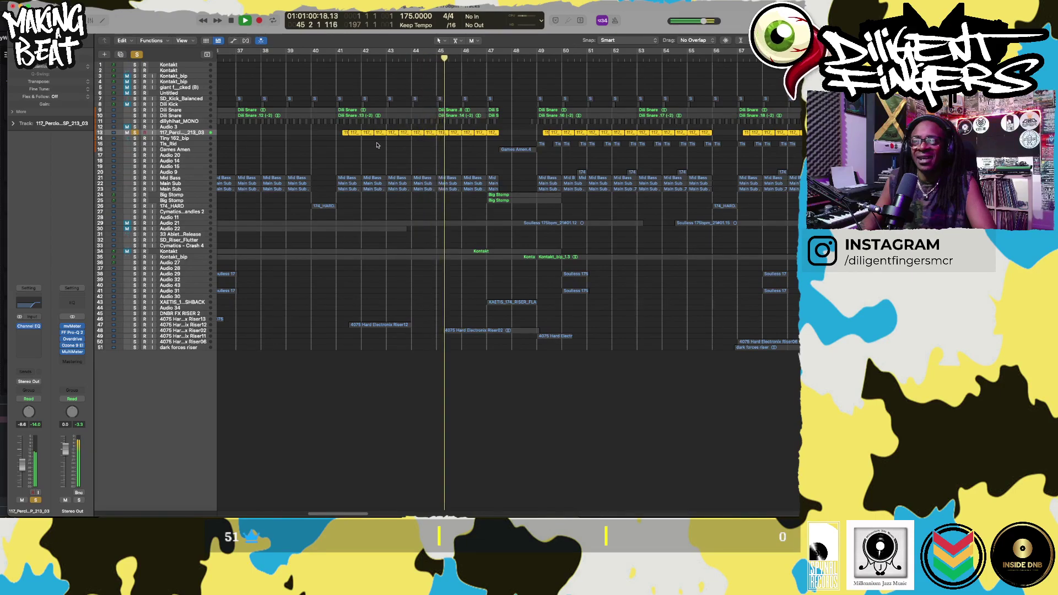
- Examine the 117_Percloop_SP_213_03 regions from bar 41 up close and their placement against the neighbouring tracks
key("super+Right")
key("super+Right")
key("super+Right")
key("super+Right")
key("super+Right")
key("super+Right")
key("super+Right")
key("super+Right")
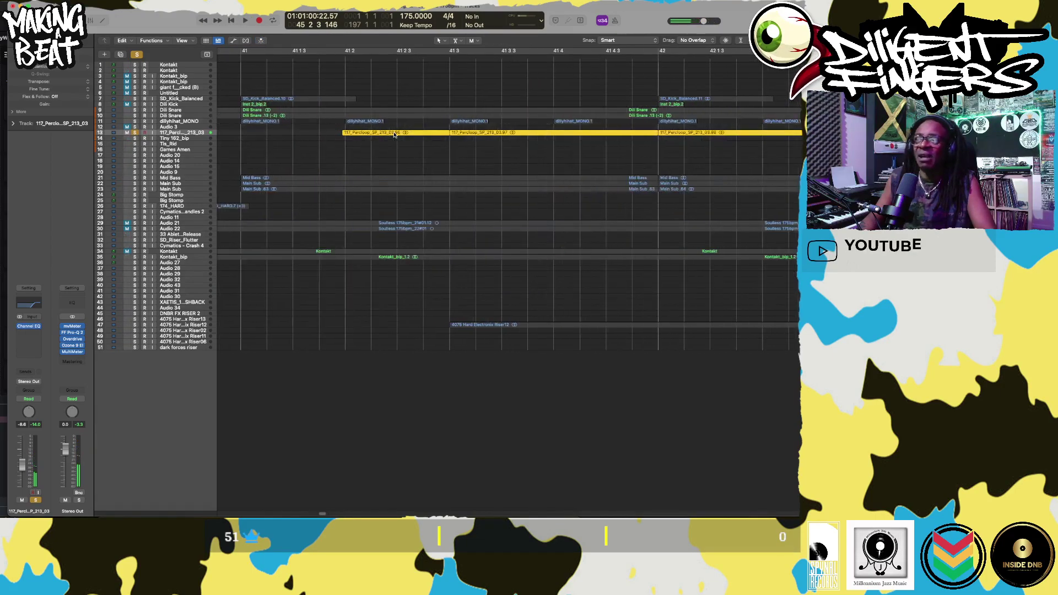
key("super+Down")
key("super+Down")
key("super+Down")
key("super+Down")
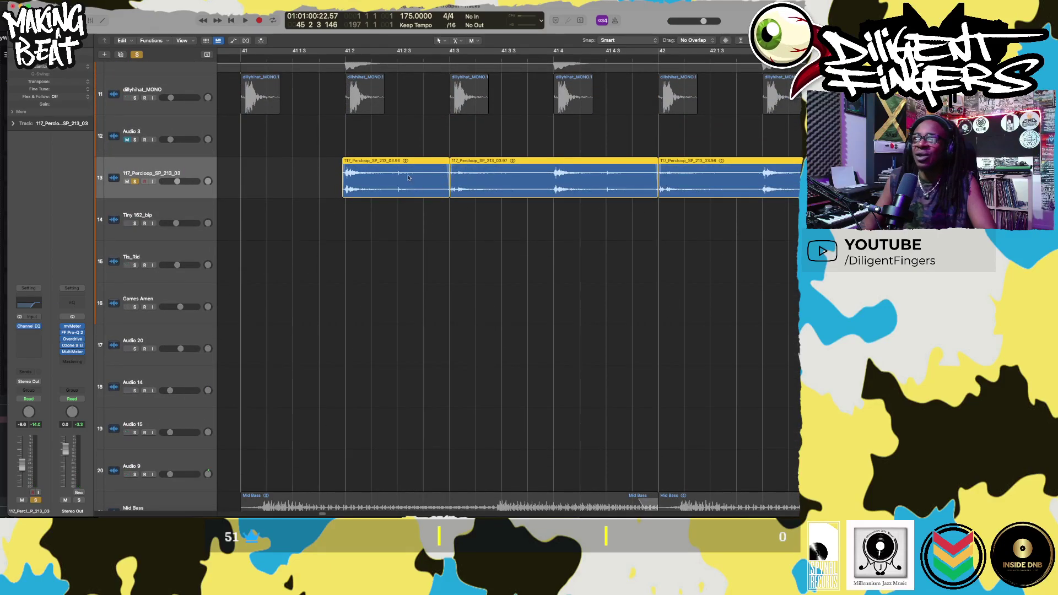
key("super+Left")
key("super+Left")
key("super+Left")
key("super+Left")
key("super+Left")
key("super+Left")
key("super+Left")
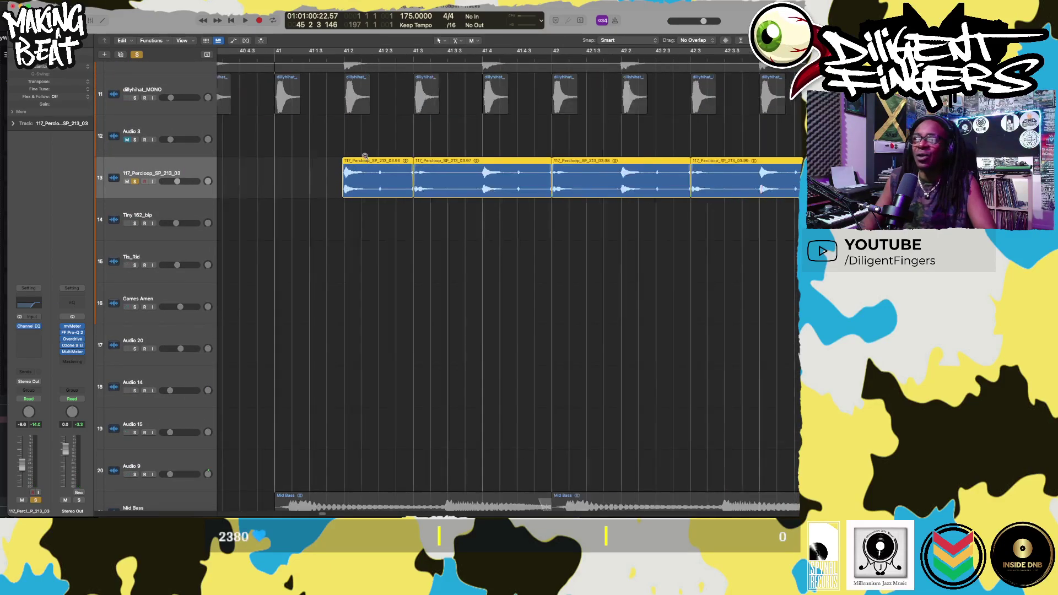
key("super+Left")
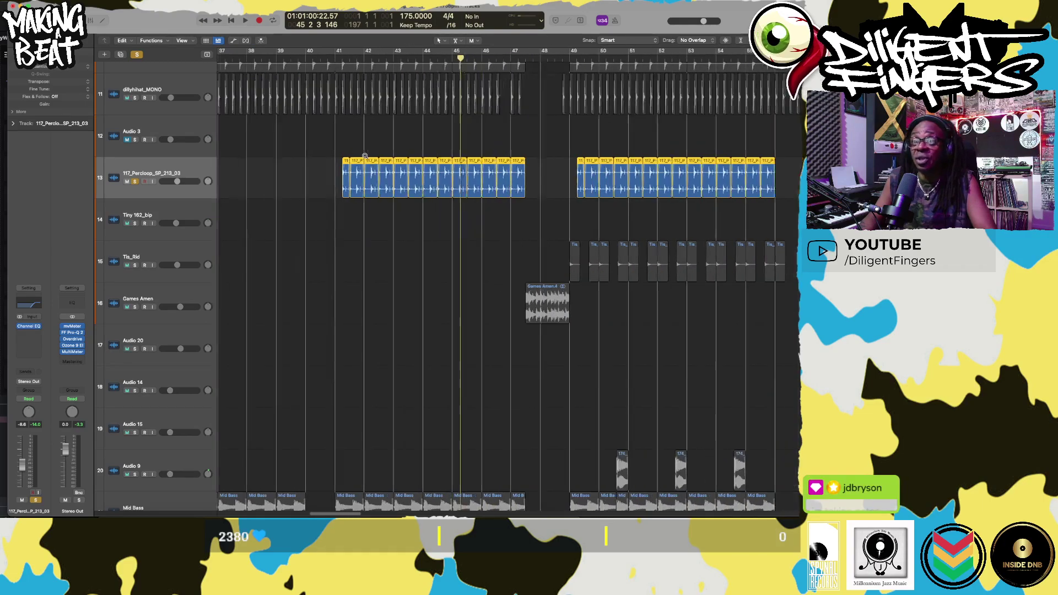
key("super+Left")
key("super+Up")
key("super+Up")
key("super+Up")
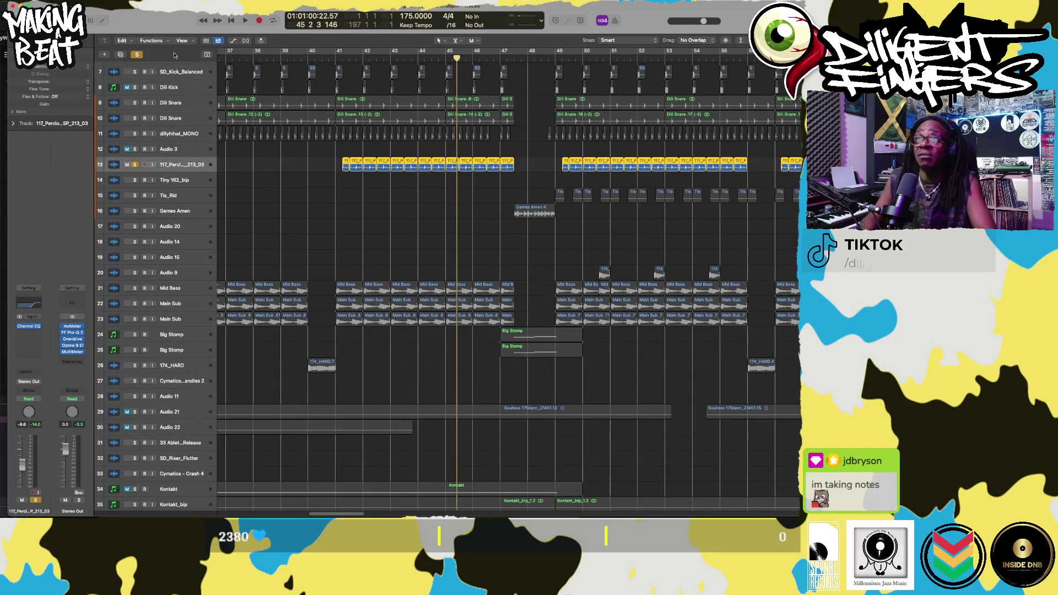
- Clear the percussion loop's solo and play the full arrangement from bar 41
left_click(136, 55)
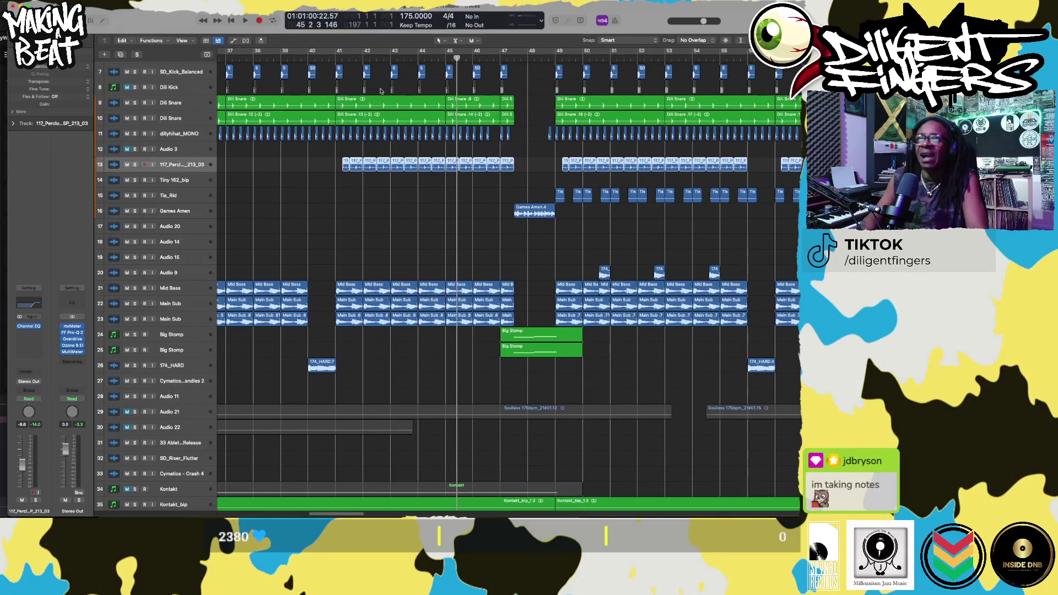
left_click(334, 58)
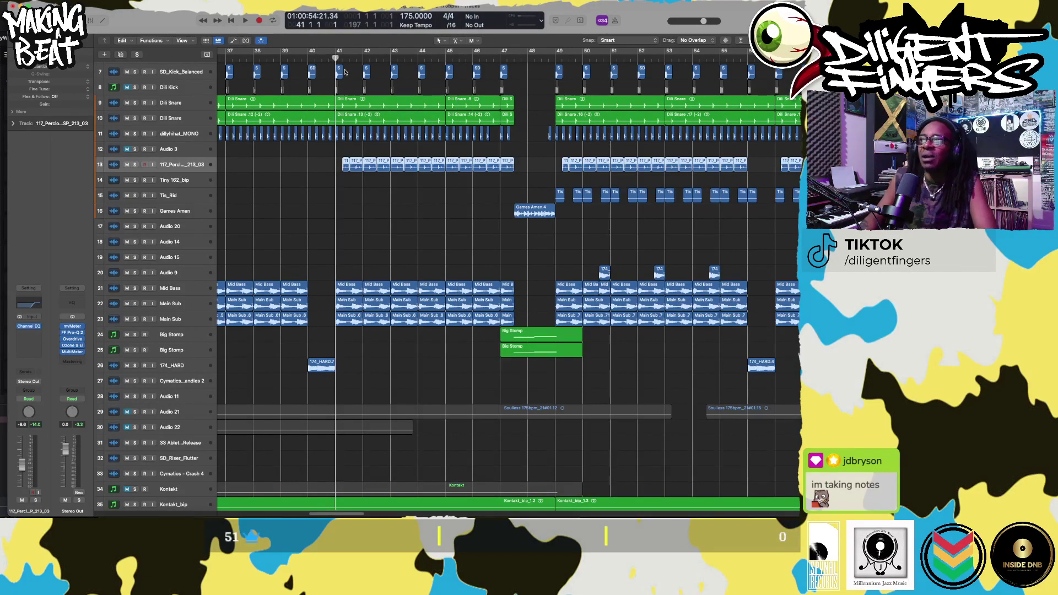
key("space")
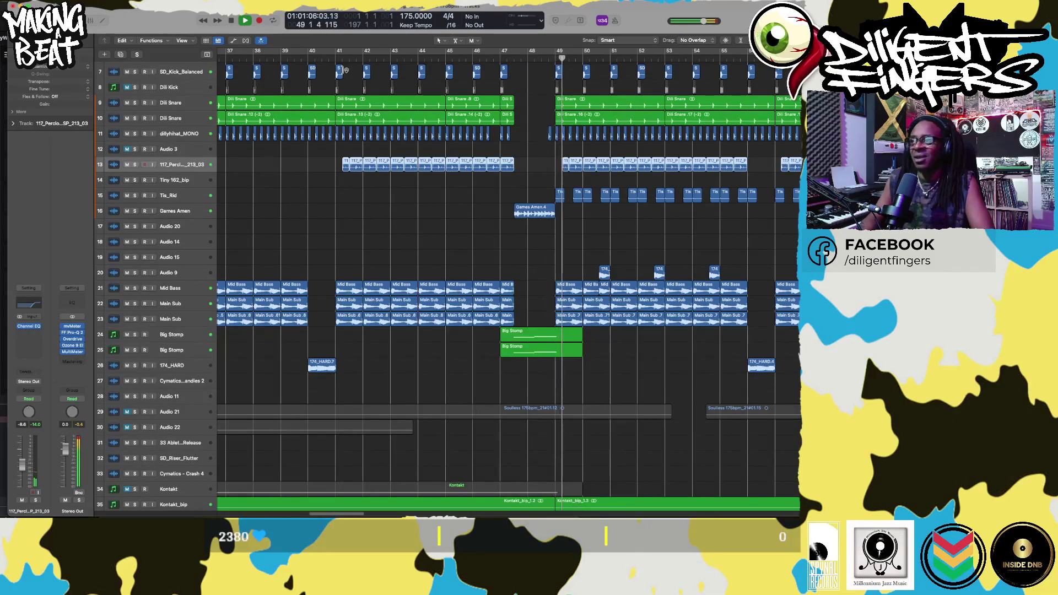
- Solo the Tis_Rid track, resume playback from bar 50 and select the track
key("space")
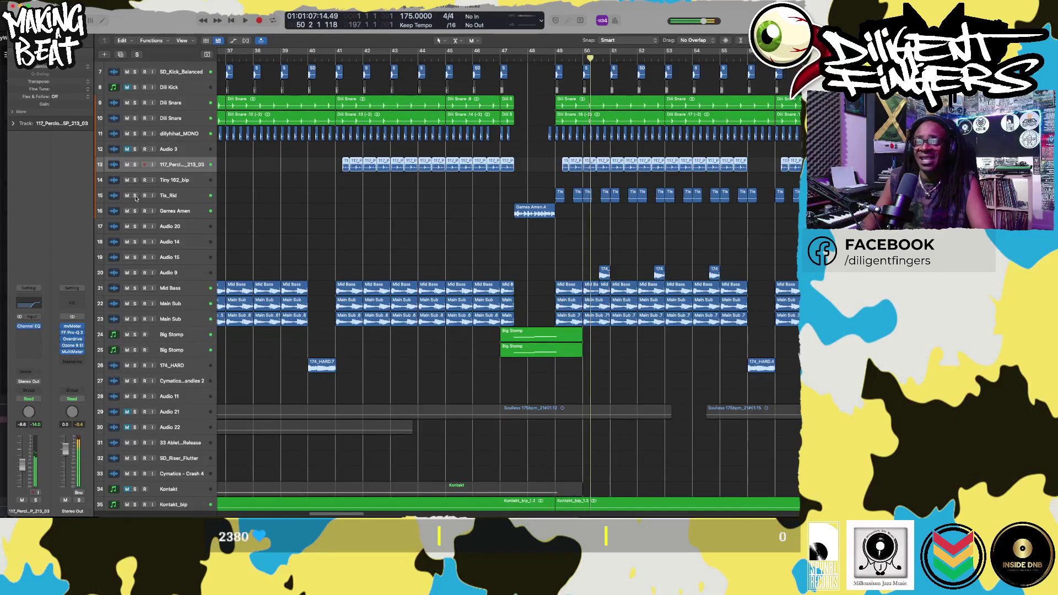
left_click(135, 196)
key("space")
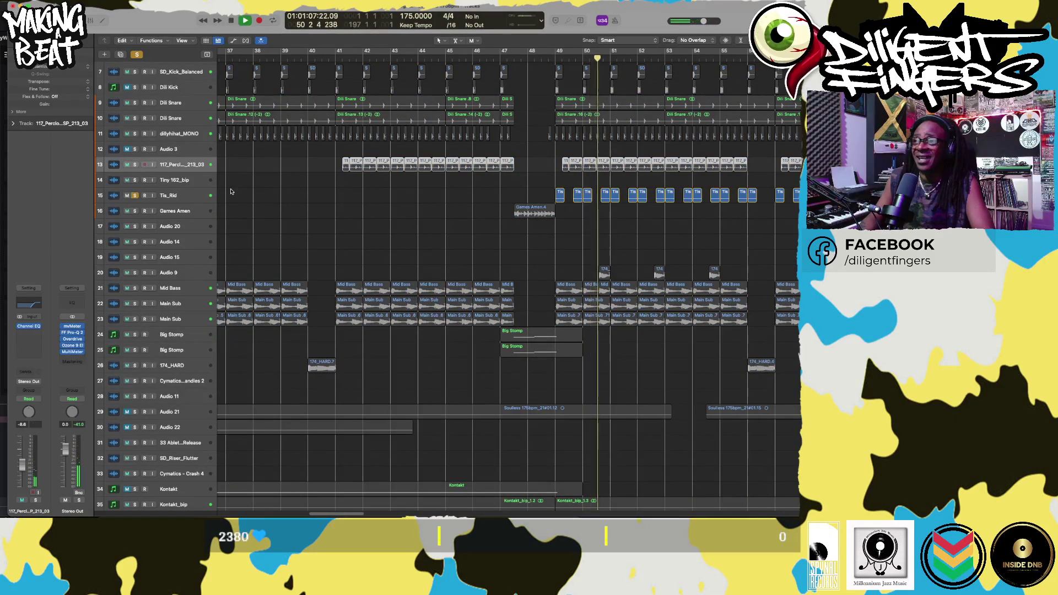
left_click(179, 198)
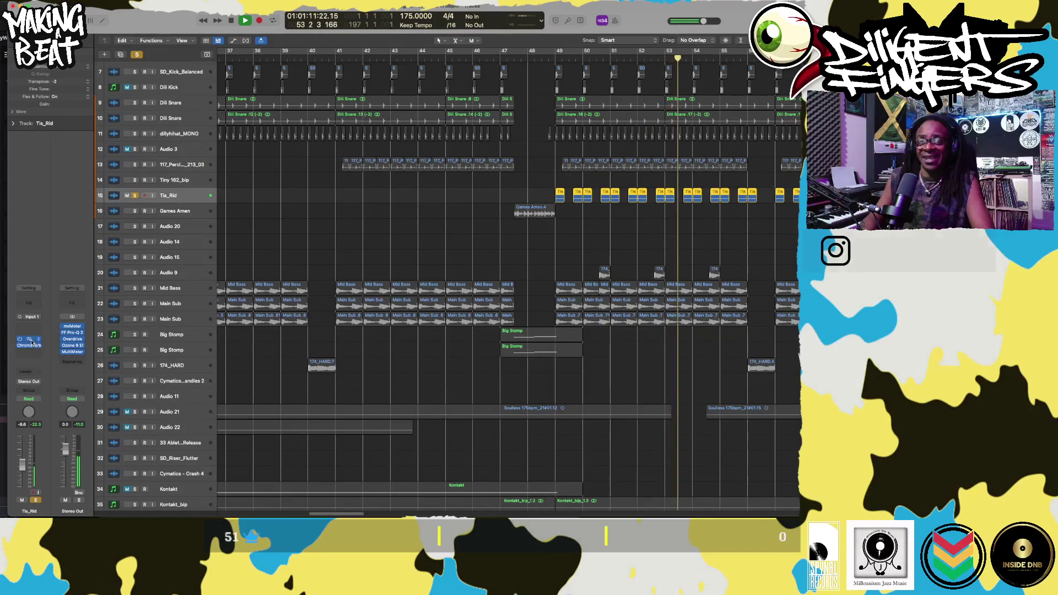
- Replay the soloed Tis_Rid loop from bar 49 with its Effectrix plug-in open
key("space")
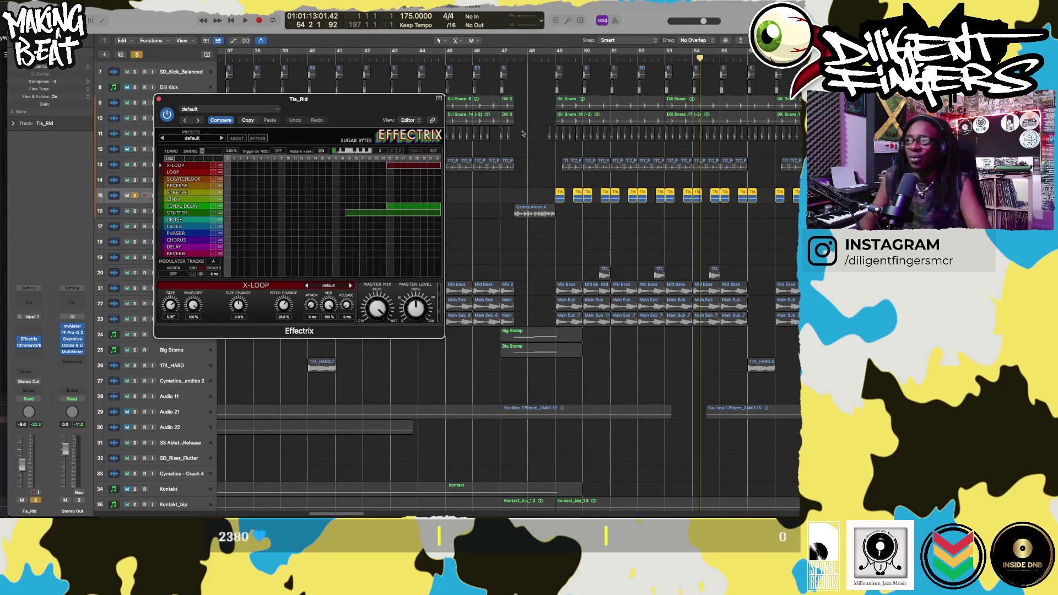
left_click(554, 56)
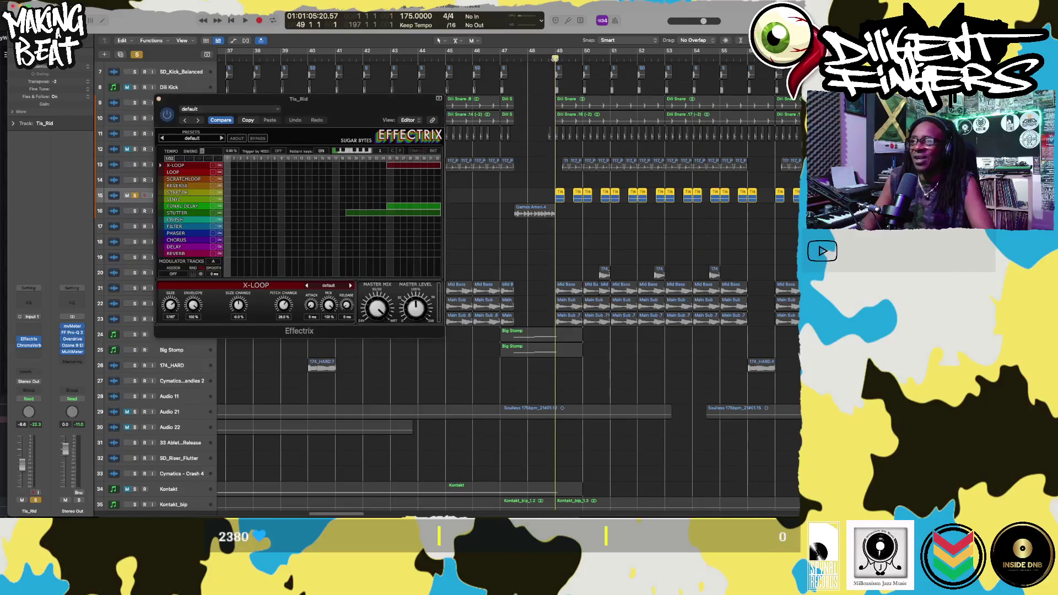
key("space")
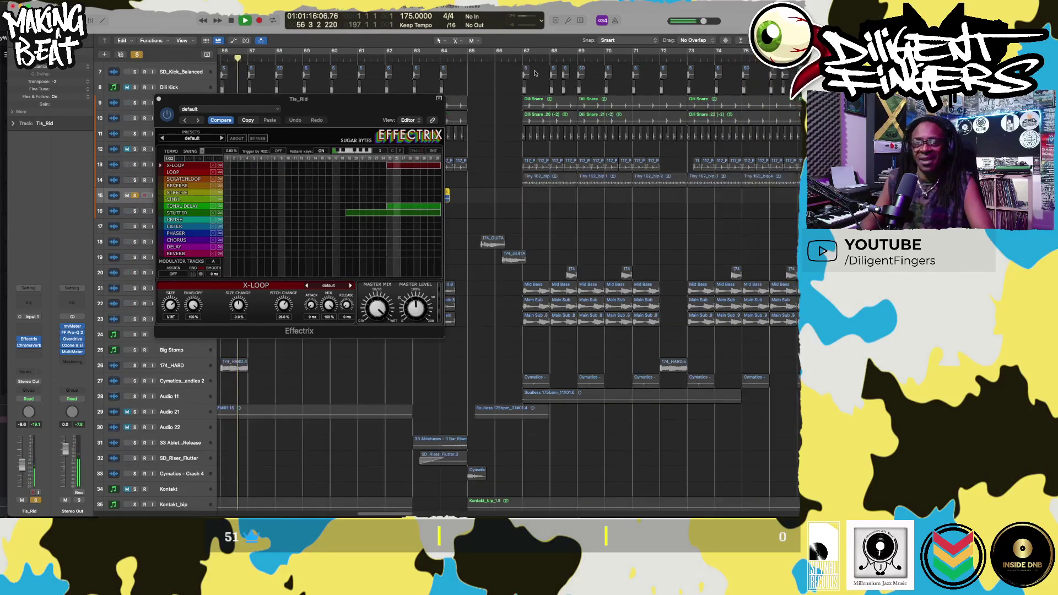
- Clear the Tis_Rid solo, close Effectrix and follow the full arrangement through to bar 98
left_click(136, 55)
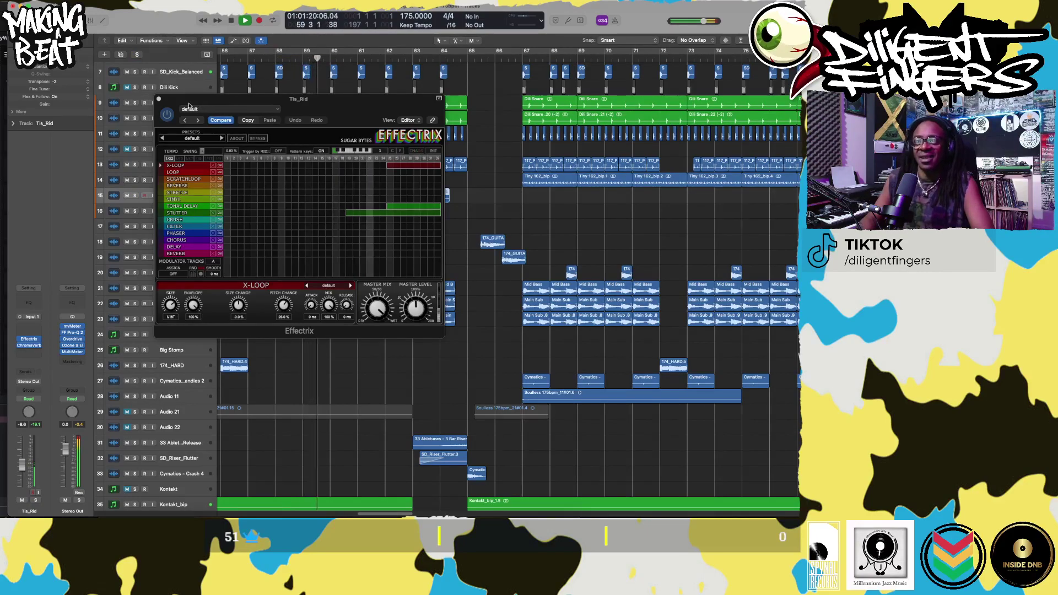
left_click(158, 100)
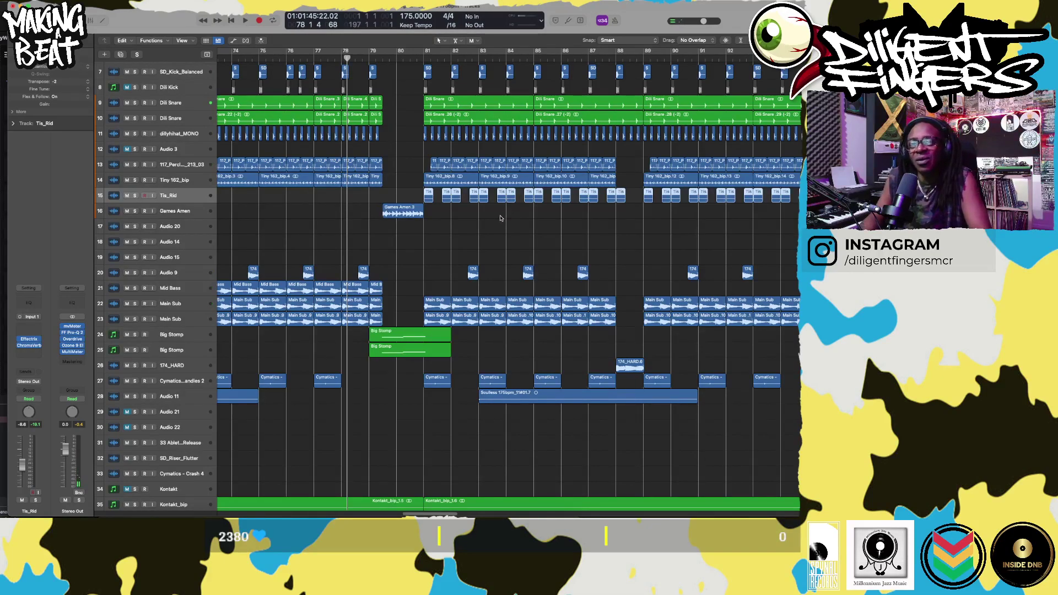
key("space")
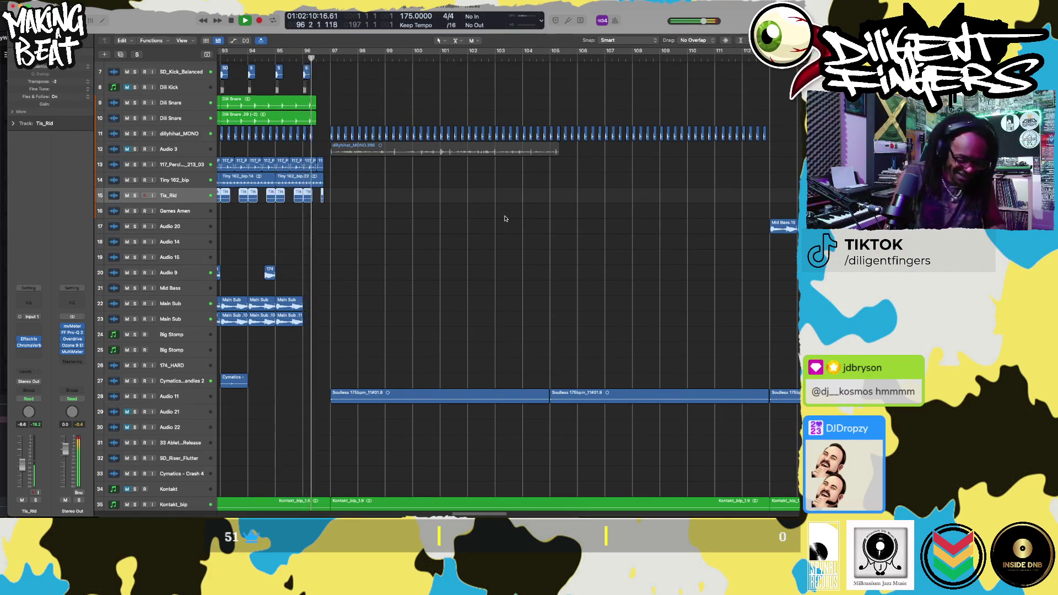
key("space")
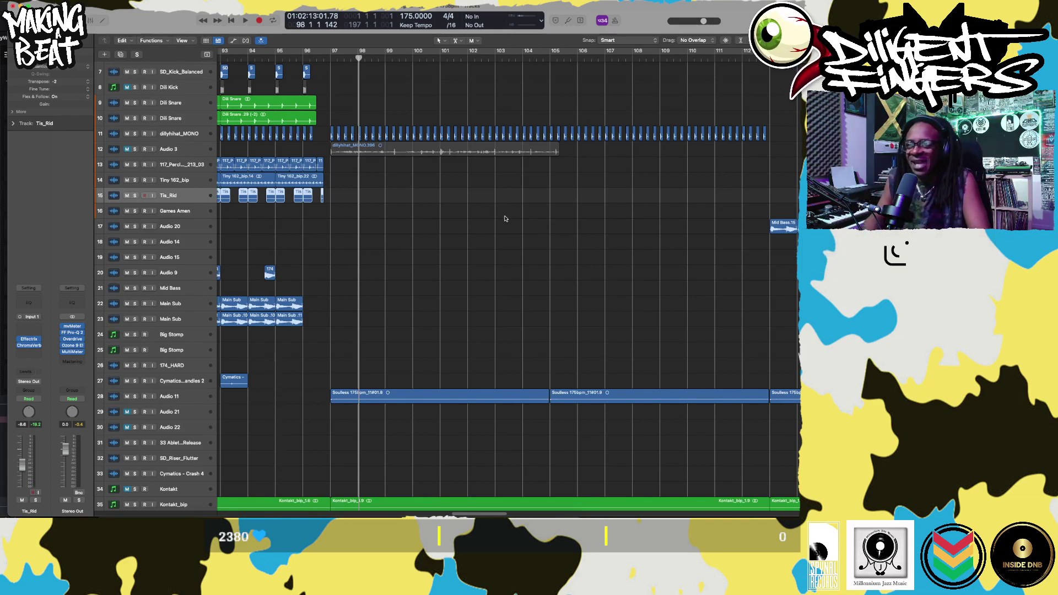
- Resume playback briefly from bar 98 and replay the full arrangement from about bar 65
scroll(395, 179, "down", 10)
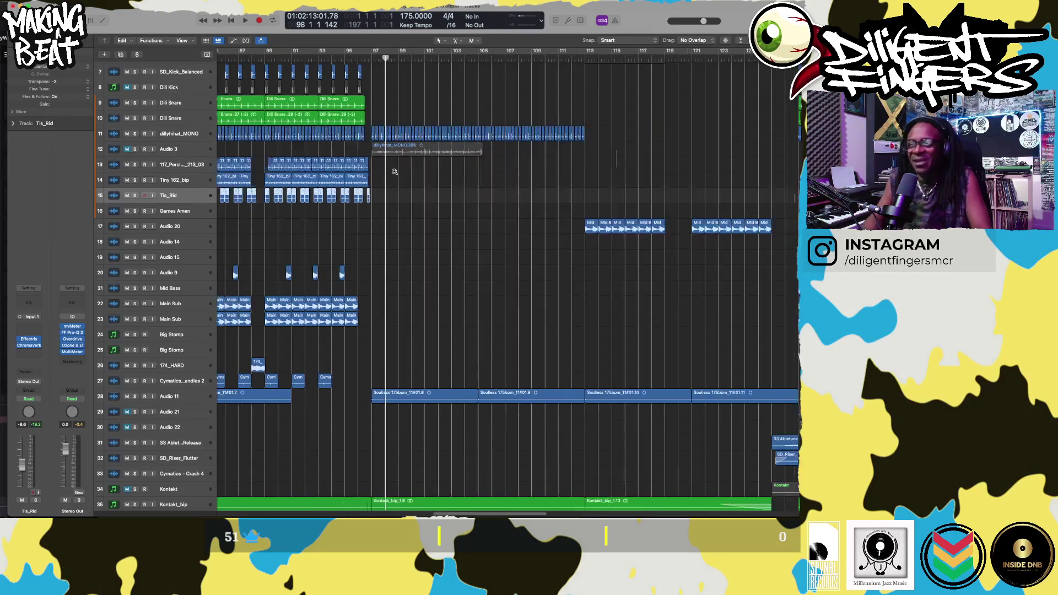
scroll(395, 171, "down", 3)
key("space")
scroll(348, 165, "left", 5)
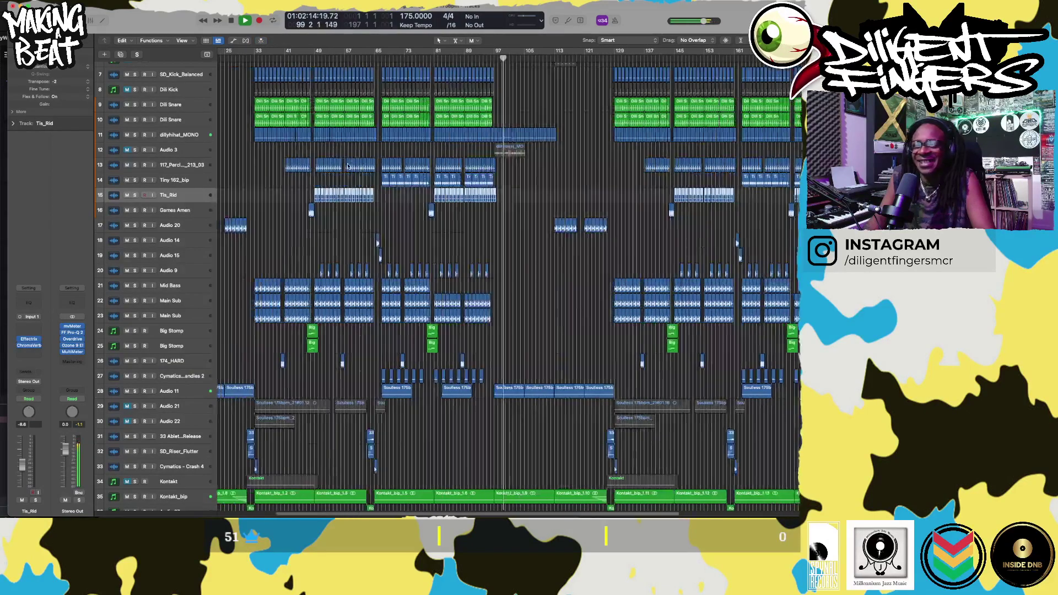
scroll(348, 166, "left", 2)
key("space")
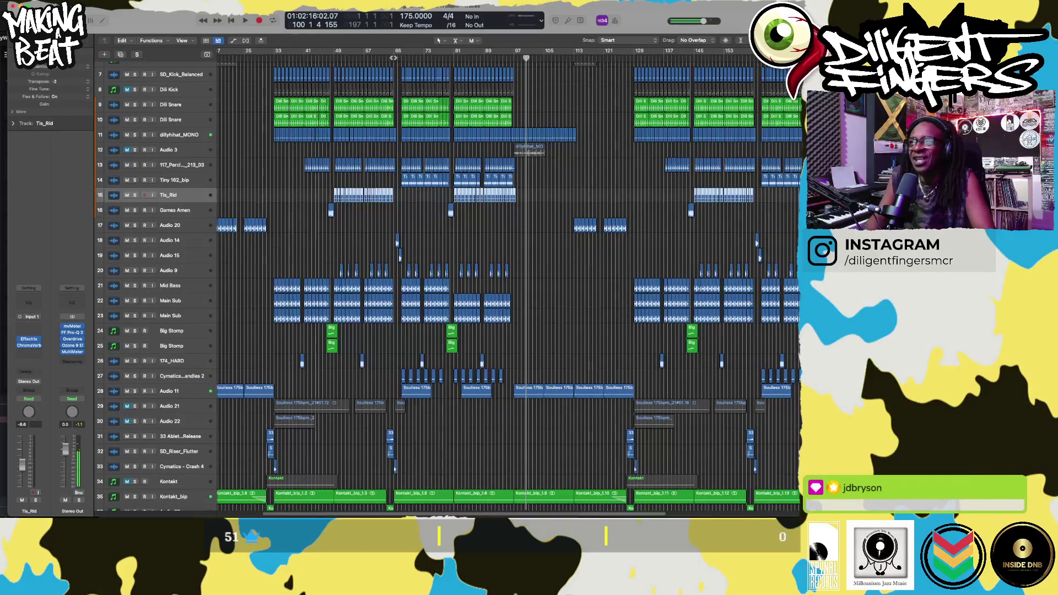
left_click(393, 58)
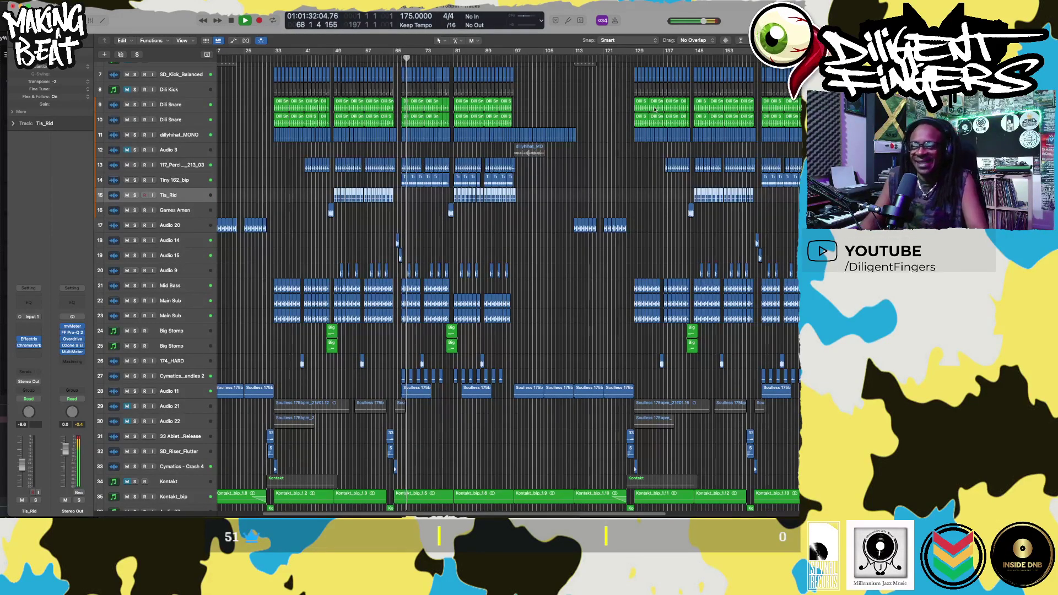
key("space")
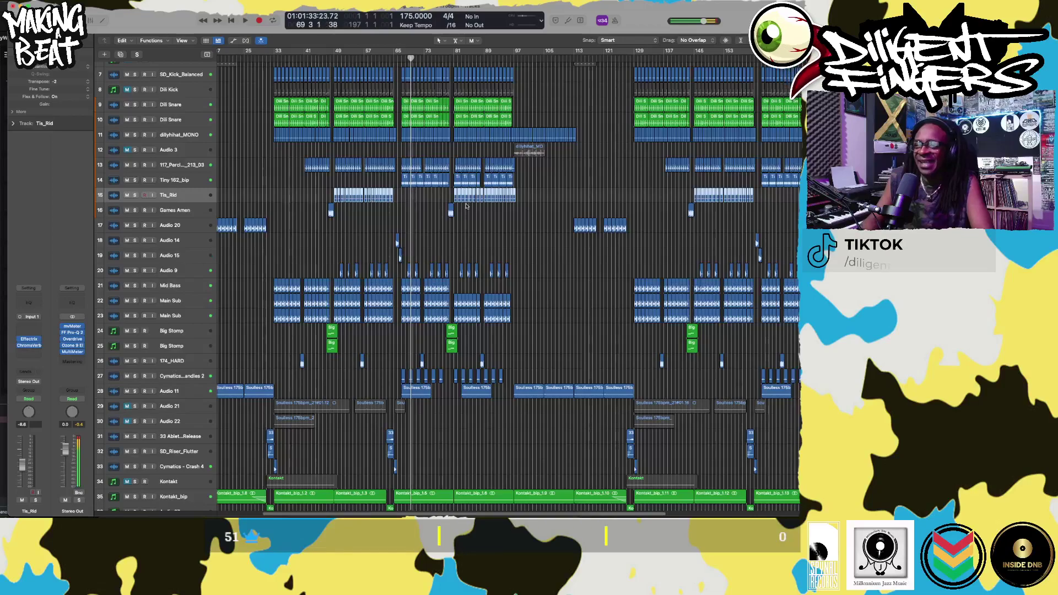
- Examine the layout of the whole arrangement across all tracks, from the first Kontakt track to dark forces riser
scroll(475, 201, "down", 1)
scroll(477, 199, "down", 5)
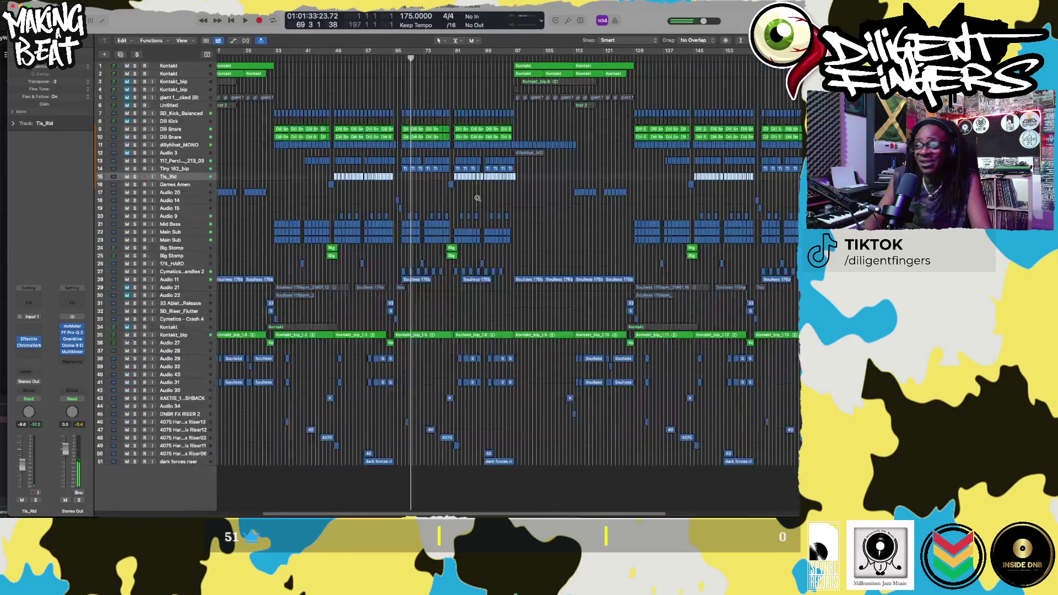
scroll(477, 198, "down", 3)
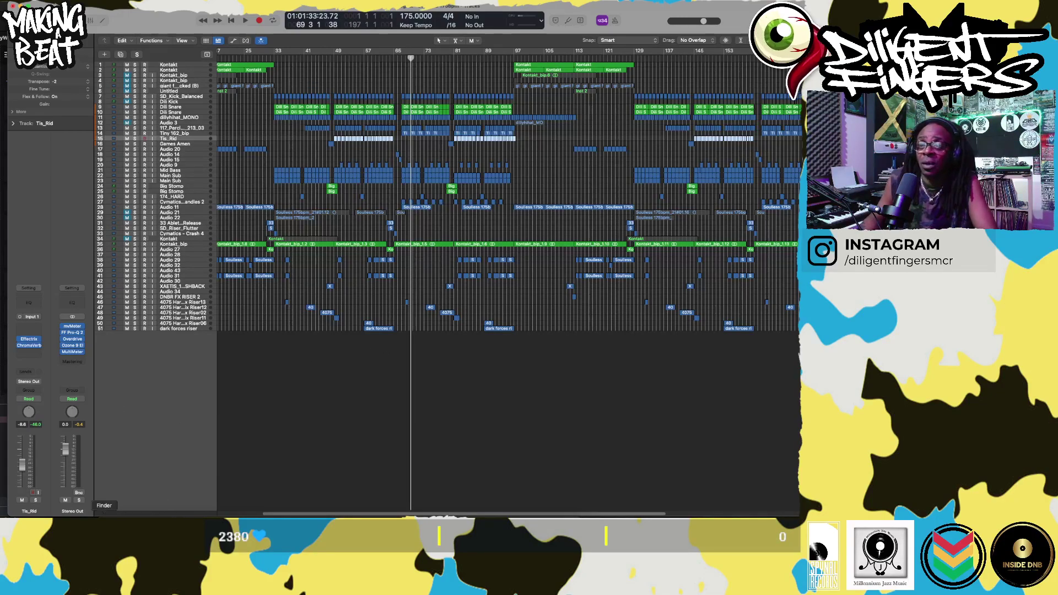
left_click(104, 515)
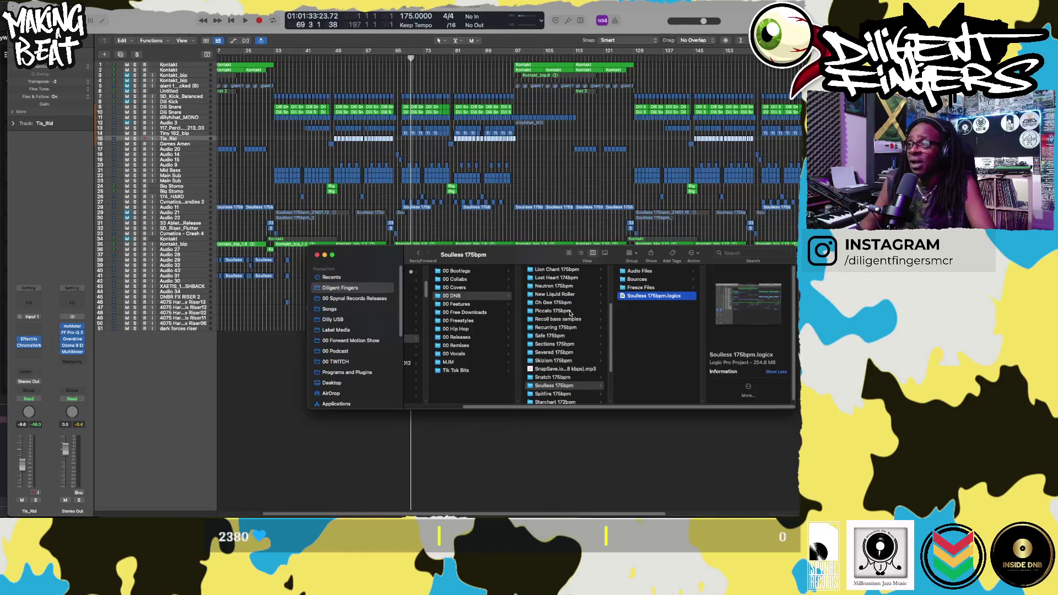
scroll(561, 315, "down", 5)
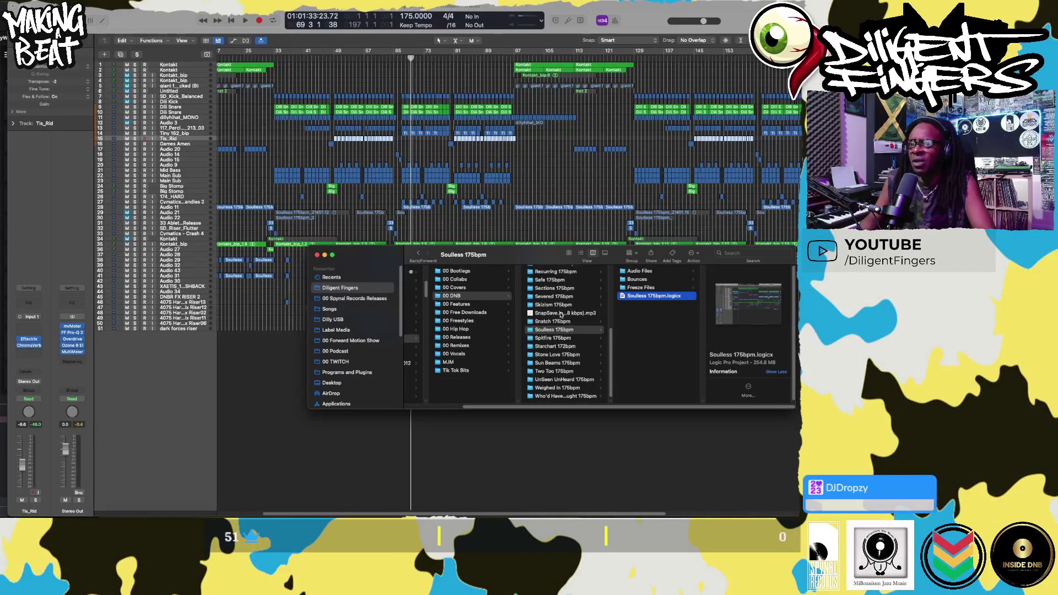
scroll(561, 314, "up", 5)
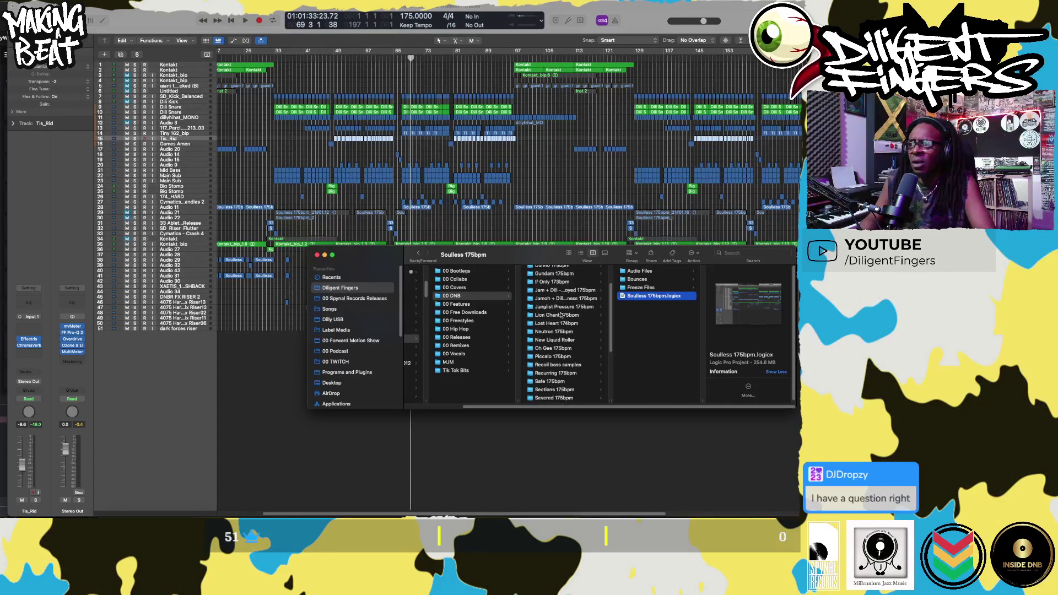
left_click(560, 316)
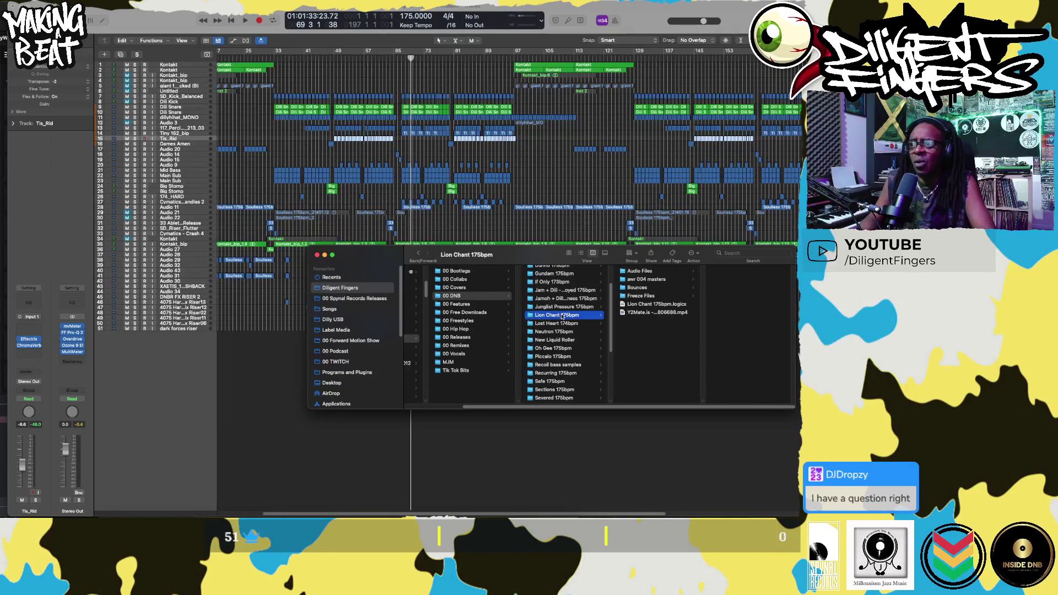
left_click(656, 305)
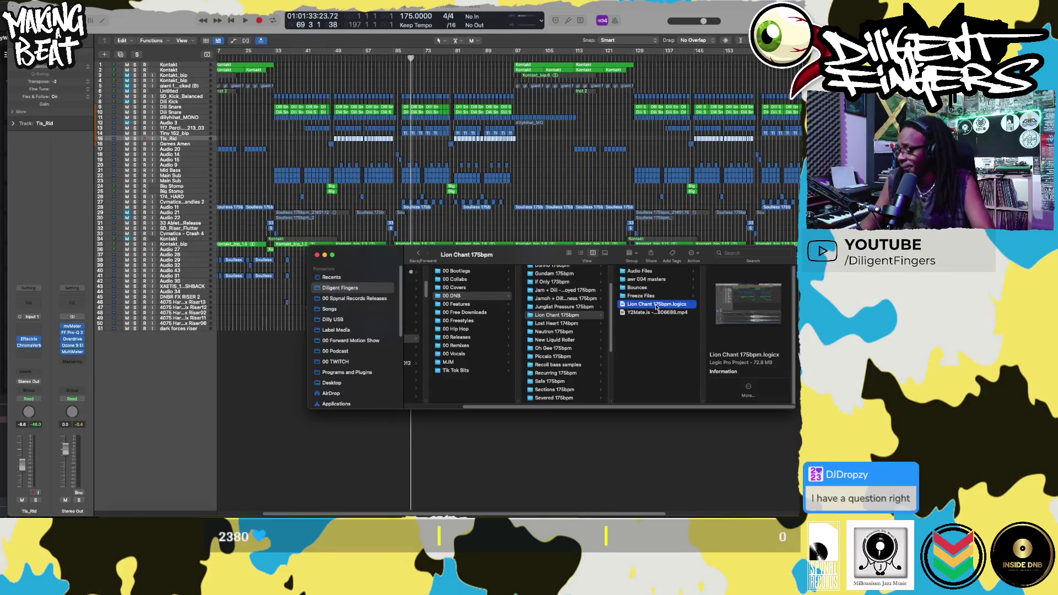
double_click(656, 305)
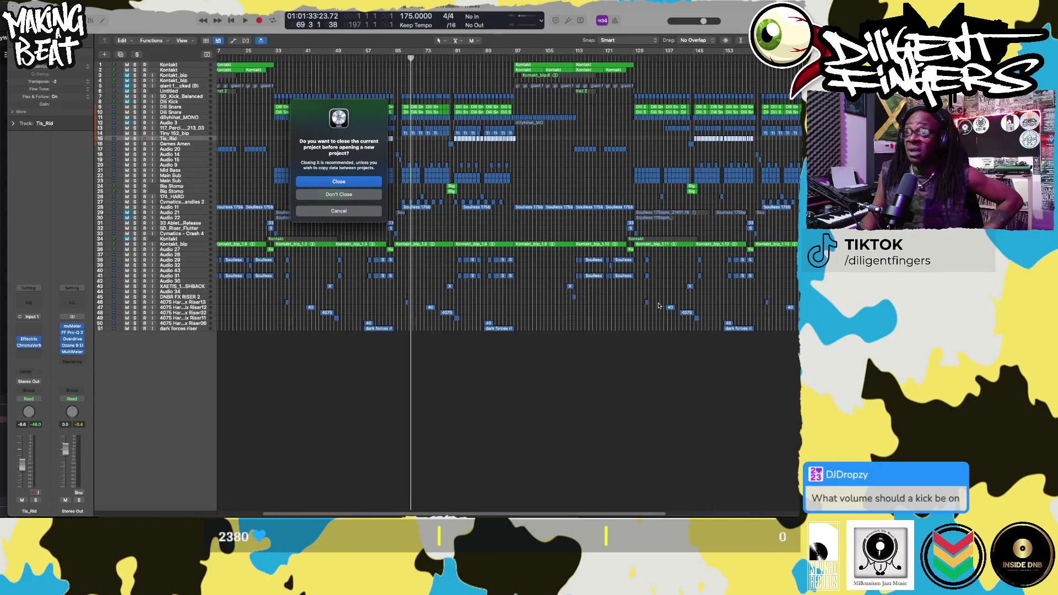
left_click(353, 215)
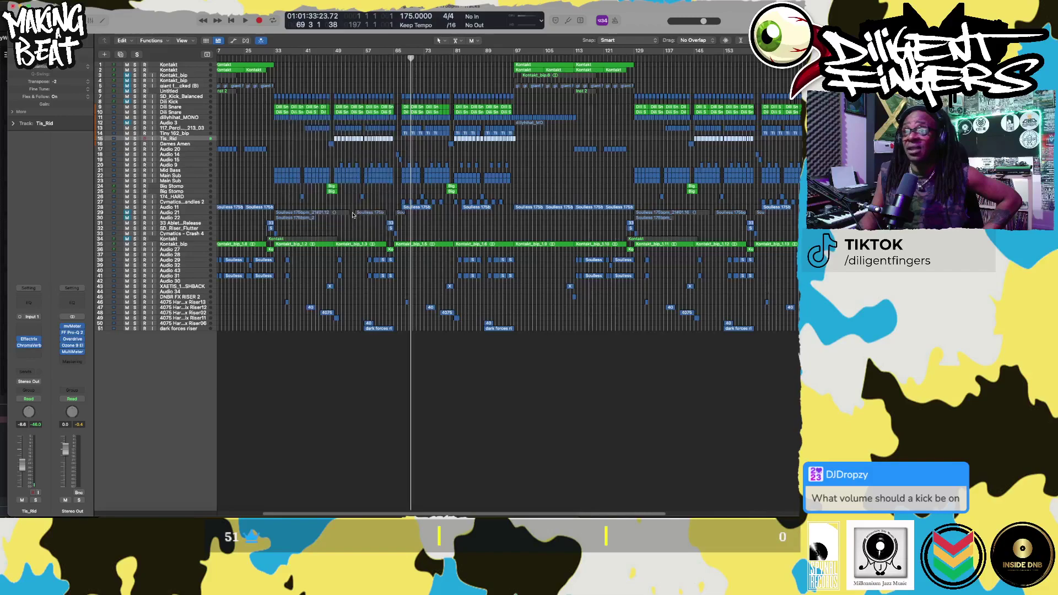
- Solo the SD_Kick_Balanced track and play it from bar 69
left_click(200, 97)
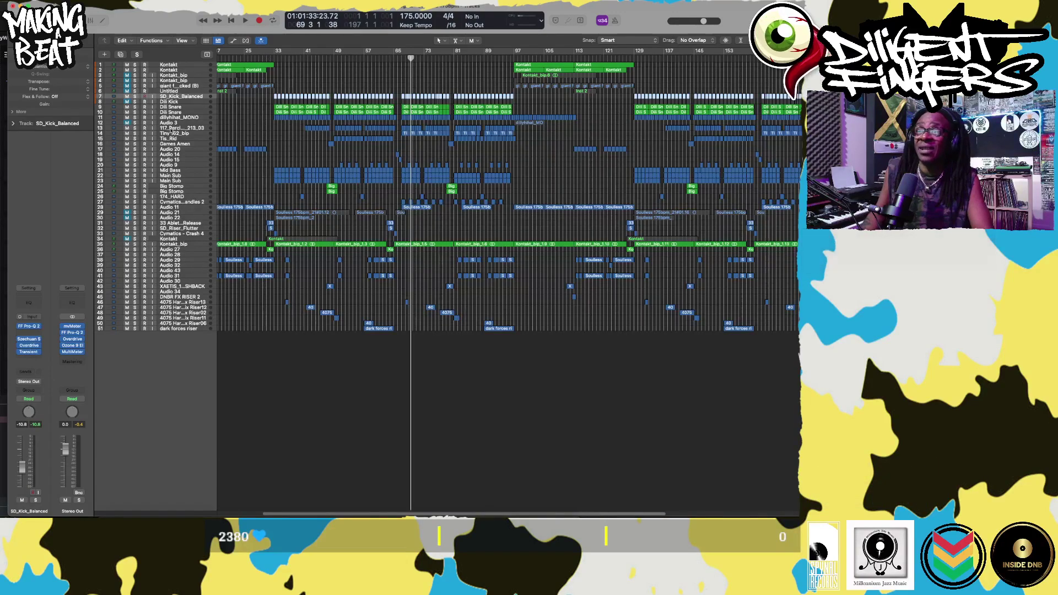
left_click(135, 97)
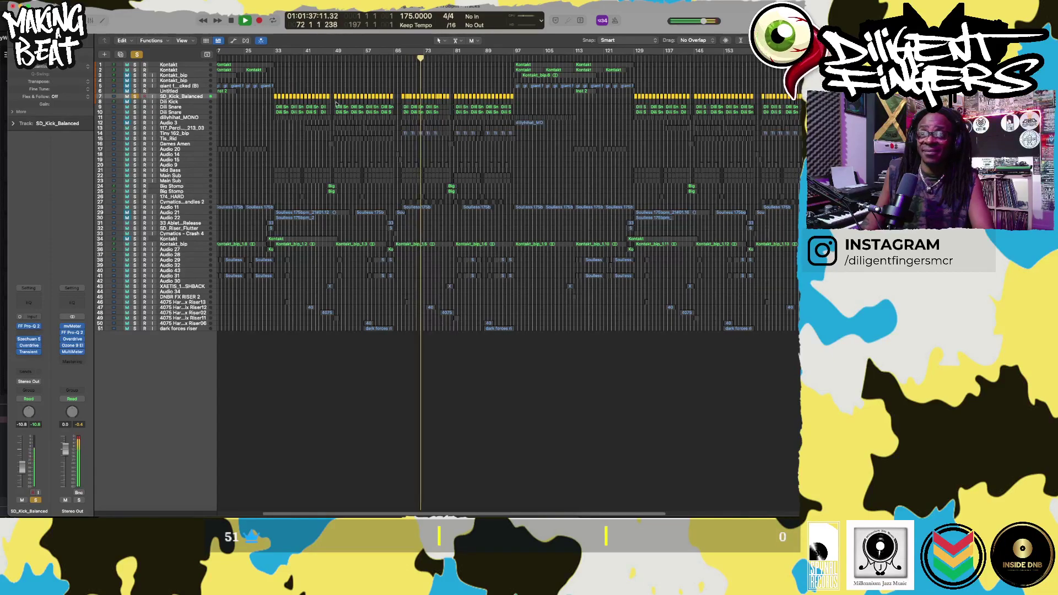
key("super+Right")
key("super+Right")
key("super+Right")
key("super+Right")
key("super+Right")
key("super+Right")
key("super+Right")
key("super+Right")
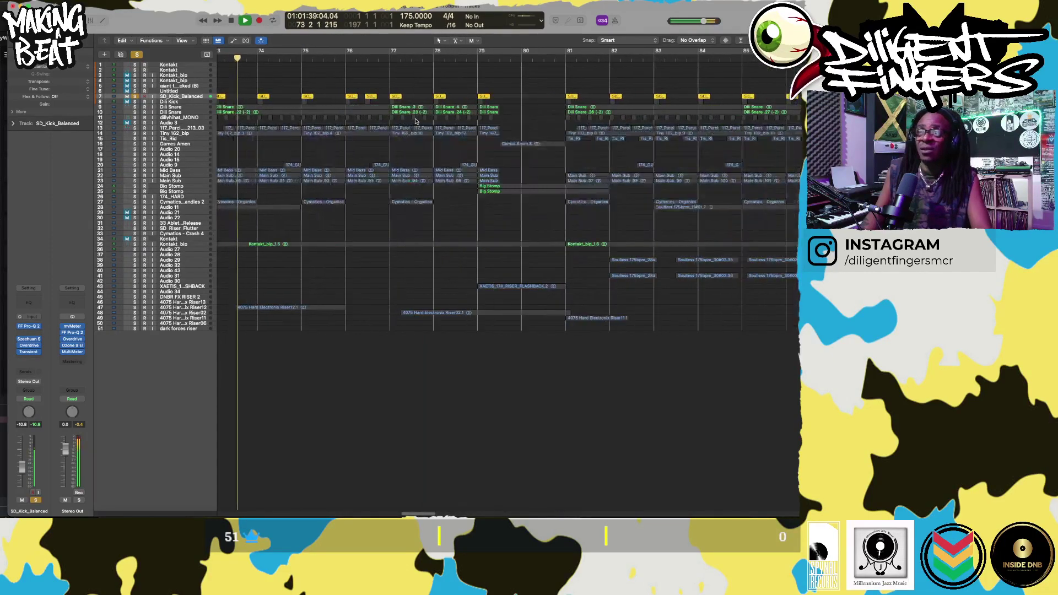
- Set the low cut in the kick's FF Pro-Q 2 to about 24.7 Hz and close the EQ
left_click(29, 326)
left_click_drag(322, 107, 618, 192)
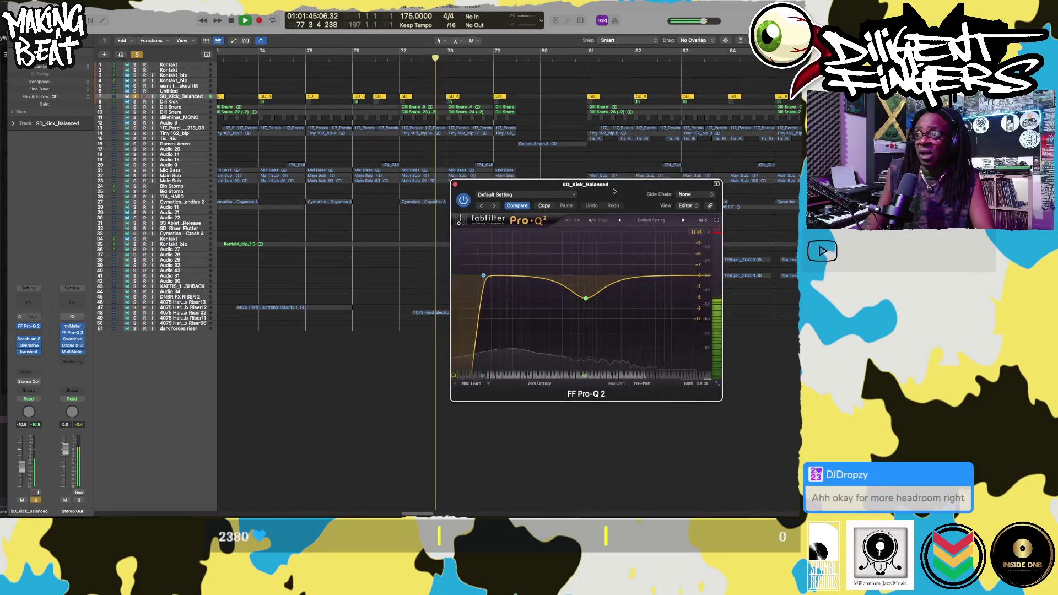
left_click_drag(484, 276, 487, 275)
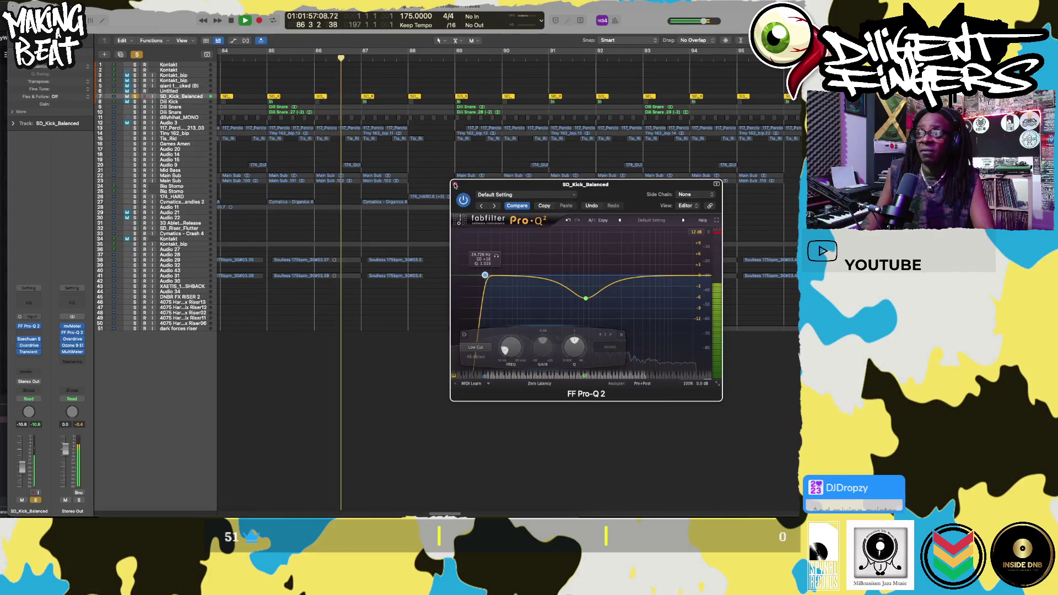
left_click(455, 185)
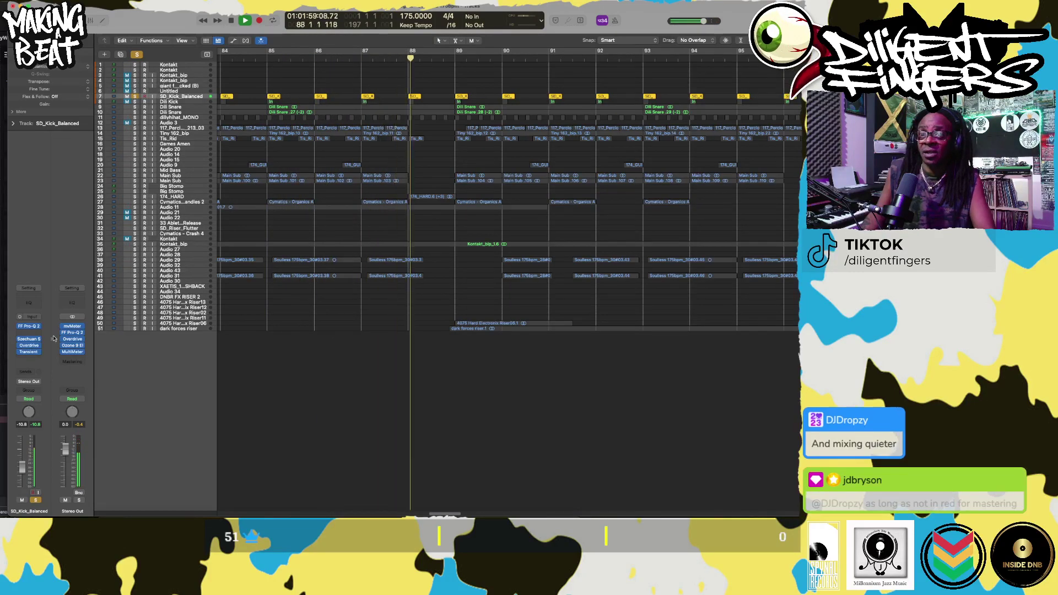
- Open the kick's Szechuan Saturator, Overdrive and Transient Master plug-ins to inspect their settings during playback
left_click(30, 339)
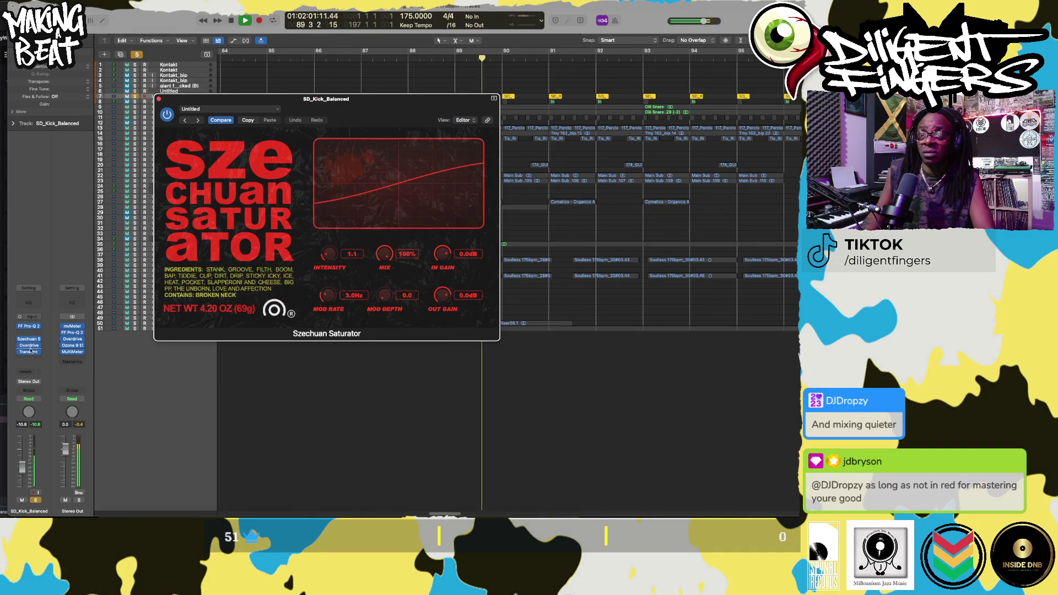
left_click(30, 346)
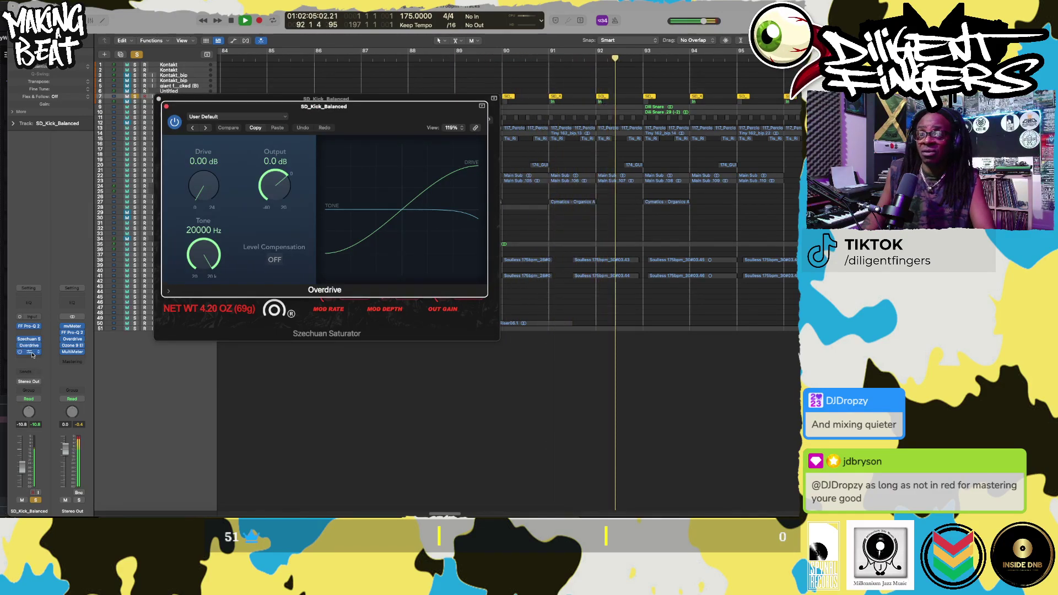
left_click(30, 351)
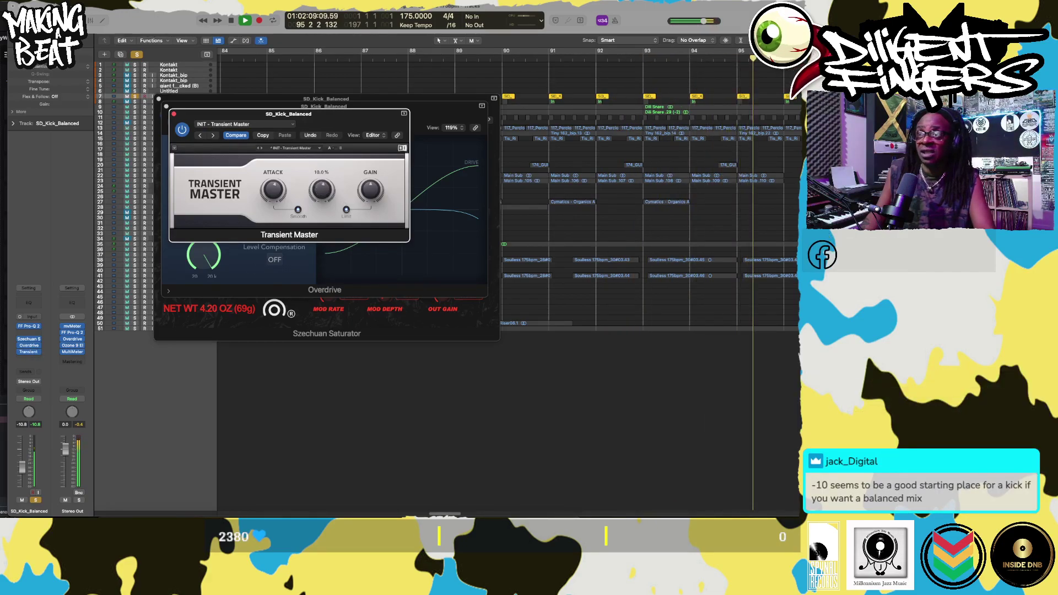
- Set the sustain in the kick's Transient Master to about 13%
left_click_drag(333, 197, 333, 185)
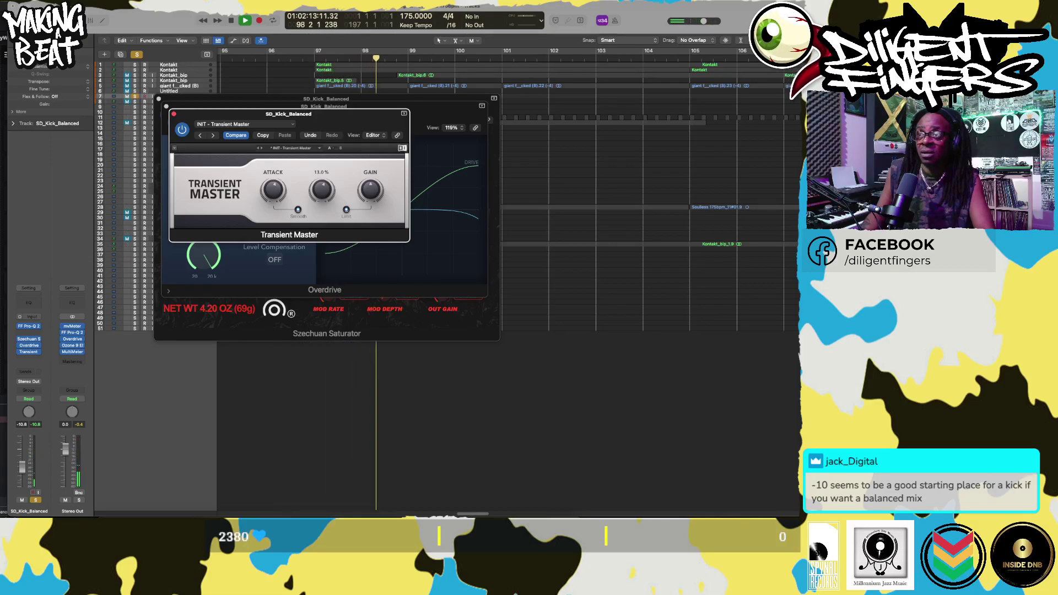
scroll(296, 65, "left", 10)
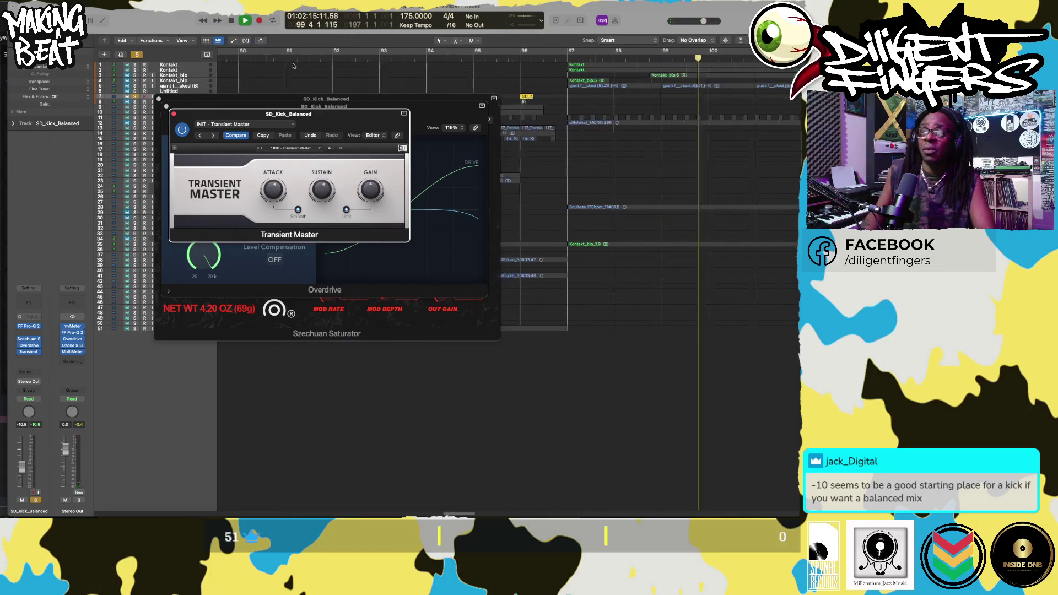
- Play the soloed kick from bar 33 and set the sustain in its Transient Master to -100%
scroll(294, 64, "left", 10)
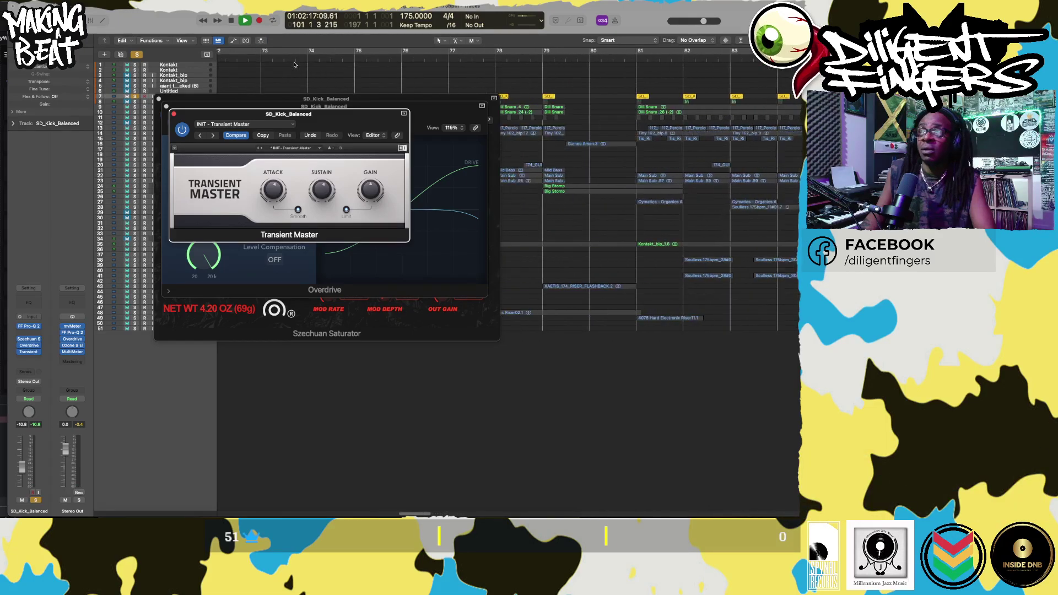
scroll(295, 64, "left", 14)
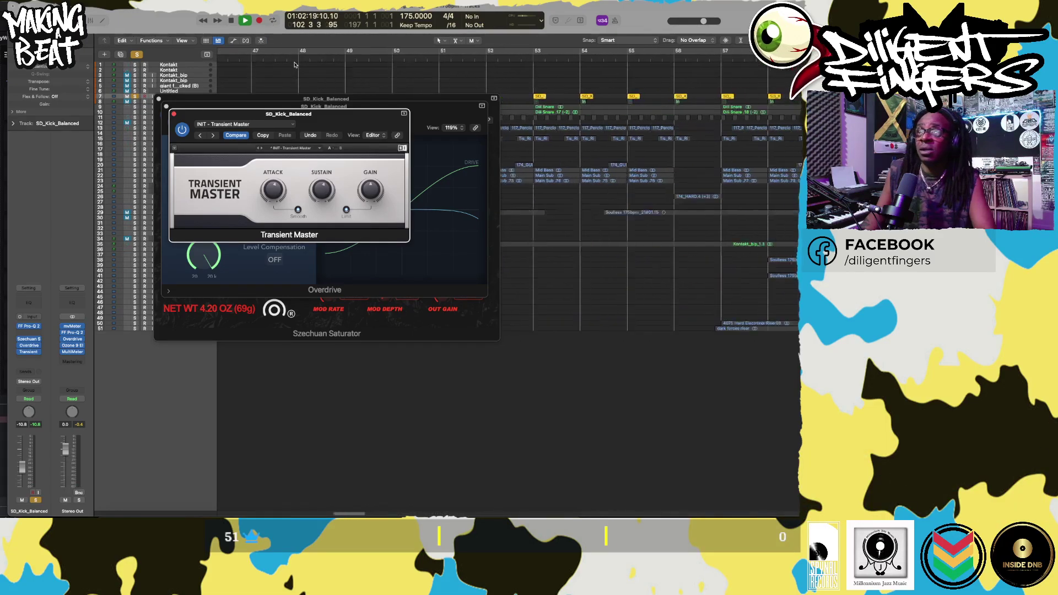
scroll(294, 65, "left", 3)
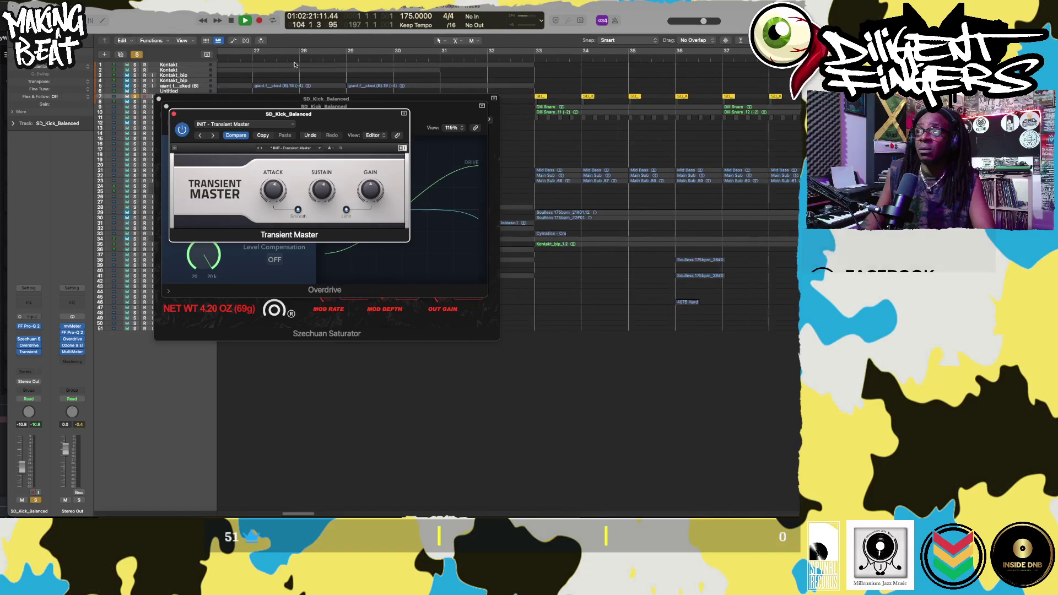
left_click(544, 55)
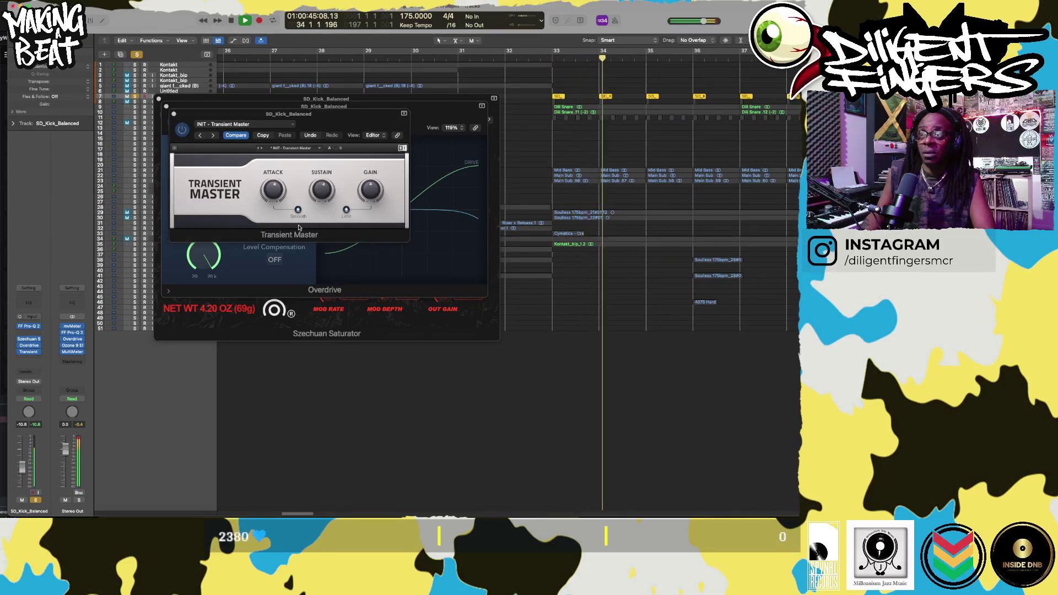
left_click(322, 190)
left_click_drag(322, 190, 321, 248)
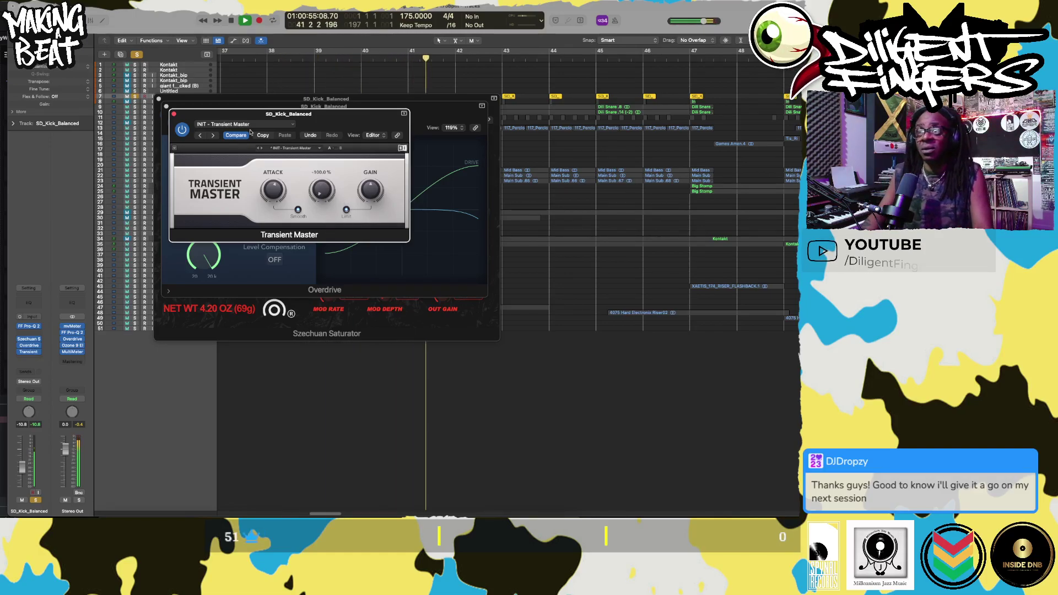
- Close the kick's Transient Master, Overdrive and Szechuan Saturator windows and stop playback
left_click(173, 114)
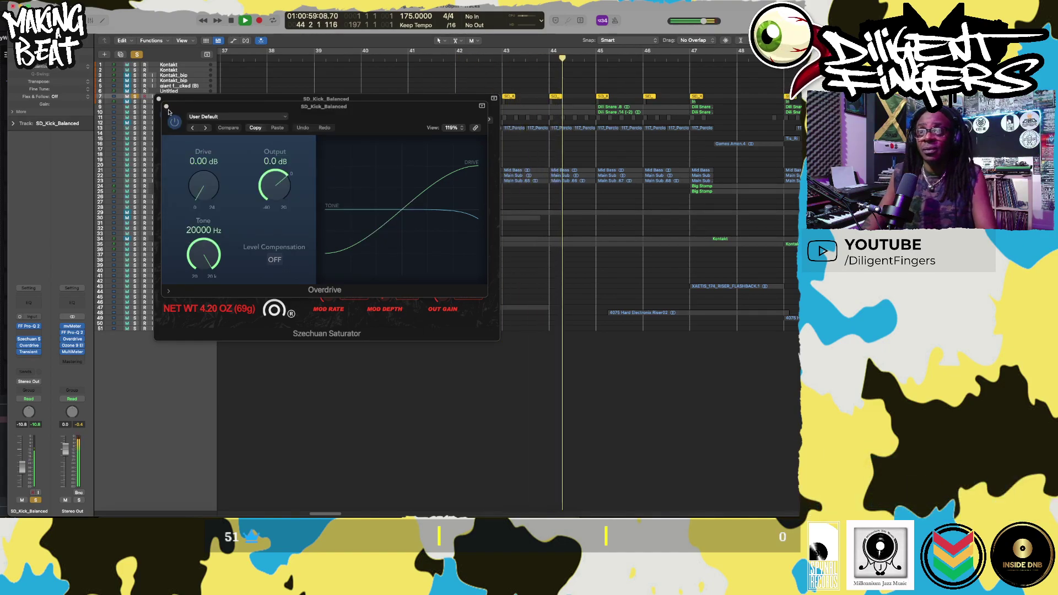
left_click(166, 106)
left_click(160, 99)
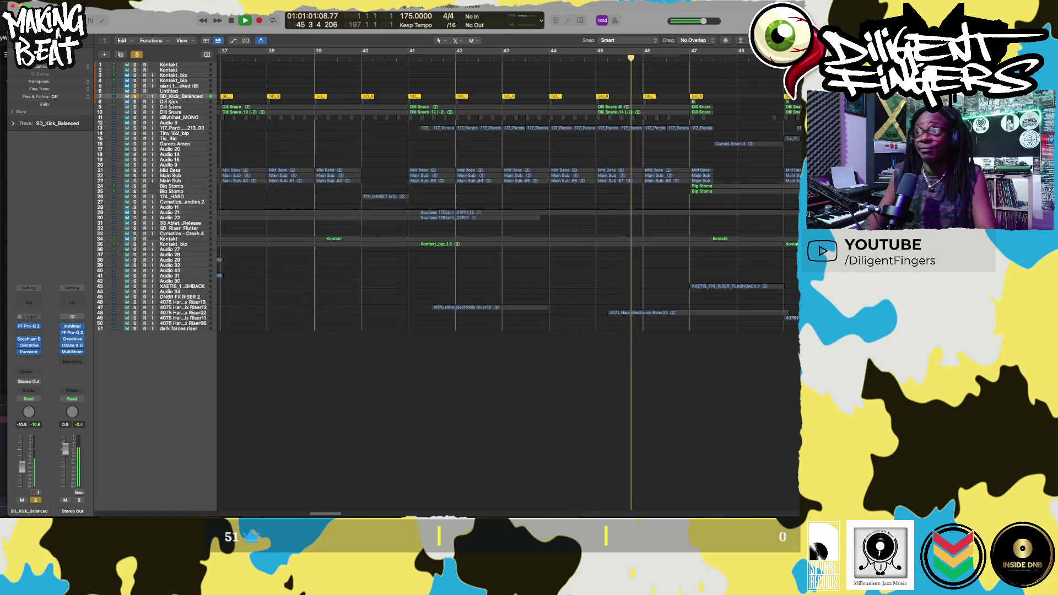
key("space")
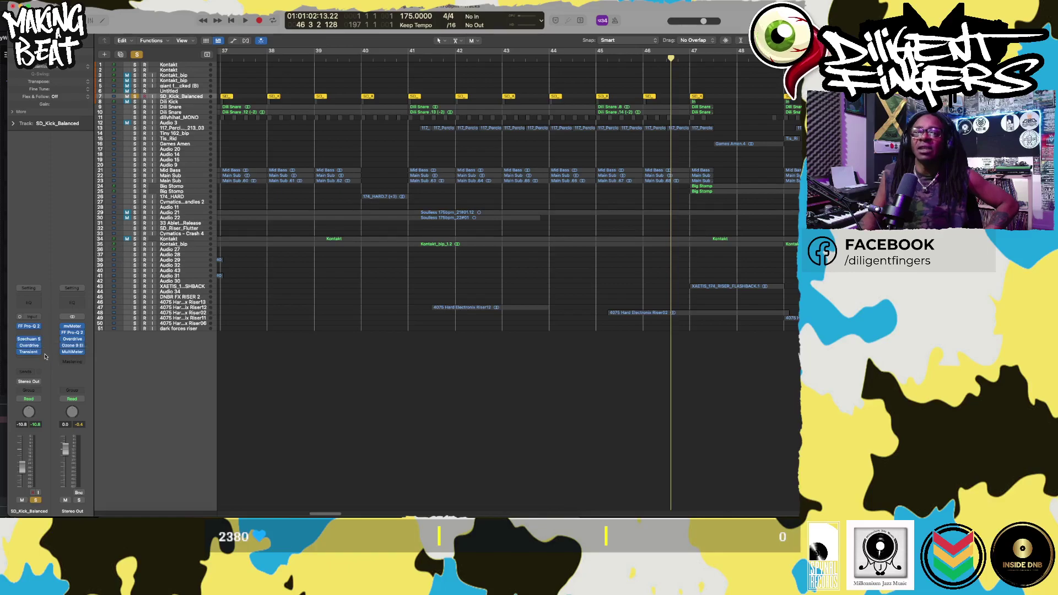
- Show the mixer beneath the arrangement at a slightly reduced height and look over the arrangement down to the dark forces riser track
left_click(90, 22)
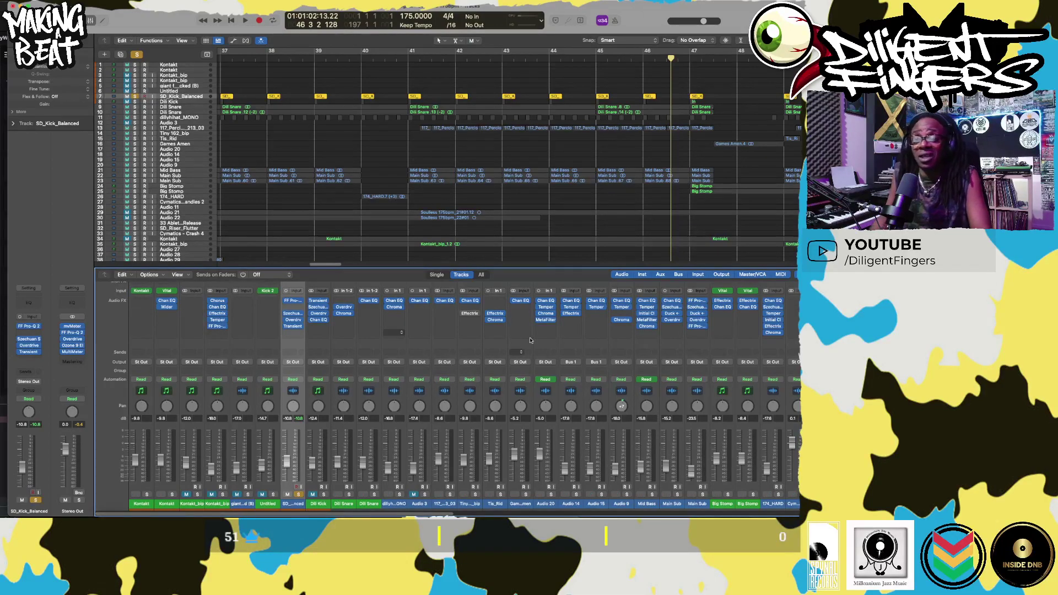
left_click_drag(512, 268, 512, 282)
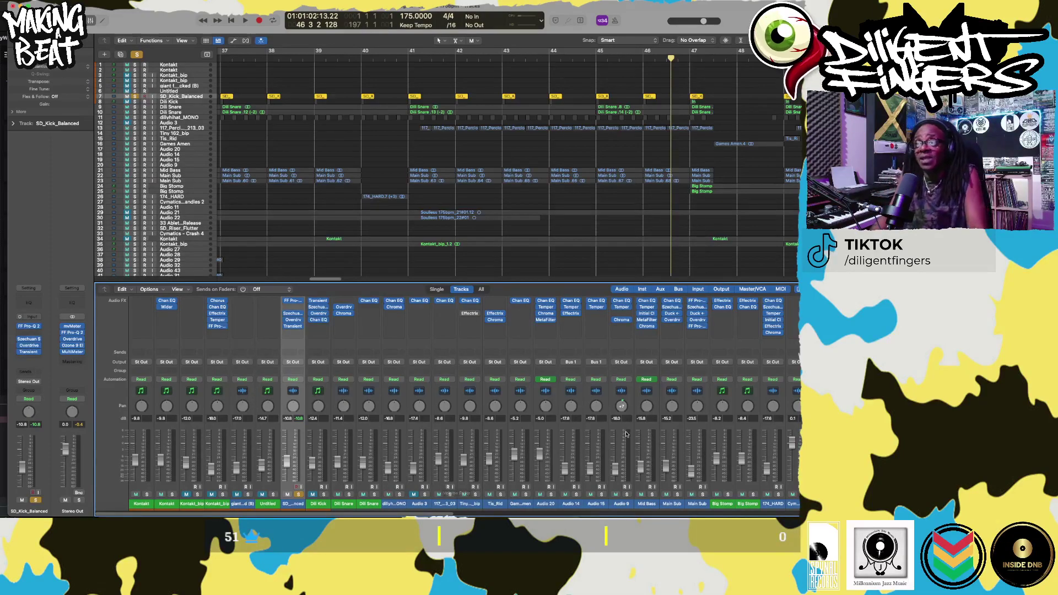
scroll(532, 253, "down", 10)
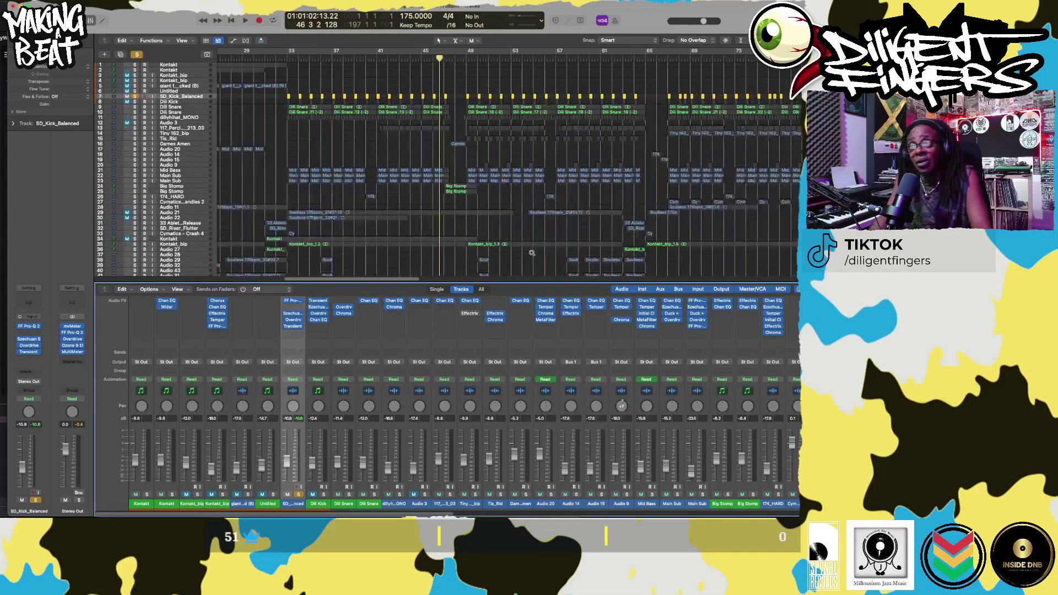
scroll(395, 193, "down", 5)
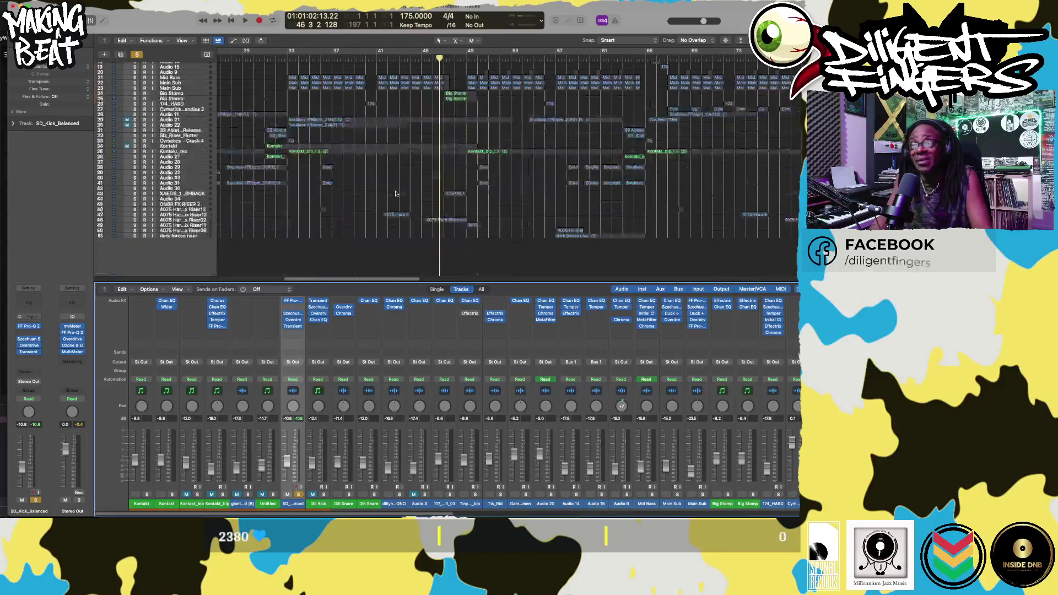
scroll(396, 192, "up", 1)
scroll(395, 192, "down", 10)
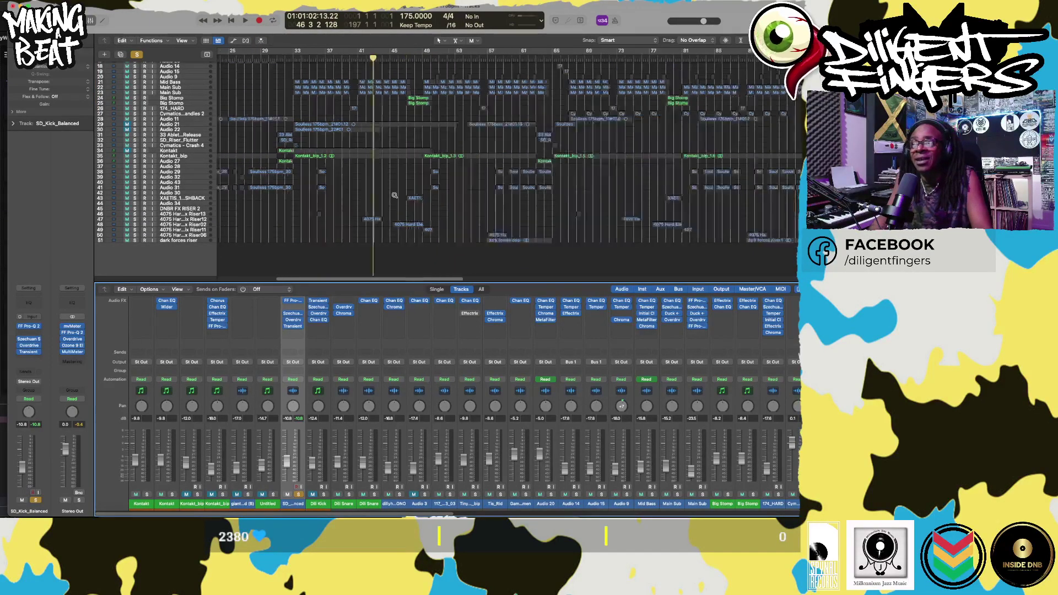
scroll(494, 180, "up", 2)
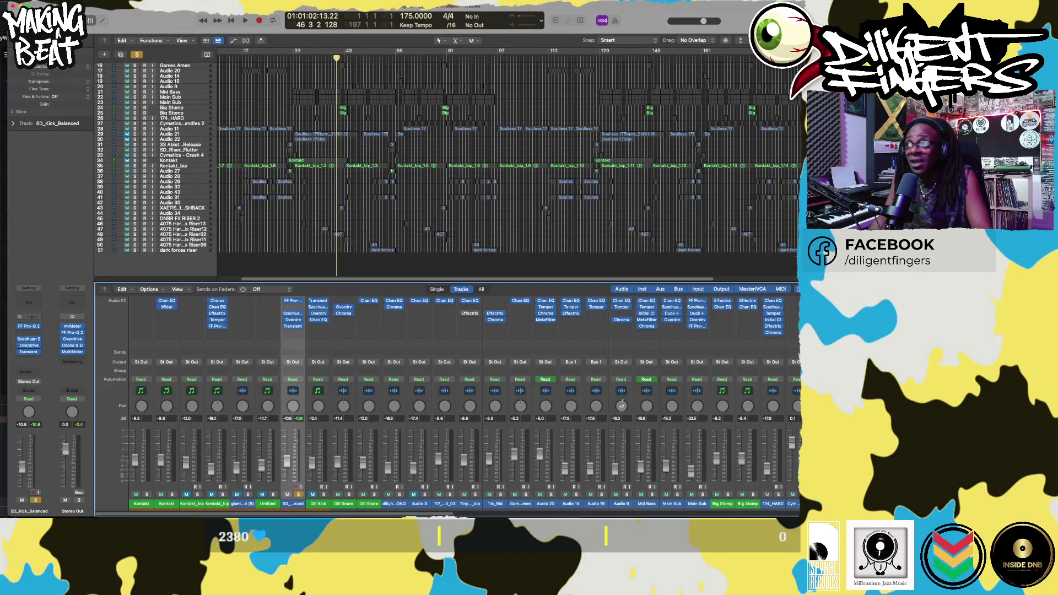
- Show the file browser and look through the sample folders in the production drive's Audio folder
key("f")
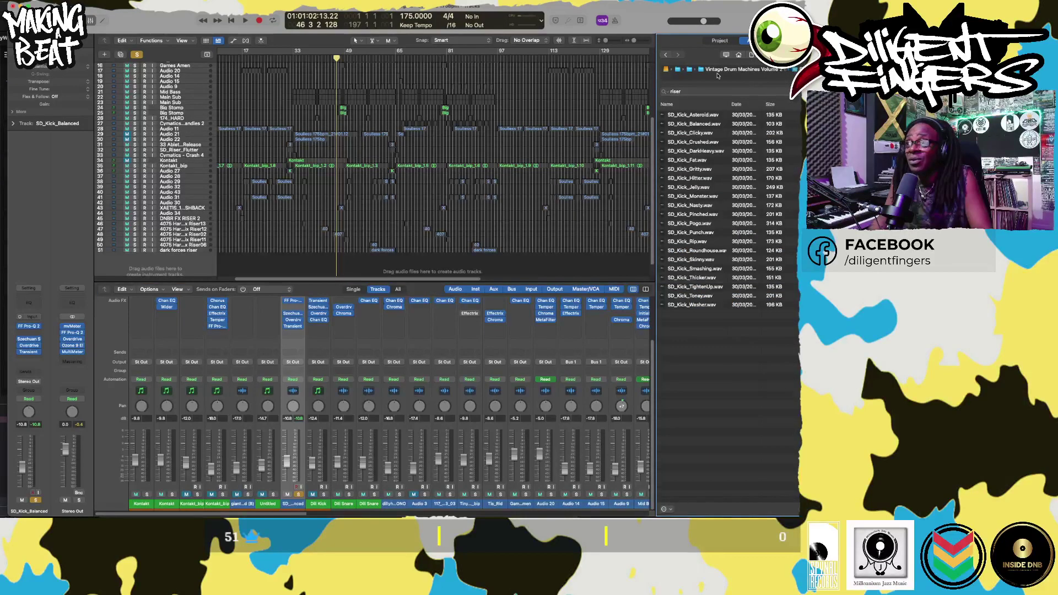
left_click(679, 70)
scroll(702, 170, "down", 5)
scroll(702, 170, "down", 15)
scroll(695, 186, "down", 4)
scroll(696, 185, "down", 6)
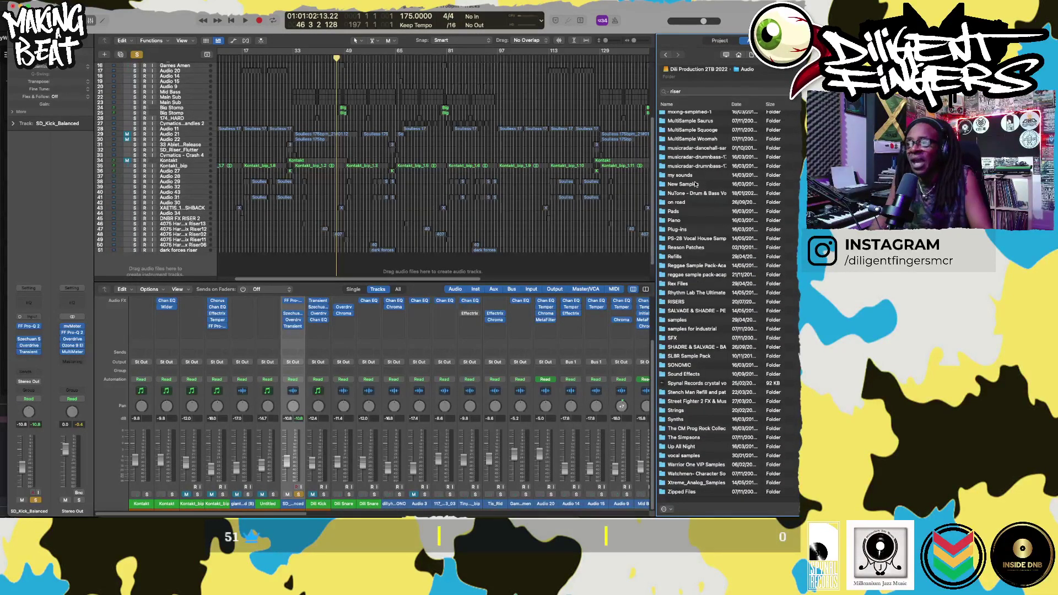
scroll(695, 184, "up", 20)
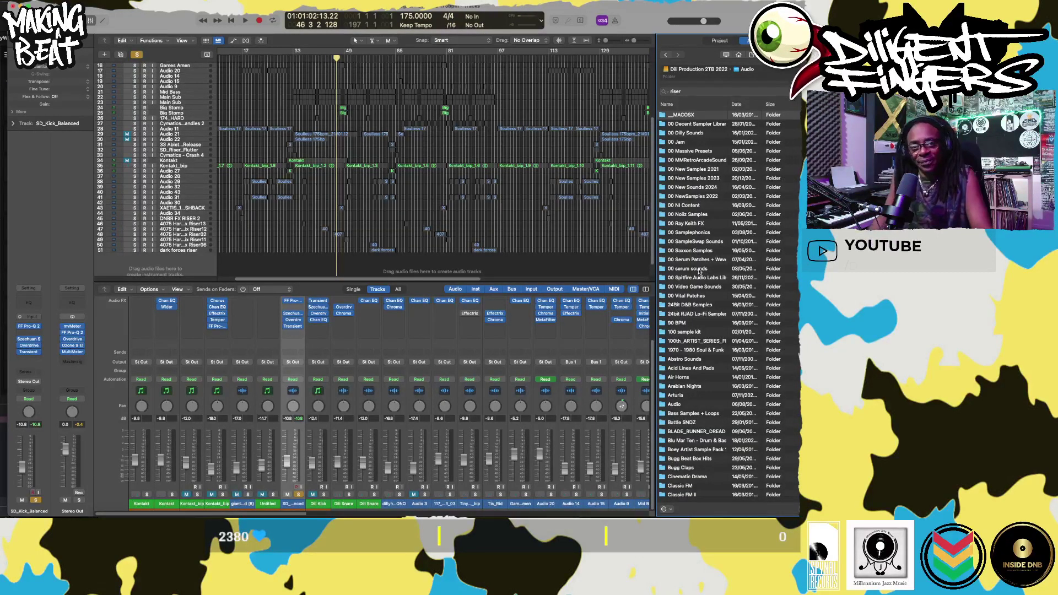
- Search the Audio folder for "riser" and audition several samples, including JM_Riser3.wav and Riser 19.wav
left_click(735, 90)
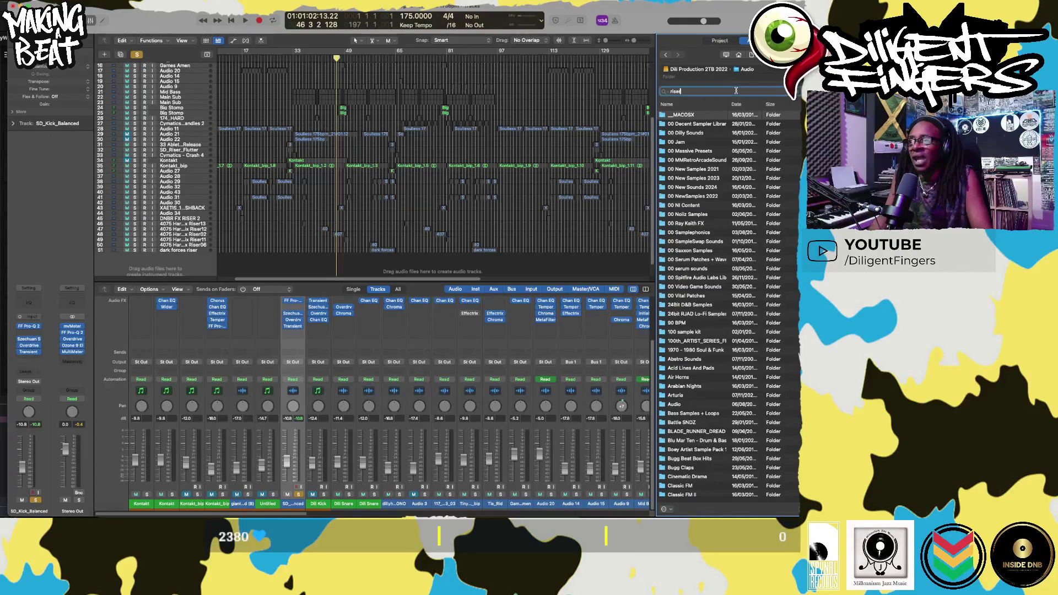
key("Return")
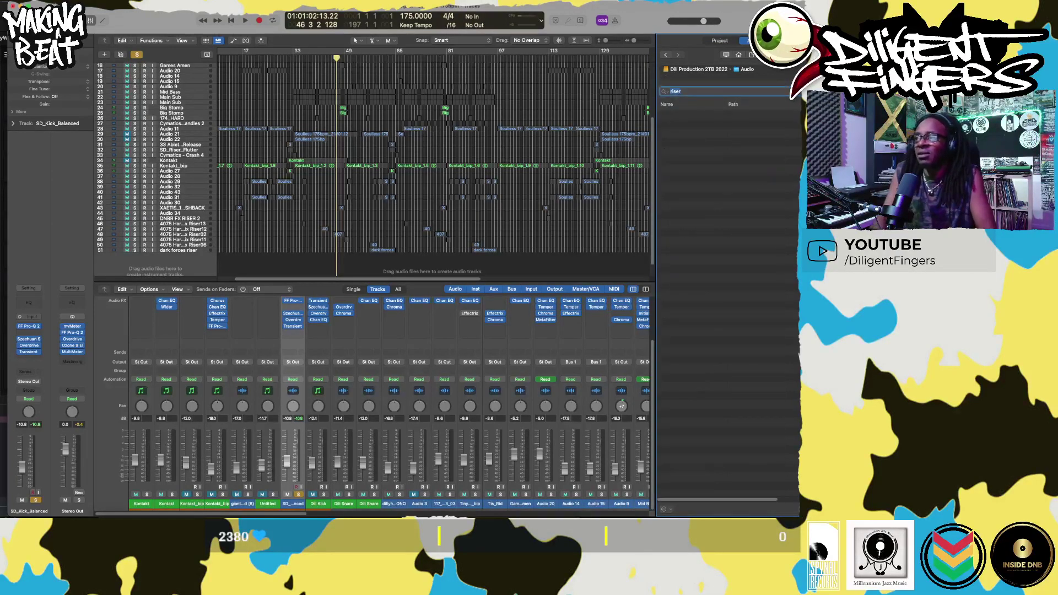
left_click(690, 150)
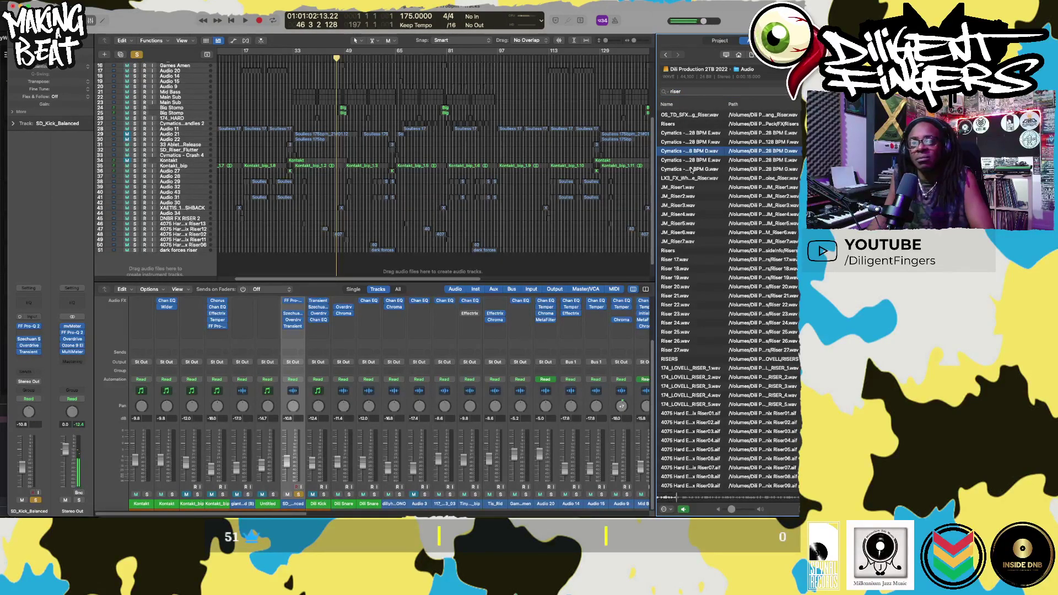
left_click(692, 169)
left_click(678, 205)
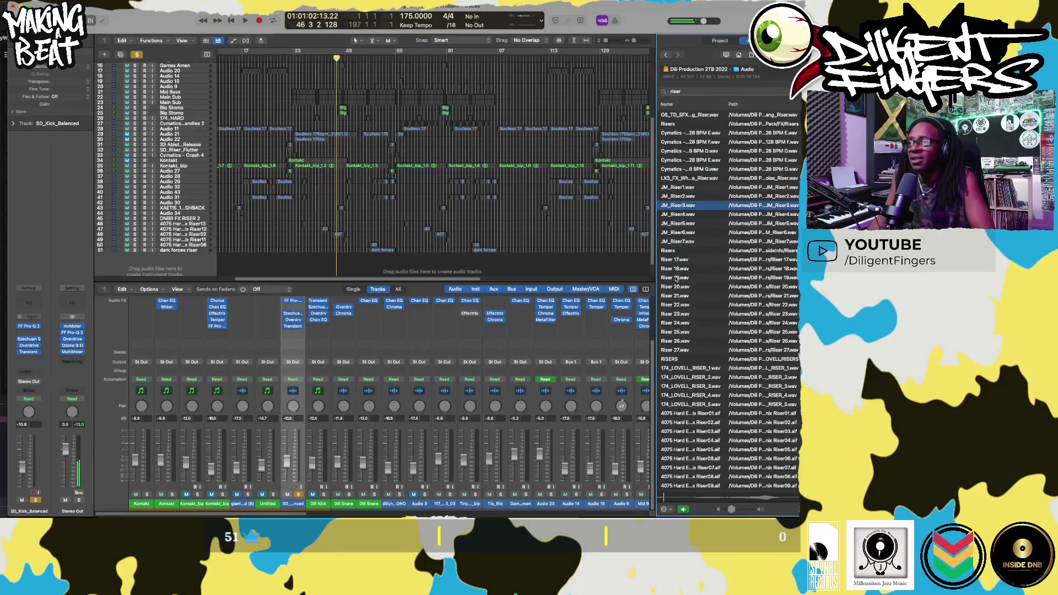
left_click(681, 277)
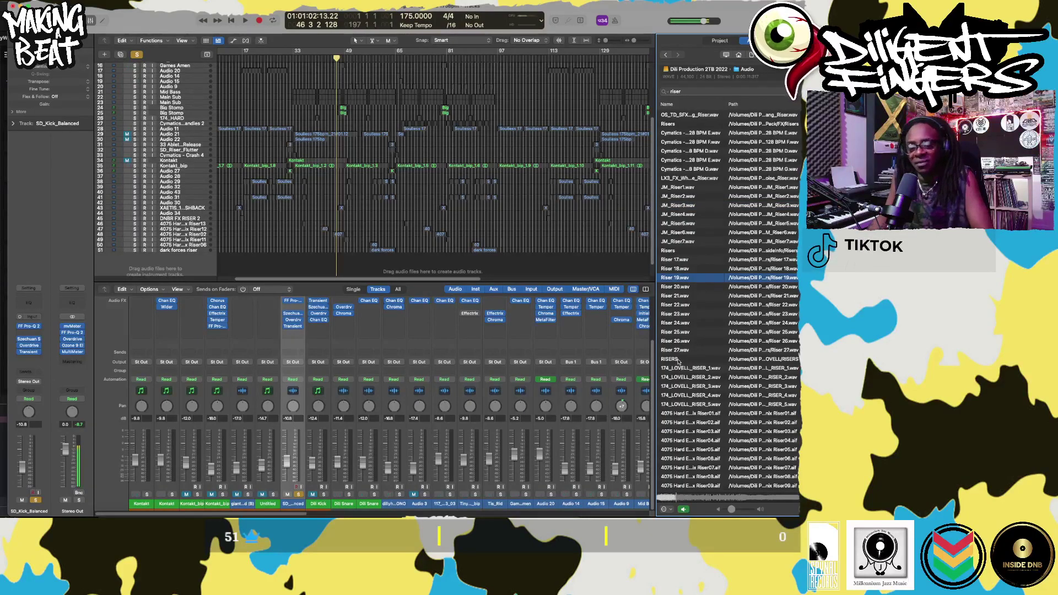
left_click(725, 279)
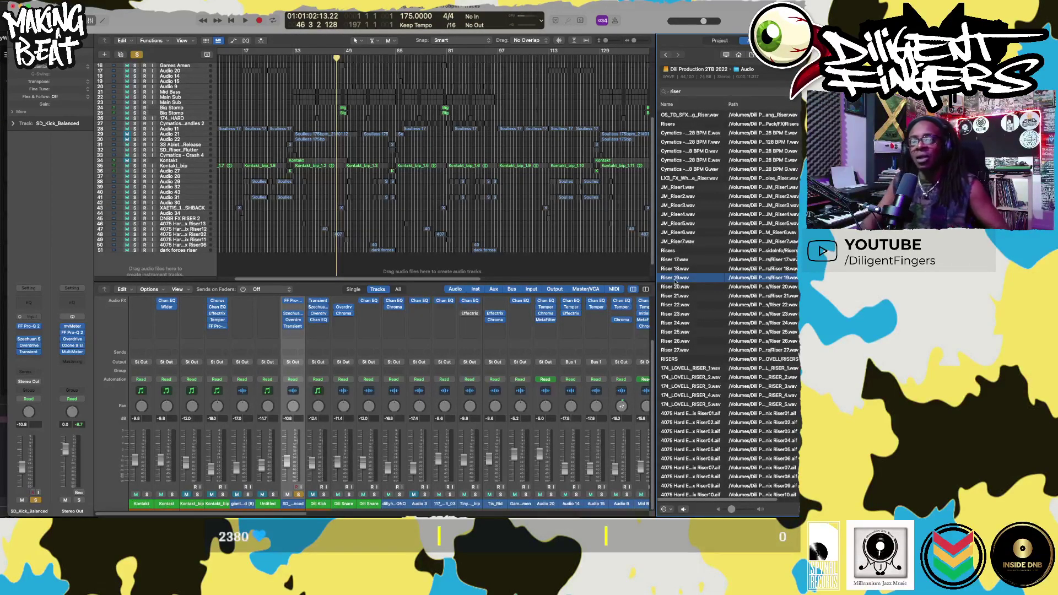
- Look through the favourites plug-in list for the kick's empty insert slot and leave the slot without a plug-in
left_click(26, 334)
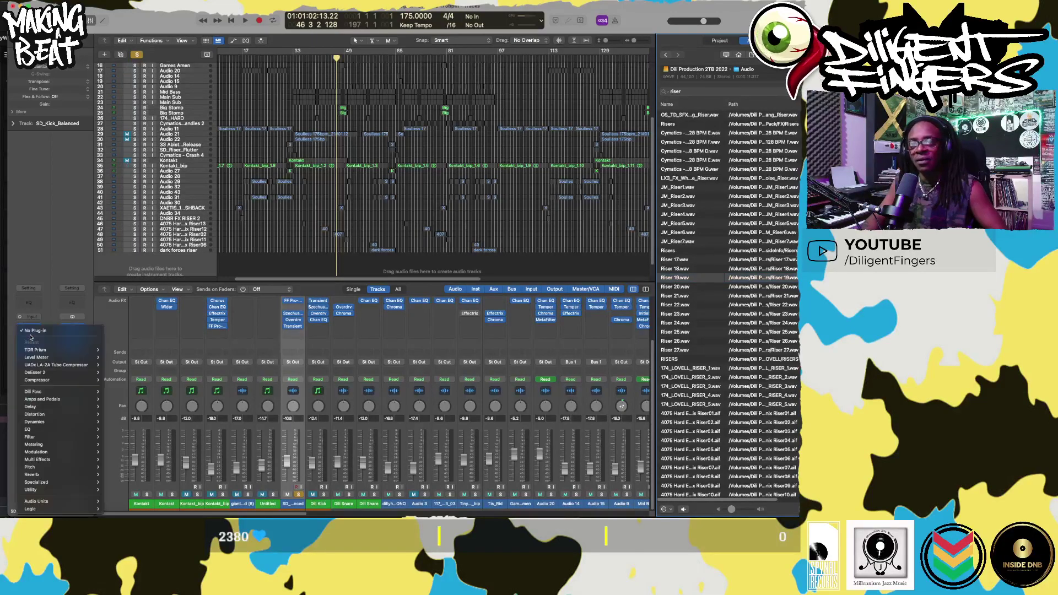
mouse_move(93, 500)
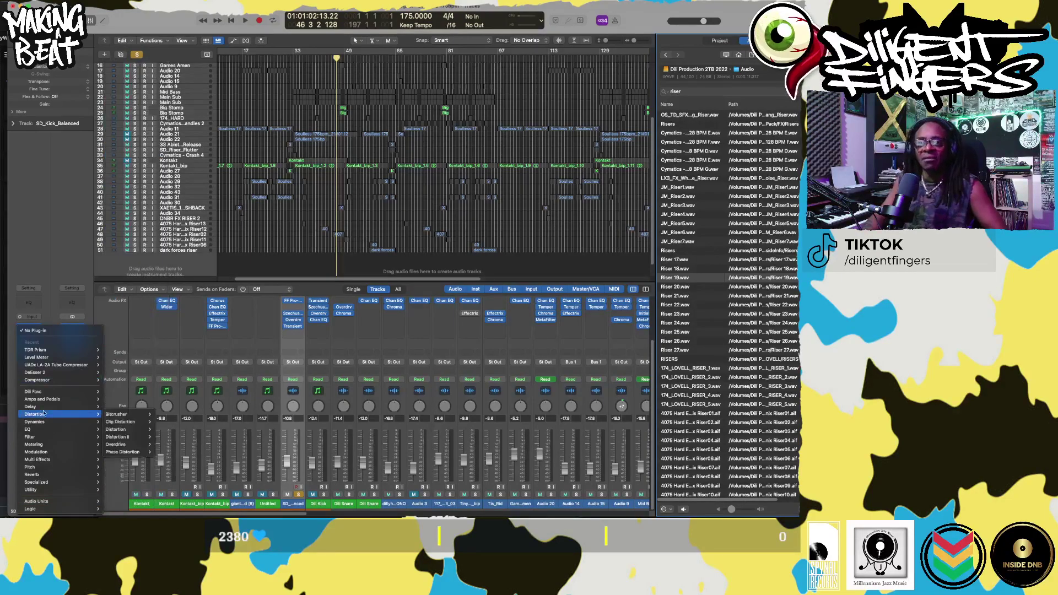
mouse_move(61, 392)
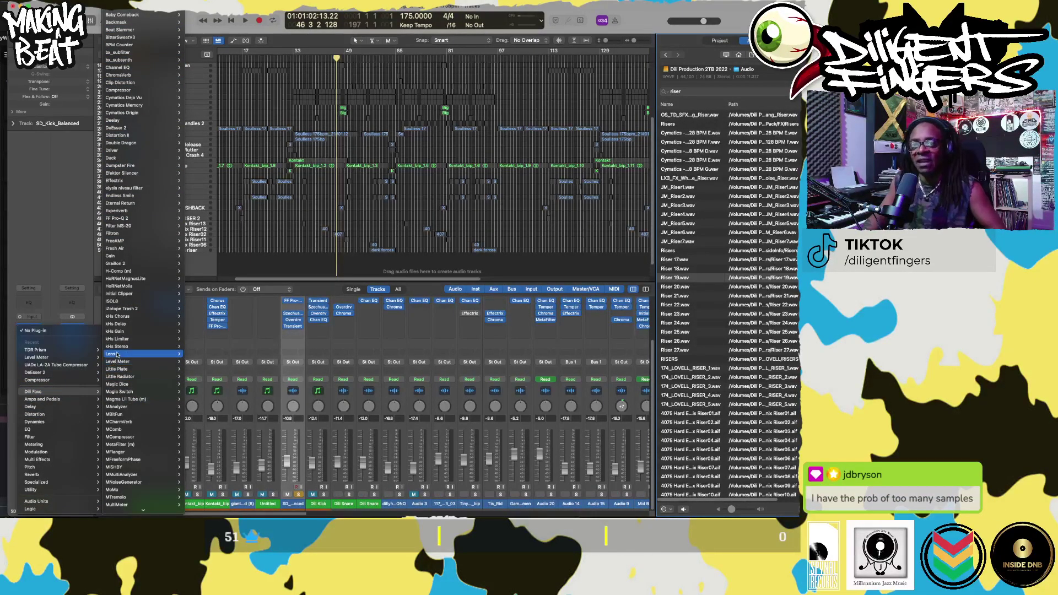
scroll(110, 365, "down", 10)
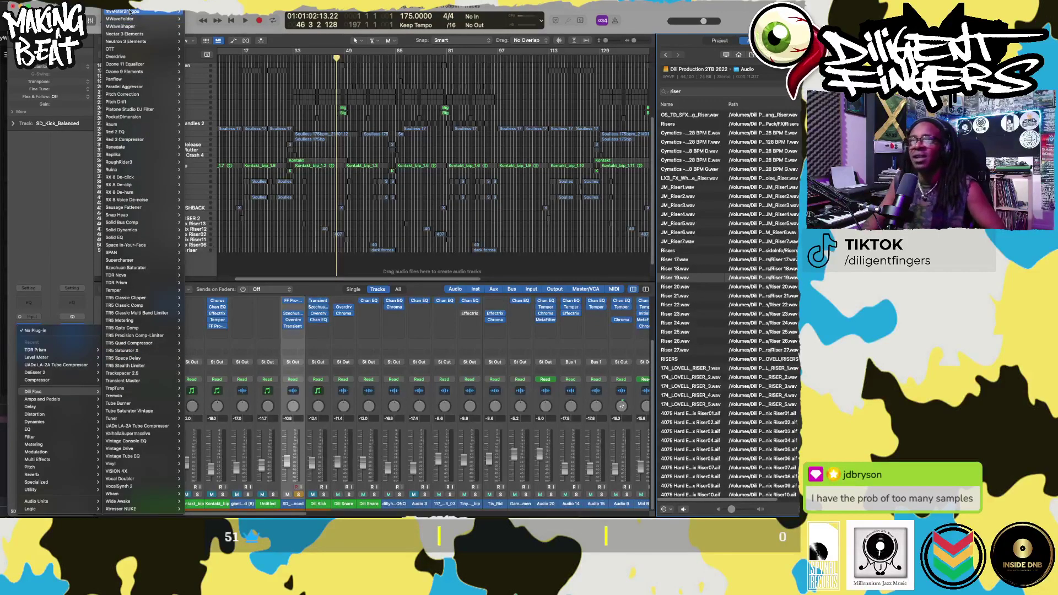
left_click(57, 243)
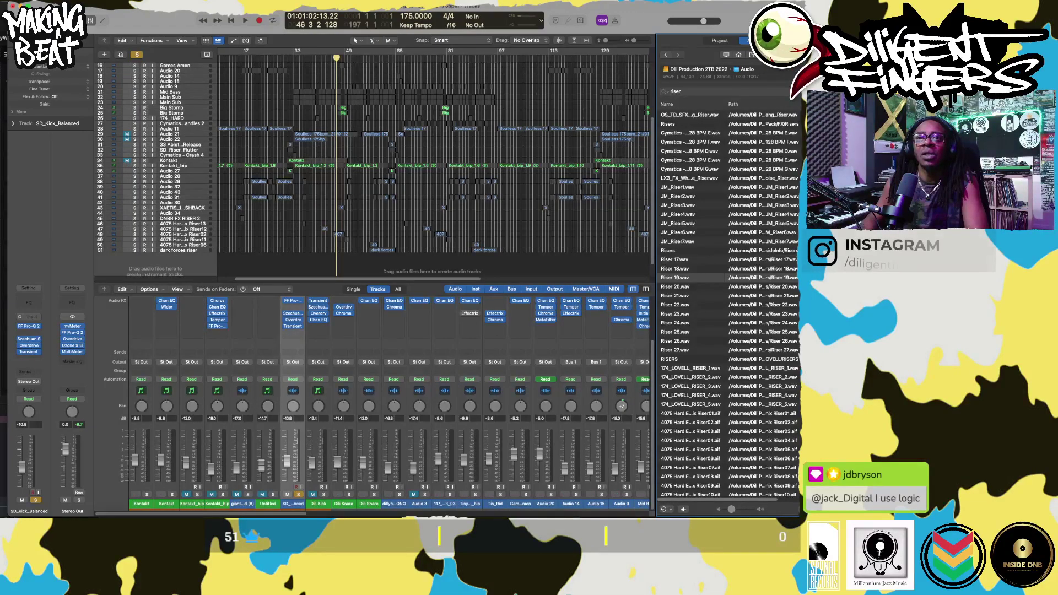
- Close the Soulless 175bpm project without saving and create a new project from the Mastering Temp template
left_click(162, 71)
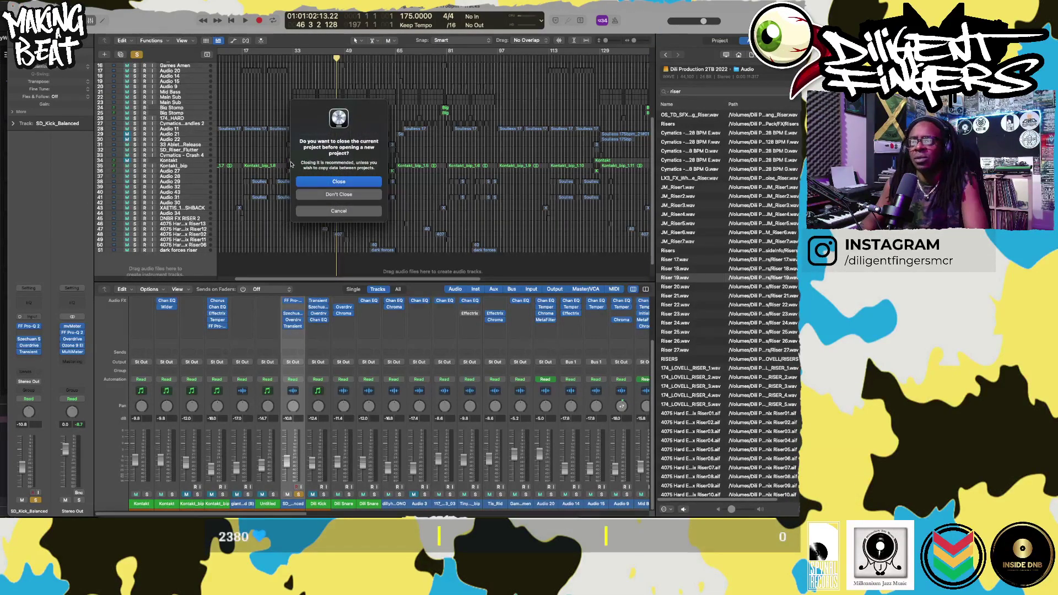
left_click(350, 182)
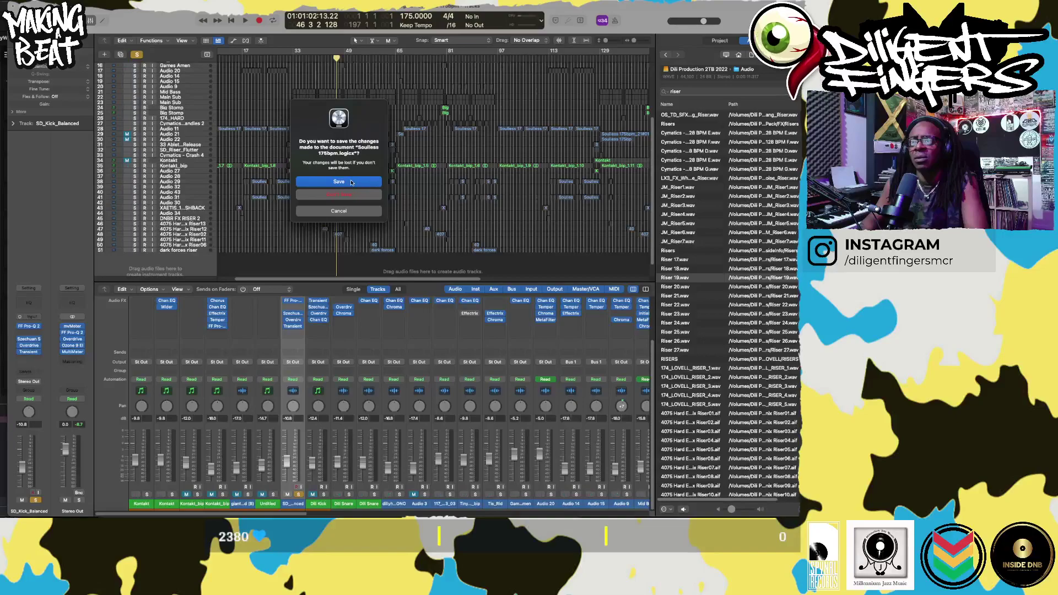
left_click(353, 196)
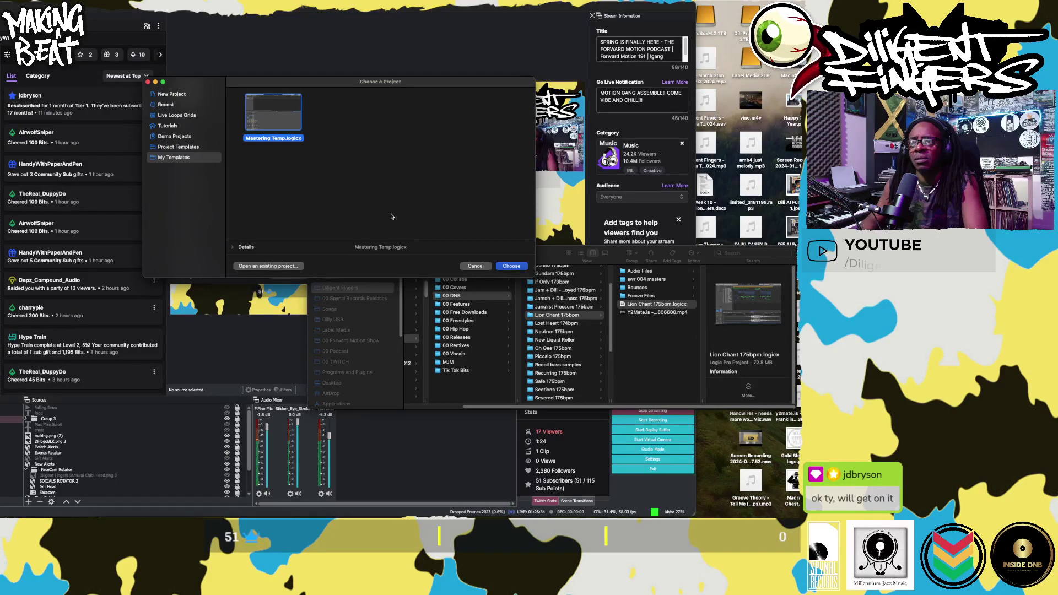
left_click(475, 267)
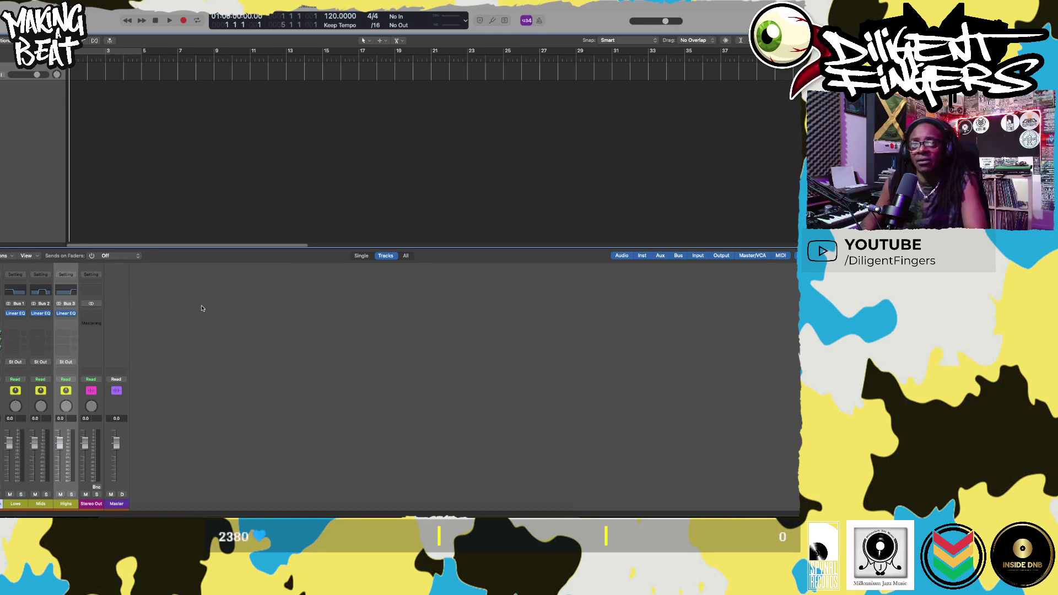
- Open the 2023 Amen Warfare folder inside the Lion Chant Bounces folder and widen the columns to read the pre-master file names
left_click(112, 529)
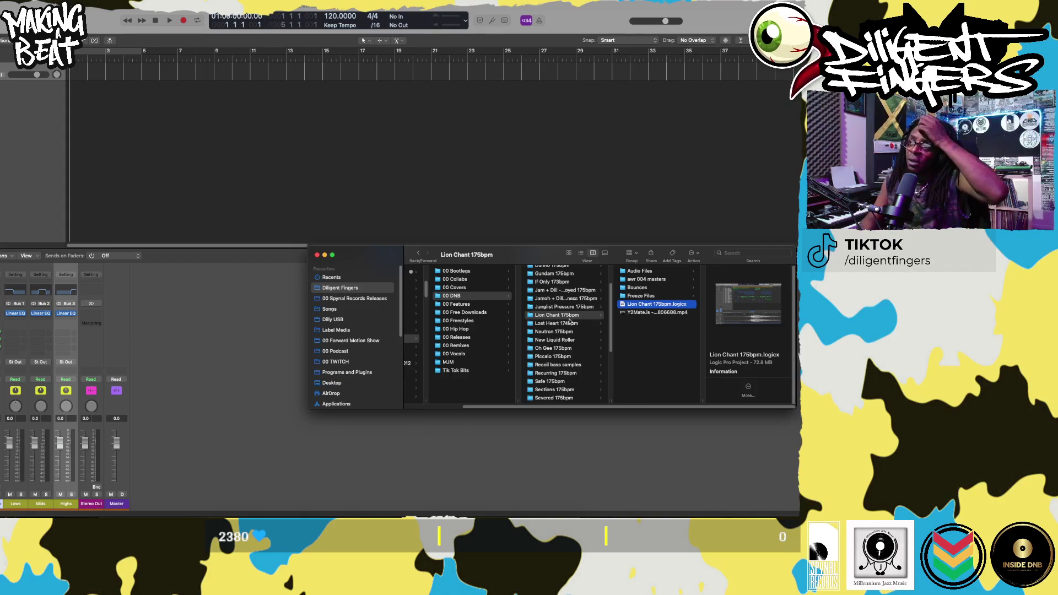
left_click(652, 288)
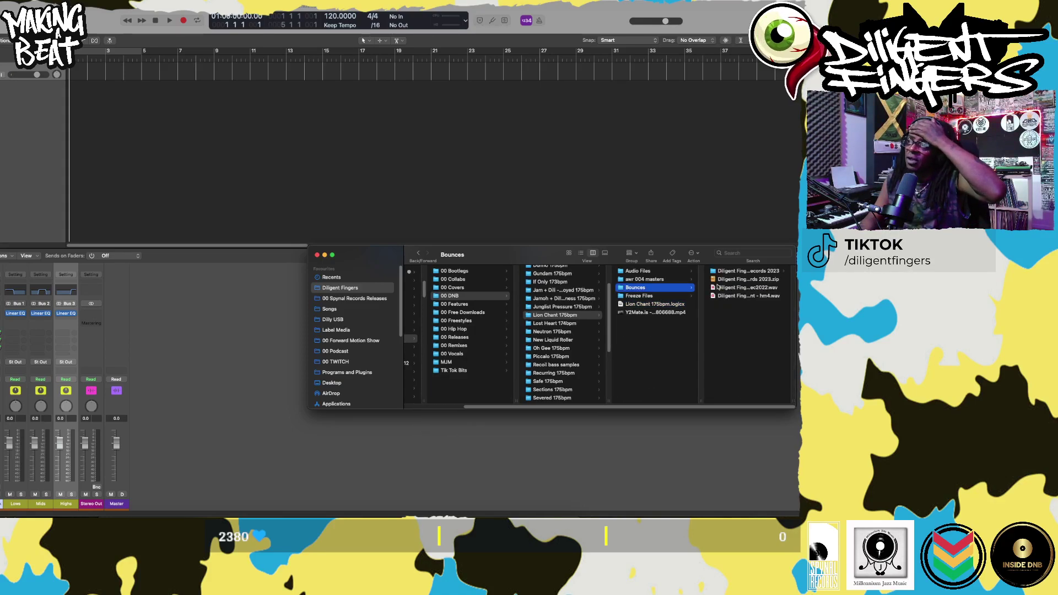
left_click(763, 272)
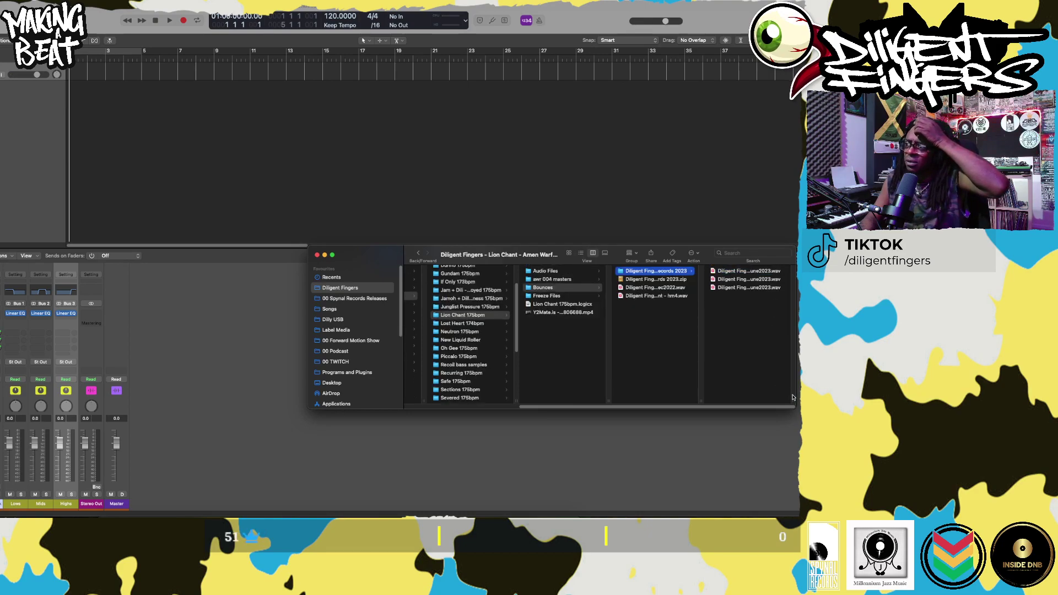
left_click_drag(794, 401, 800, 402)
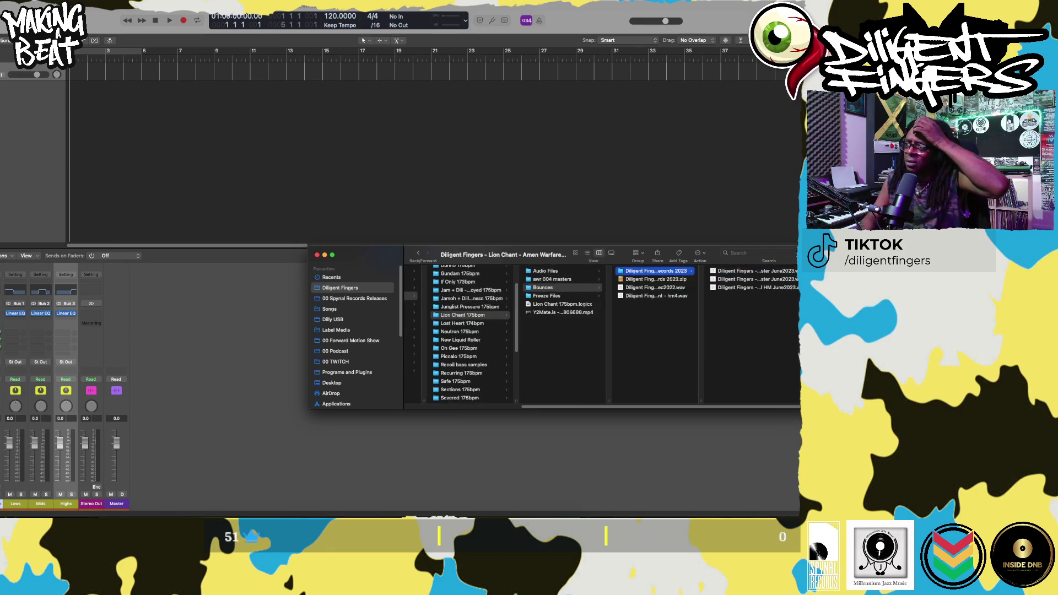
left_click_drag(700, 400, 670, 398)
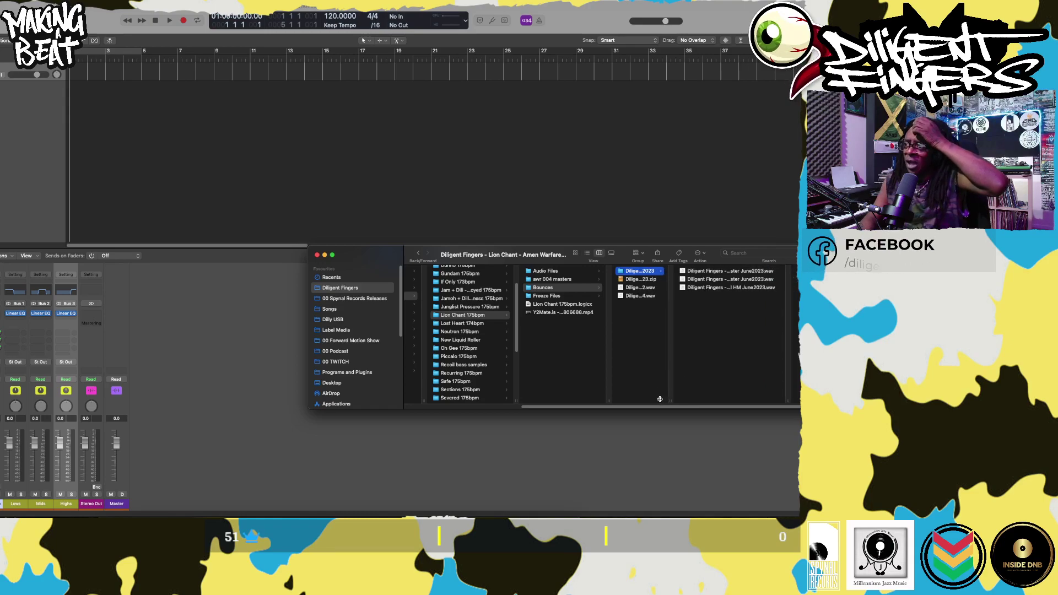
left_click_drag(789, 400, 800, 400)
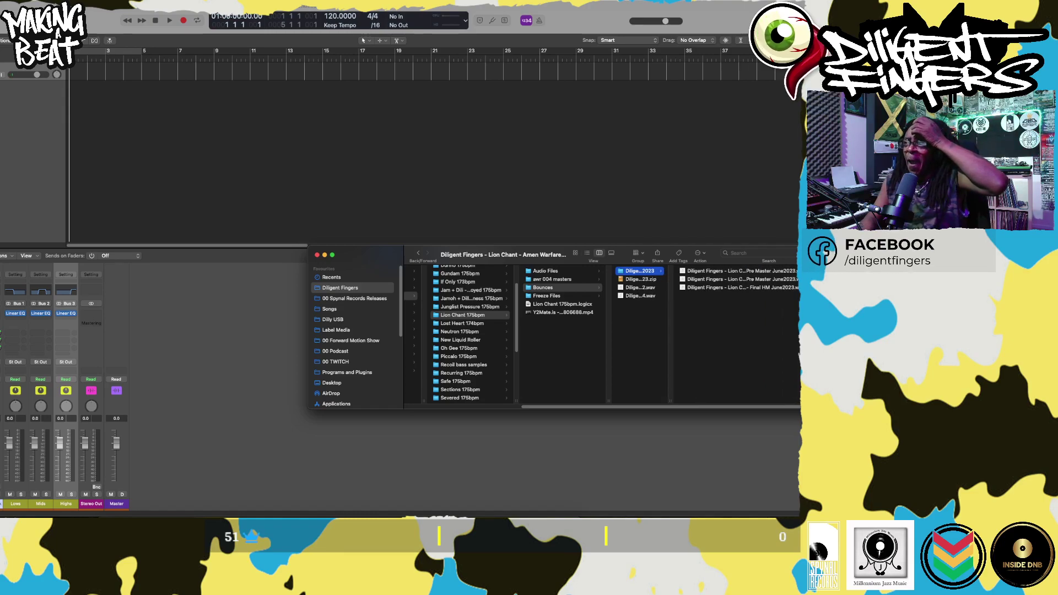
left_click(743, 280)
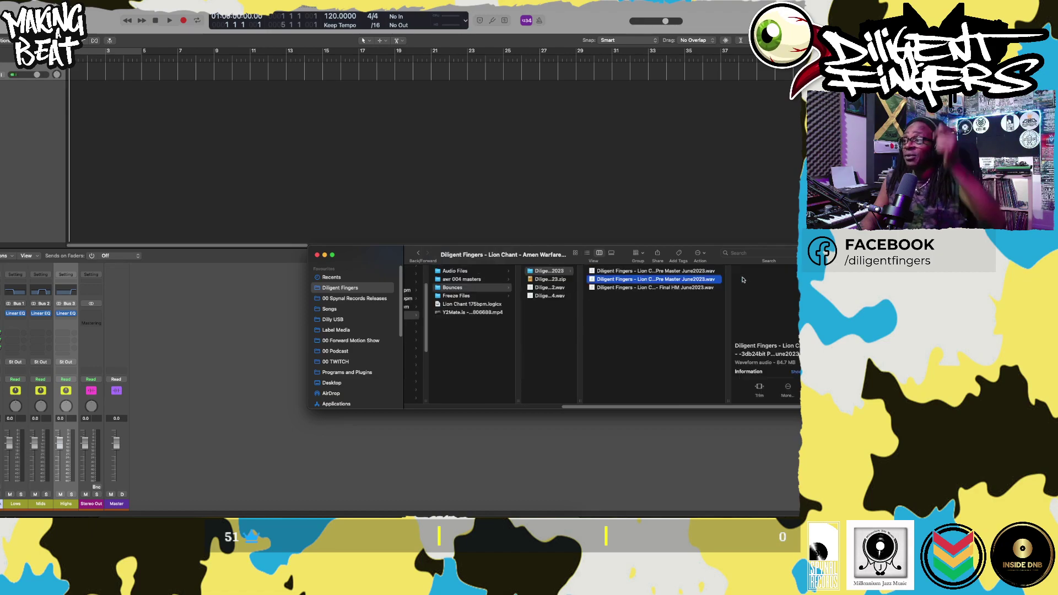
- Place the Lion Chant -3db Pre Master June2023 WAV on the Stem Track at bar 1 and import its tempo information
left_click(652, 272)
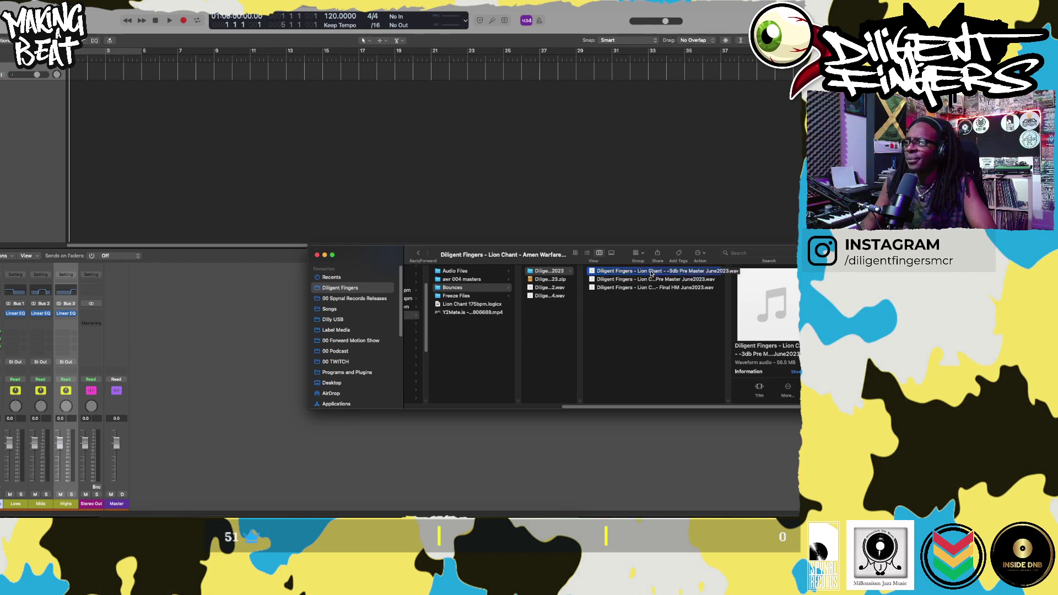
left_click_drag(650, 273, 76, 67)
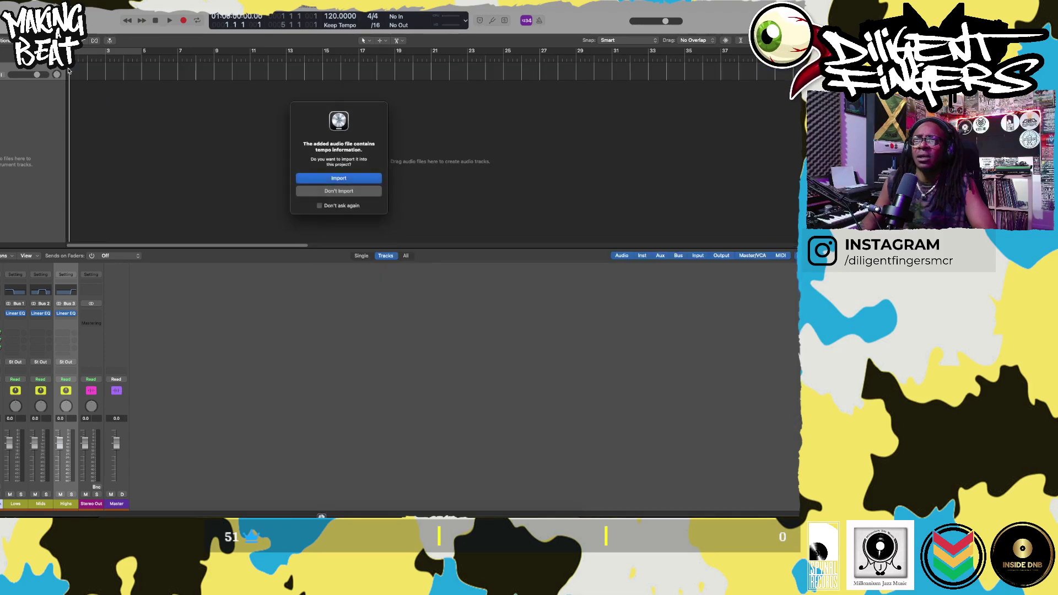
left_click(362, 182)
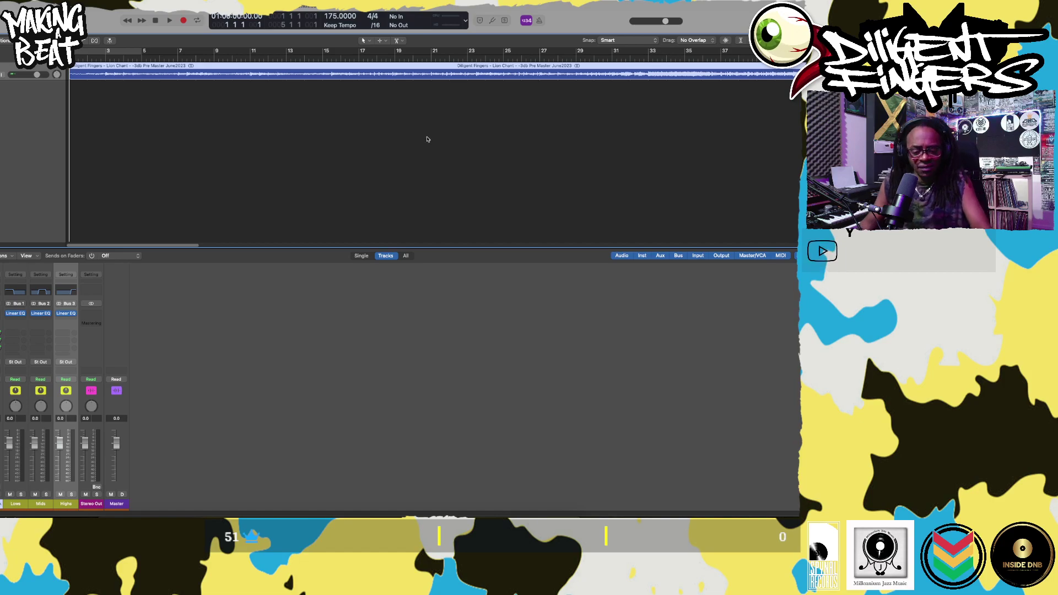
- Fit the whole song in the arrangement, play it from the start, and solo the Highs and Mids channels in turn
key("super+Left")
key("super+Left")
key("super+Left")
key("super+Left")
key("super+Left")
key("space")
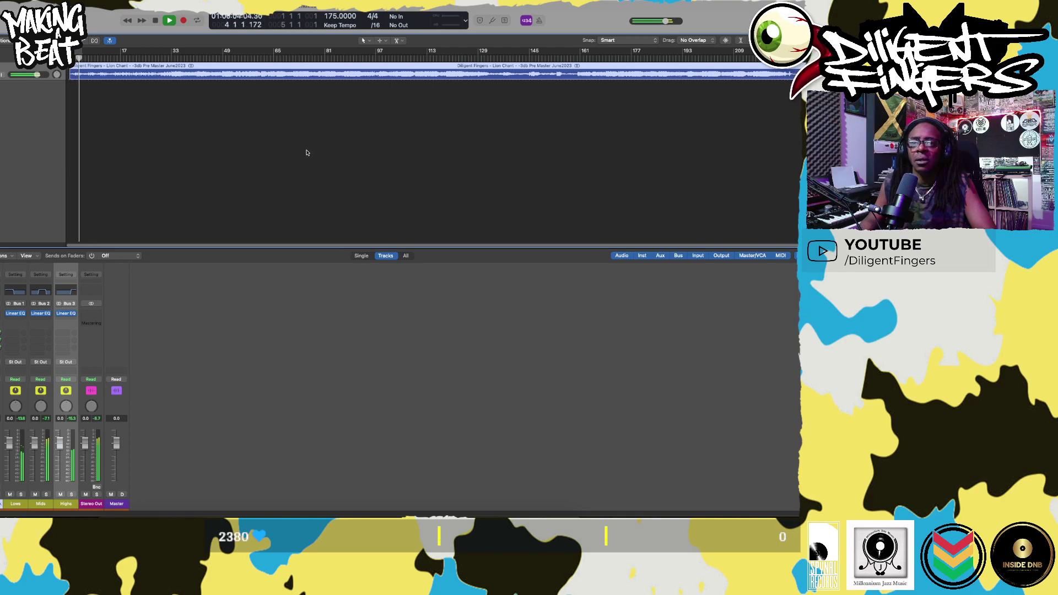
left_click(72, 494)
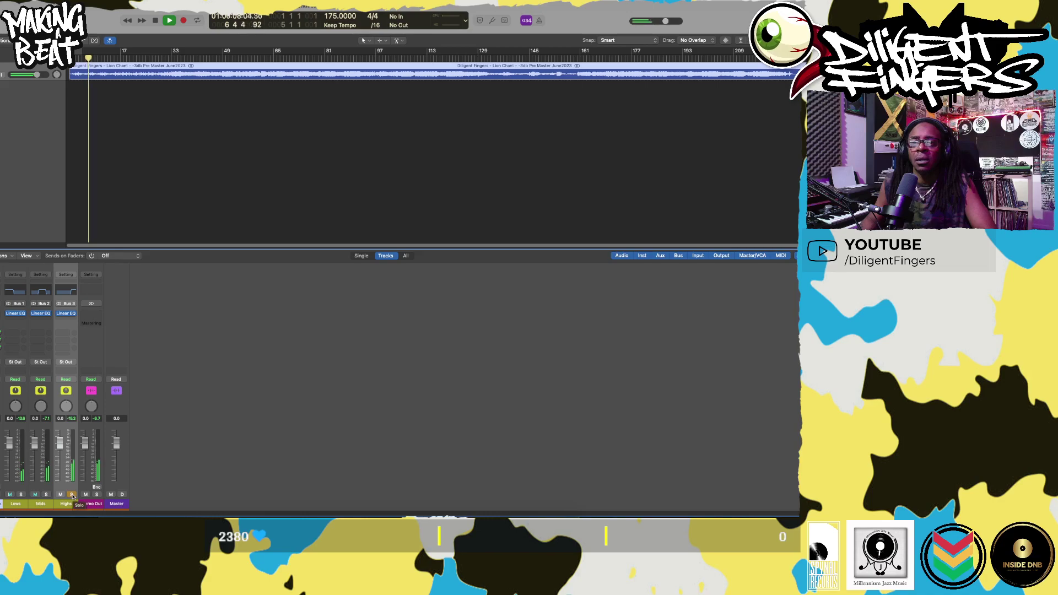
left_click(72, 494)
left_click(46, 495)
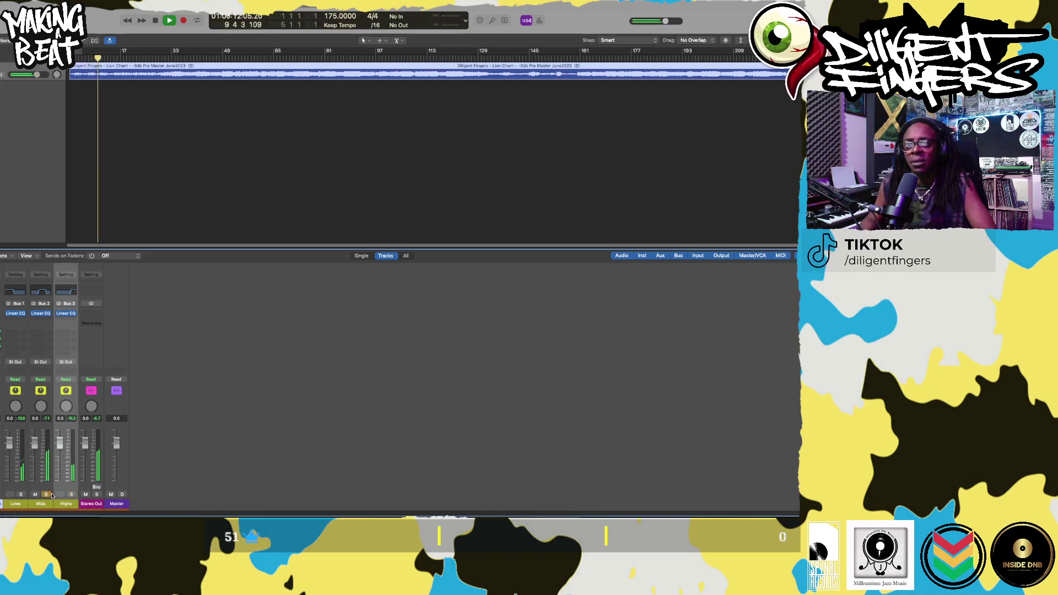
left_click(46, 495)
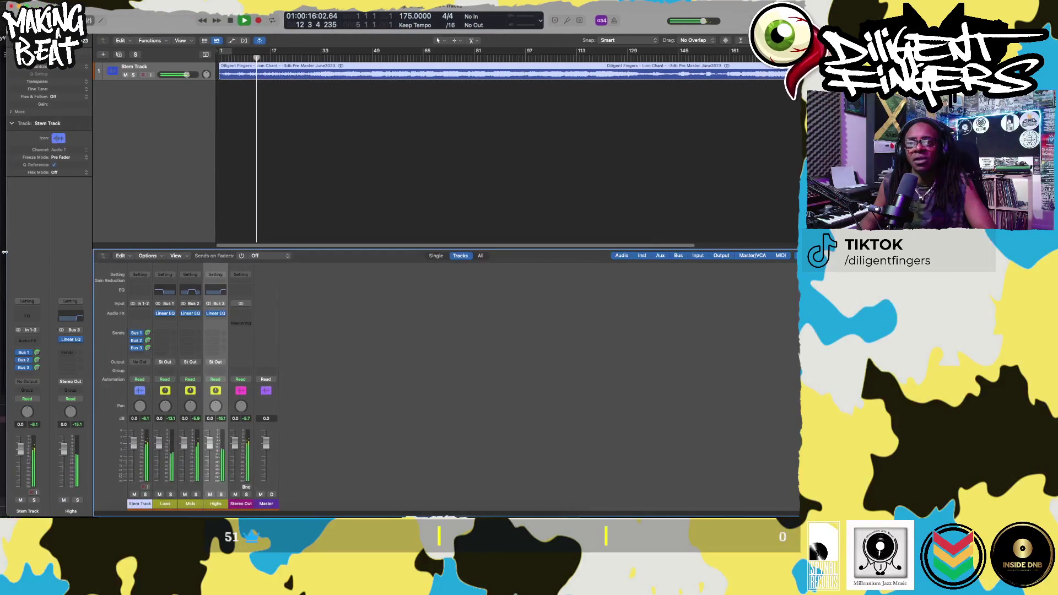
- Compare the Highs, Lows and Mids bands by soloing them during playback, ending with every solo off and playback stopped
left_click(215, 495)
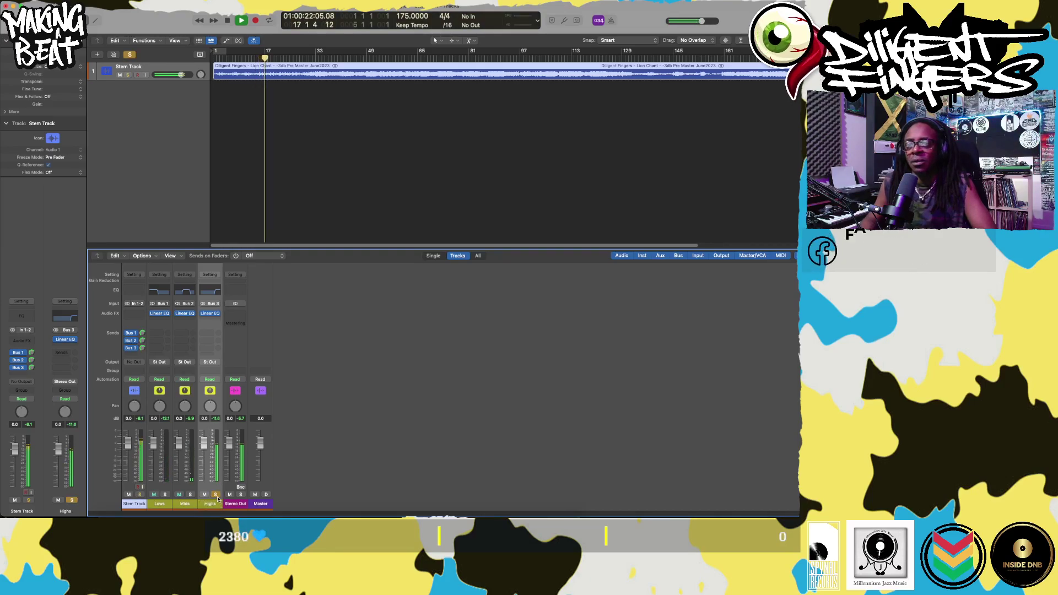
left_click(215, 495)
left_click(216, 495)
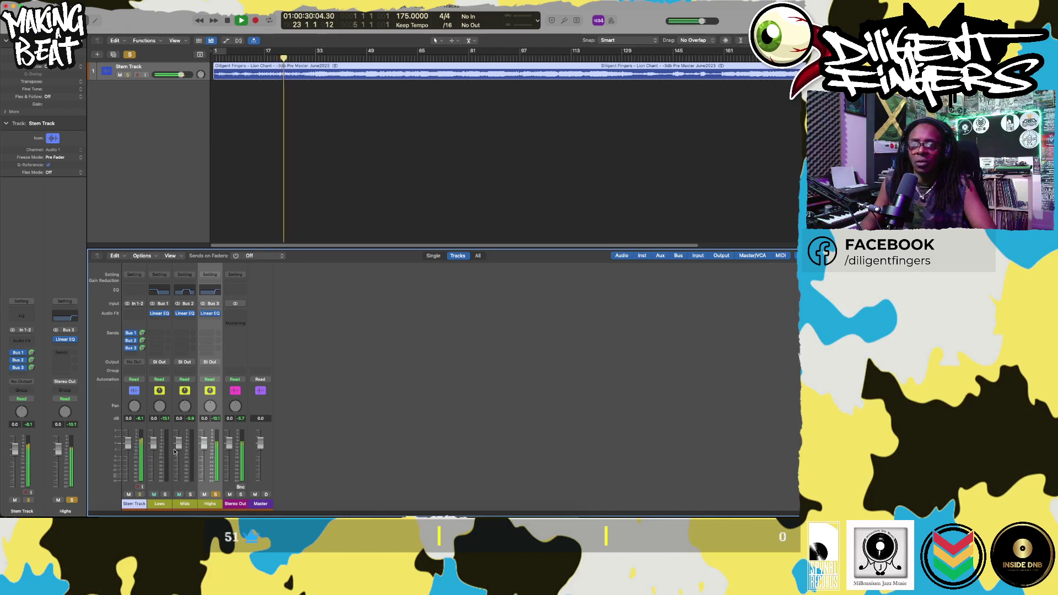
left_click(165, 494, "alt")
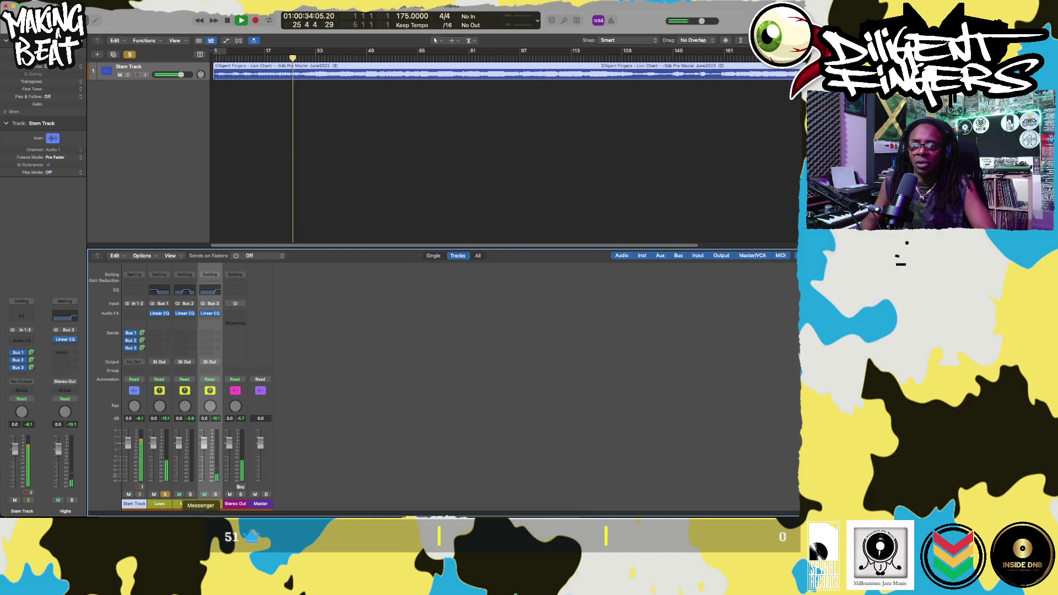
left_click(191, 495, "alt")
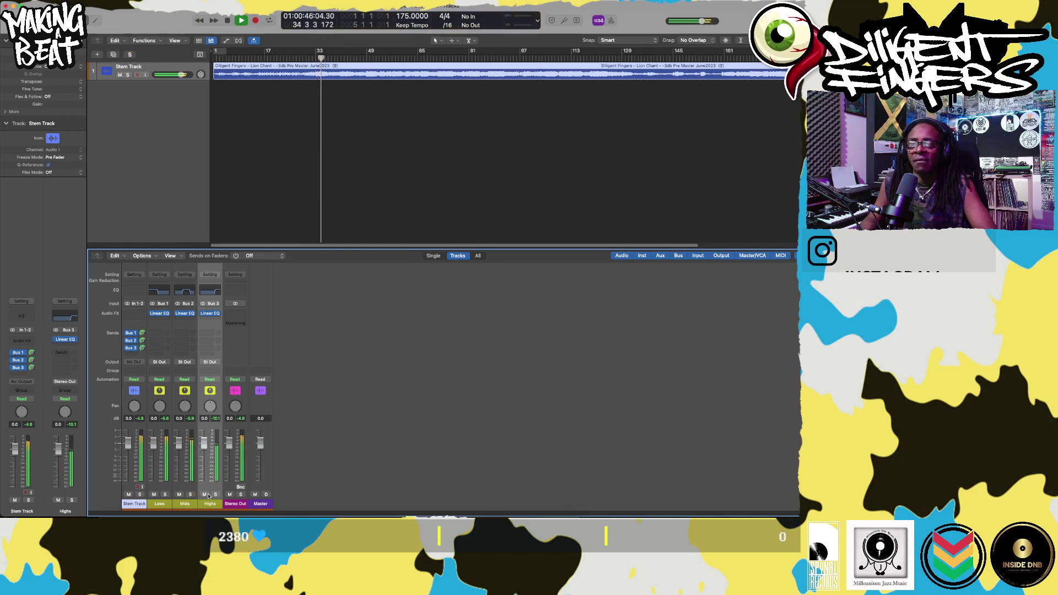
left_click(215, 495)
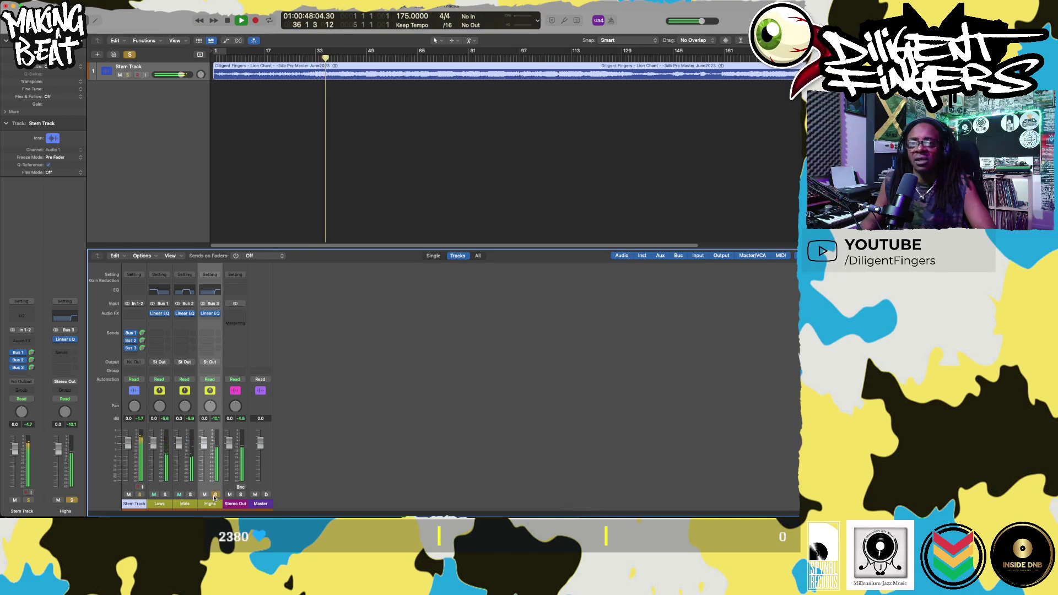
left_click(214, 496)
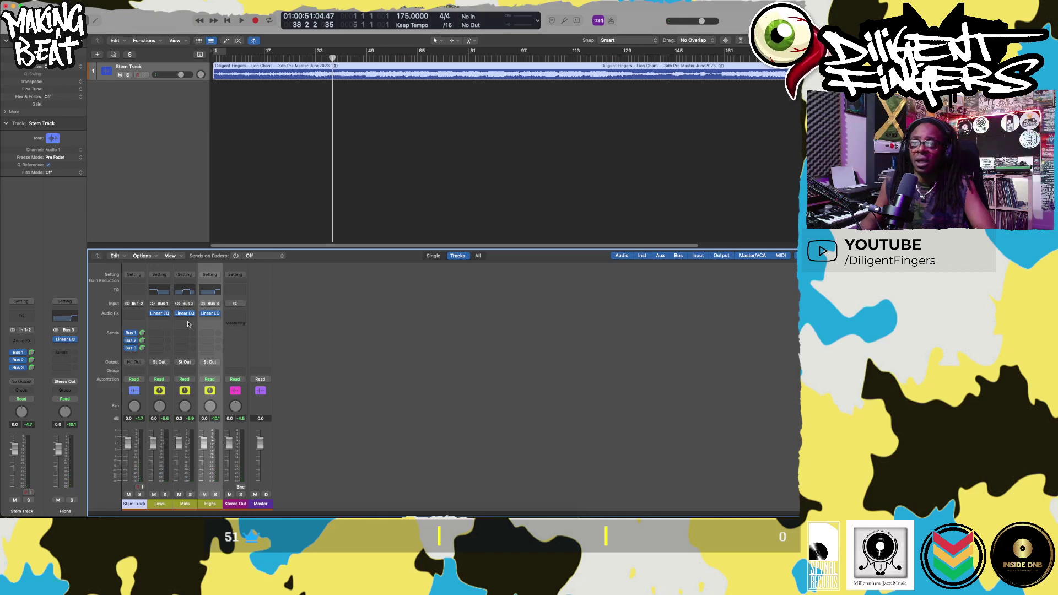
- View the plug-in choices for the Mids channel's empty insert slot without adding one, and play a short passage from bar 38
left_click(187, 321)
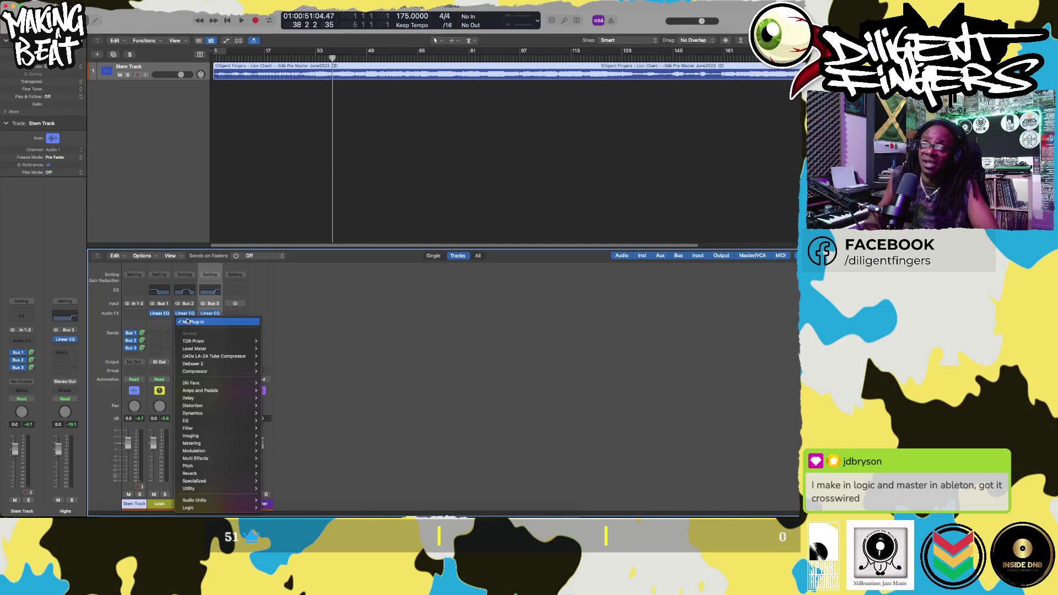
left_click(362, 352)
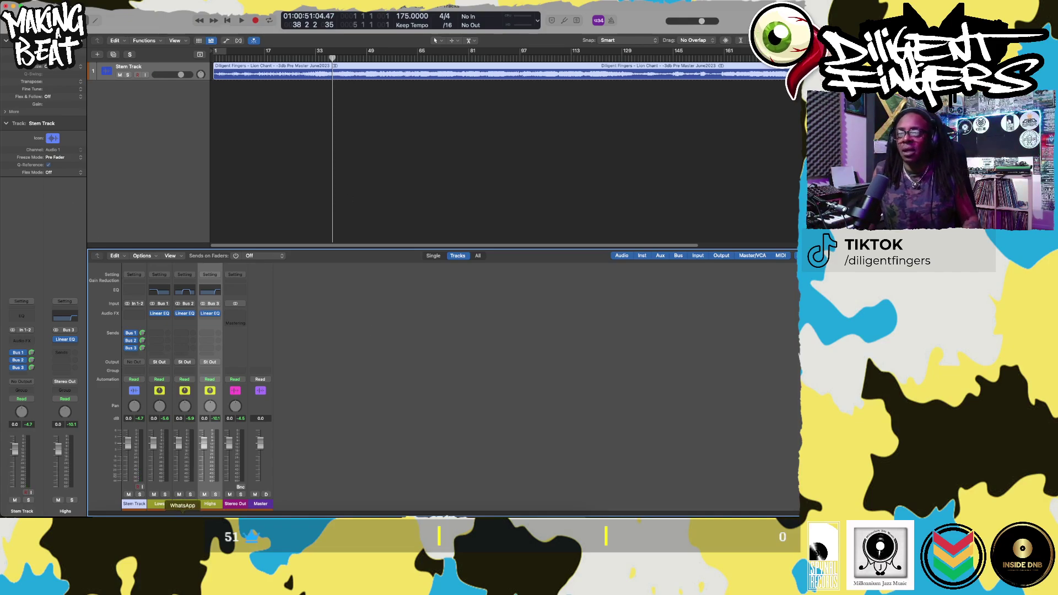
key("space")
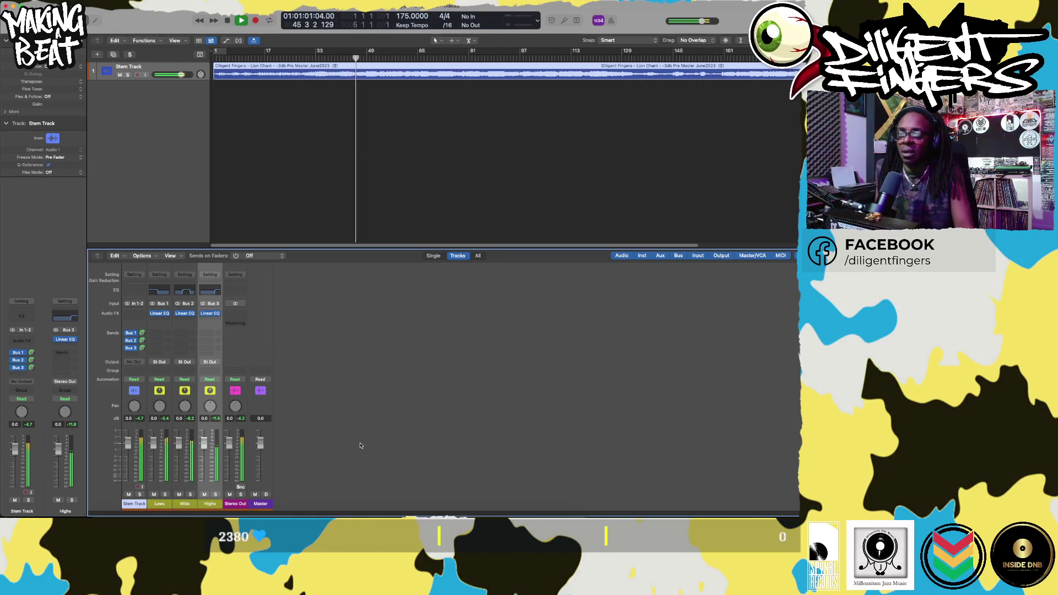
key("space")
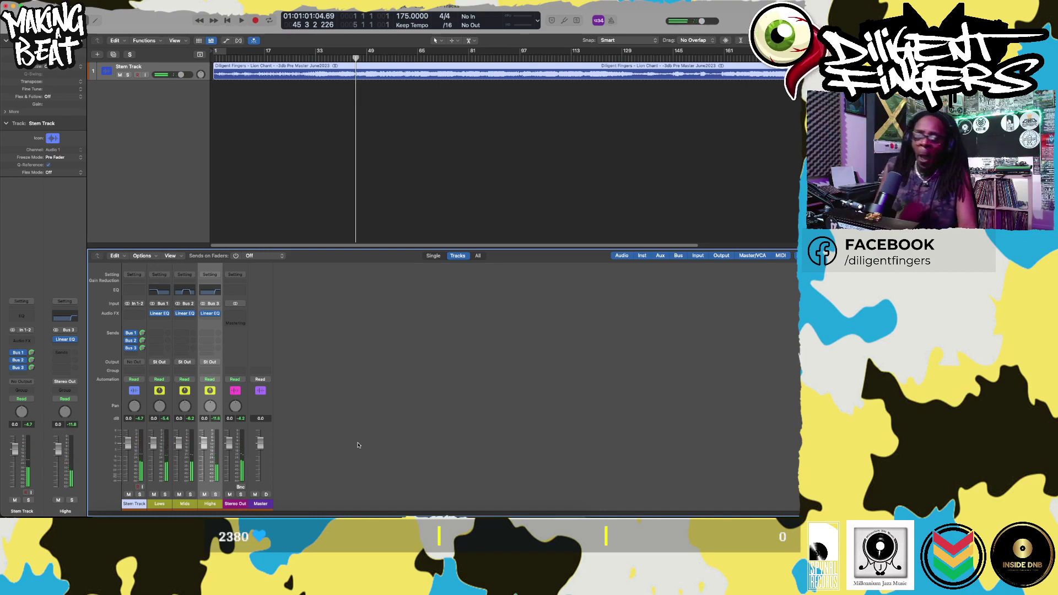
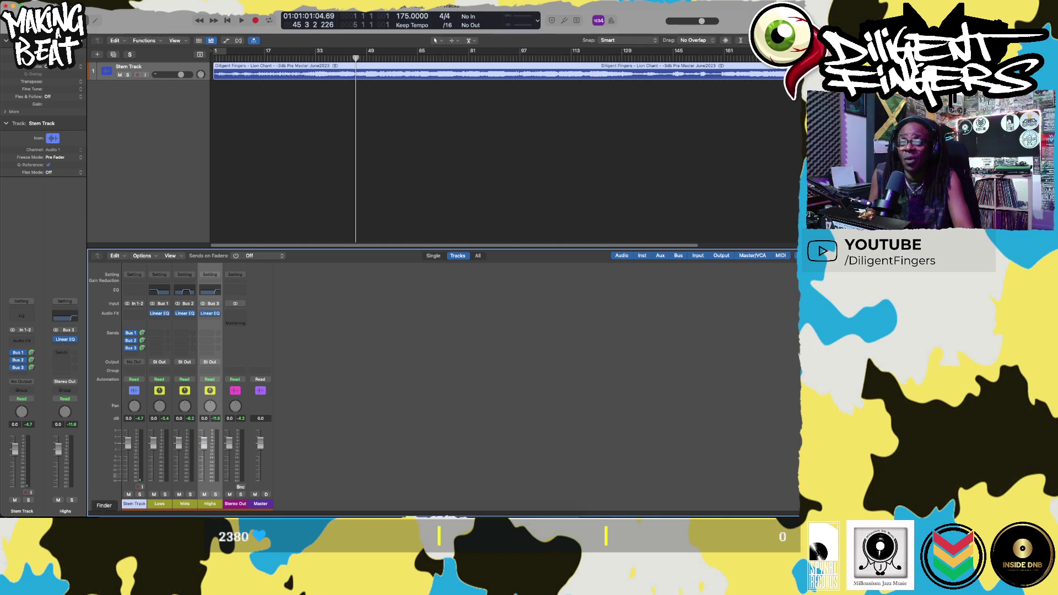
- Open the Lion Chant 175bpm.logicx project from its folder, closing the current mastering project
left_click(120, 521)
scroll(462, 292, "left", 5)
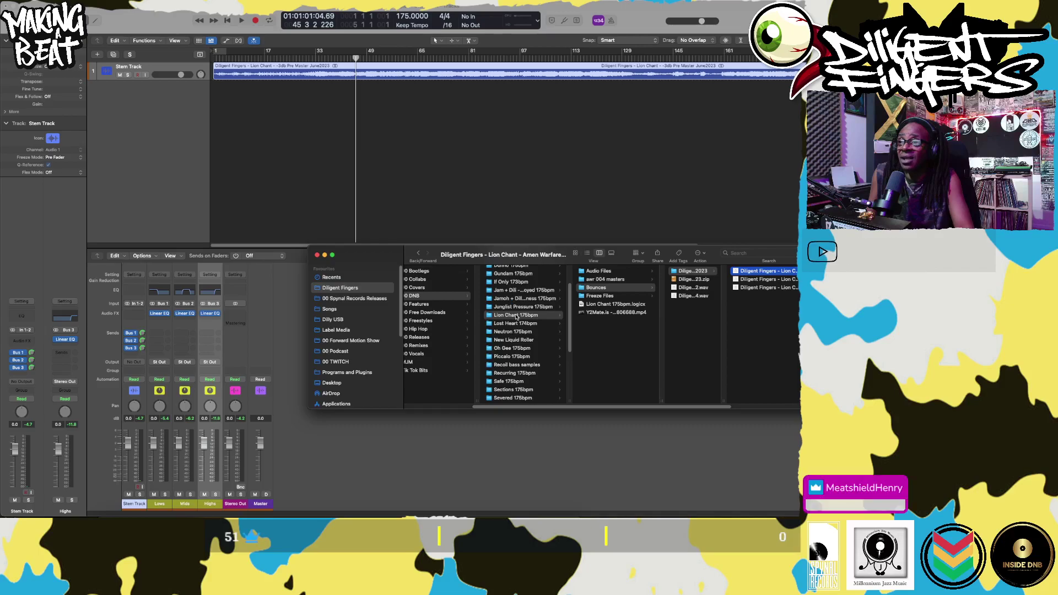
left_click(621, 304)
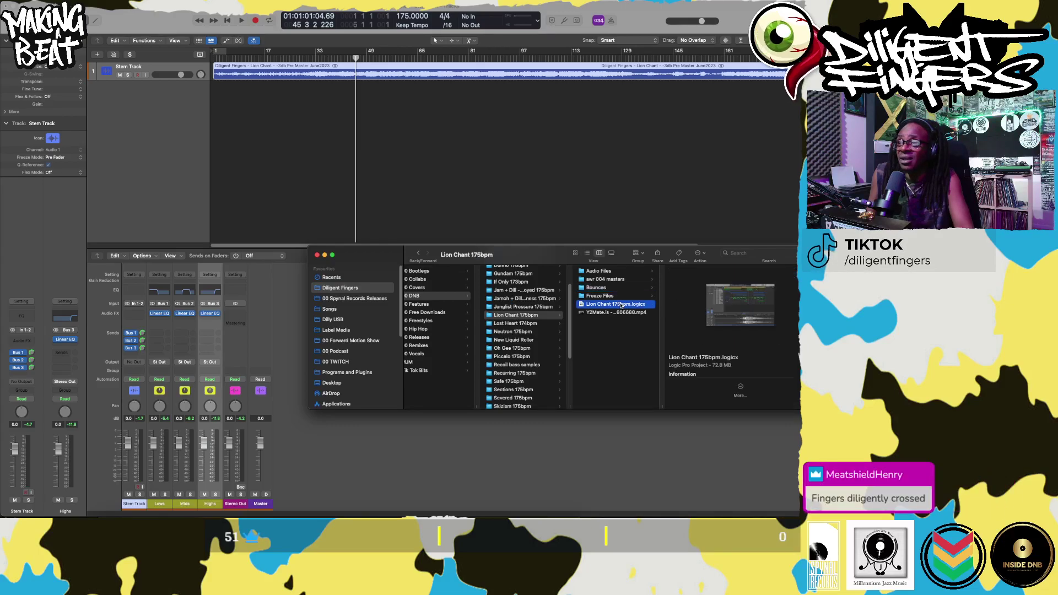
double_click(622, 304)
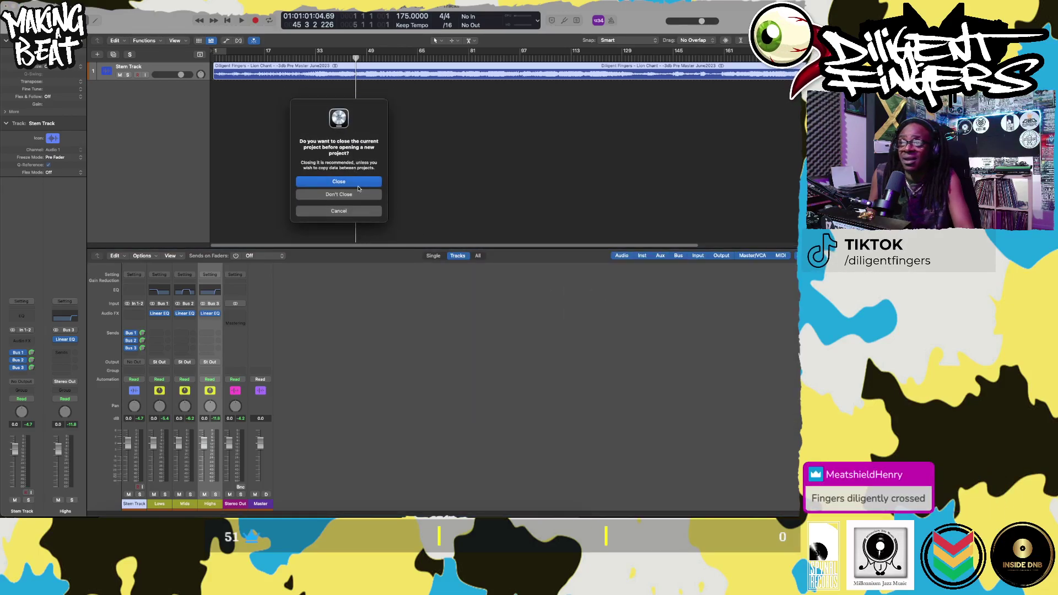
left_click(339, 182)
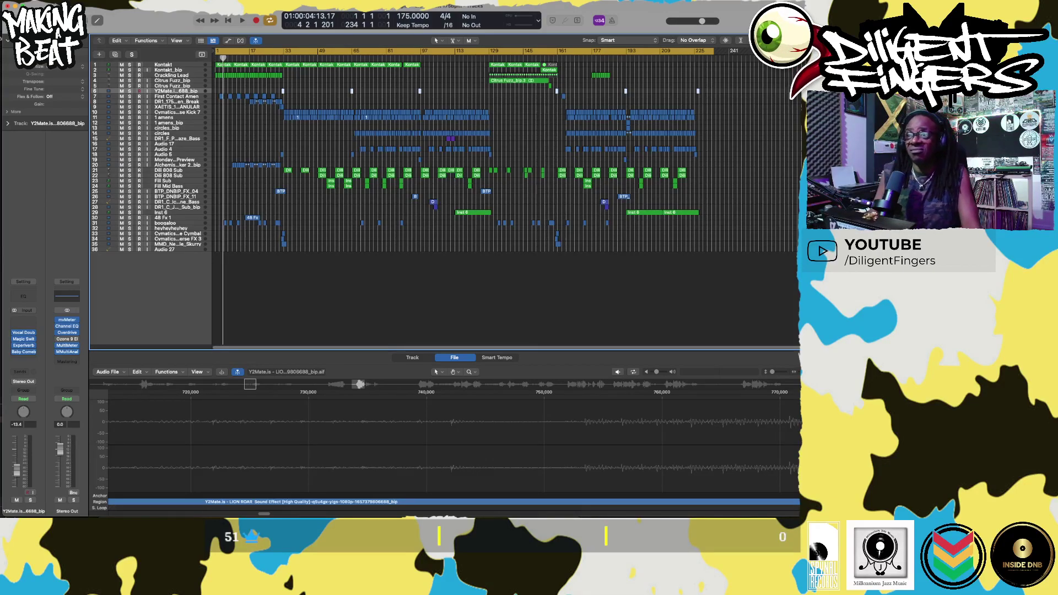
- Play the Lion Chant arrangement from the beginning through its first eight bars and stop
key("Return")
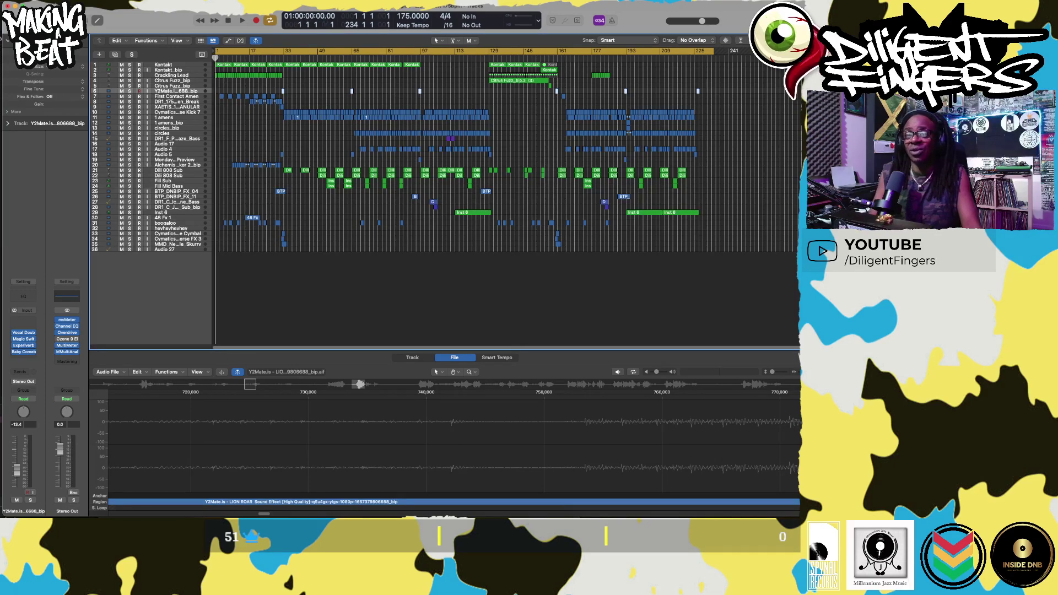
key("space")
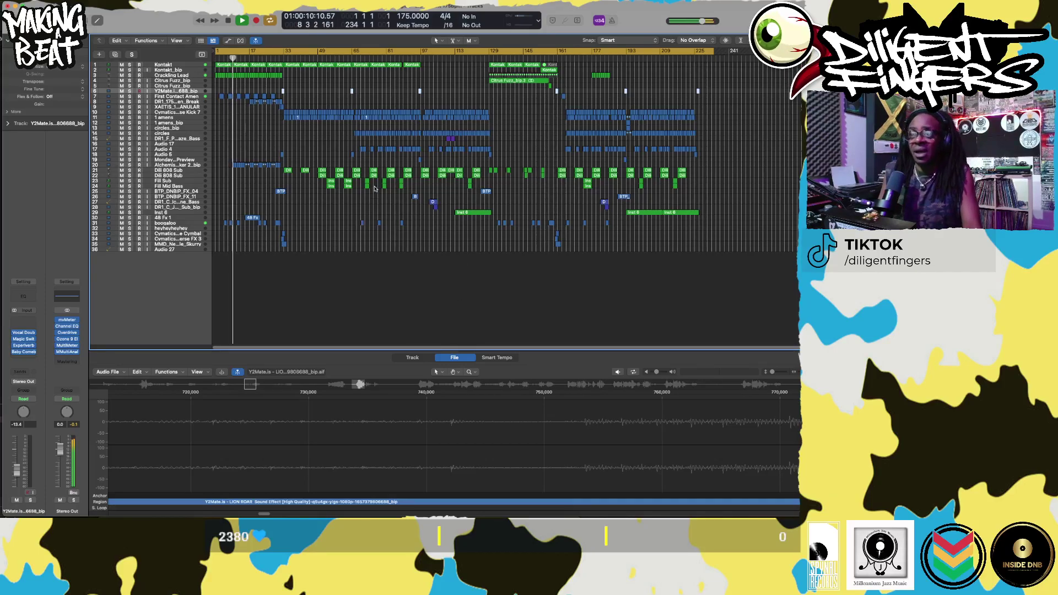
key("space")
- Examine the chopped regions on the 1 amens and Cymatics - House Kick 7 tracks from bar 33 onward
key("super+Down")
key("super+Down")
key("super+Down")
key("super+Down")
key("super+Down")
key("super+Down")
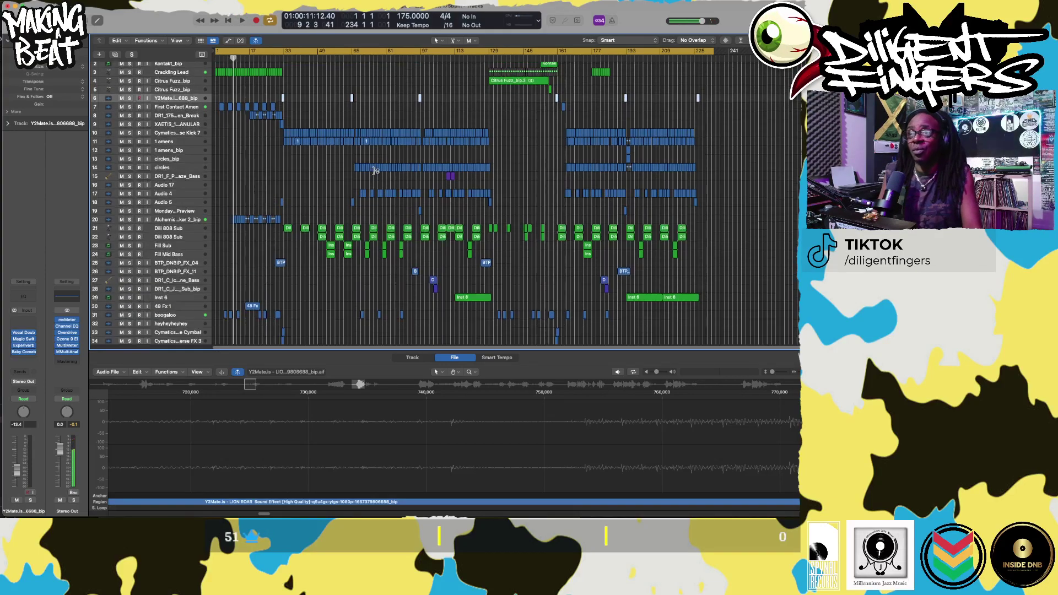
scroll(379, 175, "down", 6)
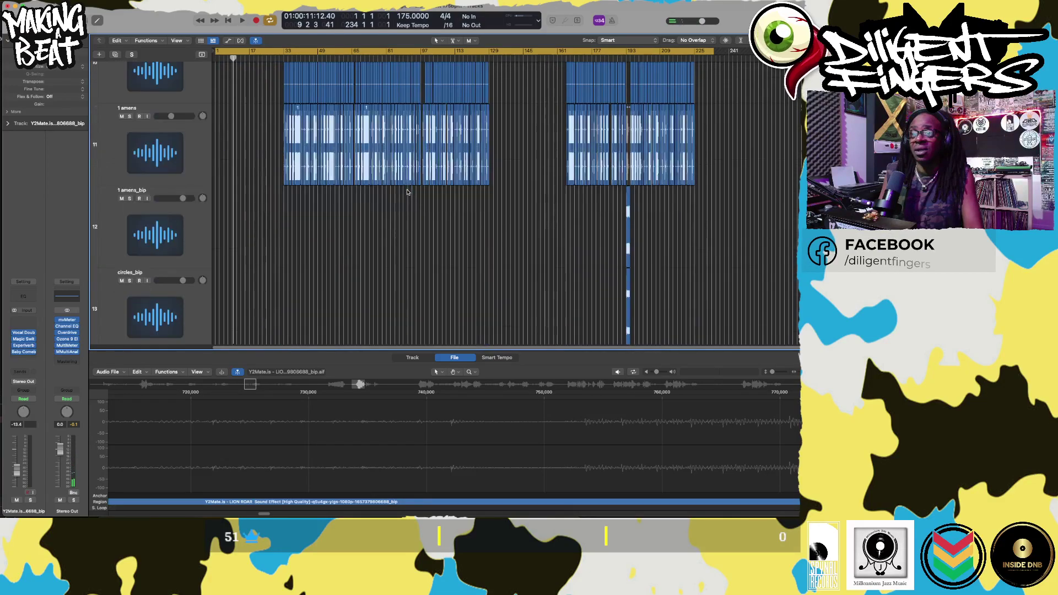
scroll(410, 190, "up", 10)
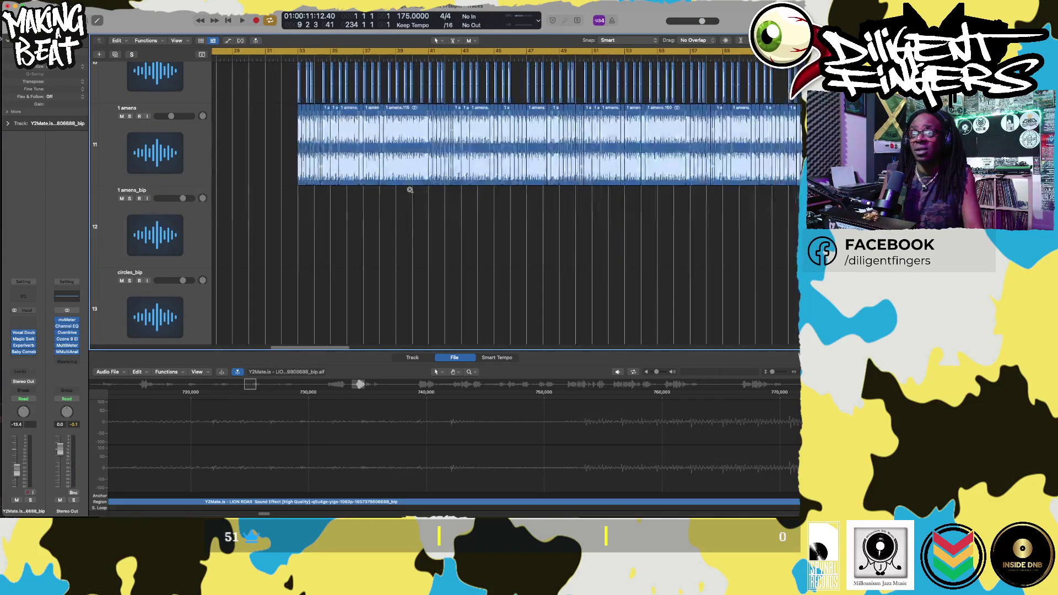
key("super+Up")
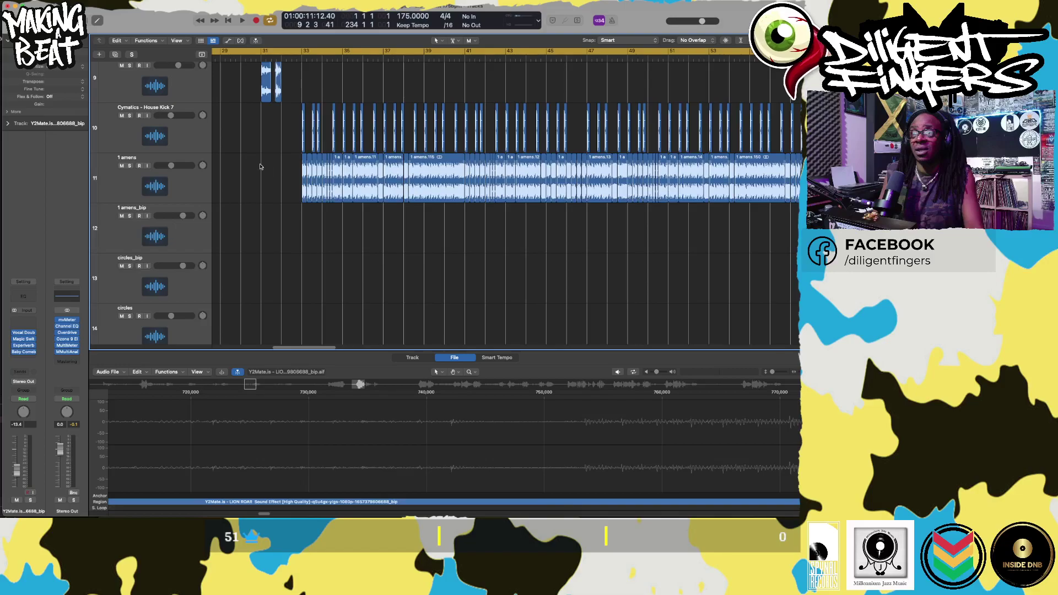
- Inspect how the Cymatics - House Kick 7 hits line up with the chopped 1 amens regions from bar 33
scroll(374, 182, "up", 2)
scroll(371, 182, "up", 1)
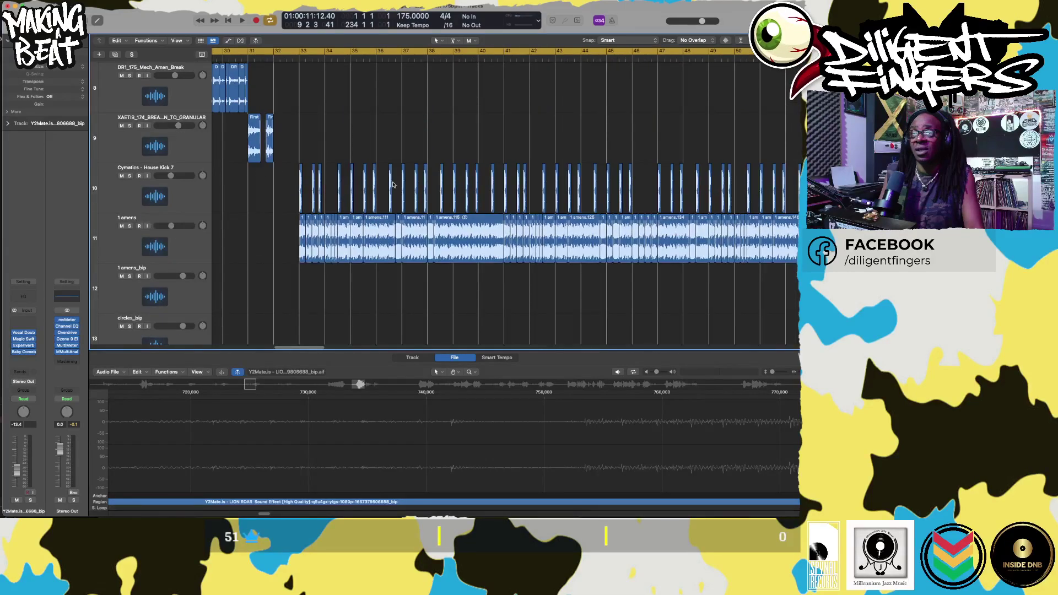
scroll(393, 185, "up", 5)
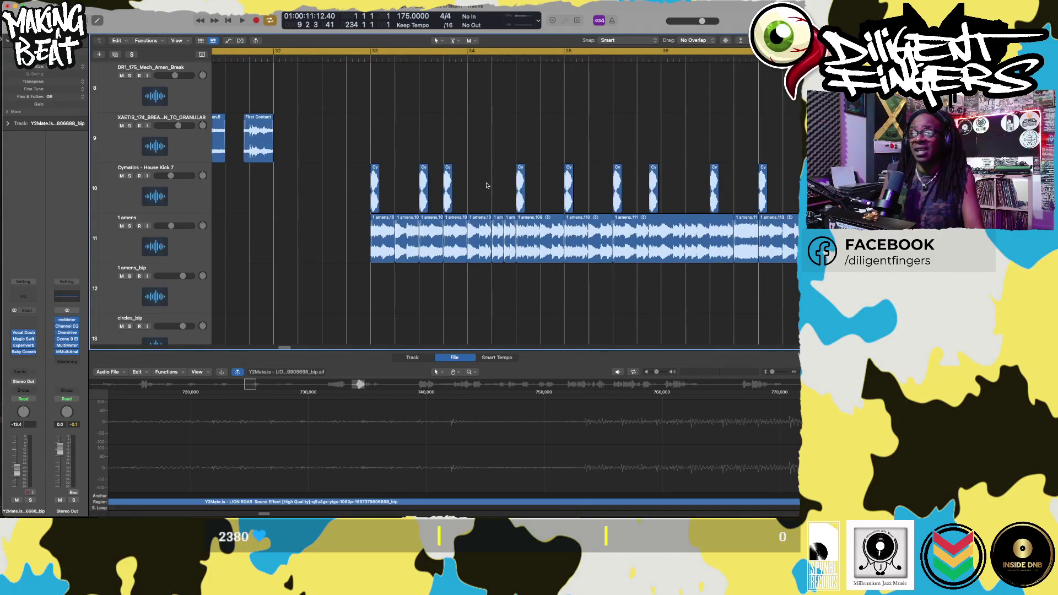
left_click(179, 182)
scroll(263, 208, "right", 3)
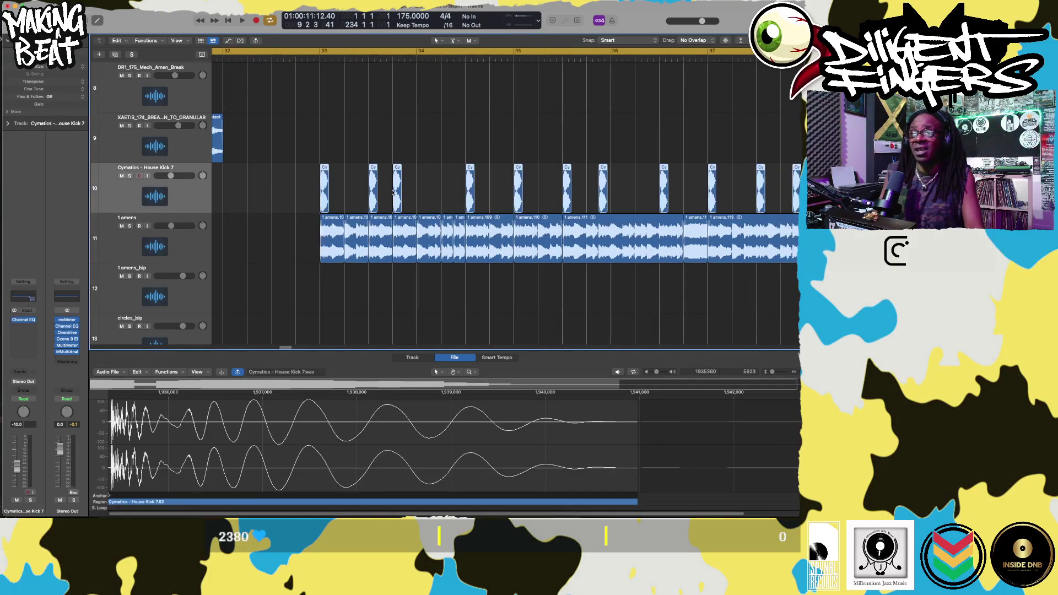
left_click(389, 253)
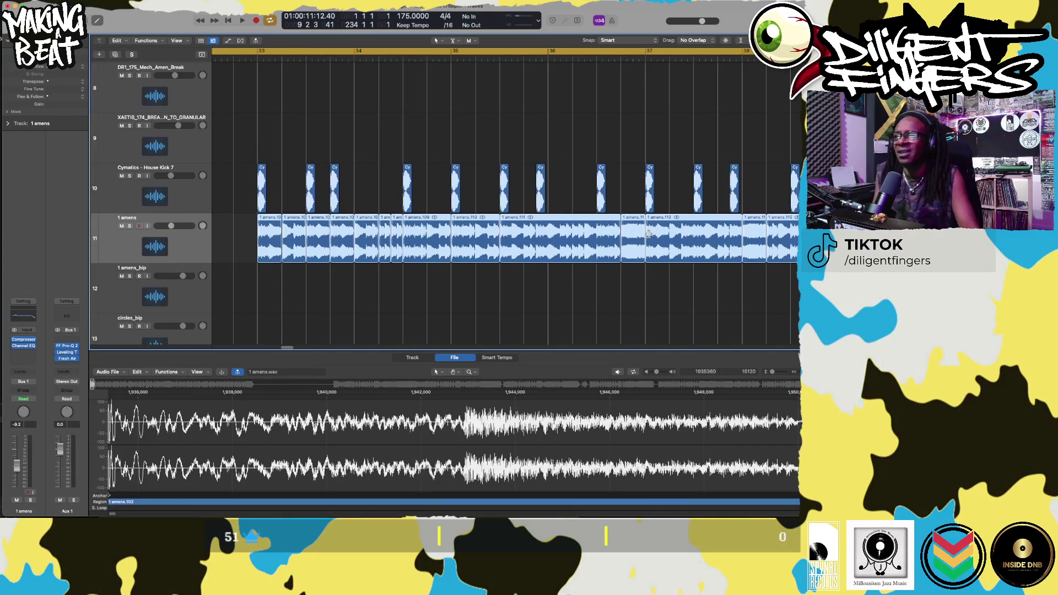
- Play the project from the beginning while surveying the DR1_175_Mech_Amen_Break regions and the build-up towards bar 33
key("Return")
key("space")
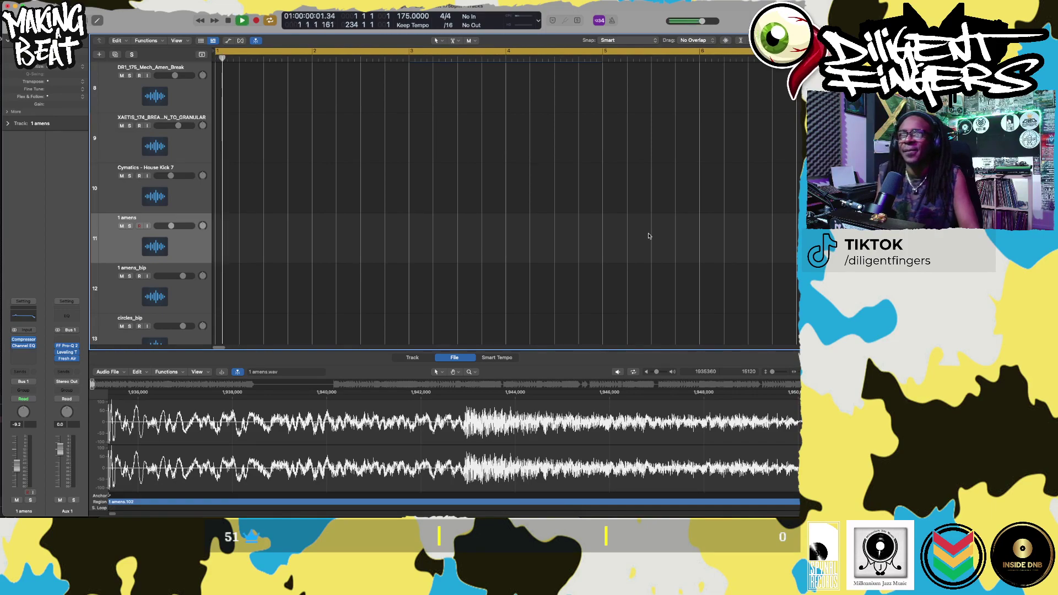
scroll(643, 236, "right", 15)
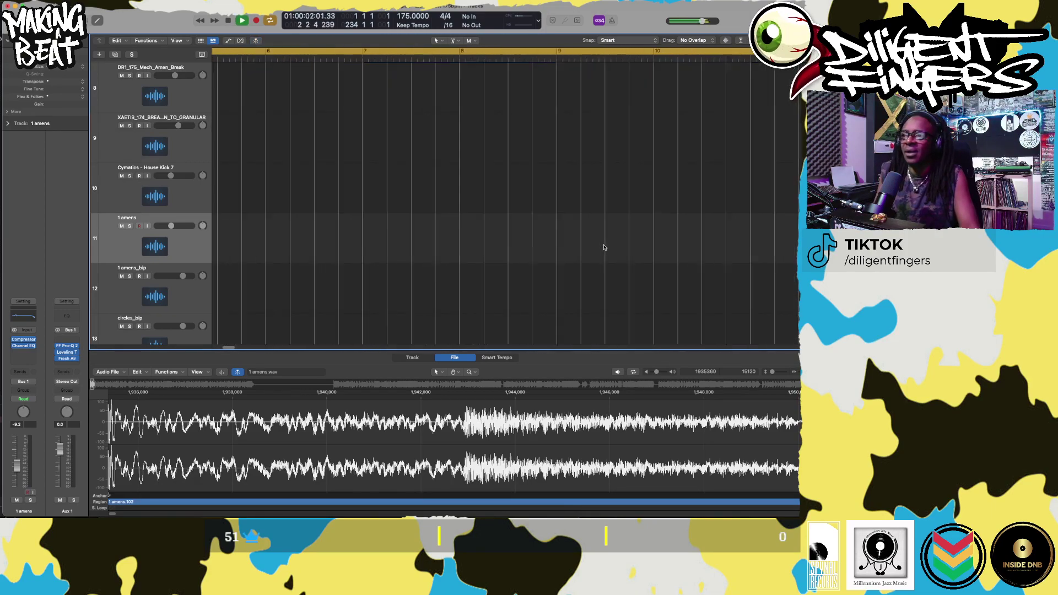
scroll(604, 248, "right", 12)
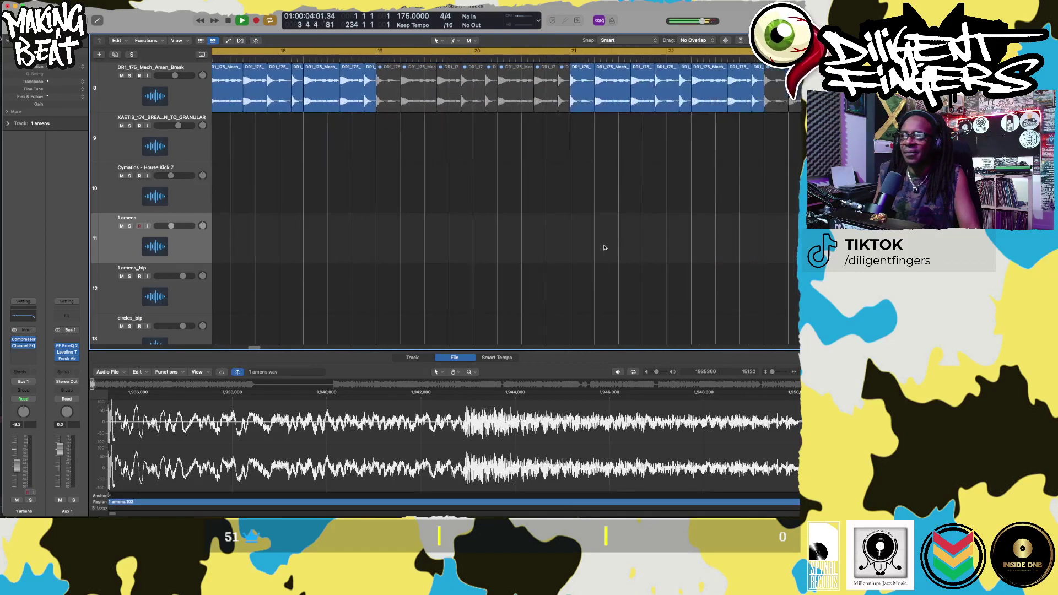
scroll(604, 248, "right", 2)
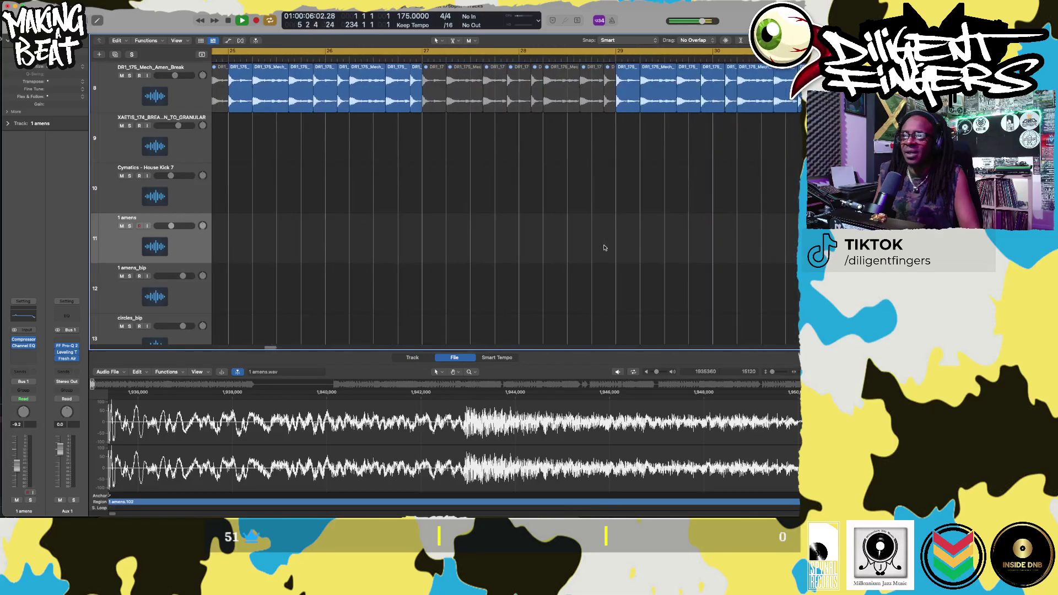
scroll(605, 248, "down", 6)
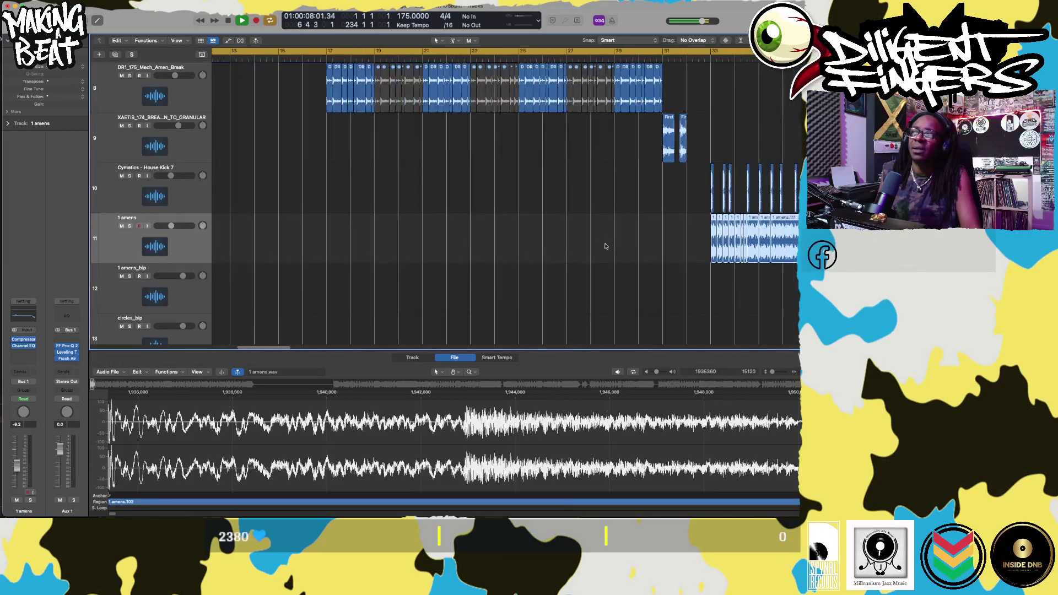
scroll(605, 246, "left", 12)
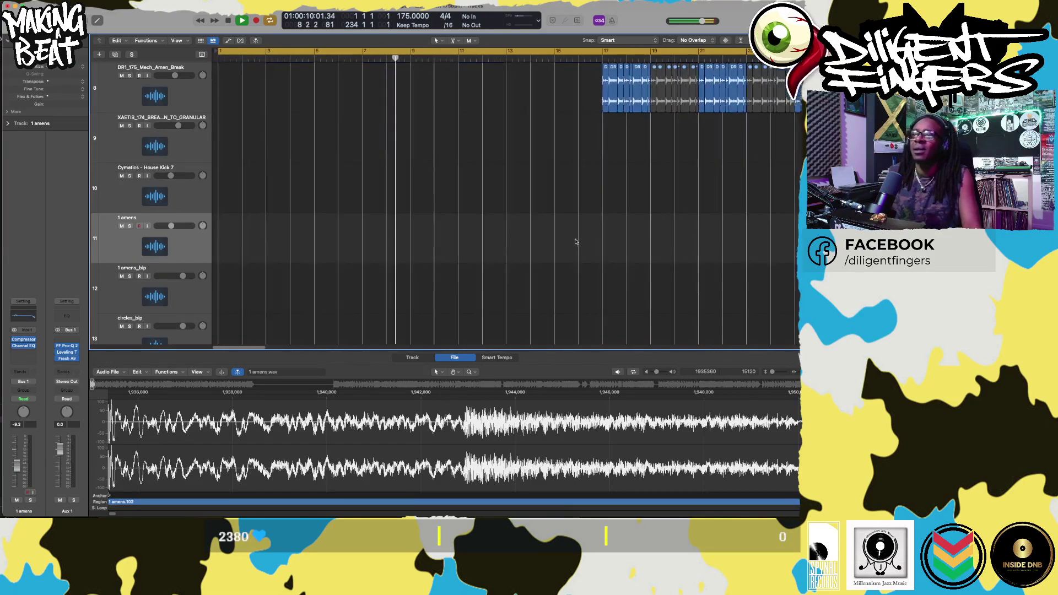
scroll(569, 244, "right", 15)
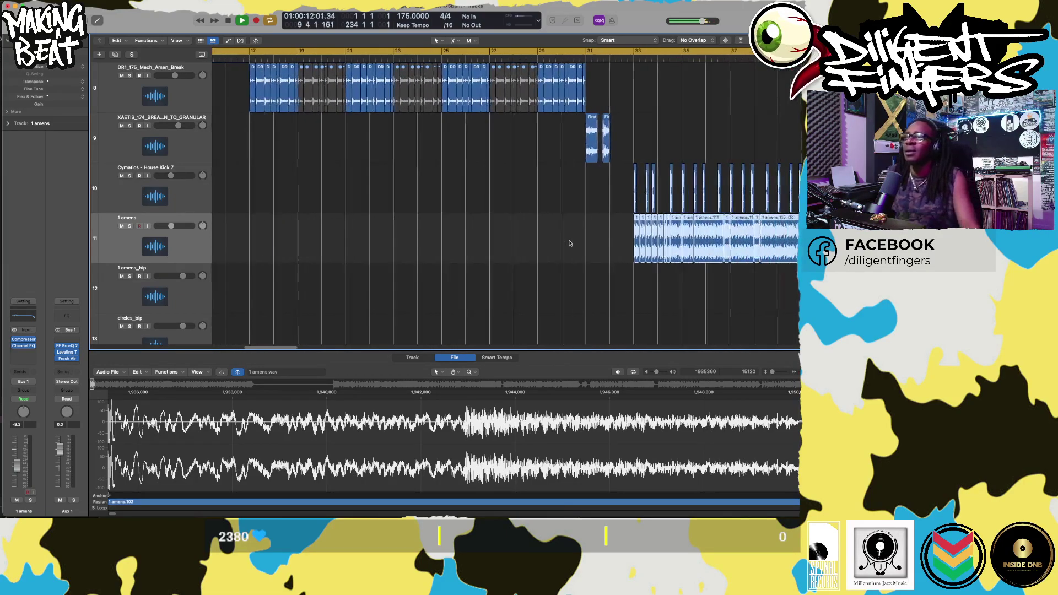
- Follow the playing intro across the Kontakt, Crackling Lead and First Contact Amen tracks up to the Mech Amen Break section
scroll(532, 245, "up", 4)
scroll(532, 244, "left", 14)
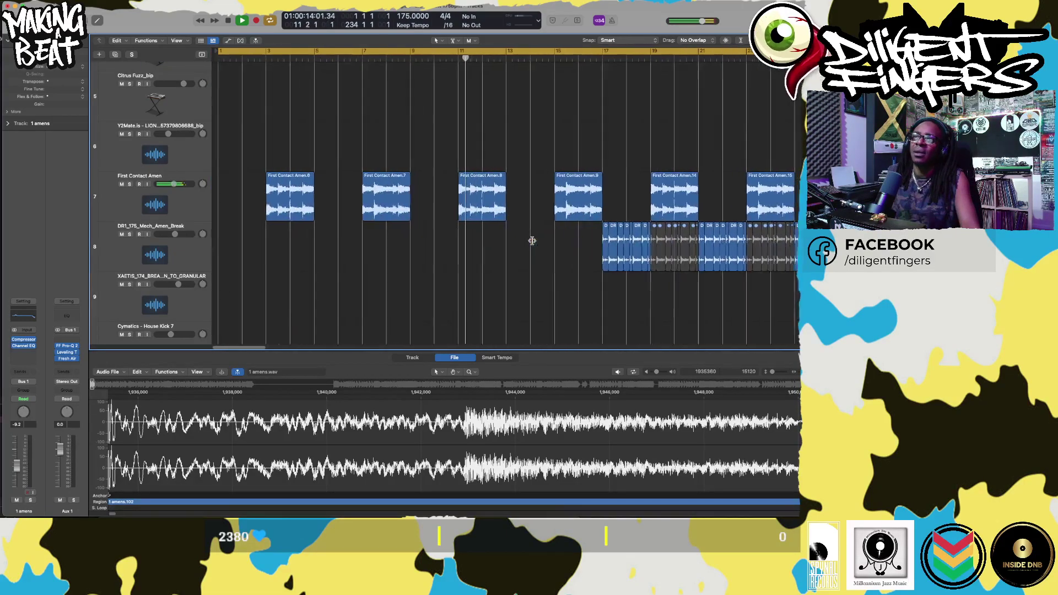
scroll(532, 243, "up", 4)
scroll(532, 243, "up", 1)
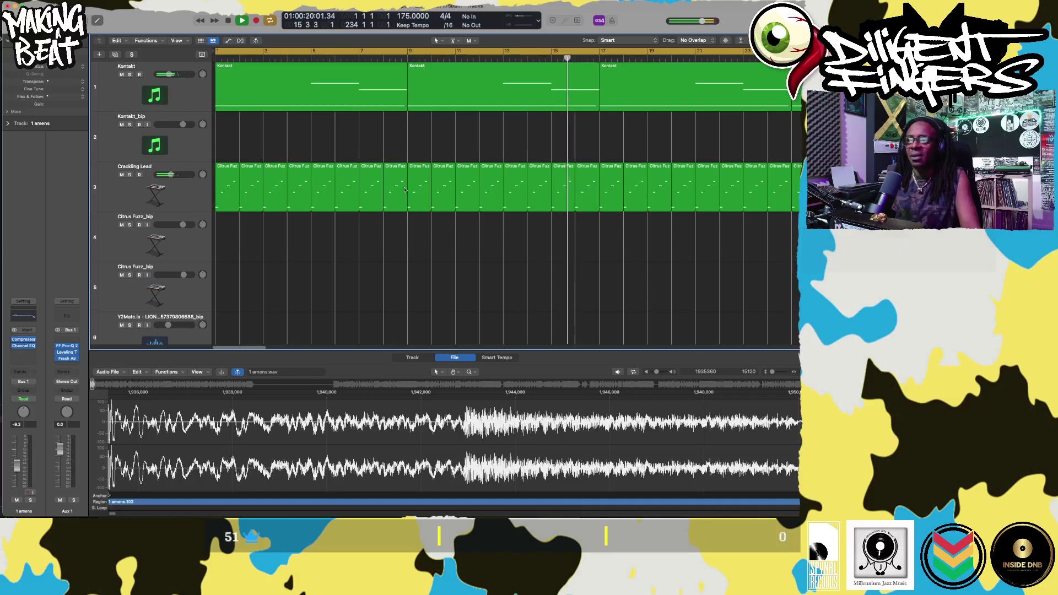
scroll(469, 195, "right", 3)
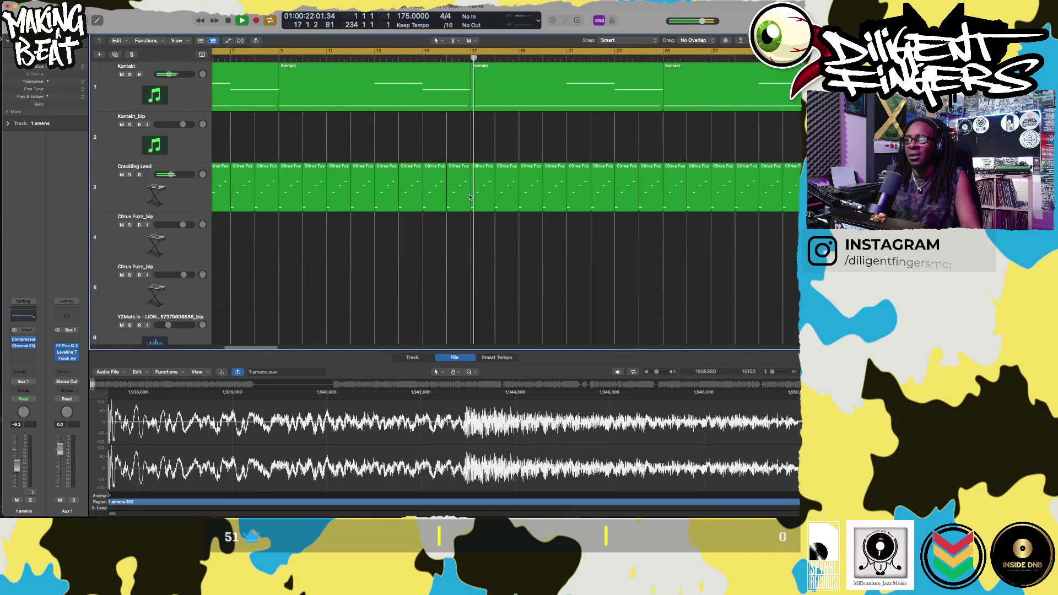
scroll(469, 195, "down", 8)
scroll(464, 198, "up", 6)
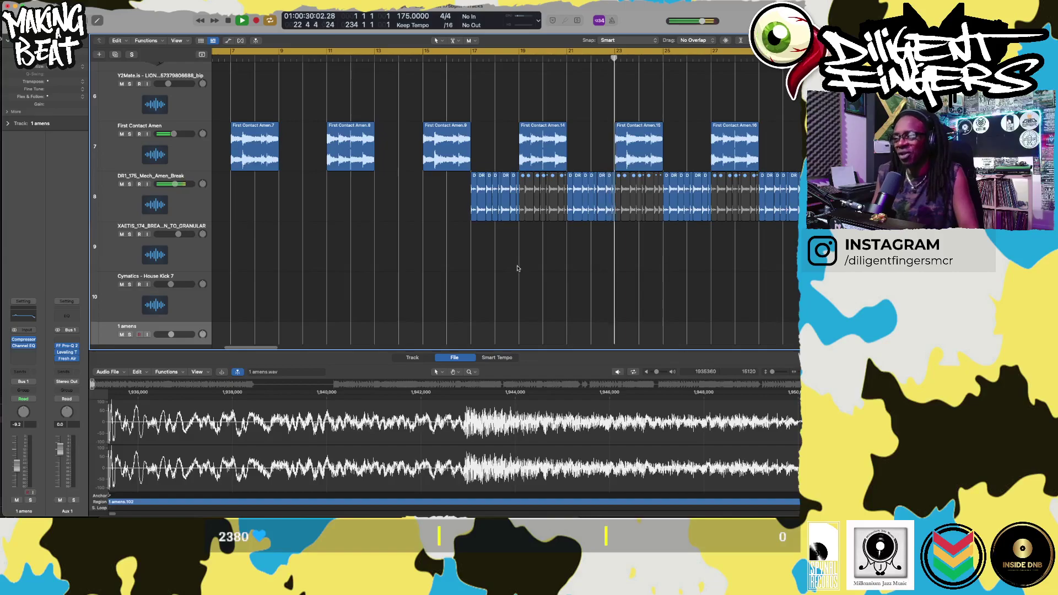
scroll(551, 275, "right", 10)
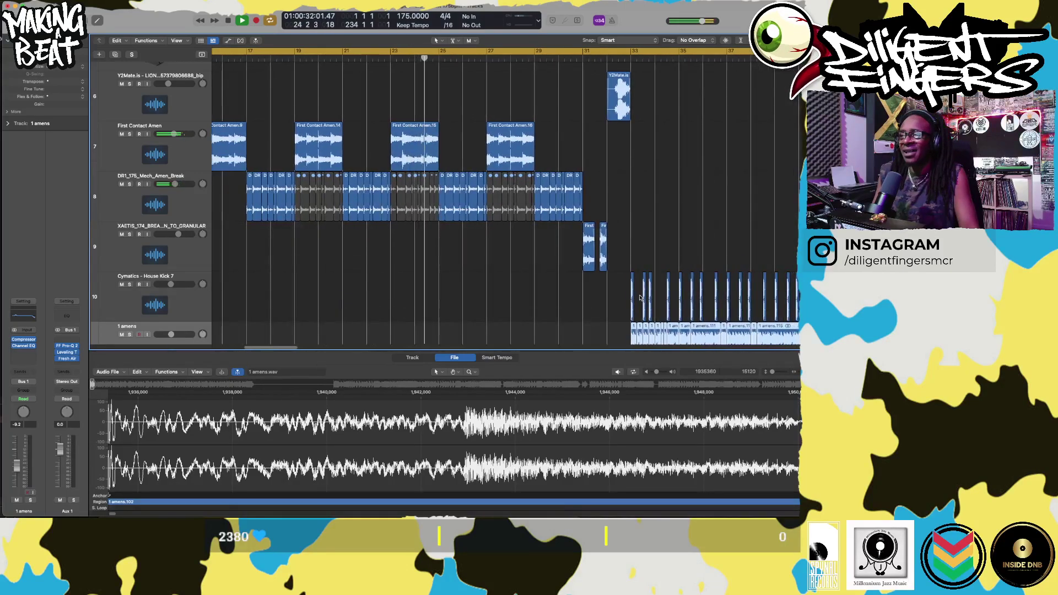
- Listen to the drop at bar 33, with a closer view of the kick and amen chops as they play
scroll(640, 298, "down", 5)
scroll(640, 298, "right", 2)
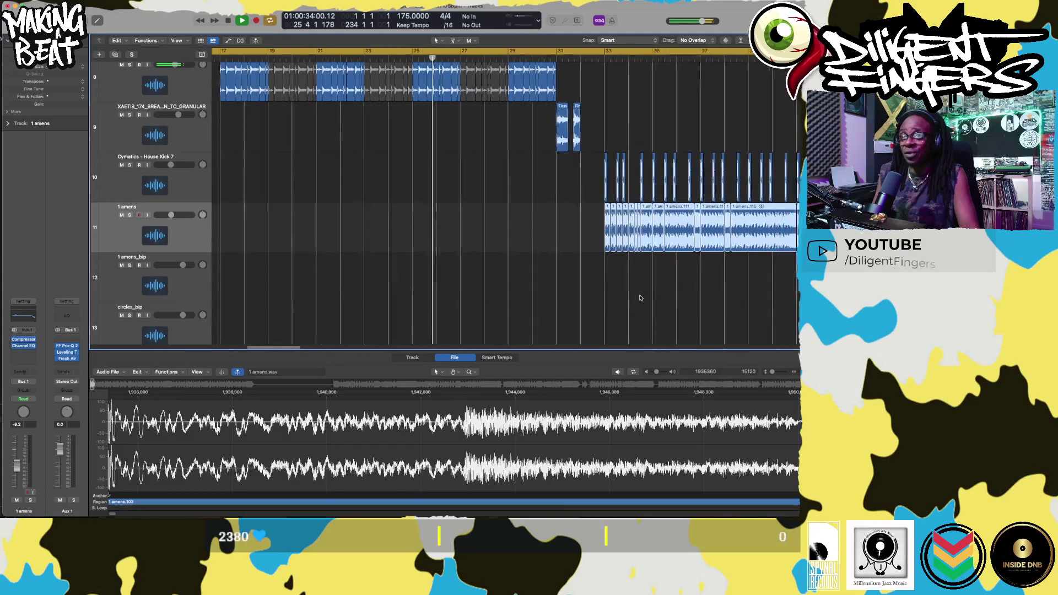
scroll(639, 298, "right", 2)
scroll(640, 298, "right", 2)
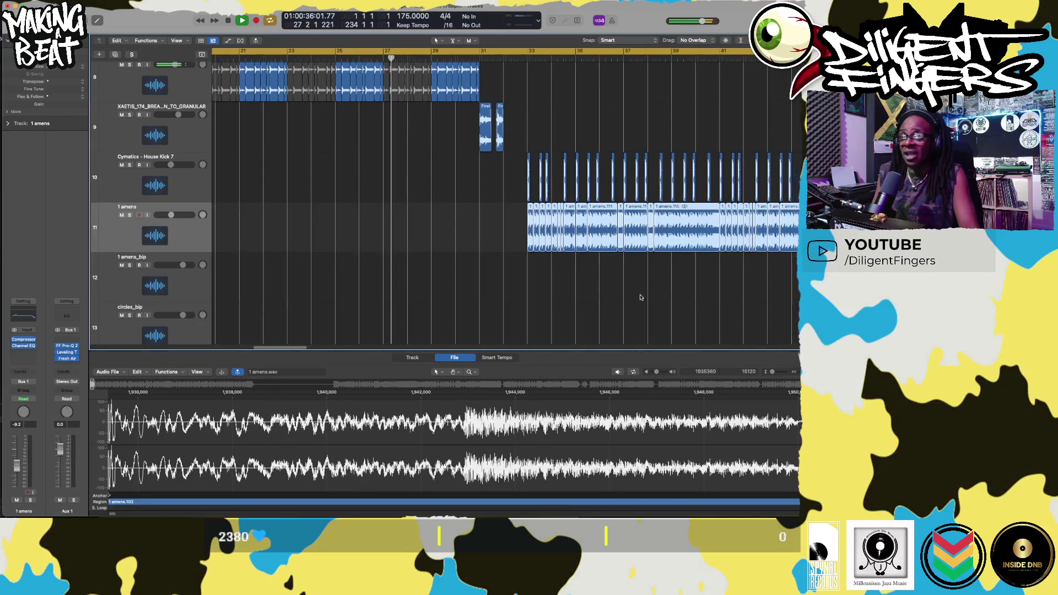
scroll(640, 297, "right", 1)
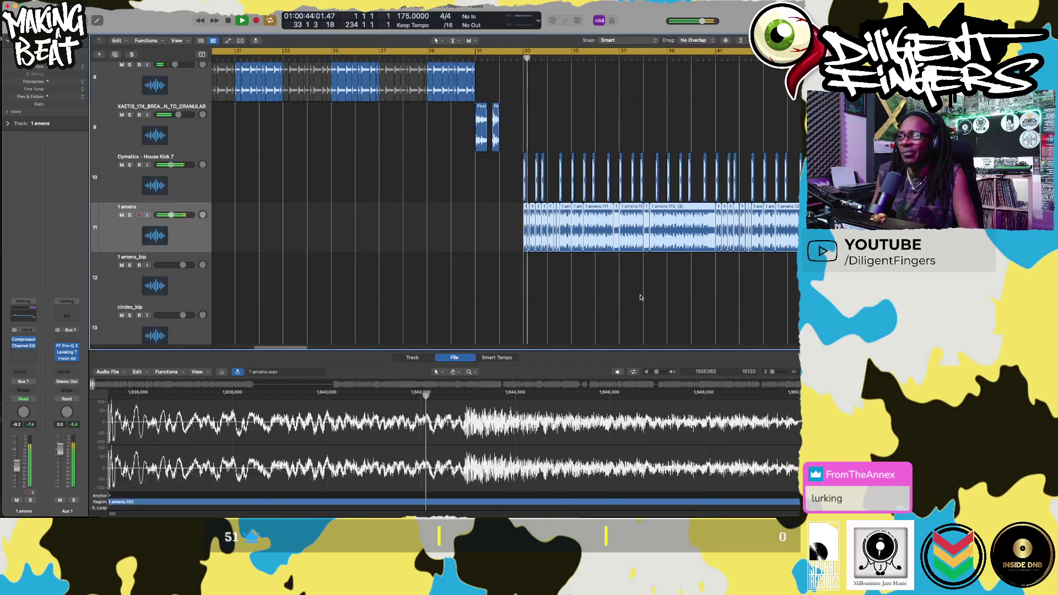
scroll(640, 296, "up", 5)
scroll(640, 296, "up", 1)
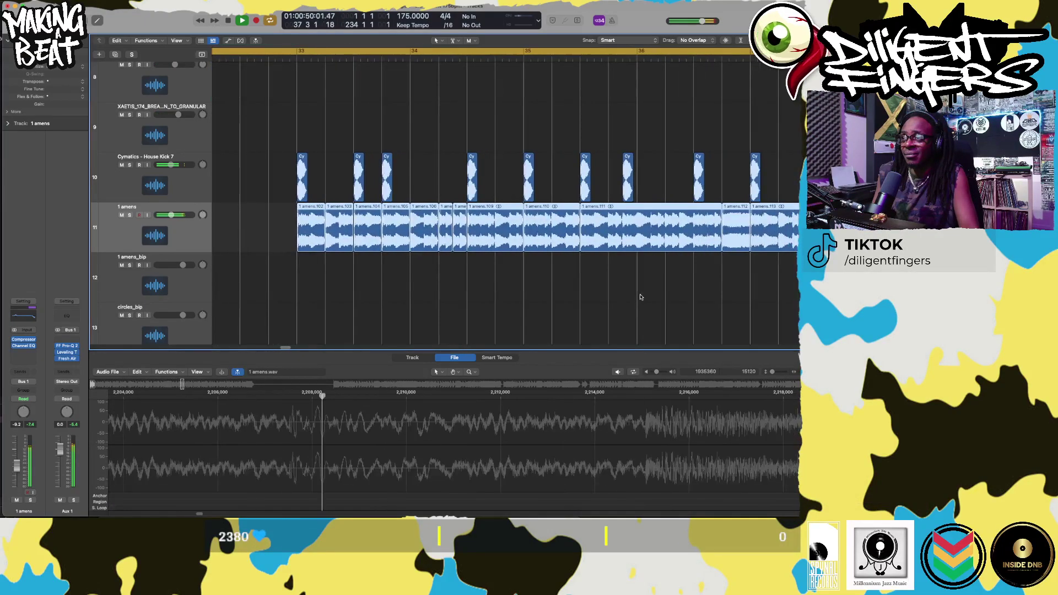
left_click(232, 72)
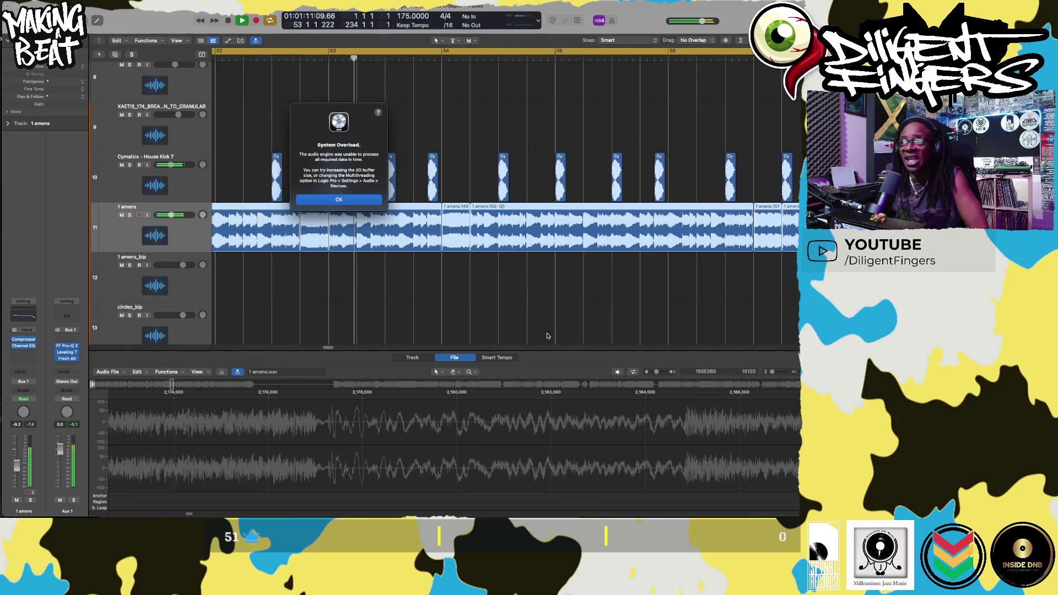
- Dismiss the System Overload alert and resume playback from bar 53 with the cycle range turned off
left_click(298, 199)
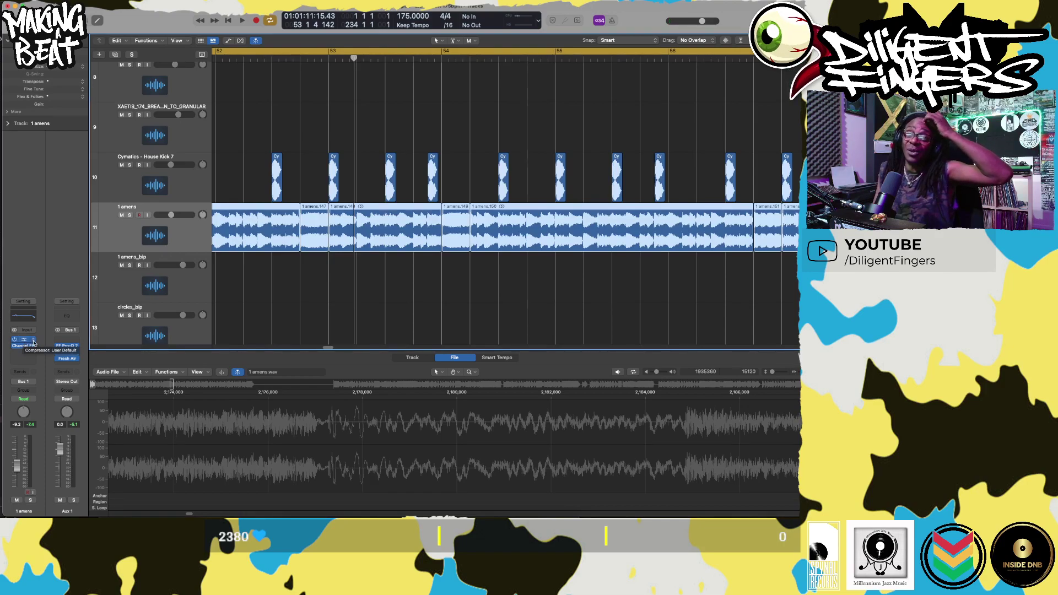
left_click(426, 52)
key("space")
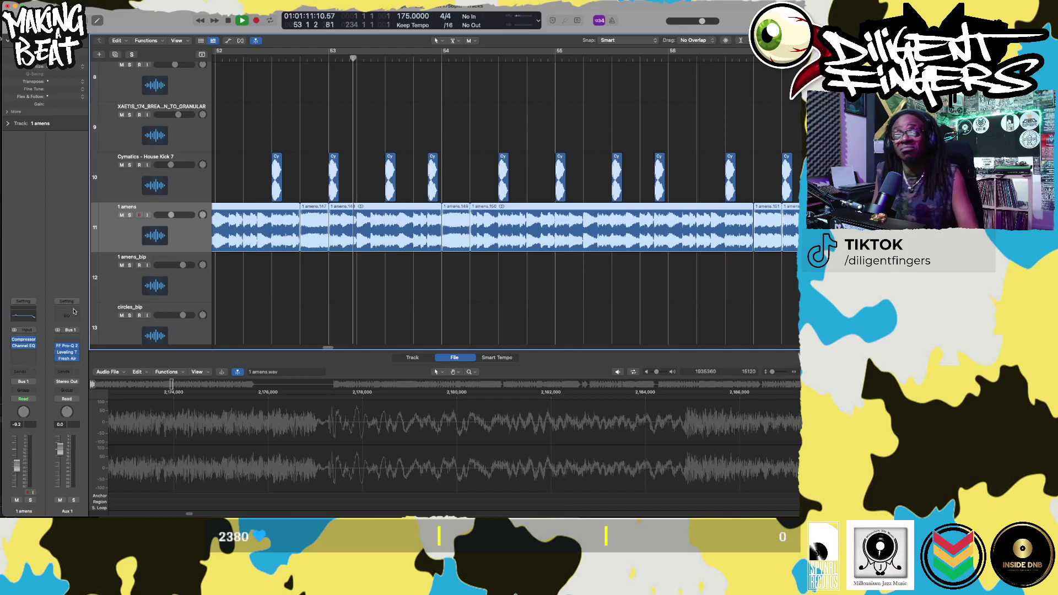
- Stop playback and review the Compressor settings on the 1 amens track, moving its window clear of the regions, and close it
key("space")
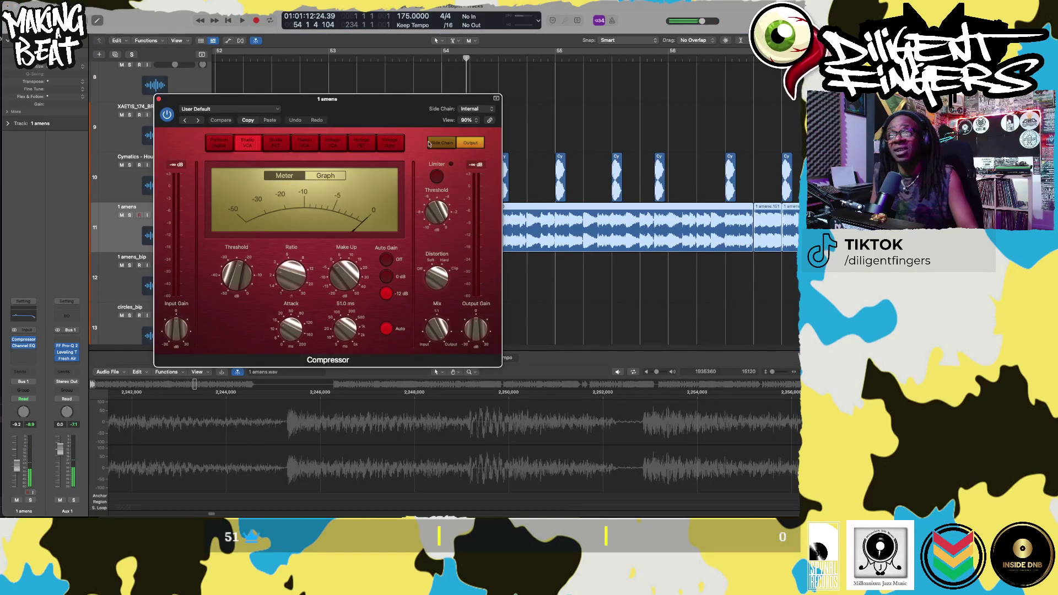
left_click_drag(415, 116, 710, 76)
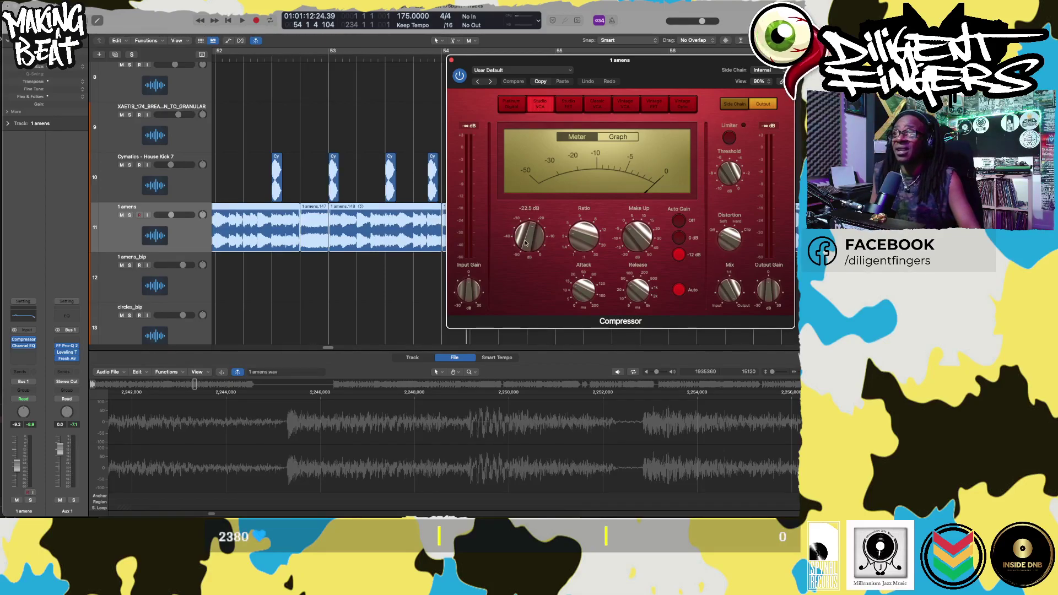
mouse_move(587, 239)
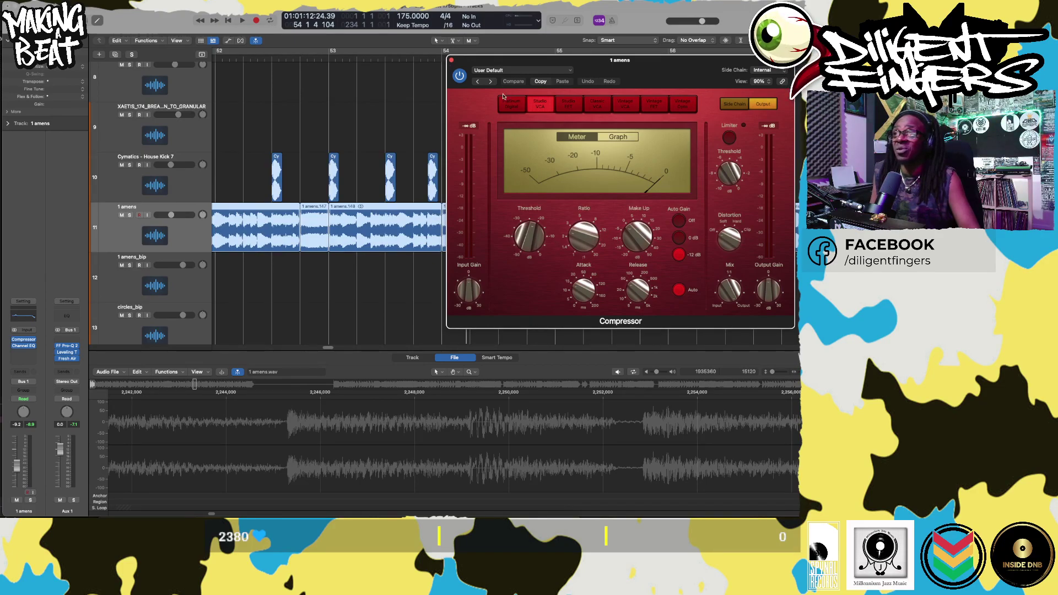
left_click(452, 60)
- Play on from bar 54 while surveying the complete track list in a zoomed-out arrangement, stopping at bar 91
key("space")
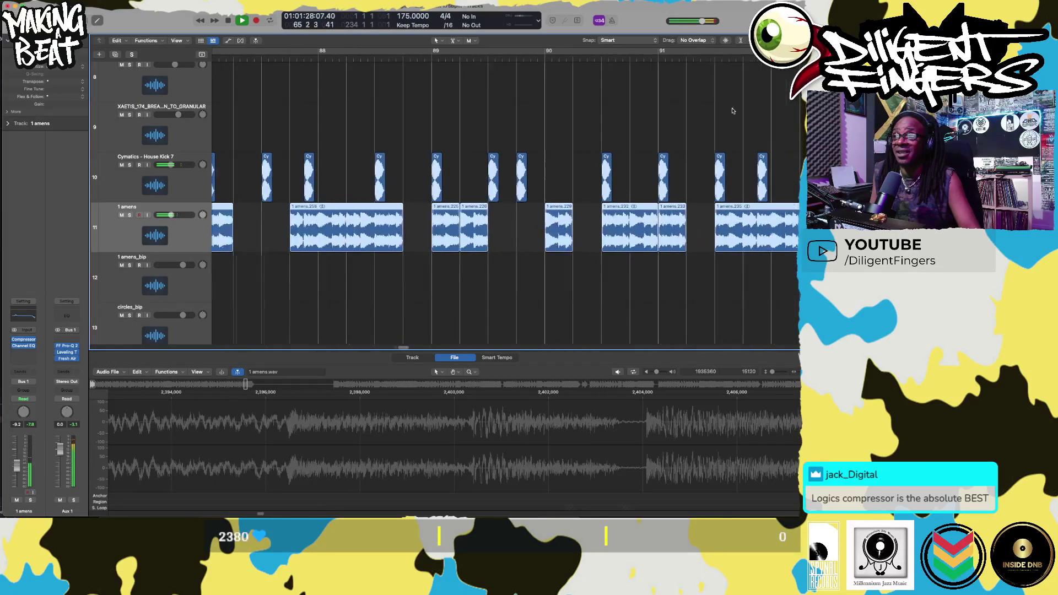
scroll(727, 110, "left", 10)
scroll(640, 103, "down", 5)
scroll(640, 103, "down", 5)
scroll(525, 113, "down", 10)
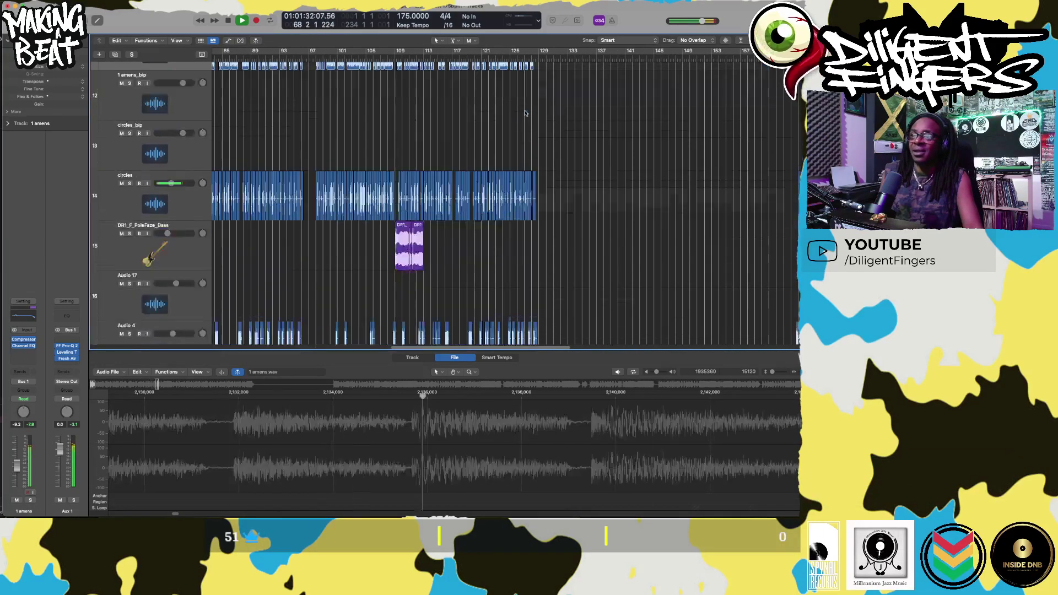
scroll(533, 112, "left", 5)
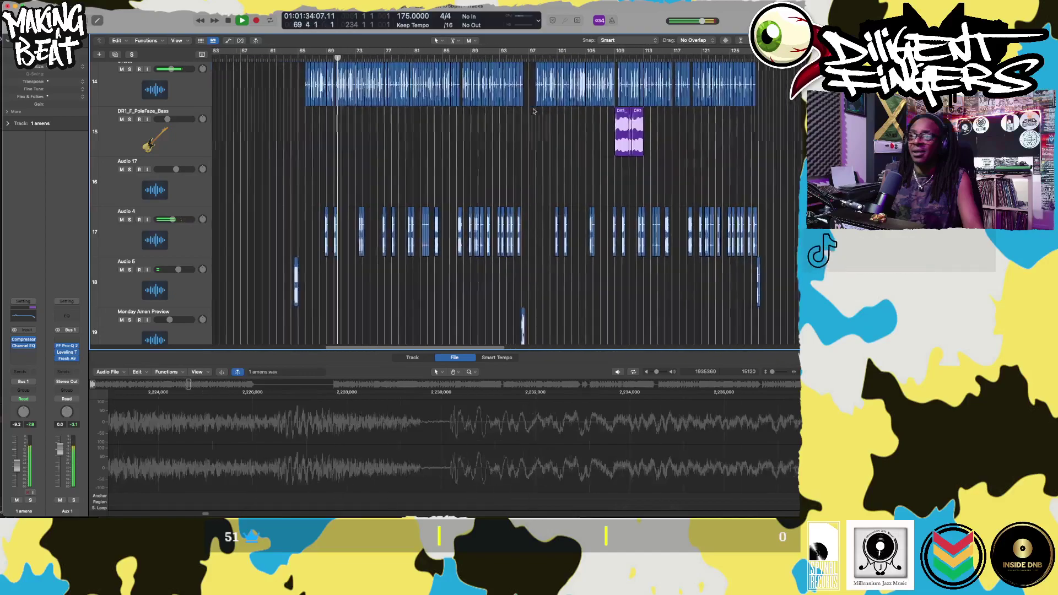
scroll(532, 112, "down", 8)
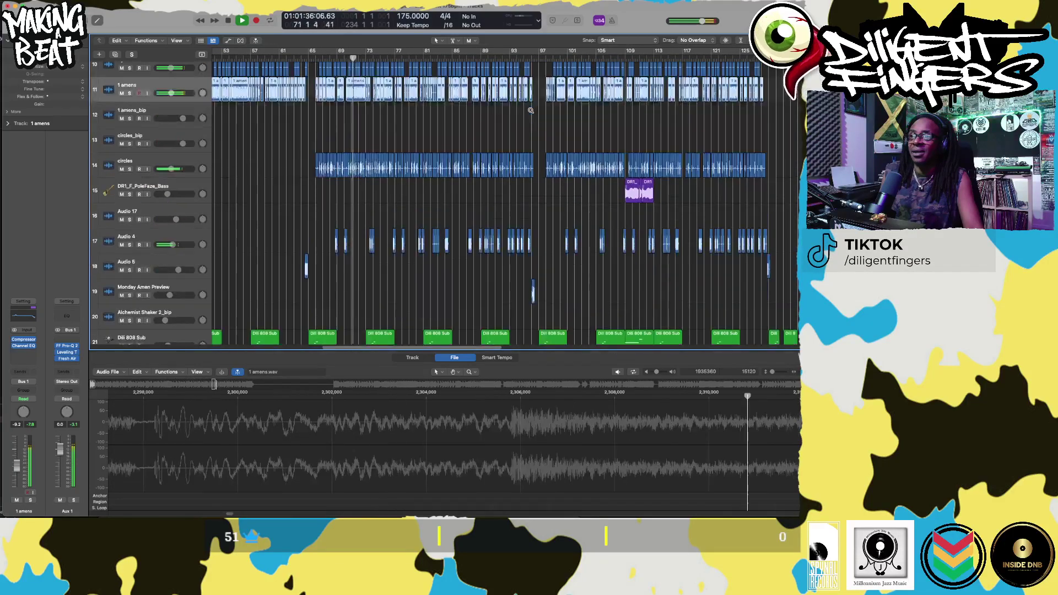
scroll(531, 110, "down", 8)
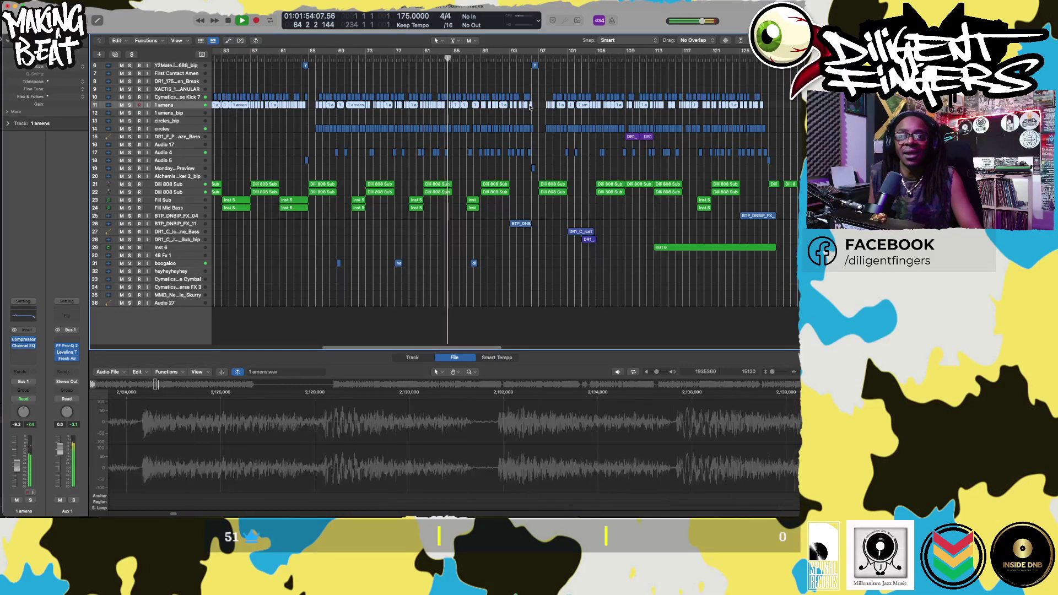
scroll(530, 108, "up", 2)
scroll(529, 107, "up", 2)
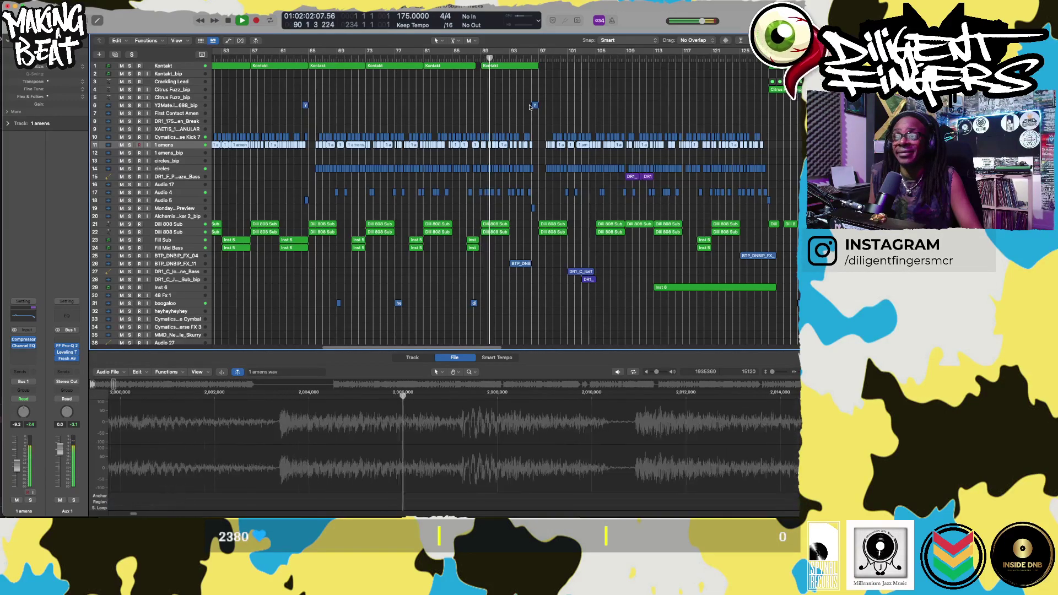
key("space")
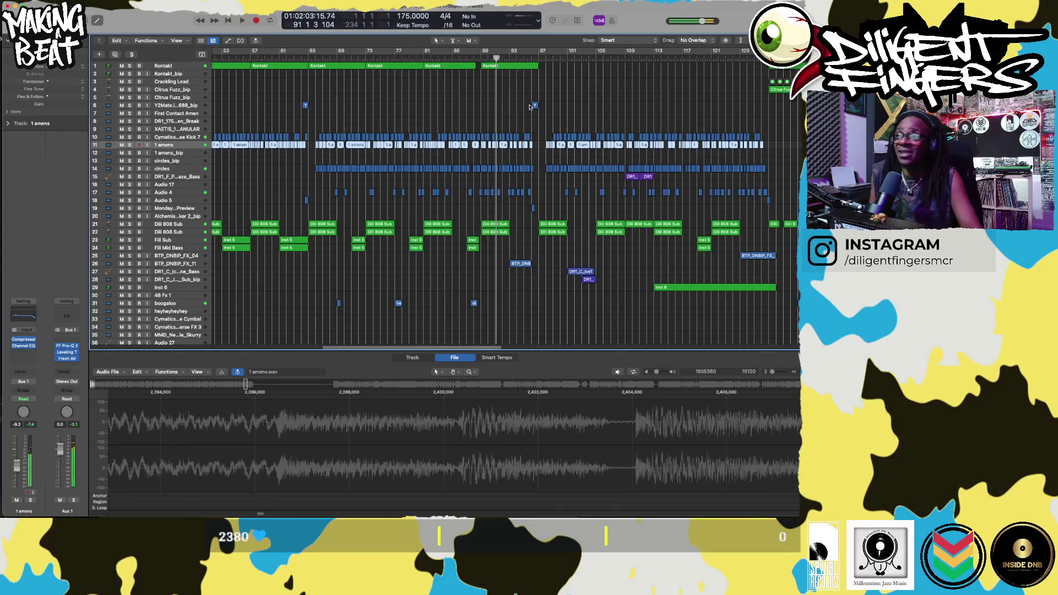
- Fit all tracks in view, select the upper Dill 808 Sub track's regions to show their notes, and resume playback from bar 91
key("super+Down")
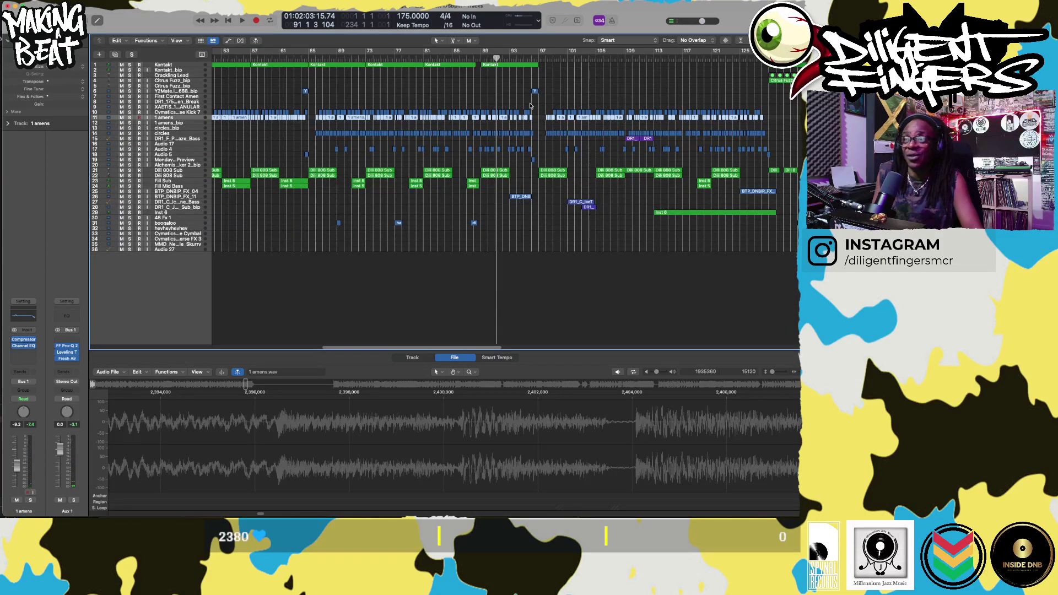
left_click(285, 173)
key("space")
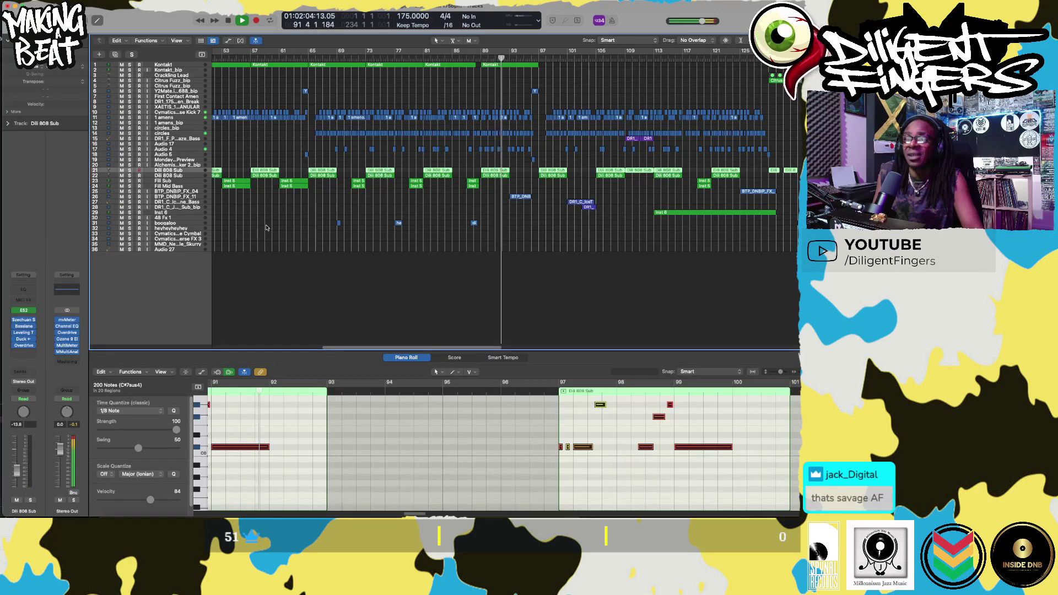
- Stop playback at bar 101 and open the upper Dill 808 Sub track's Szechuan Saturator to review its settings, placing its window below the regions
key("space")
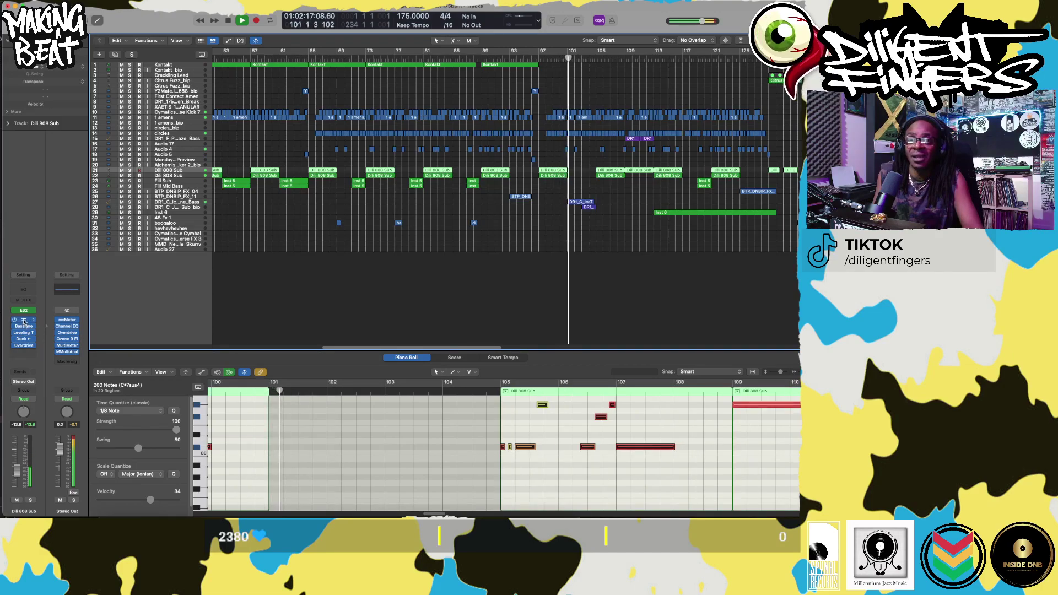
key("space")
left_click(25, 319)
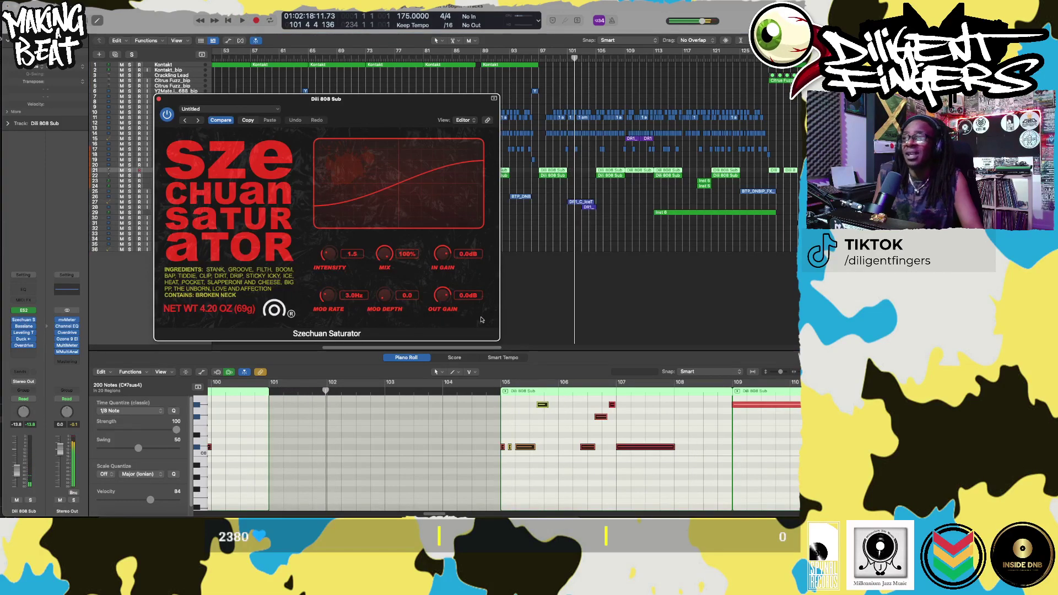
left_click_drag(438, 133, 484, 278)
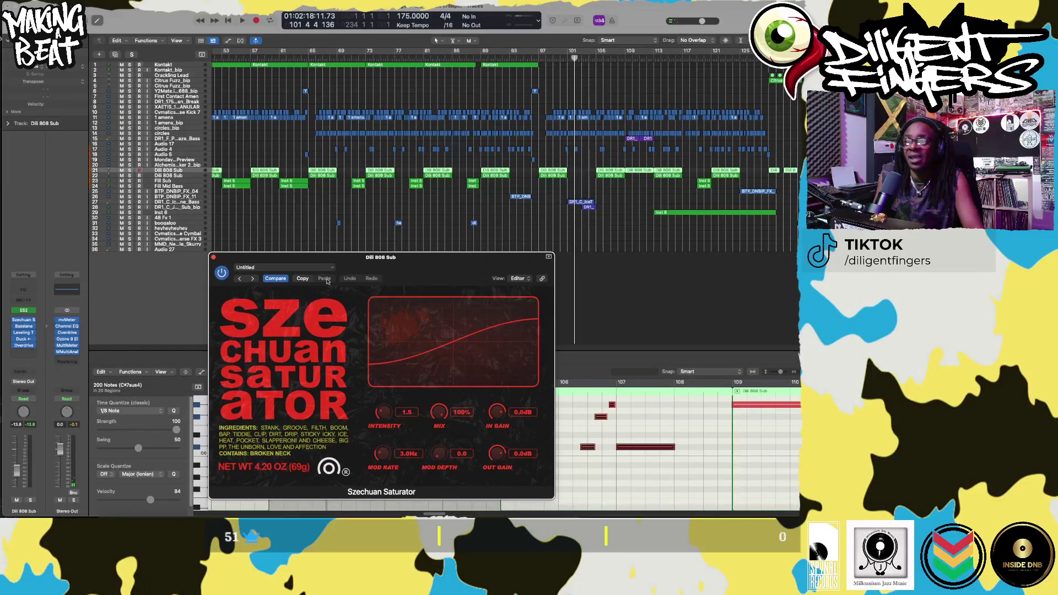
- Open Basslane on the upper Dill 808 Sub track, move its window beside the saturator, and demonstrate the Width control, leaving it at 0%
mouse_move(20, 312)
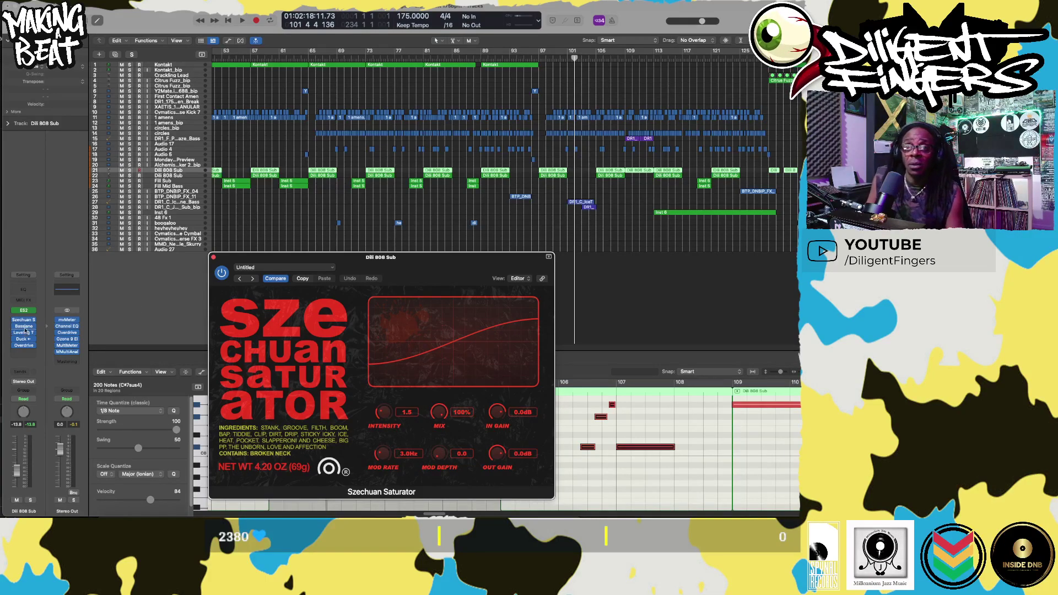
left_click(26, 328)
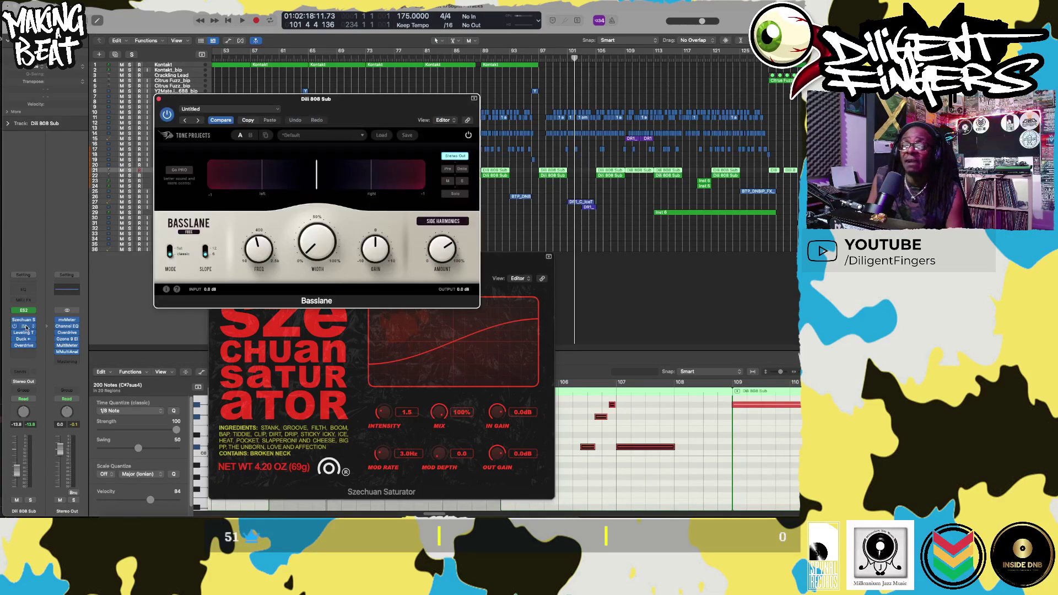
left_click_drag(392, 109, 606, 158)
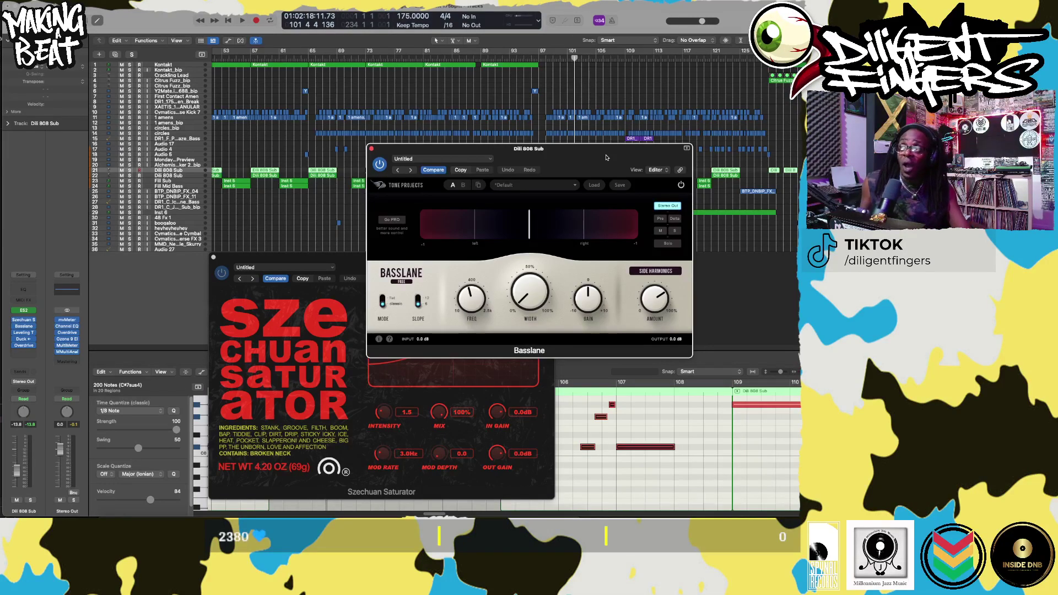
mouse_move(520, 290)
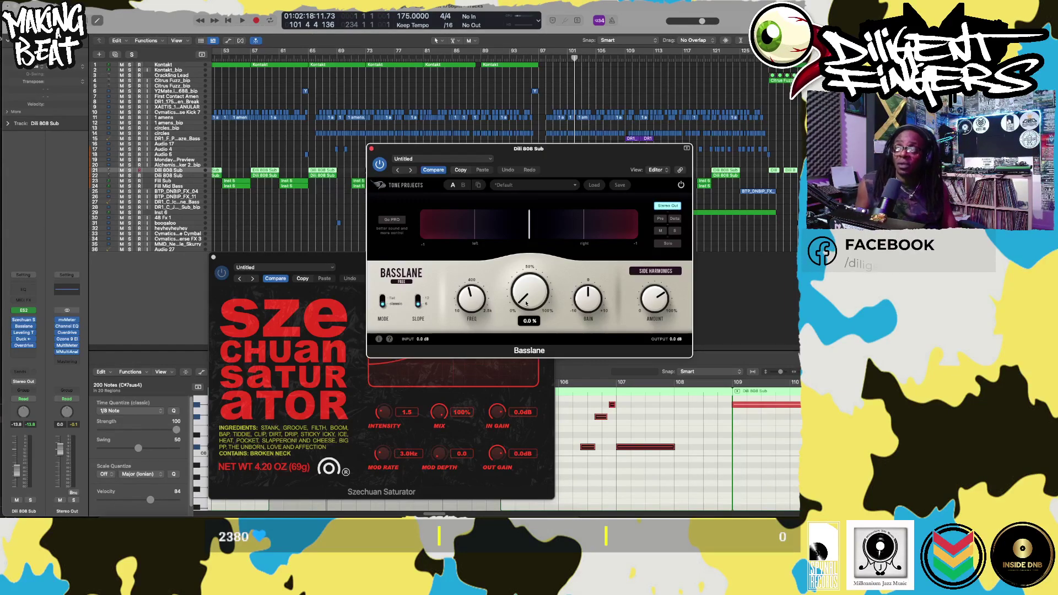
left_click_drag(527, 304, 540, 101)
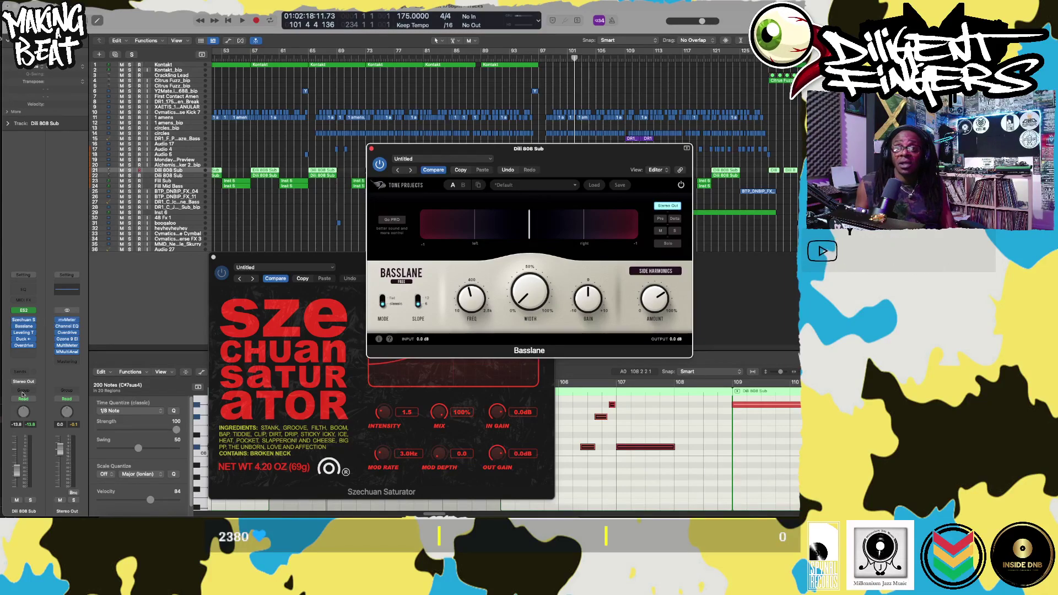
- Solo the upper Dill 808 Sub track and audition it from bar 65 with Basslane bypassed, returning the playhead to bar 65
left_click(31, 500)
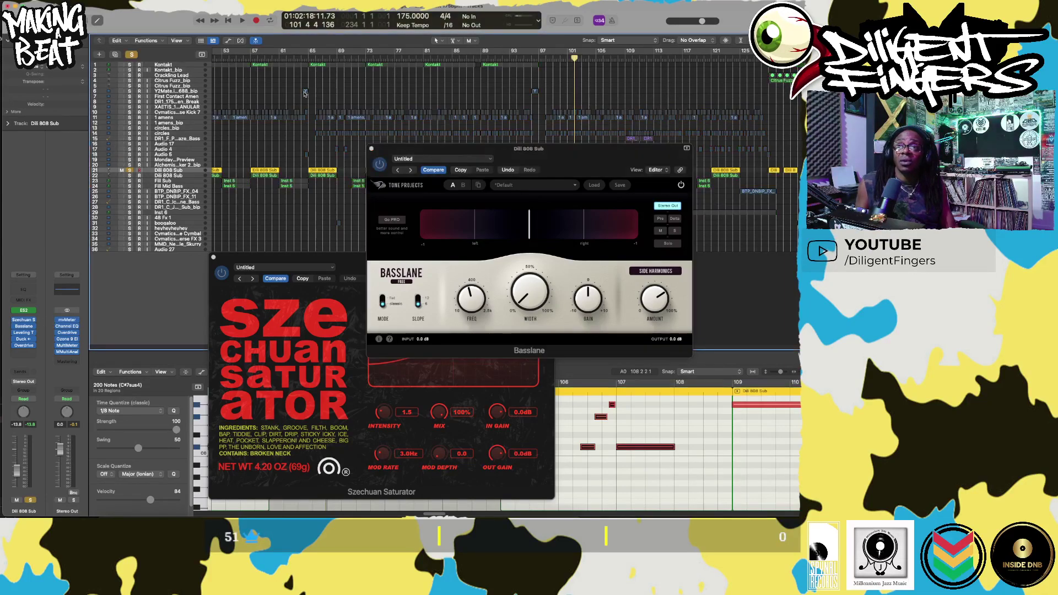
left_click(308, 57)
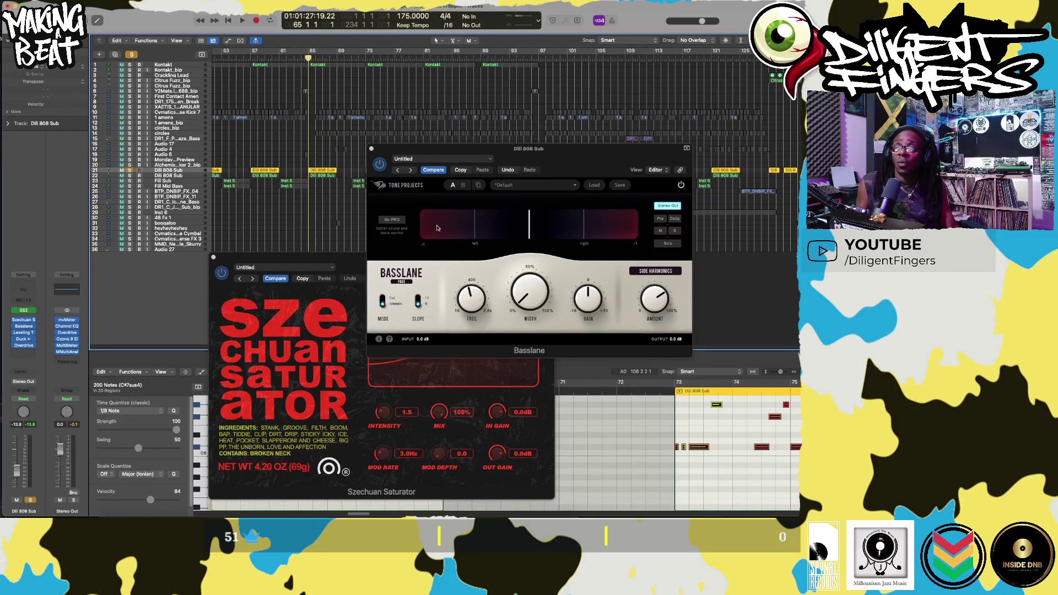
left_click(385, 166)
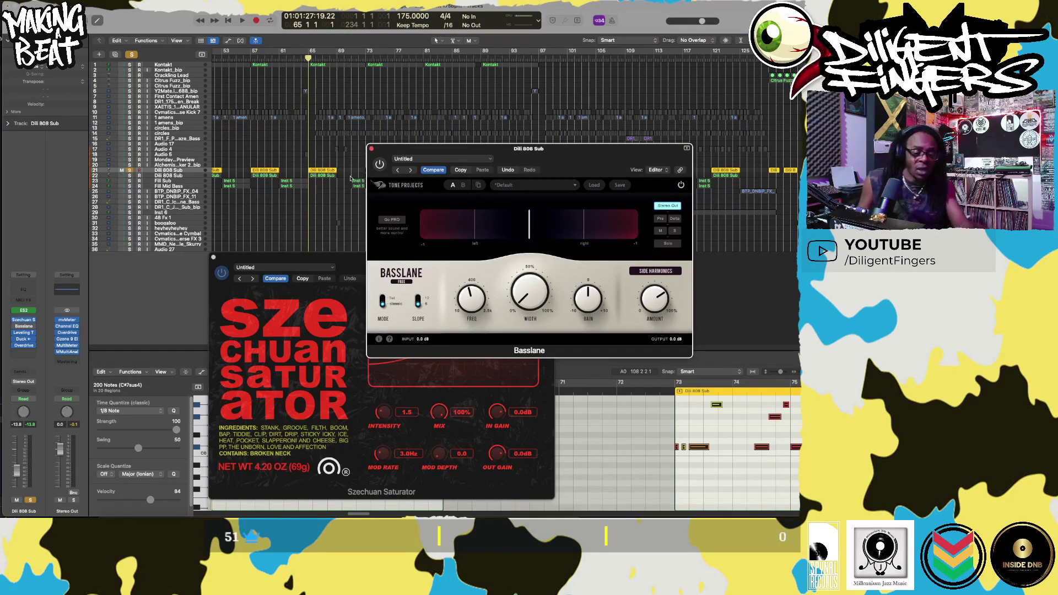
key("space")
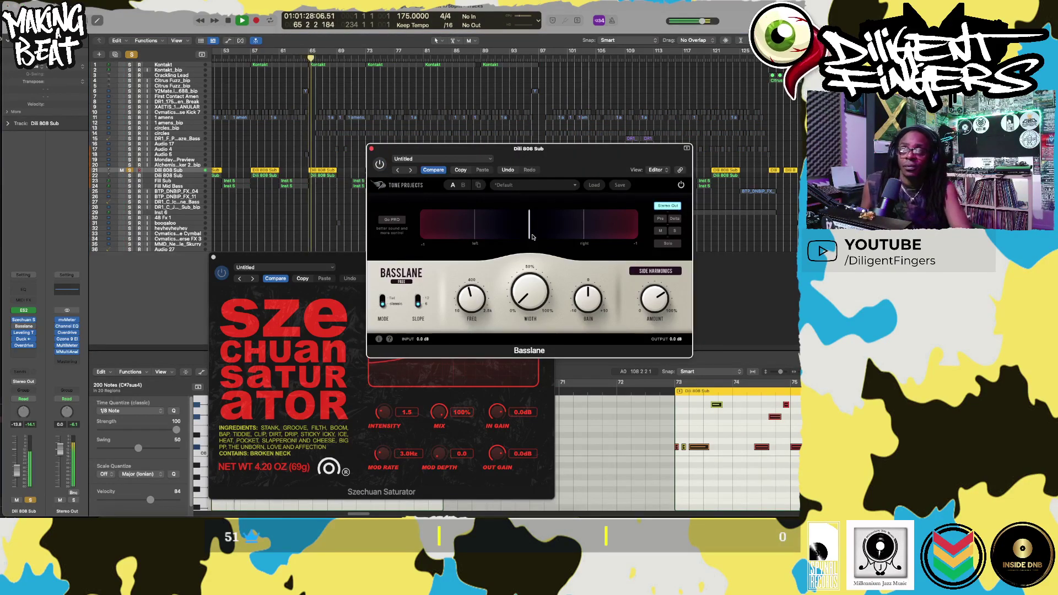
left_click_drag(527, 291, 526, 294)
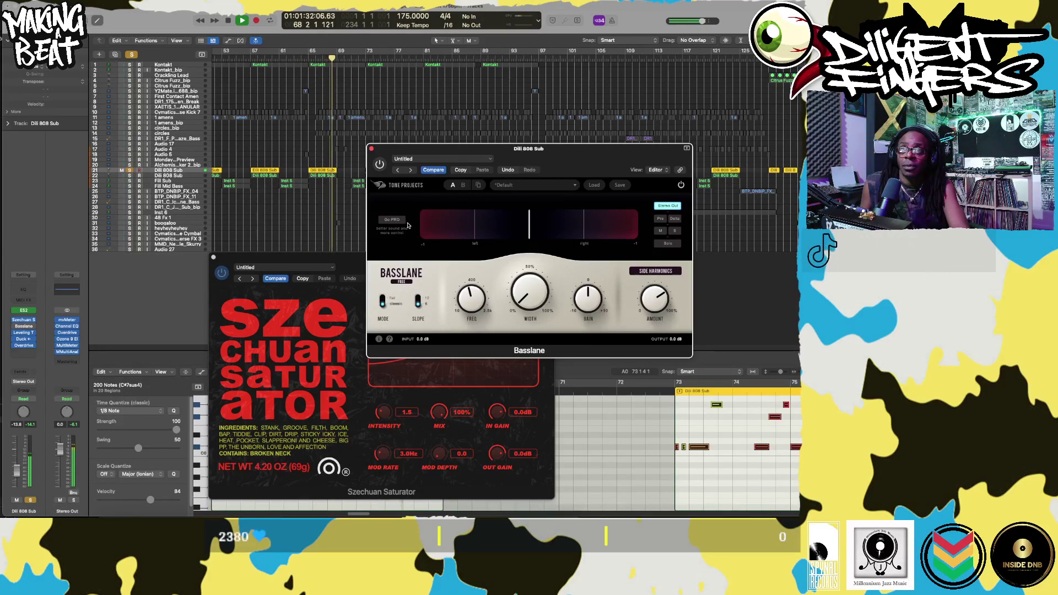
key("space")
left_click(309, 58)
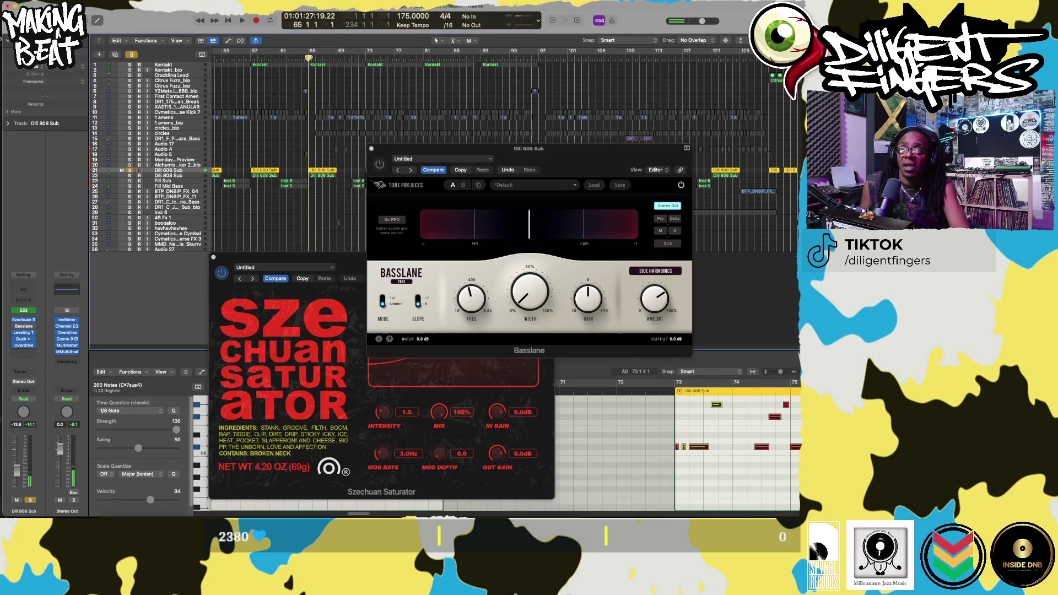
- Re-enable Basslane with its Width at 100% and audition the soloed sub from bar 65
left_click(380, 165)
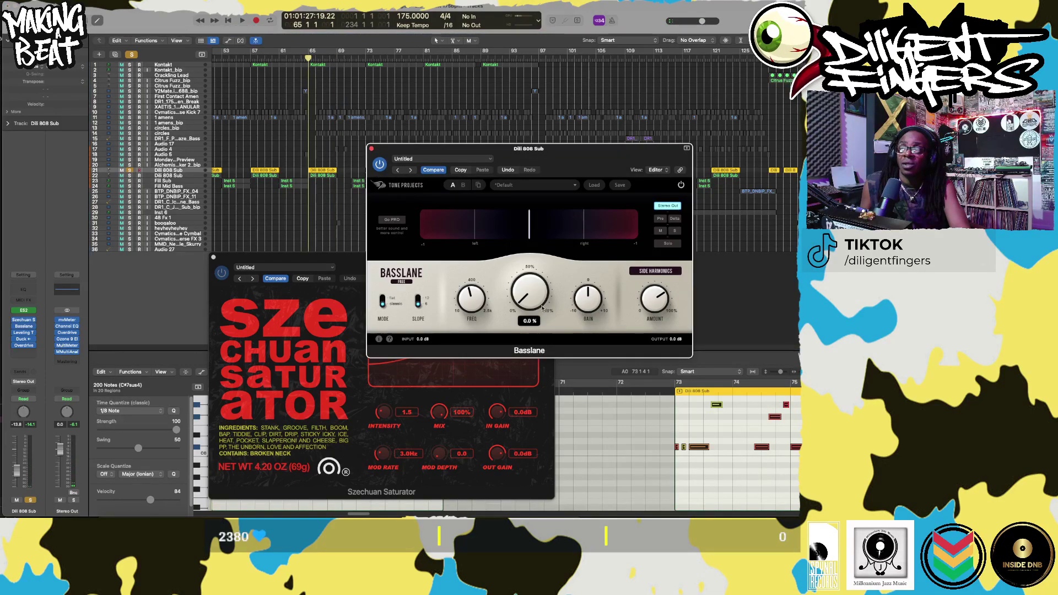
left_click_drag(543, 309, 537, 169)
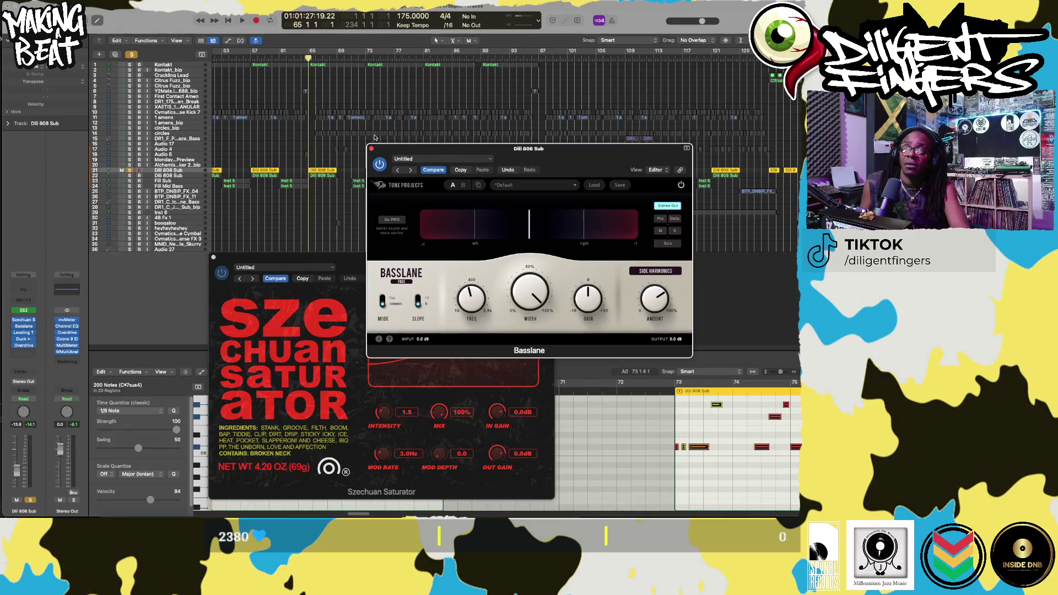
key("space")
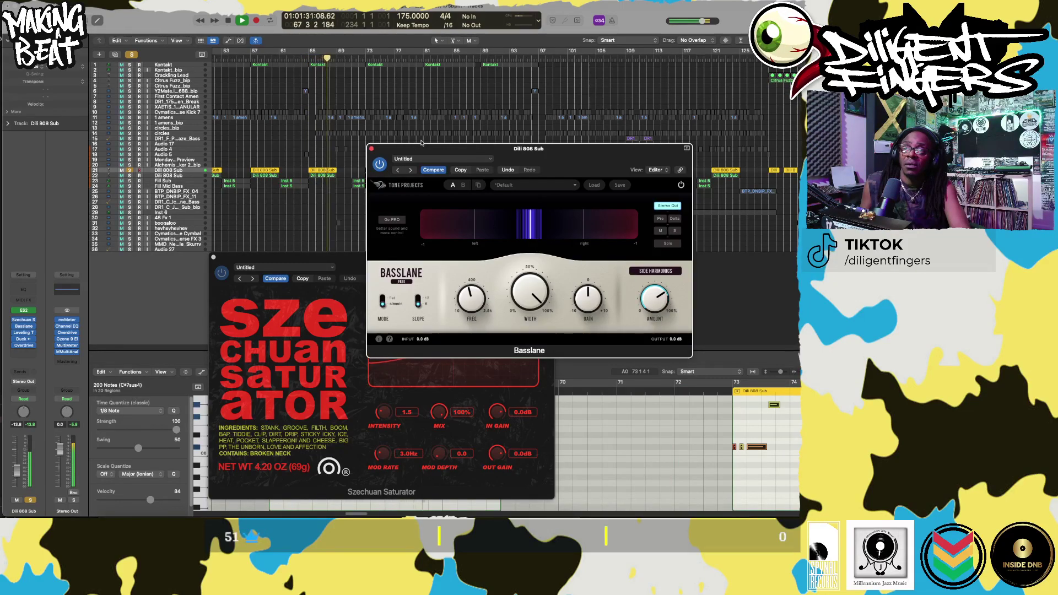
key("space")
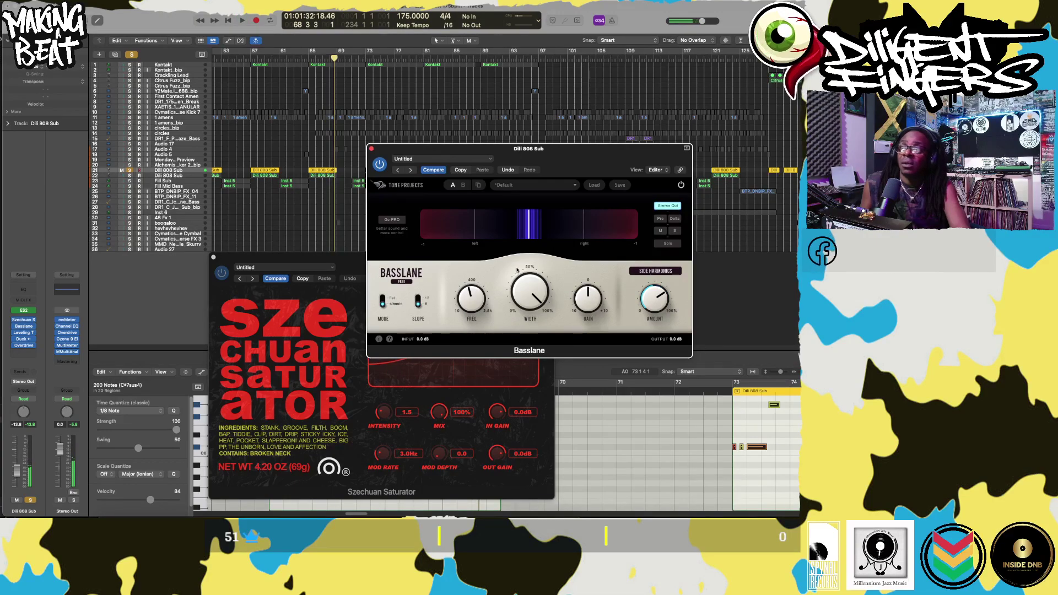
- Set Basslane's Width back to 0% and audition the soloed sub repeatedly from bar 65 with the cycle range turned off
left_click_drag(526, 290, 522, 380)
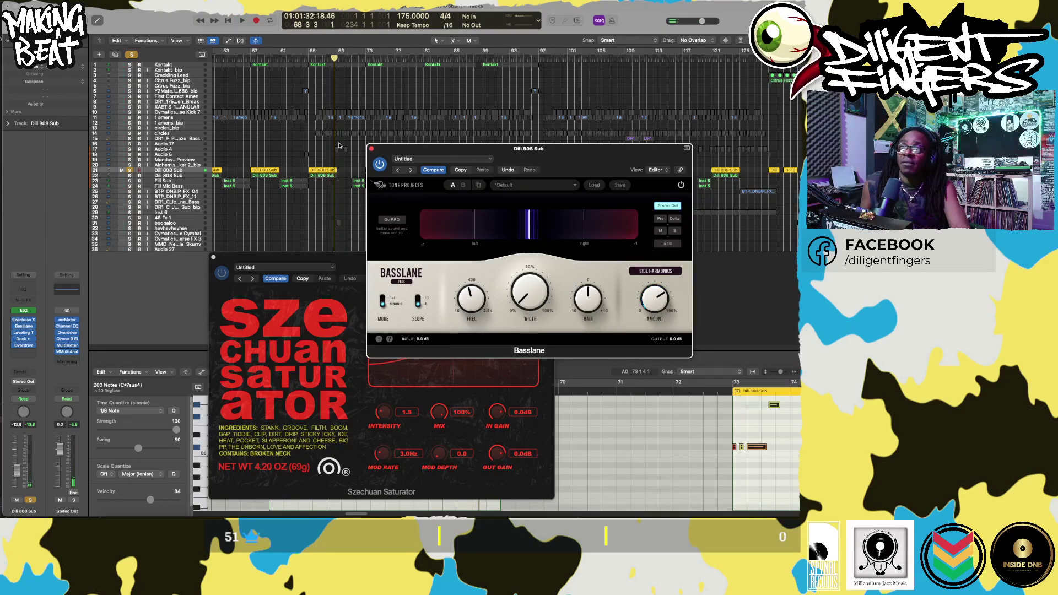
left_click(307, 56)
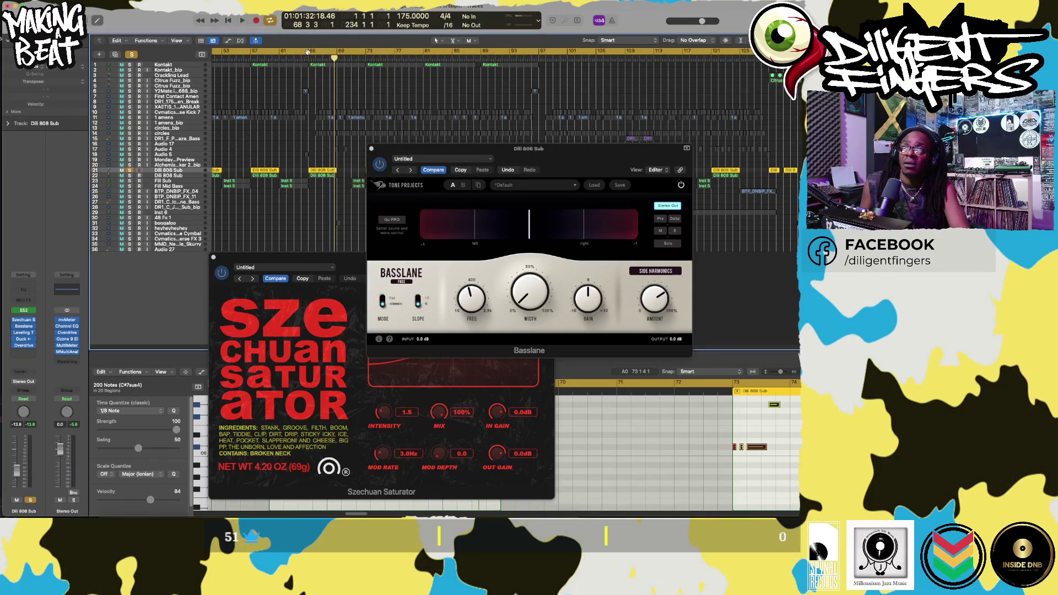
key("space")
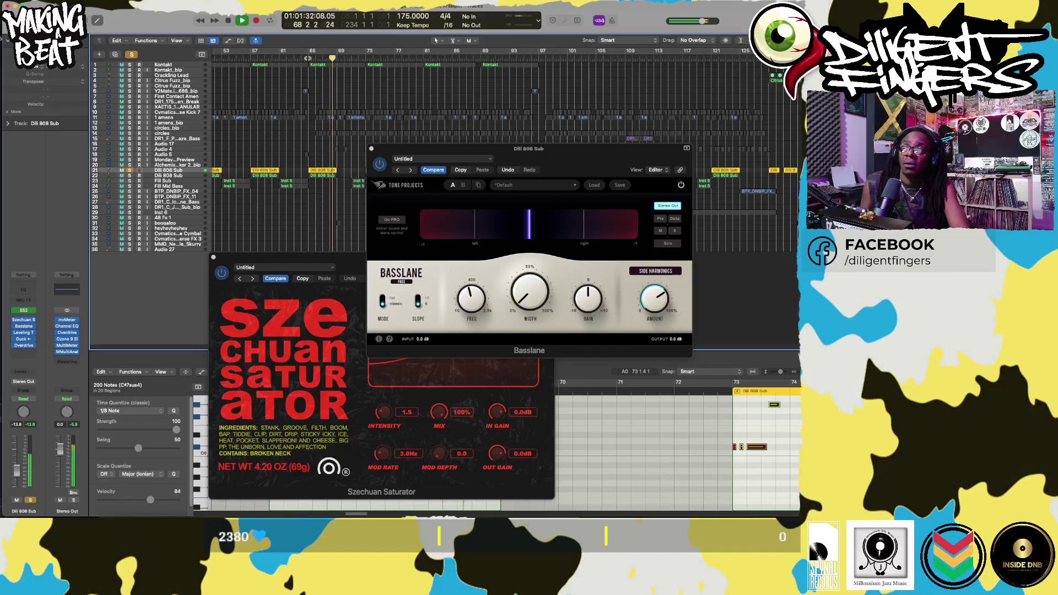
key("space")
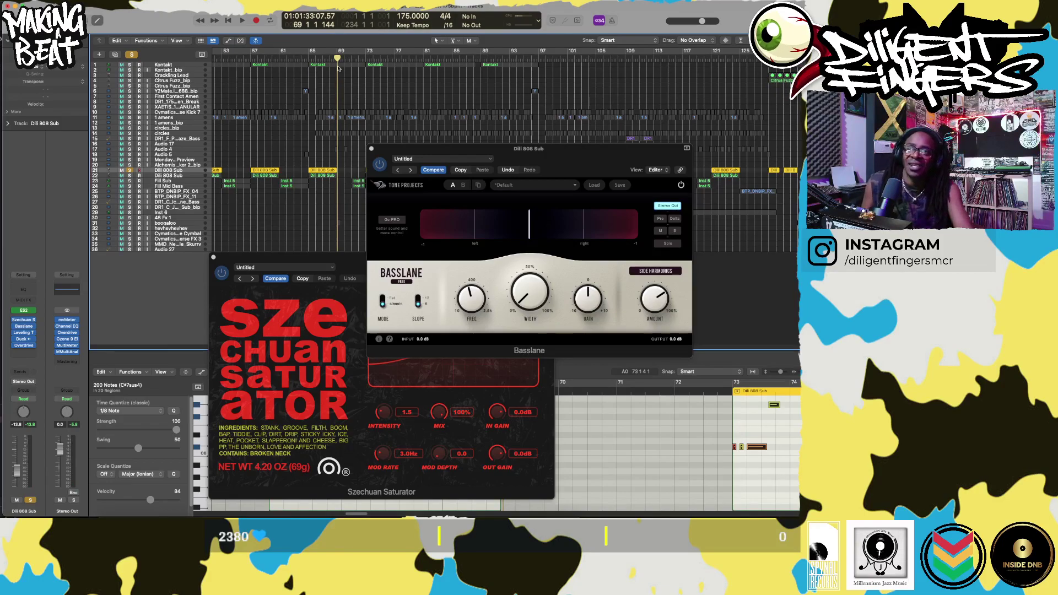
key("space")
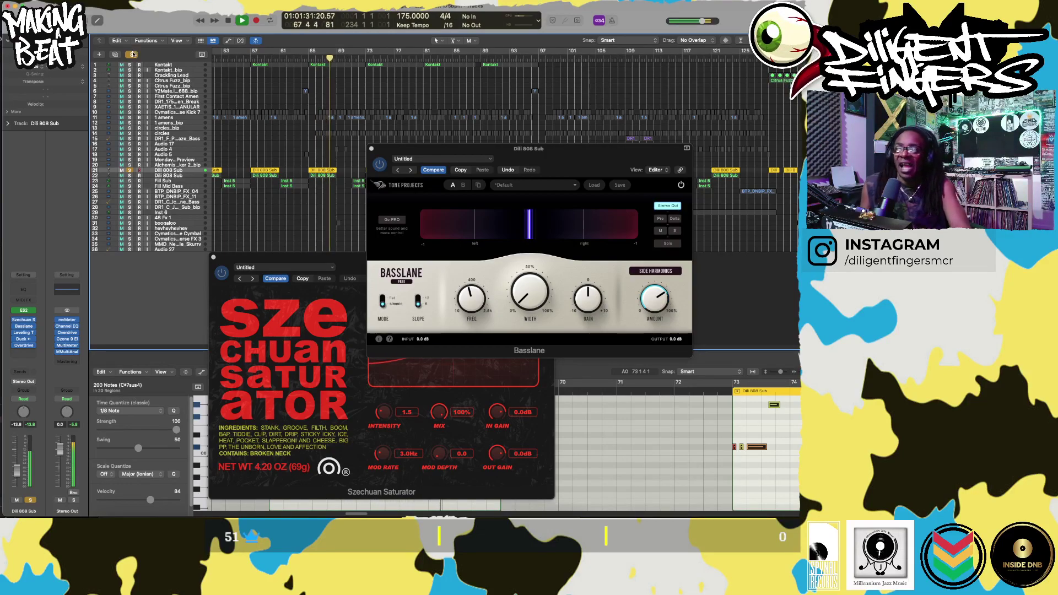
key("space")
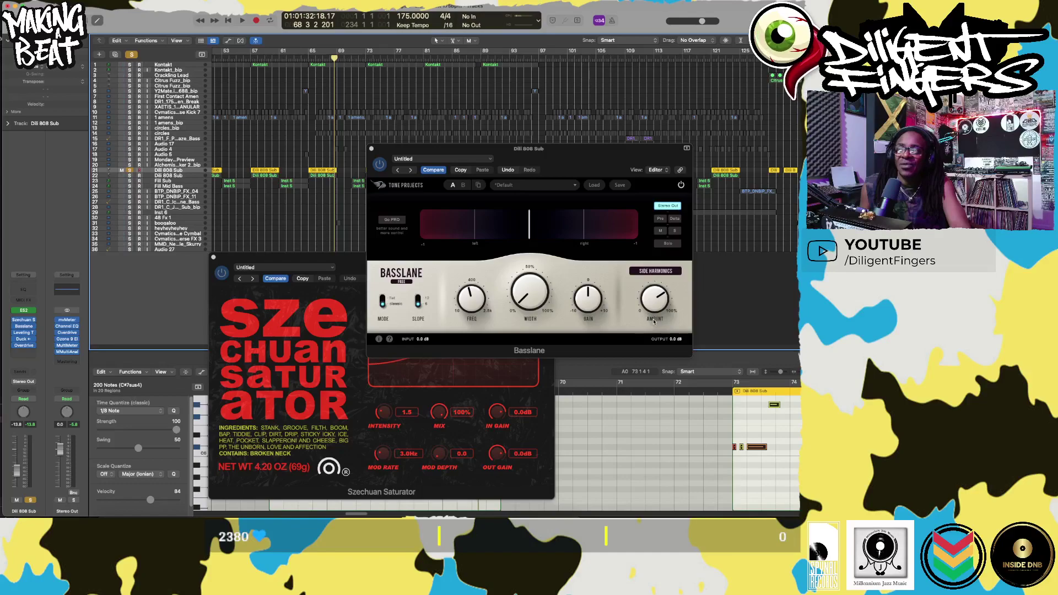
left_click(310, 59)
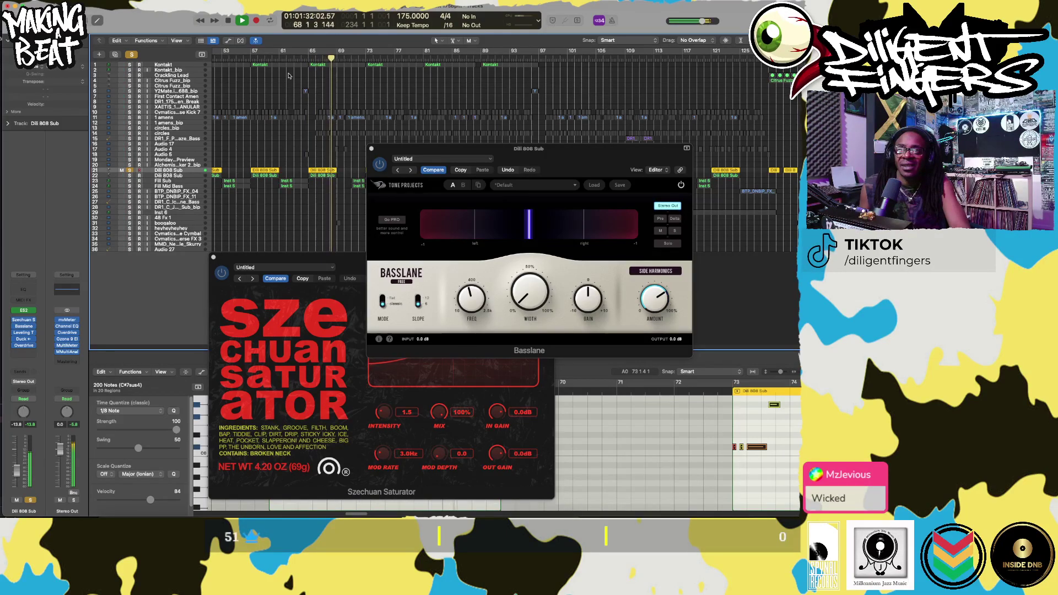
key("space")
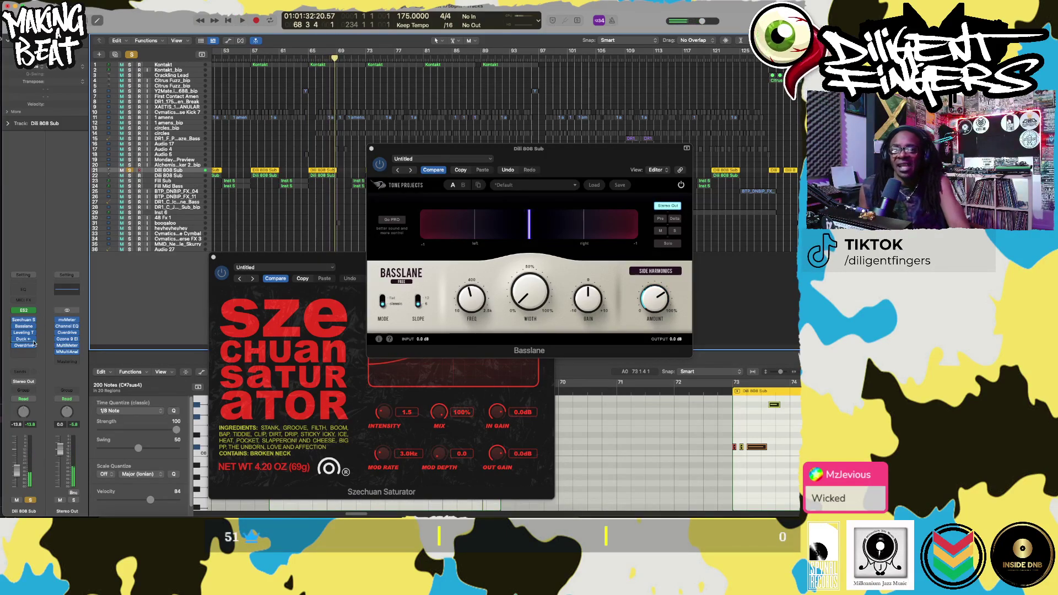
- Open the sub's Duck plug-in, watch its sidechain ducking curve during playback from bar 65, and close it
left_click_drag(336, 100, 359, 375)
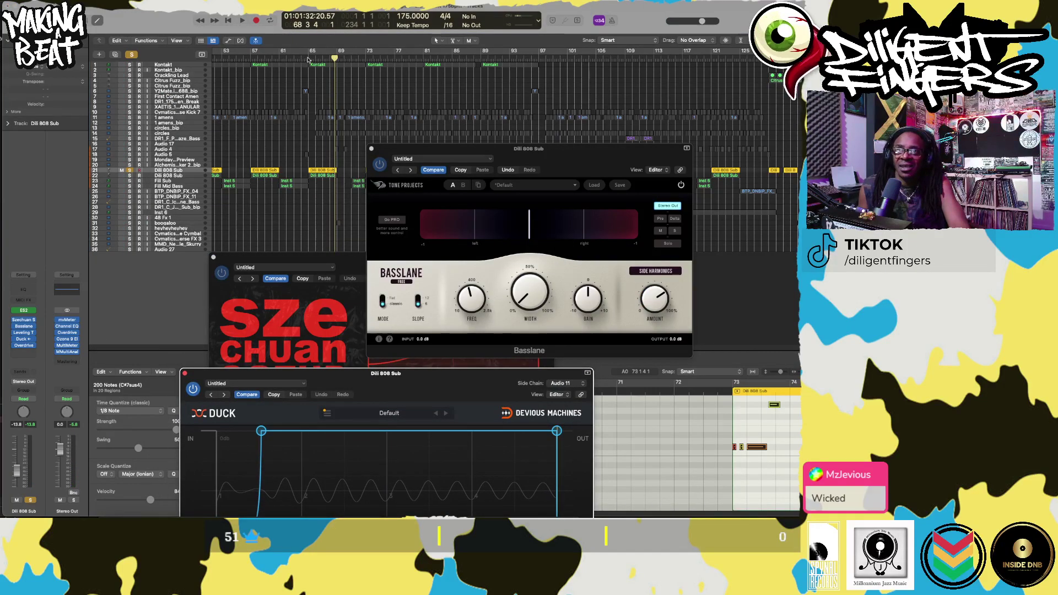
left_click(308, 58)
key("space")
left_click_drag(382, 380, 410, 243)
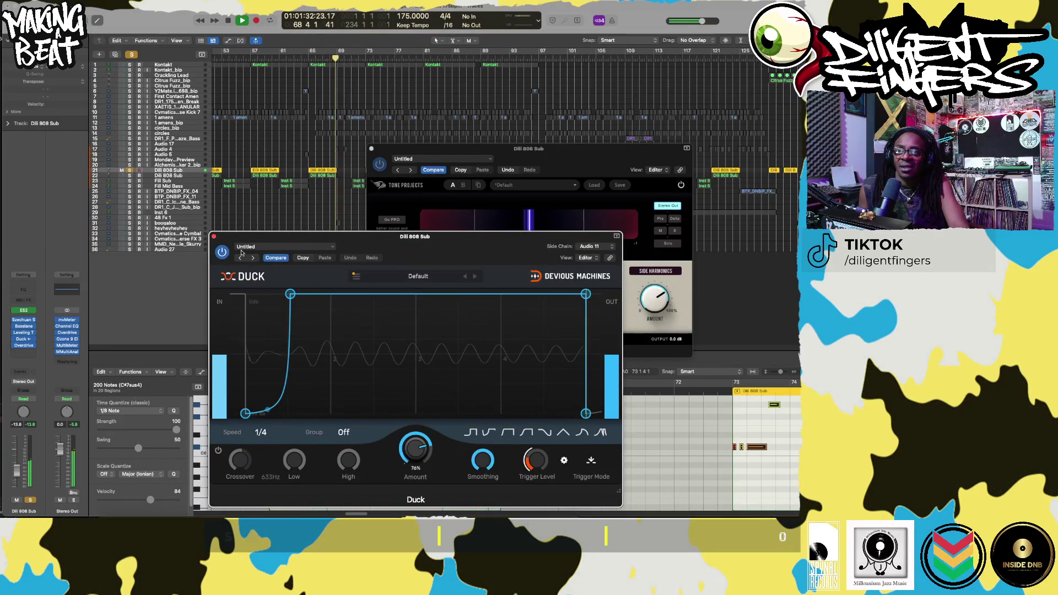
key("space")
left_click(214, 237)
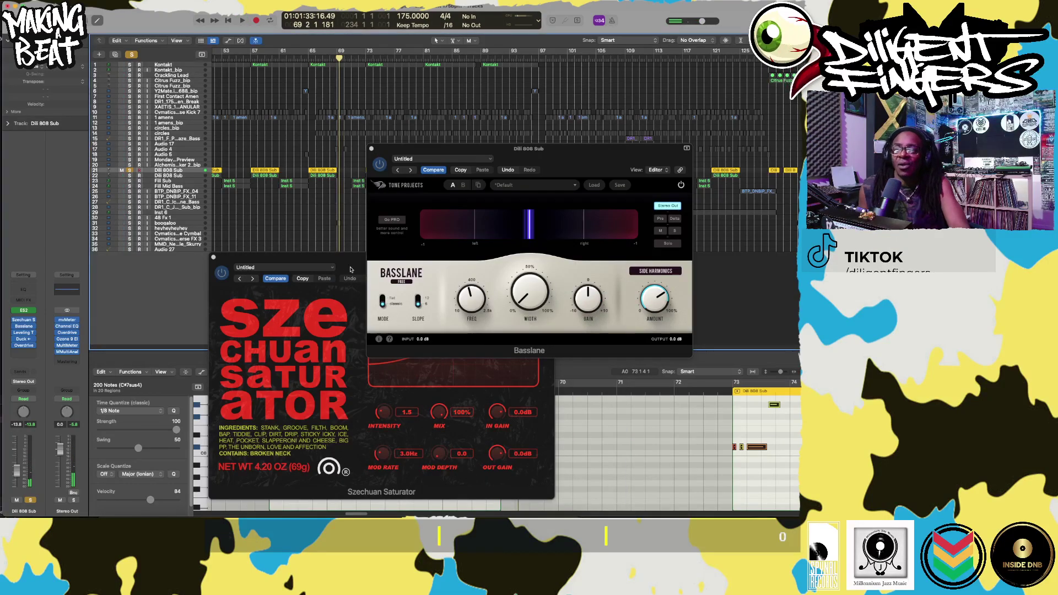
- Solo the lower Dill 808 Sub track as well and open its Channel EQ, moving the window below the regions
left_click(129, 176)
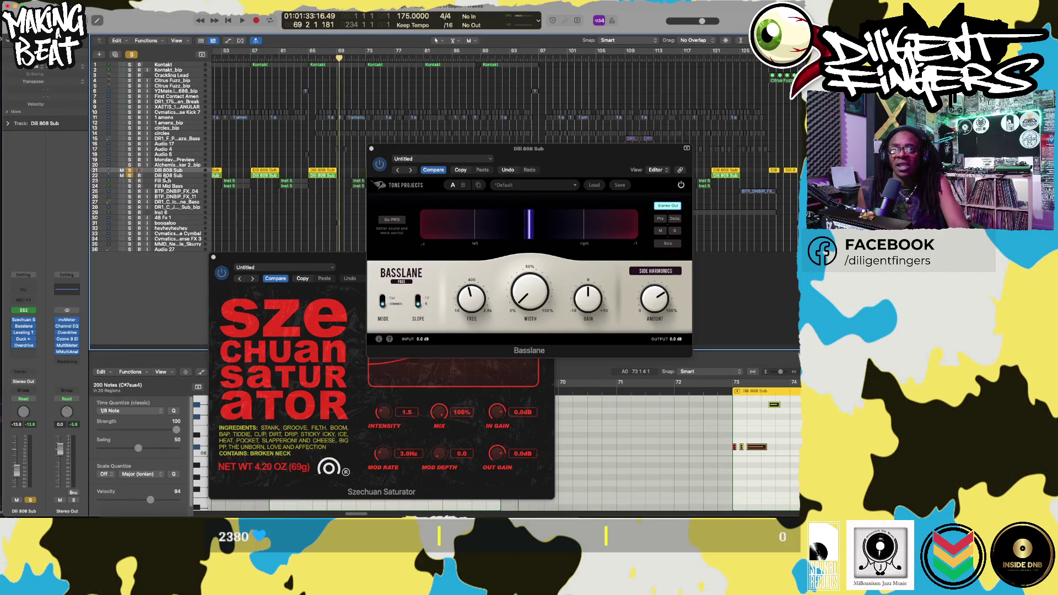
left_click(167, 177)
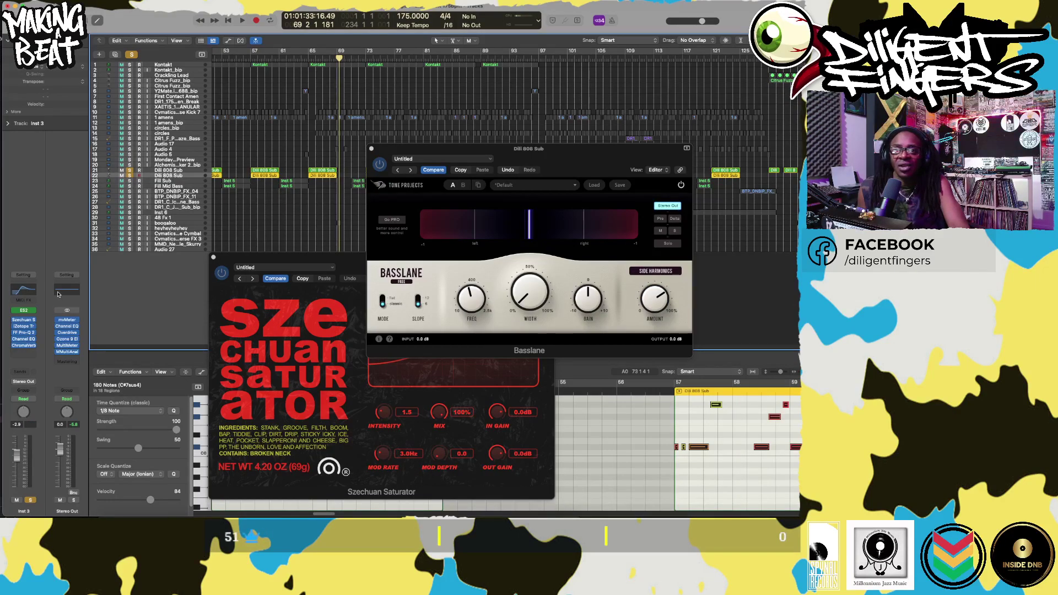
left_click(25, 291)
left_click_drag(409, 99, 635, 252)
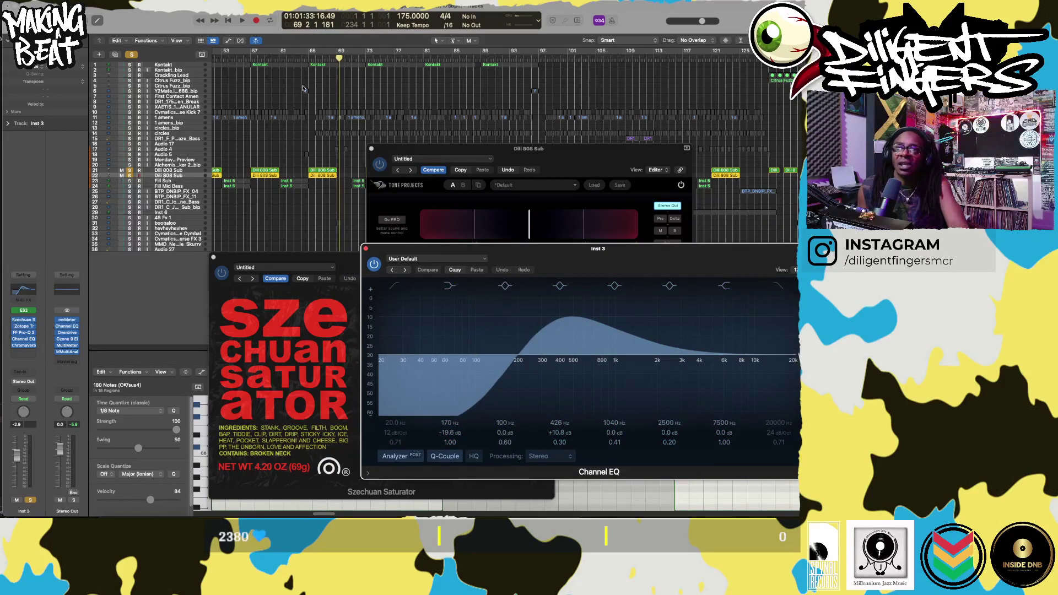
- Play both soloed sub tracks from bar 65 while watching the Channel EQ, stop, and reselect the upper Dill 808 Sub track
left_click(309, 59)
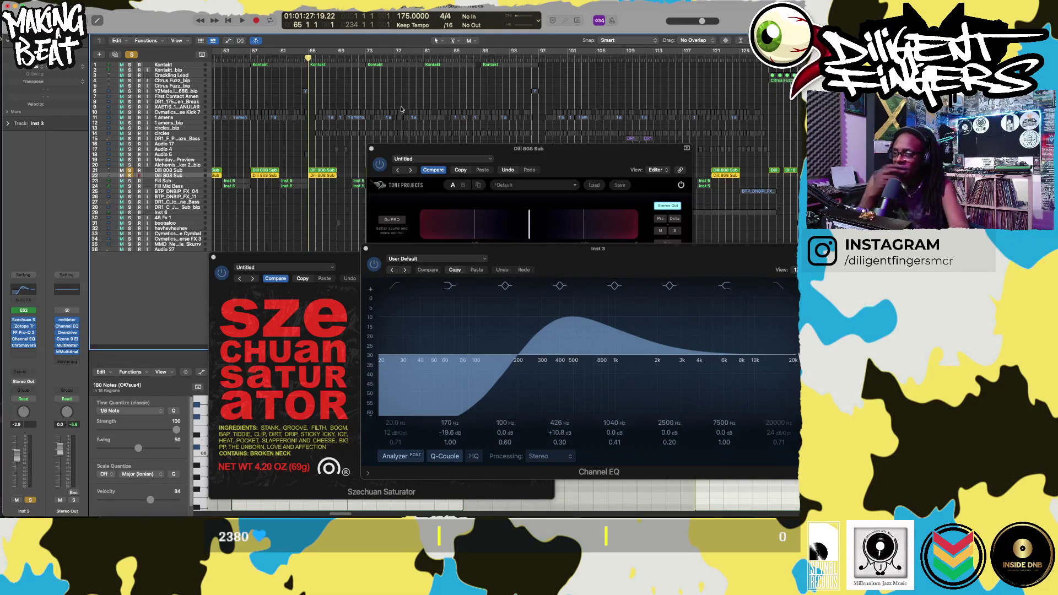
key("space")
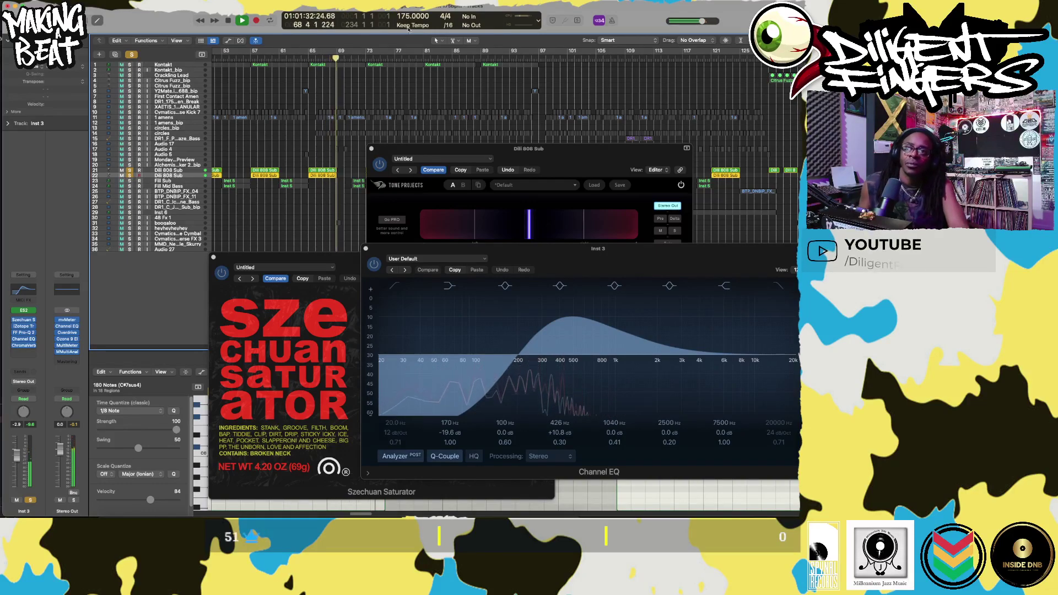
key("space")
left_click(185, 171)
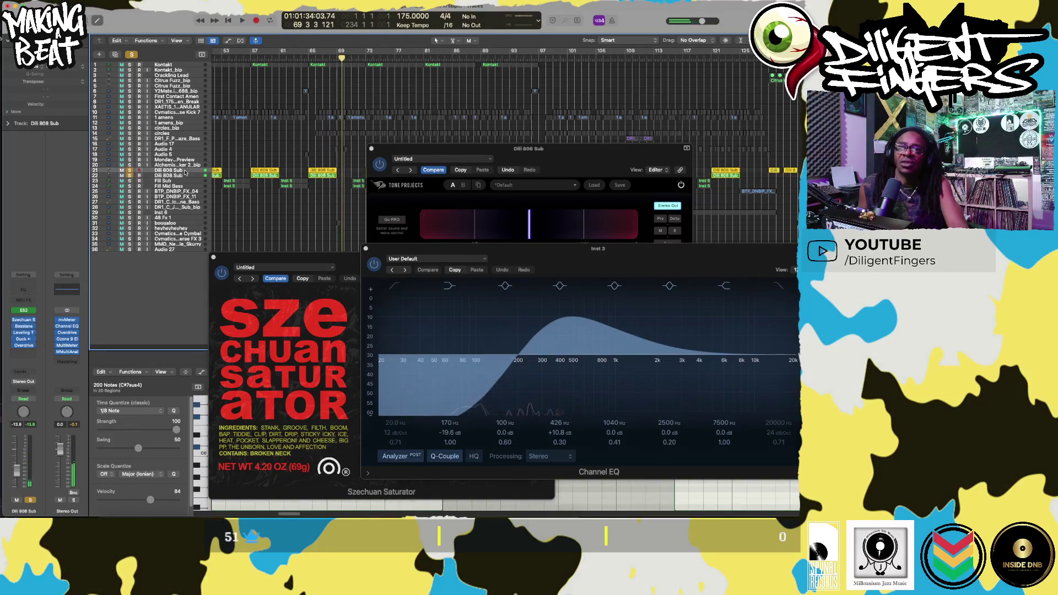
- Select the lower Dill 808 Sub track and audition both soloed subs from bar 65 while watching the Channel EQ analyzer
left_click(184, 176)
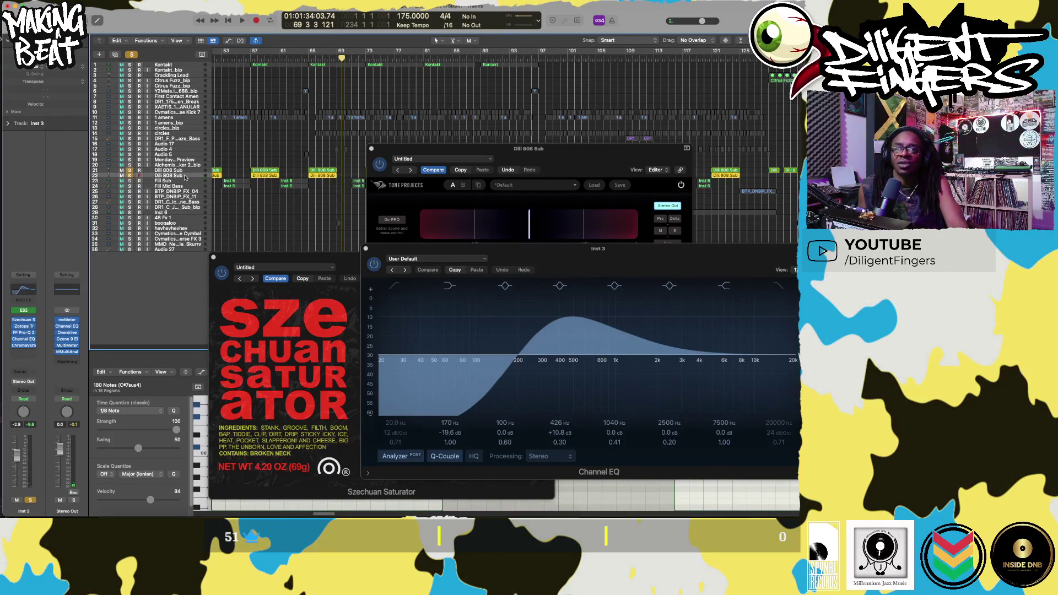
left_click(310, 59)
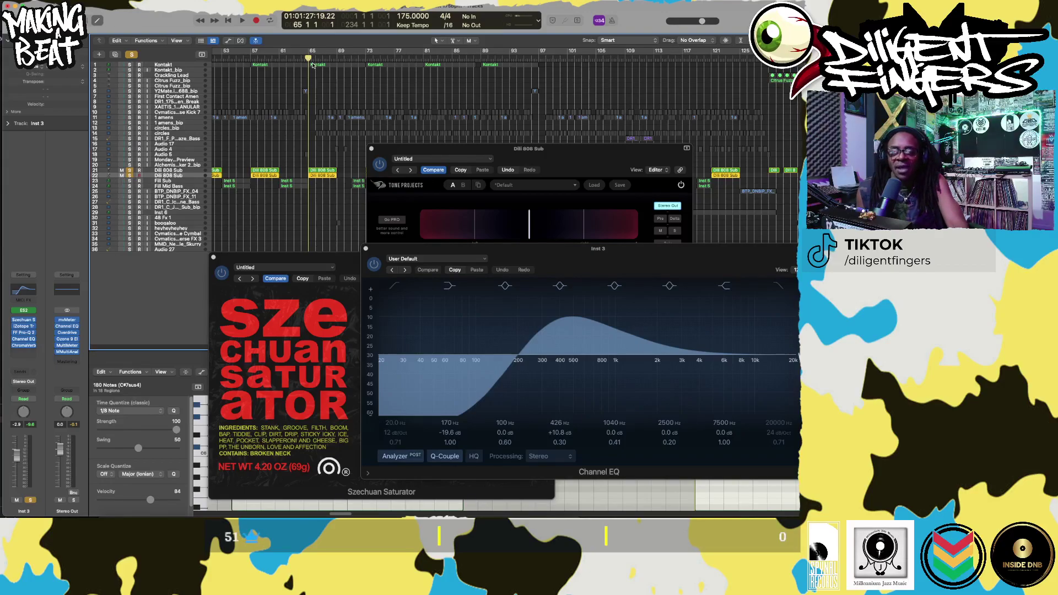
key("space")
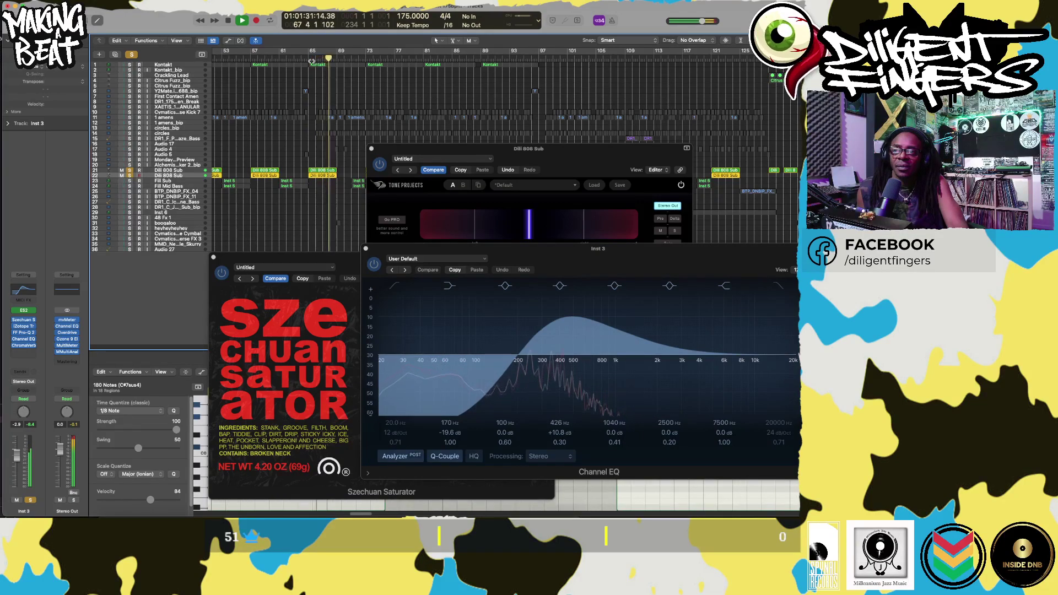
key("space")
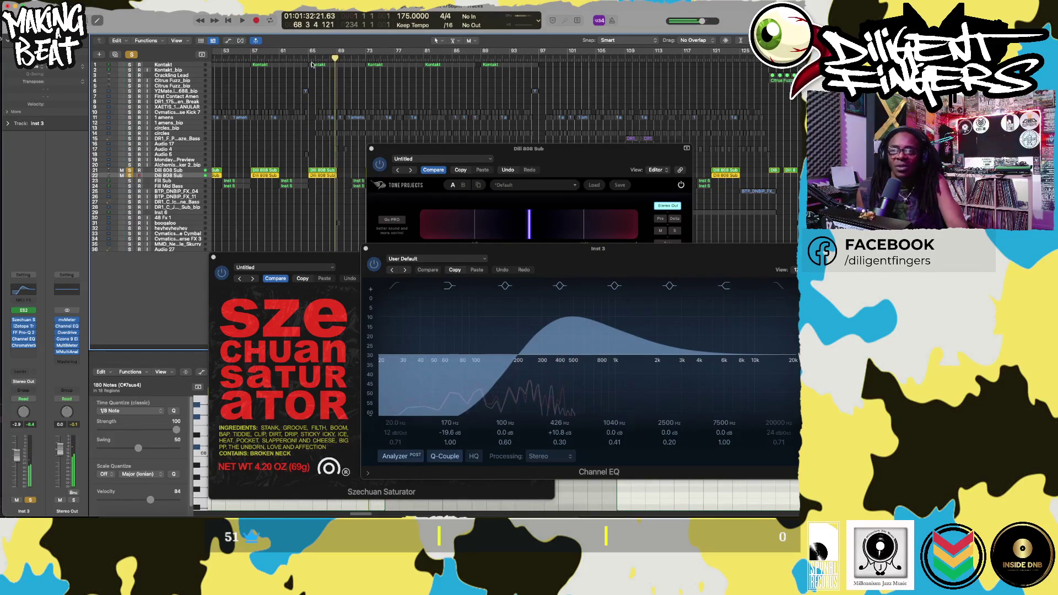
key("space")
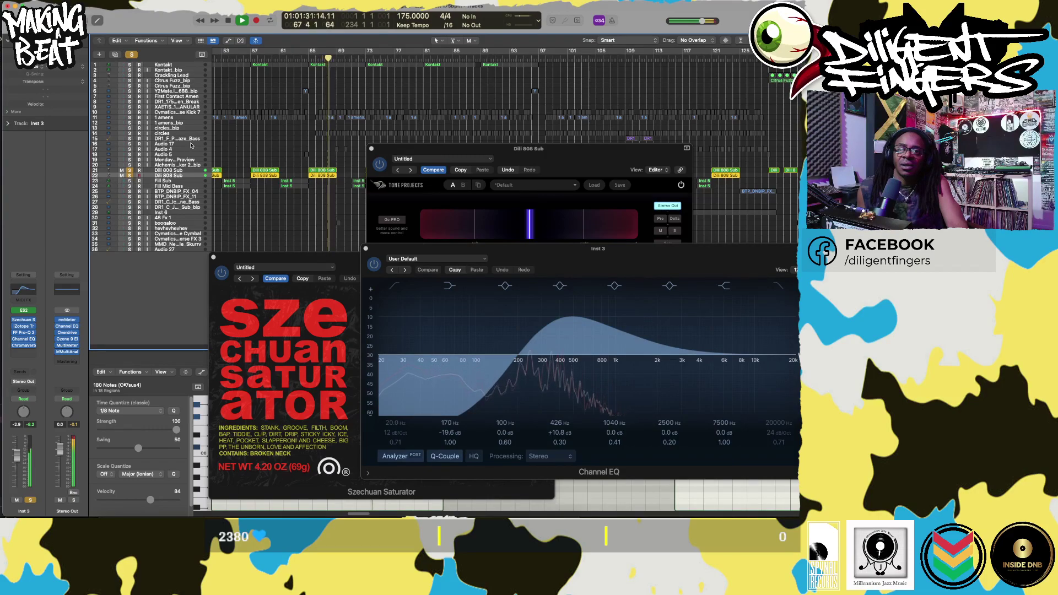
left_click(132, 55)
key("space")
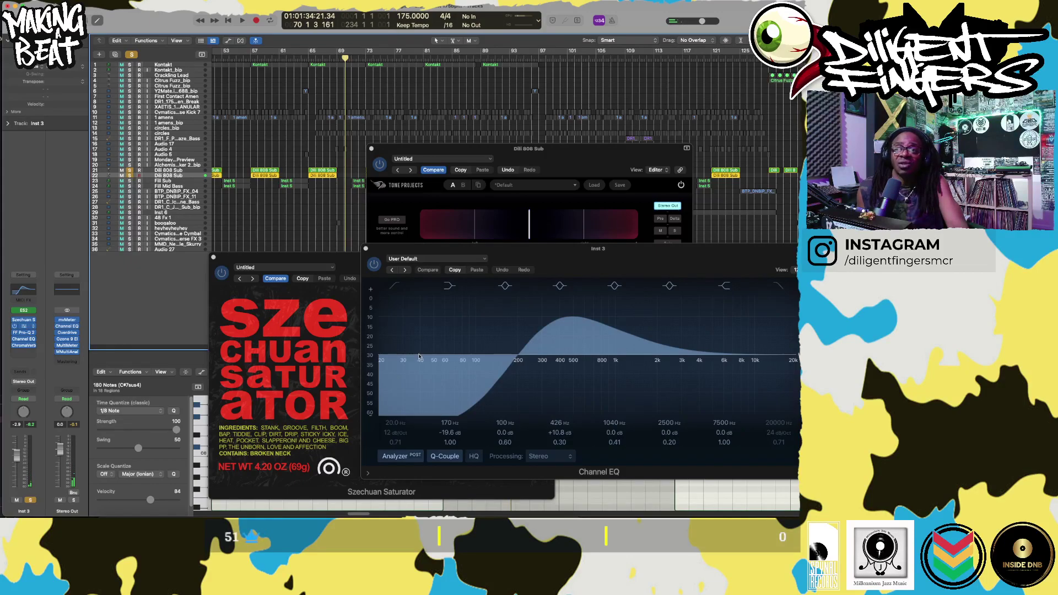
- Open the lower sub's iZotope Trash 2, watch it during playback from bar 65, and close its window
left_click_drag(407, 122, 595, 193)
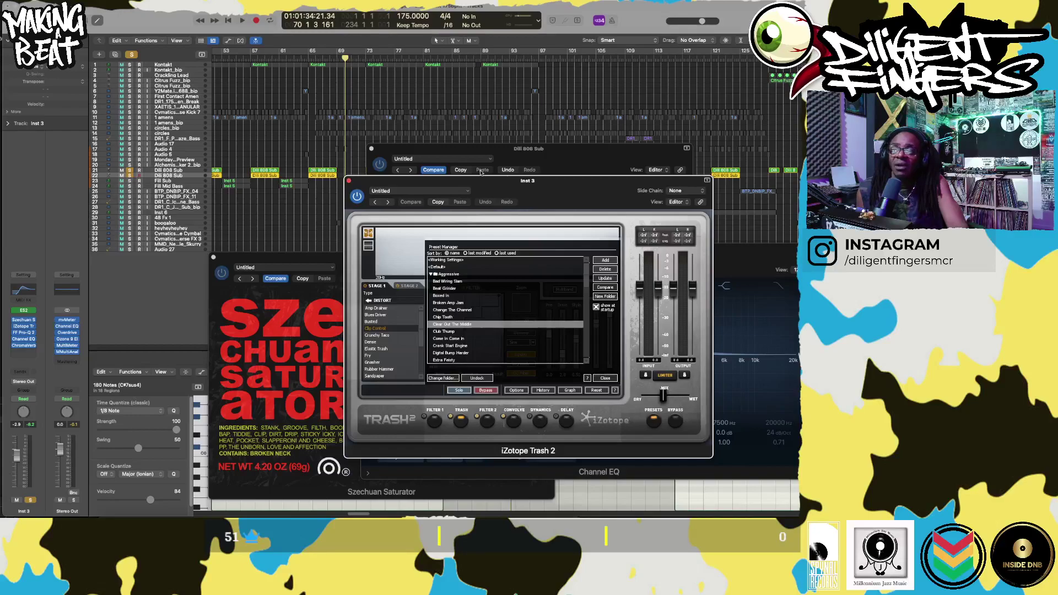
left_click(309, 55)
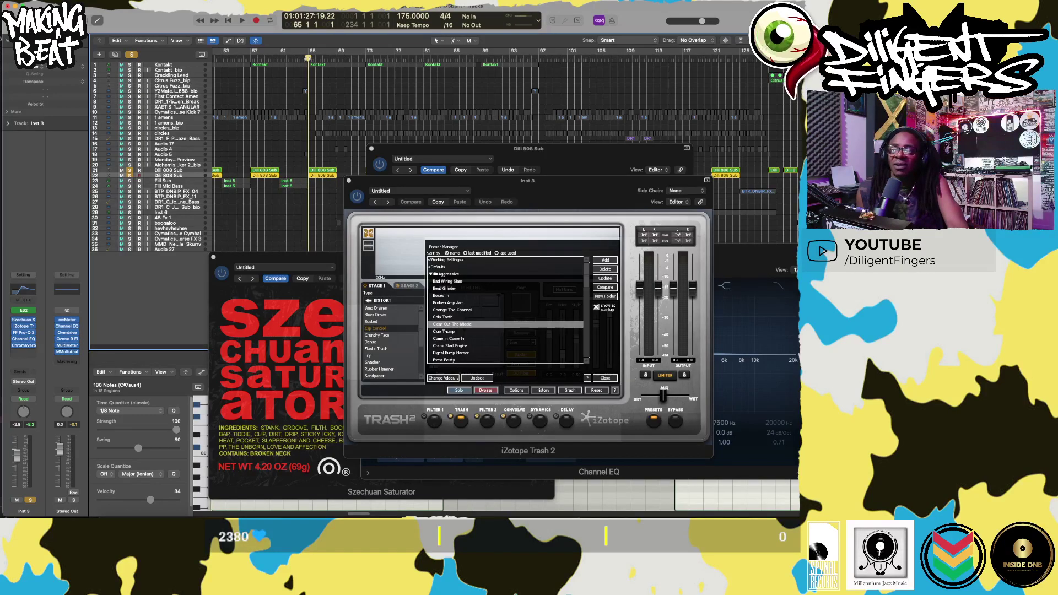
key("space")
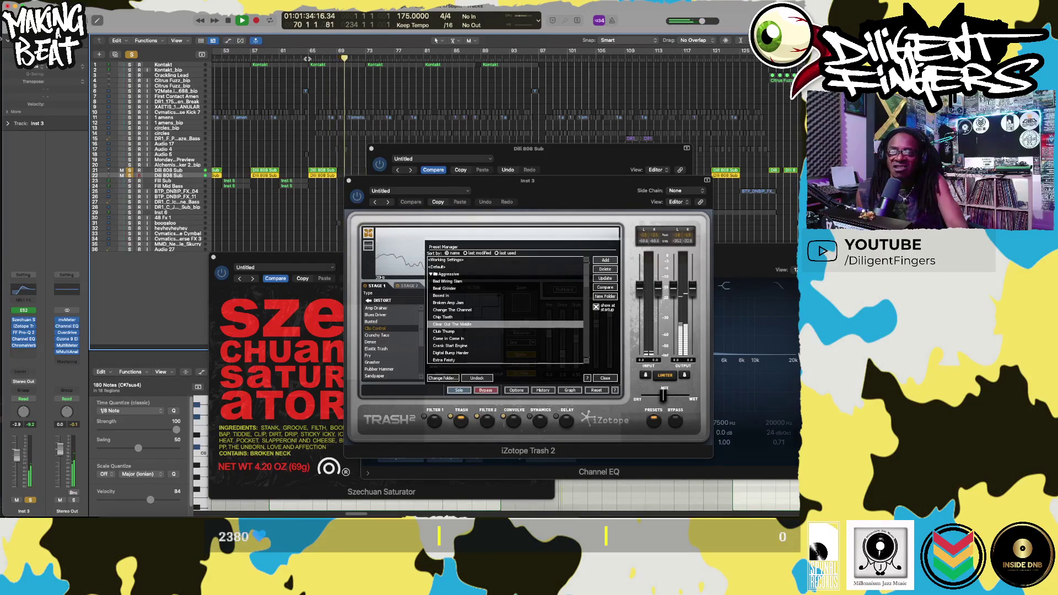
left_click(349, 181)
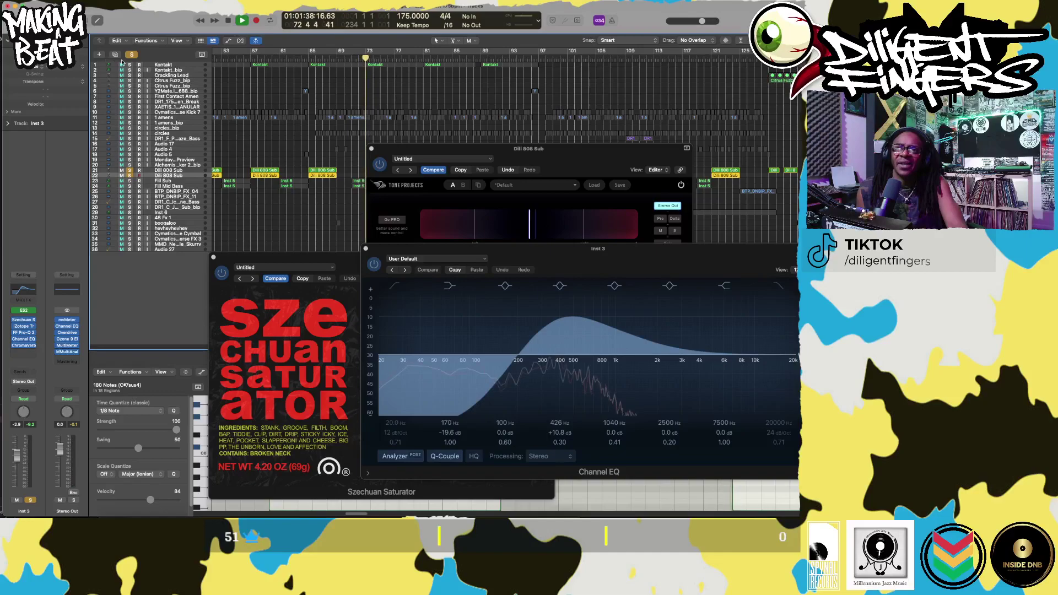
- Clear the track solos and close the remaining Basslane, Channel EQ and Szechuan Saturator windows while the full mix plays
left_click(371, 149)
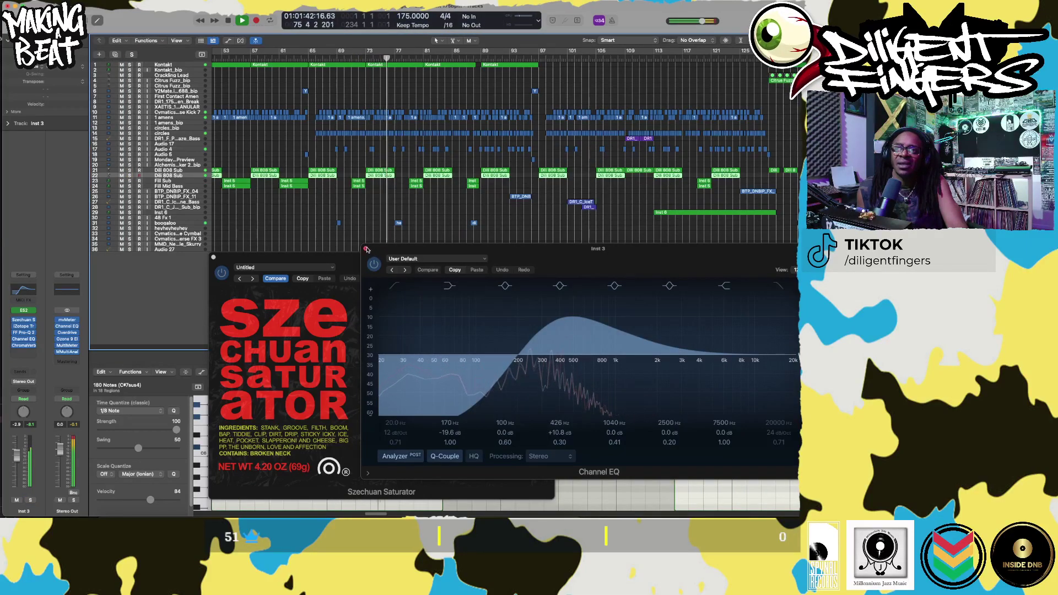
left_click(366, 249)
left_click(214, 257)
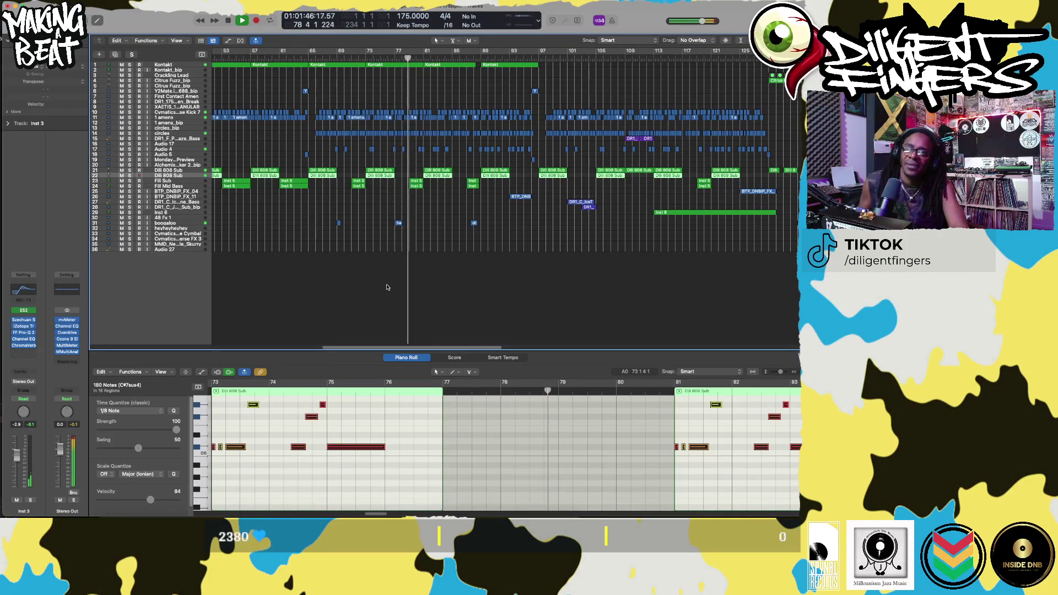
- Select the Fill Sub track to show its notes in the Piano Roll and listen to the full mix up to bar 92
left_click(186, 182)
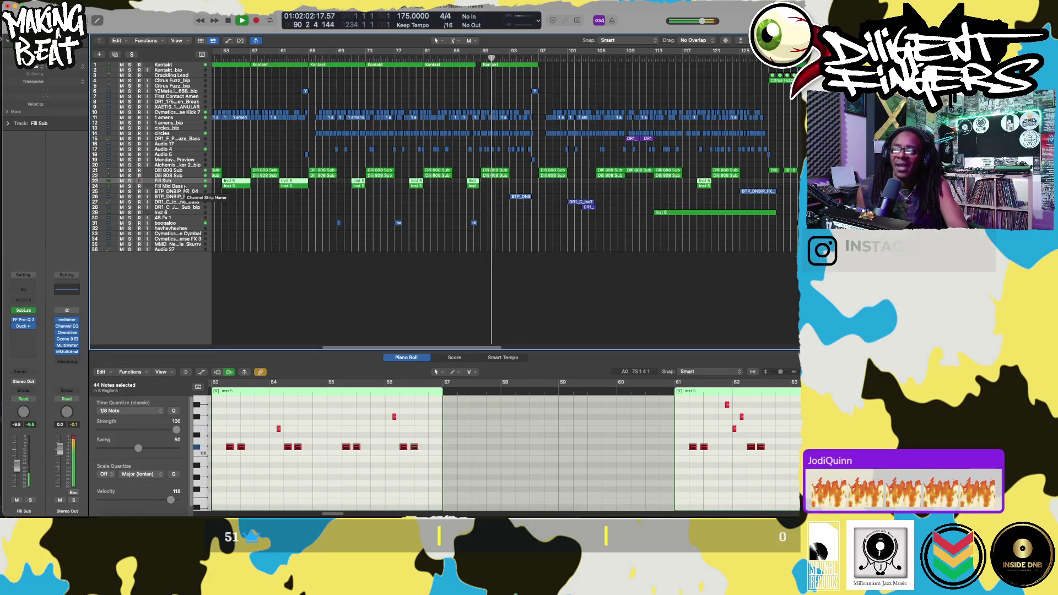
key("space")
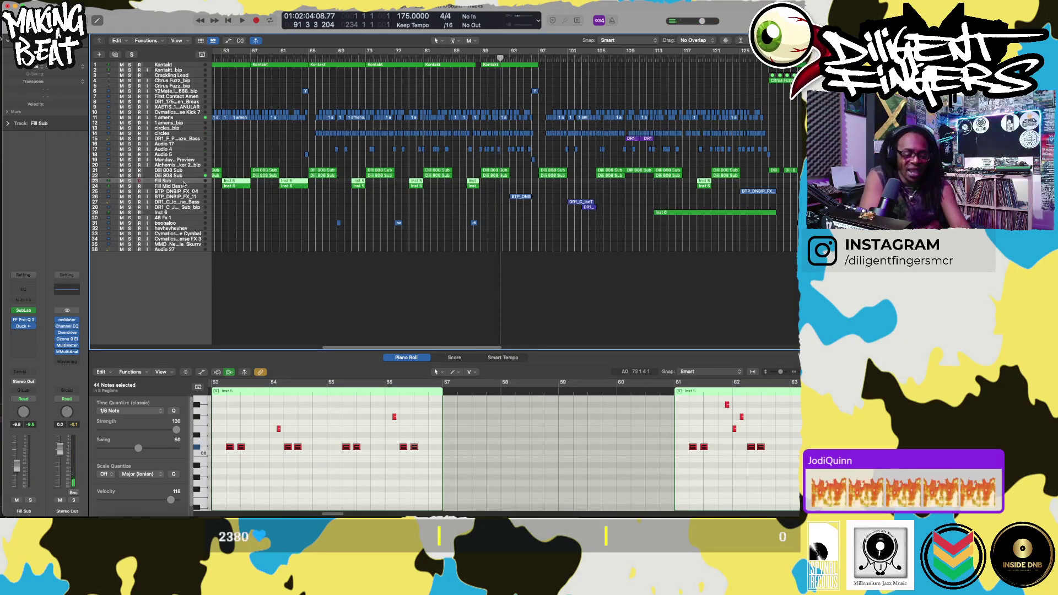
key("space")
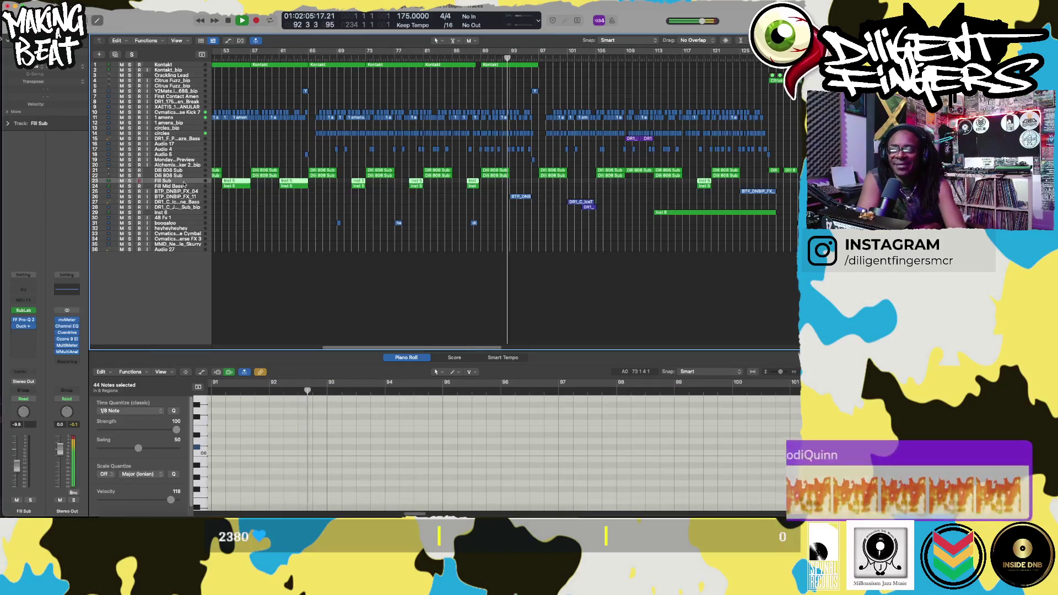
key("space")
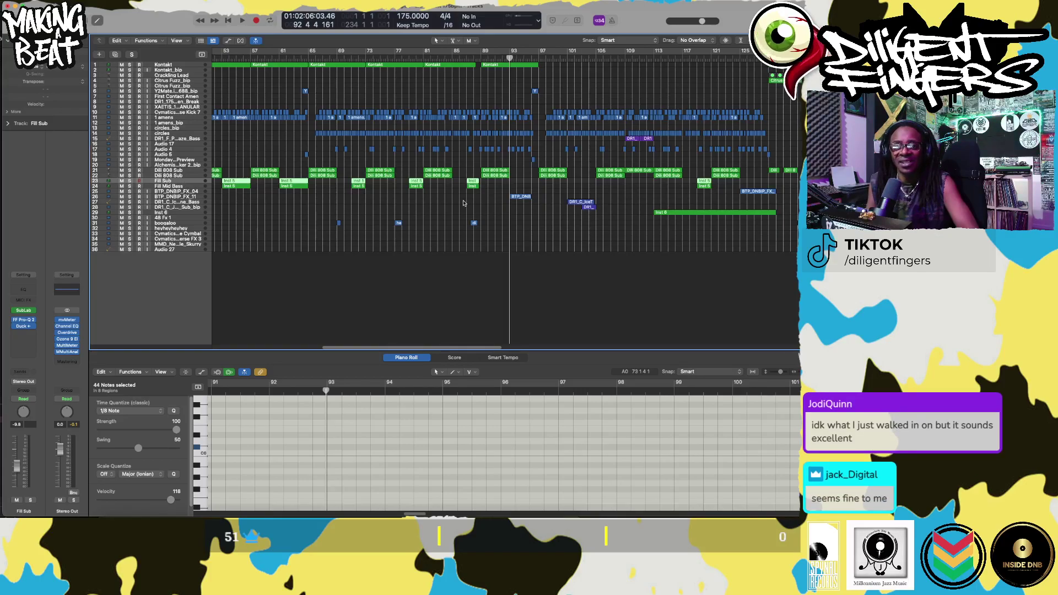
- Return to the start of the project and play the intro from bar 1, pausing once, up to bar 11
scroll(313, 163, "left", 15)
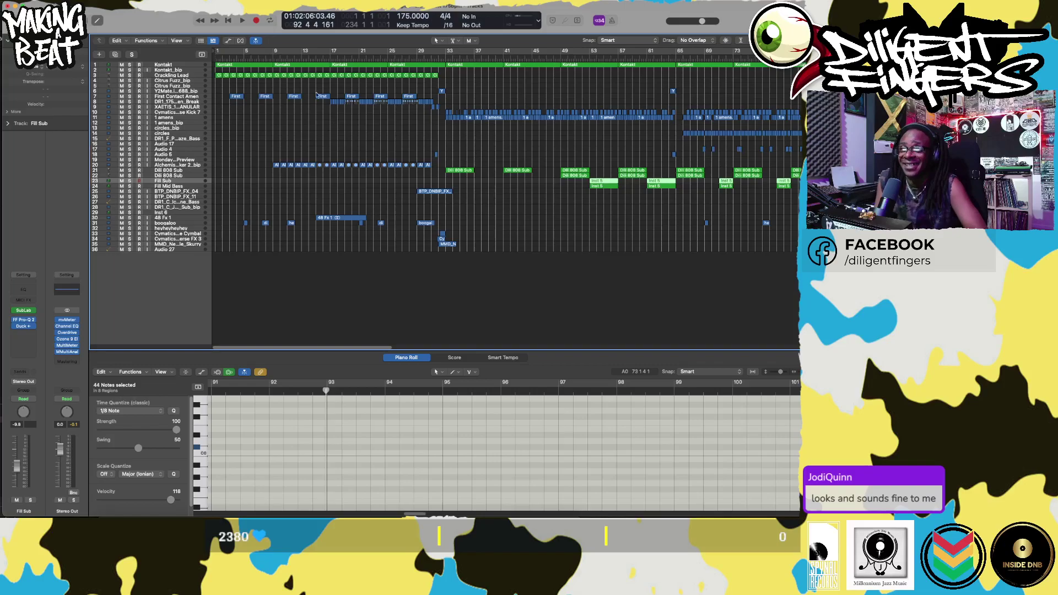
key("Return")
key("space")
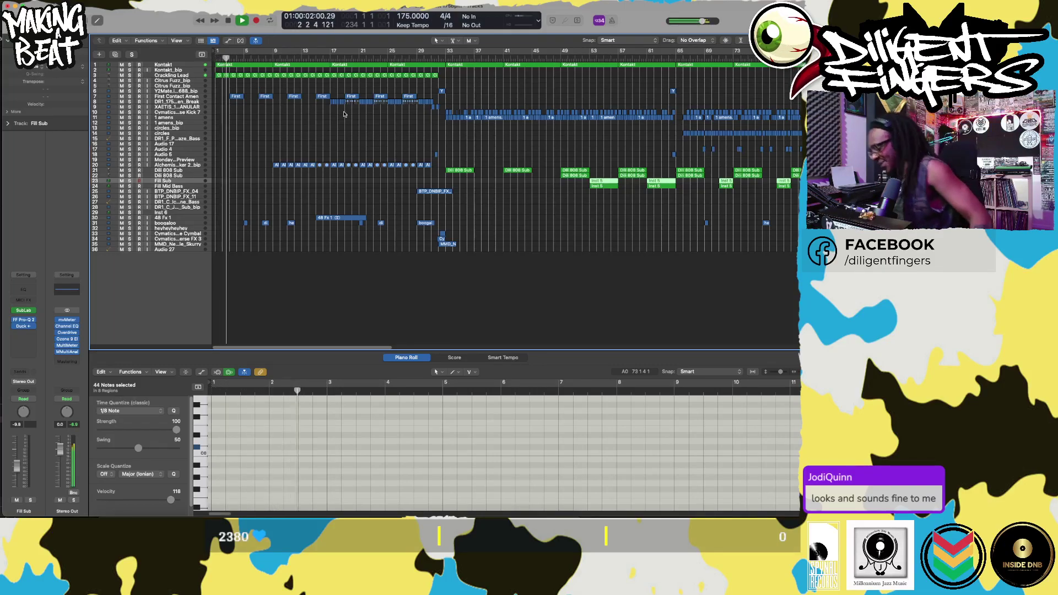
key("space")
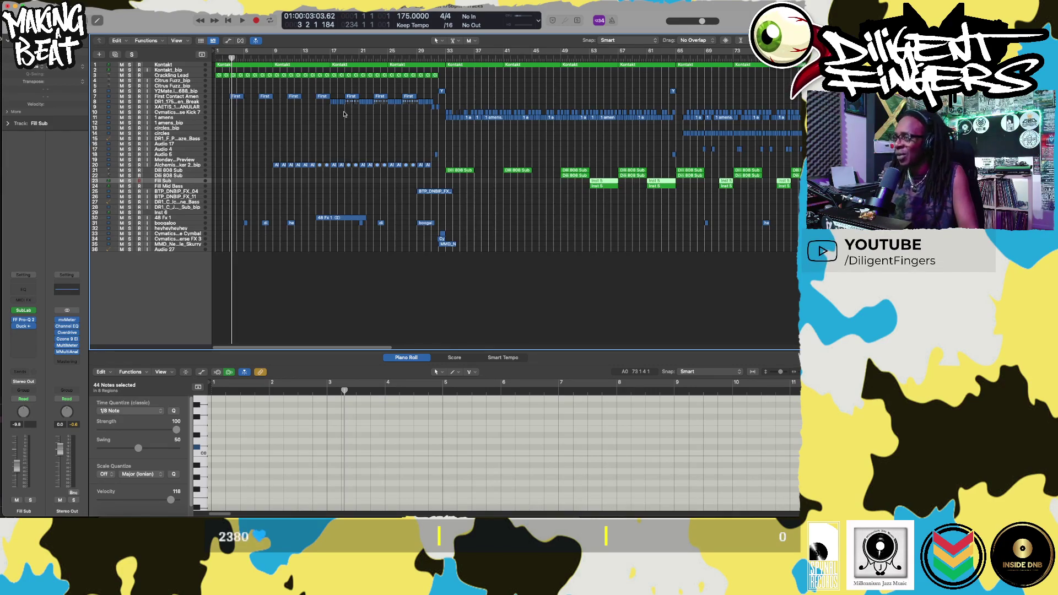
key("space")
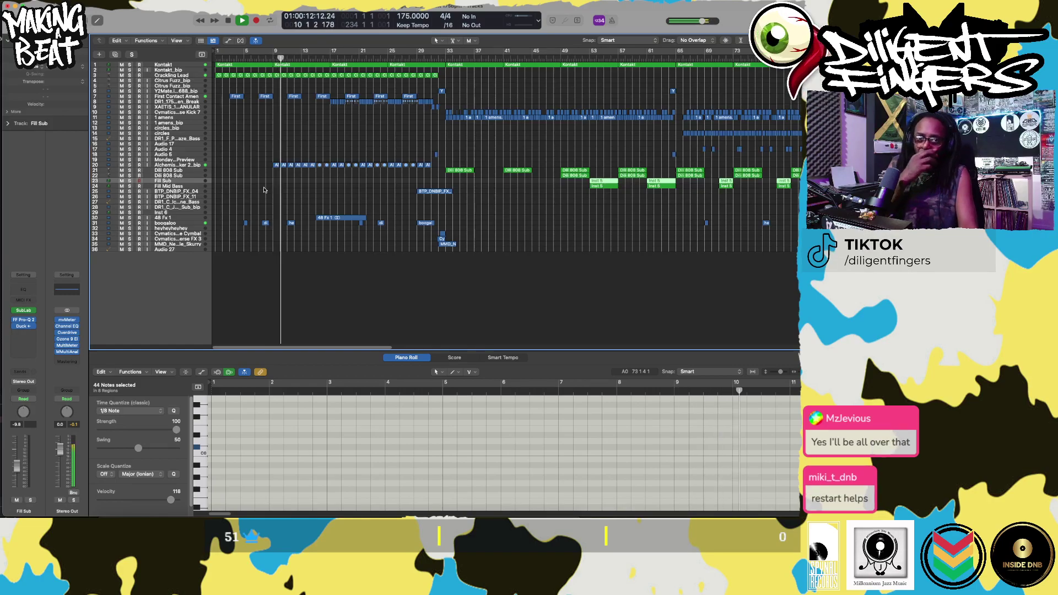
key("space")
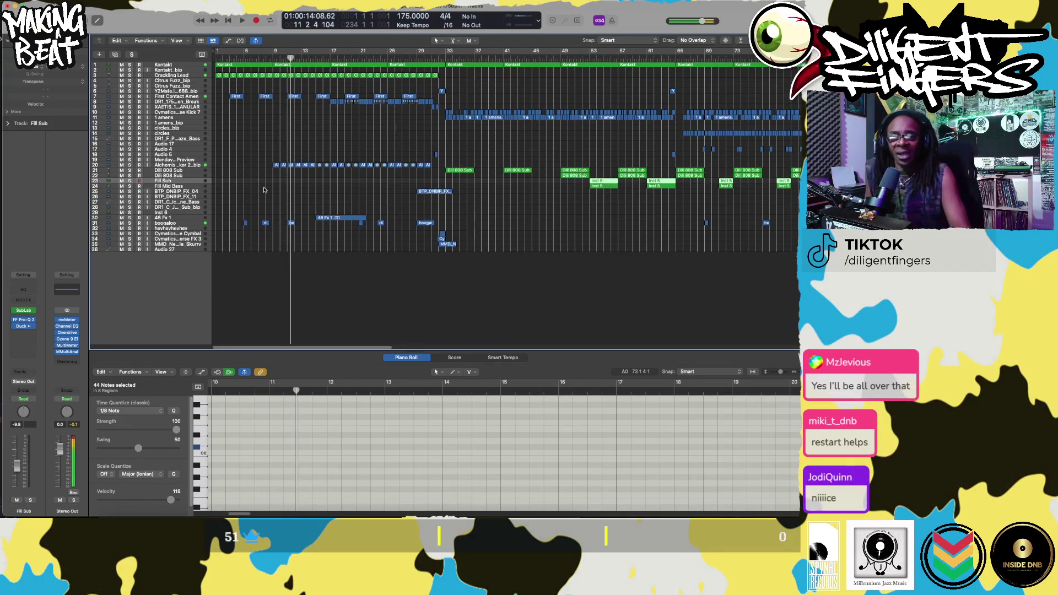